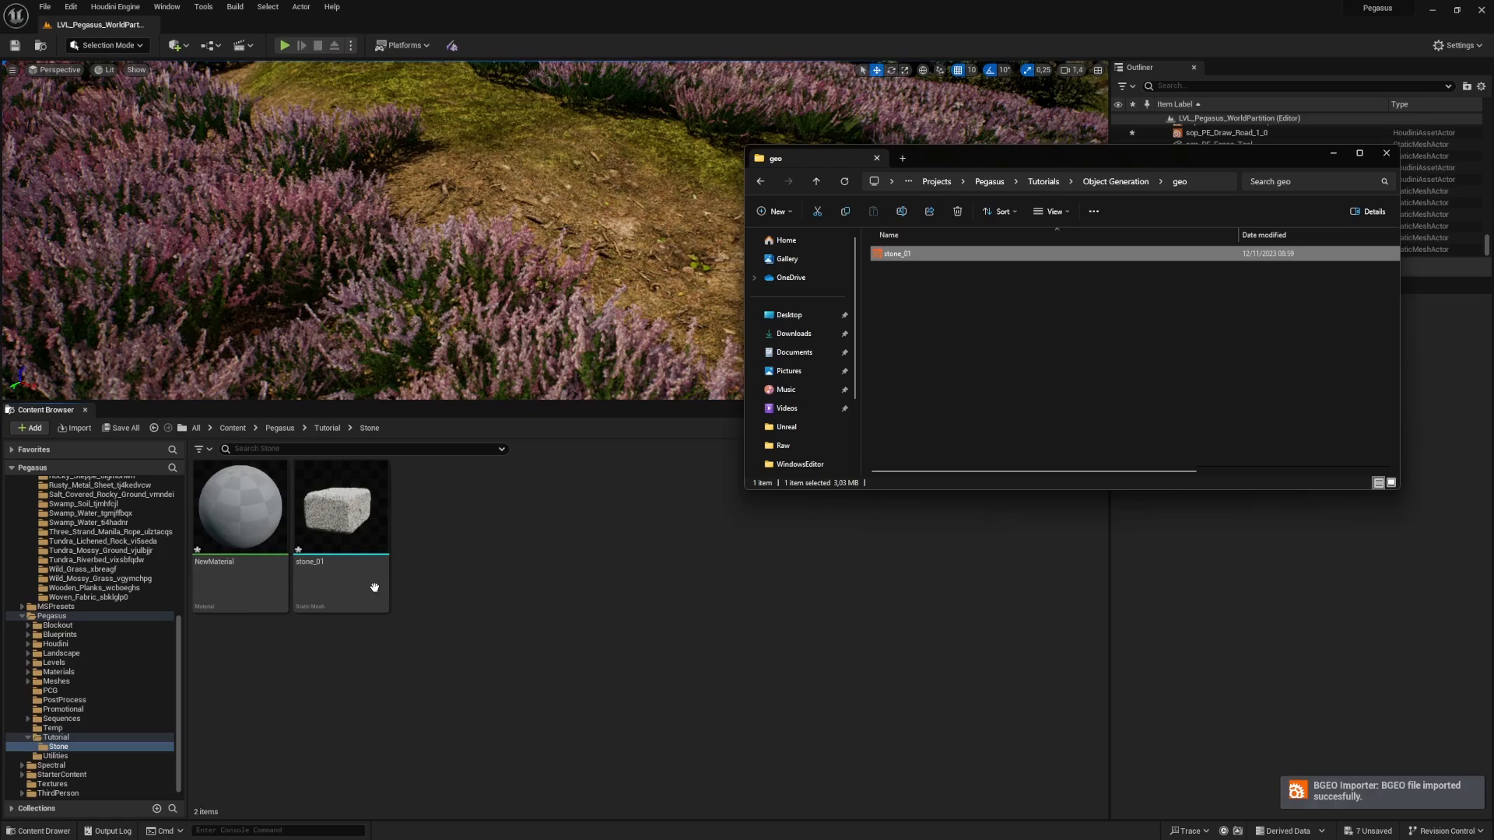
- Delete the stone_01 static mesh and NewMaterial from the Stone folder, confirming the deletion
left_click(374, 587)
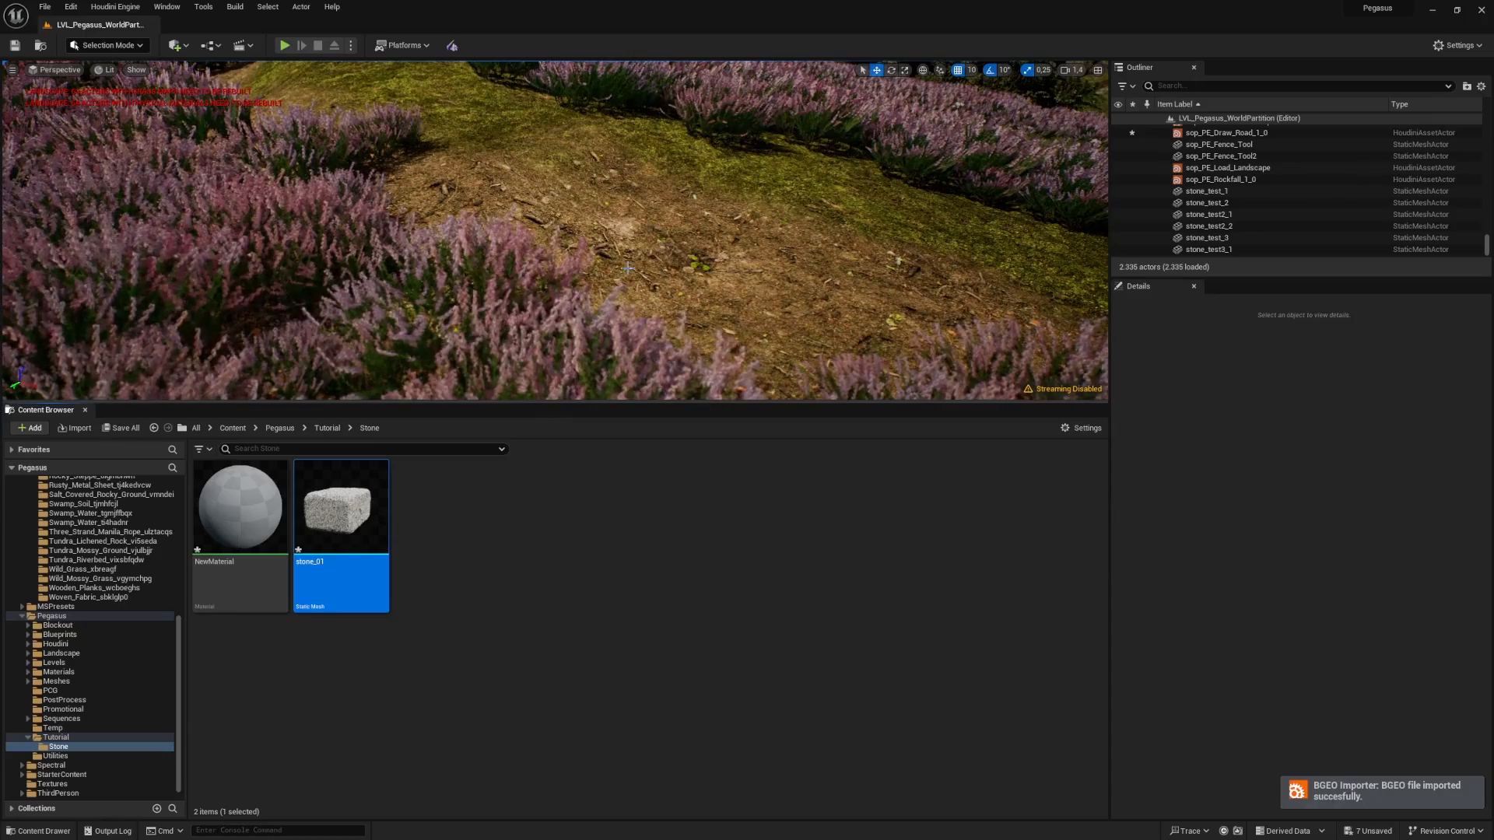
left_click(483, 534)
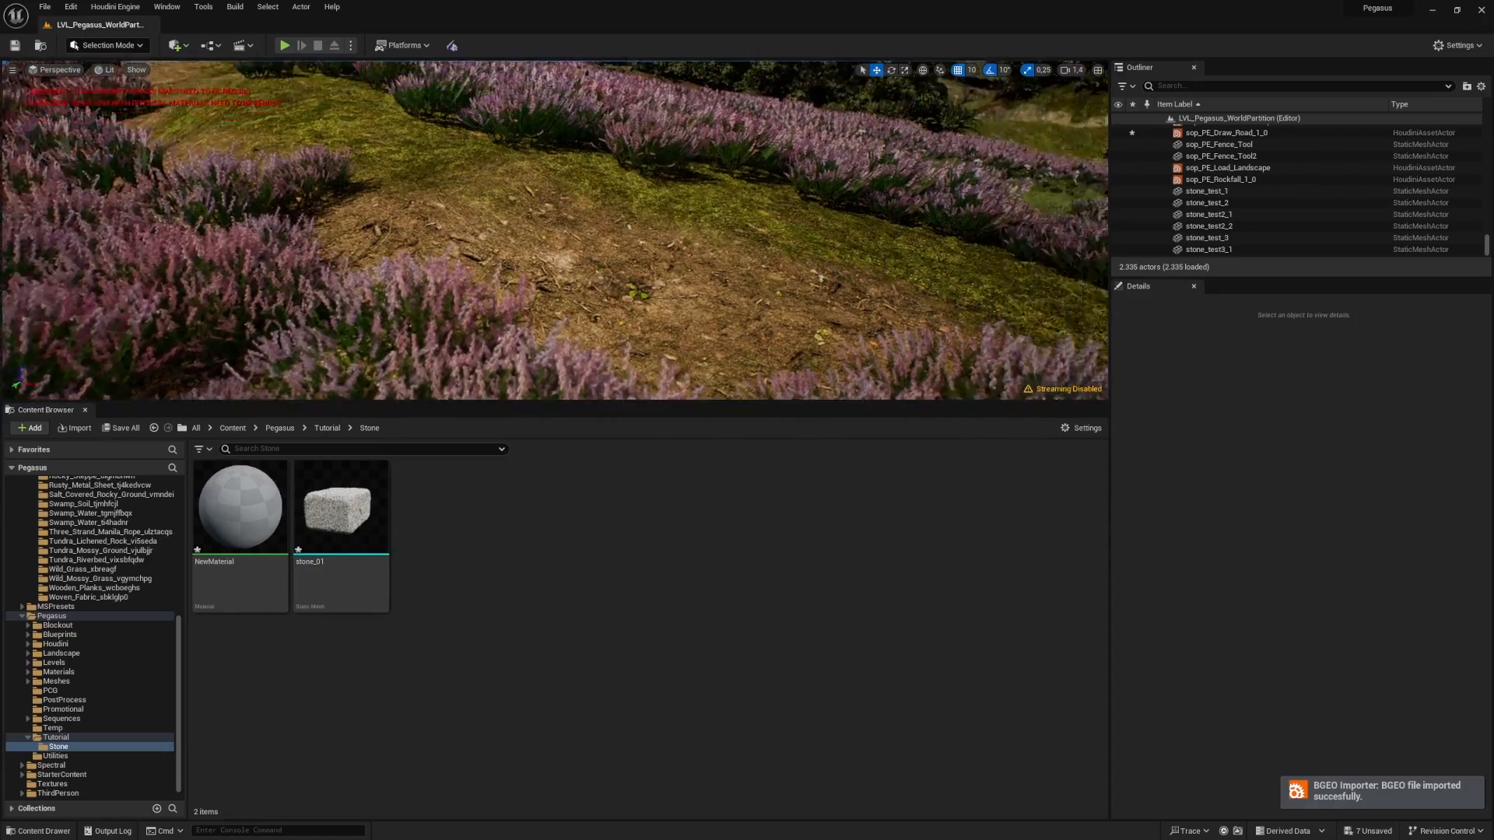
right_click_drag(397, 334, 397, 264)
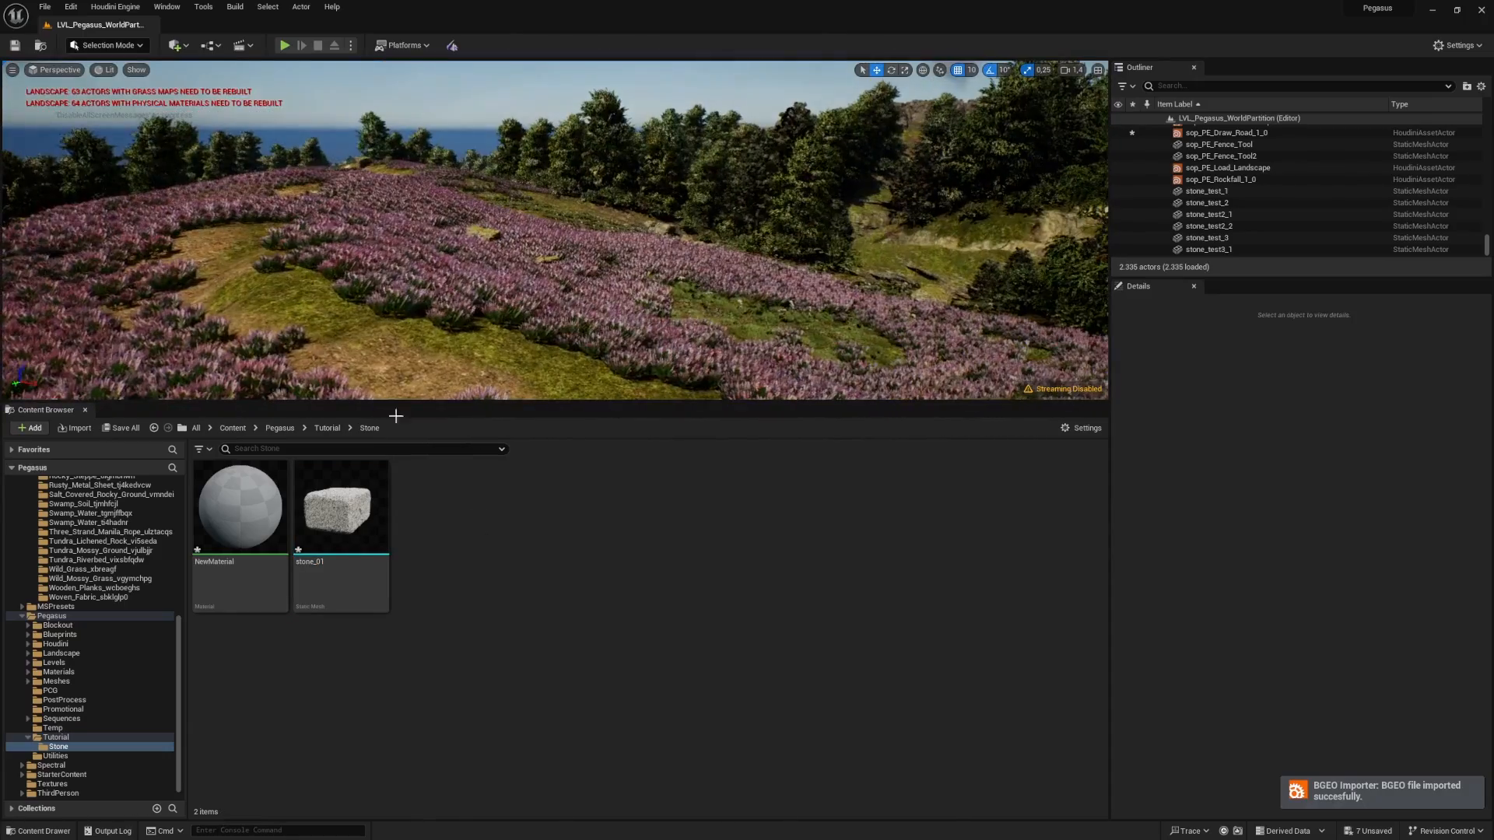
left_click(355, 506)
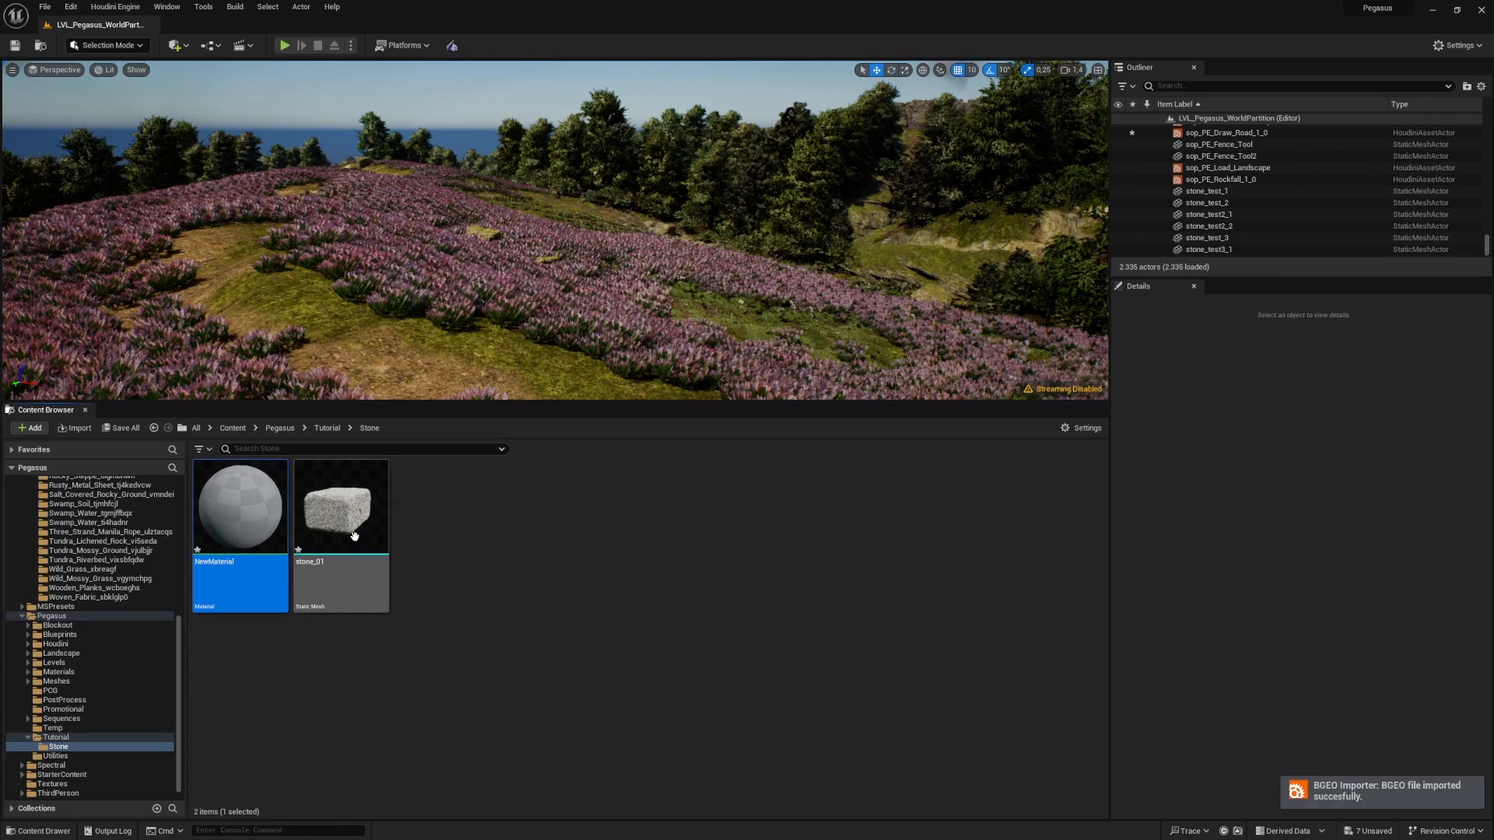
left_click(246, 535, "ctrl")
key("Delete")
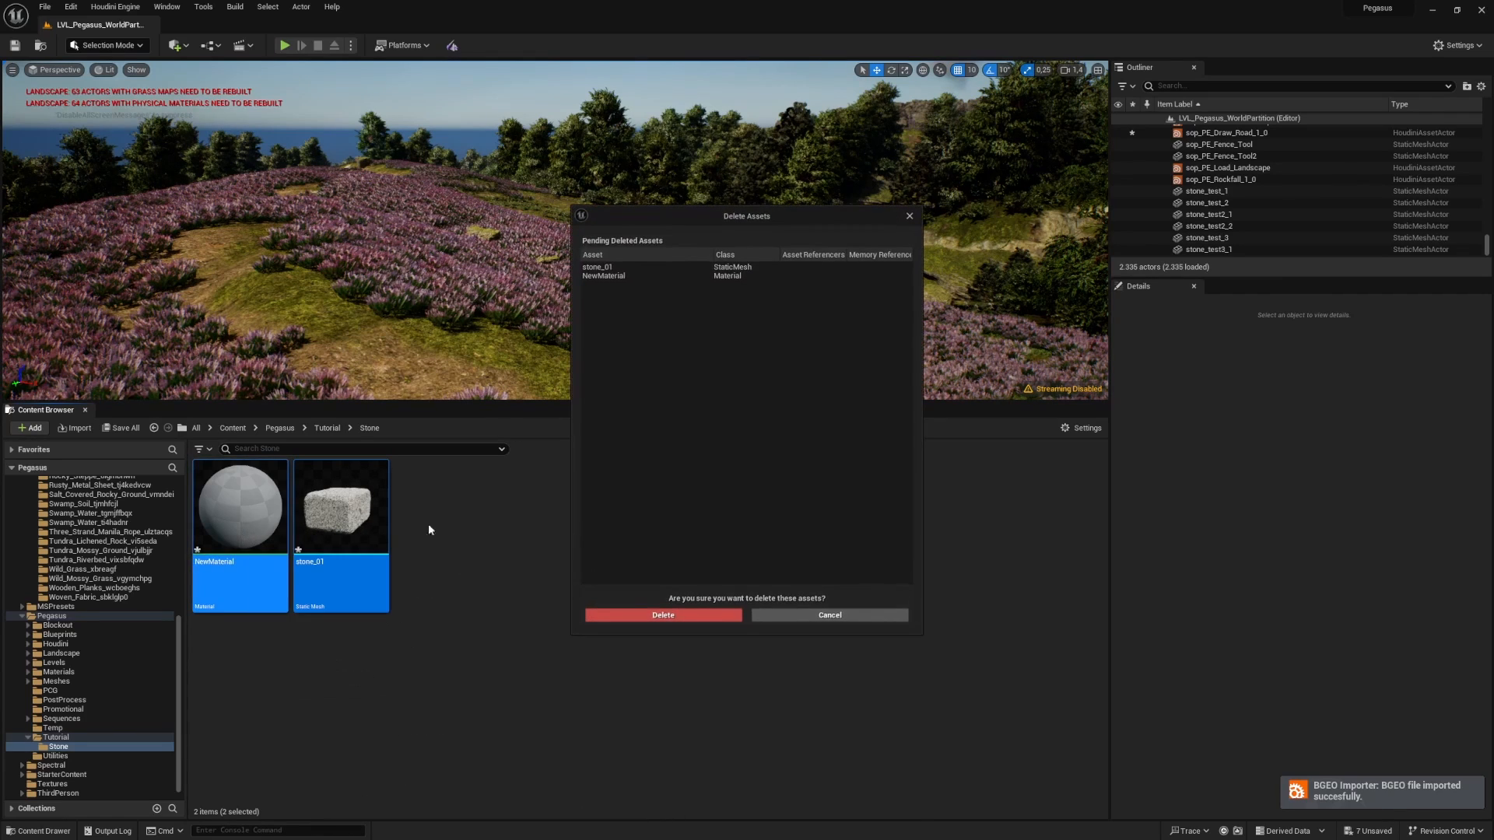
left_click(660, 614)
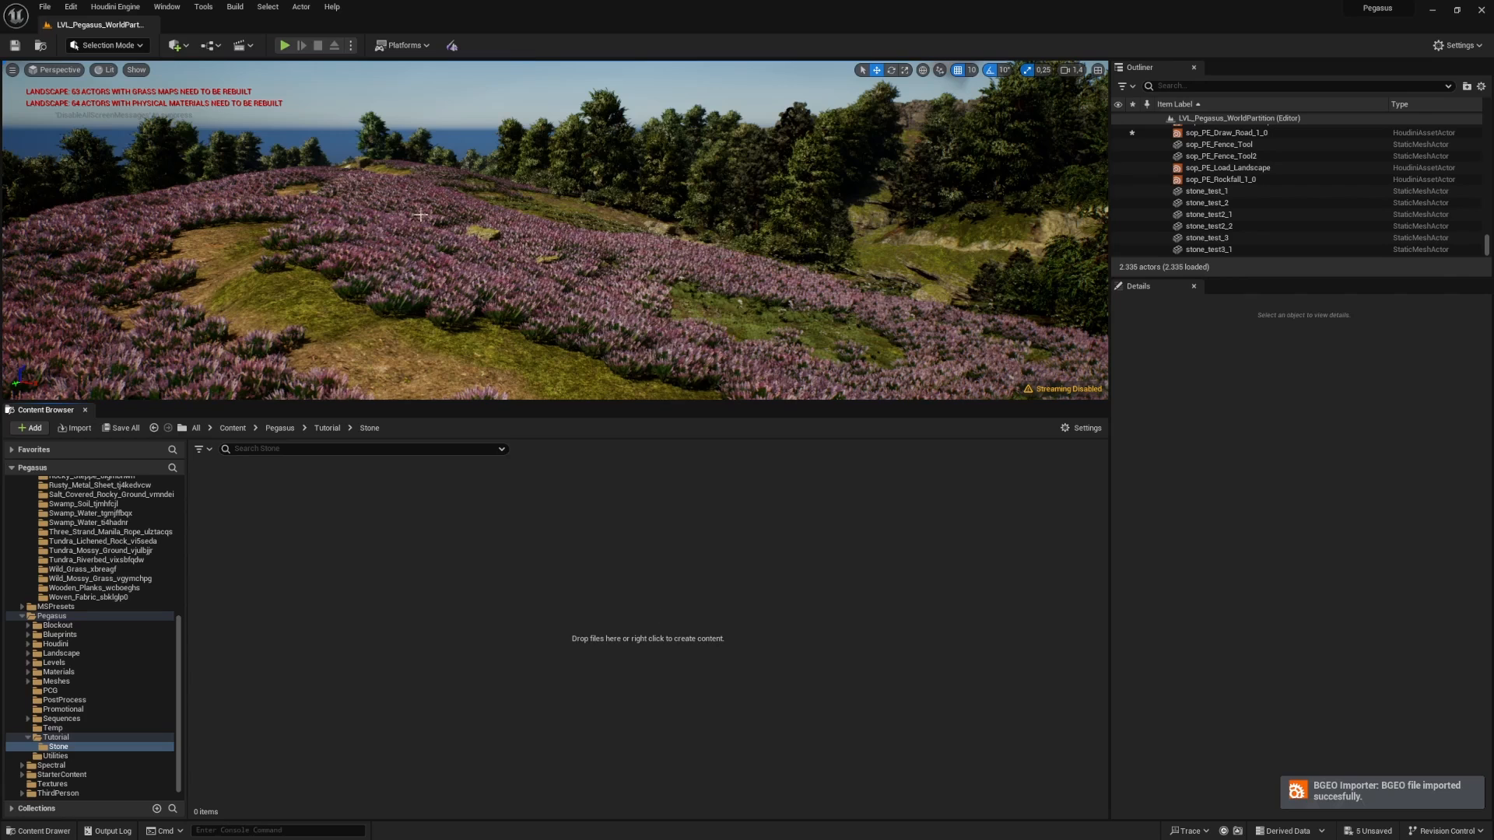
- Switch to Houdini, close the geo folder window and move the filecache1 node farther below stonegen
left_click(1432, 10)
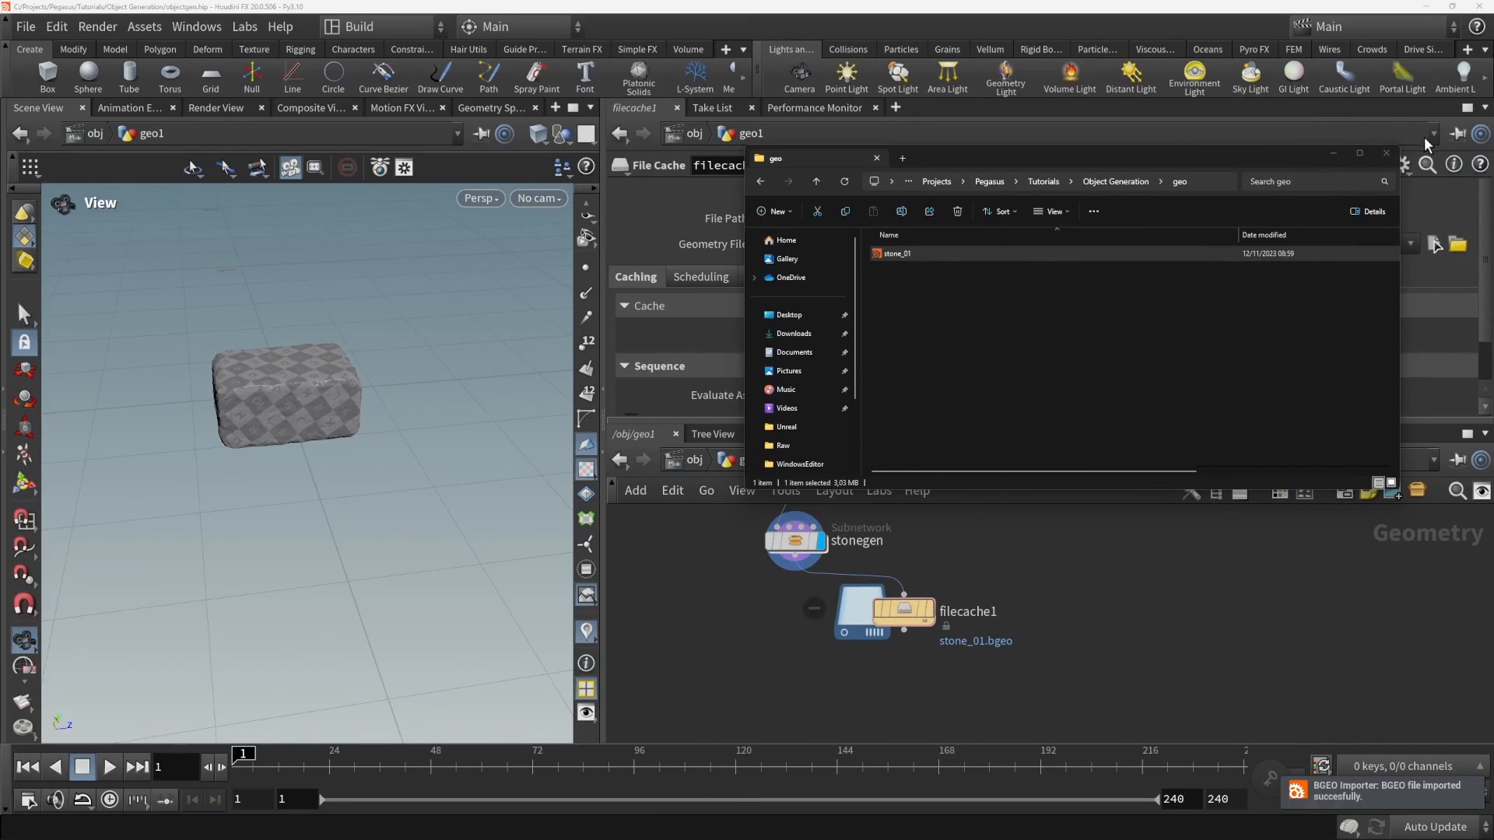
left_click(1388, 156)
left_click_drag(895, 615, 724, 726)
- Examine the stone model's surface up close from several angles and enlarge the network editor pane
left_click_drag(383, 350, 243, 383)
right_click_drag(243, 384, 367, 377)
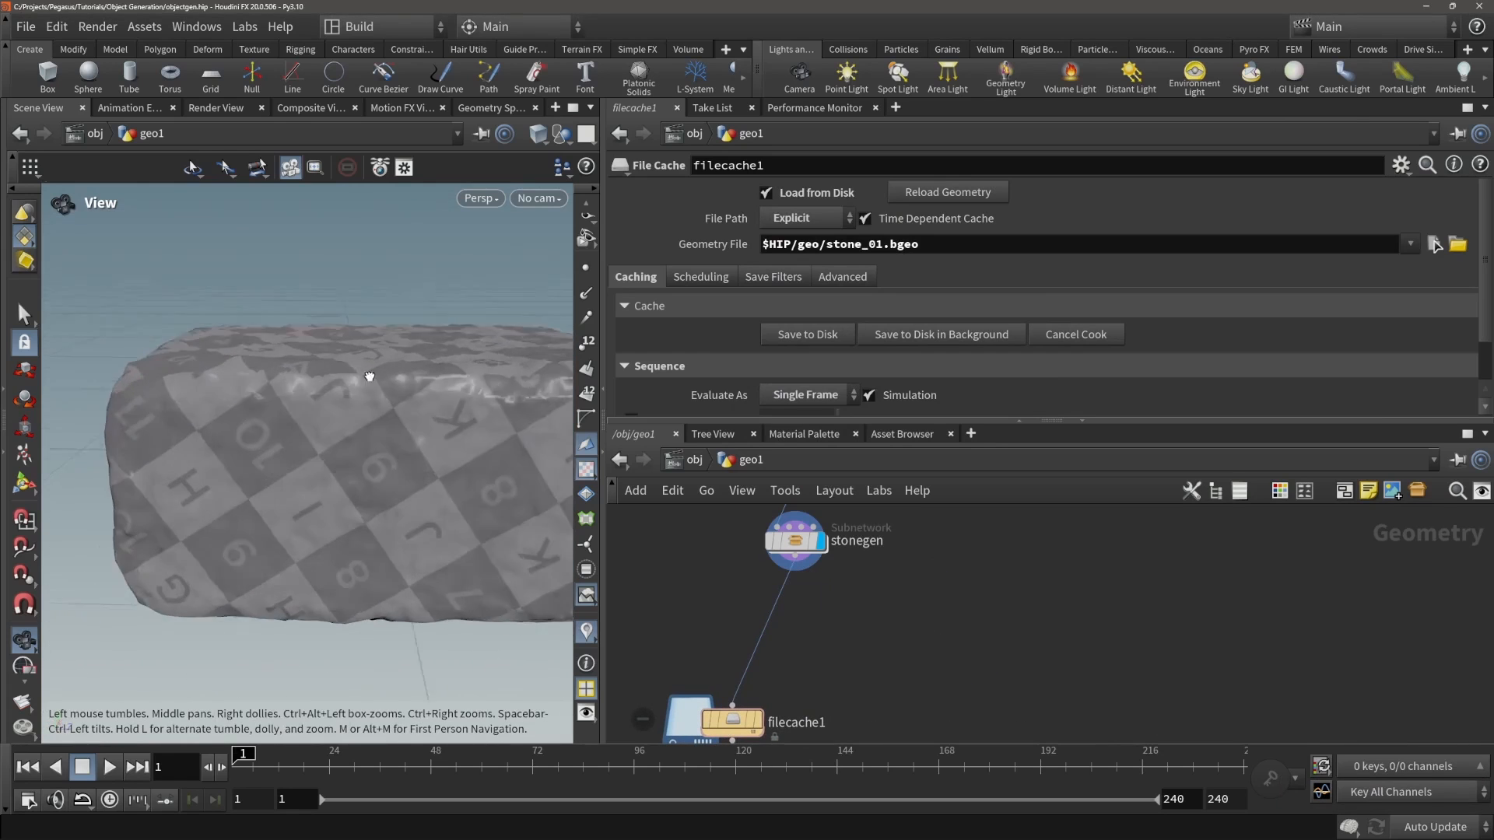
mouse_move(366, 376)
left_mouse_down()
mouse_move(417, 363)
mouse_move(418, 400)
mouse_move(470, 366)
mouse_move(384, 380)
left_mouse_up()
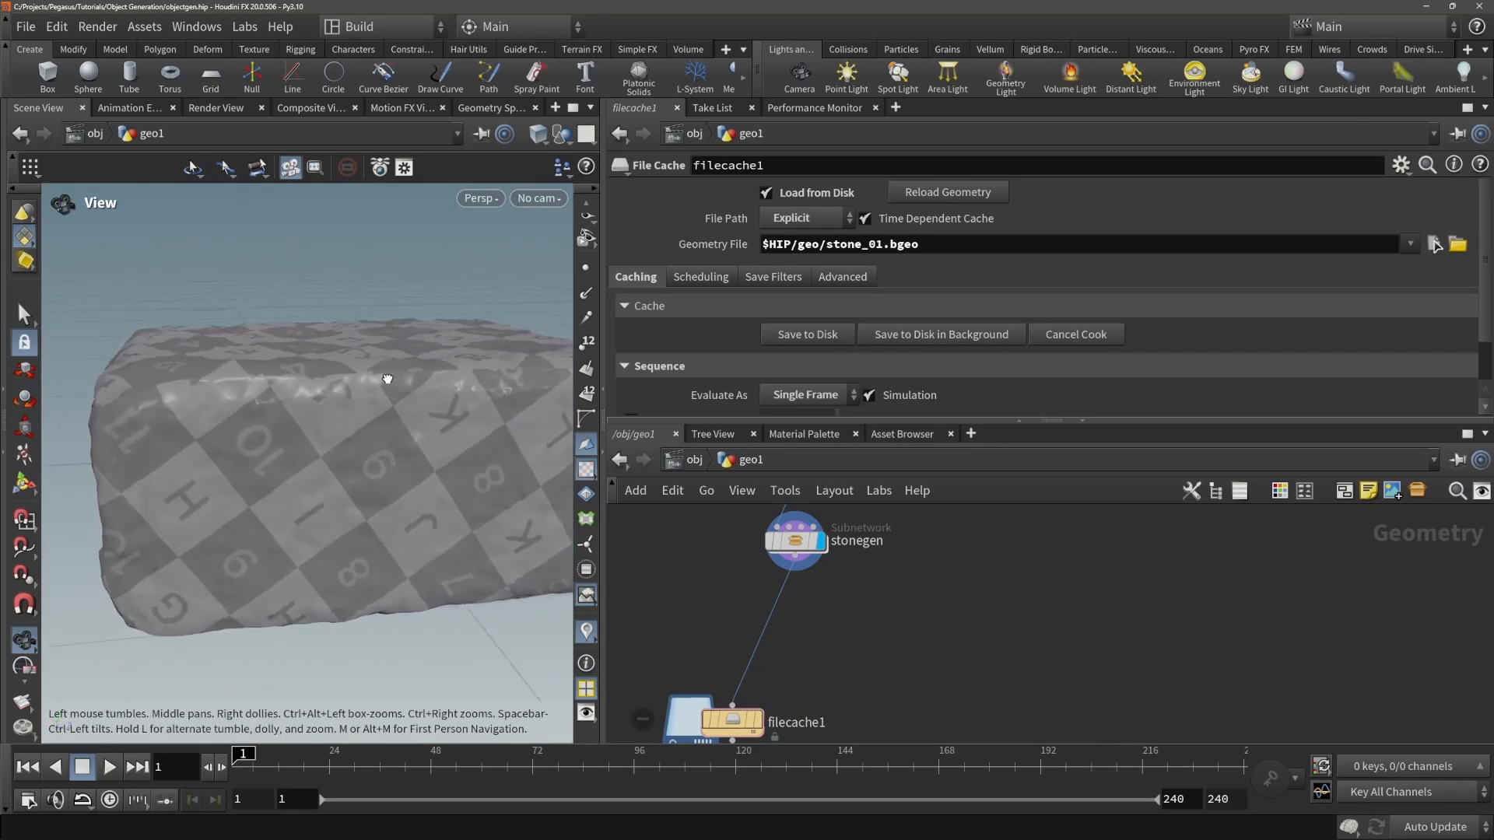
right_click_drag(384, 380, 187, 407)
left_click_drag(187, 407, 315, 379)
left_click_drag(897, 422, 897, 297)
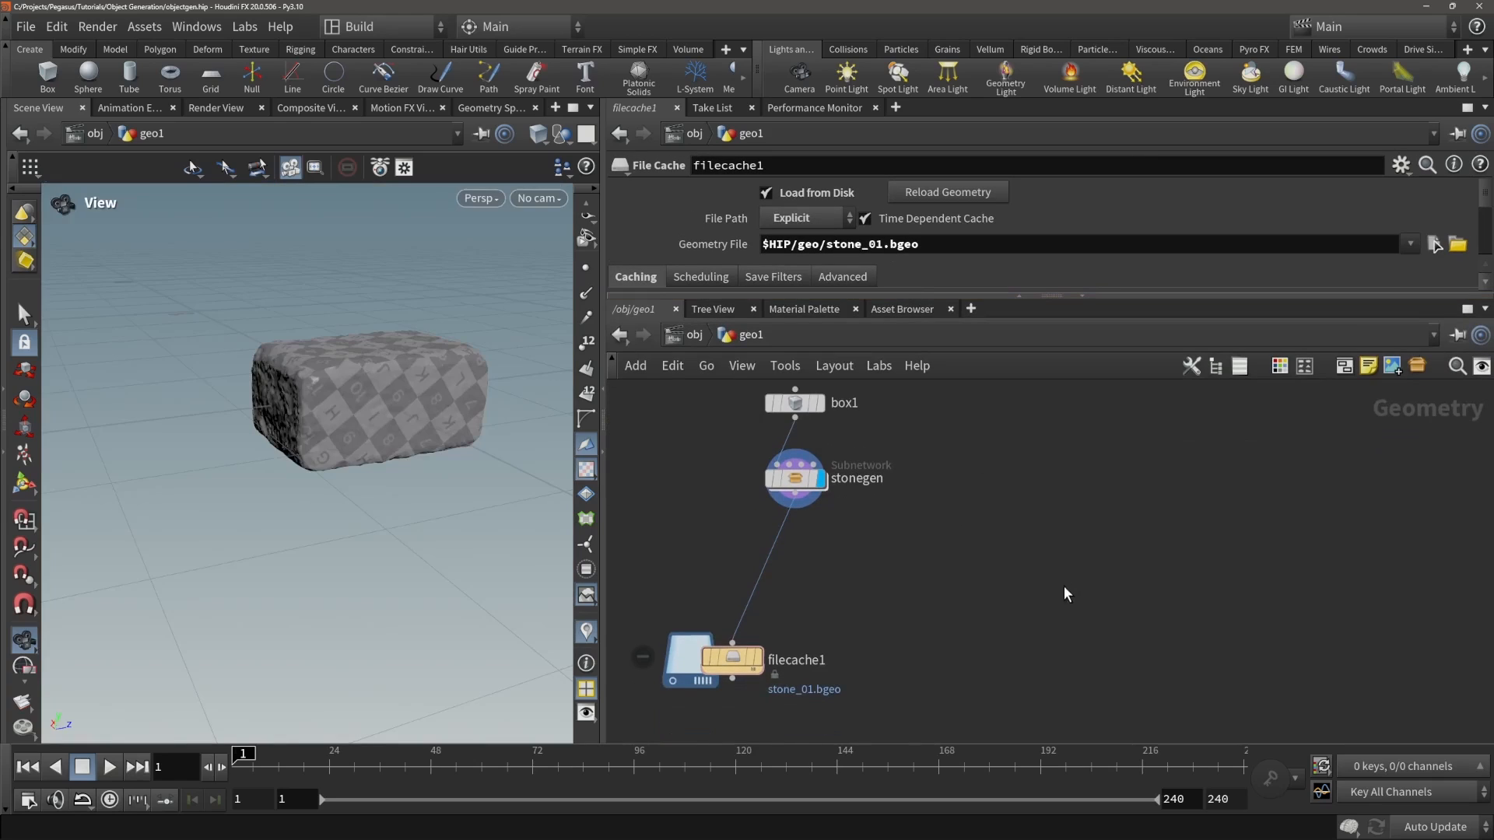
- Enter the stonegen subnetwork and show the parameters of the unreal_bake_folder attribute node
scroll(1063, 545, "down", 5)
scroll(1011, 510, "up", 5)
left_click_drag(799, 492, 934, 519)
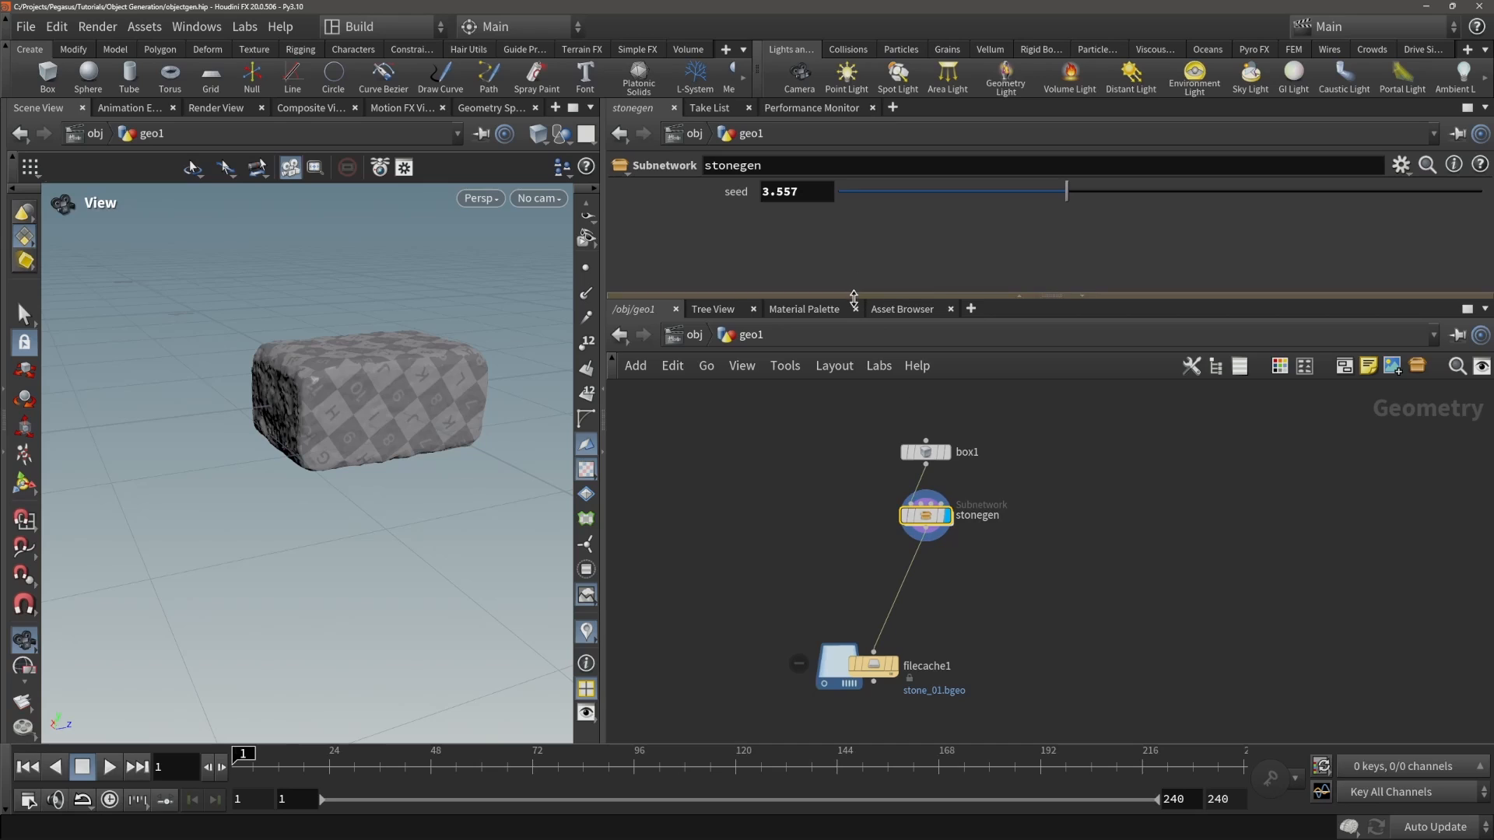
double_click(936, 519)
left_click(864, 506)
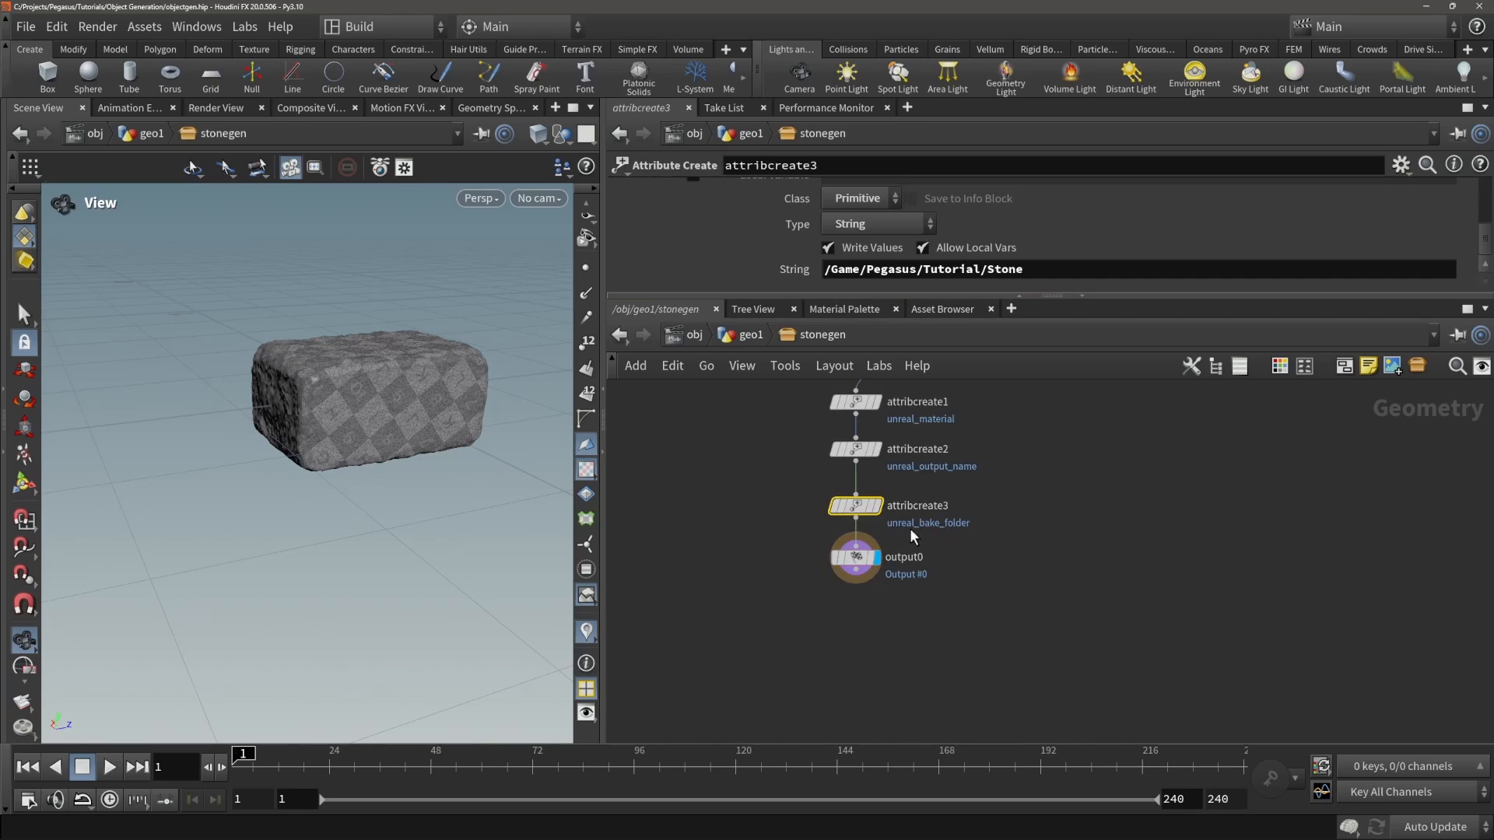
- Align the attribcreate1, attribcreate2, attribcreate3 and output0 nodes in a straight column below polyreduce1
middle_click_drag(804, 481, 750, 610)
left_click_drag(710, 551, 959, 609)
left_click(823, 535)
left_click_drag(823, 535, 849, 521)
middle_click_drag(758, 586, 749, 525)
left_click_drag(748, 519, 897, 529)
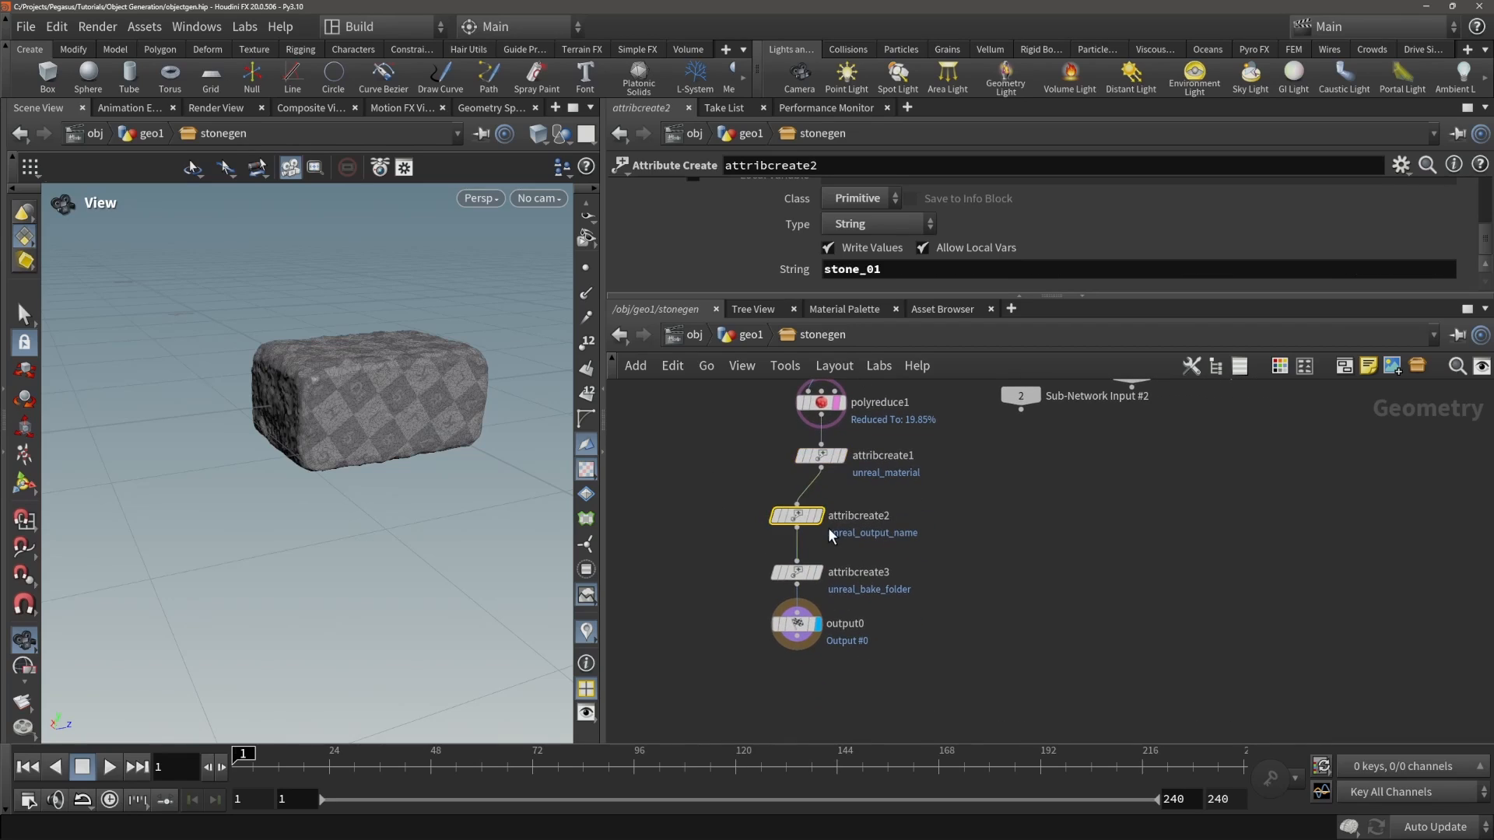
left_click_drag(806, 520, 830, 519)
middle_click_drag(824, 455, 811, 378)
left_click(898, 274)
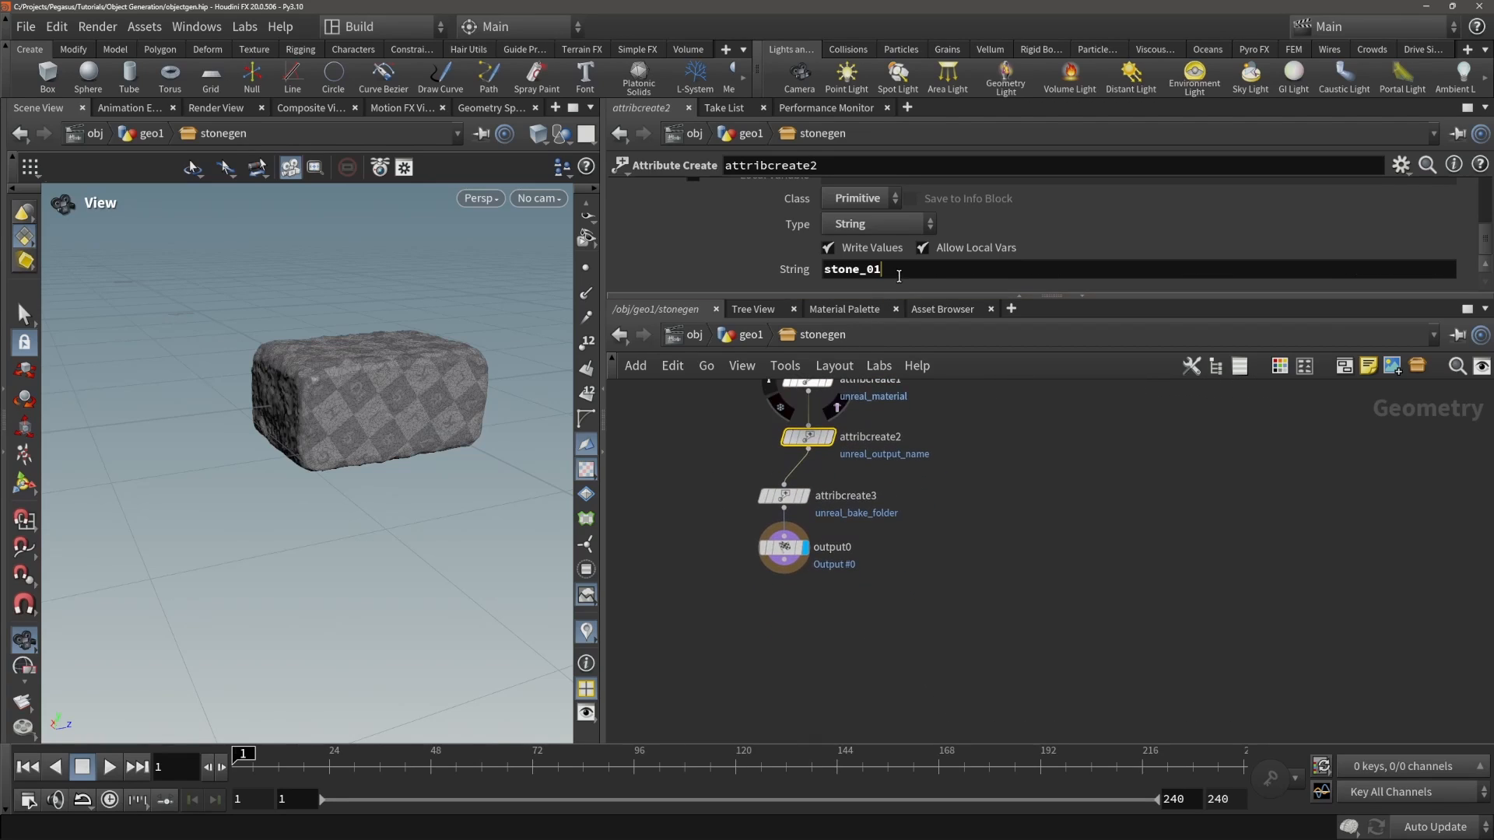
left_click_drag(784, 498, 808, 493)
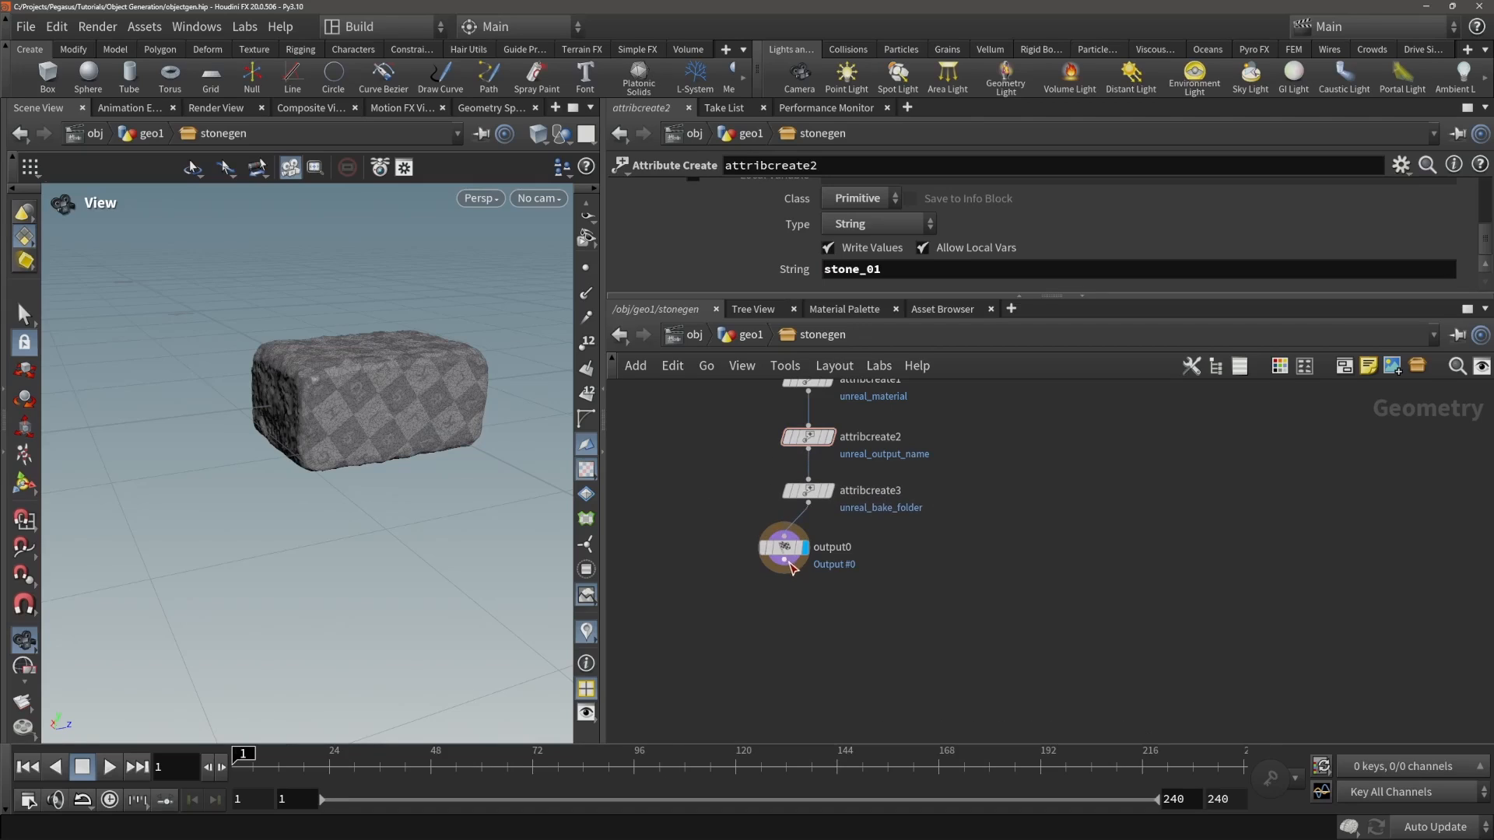
mouse_move(789, 551)
left_click_drag(789, 550, 814, 548)
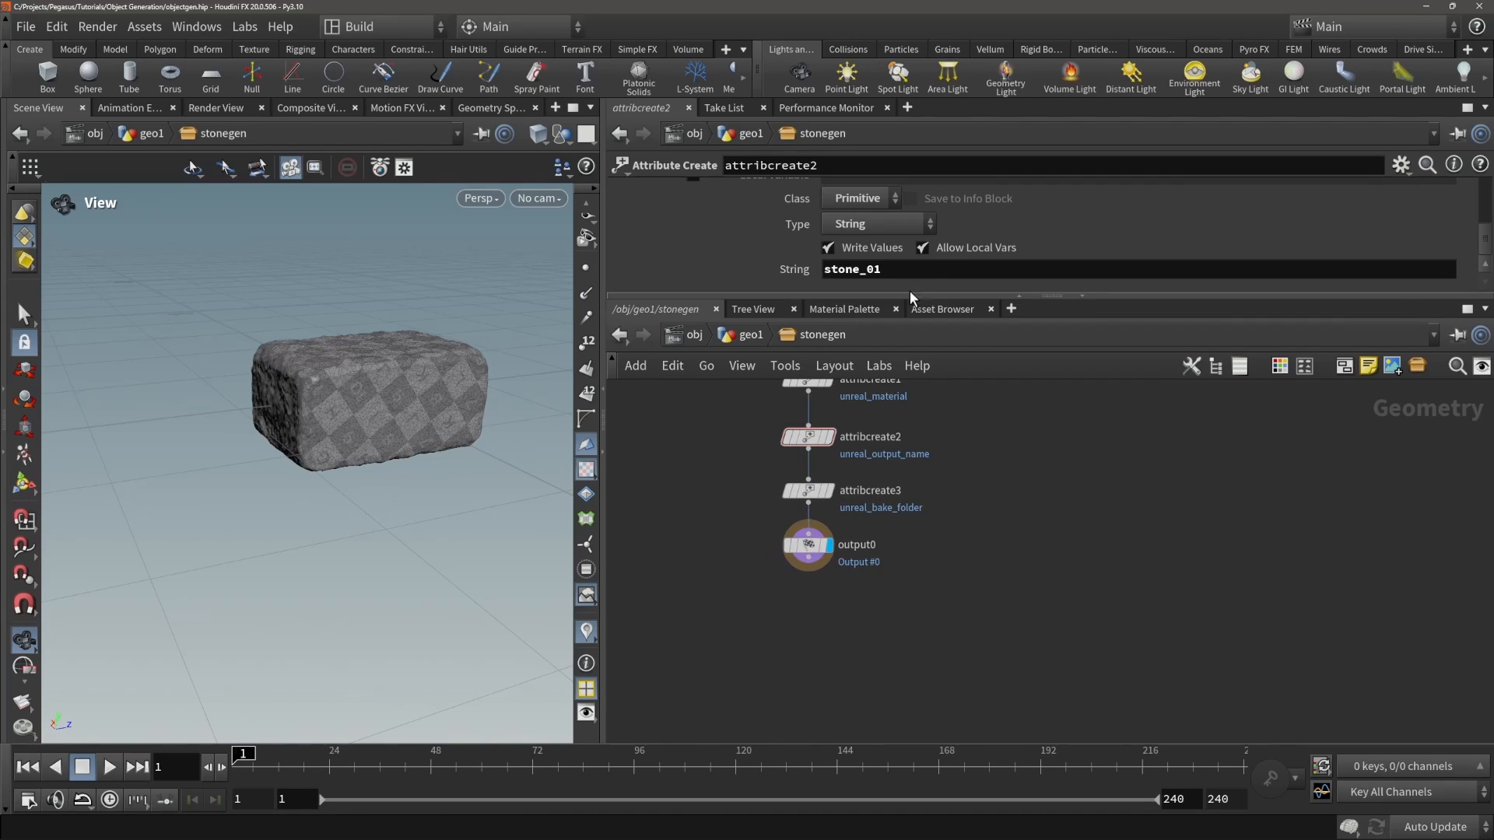
- Look over the upper part of the stonegen network, return to the geo1 level and select box1
middle_click_drag(1057, 414, 968, 661)
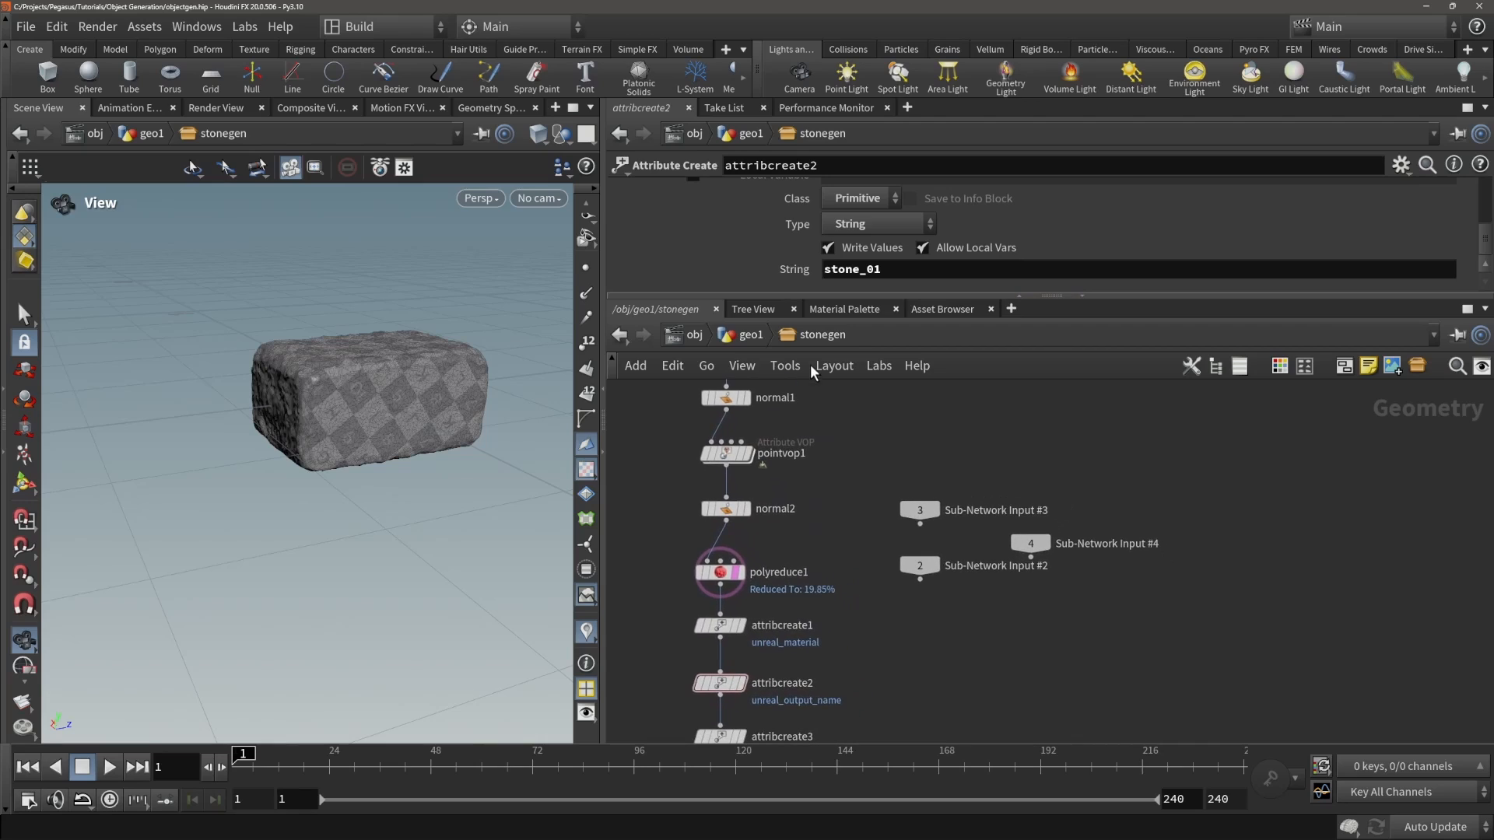
middle_click_drag(870, 456, 860, 615)
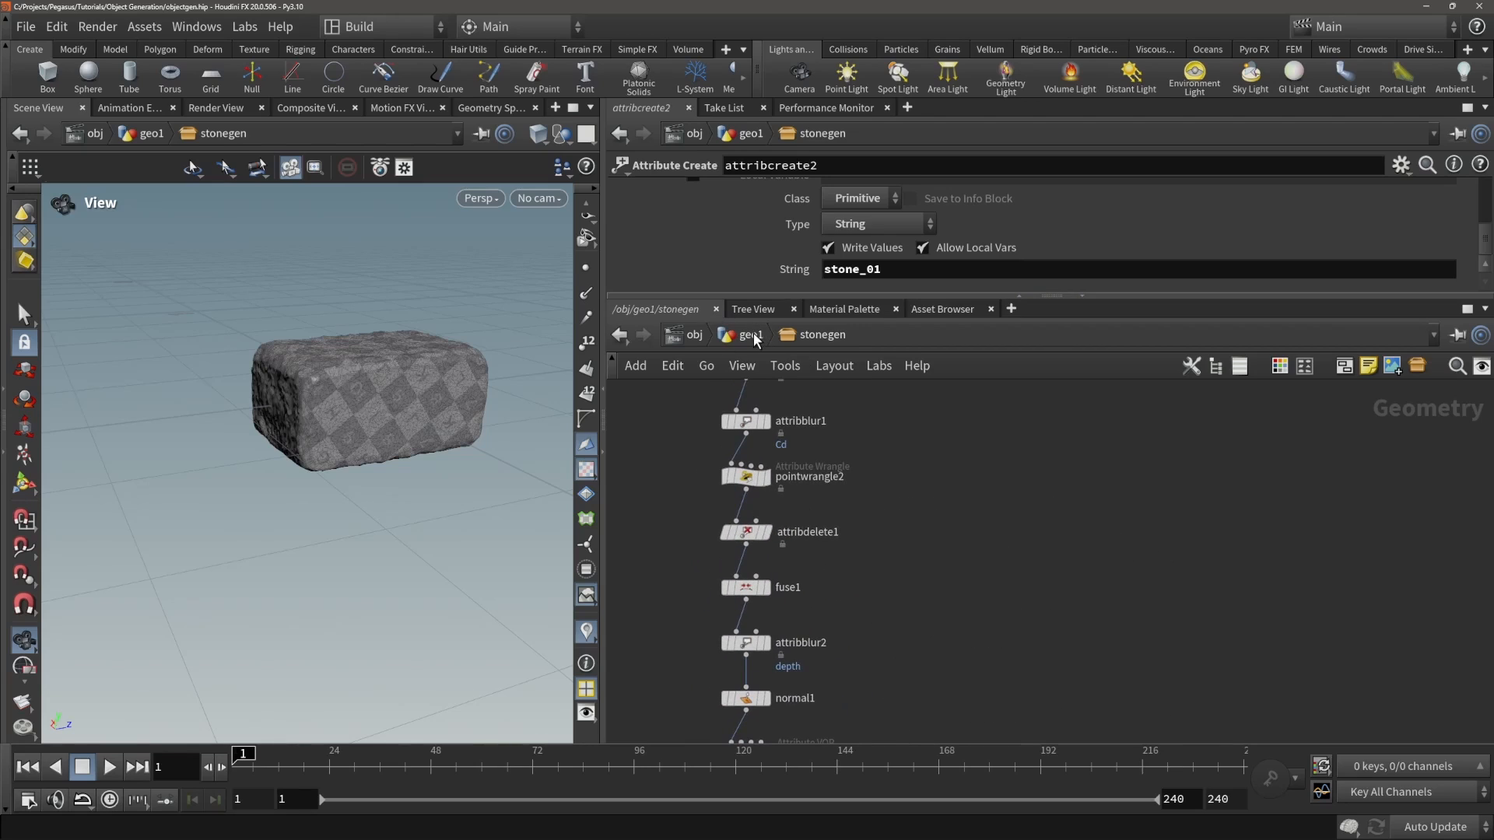
left_click(754, 335)
left_click(894, 467)
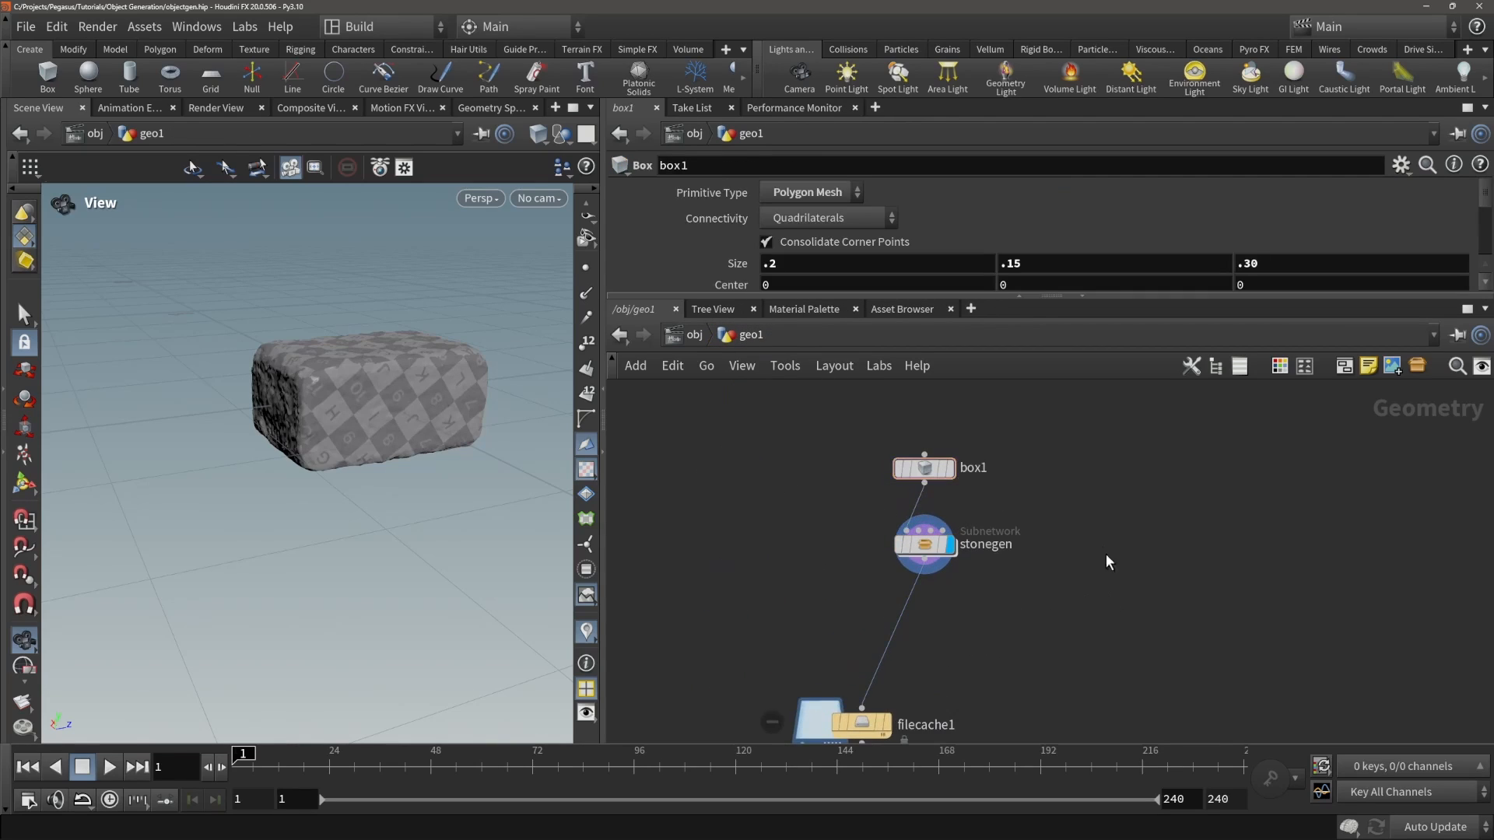
- Move the filecache1 node farther away from stonegen and select it
middle_click_drag(1006, 655, 932, 546)
left_click_drag(790, 620, 697, 672)
middle_click_drag(987, 478, 937, 555)
scroll(941, 532, "down", 5)
scroll(893, 594, "up", 4)
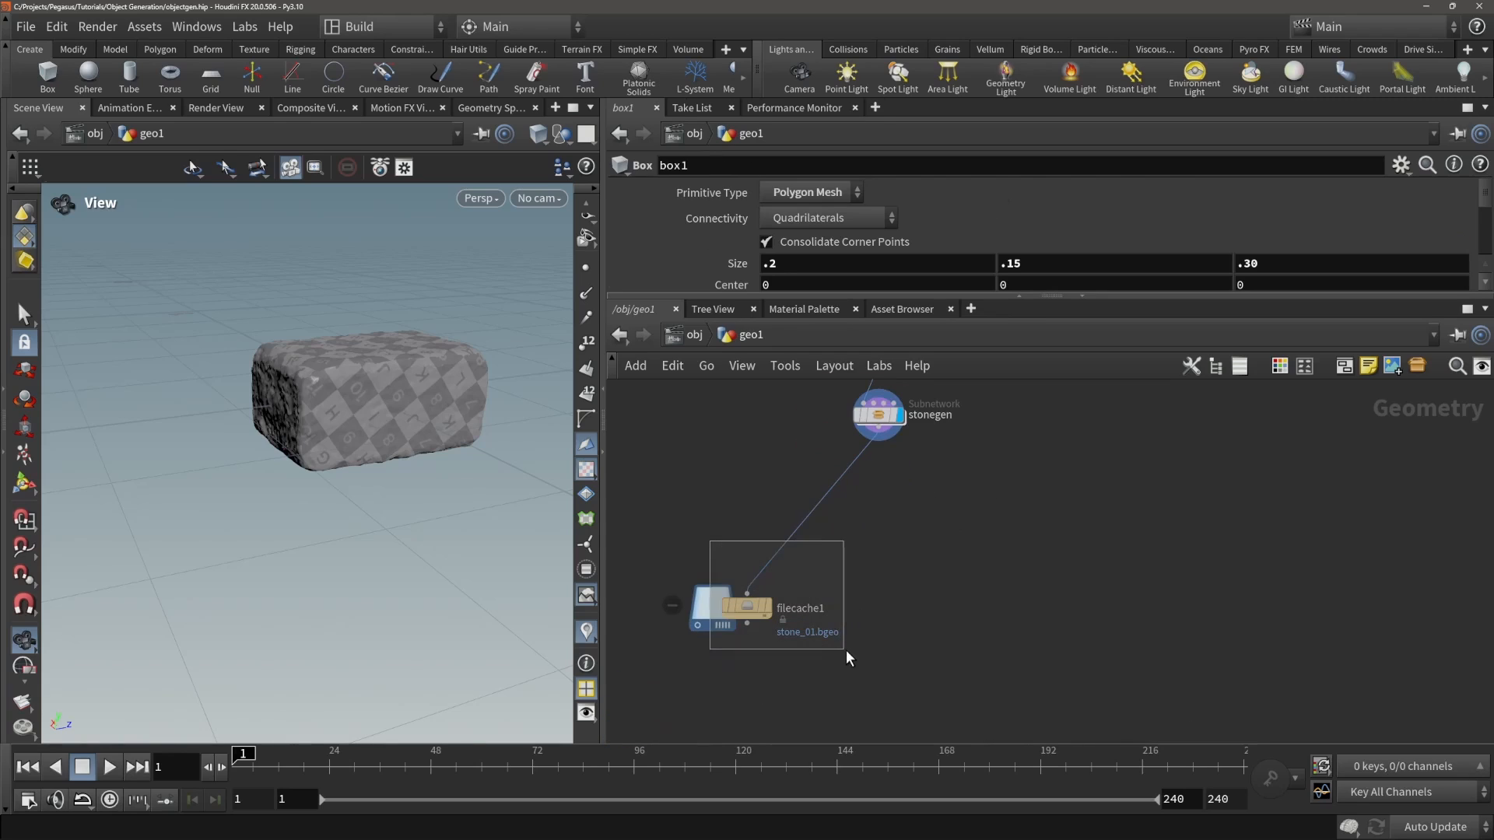
left_click_drag(847, 651, 847, 650)
mouse_move(746, 607)
left_mouse_down()
mouse_move(782, 616)
mouse_move(750, 607)
left_mouse_up()
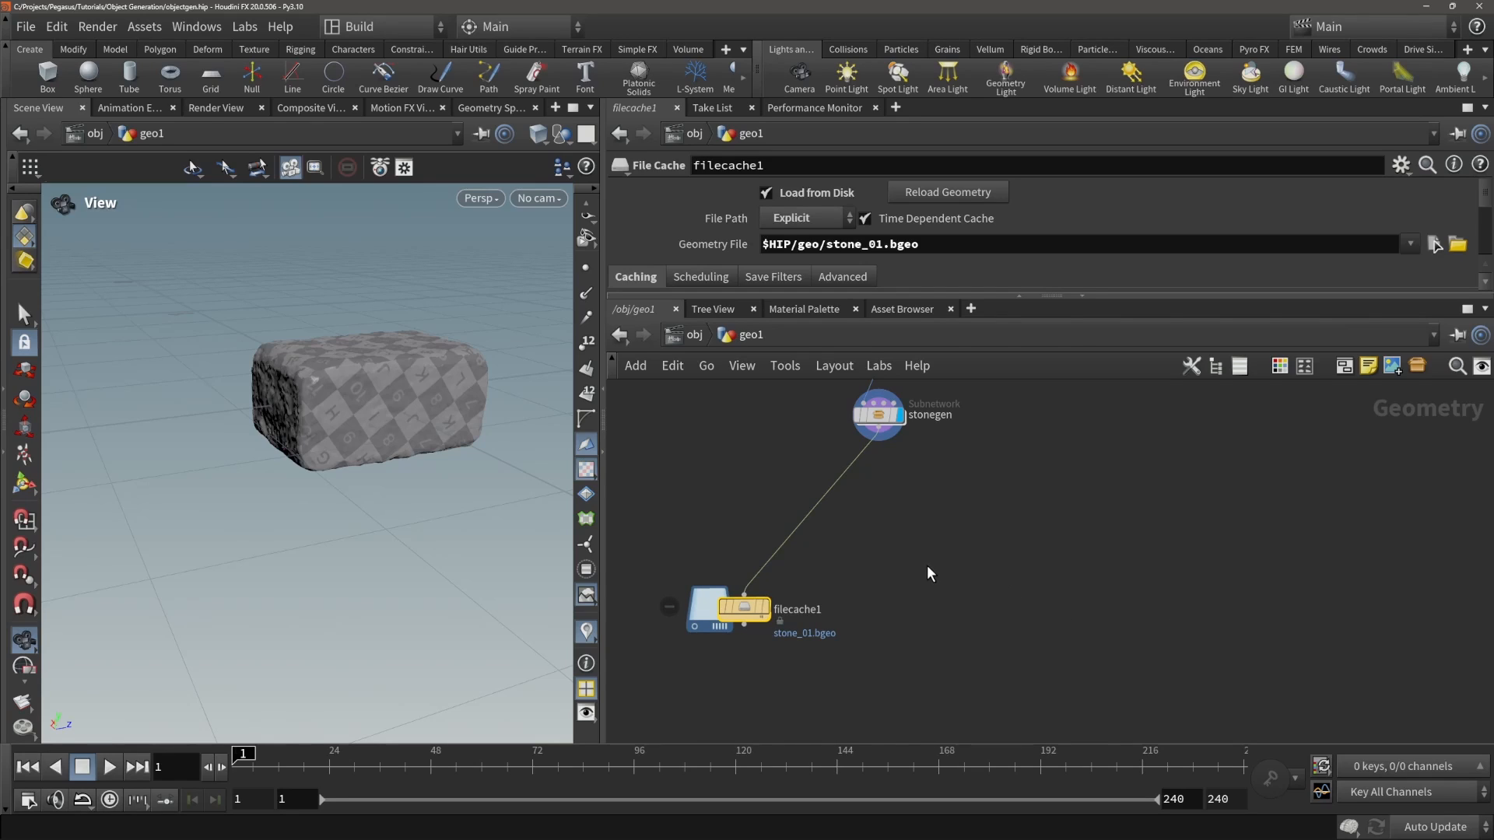
- Add a For-Loop with Feedback block in the empty space beside the stonegen node
key("h")
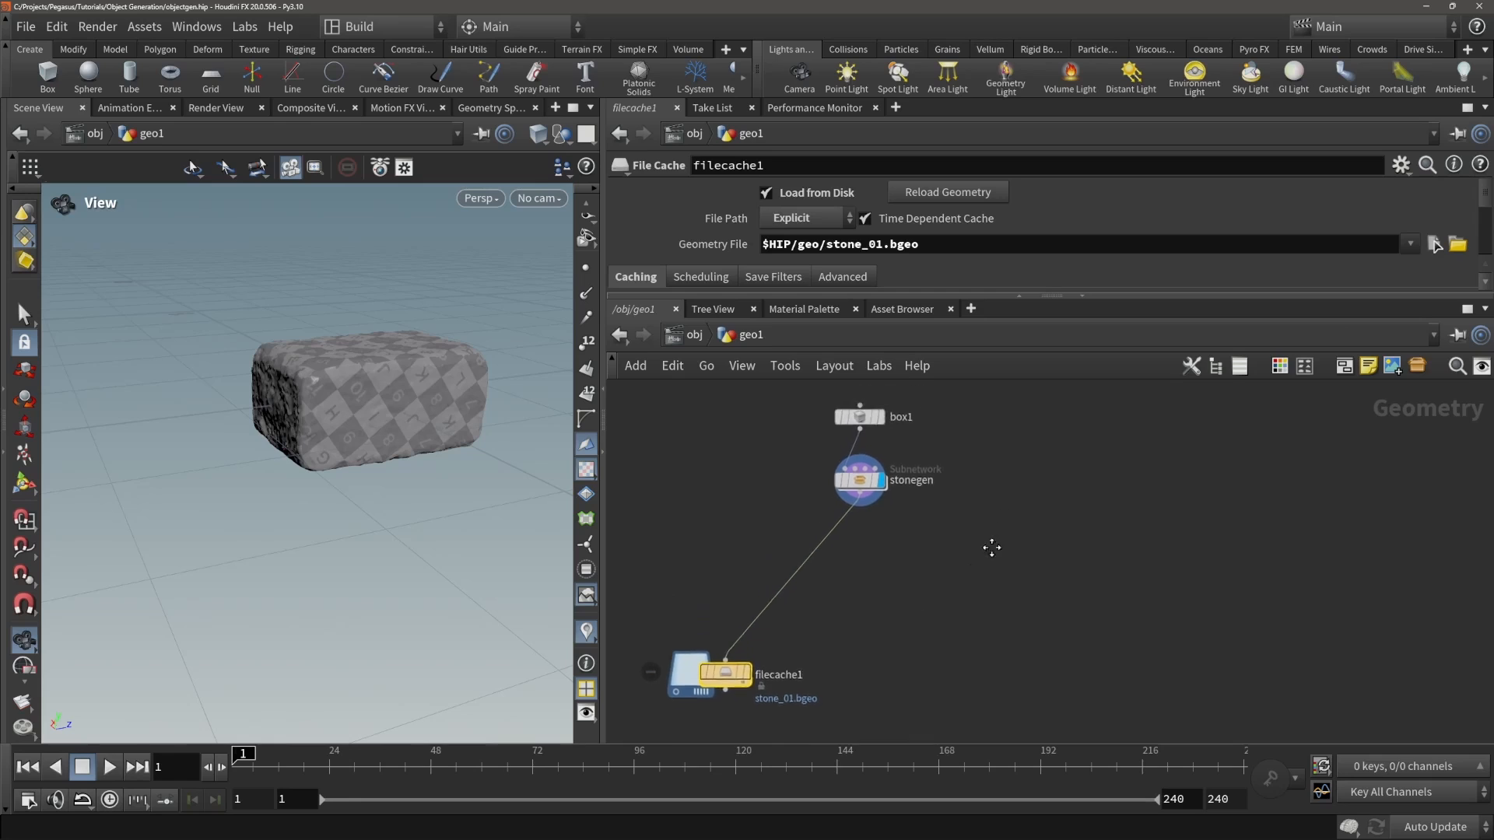
key("Tab")
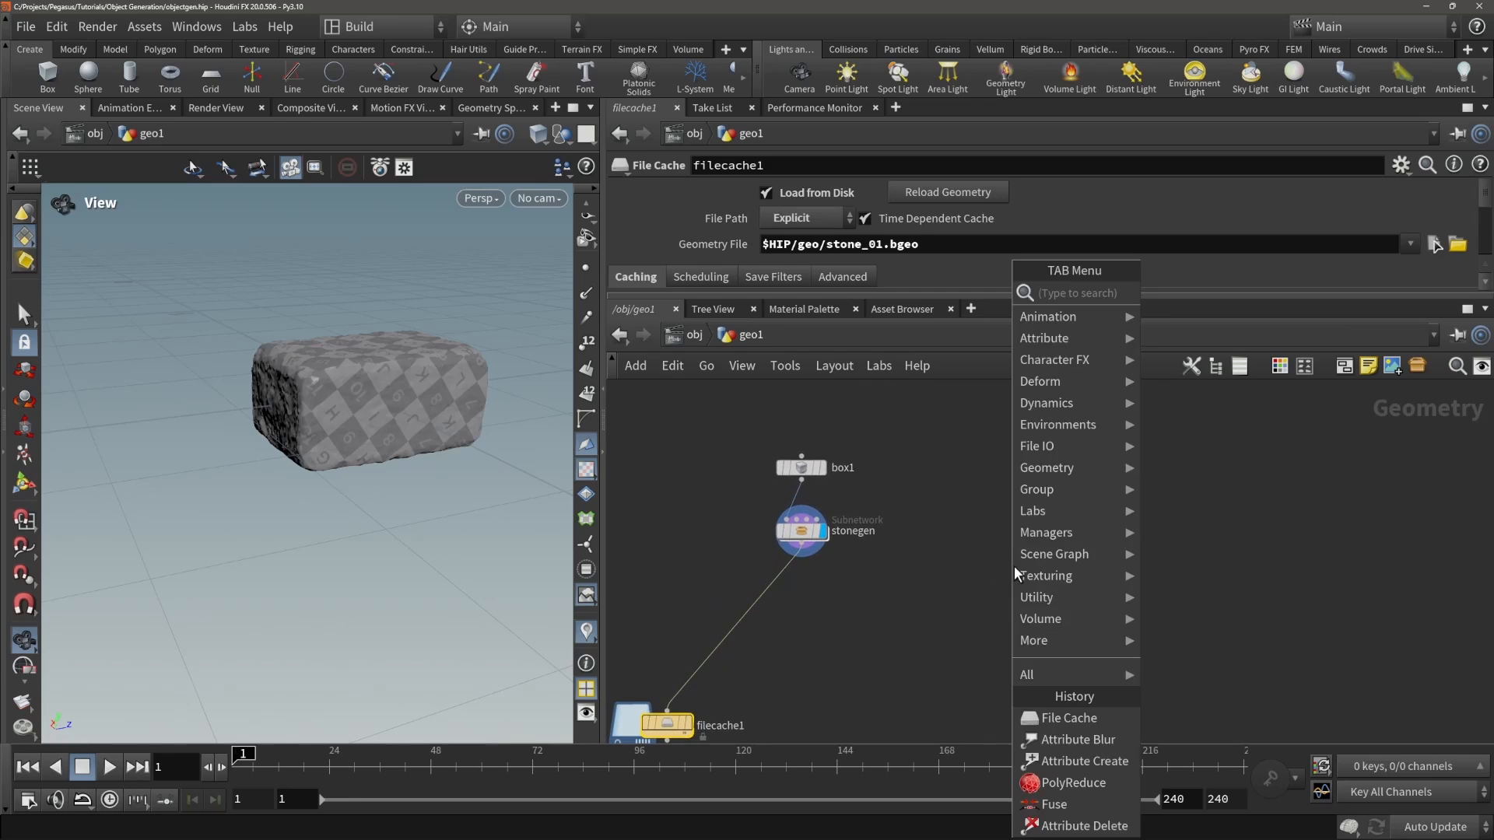
type("for loop")
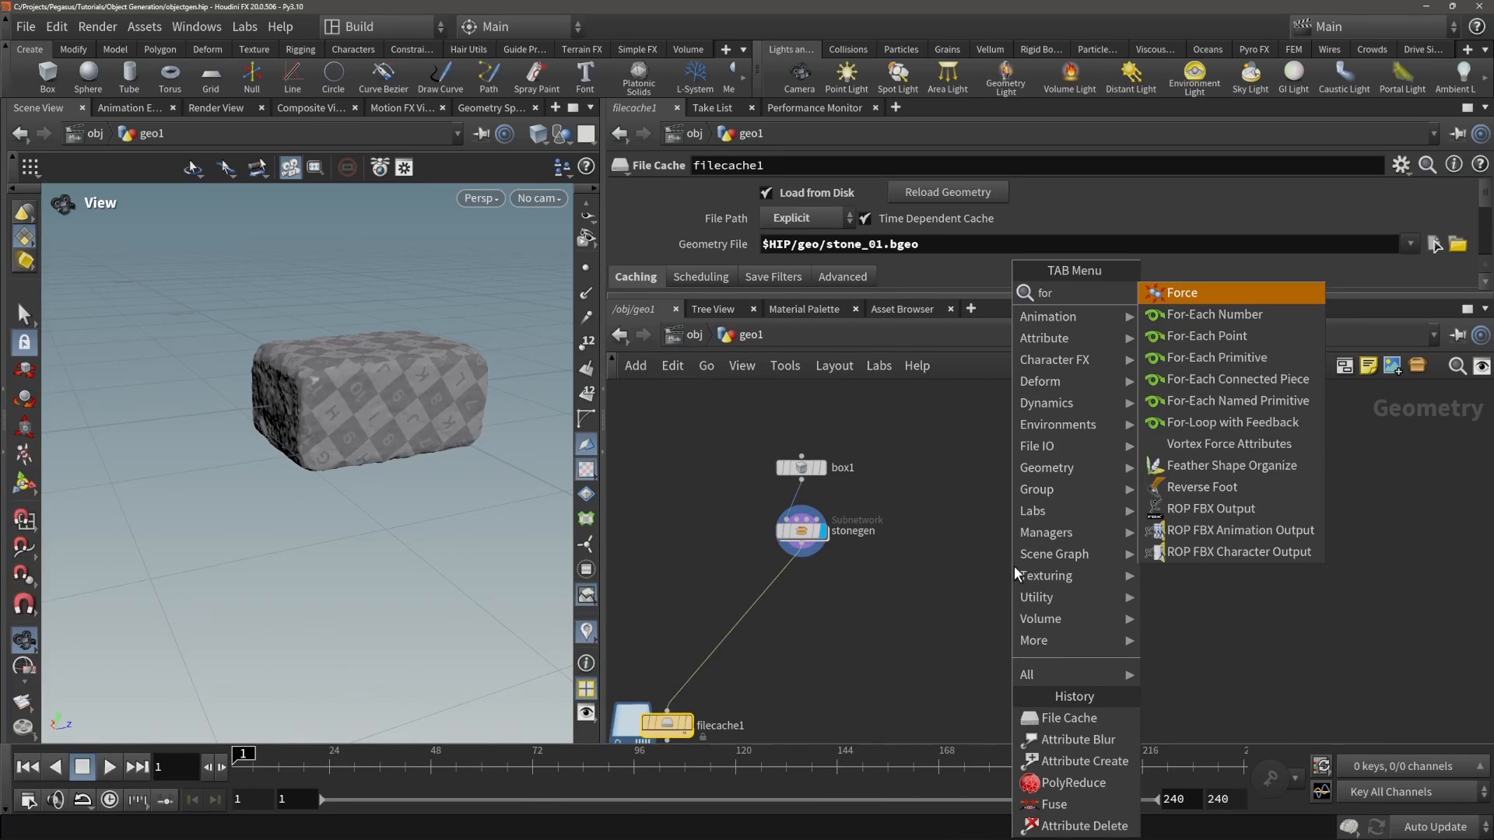
key("Return")
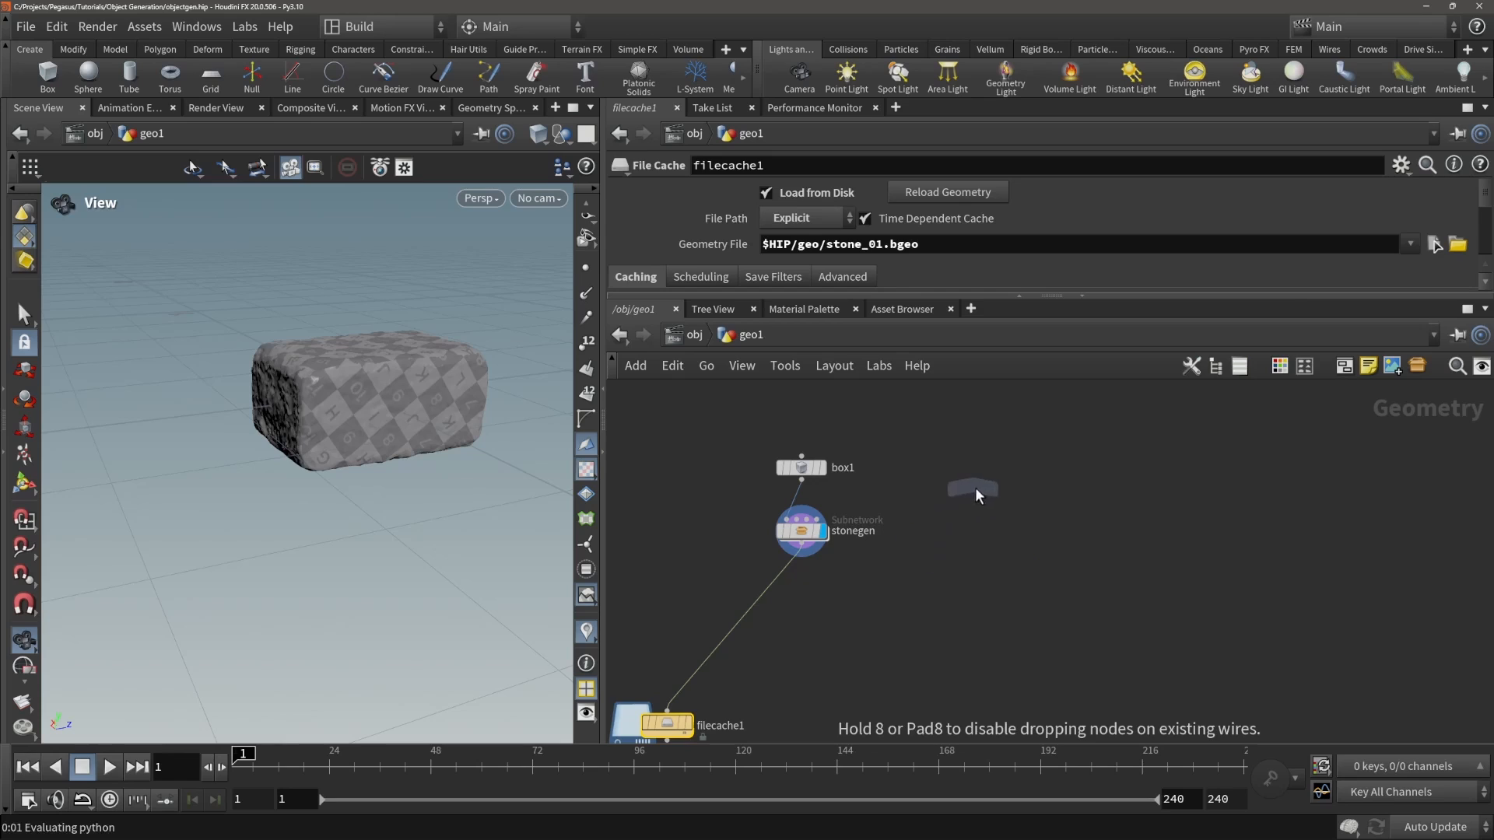
left_click(1002, 512)
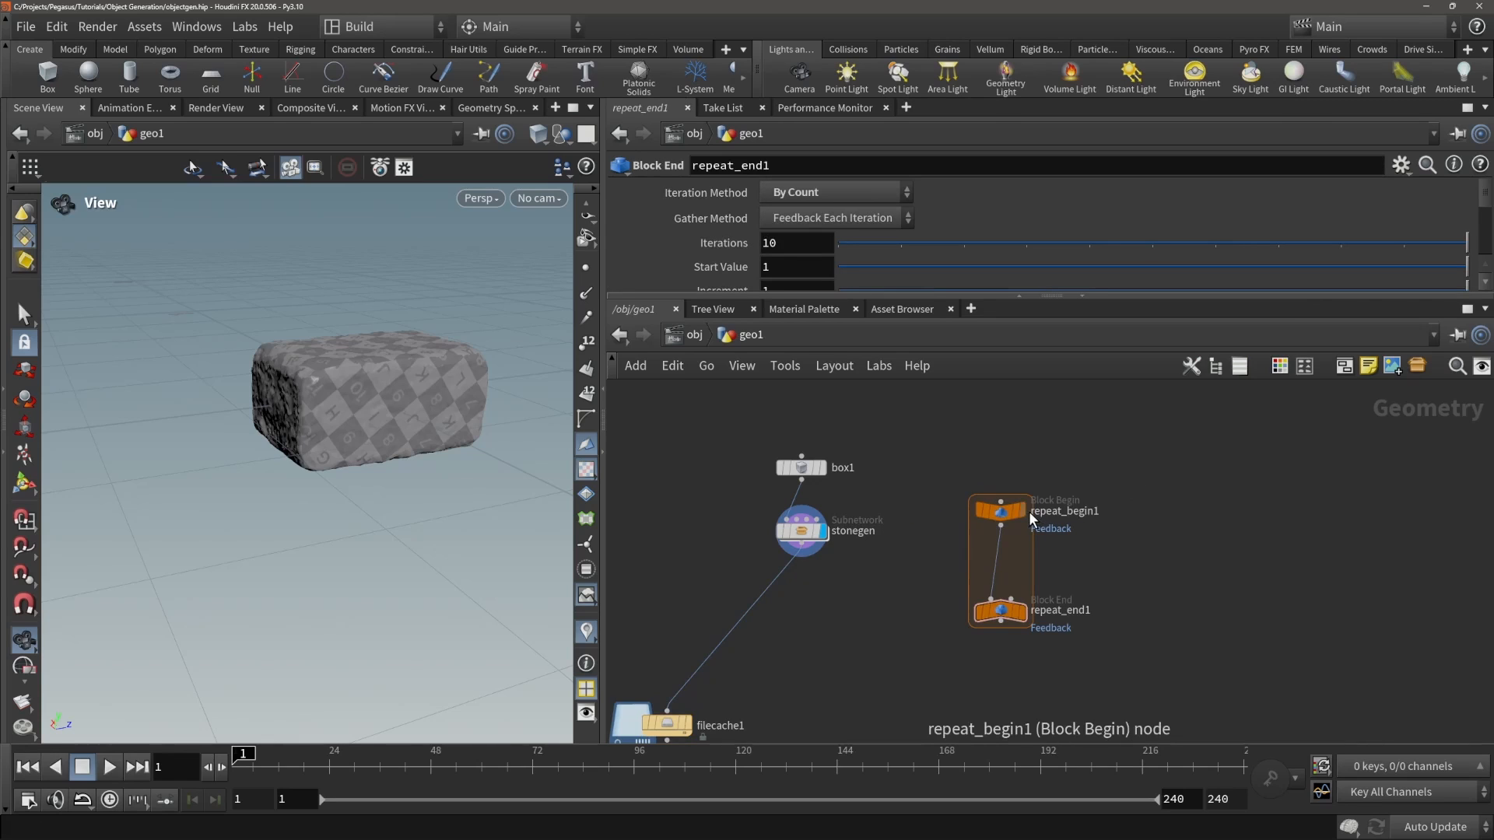
- Display the box1 node's geometry in the viewport and bring the box into closer view
left_click(1024, 511)
key("f")
mouse_move(400, 447)
left_mouse_down()
mouse_move(483, 417)
mouse_move(413, 427)
mouse_move(424, 436)
left_mouse_up()
left_click(823, 473)
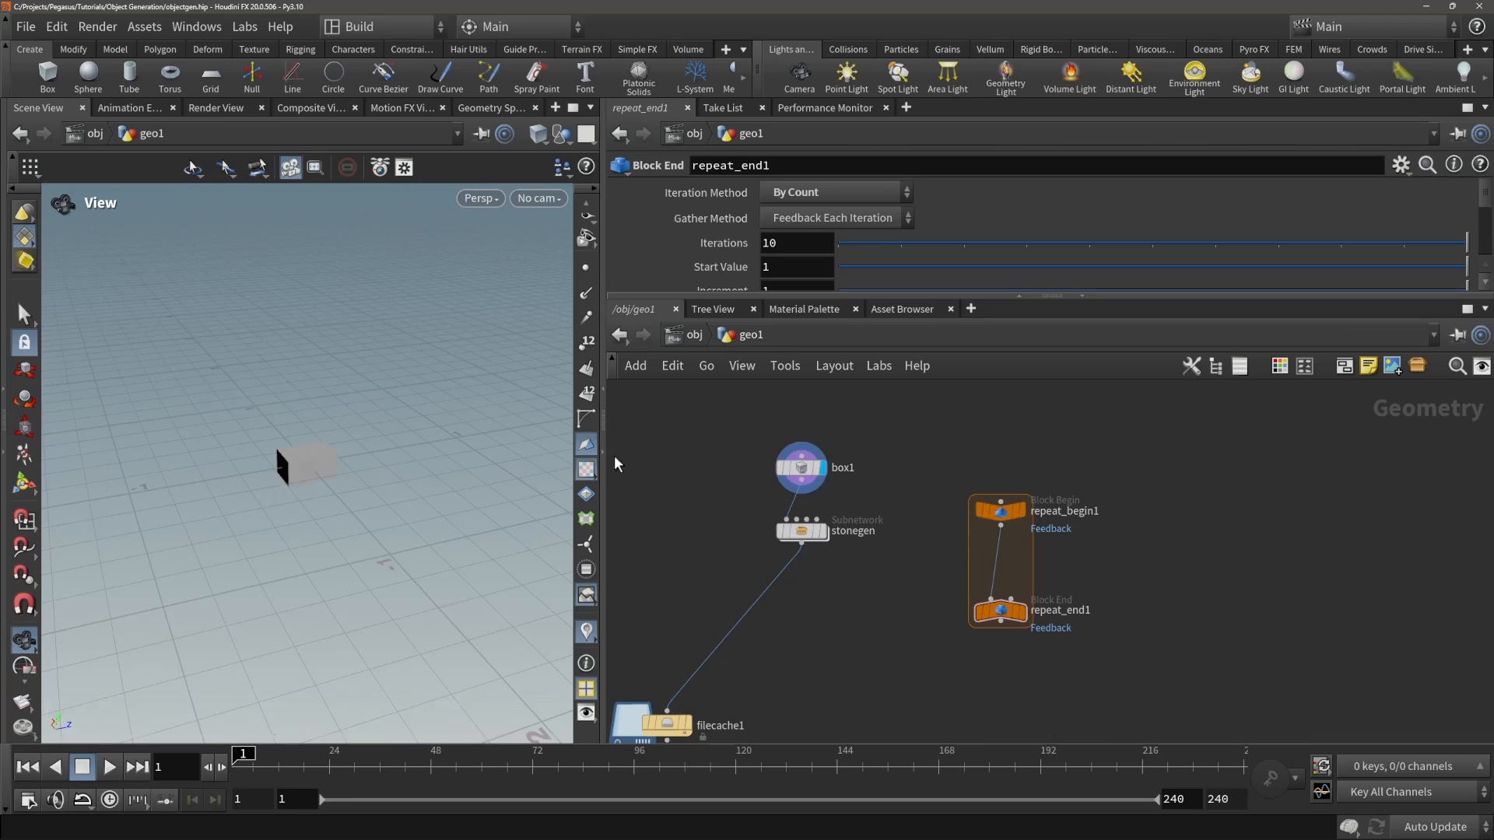
scroll(301, 467, "up", 5)
mouse_move(385, 454)
left_mouse_down()
mouse_move(393, 422)
mouse_move(390, 448)
left_mouse_up()
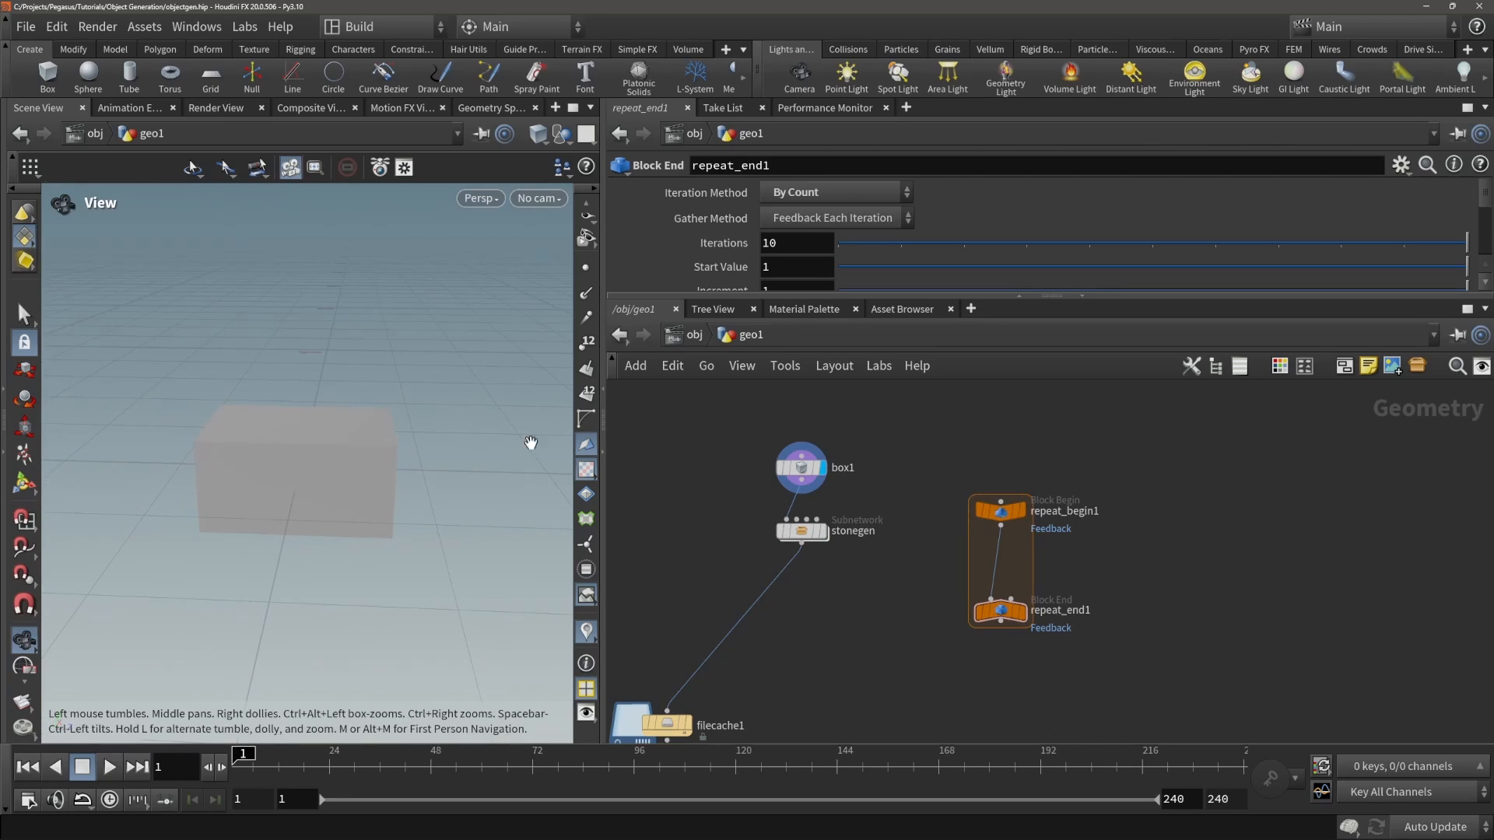
- Move the feedback loop block slightly farther from stonegen and view the box from a lower angle
left_click_drag(950, 512, 1024, 655)
left_click_drag(1004, 523, 1026, 542)
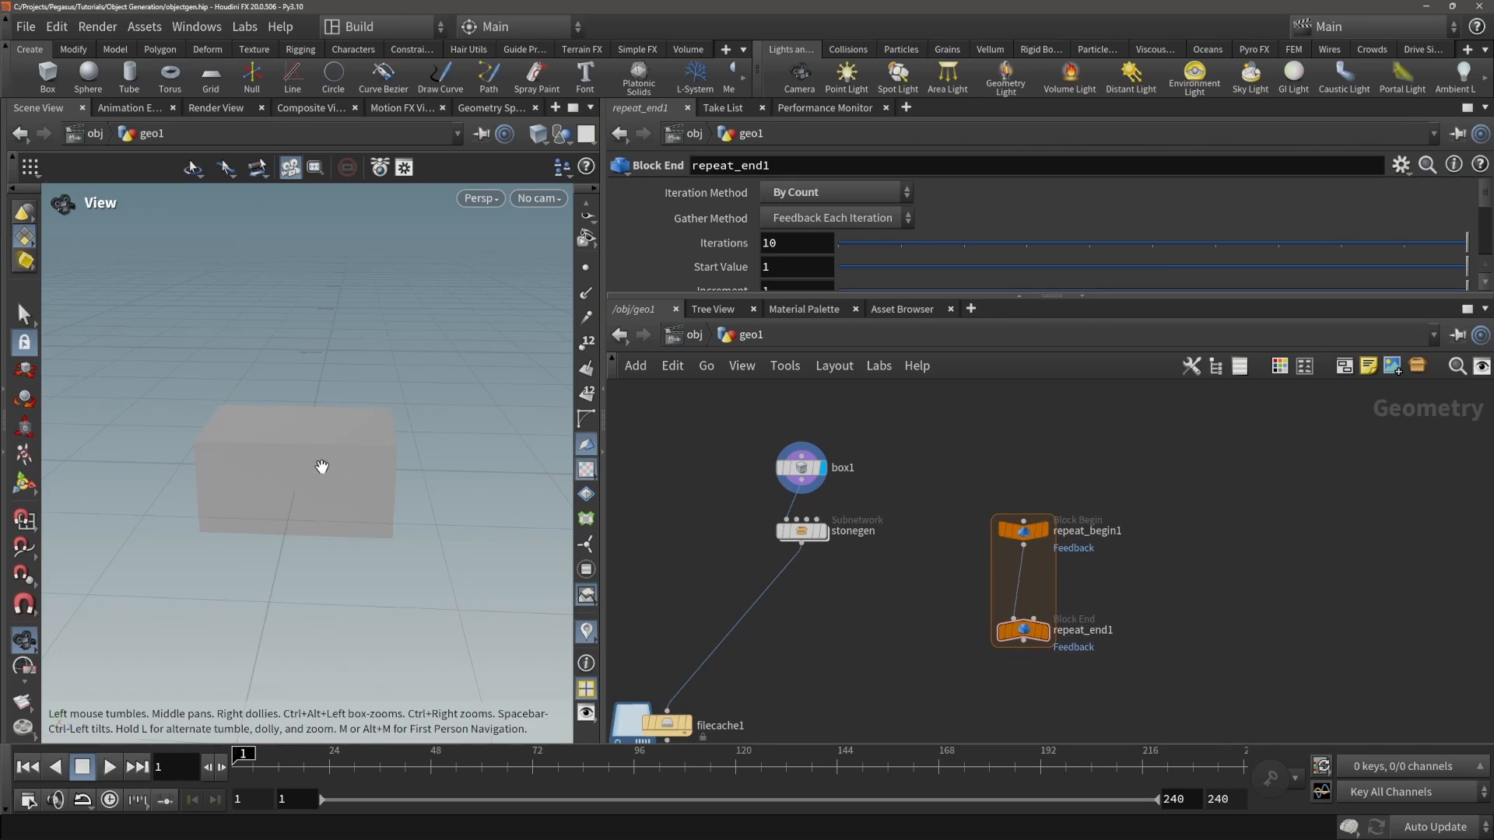
left_click_drag(319, 466, 471, 559)
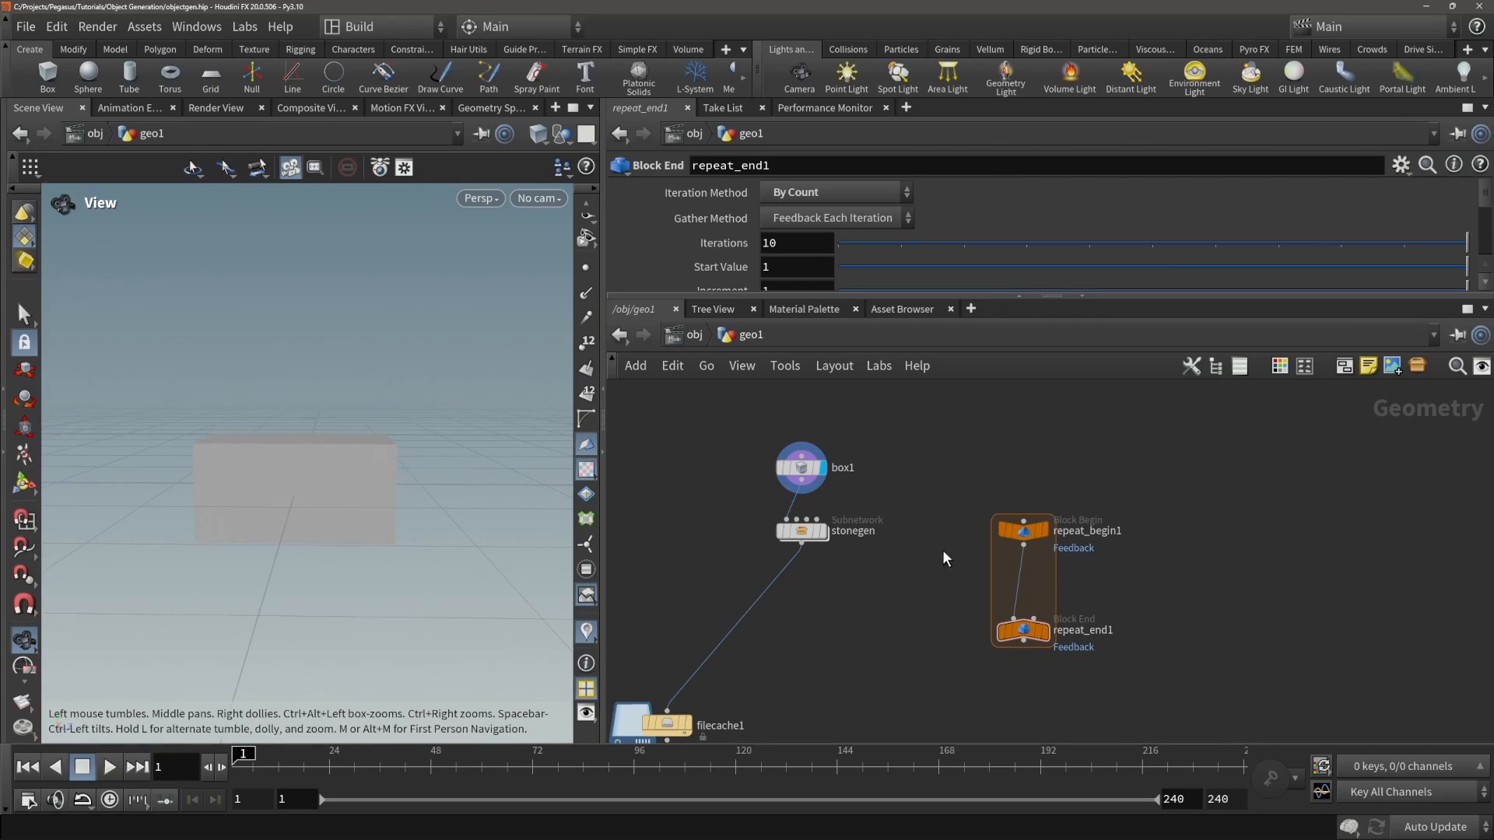
mouse_move(300, 477)
left_mouse_down()
mouse_move(300, 577)
mouse_move(307, 500)
mouse_move(404, 460)
mouse_move(284, 491)
mouse_move(297, 497)
mouse_move(303, 476)
left_mouse_up()
scroll(1044, 559, "up", 2)
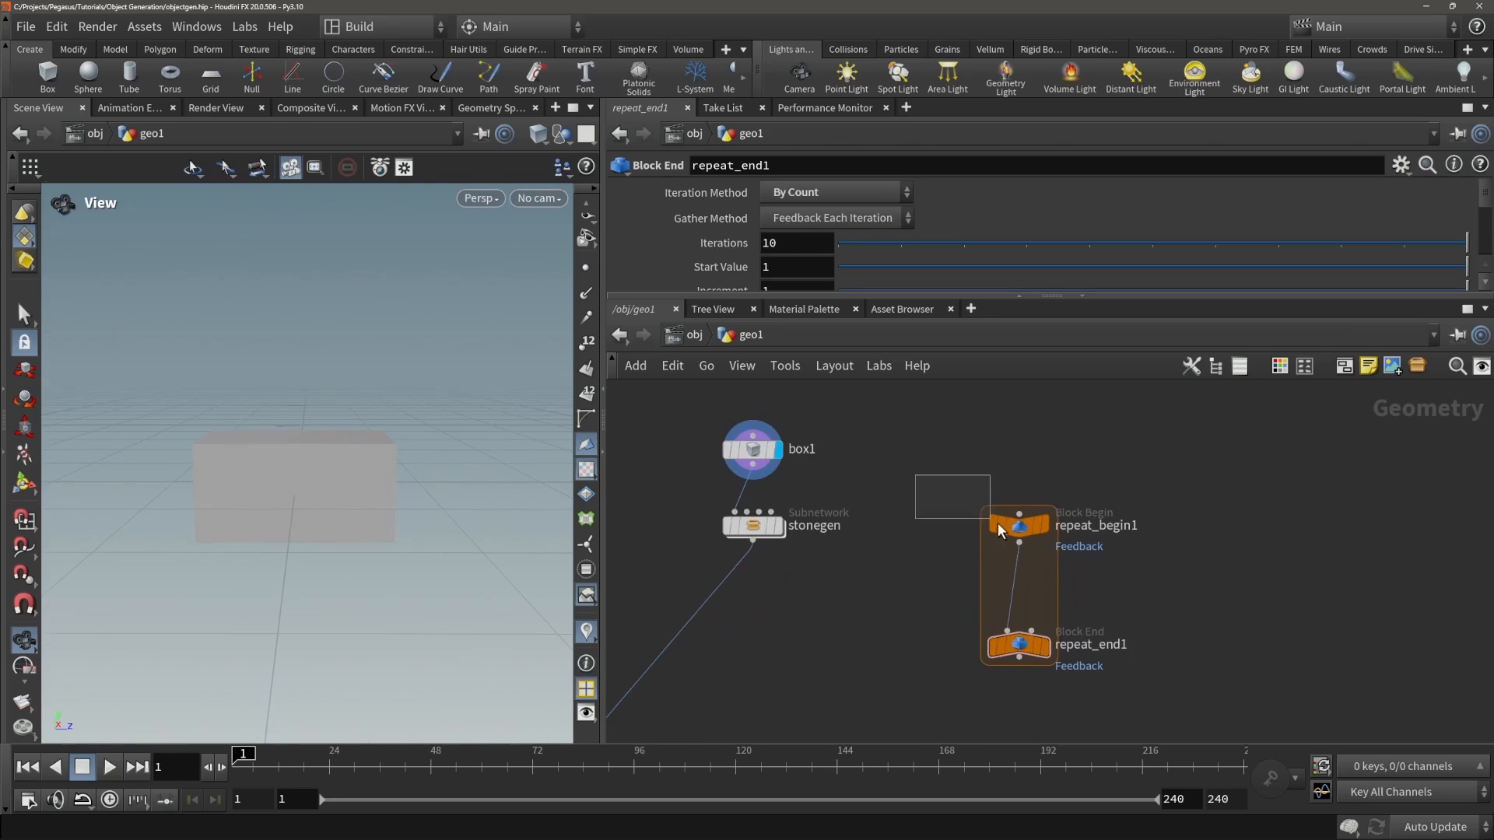
- Check the method options of repeat_begin1 and keep Fetch Feedback
left_click(998, 521)
left_click(859, 190)
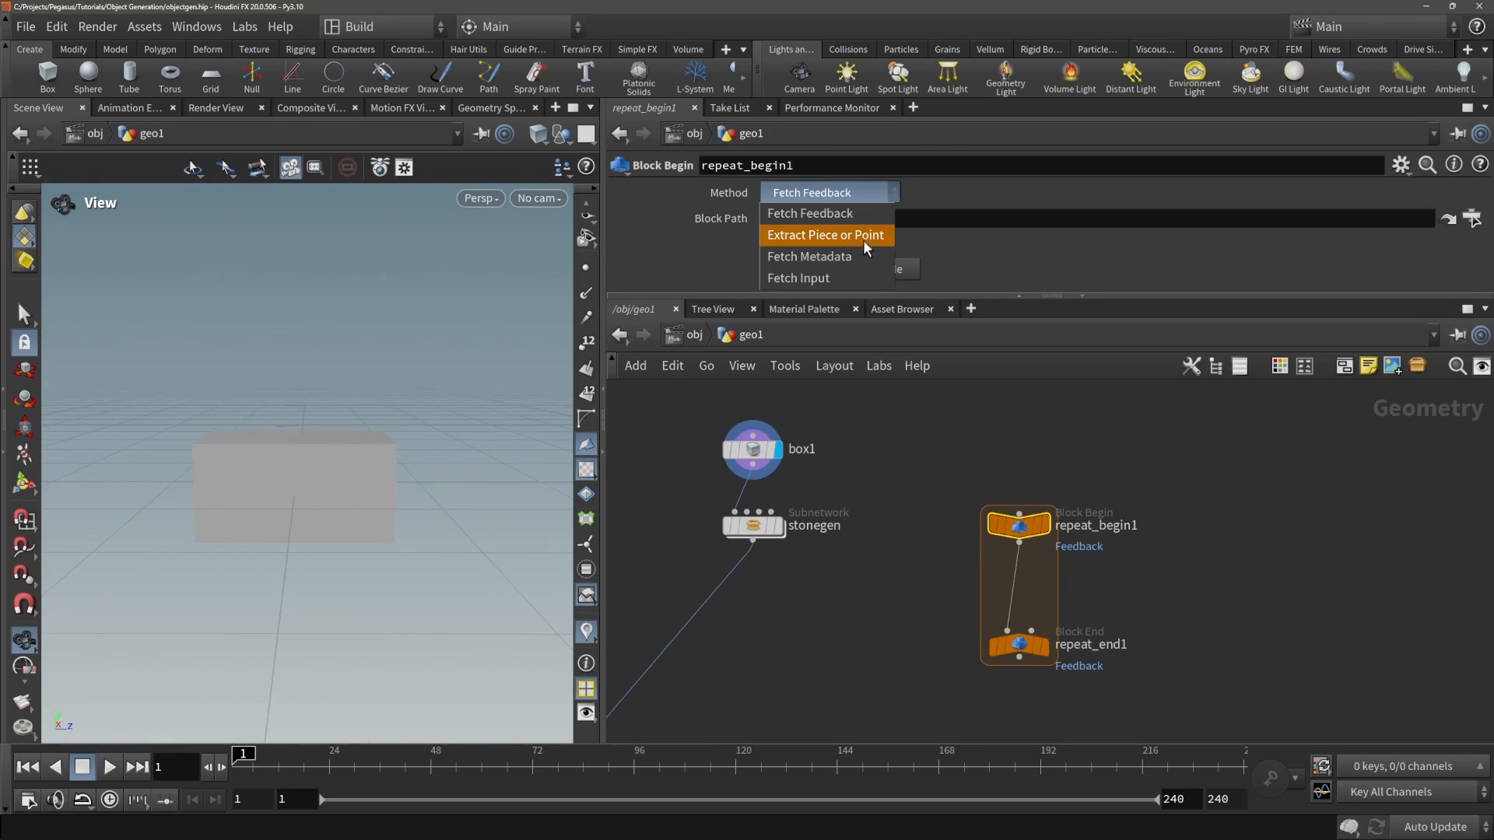
left_click(867, 215)
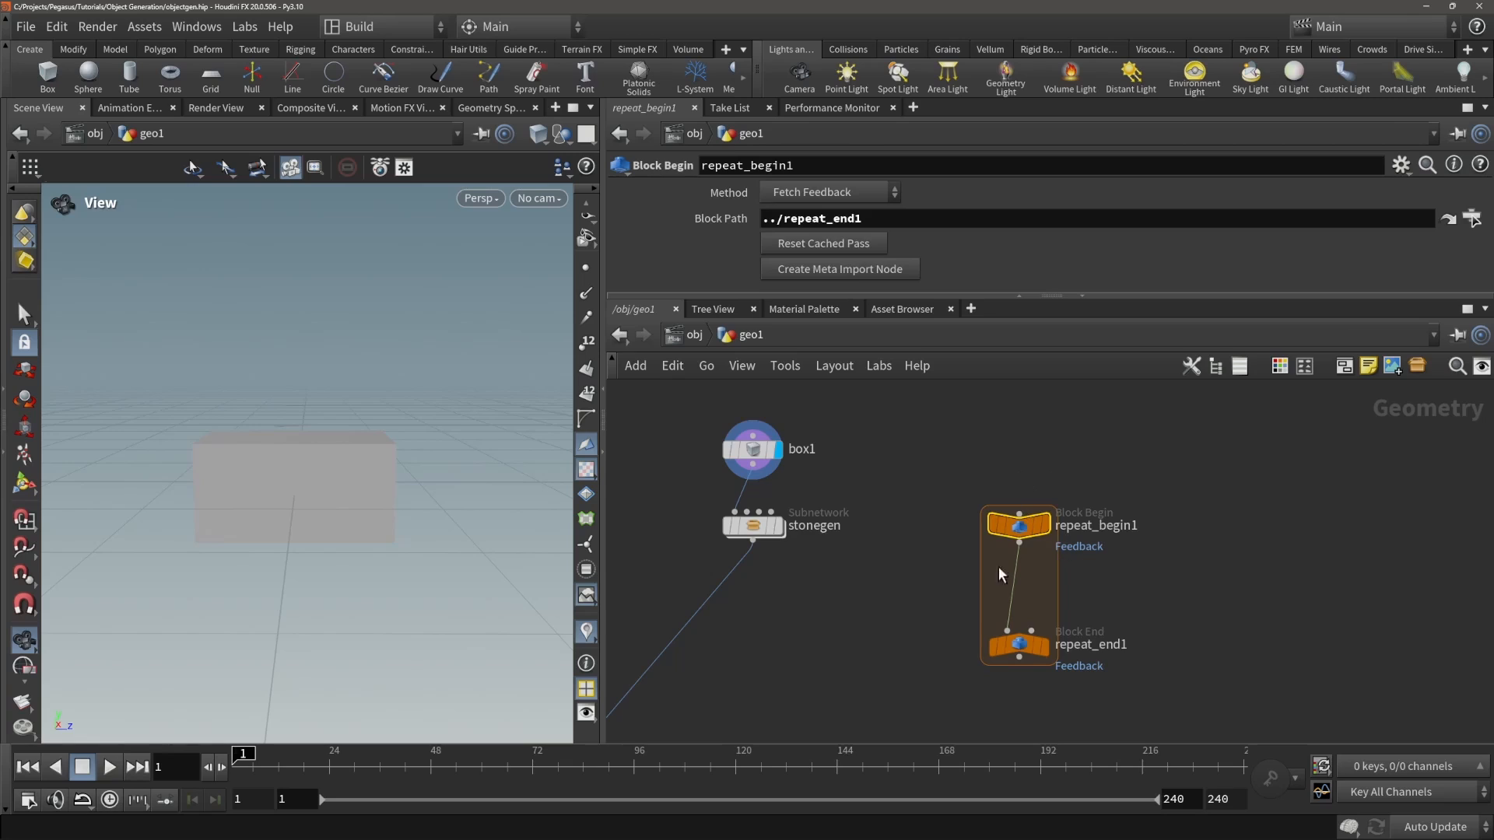
- Set the iterations of repeat_end1 to 3 and select both loop block nodes
left_click(1019, 644)
left_click(809, 218)
left_click(834, 221)
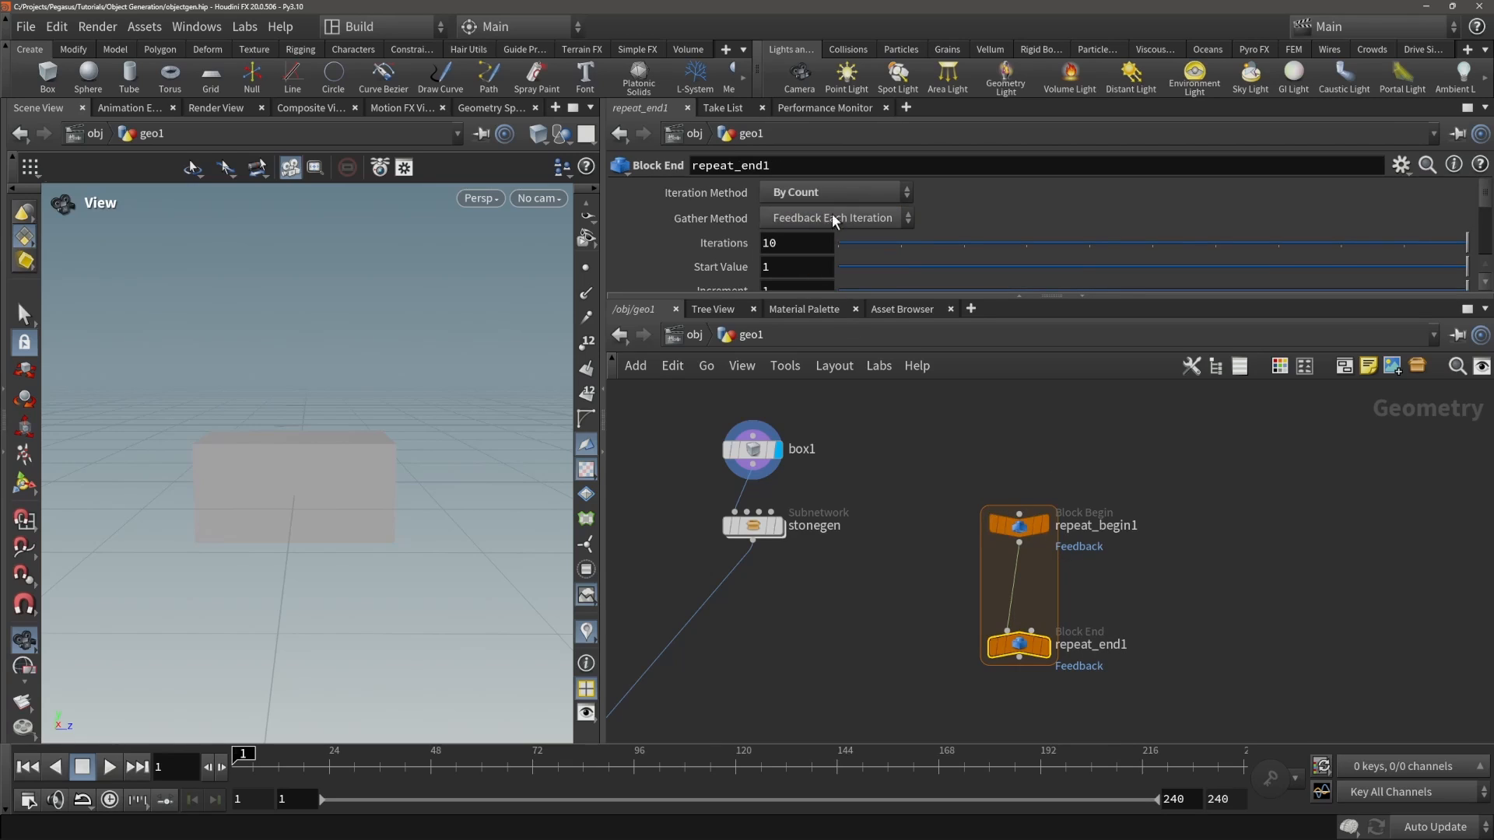
left_click_drag(892, 246, 1026, 244)
scroll(1041, 543, "down", 2)
left_click_drag(934, 424, 1073, 635)
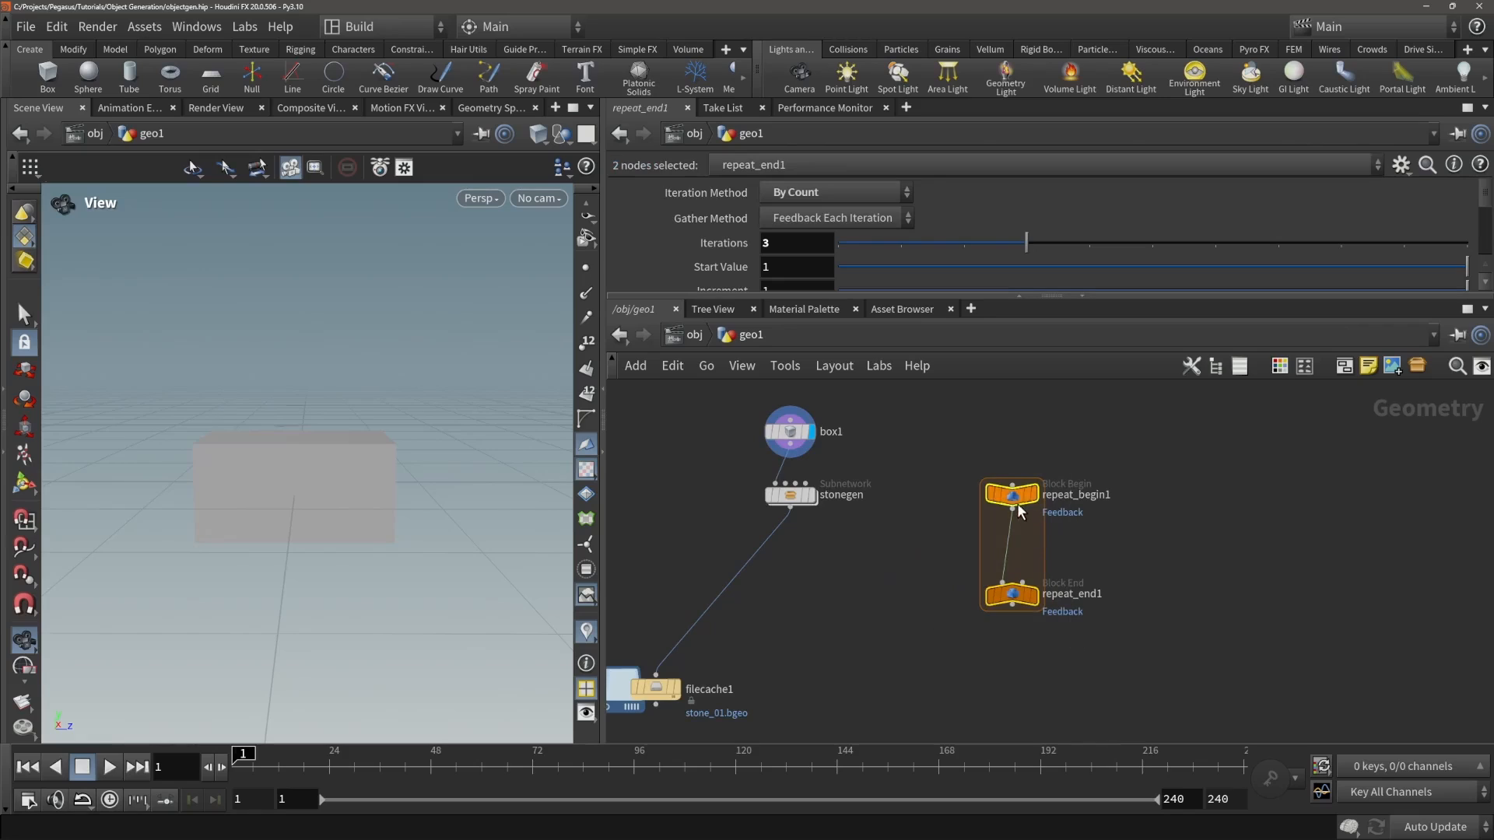
- Move the feedback loop block farther down in the network to free the space above it
left_click_drag(1019, 505, 1014, 560)
left_click(1115, 472)
middle_click_drag(1114, 472, 984, 517)
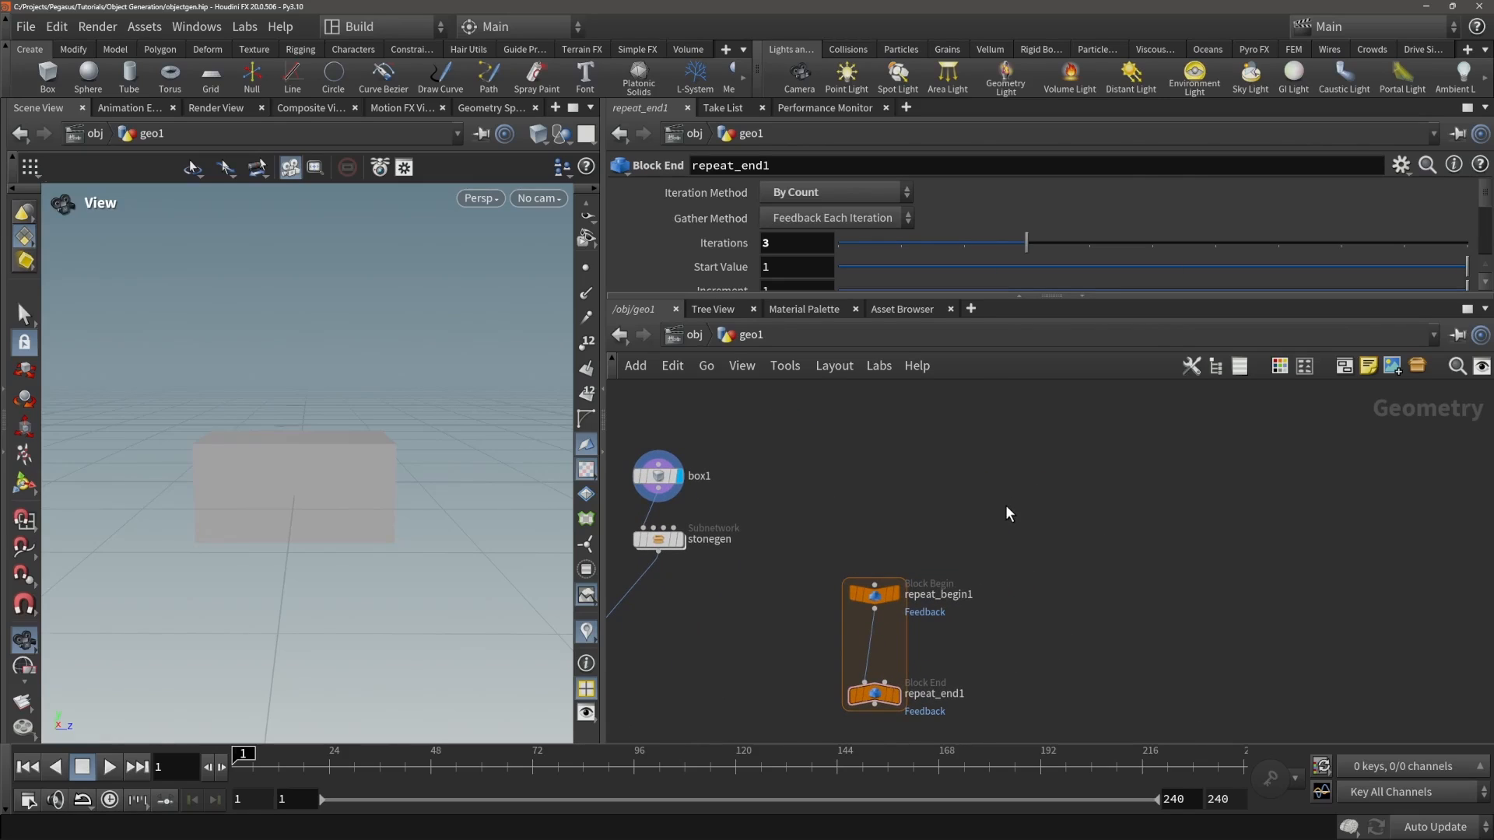
- Add a Null node in the empty network space beside the feedback loop block
key("Tab")
type("nu")
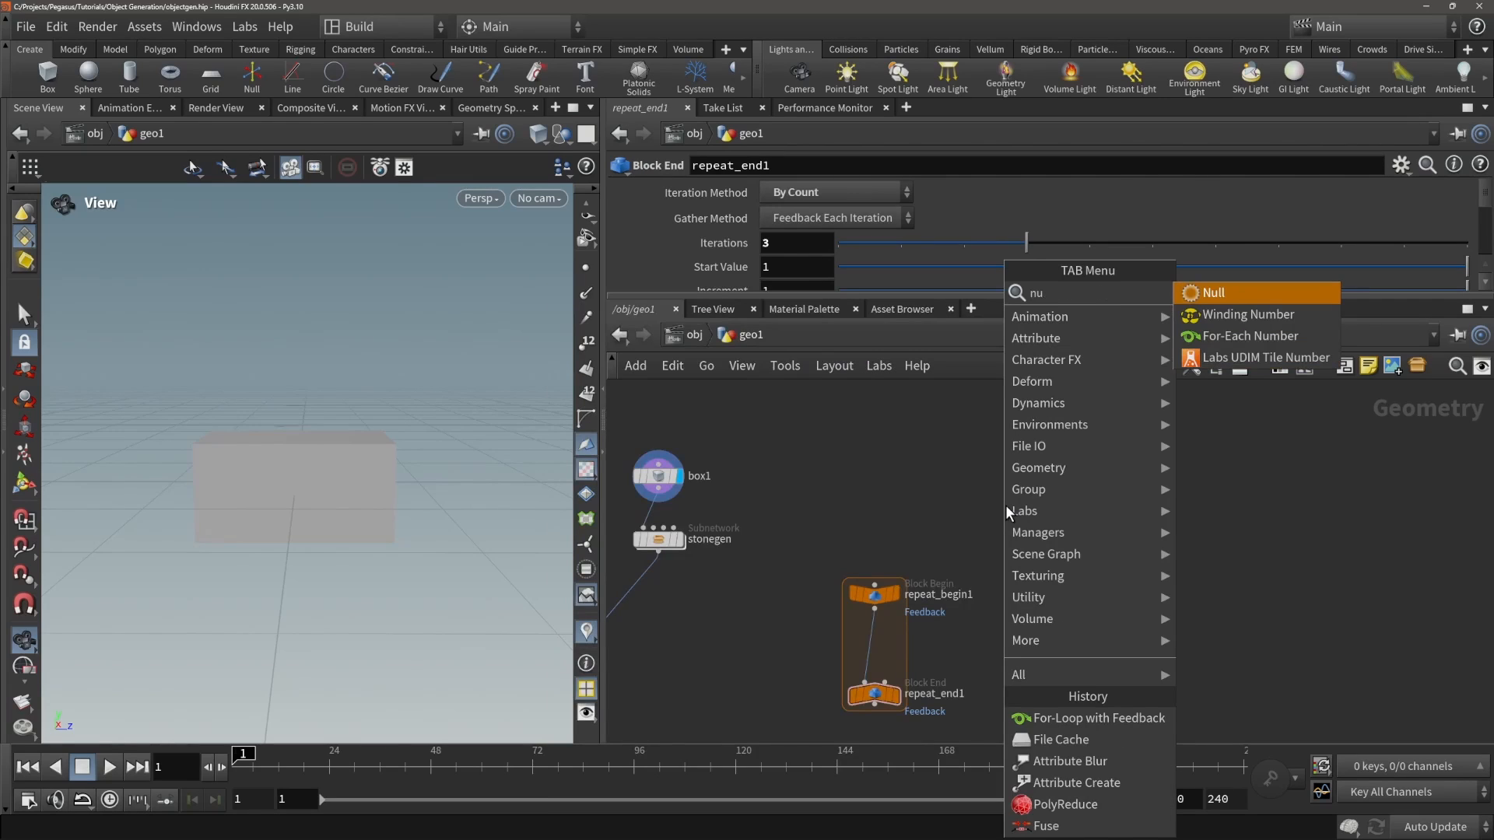
key("Return")
left_click(1055, 475)
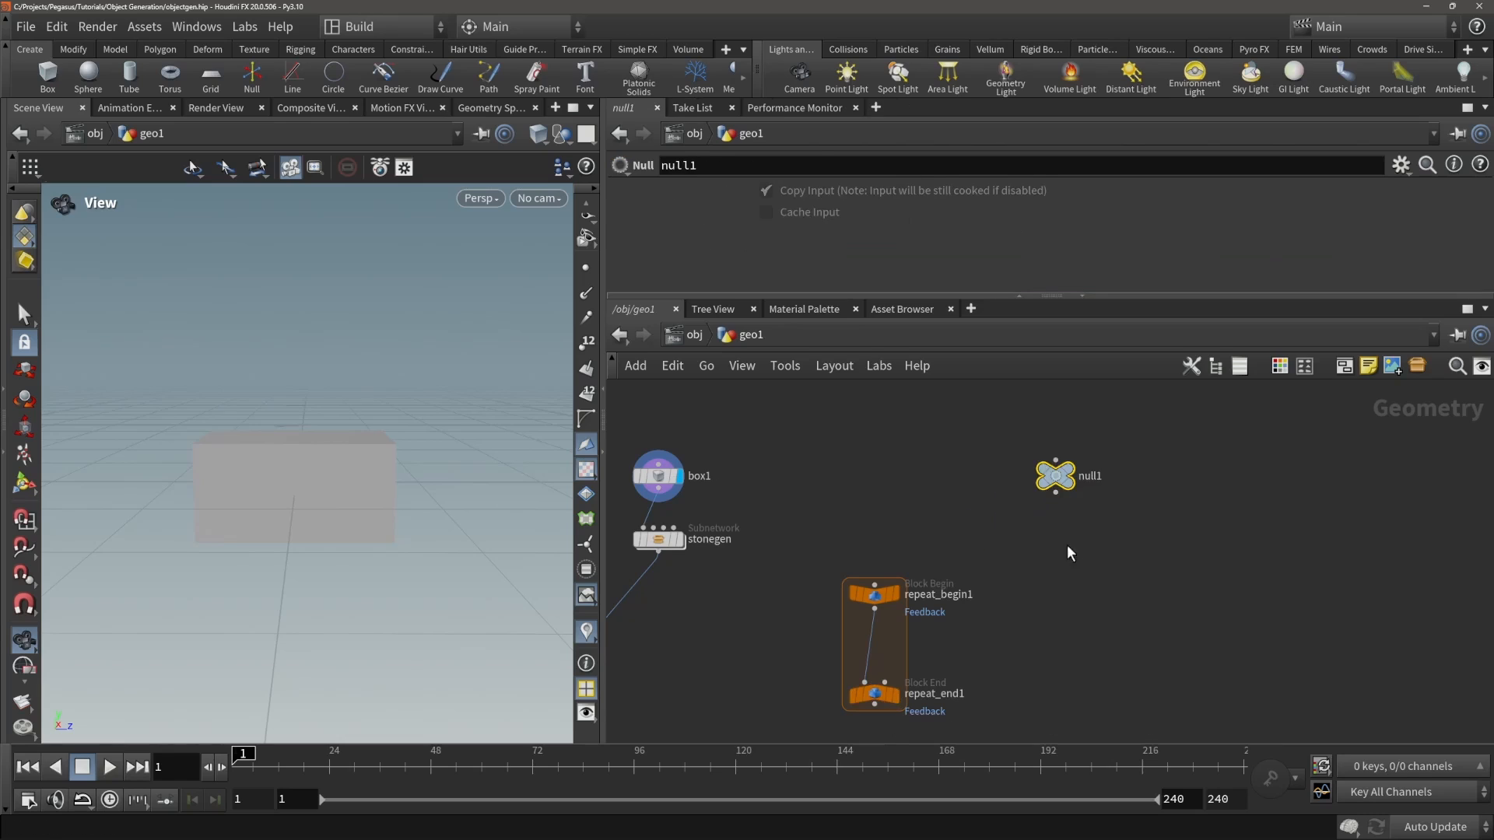
- Add a Folder parameter at the root of null1's parameter interface
left_click(1400, 165)
left_click(1323, 188)
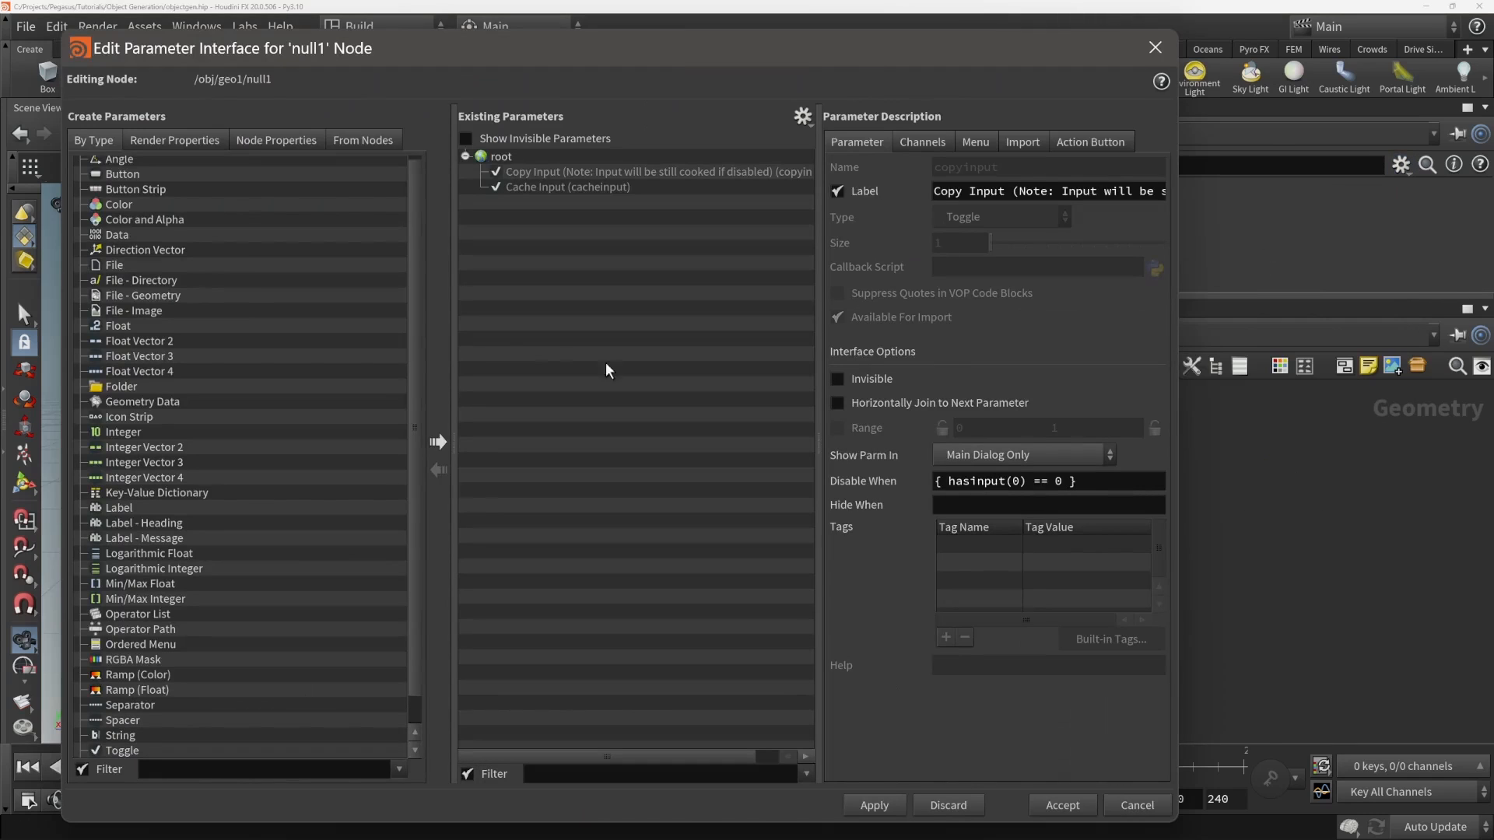
left_click(164, 430)
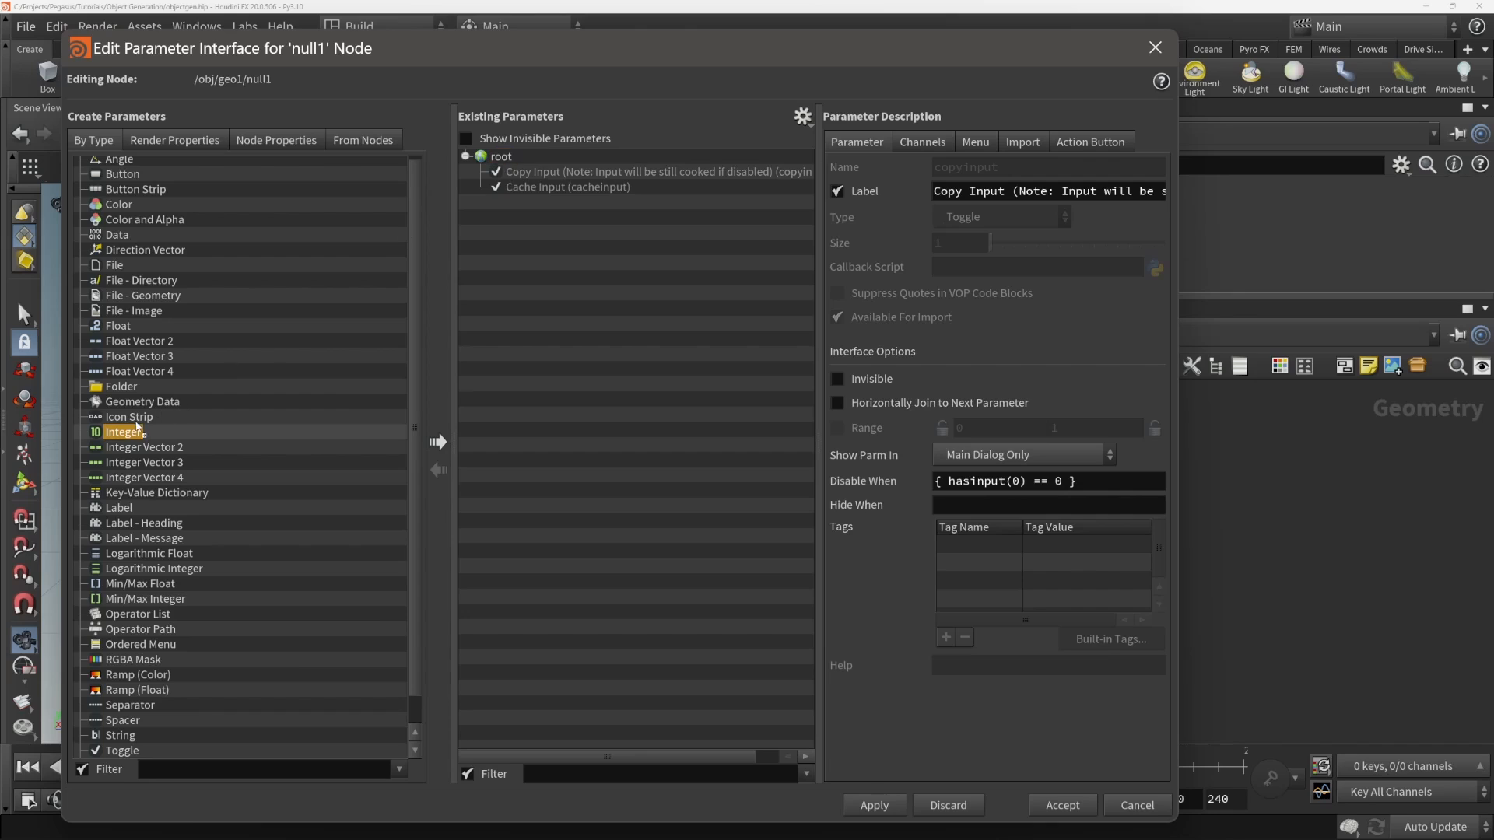
left_click(181, 432)
scroll(190, 451, "down", 1)
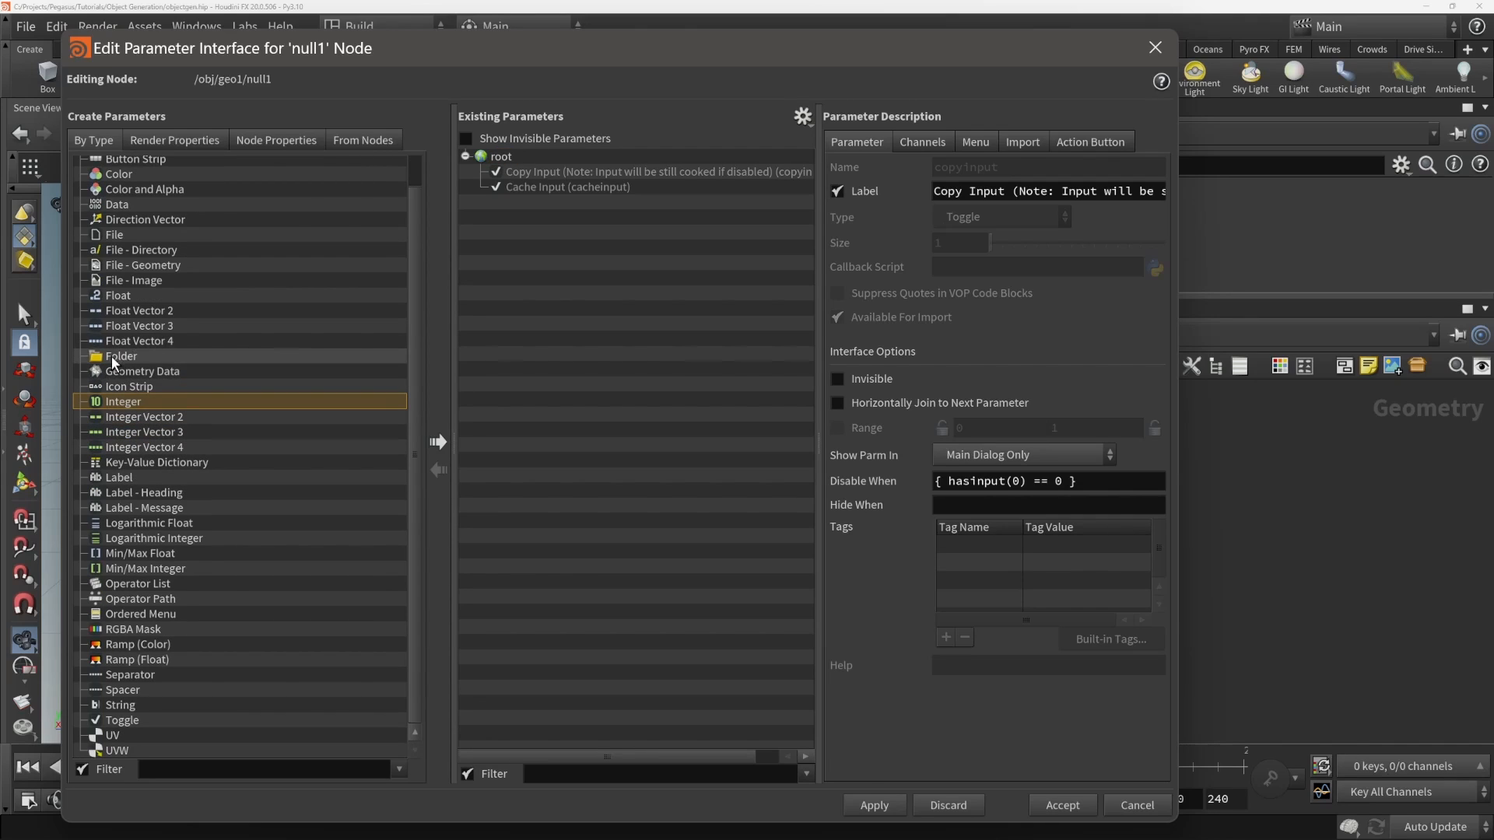
left_click_drag(118, 357, 498, 160)
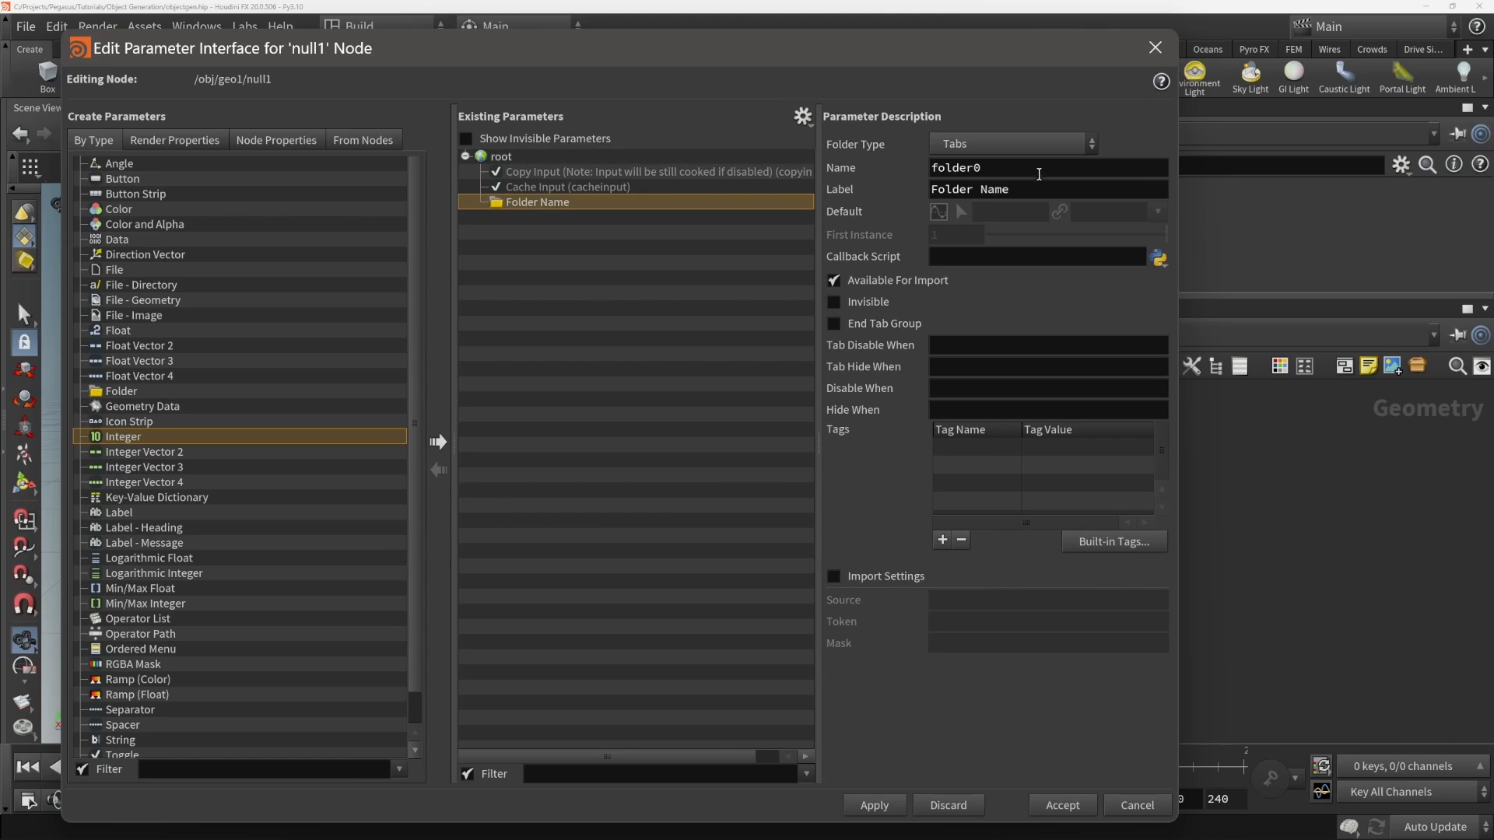
- Set the new folder's type to Multiparm Block (list) and apply the change
type("multi")
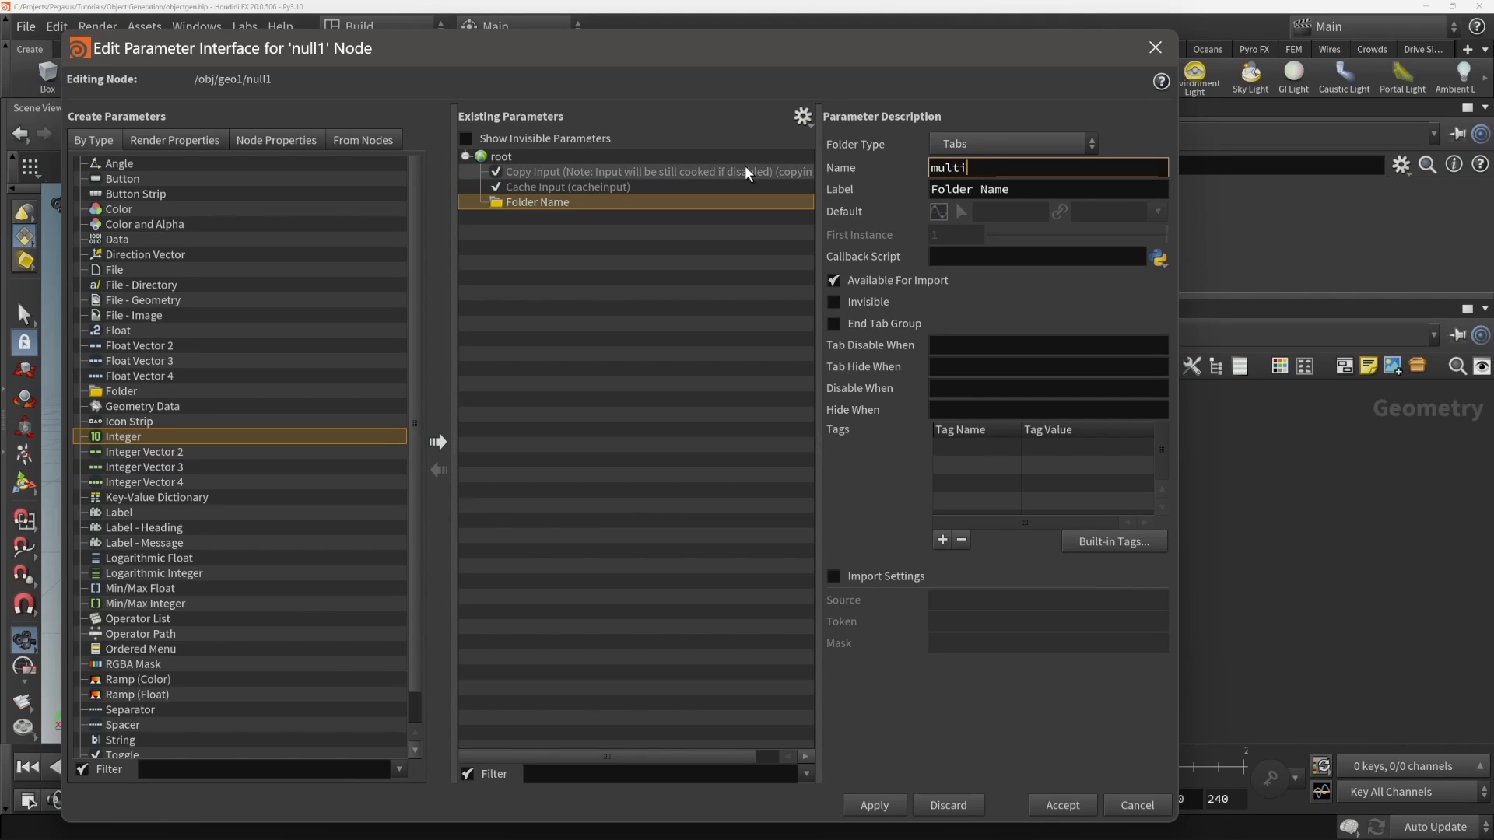
key("Return")
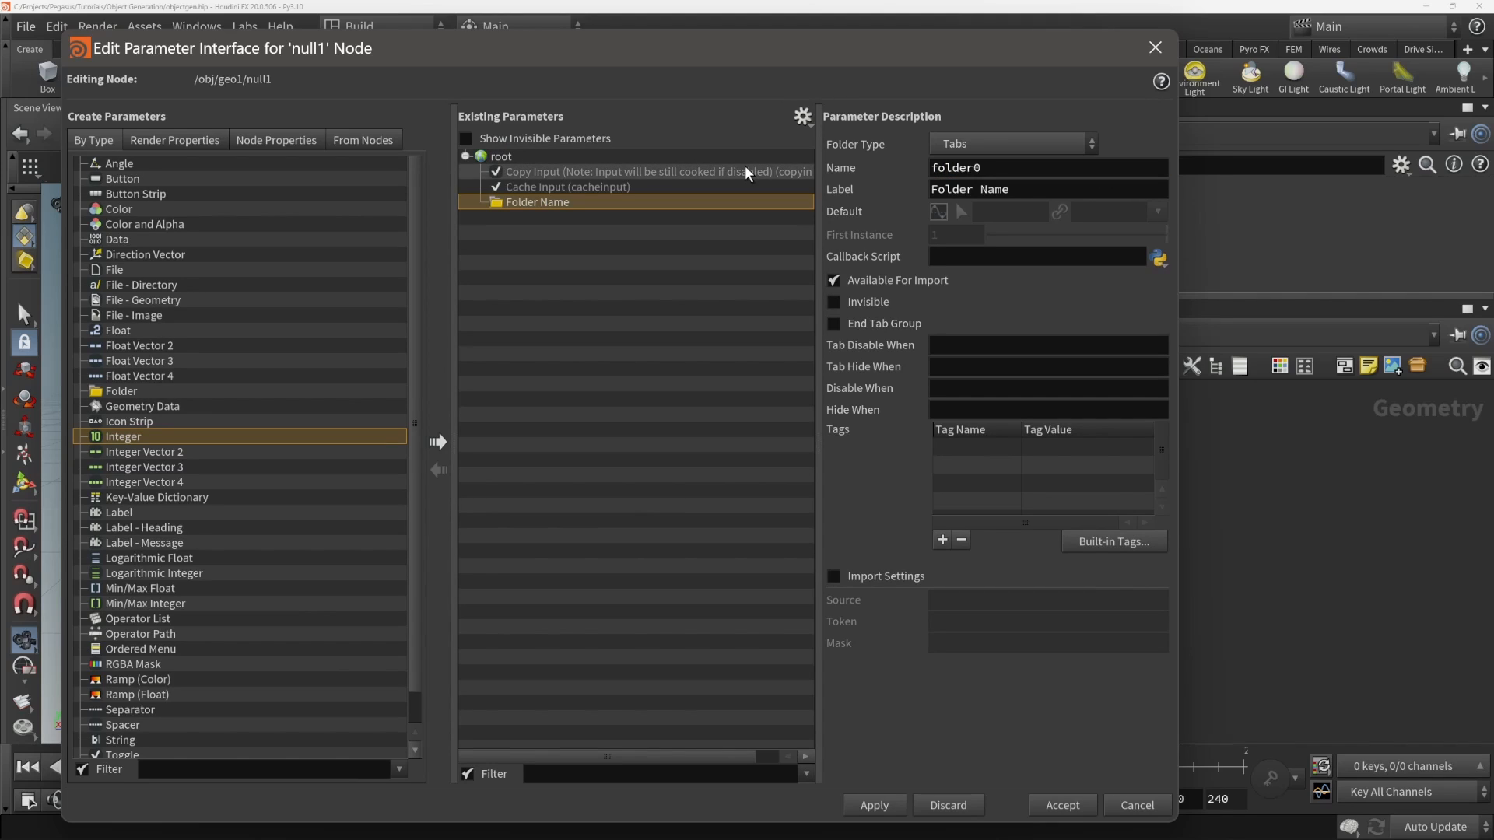
left_click(970, 147)
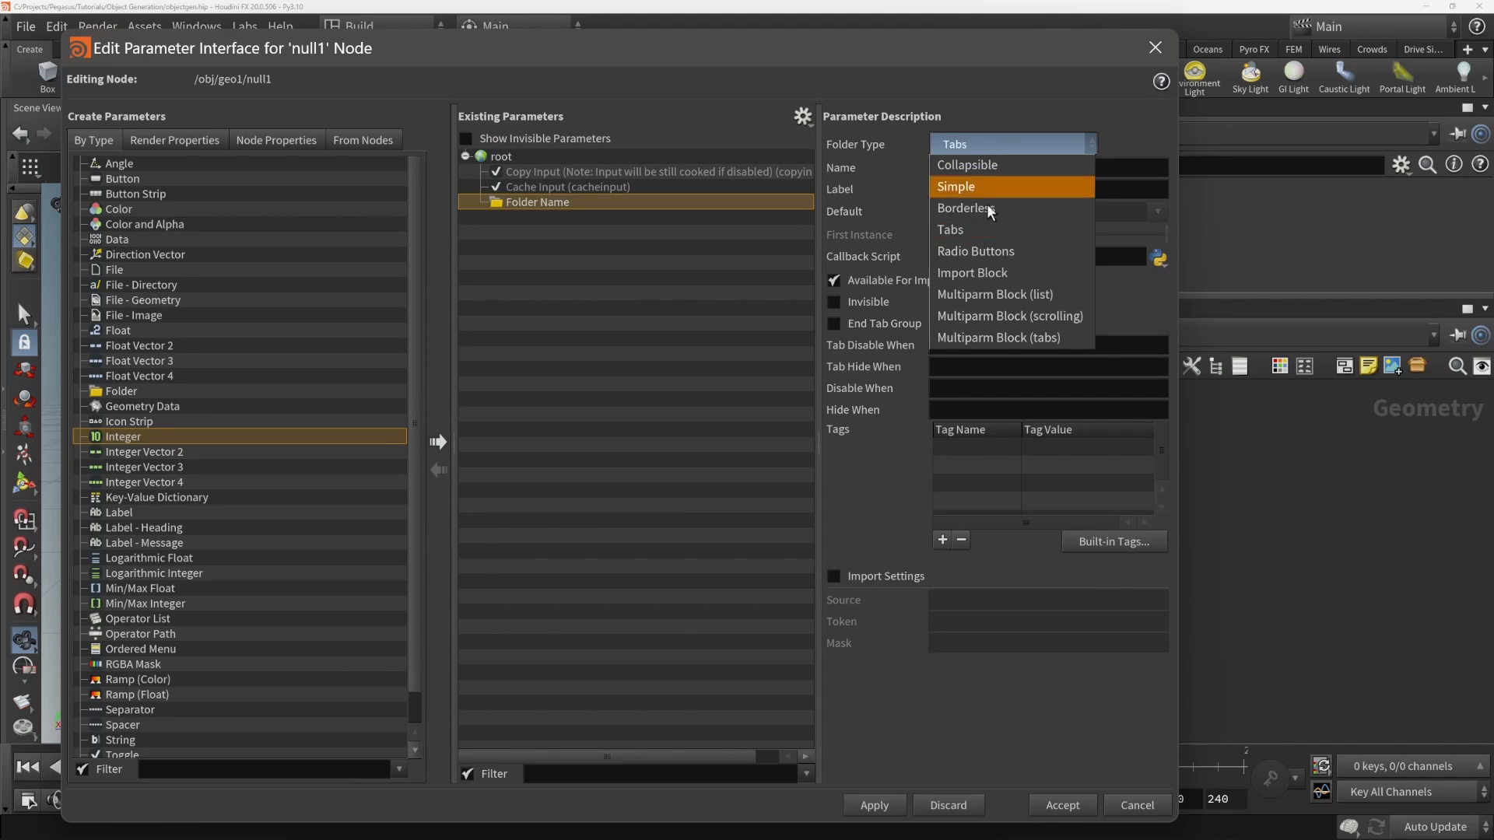
left_click(995, 294)
left_click(875, 806)
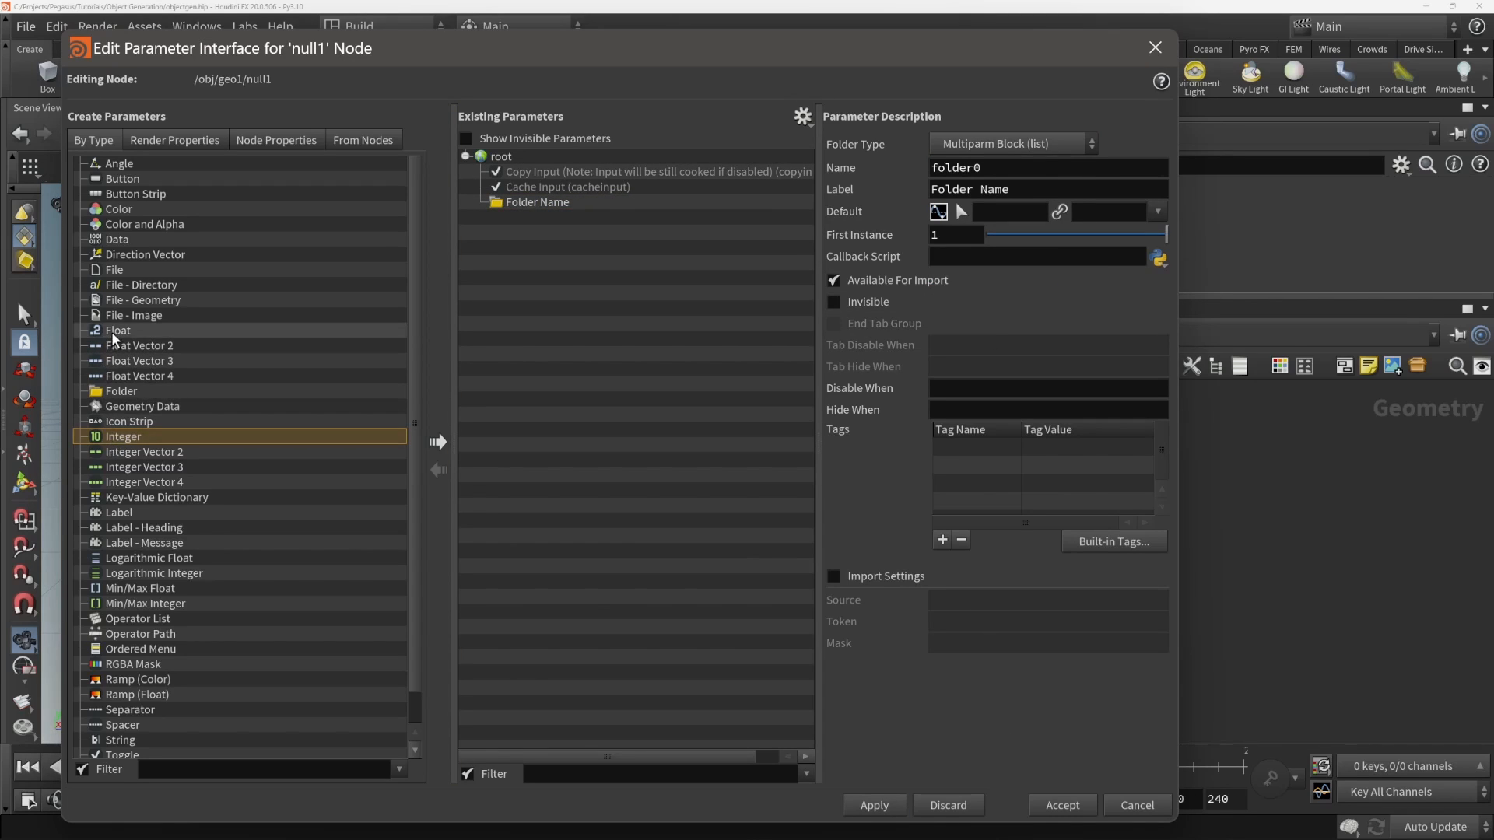
- Add a Float parameter inside the multiparm folder, with width as both its name and label
left_click_drag(117, 331, 535, 211)
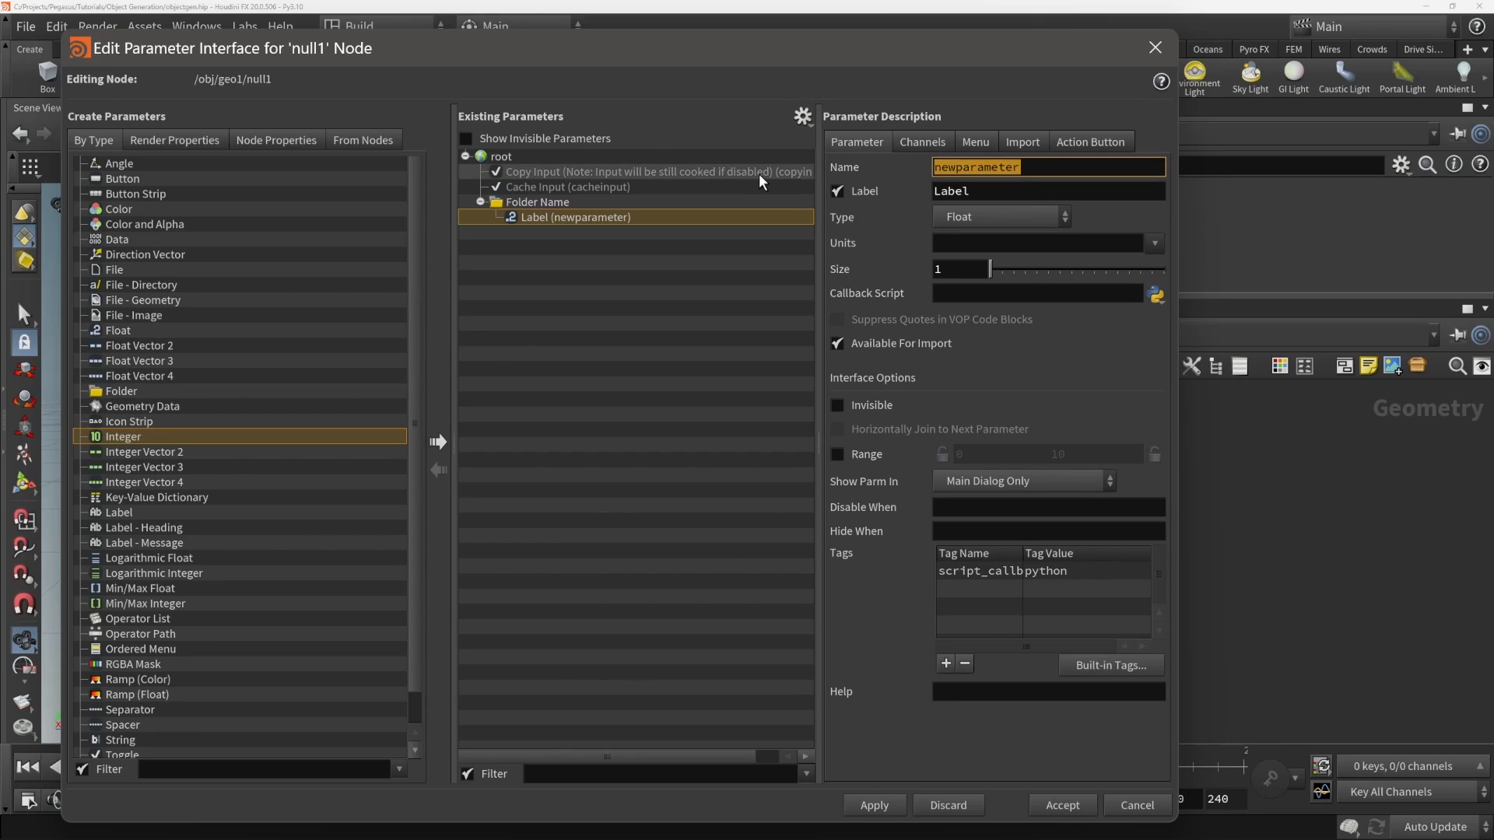
type("width")
key("Tab")
type("width")
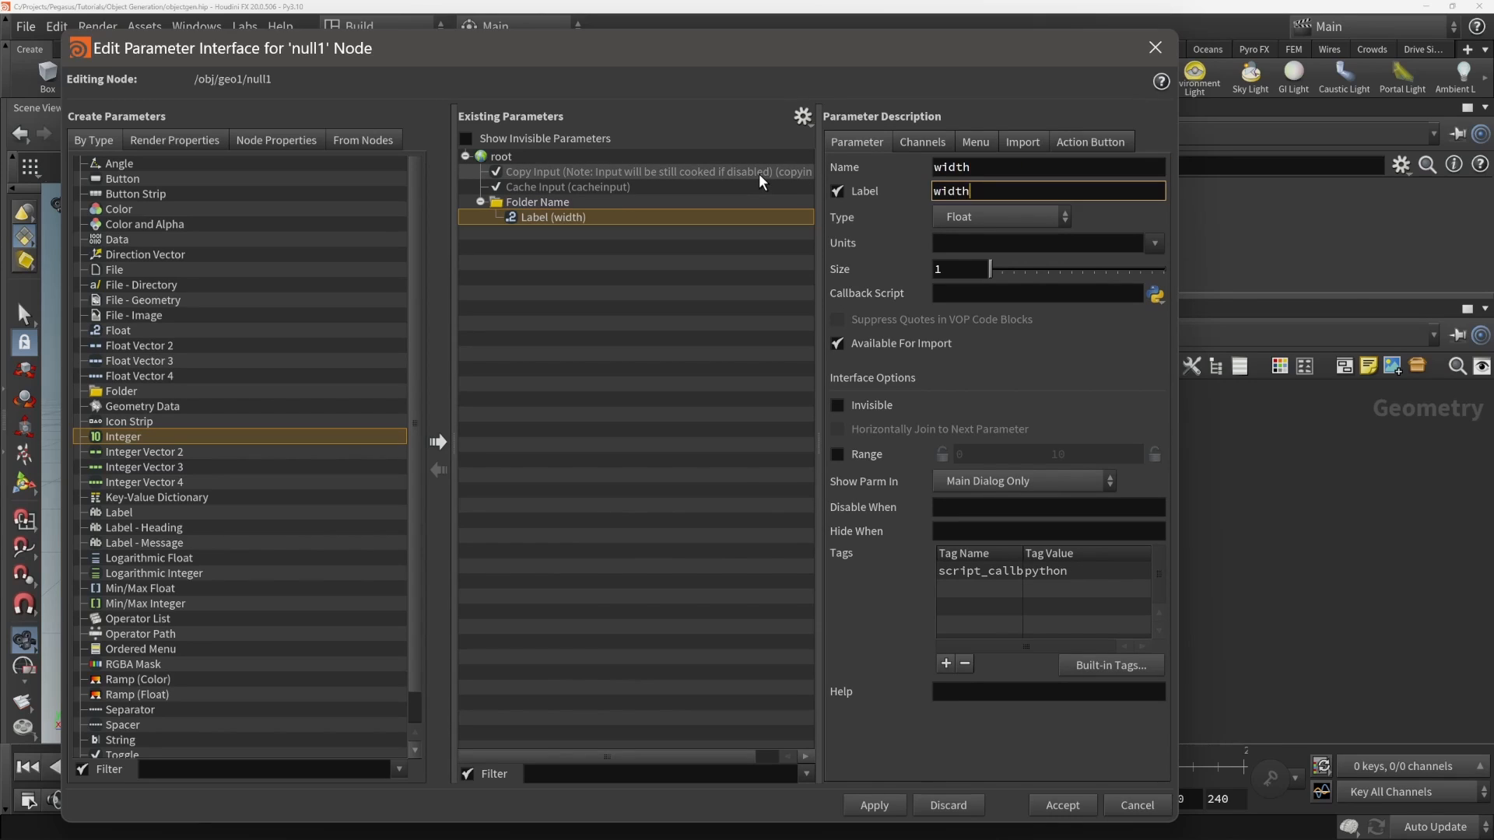
key("Return")
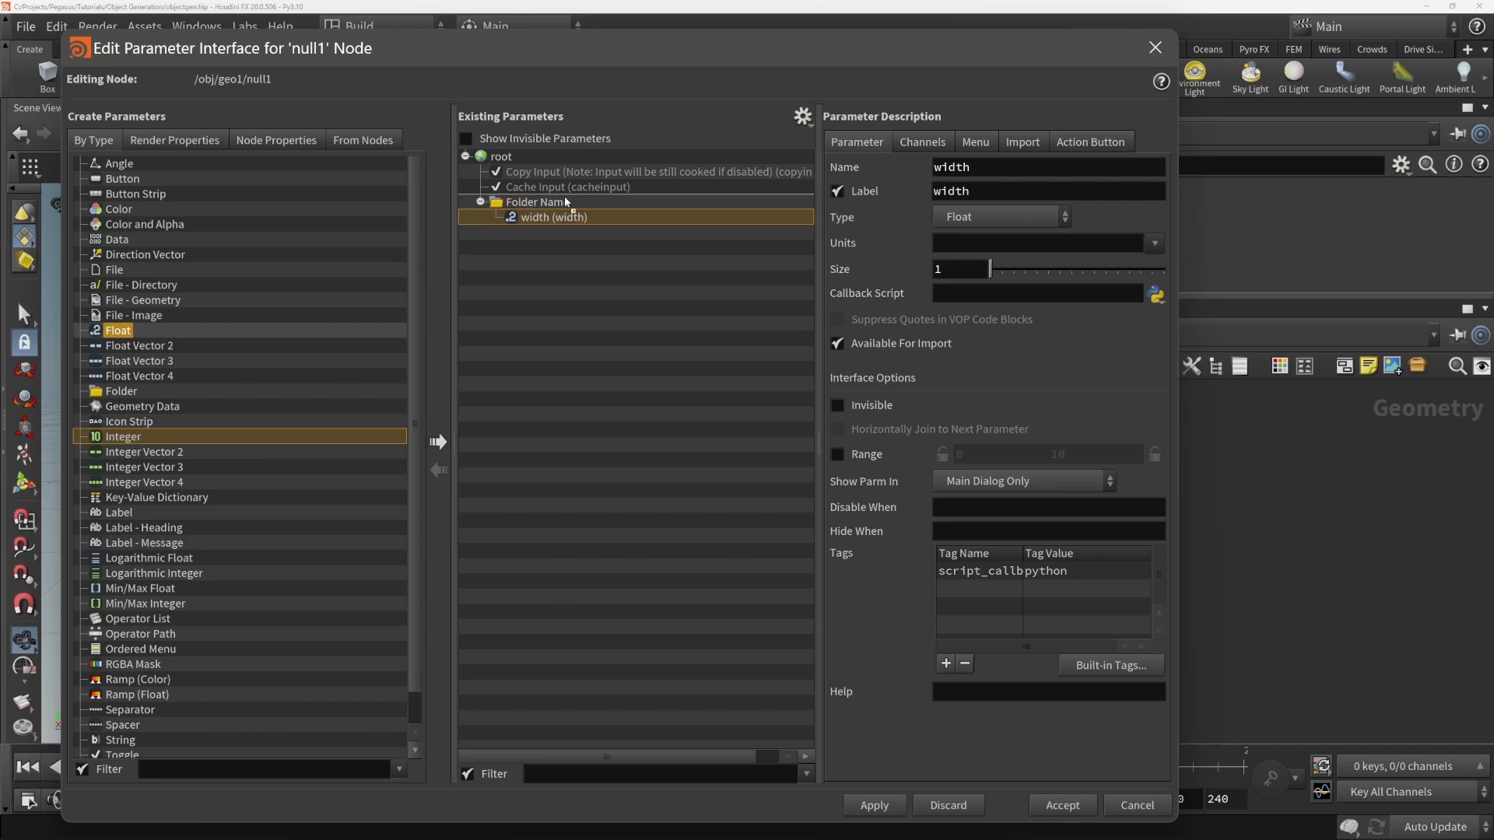
- Label the multiparm folder width and end its internal name with _fd
left_click(119, 330)
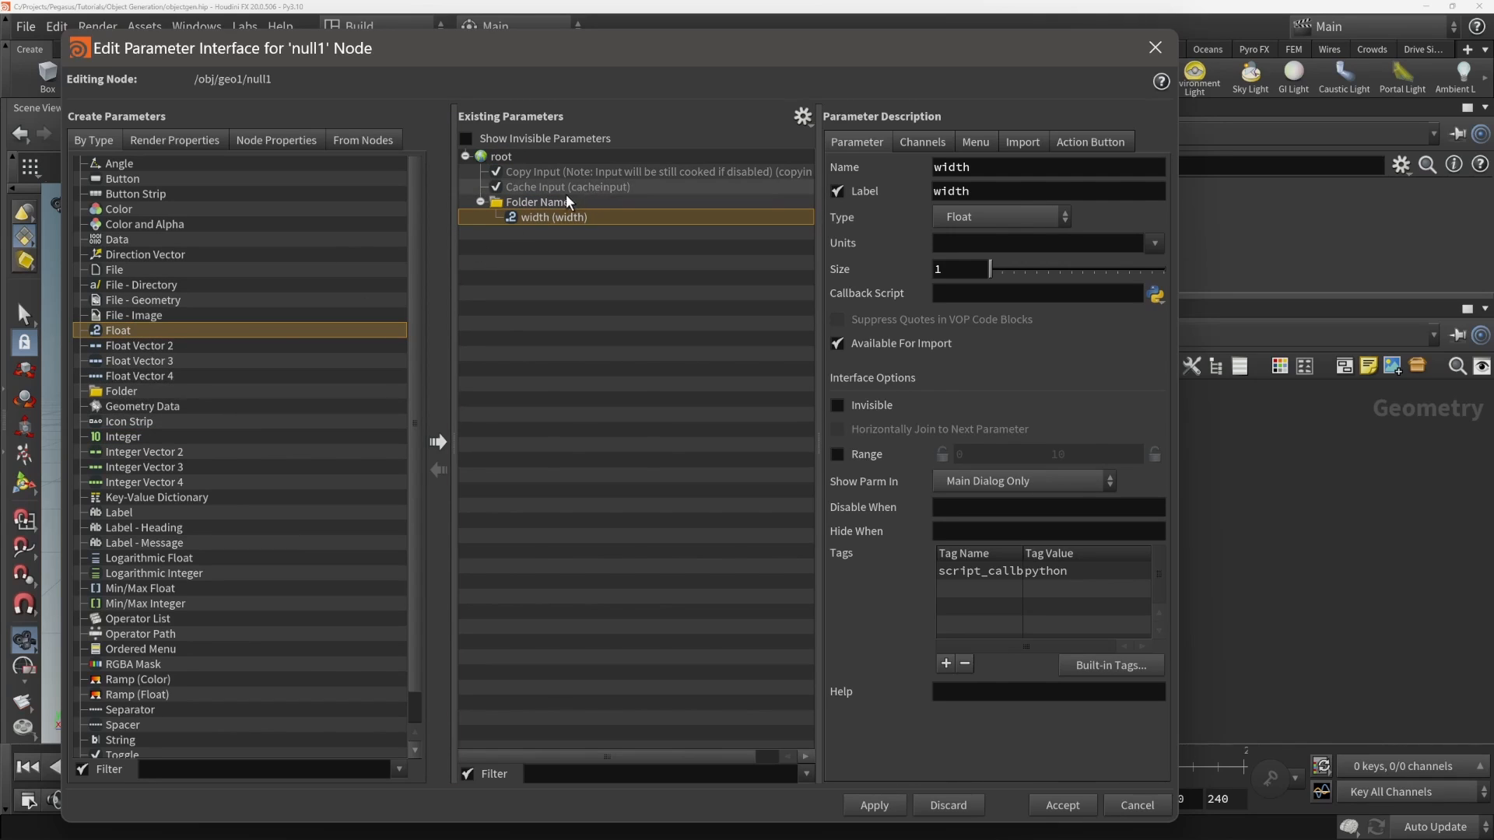
left_click(545, 201)
type("width2")
key("Tab")
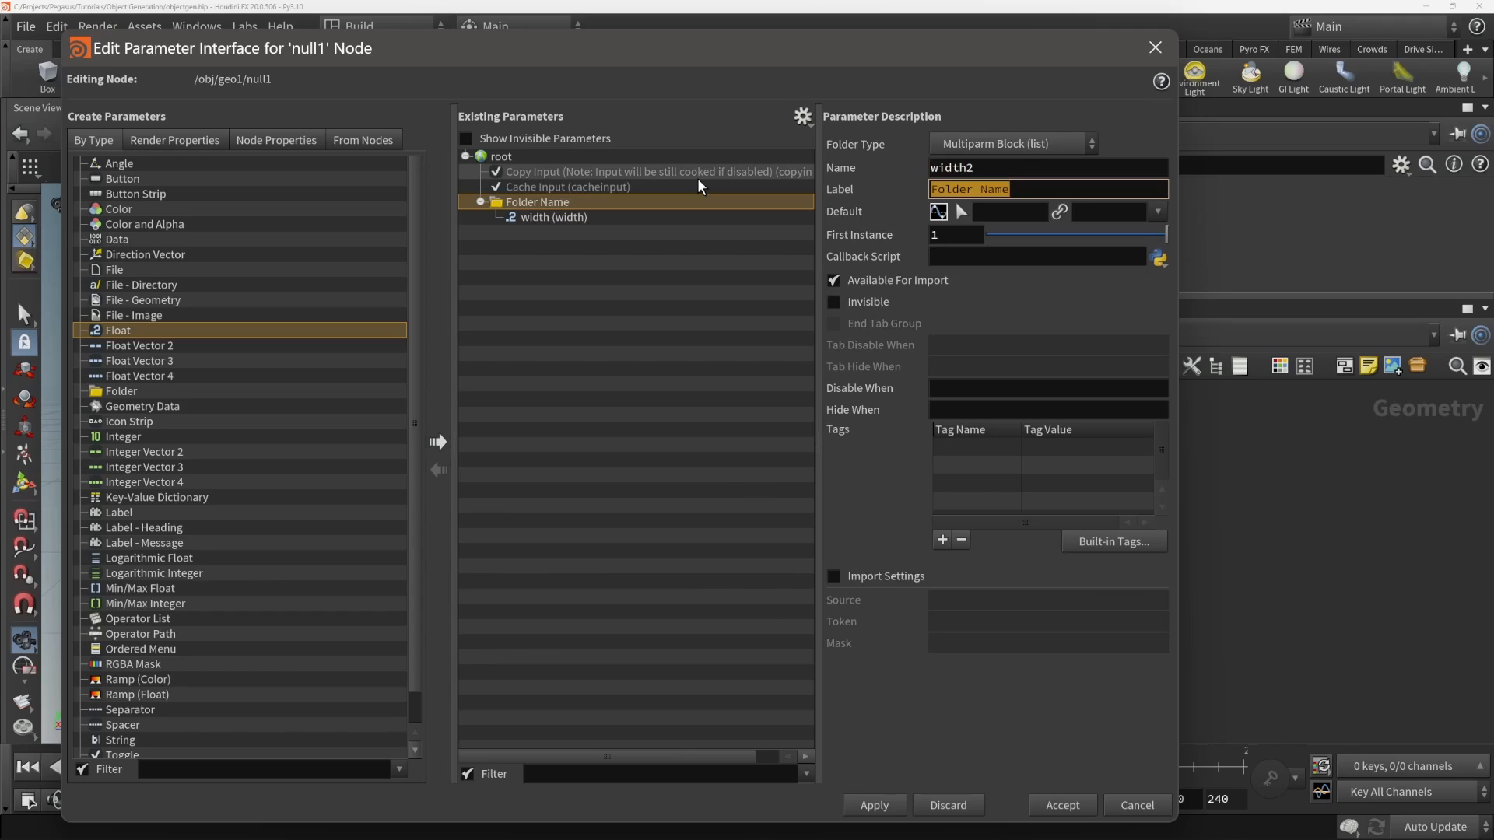
type("width")
key("Return")
left_click(1010, 169)
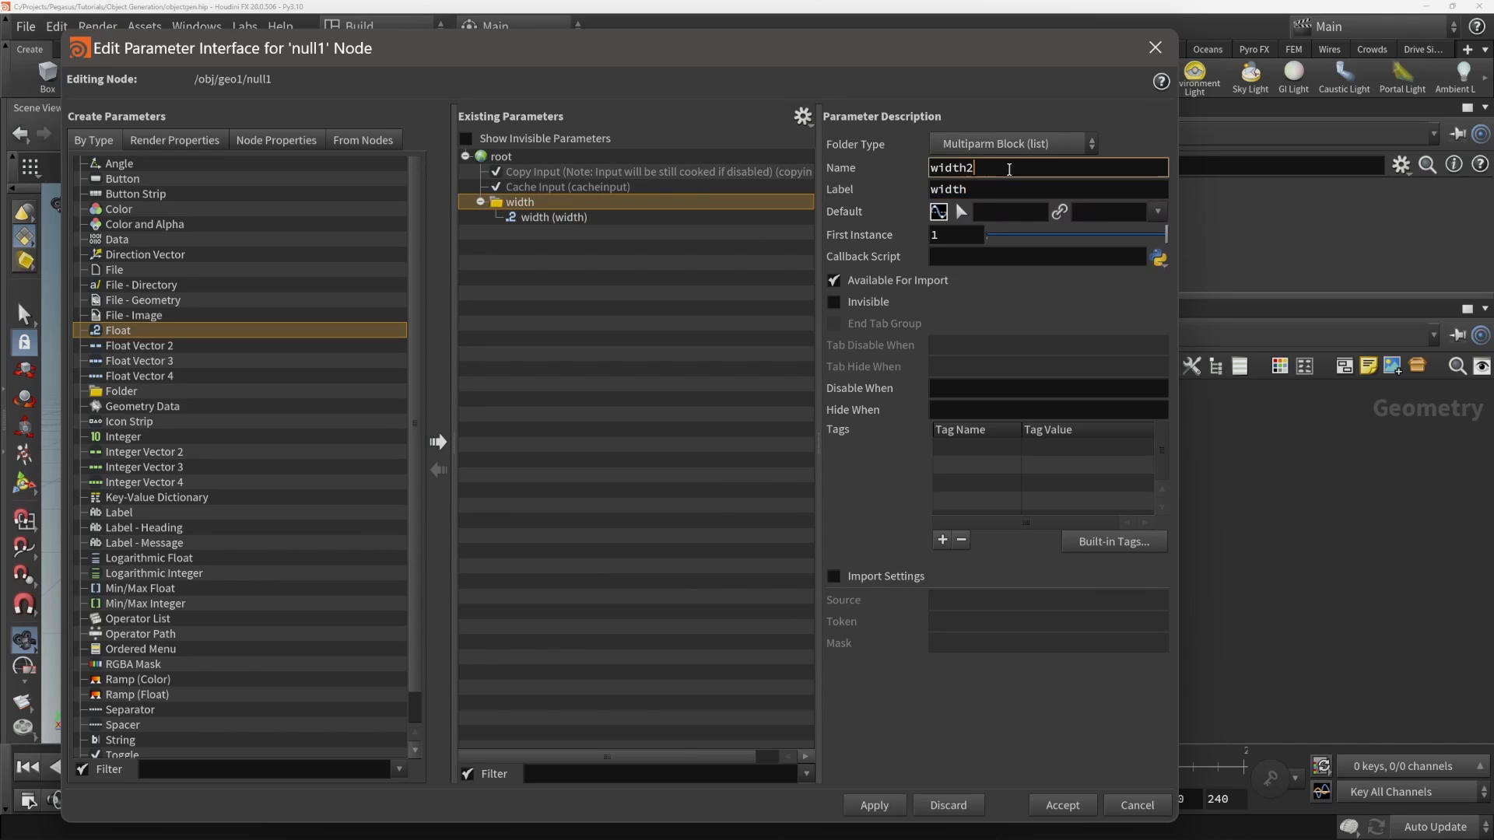
type("-")
key("BackSpace")
type("_fd")
key("Tab")
- Add a second root-level folder with the name height_fd and the label height
left_click(550, 219)
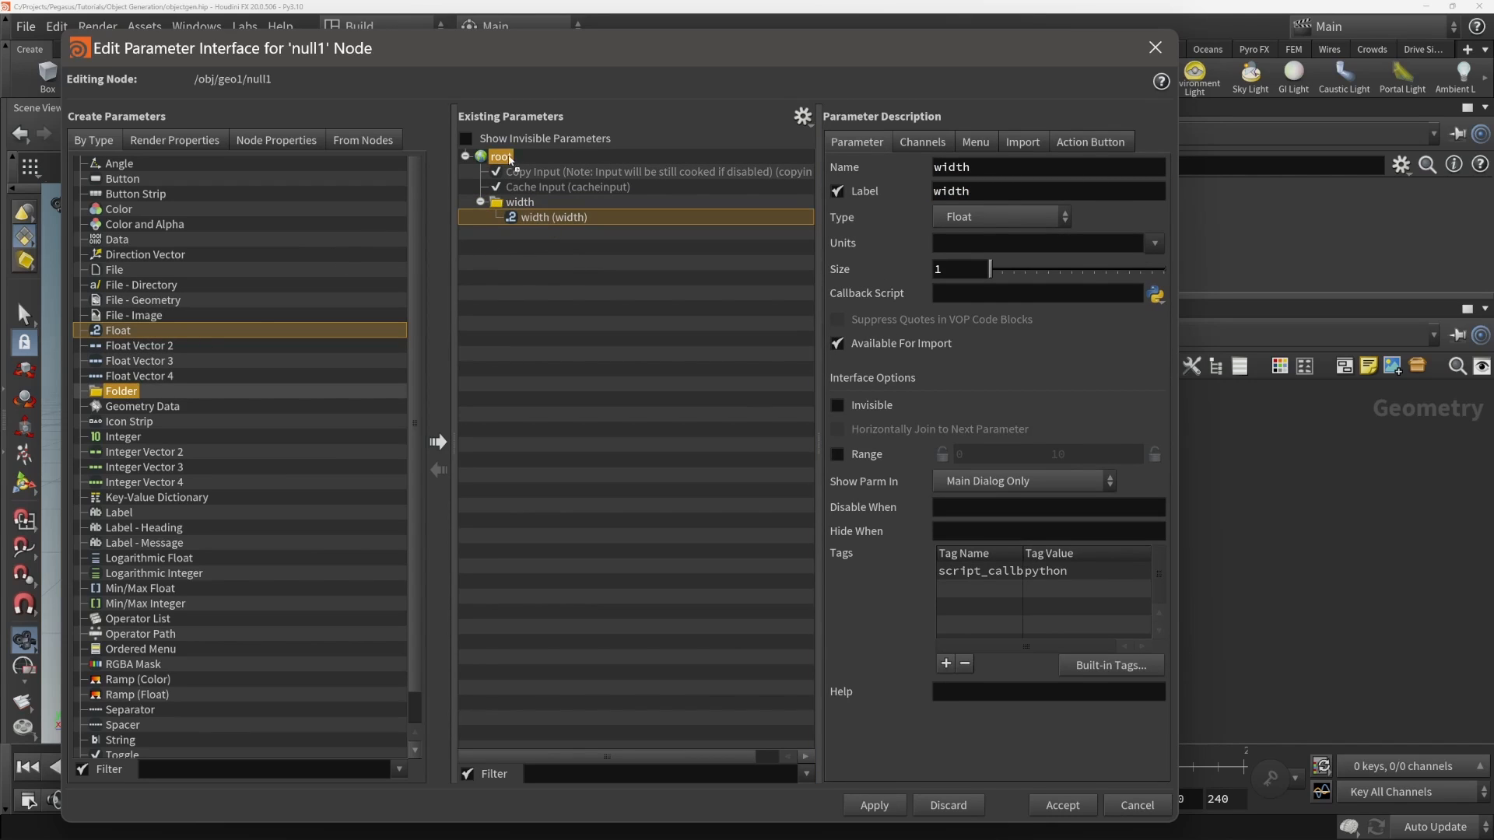
left_click_drag(510, 159, 509, 159)
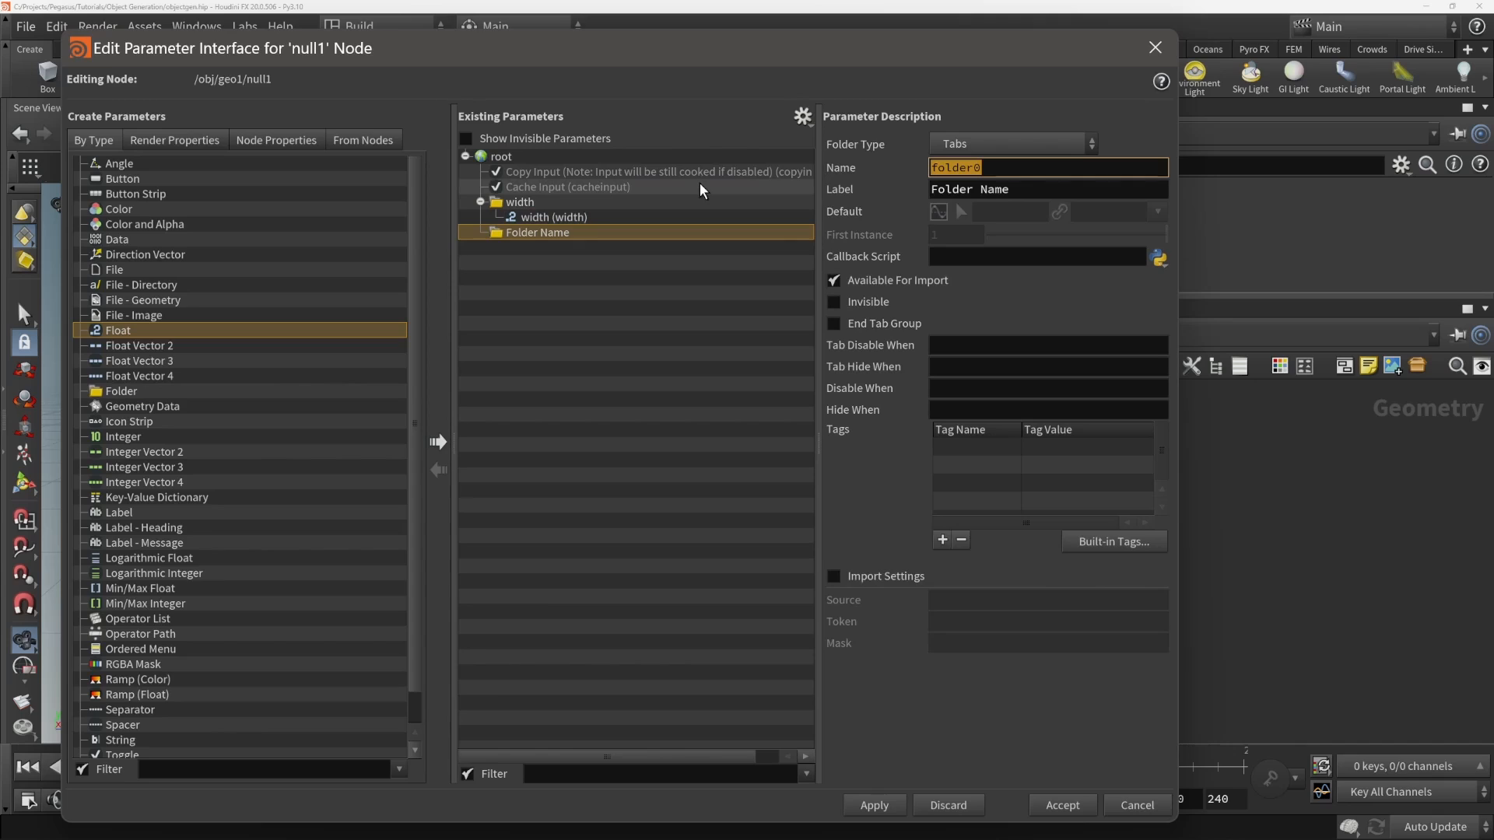
type("height_fd")
key("Tab")
type("height")
key("Return")
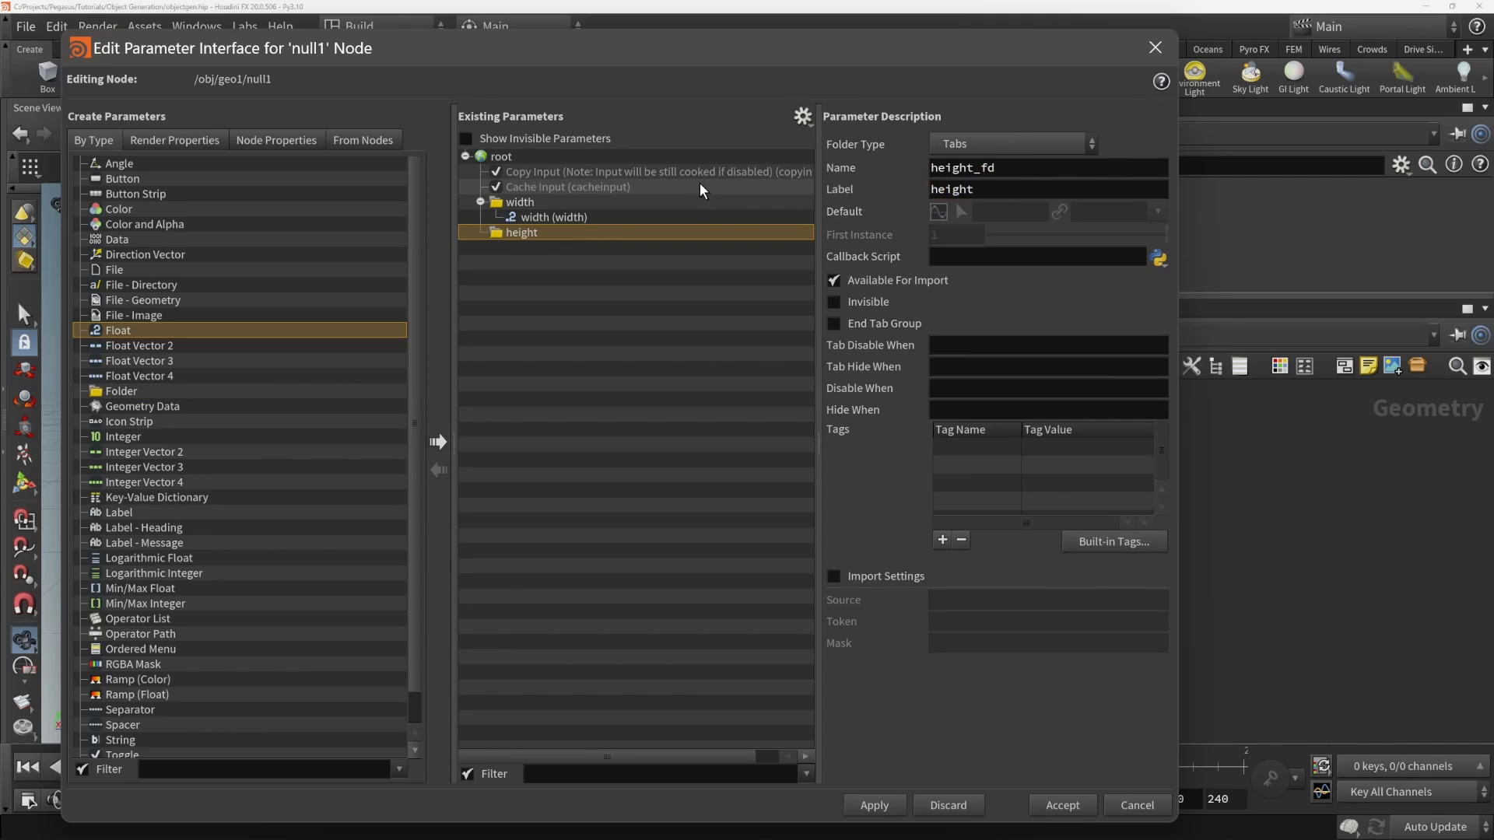
- Add a Float parameter inside the height folder, with height as both its name and label
left_click_drag(116, 330, 519, 237)
double_click(1058, 173)
type("h")
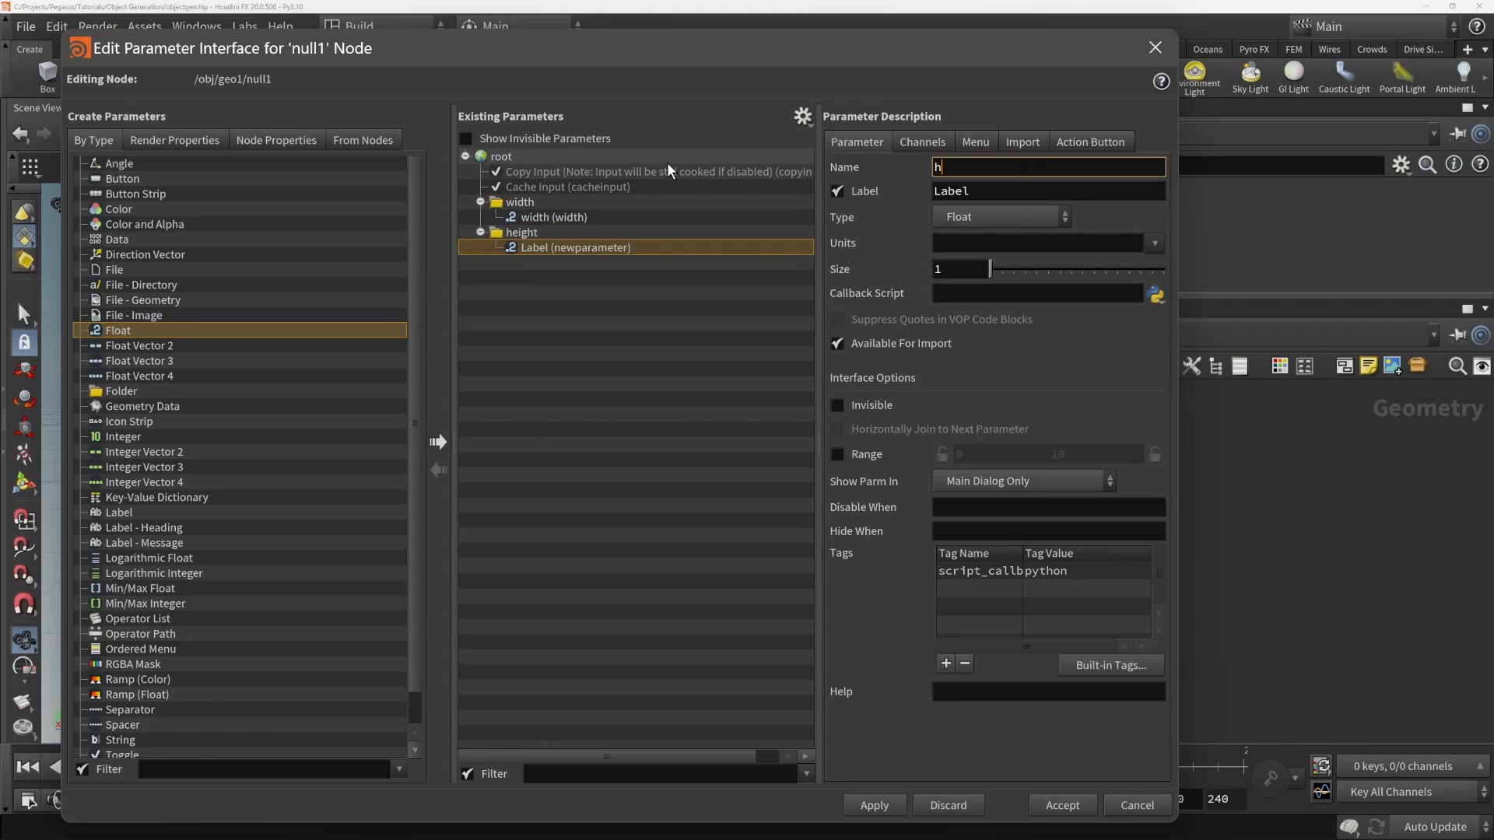
type("eight")
key("Tab")
type("heig")
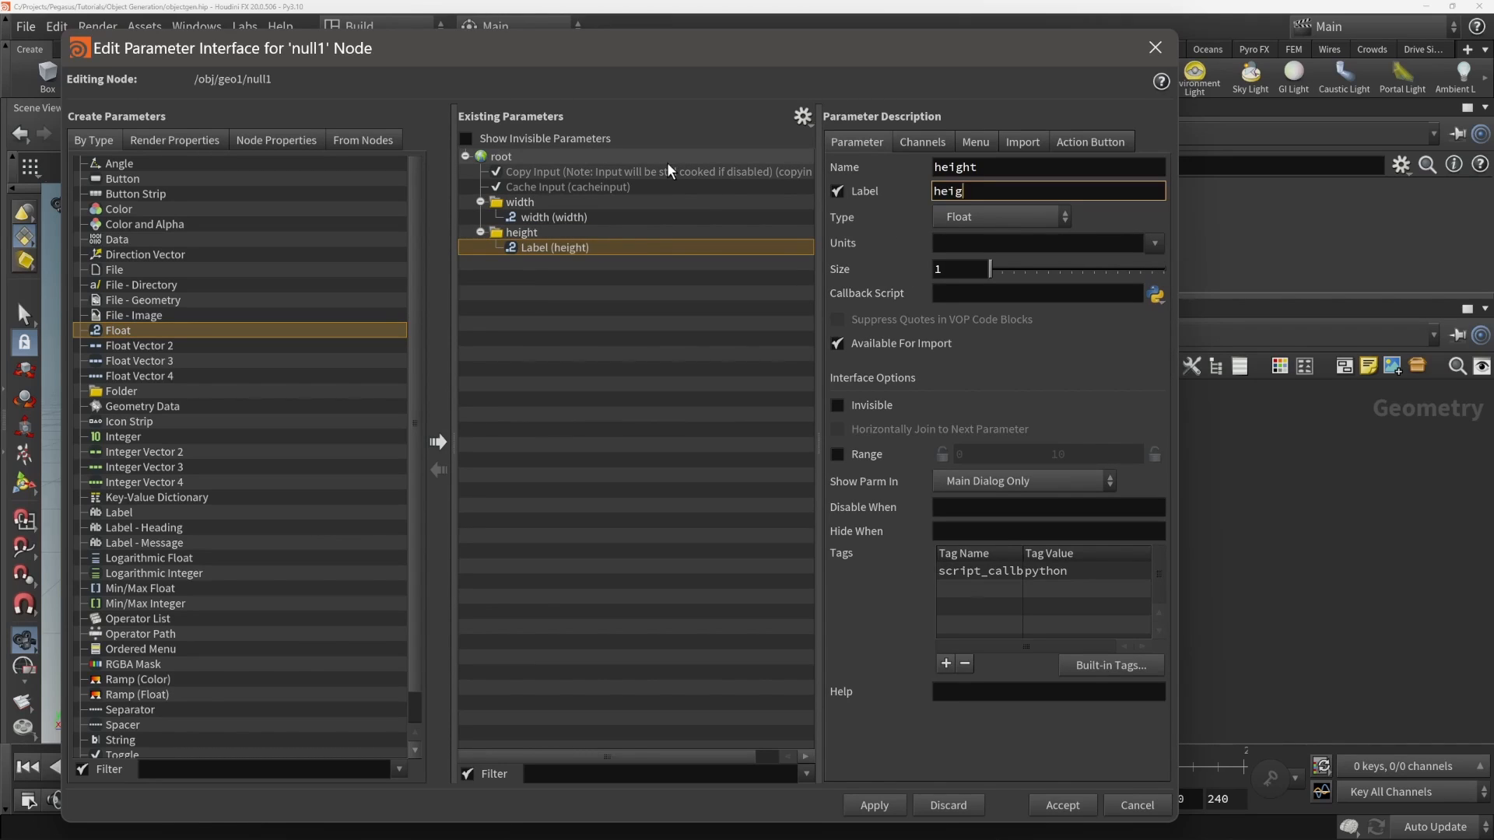
type("ht")
key("Tab")
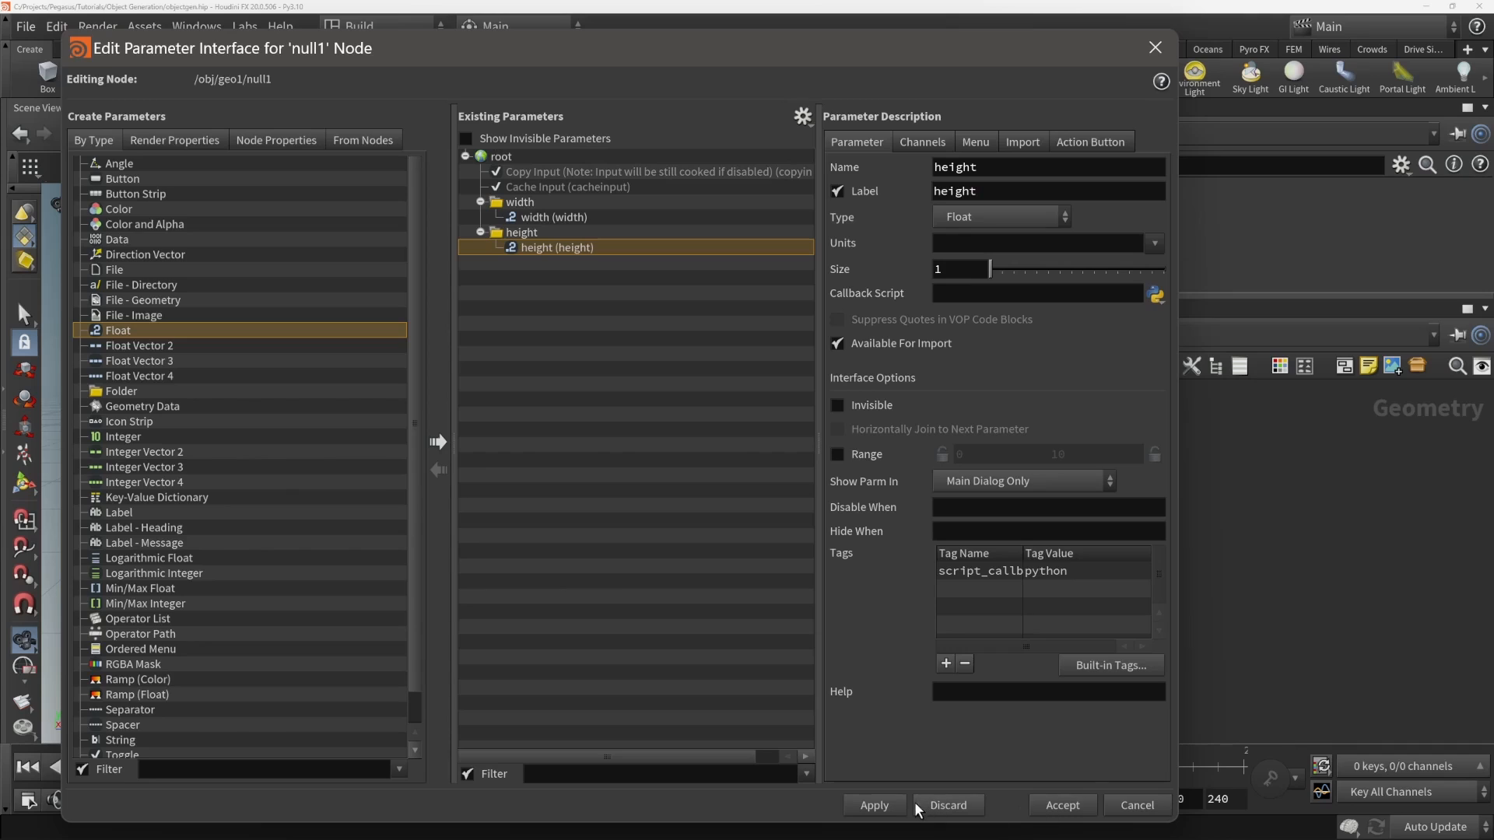
- Set the height folder's type to Multiparm Block (list) and apply the interface changes
left_click(571, 232)
left_click(1044, 144)
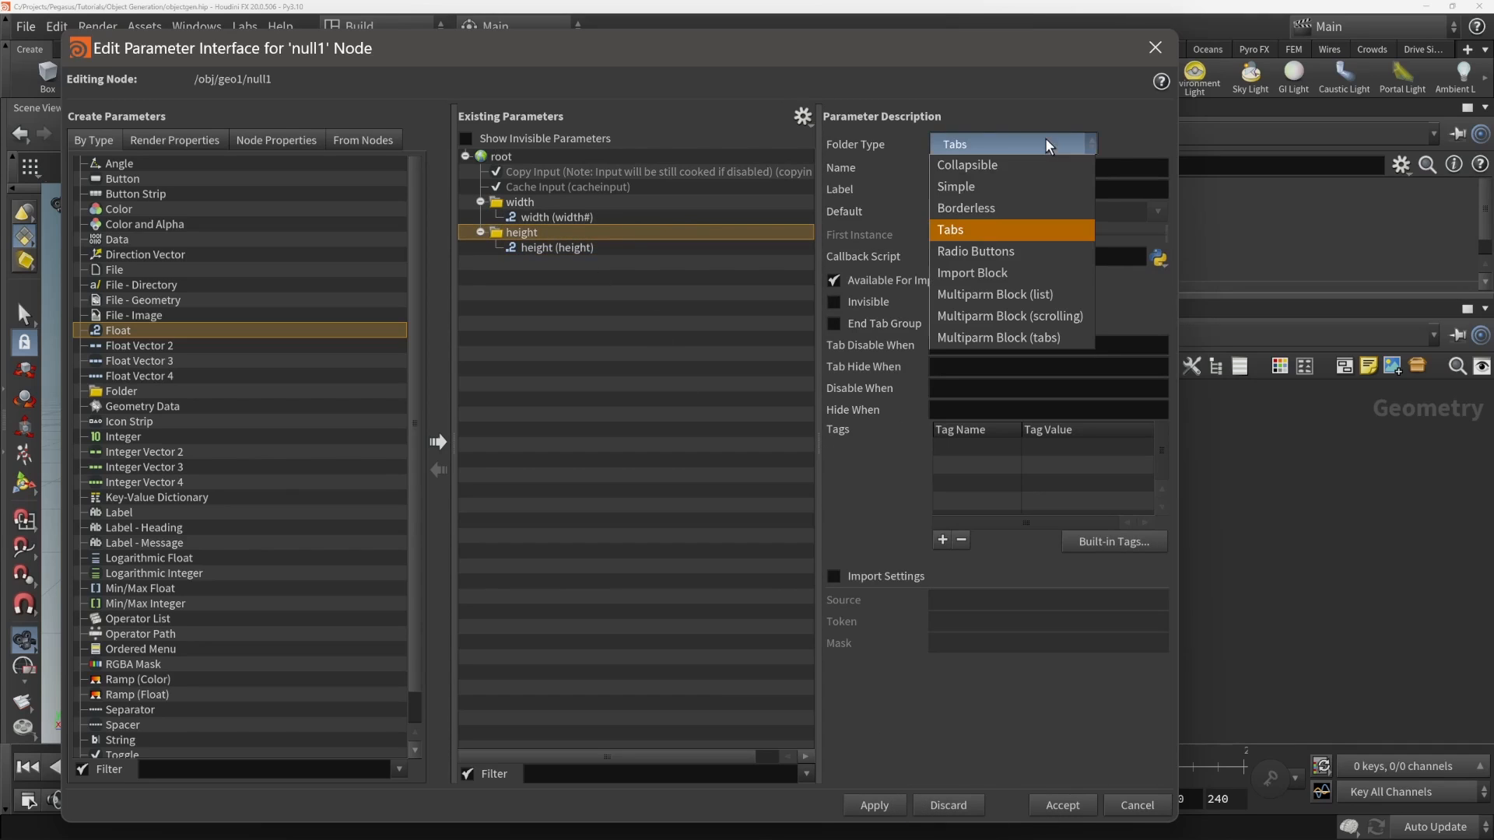
left_click(1012, 294)
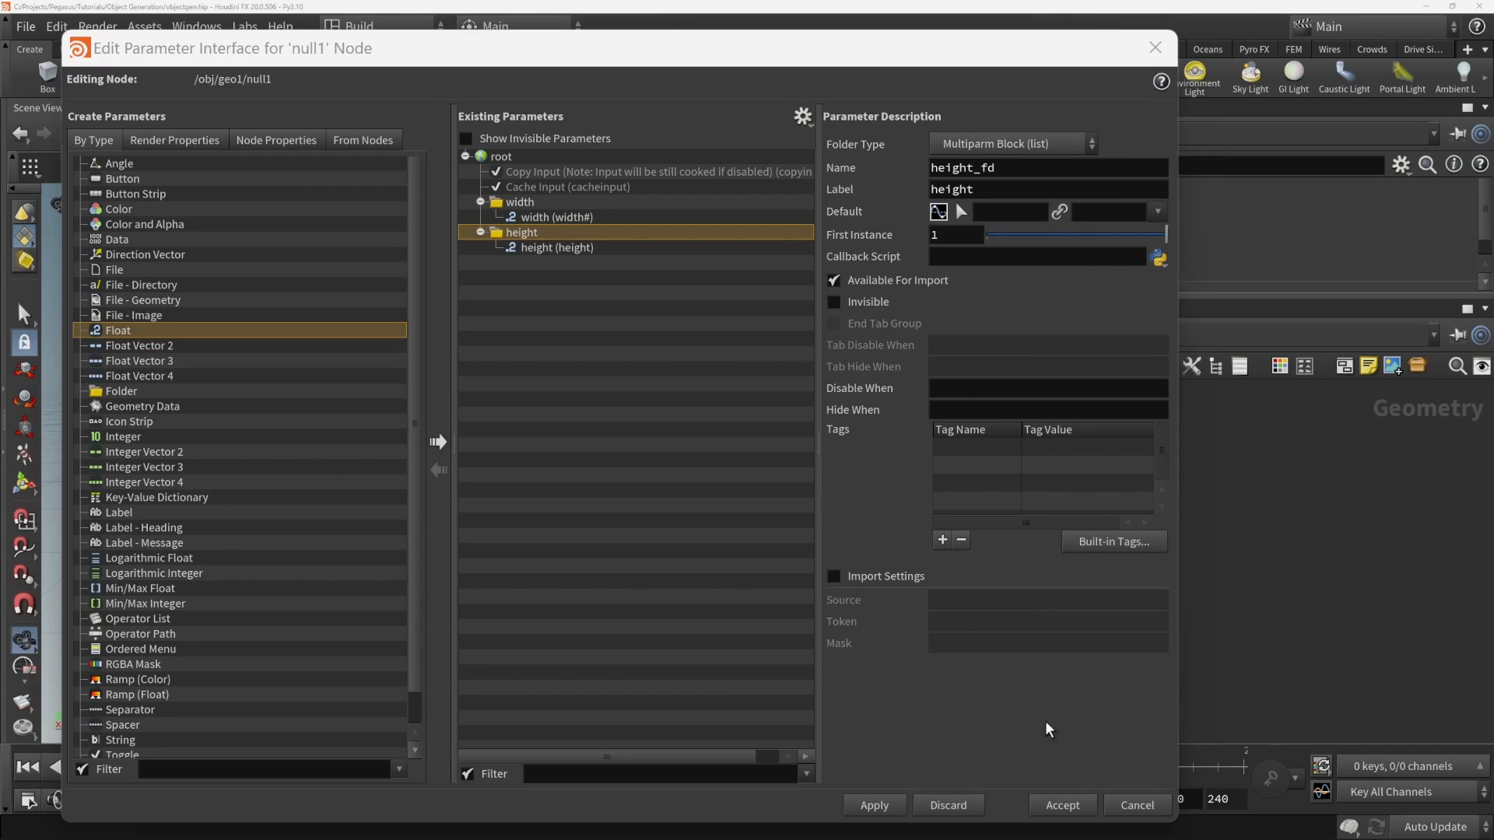
left_click(869, 803)
- Rename the width float parameter to width_# and apply the change
left_click(557, 217)
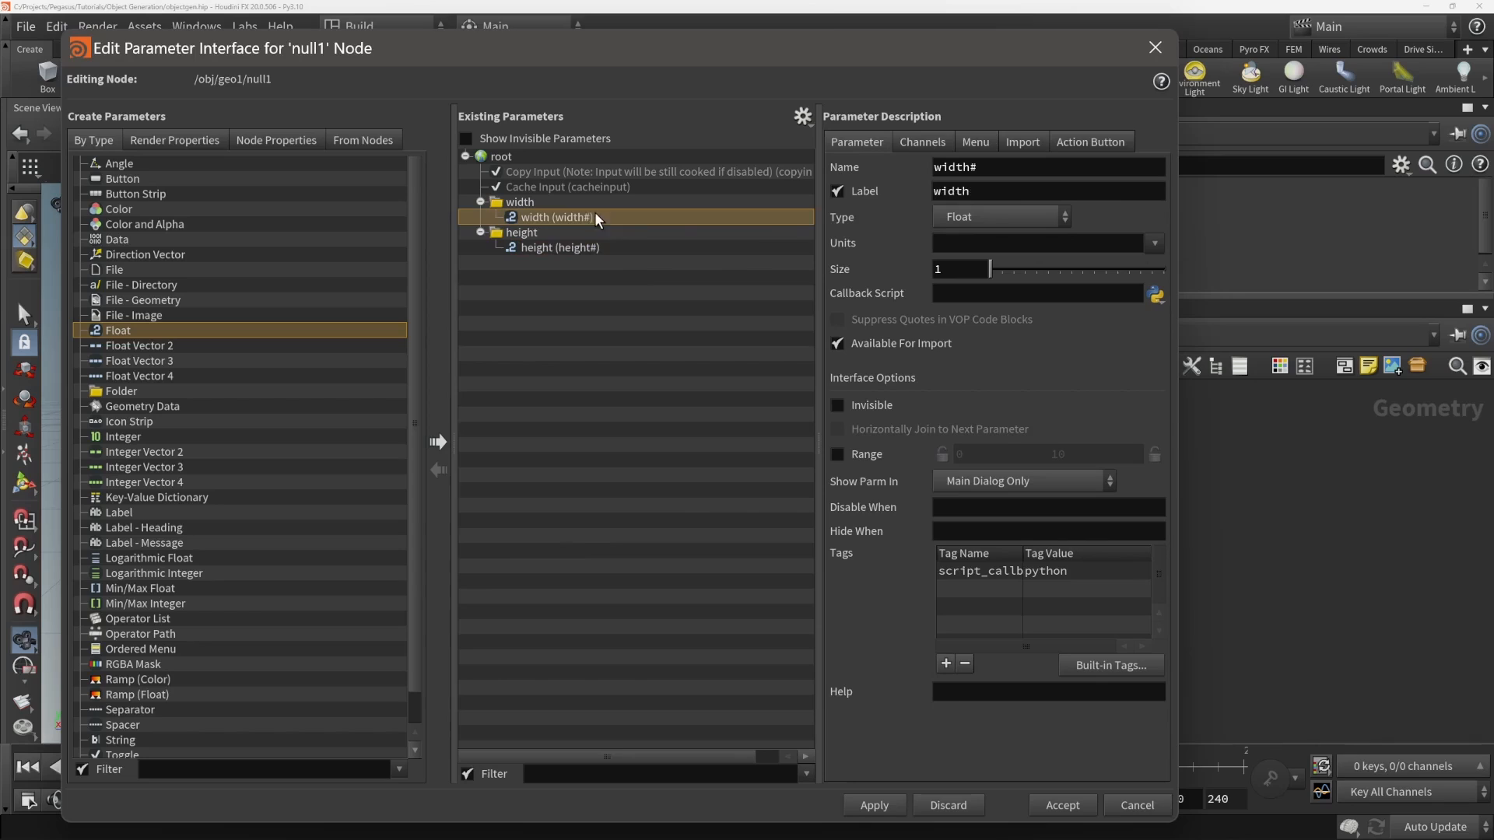
left_click(971, 168)
type("_")
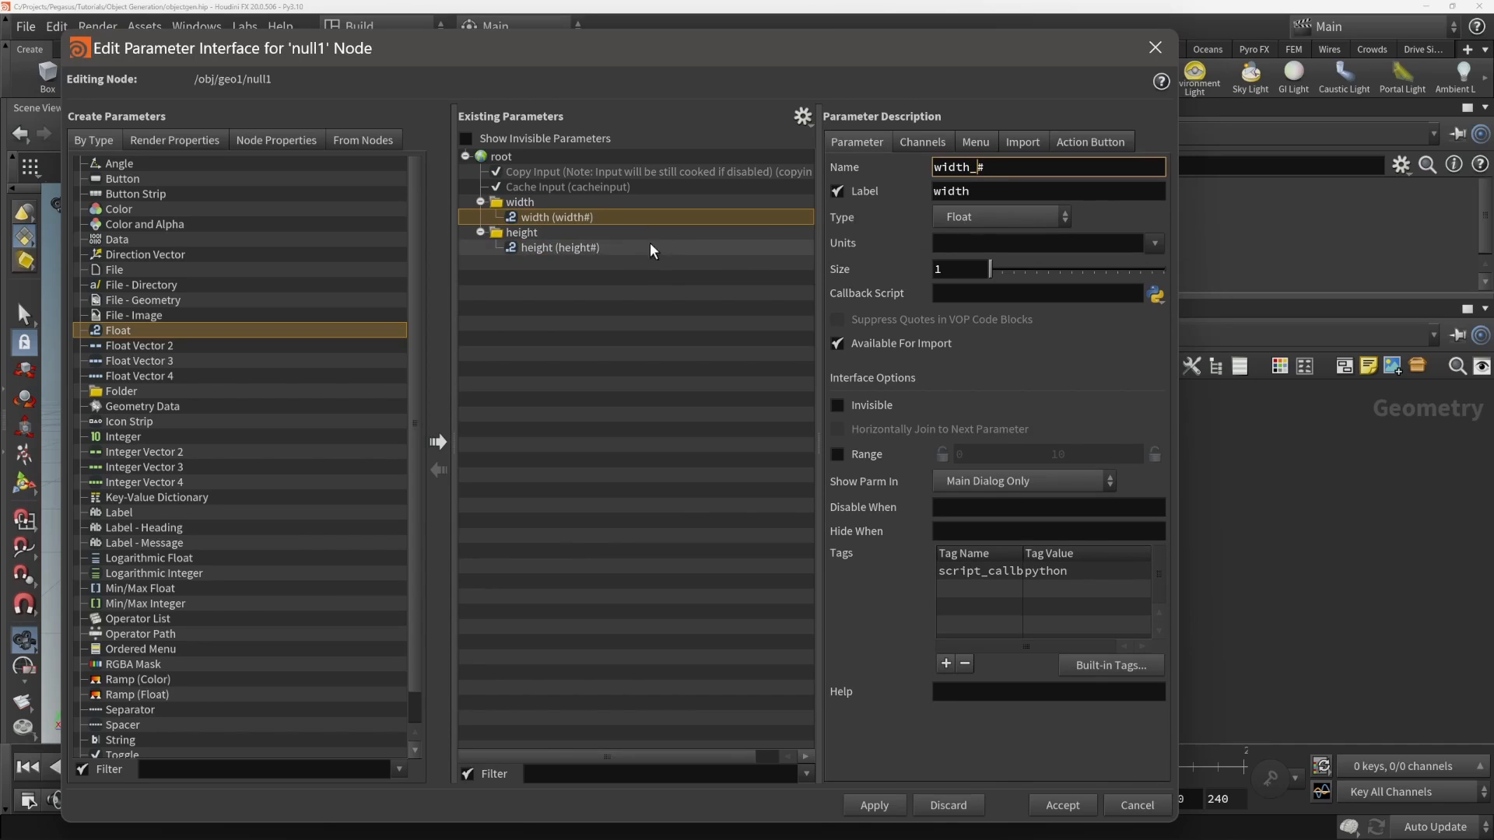
left_click(874, 804)
- Rename the height float parameter to height_# and accept the edited parameter interface
left_click(616, 250)
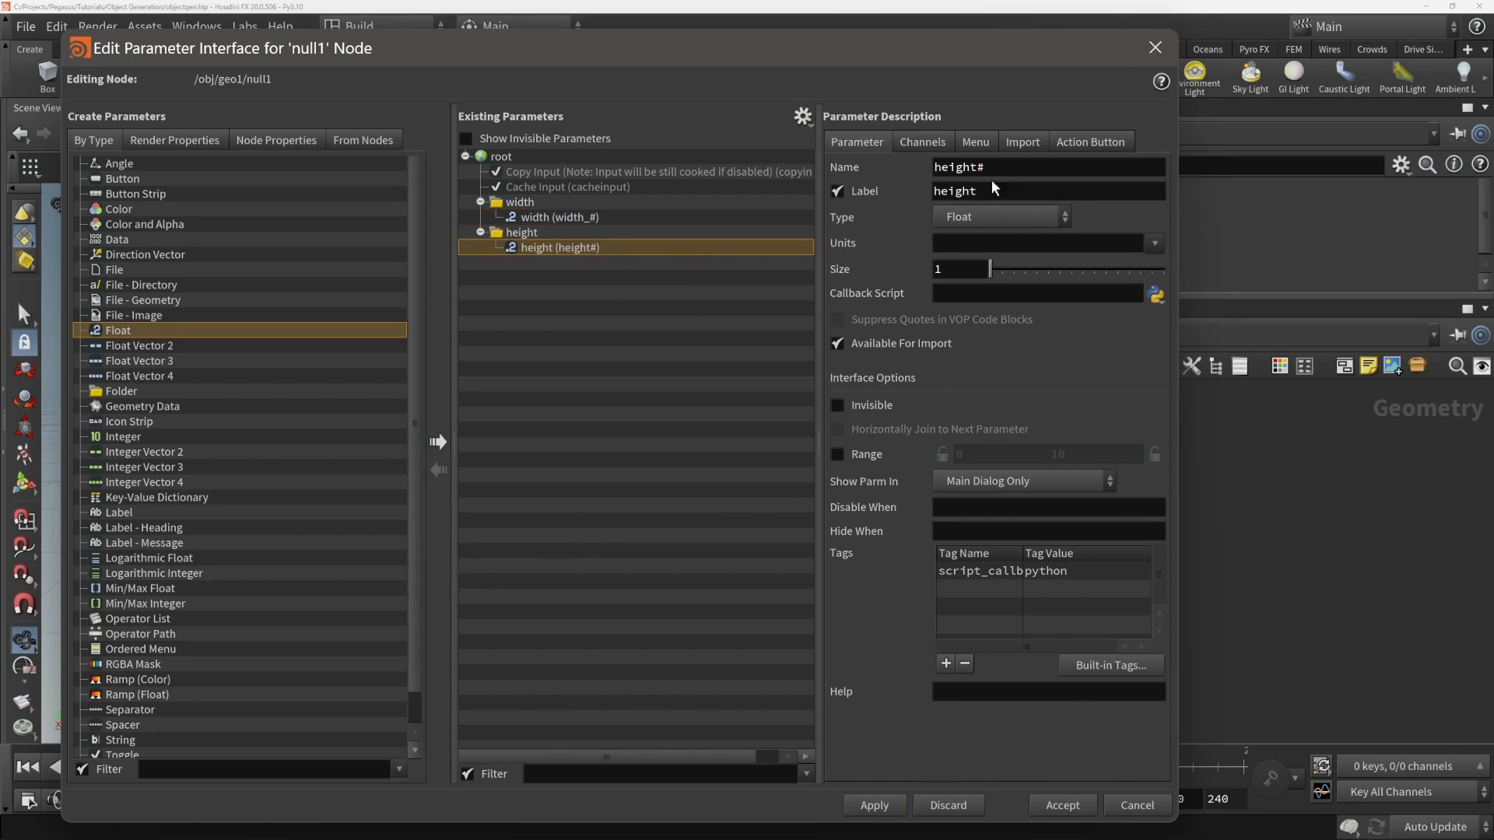
left_click(975, 168)
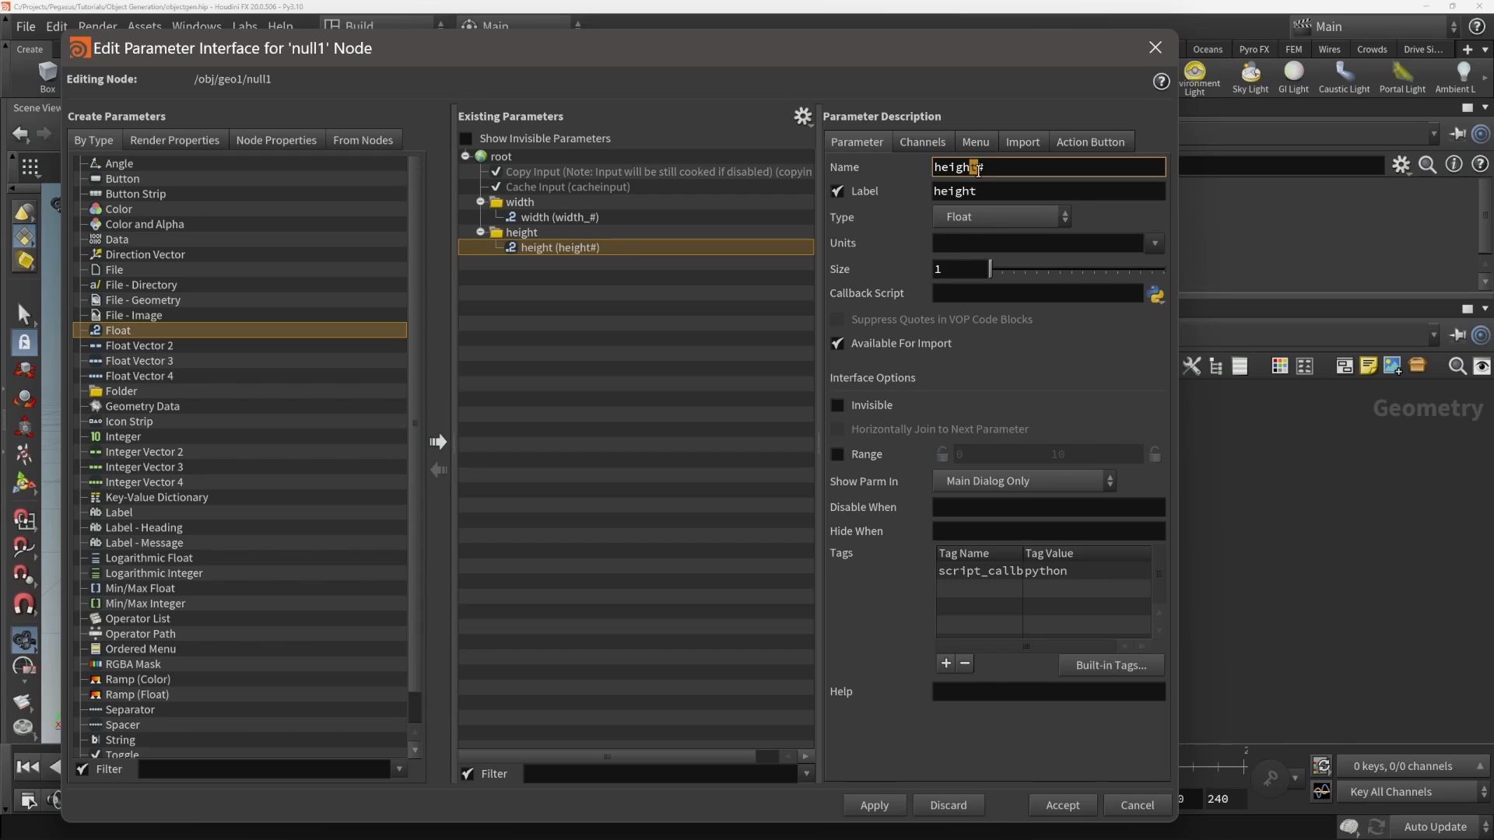
left_click(874, 804)
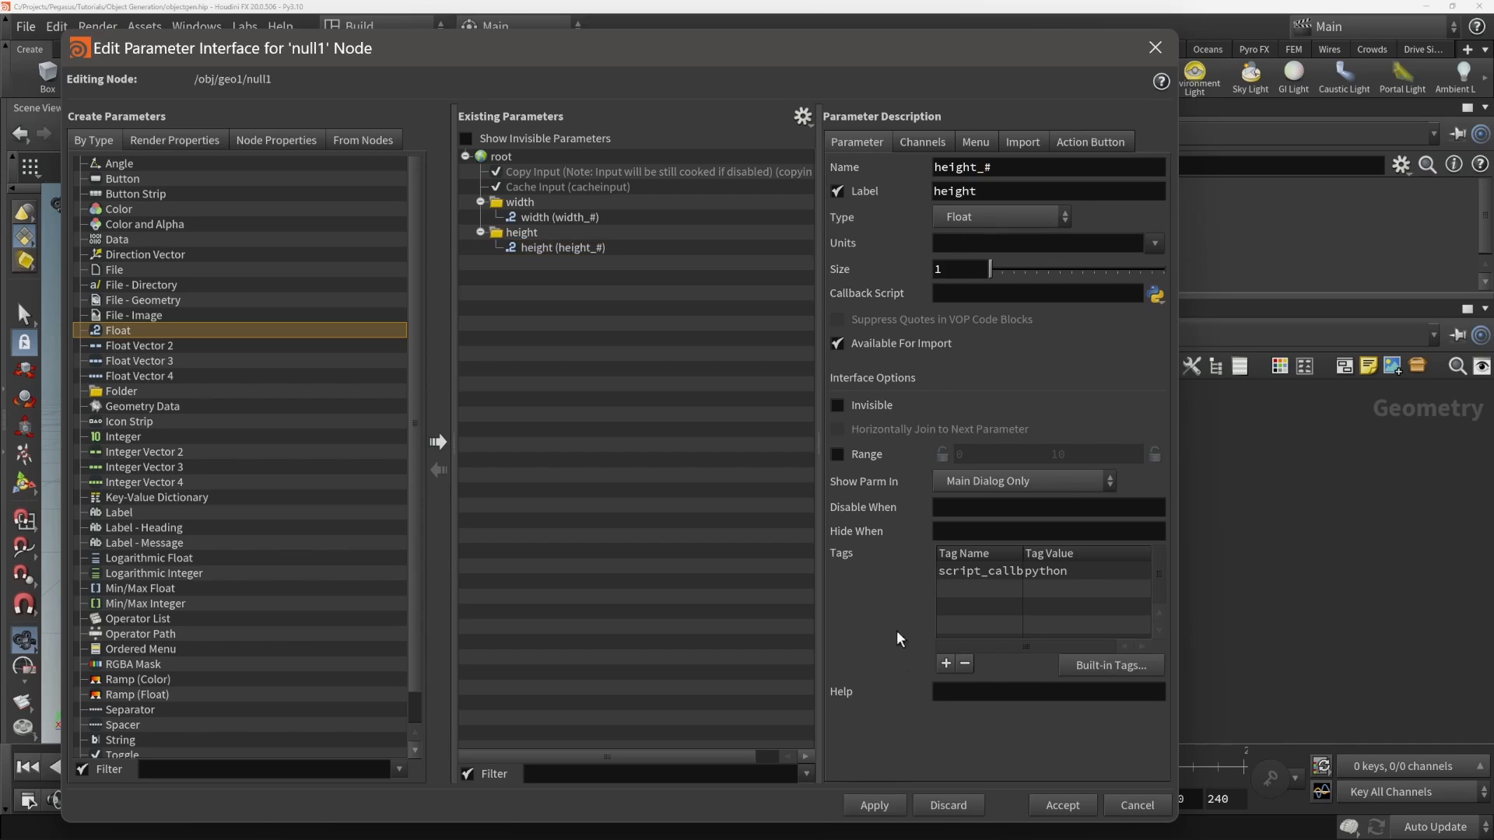
left_click(1058, 805)
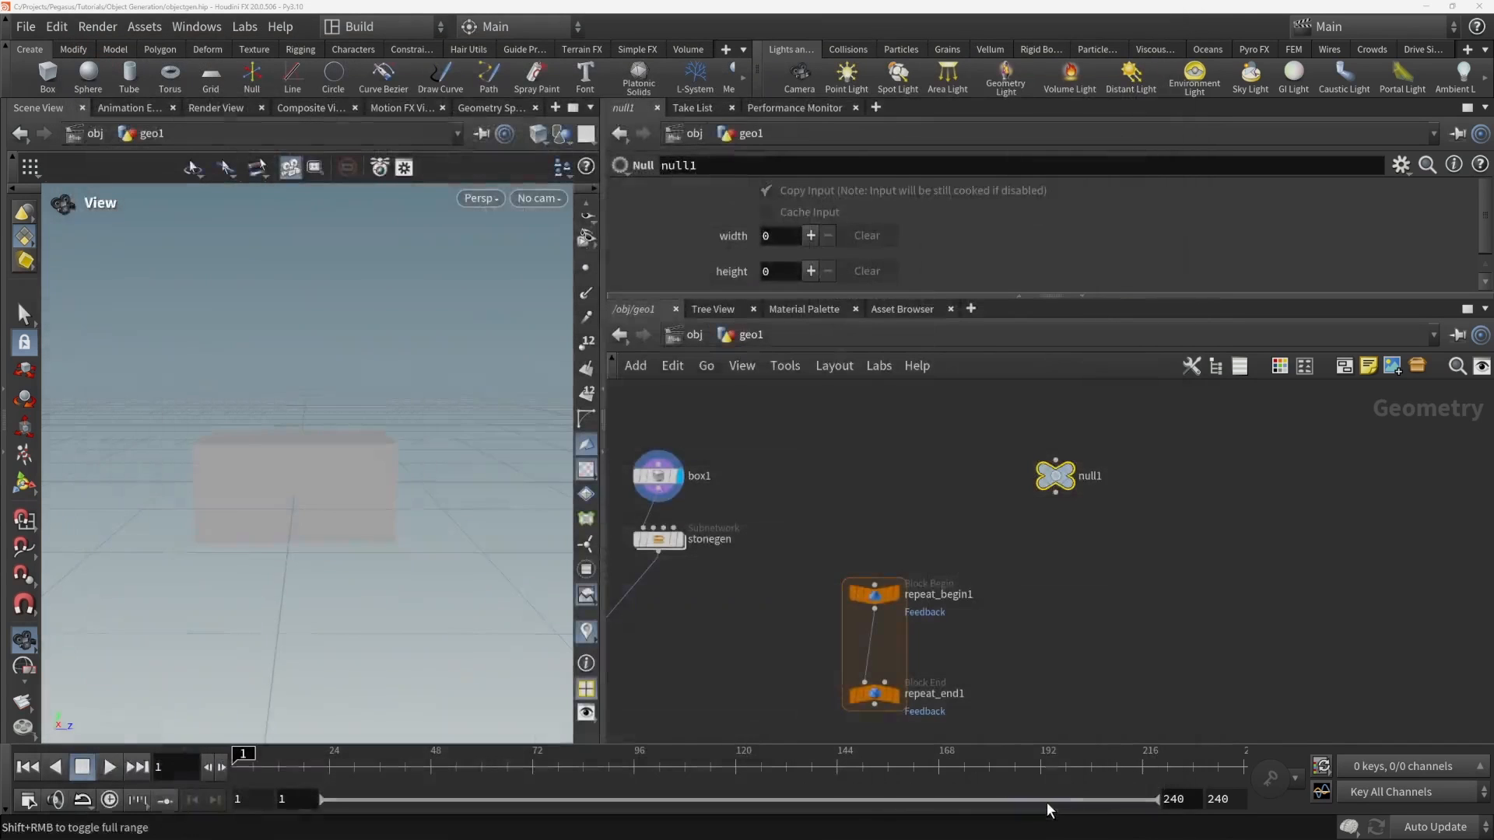
- Create two width entries and two height entries on null1 and enlarge the parameter area to show them all
left_click(810, 236)
left_click(811, 236)
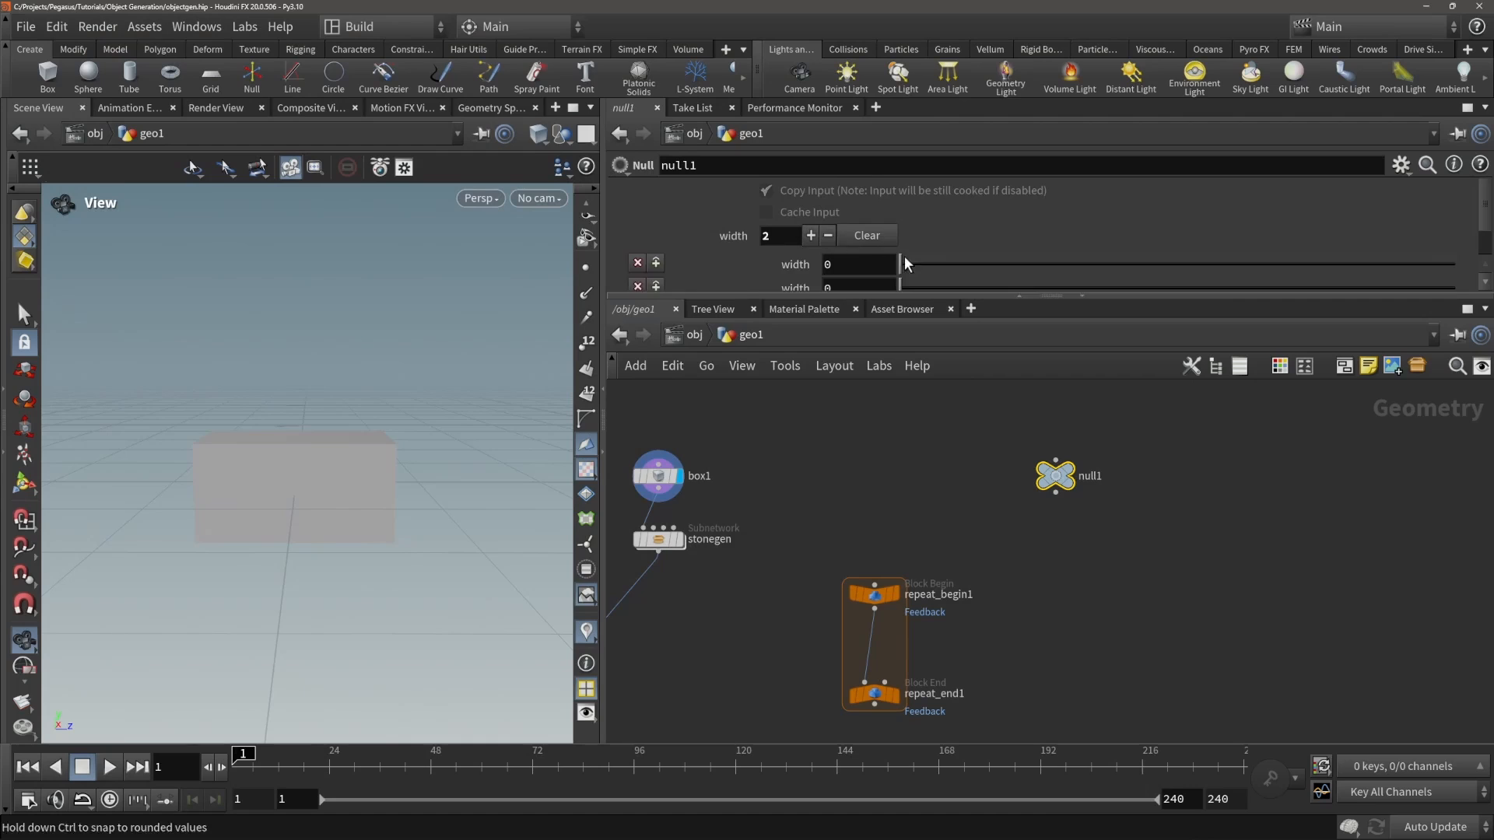
left_click(811, 267)
left_click_drag(848, 297, 848, 433)
left_click(811, 317)
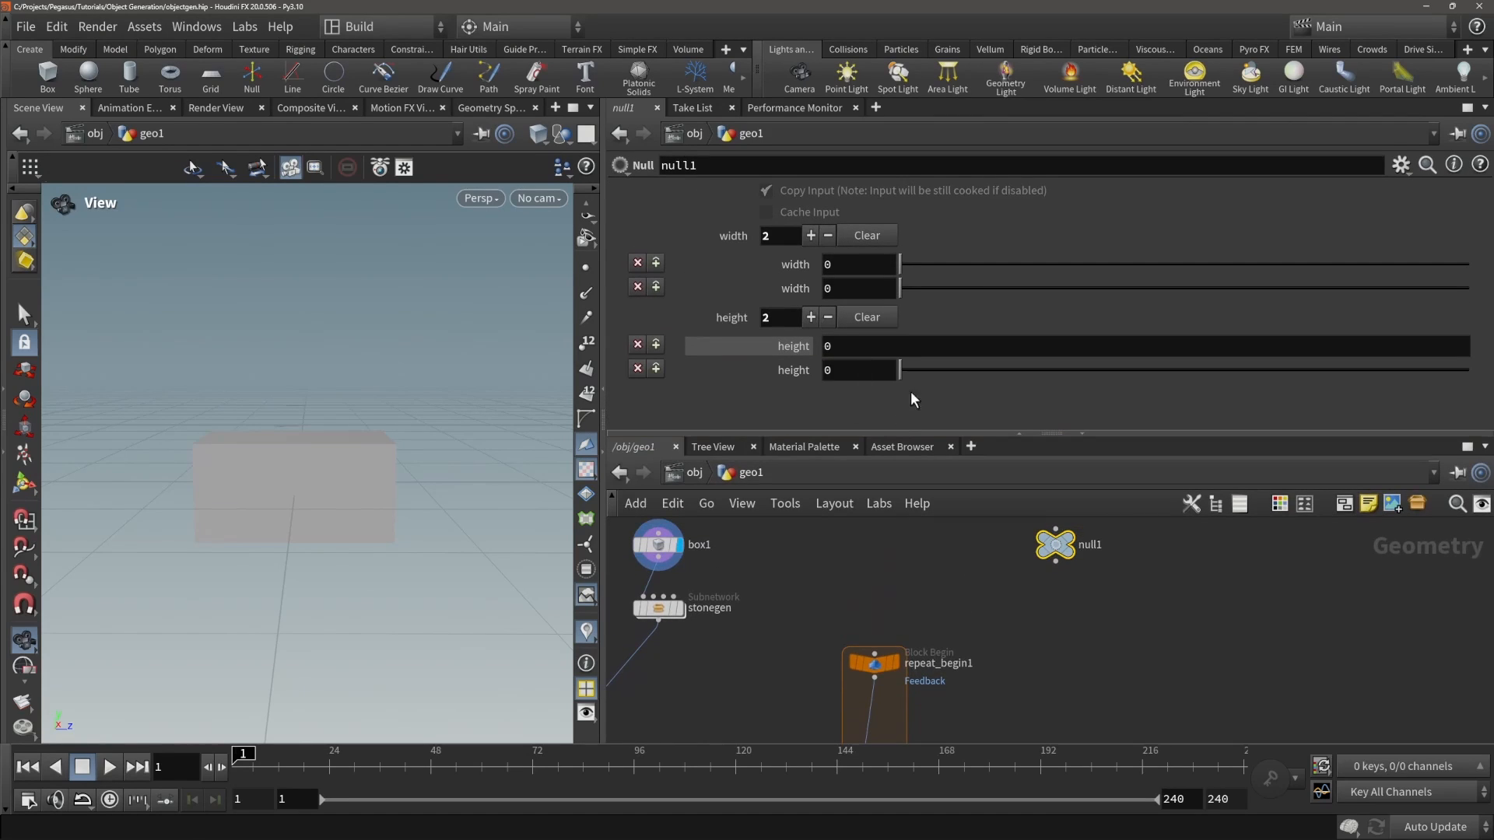
- Set null1's first width entry to .2, matching box1's X size, and the second width entry to .4
left_click(845, 263)
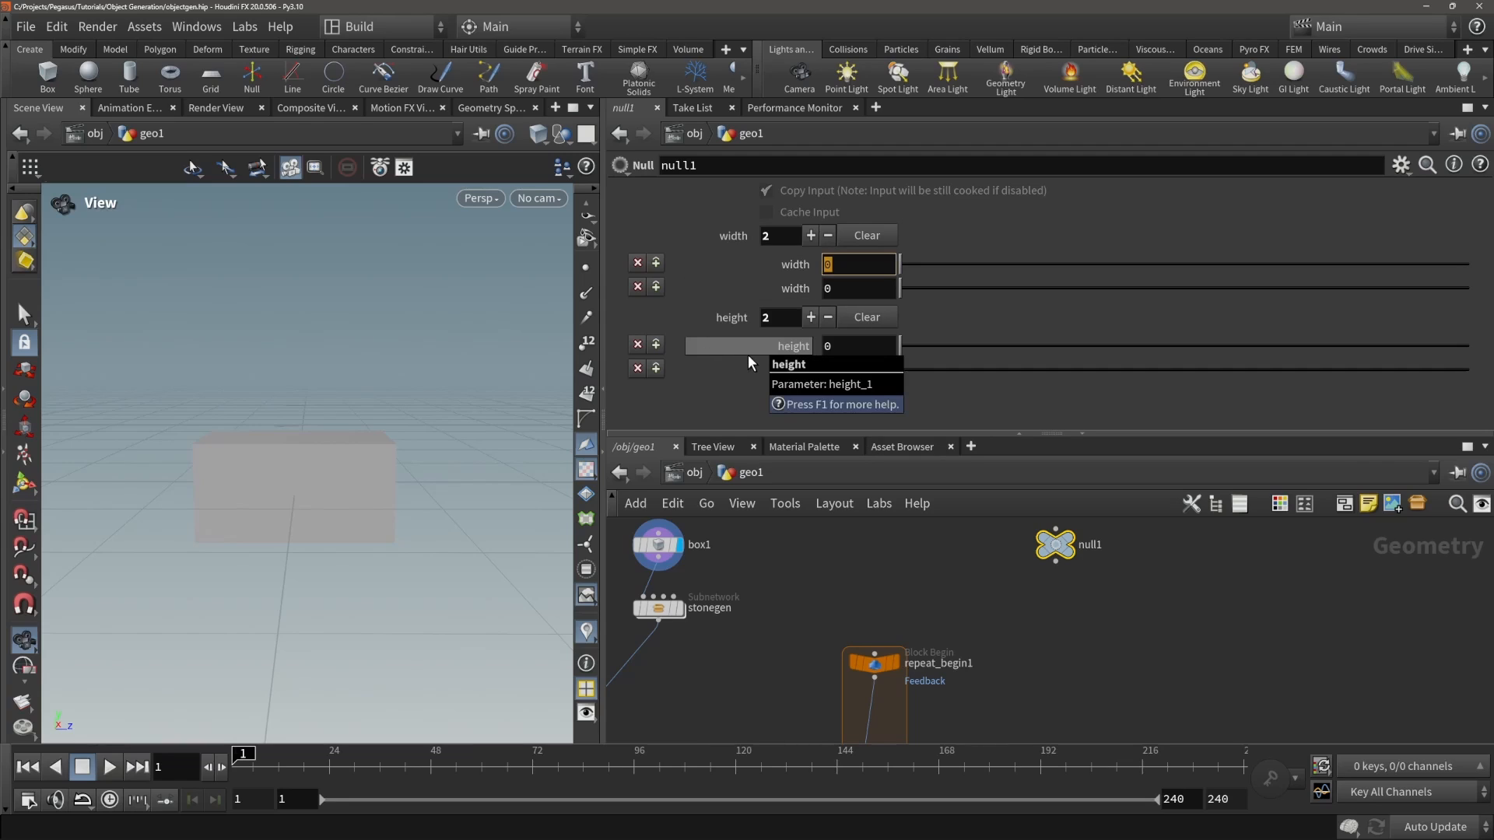
left_click(665, 543)
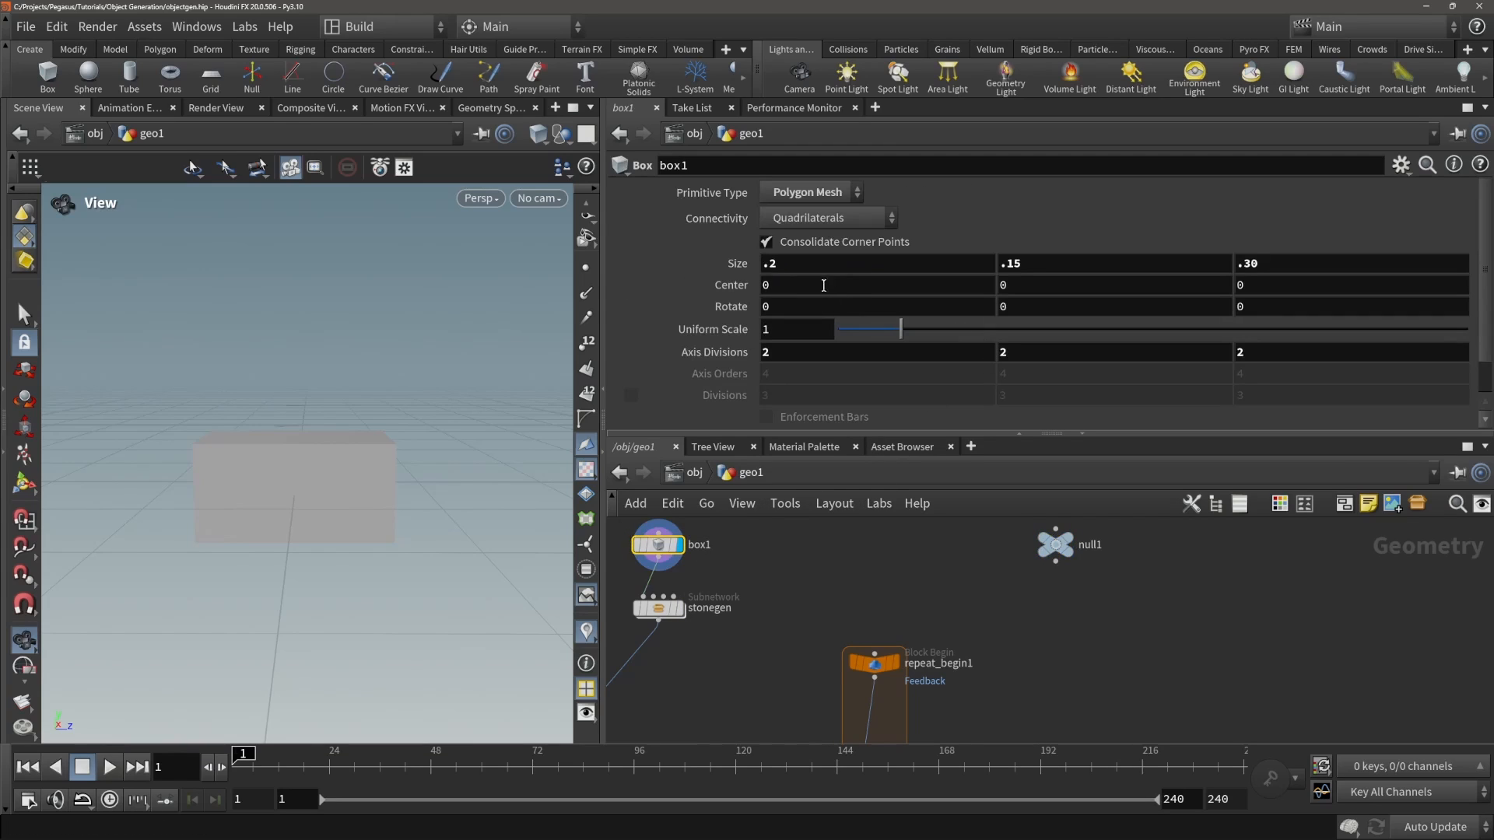
left_click(993, 269)
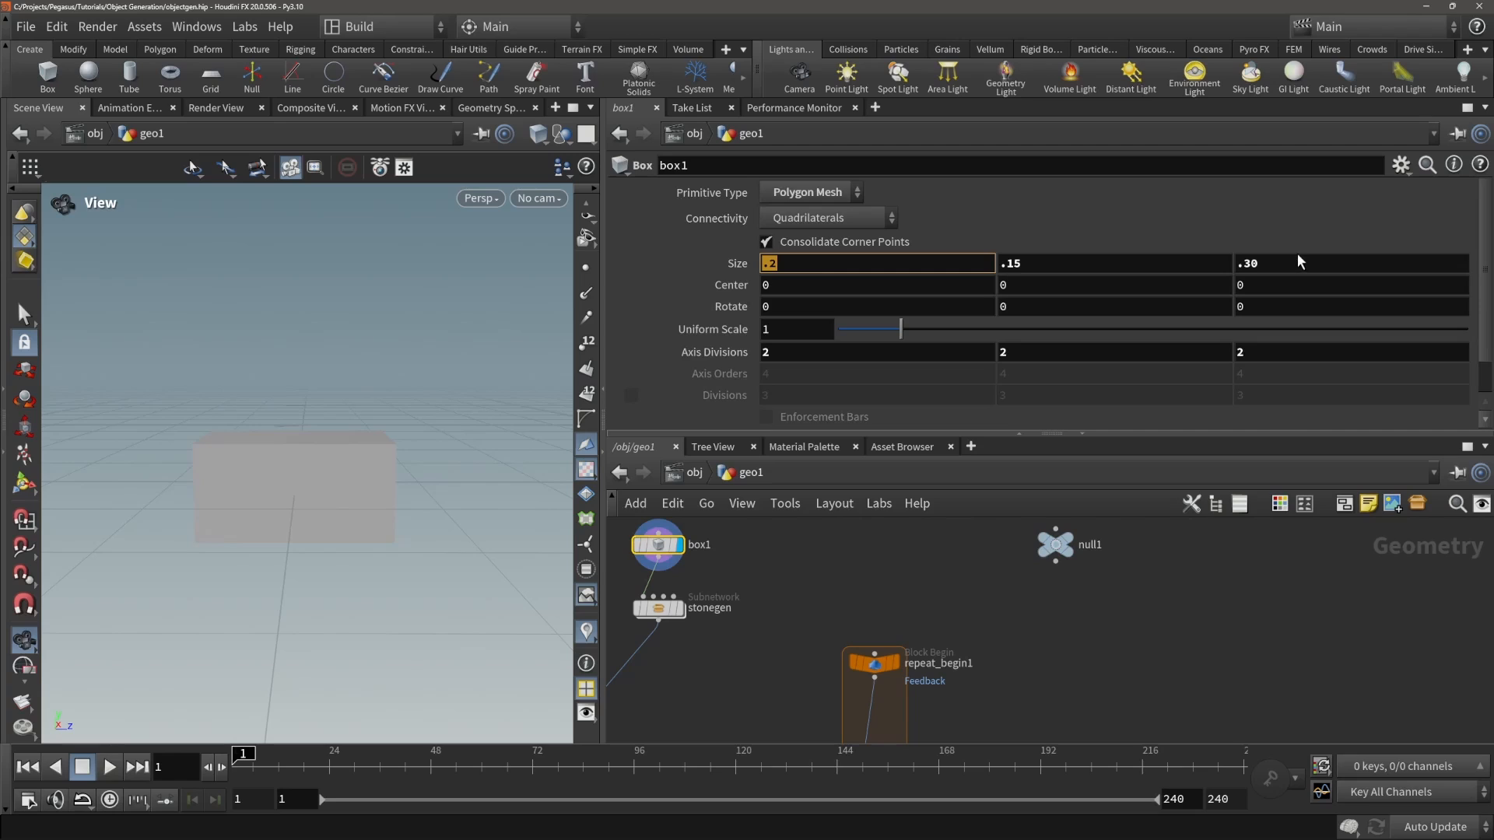
left_click(1081, 263)
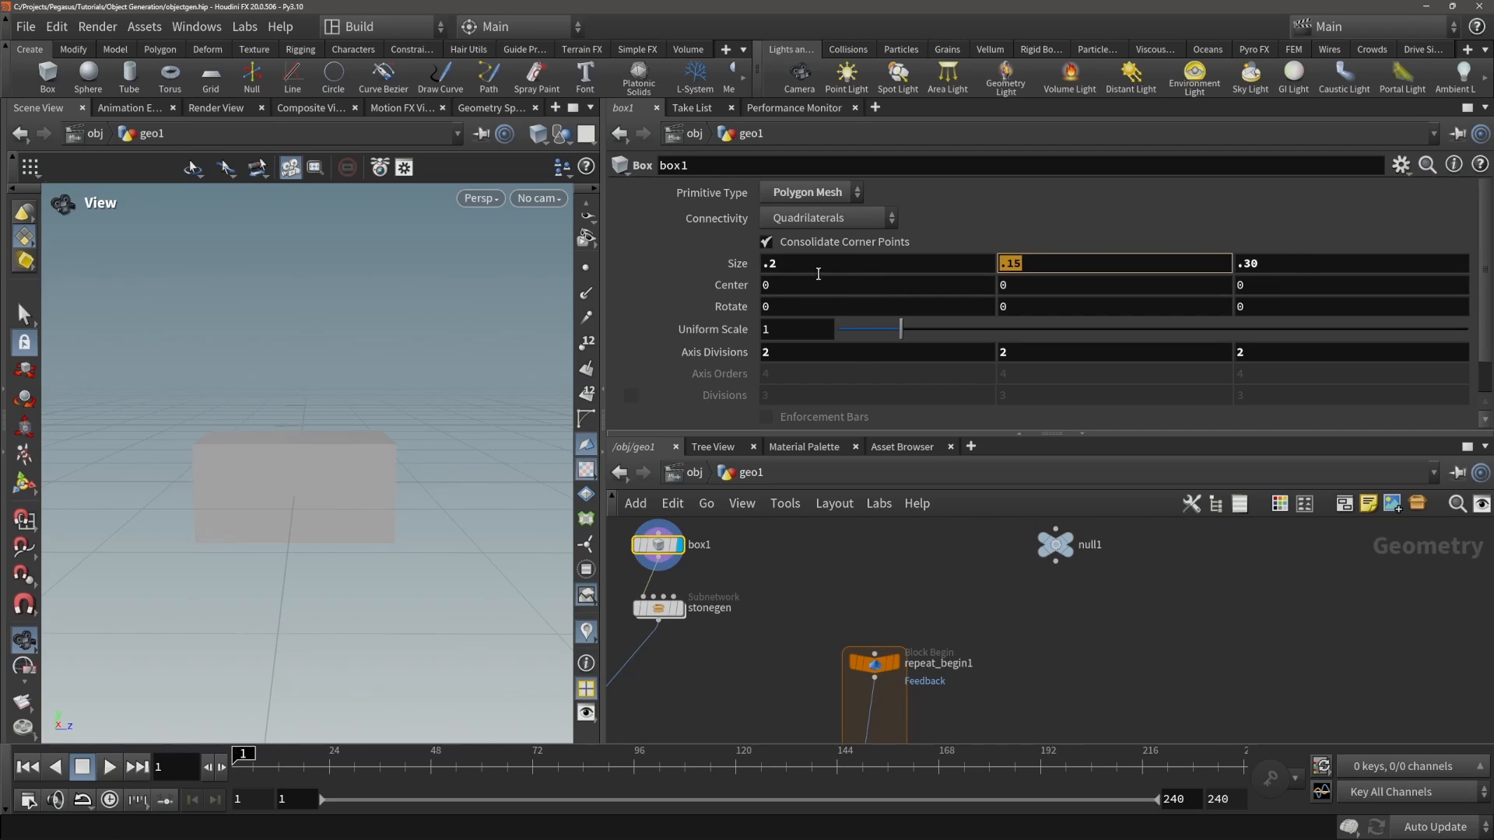
left_click(854, 692)
left_click(1053, 545)
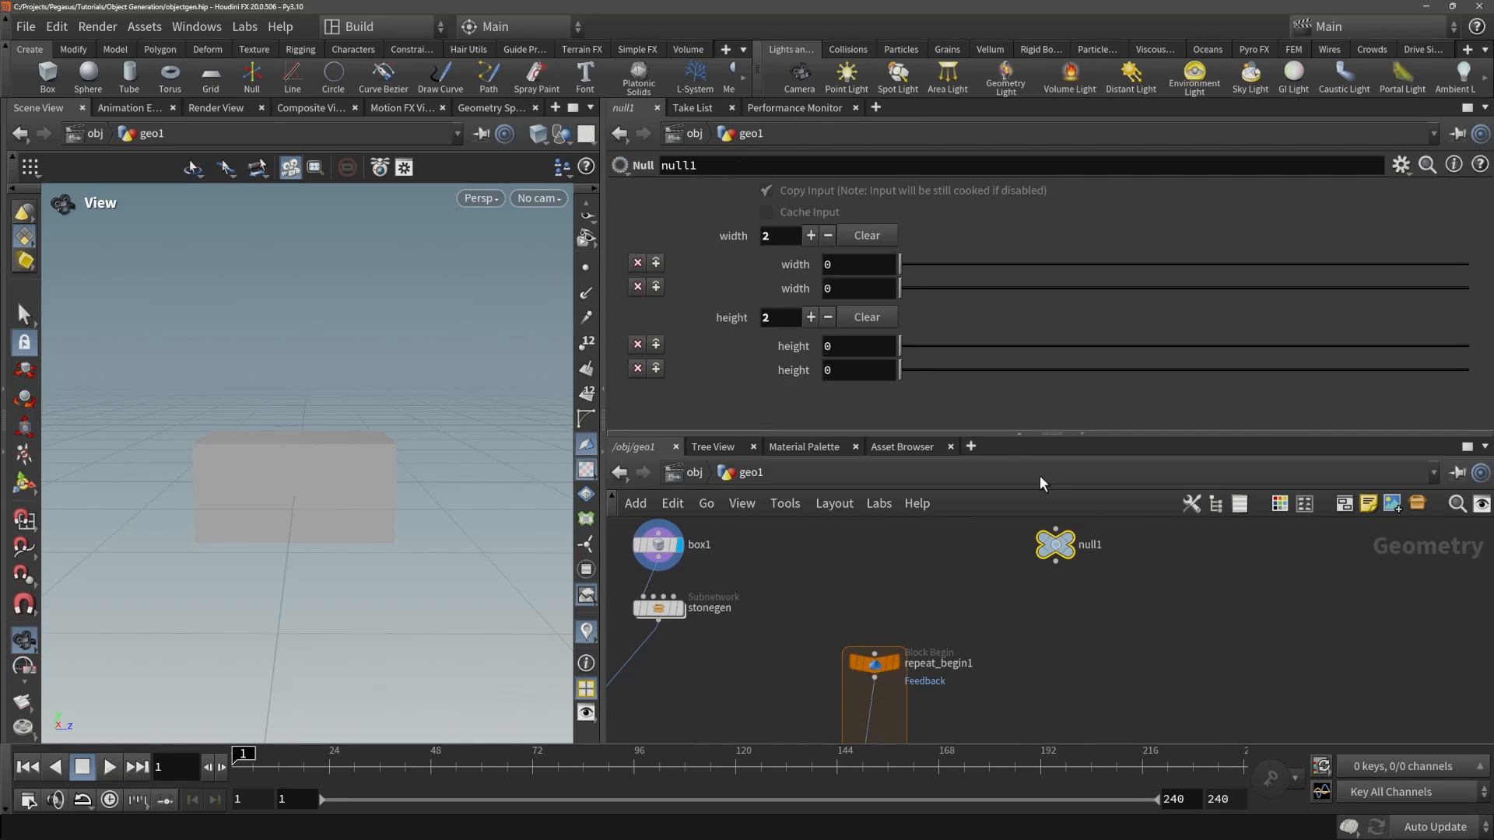
left_click(855, 264)
type(".2")
left_click_drag(843, 291, 779, 295)
type(".4")
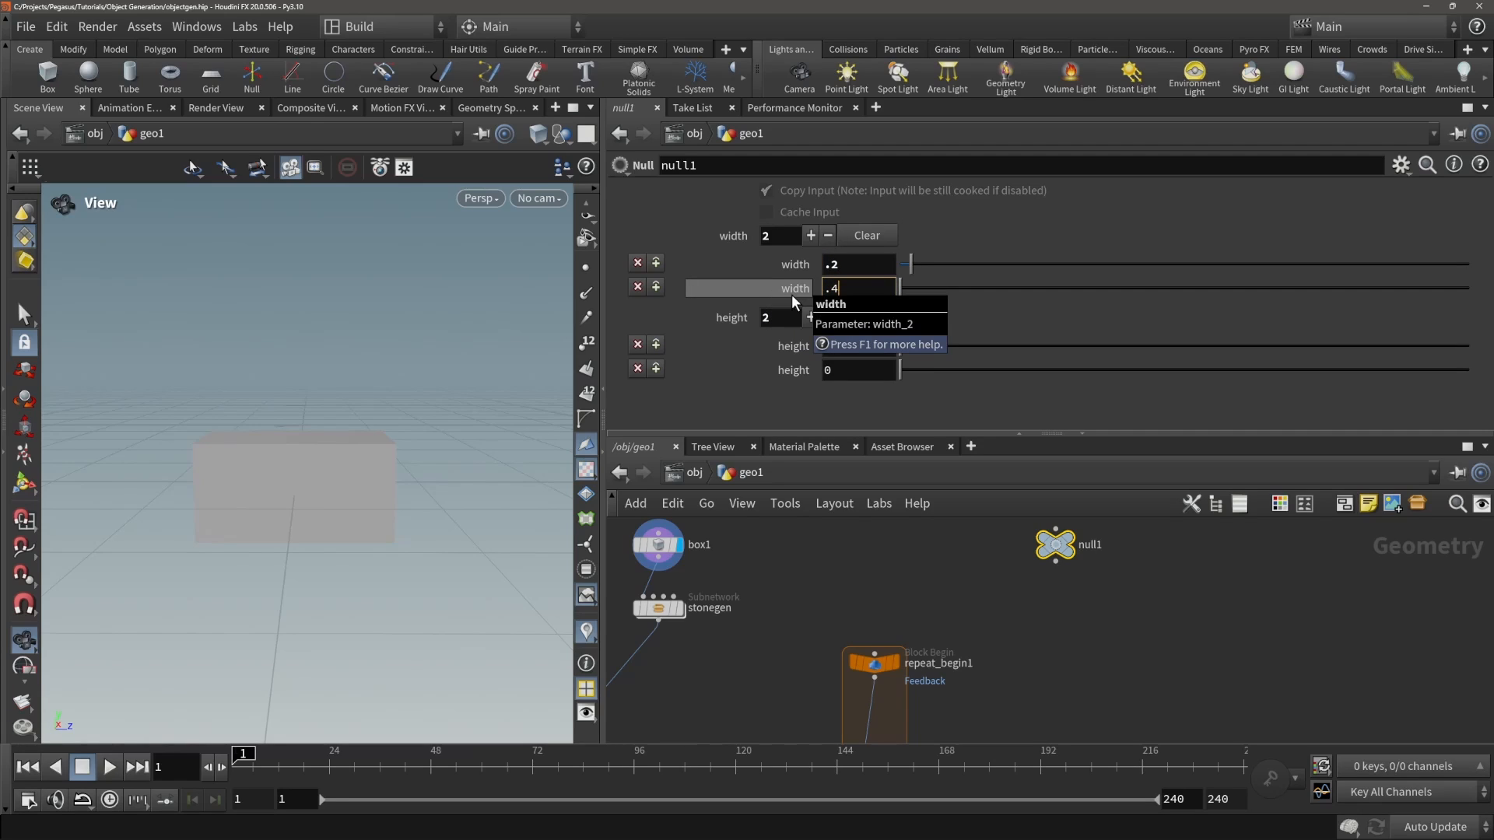
- Set null1's first height entry to .15 and the second to .25, and make null1 the displayed node
left_click_drag(842, 346, 791, 346)
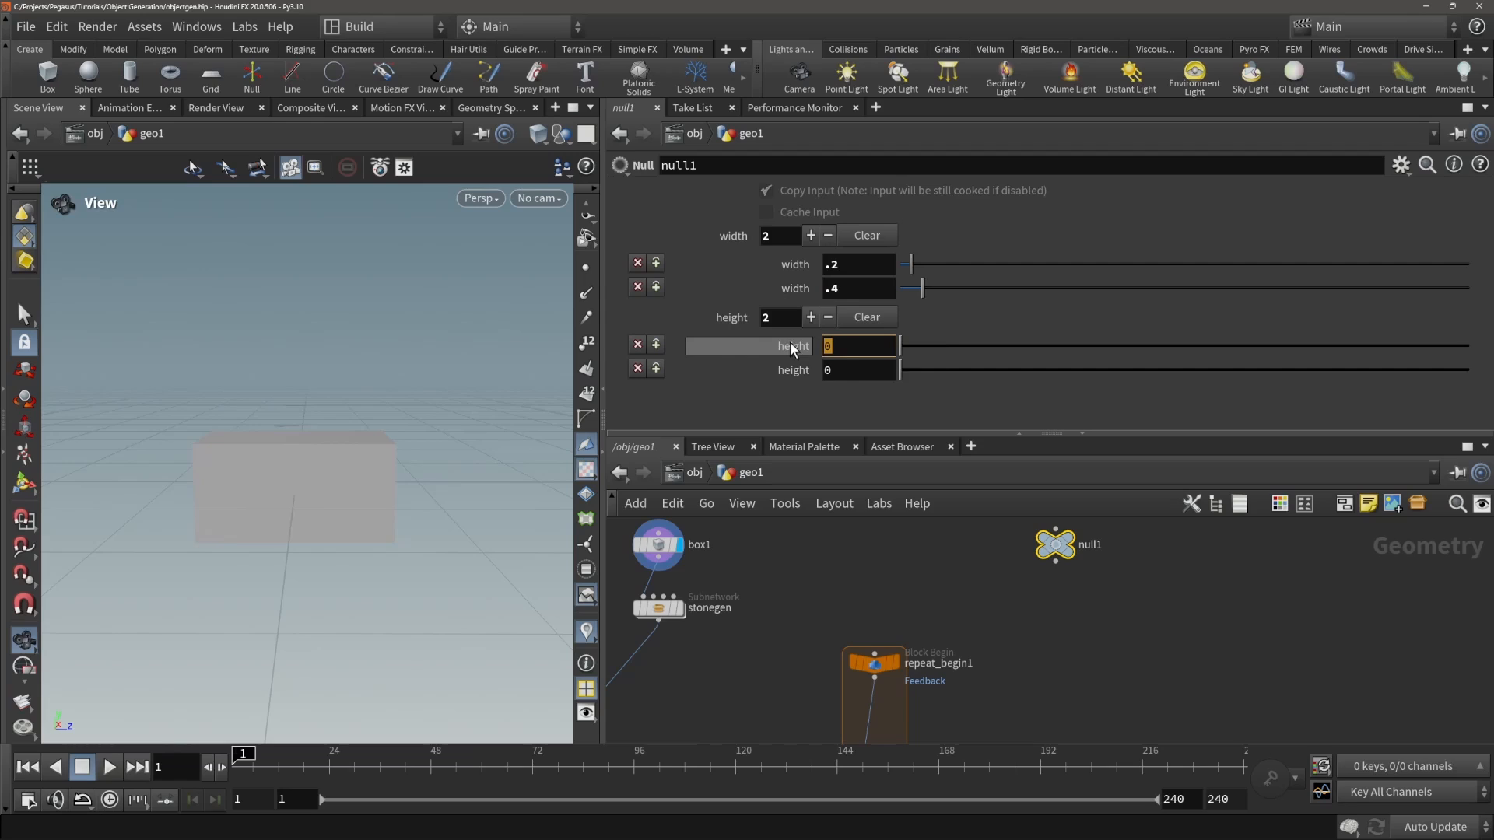
type(".15")
key("Tab")
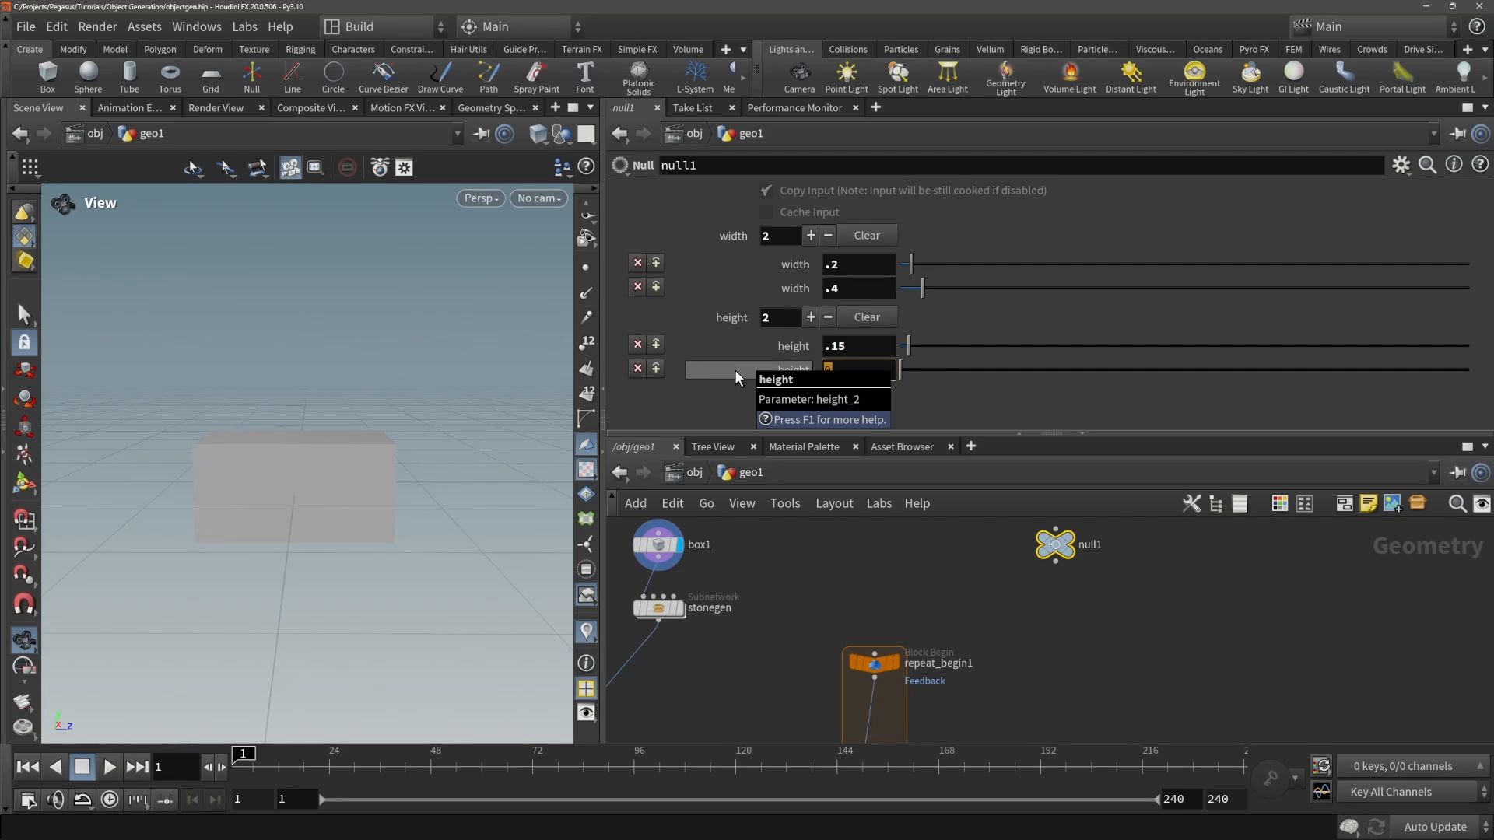
key("BackSpace")
type(".25")
left_click(889, 548)
left_click(1071, 543)
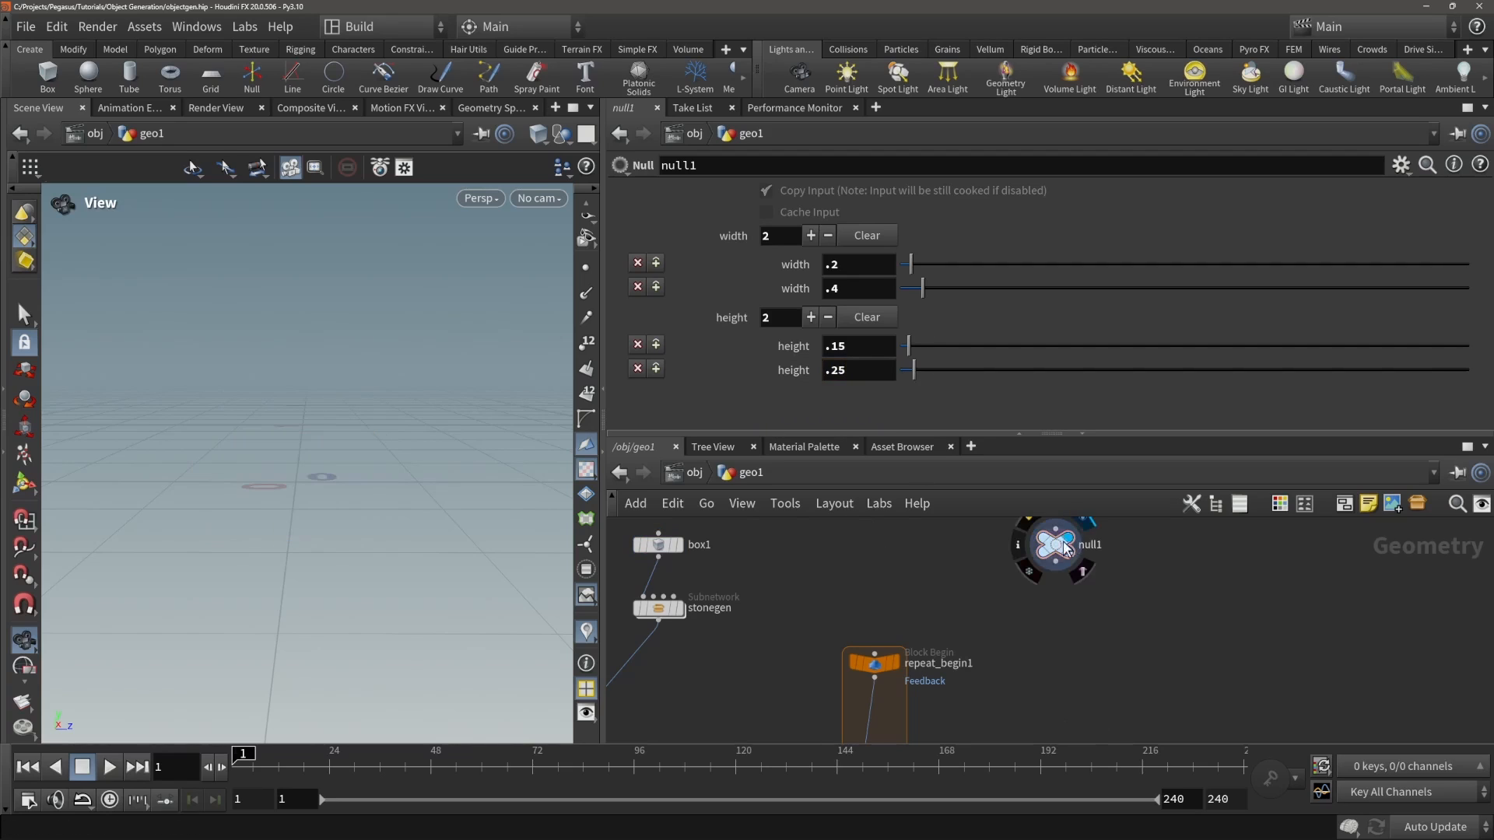
left_click_drag(1056, 546, 1074, 575)
- Move repeat_begin1 and repeat_end1 together to open space between the stonegen chain and null1
middle_click_drag(1002, 602, 1010, 565)
scroll(1004, 568, "down", 2)
middle_click_drag(927, 598, 956, 574)
left_click(951, 592)
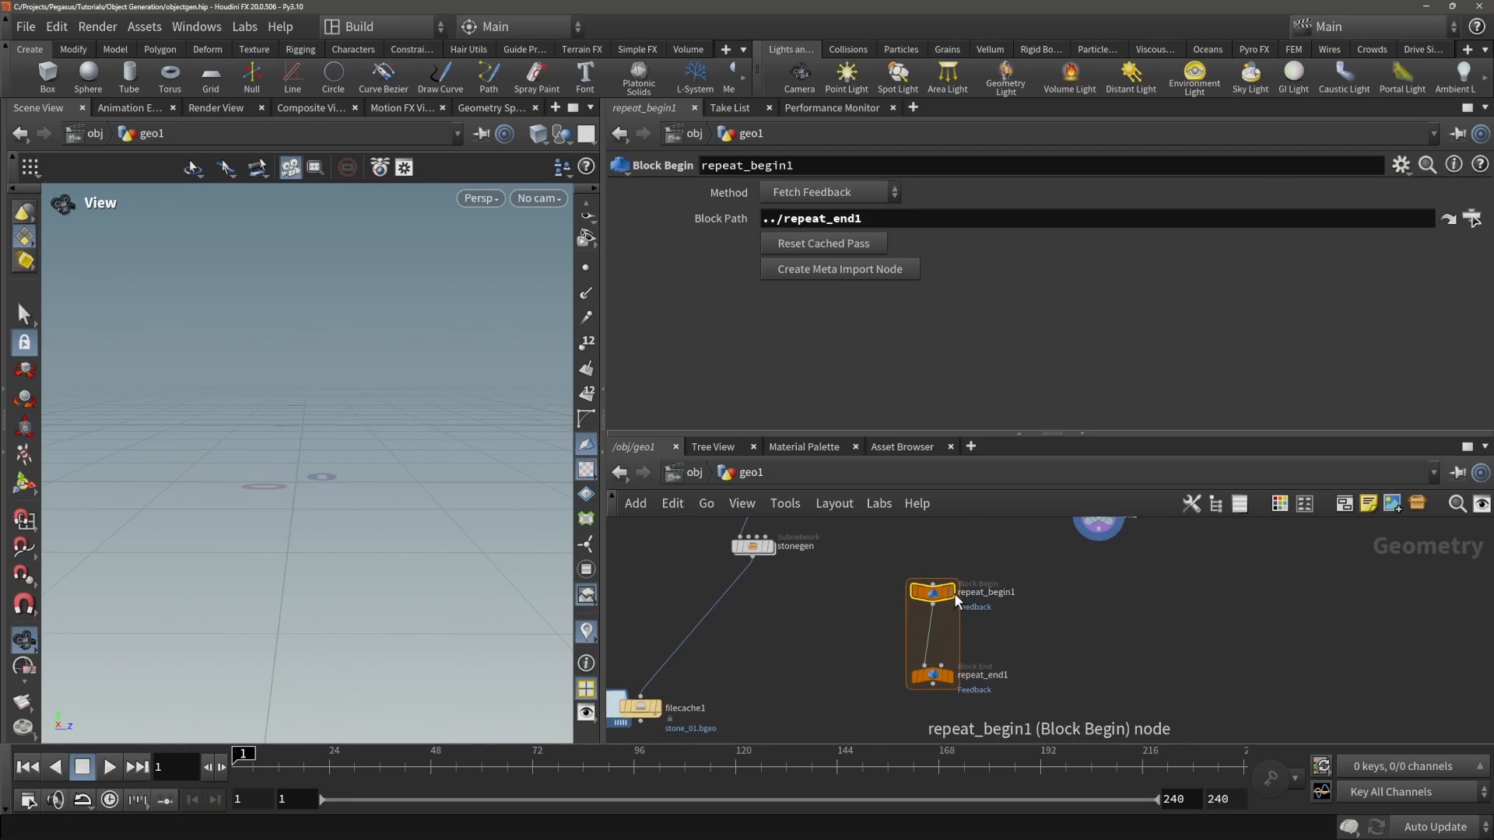
left_click(932, 674)
middle_click_drag(932, 669, 854, 641)
scroll(854, 640, "down", 3)
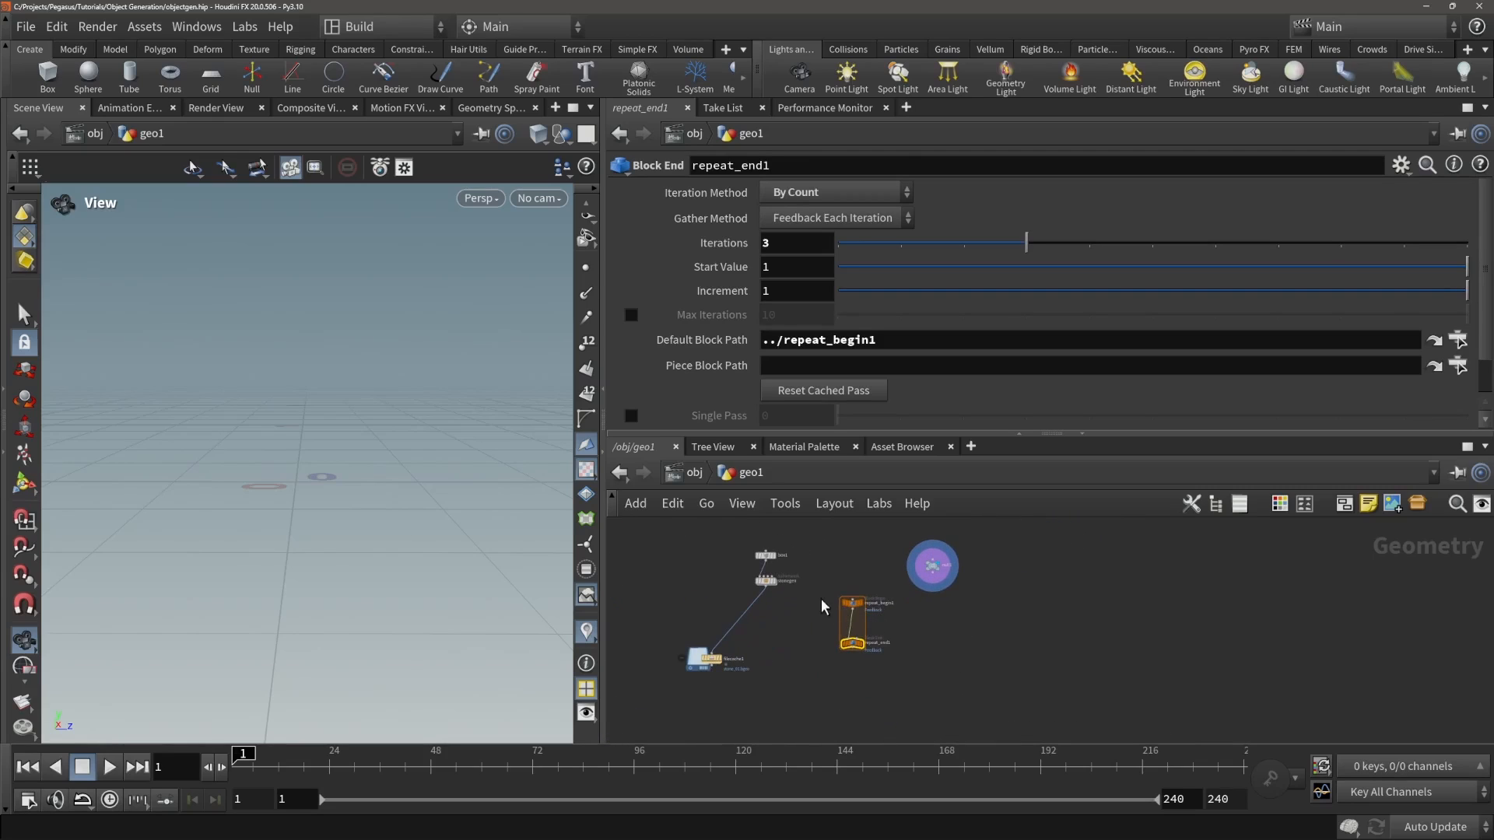
left_click_drag(934, 698, 827, 593)
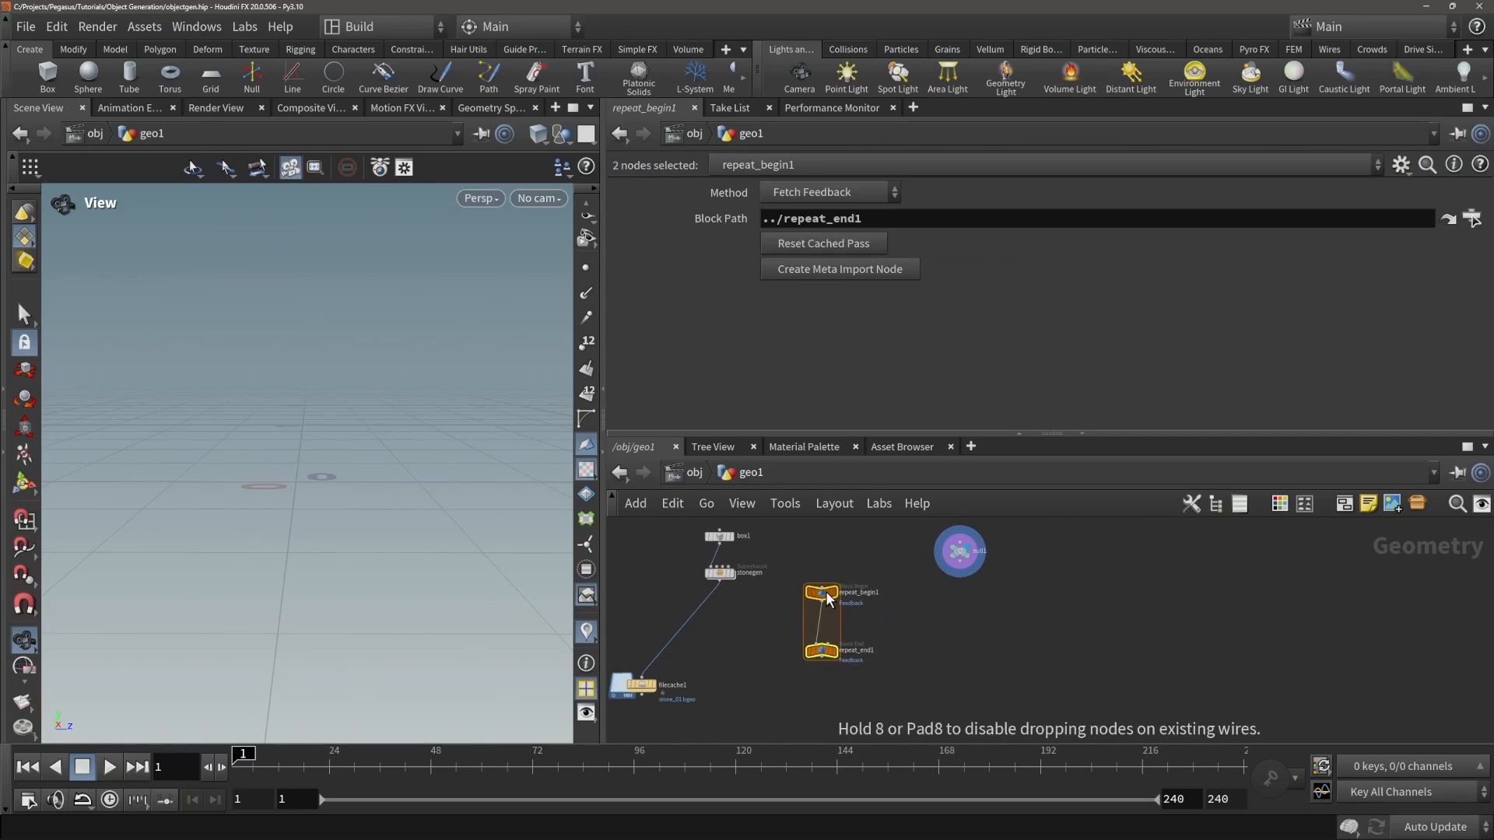
left_click(931, 619)
- Insert box1 into the loop between repeat_begin1 and repeat_end1 and make it the displayed node
left_click_drag(723, 539, 824, 627)
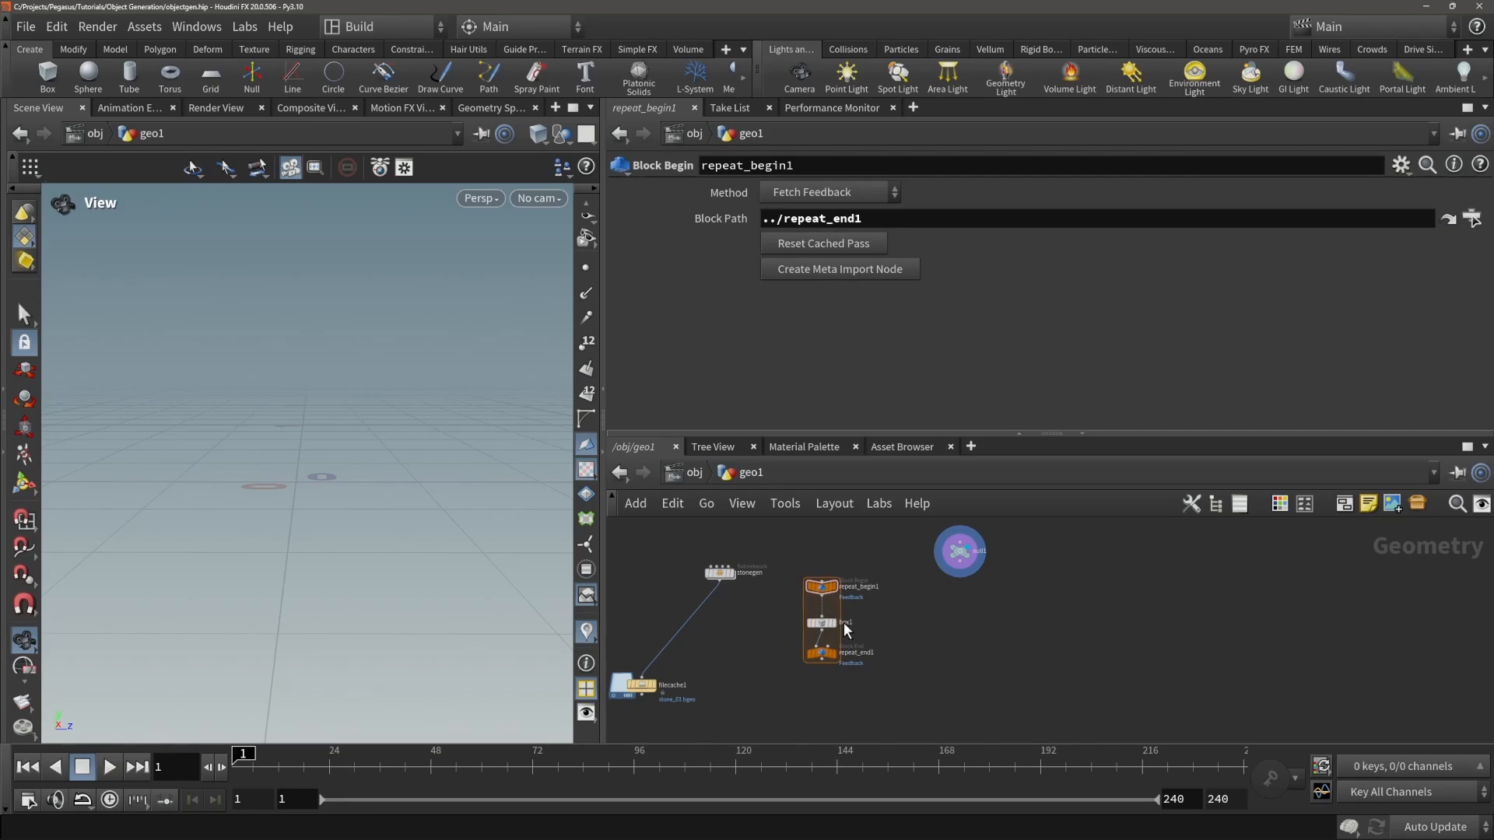
left_click_drag(830, 600, 821, 598)
scroll(821, 597, "up", 2)
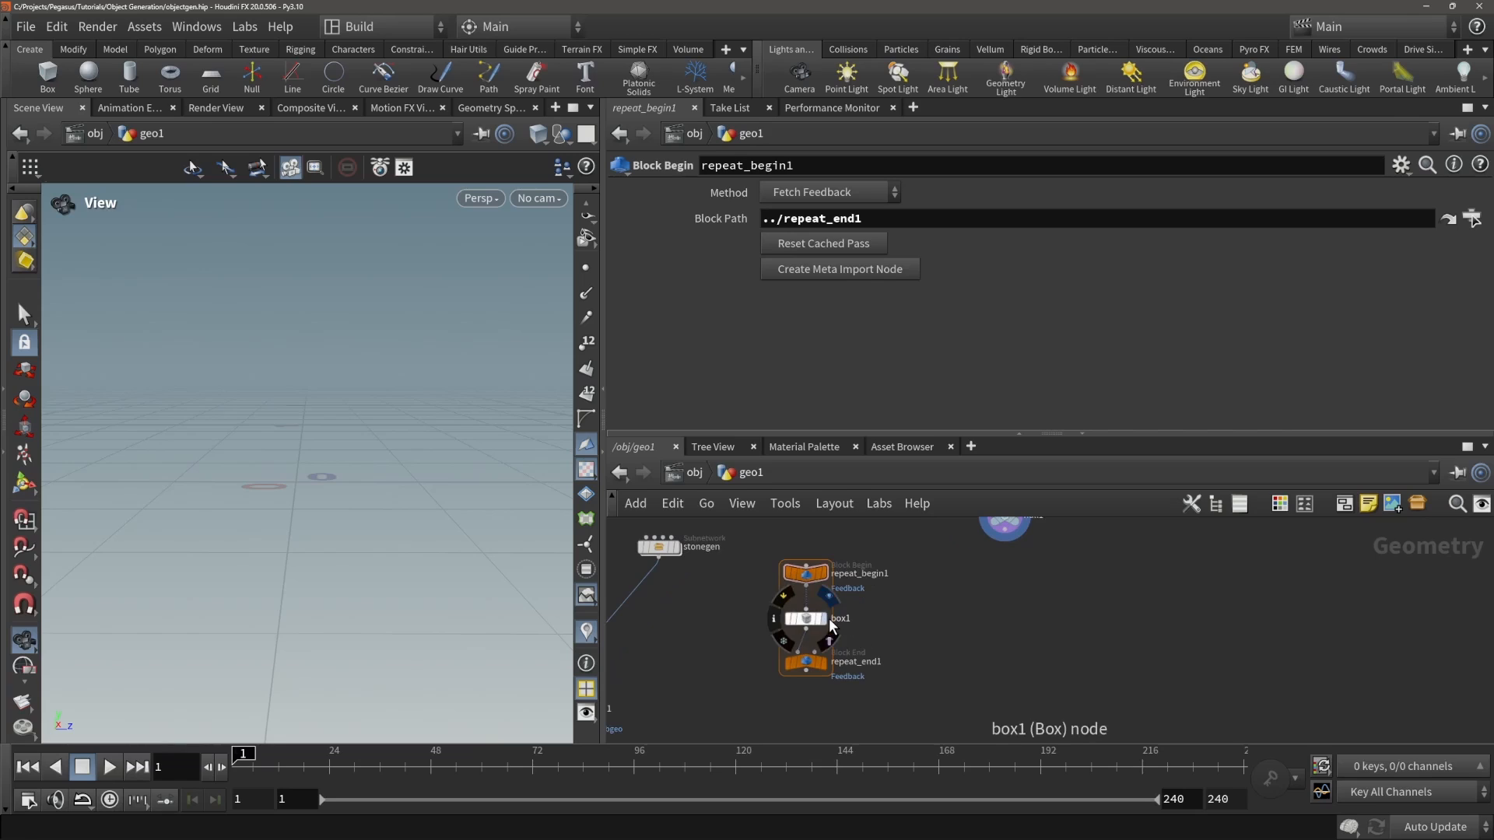
left_click(820, 606)
- Link repeat_end1's Iterations to null1's width entry count with the relative reference ch("../null1/width_fd")
middle_click_drag(1022, 584, 1019, 651)
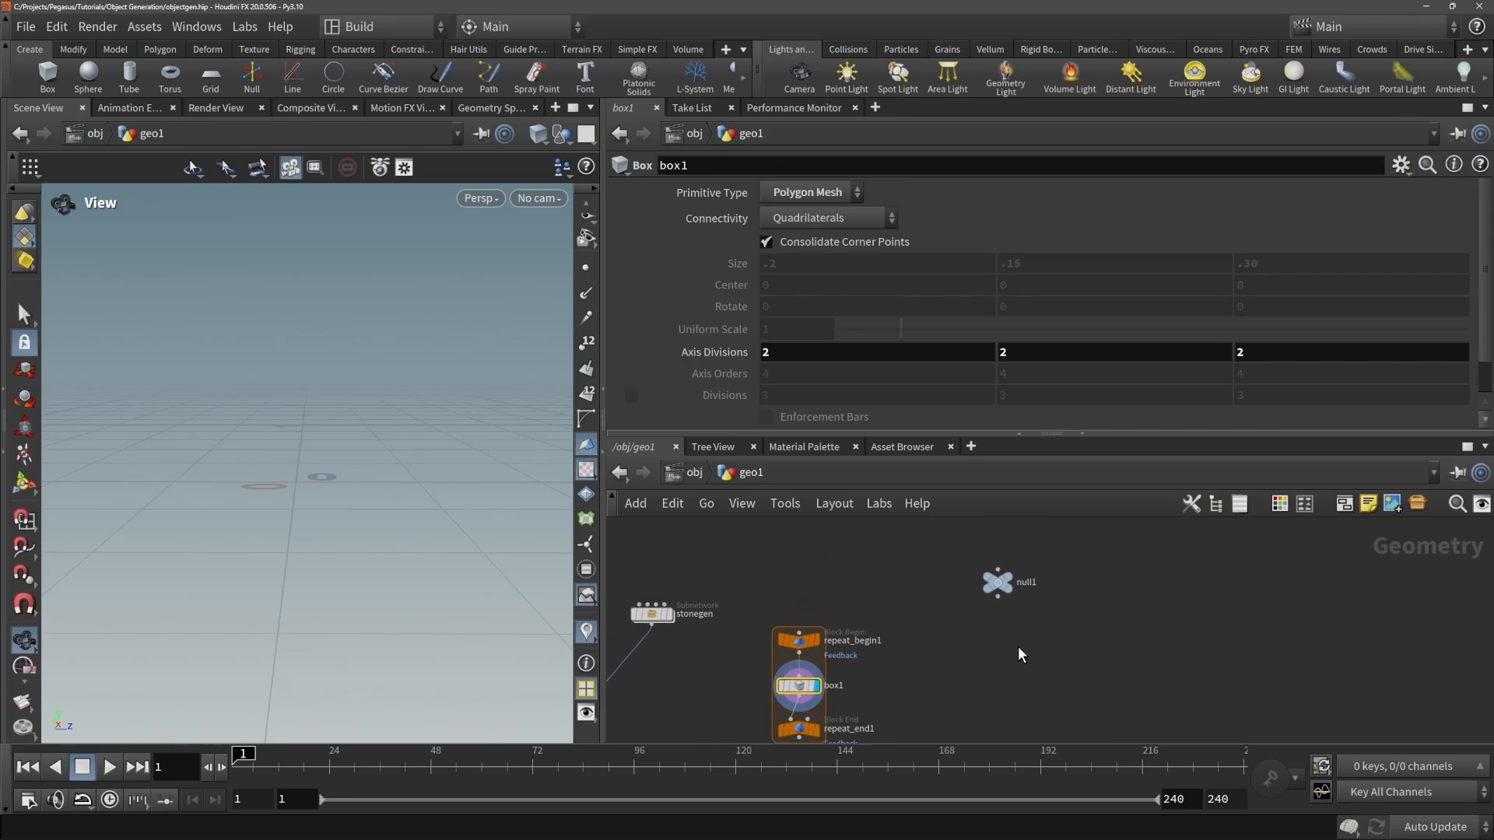
left_click(996, 582)
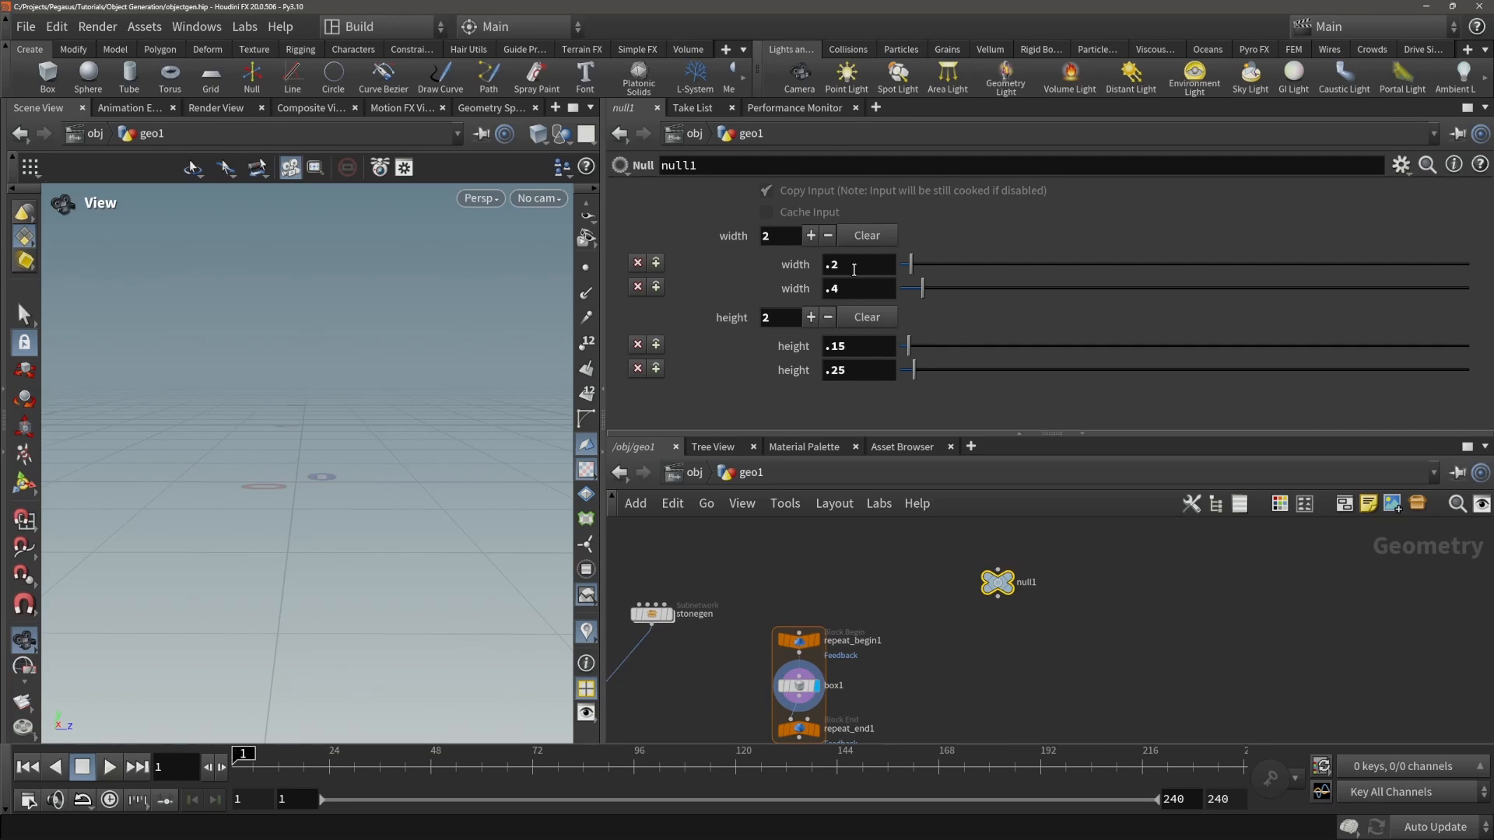
right_click(776, 236)
left_click(823, 381)
middle_click_drag(890, 612, 890, 534)
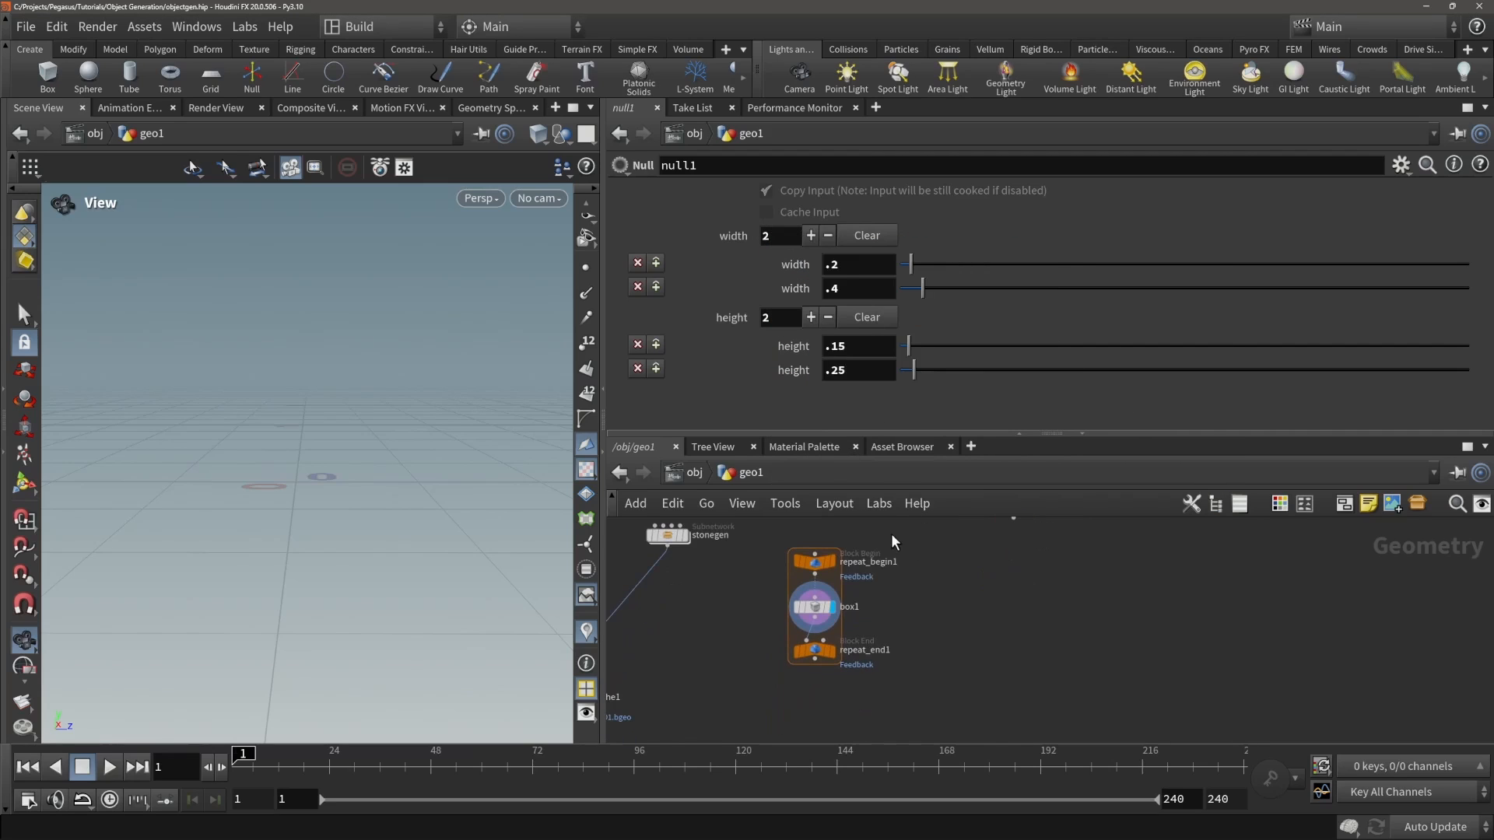
left_click(836, 647)
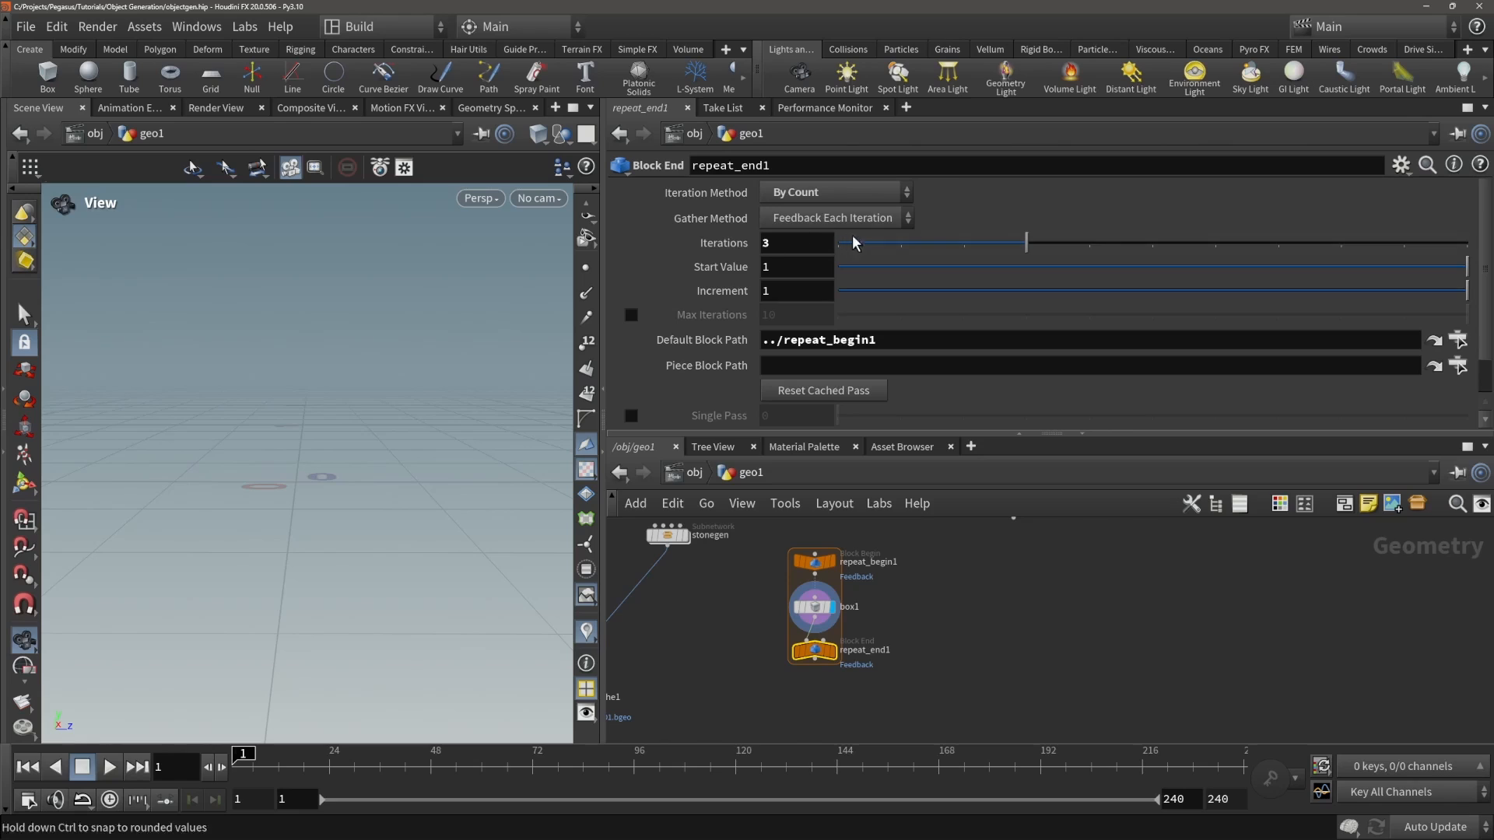
right_click(777, 244)
left_click(832, 460)
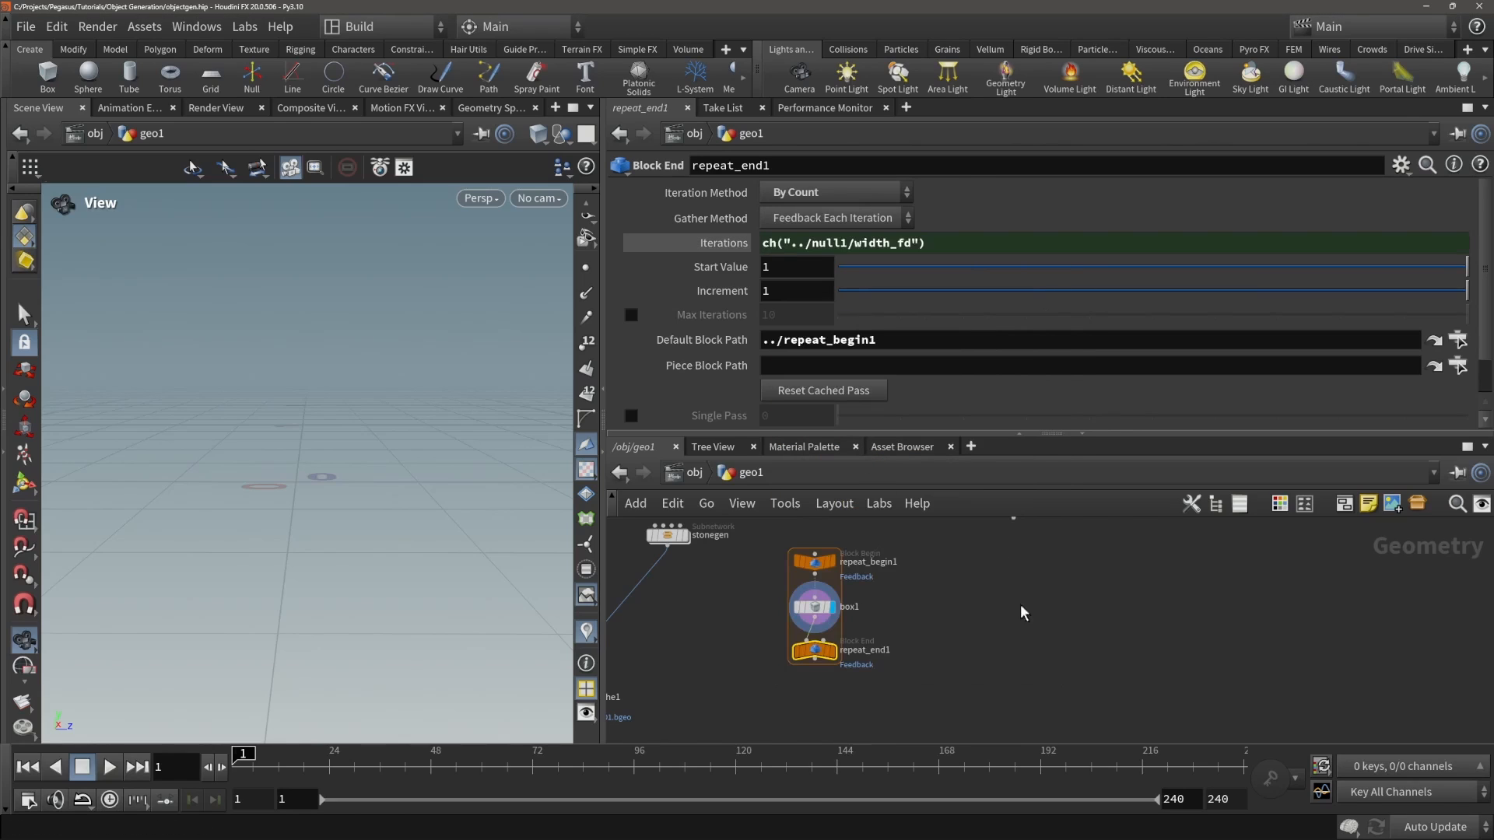
- Move box1 out of the loop and place it above as the input of repeat_begin1
mouse_move(973, 584)
middle_mouse_down()
mouse_move(981, 654)
mouse_move(963, 611)
middle_mouse_up()
left_click(983, 659)
middle_click_drag(799, 619, 800, 666)
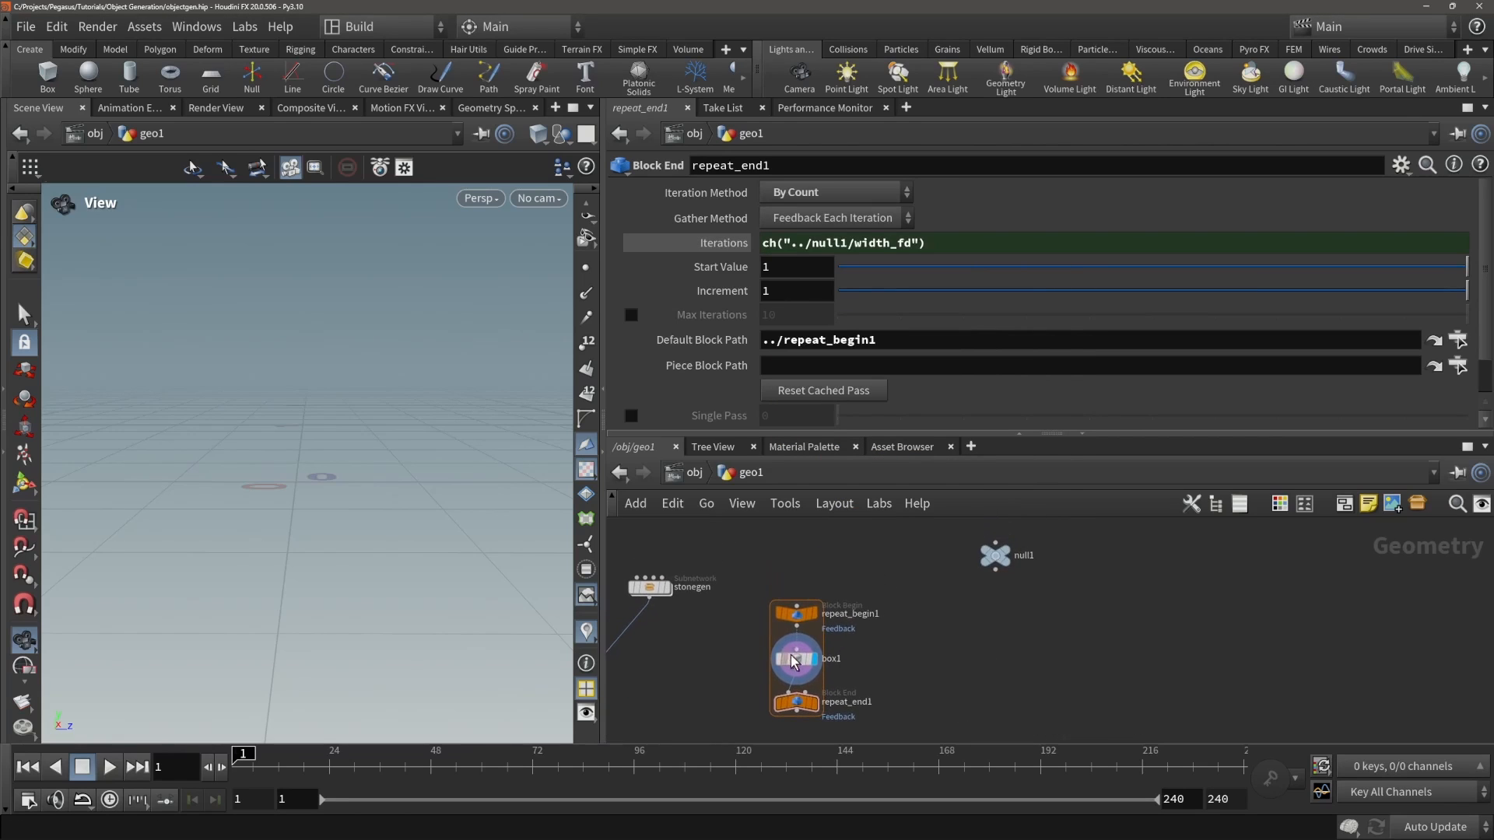
left_click_drag(800, 666, 795, 583)
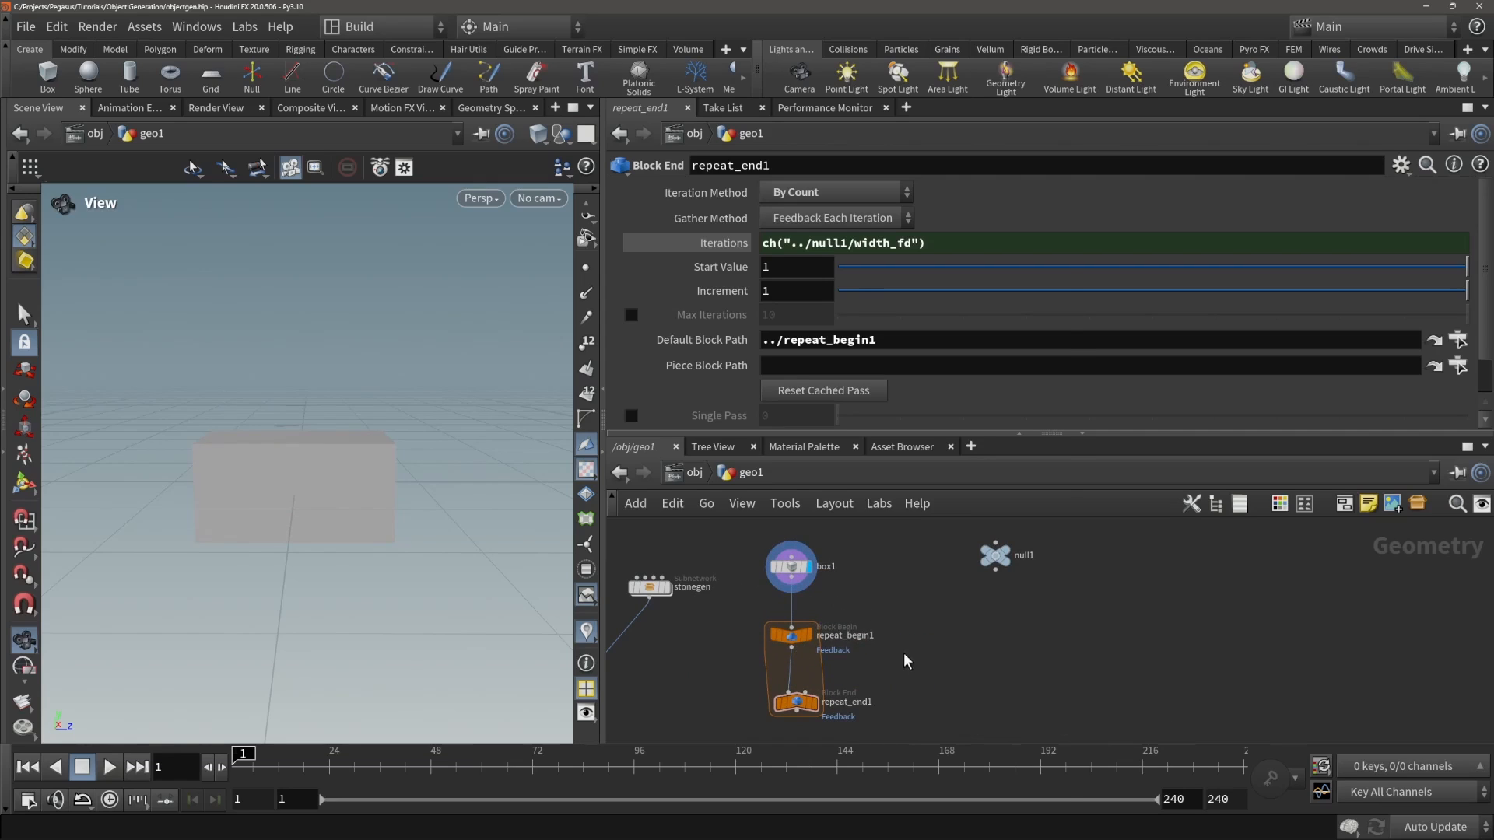
- Add a Transform node inside the loop between repeat_begin1 and repeat_end1
key("Tab")
type("tra")
key("Return")
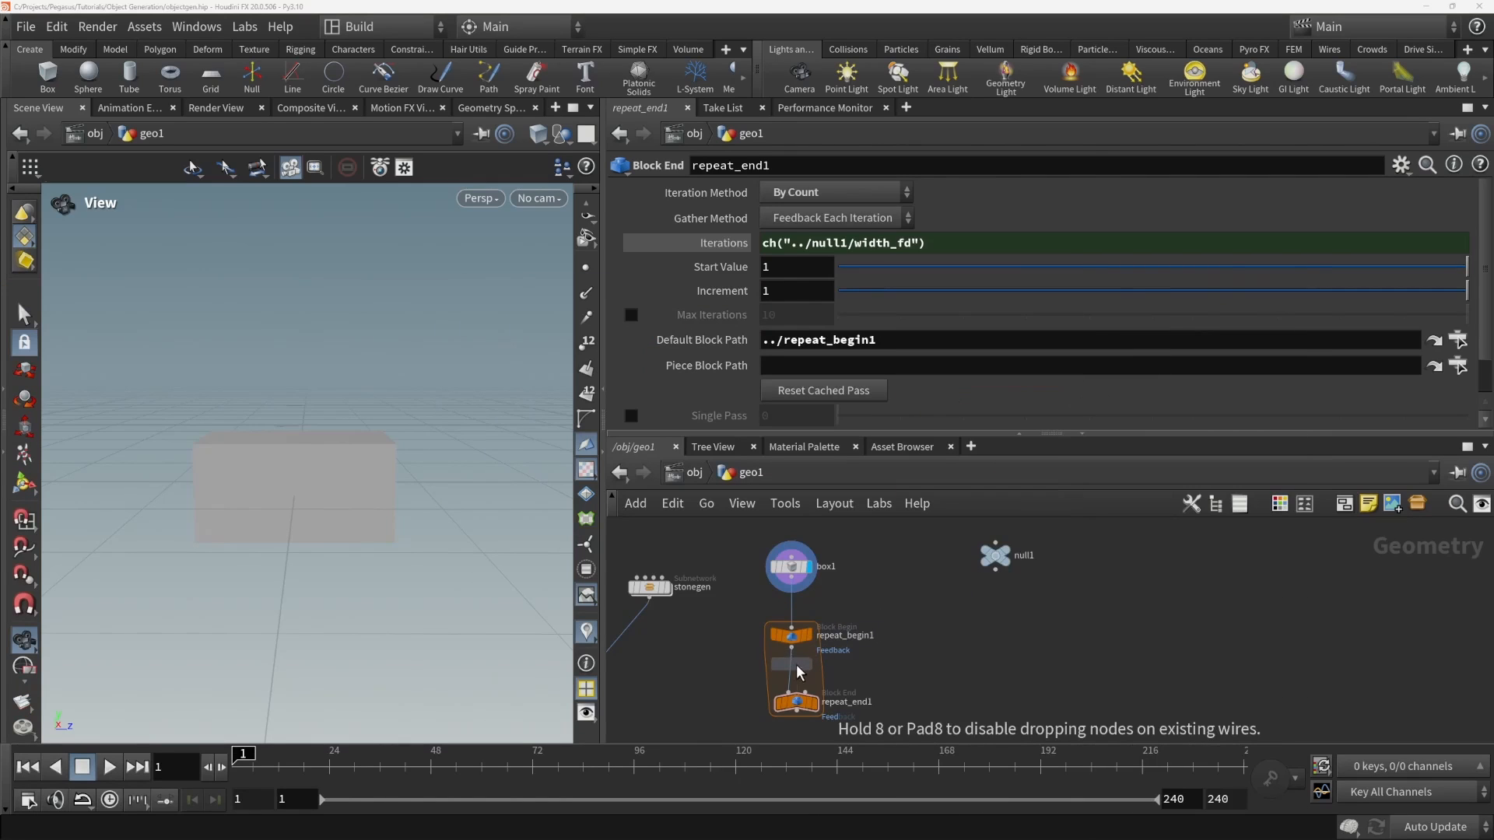
left_click(802, 684)
middle_click_drag(825, 693, 822, 649)
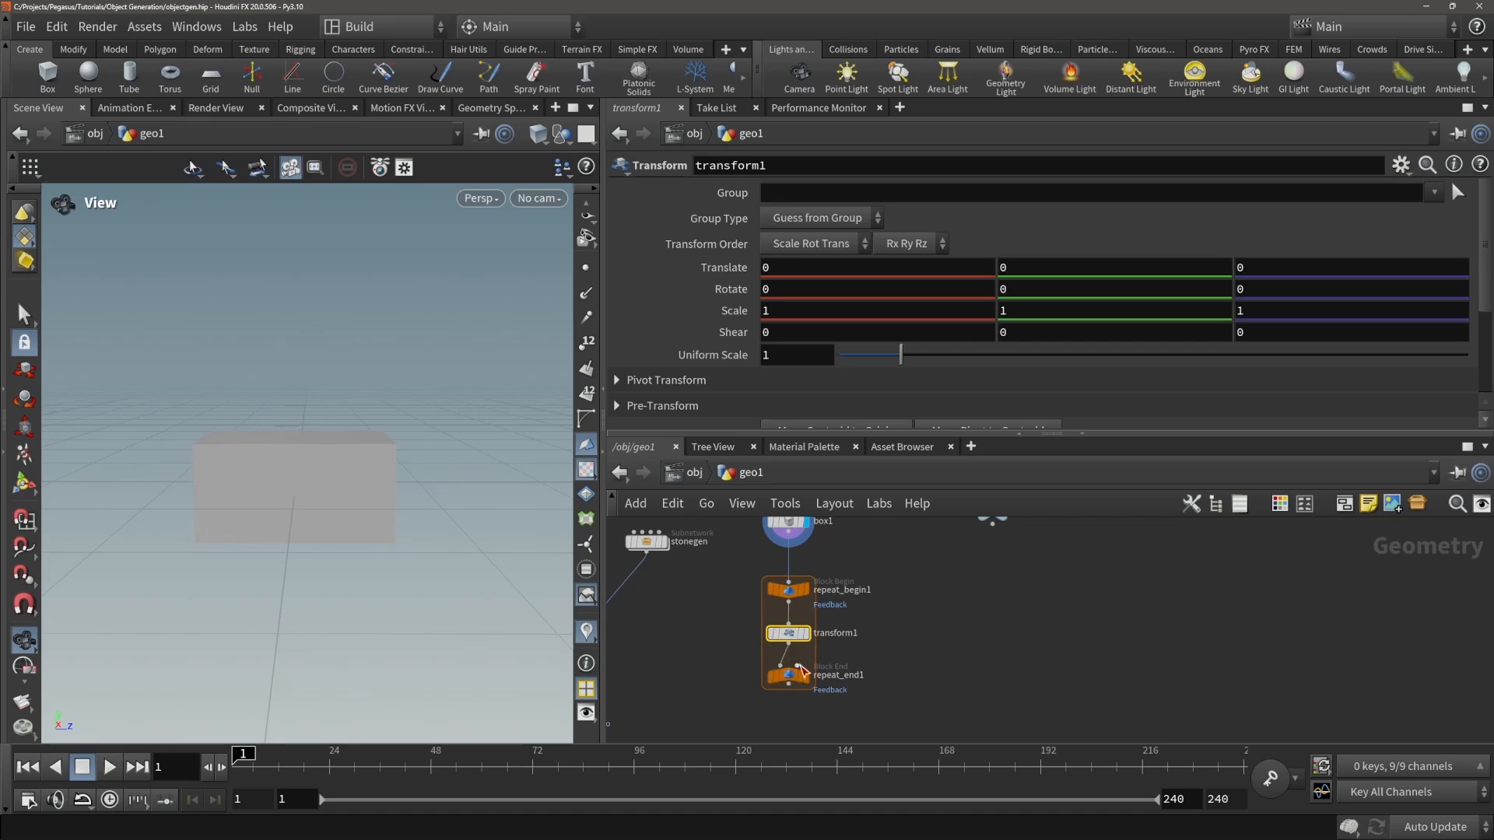
- Set box1's X and Y size to 1
middle_click_drag(837, 547, 844, 619)
left_click(796, 593)
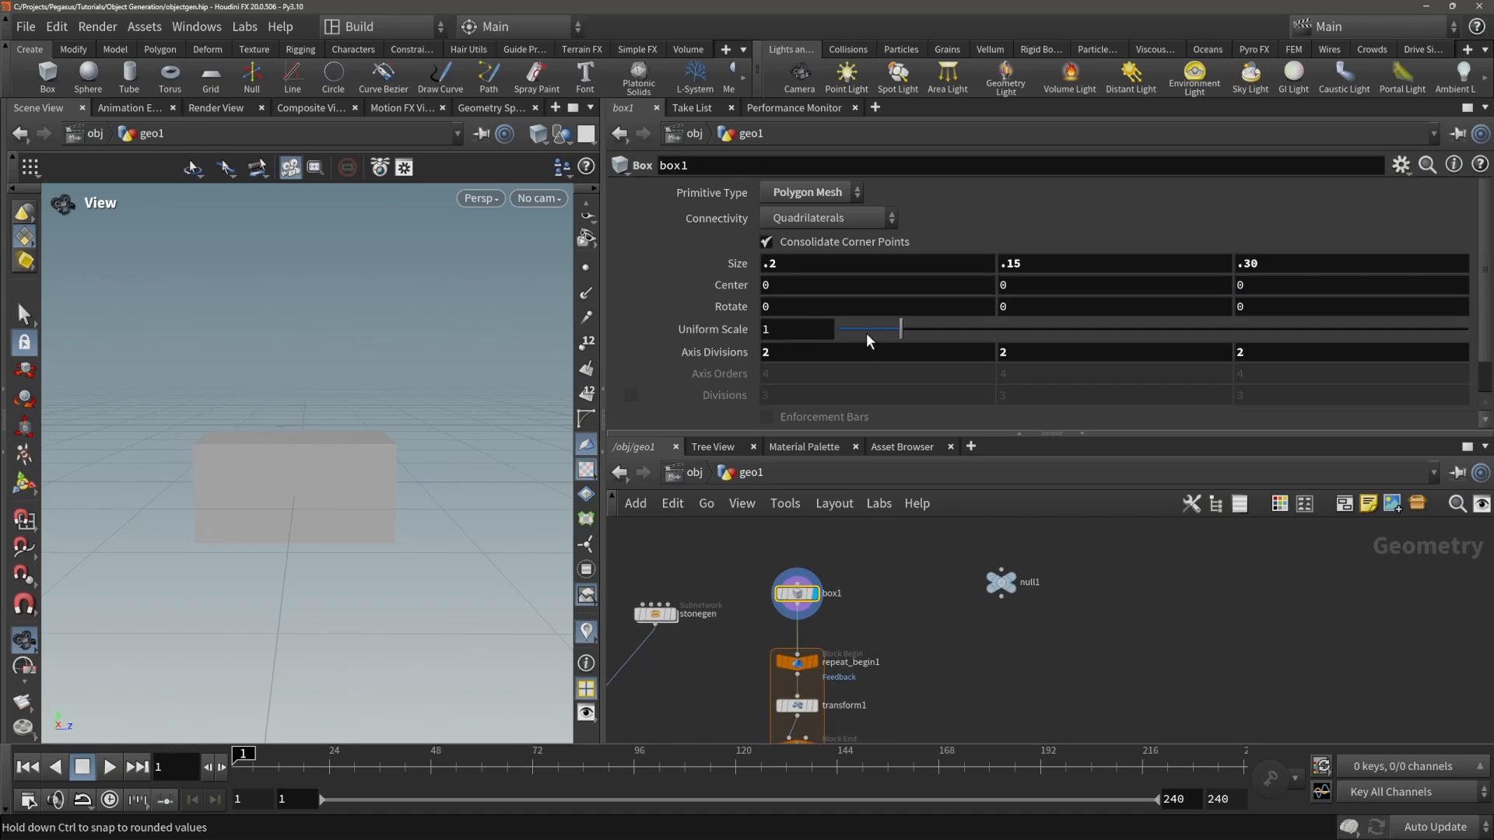
left_click(833, 264)
type("1")
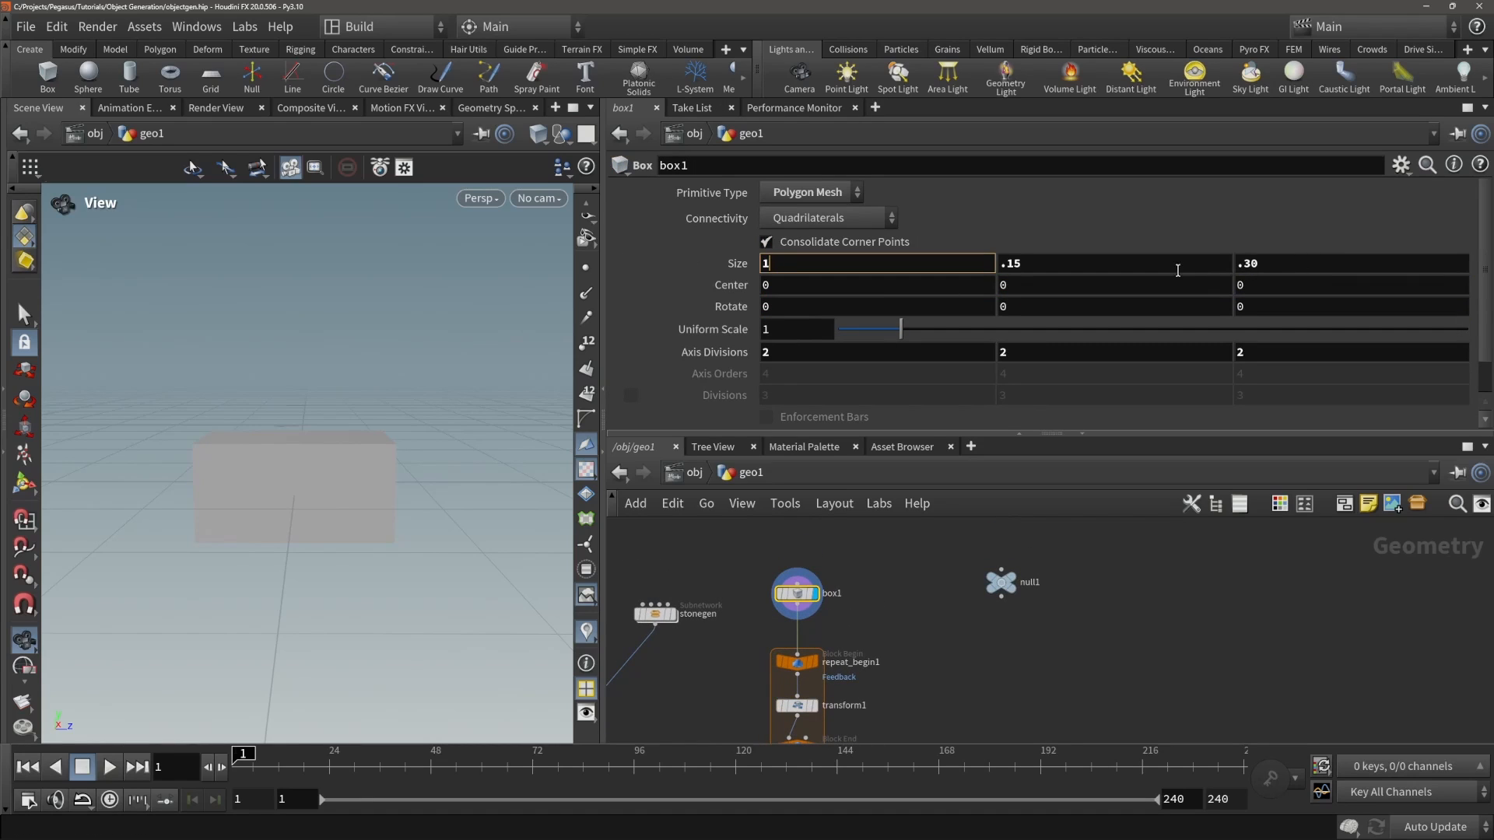
key("Tab")
type("1")
left_click(1030, 684)
scroll(451, 410, "down", 5)
- Set box1's Z size to 1
left_click_drag(293, 399, 373, 390)
left_click(1284, 265)
left_click_drag(1285, 265, 1202, 284)
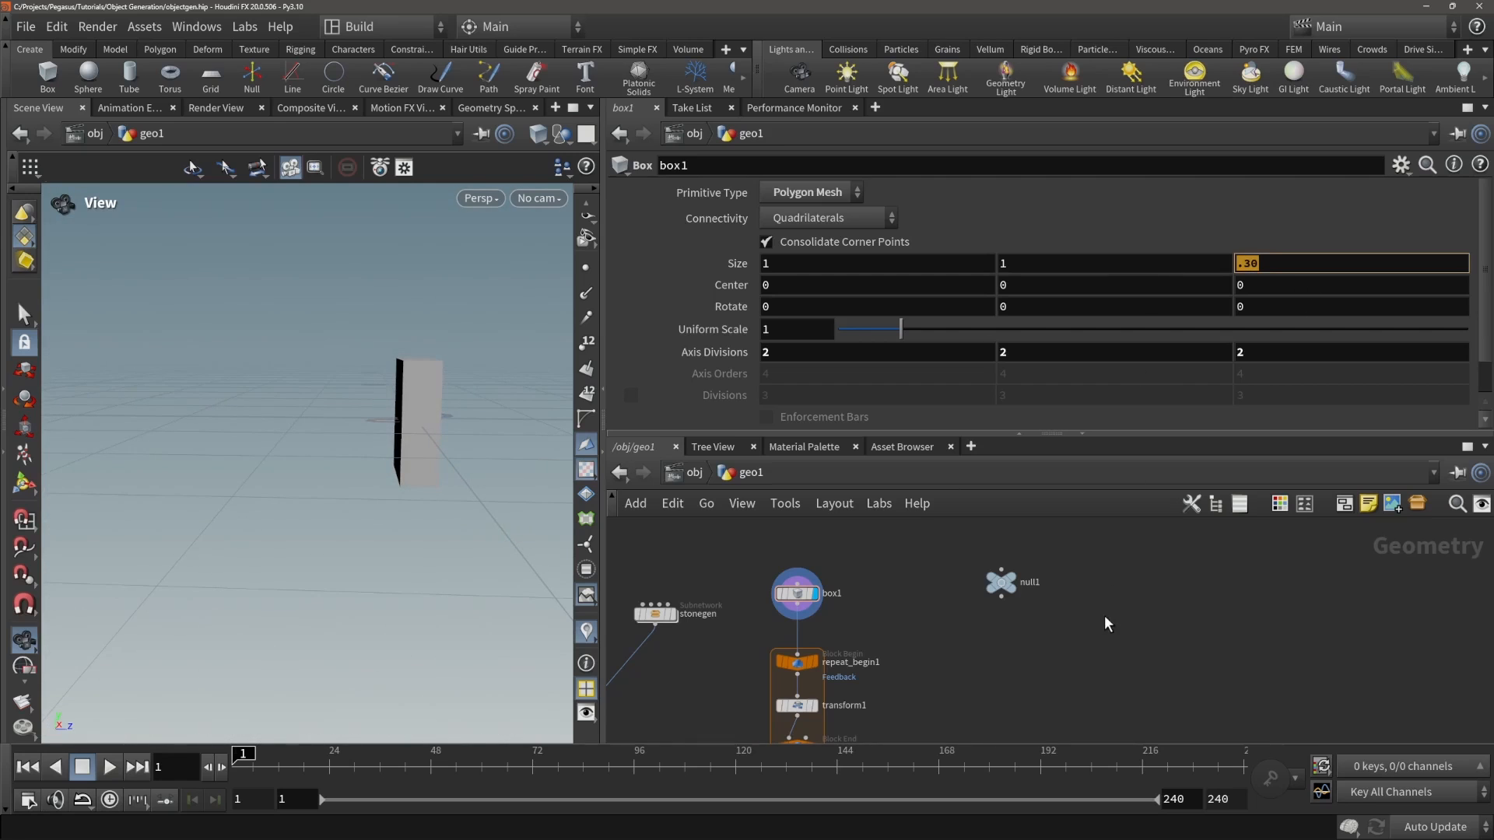
type("1")
left_click(1156, 657)
middle_click_drag(1156, 657, 1092, 560)
mouse_move(506, 389)
left_mouse_down()
mouse_move(476, 382)
mouse_move(523, 408)
left_mouse_up()
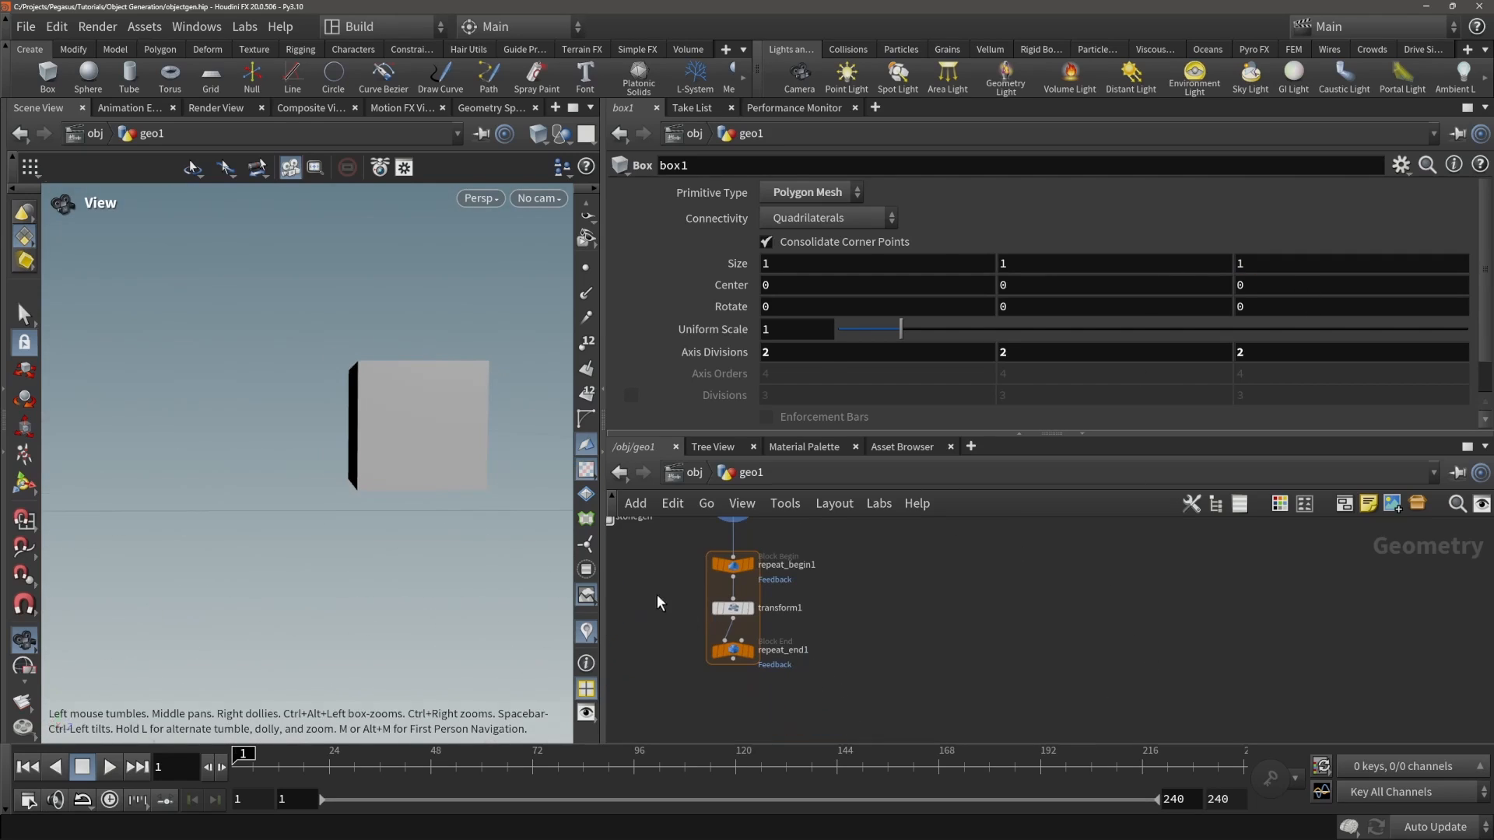
- Paste the copied width parameter of null1 as a relative reference into transform1's X scale
left_click(727, 608)
left_click_drag(533, 487, 488, 440)
middle_click_drag(818, 586, 885, 616)
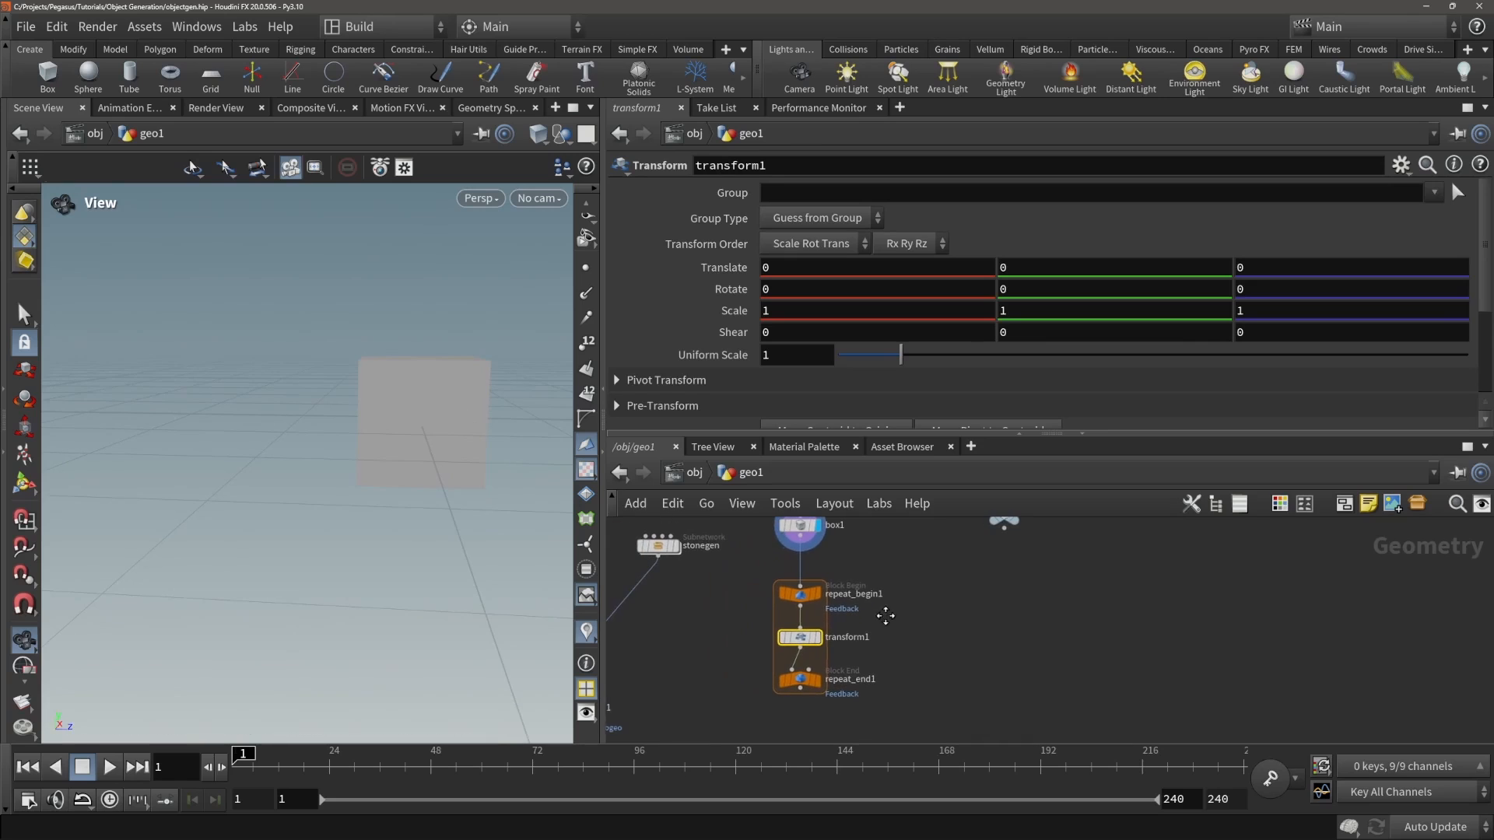
left_click_drag(536, 426, 486, 391)
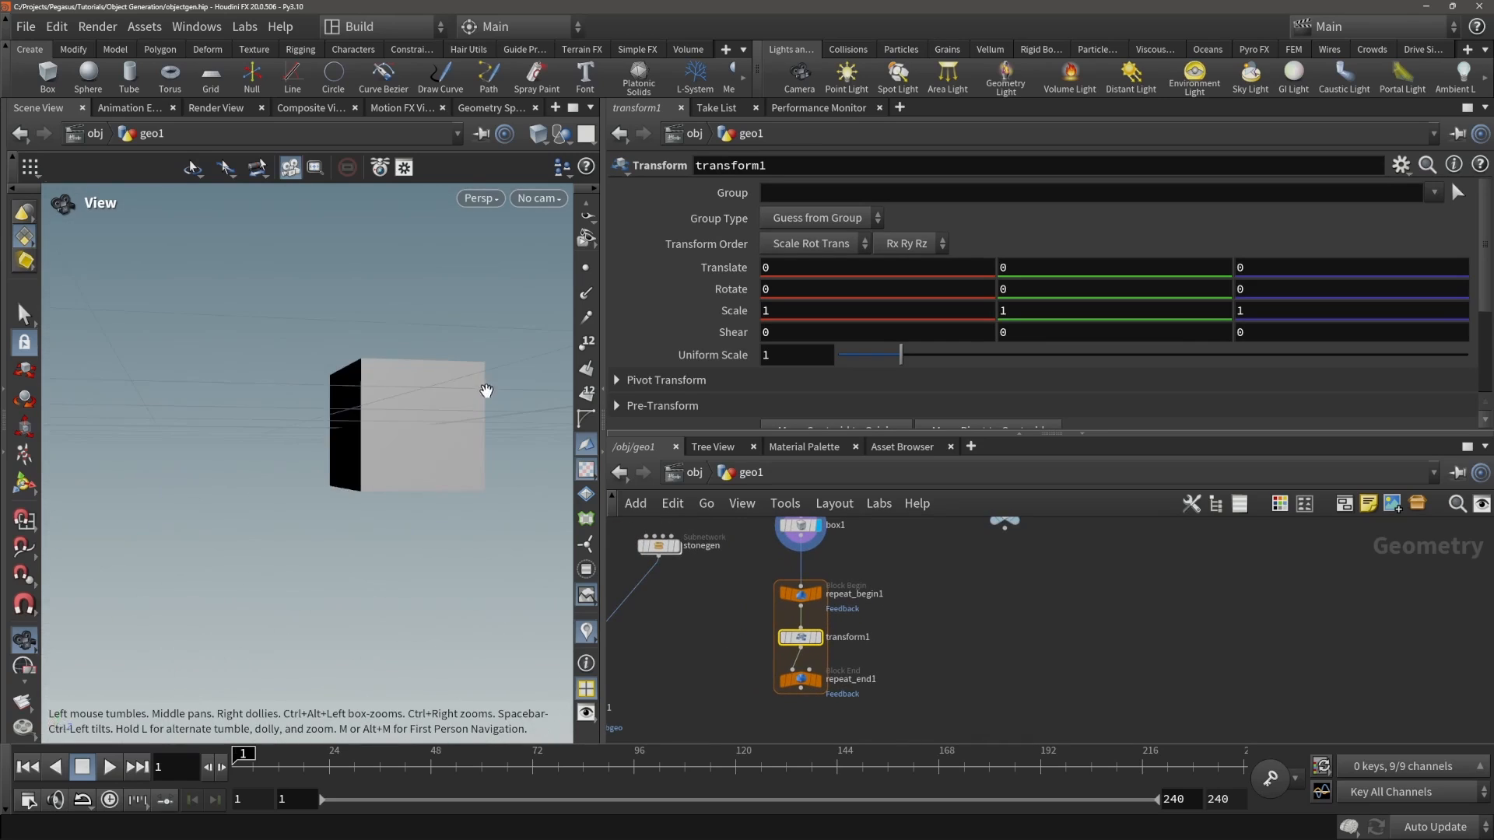
middle_click_drag(486, 391, 334, 394)
left_click_drag(334, 394, 334, 427)
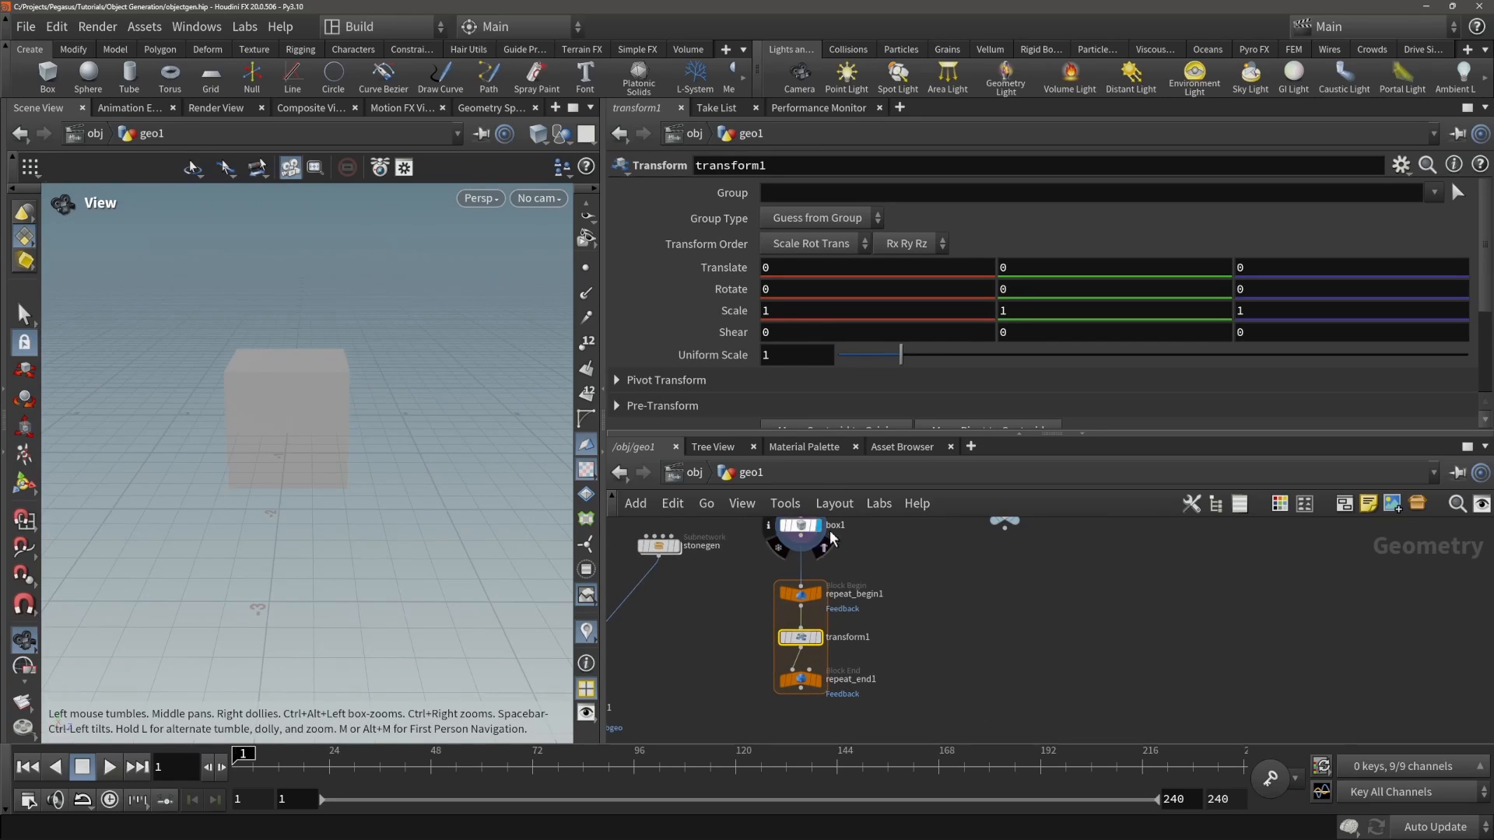
right_click(785, 312)
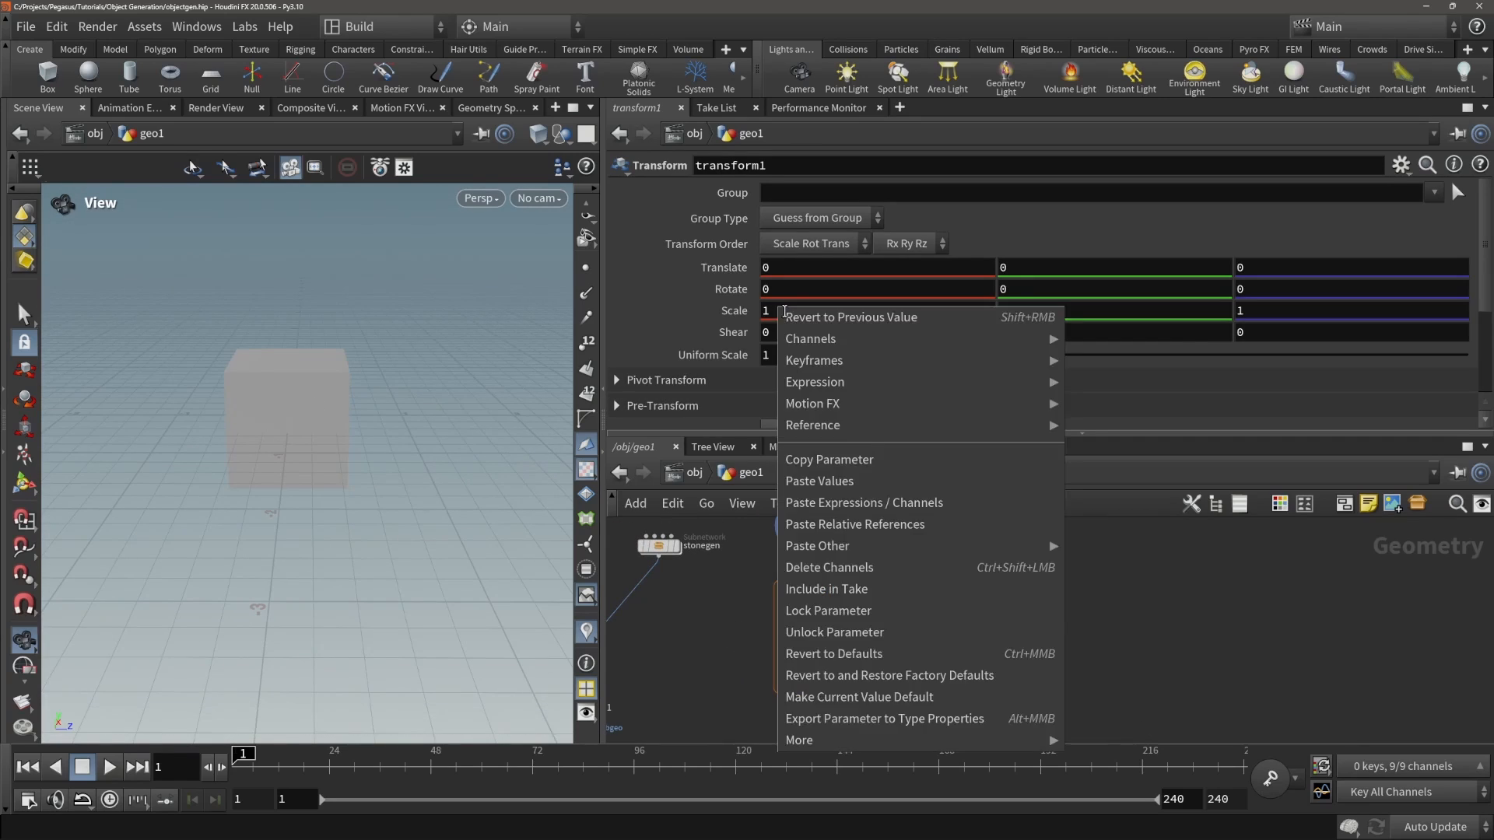
left_click(886, 523)
- Change transform1's X scale expression to ch("../null1/width_1") and display transform1 in the viewport
left_click(944, 310)
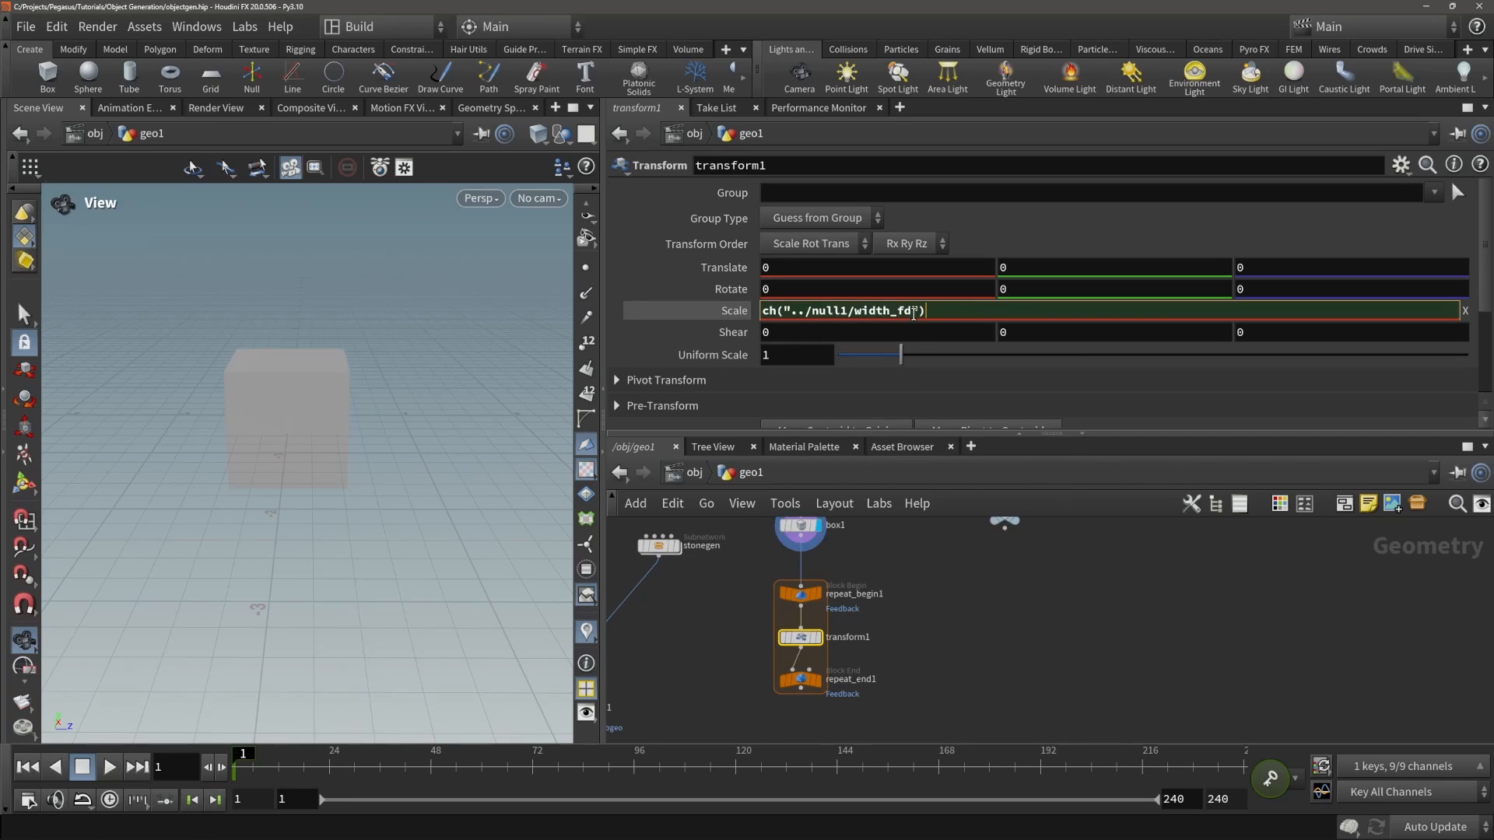
key("BackSpace")
key("BackSpace")
type("1")
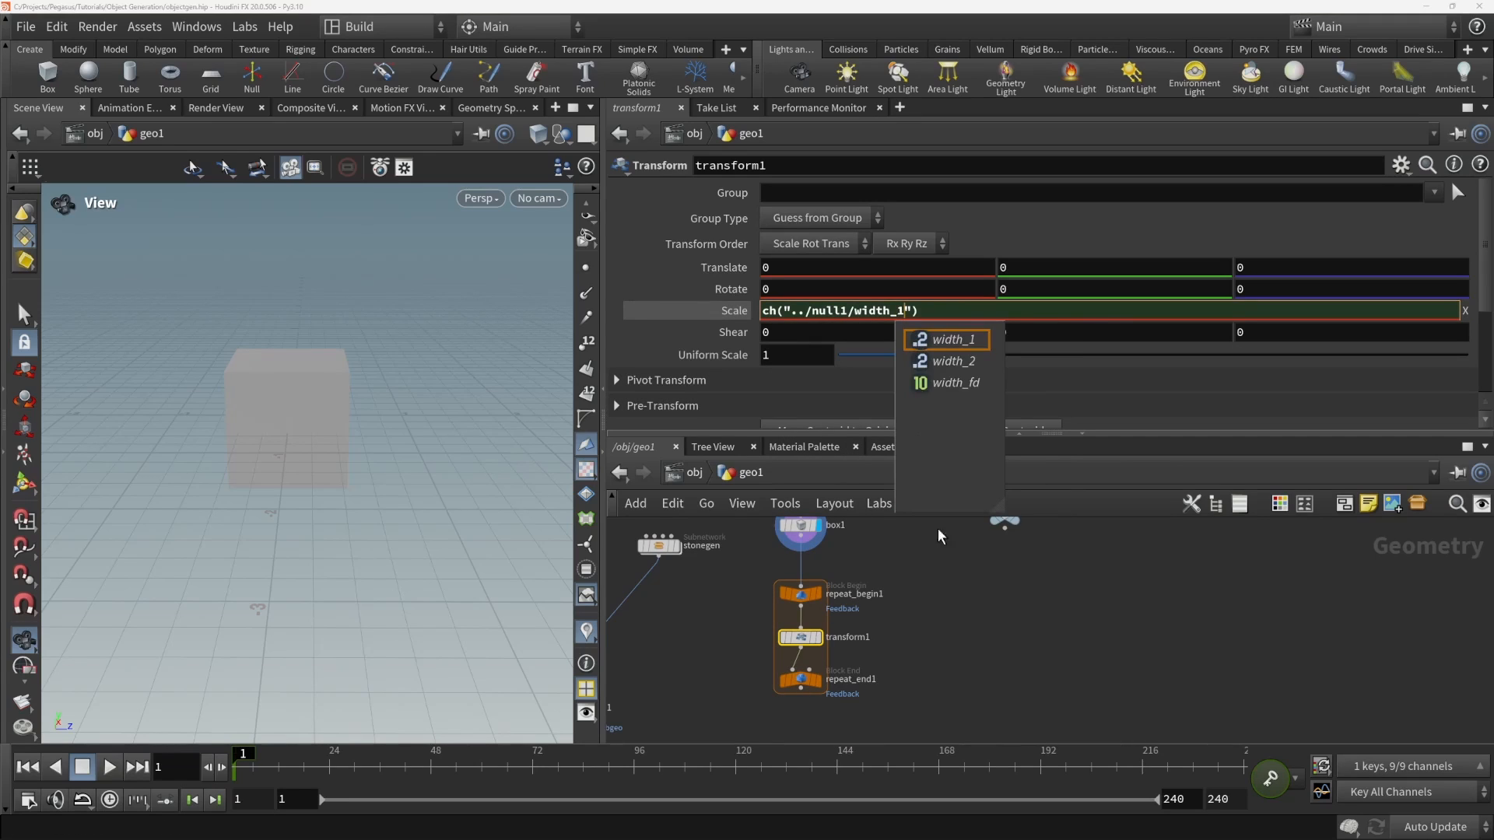
key("Return")
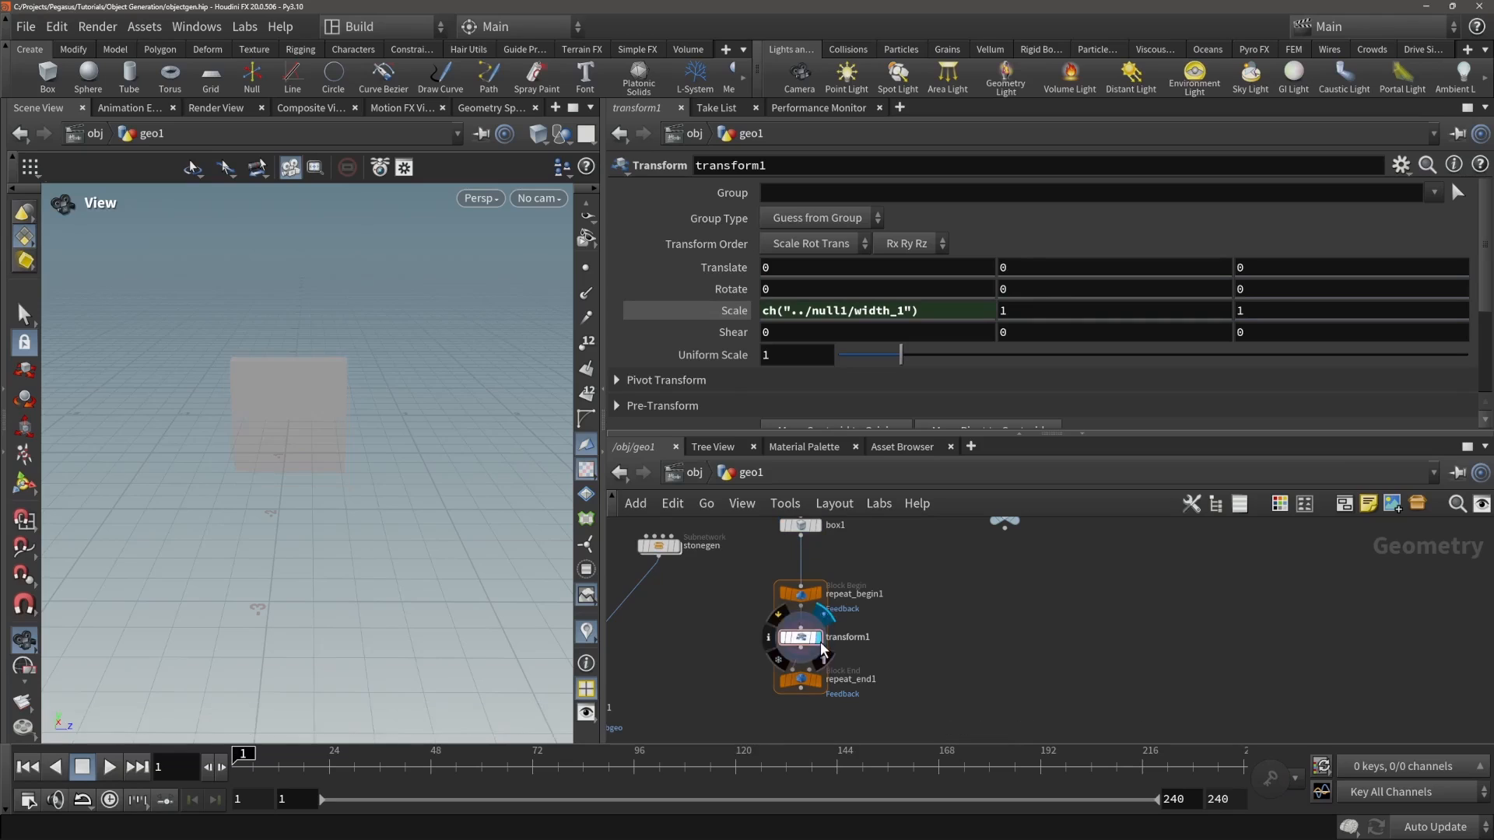
left_click_drag(442, 410, 400, 422)
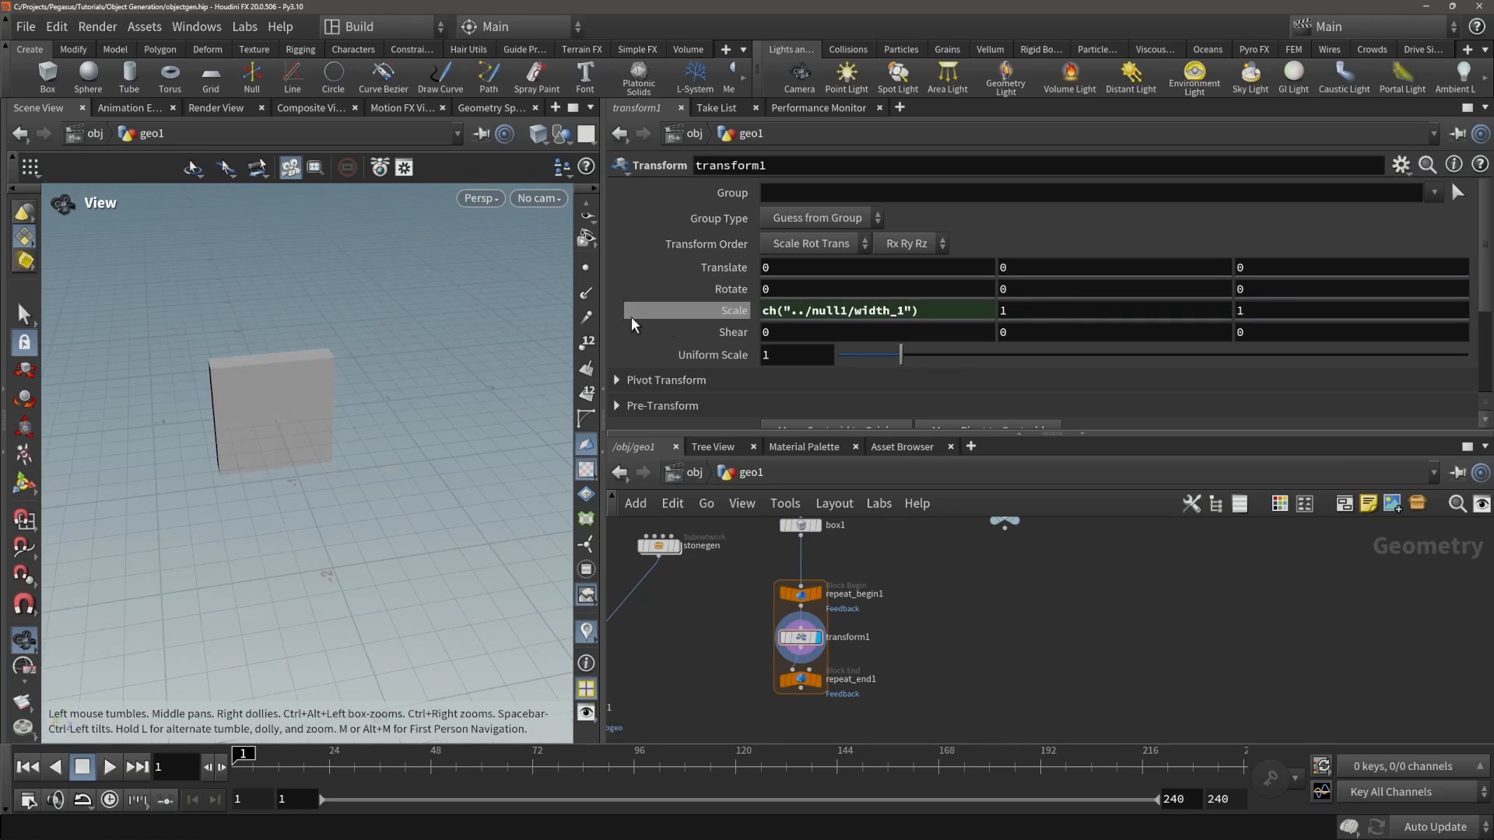
- Create a metadata import node from repeat_begin1 and move repeat_end1 further down the network
left_click_drag(335, 308, 392, 428)
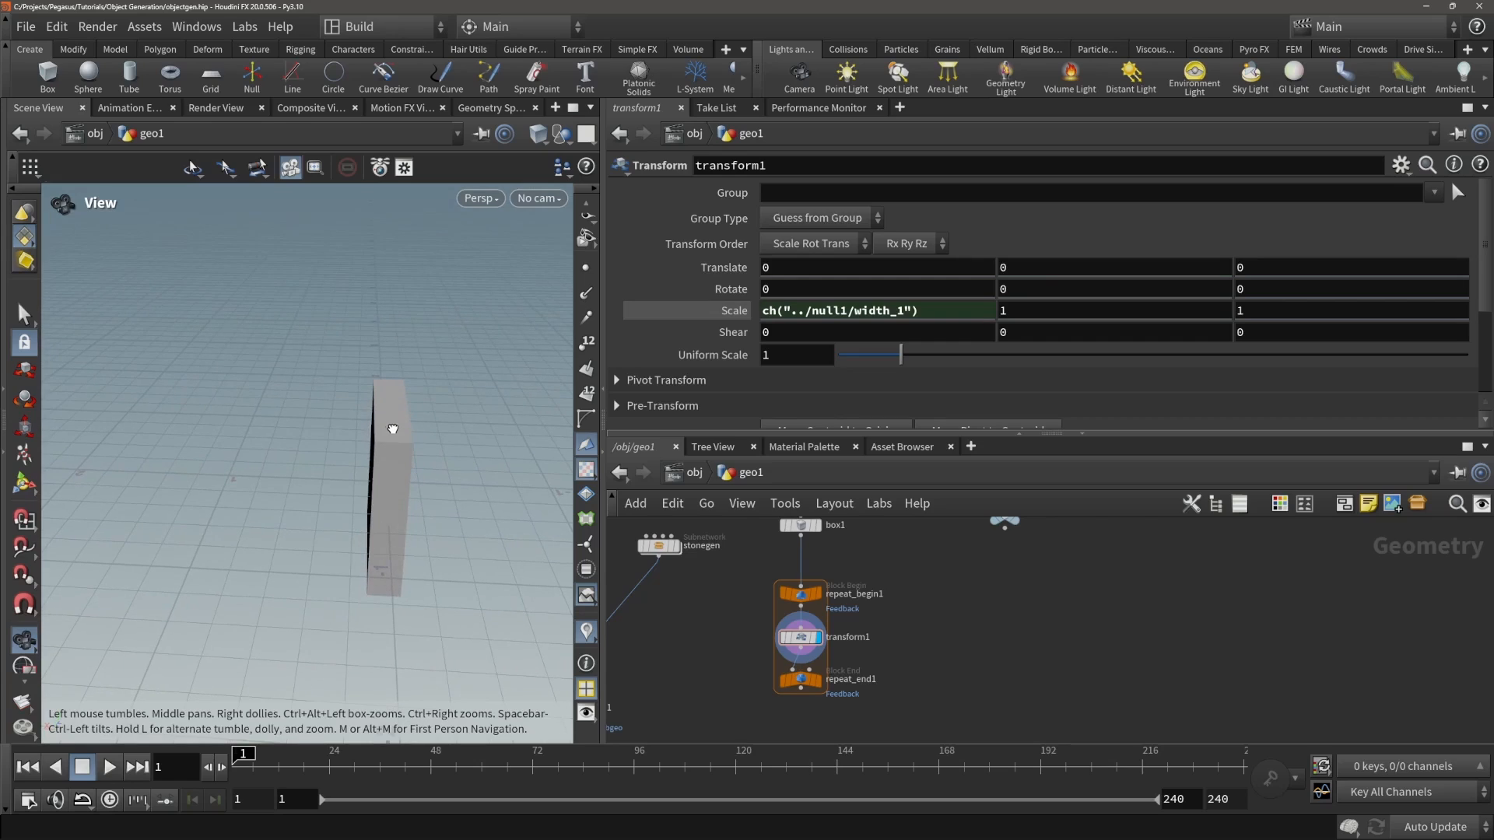
left_click(904, 312)
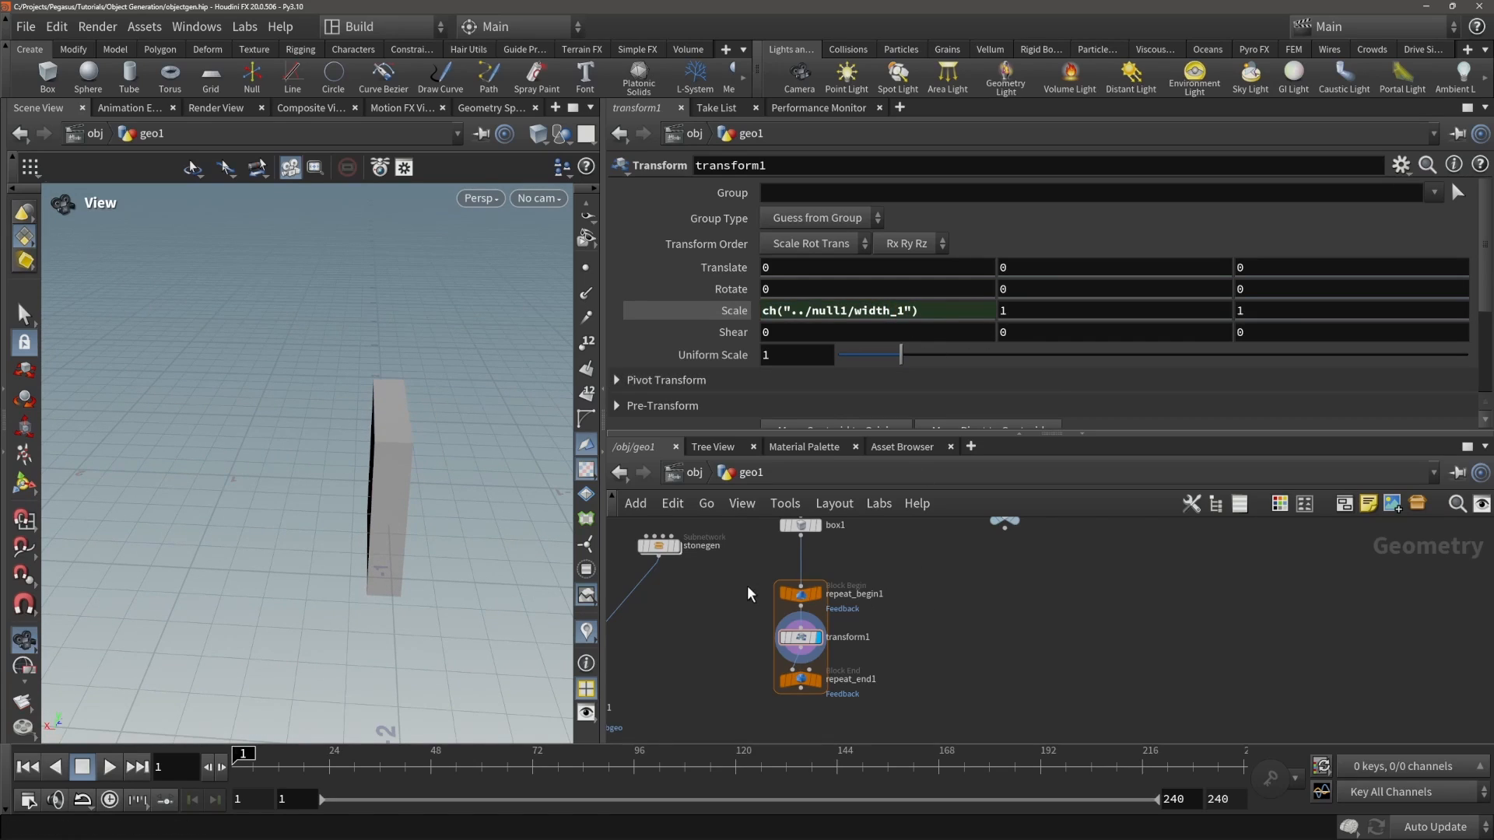
left_click(801, 593)
left_click(814, 268)
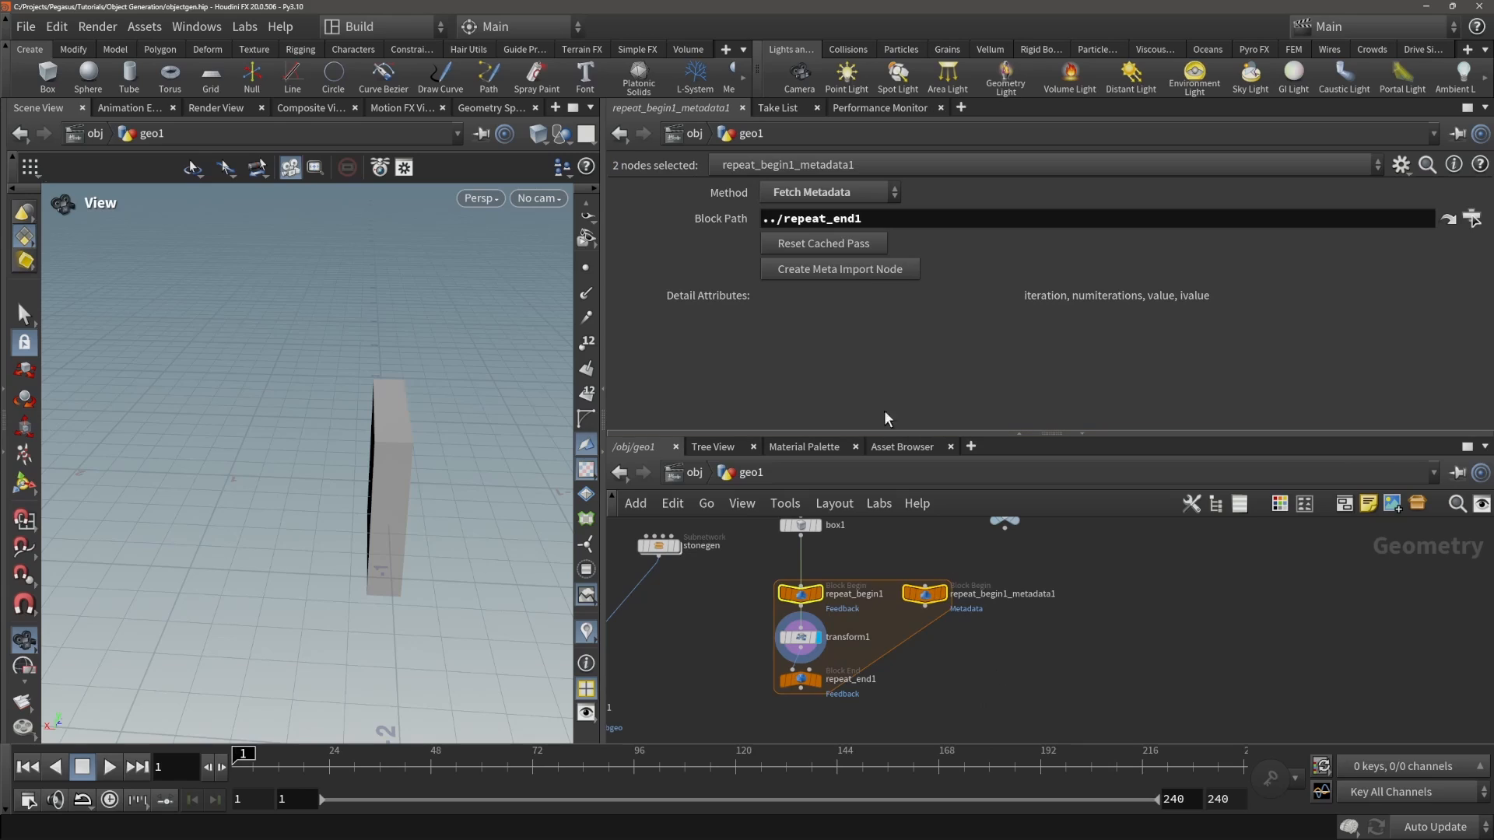
left_click(925, 593)
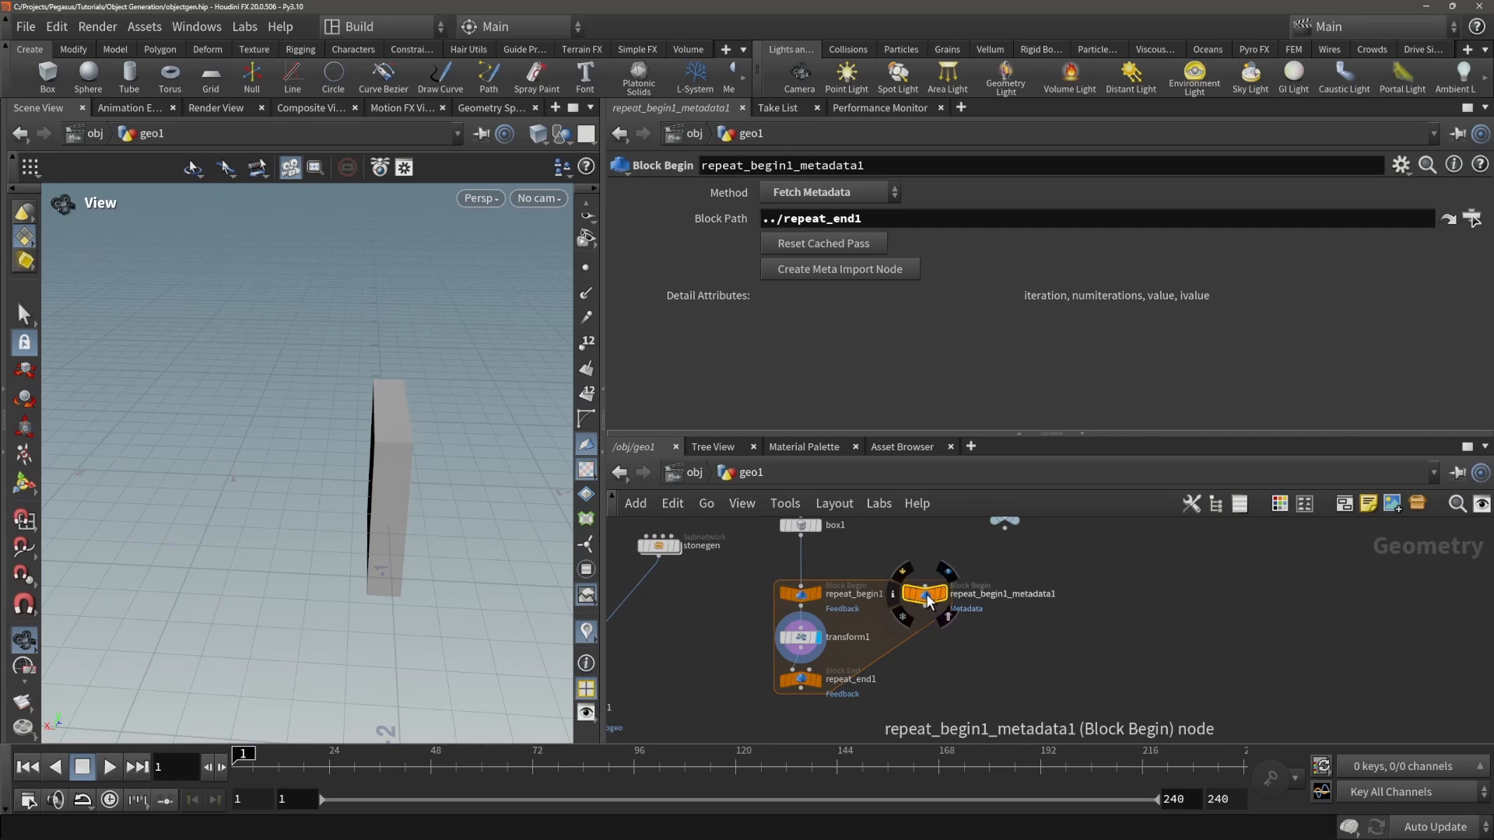
middle_click(927, 599)
left_click_drag(809, 681, 811, 726)
middle_click_drag(946, 664, 940, 625)
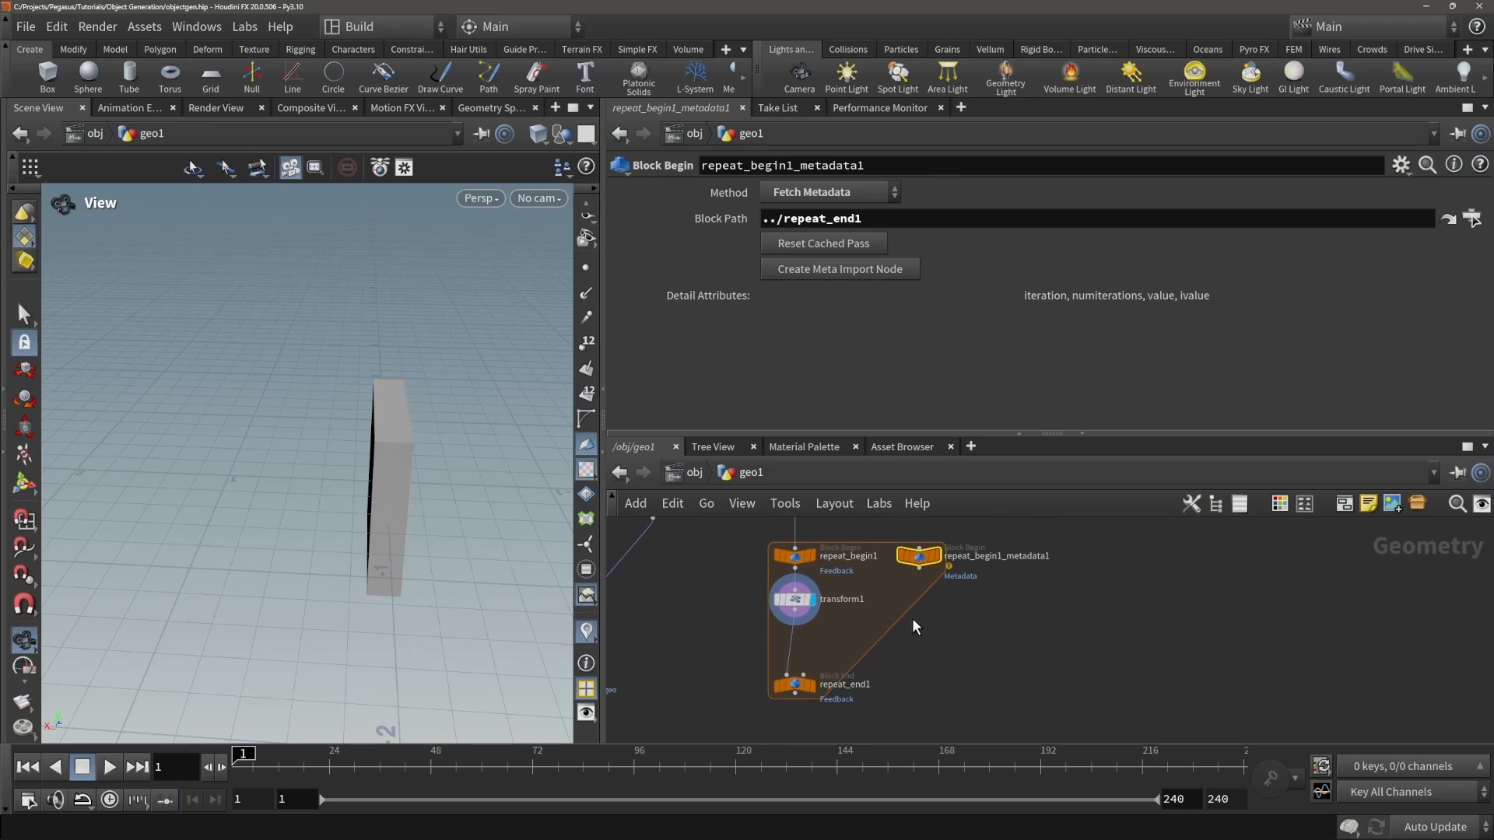
- Cut transform1's X scale expression back to ch("../null1/width_", dropping the fixed index 1 and the closing parenthesis
left_click(799, 600)
left_click(899, 310)
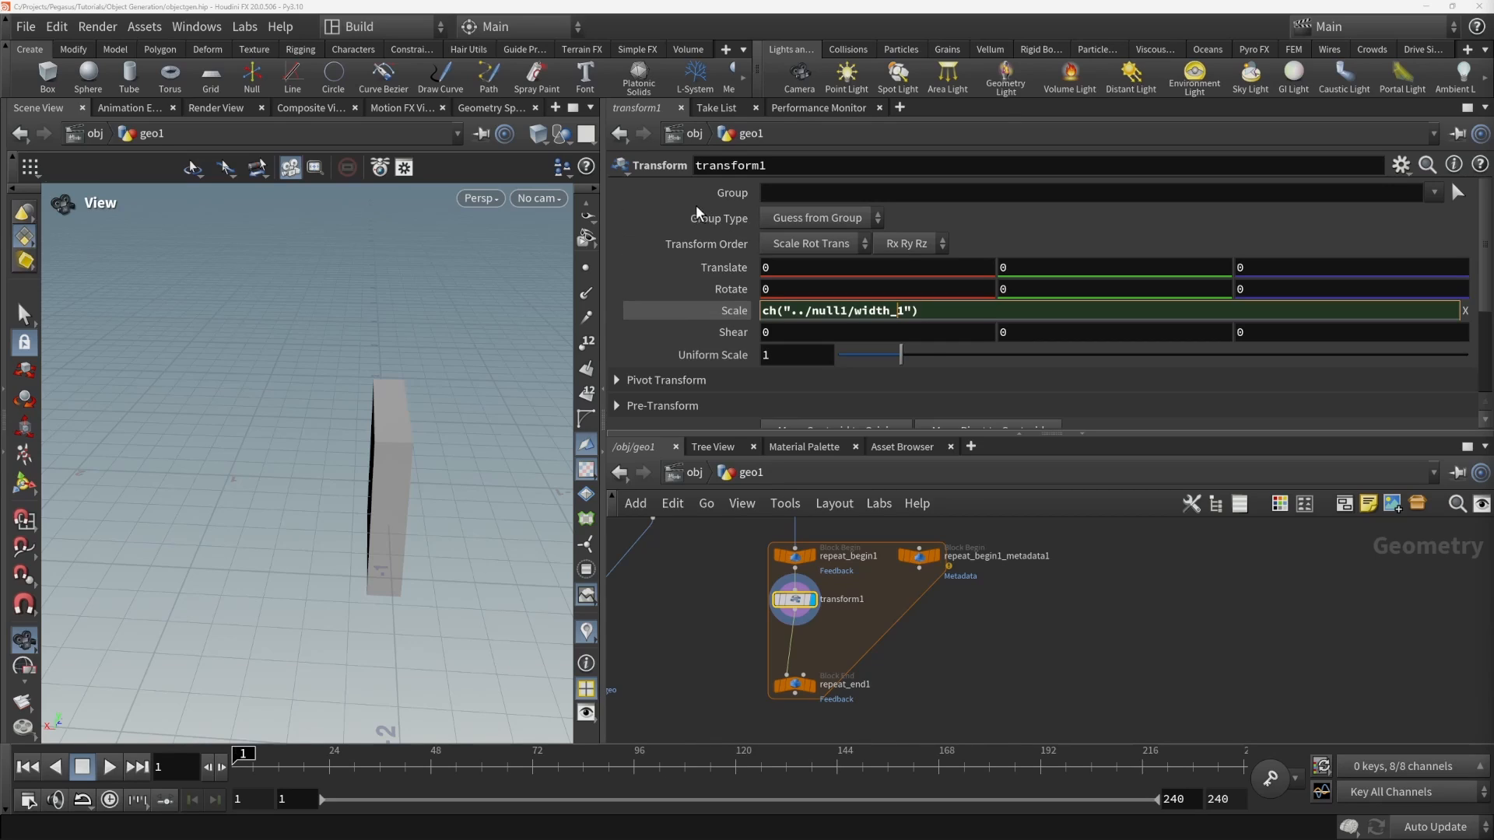
left_click(938, 319)
key("BackSpace")
key("BackSpace")
key("BackSpace")
key("BackSpace")
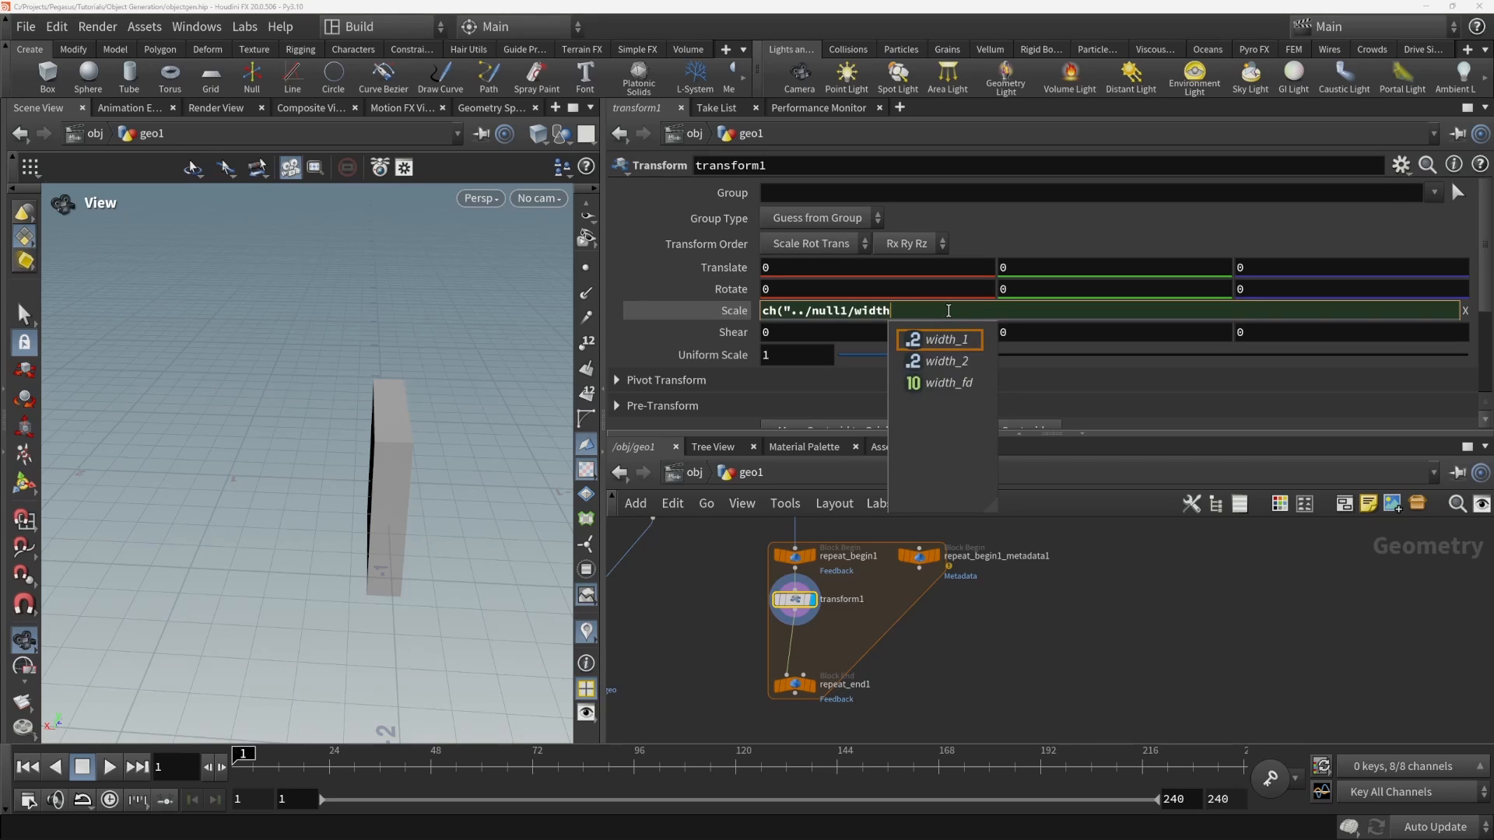
type("\"")
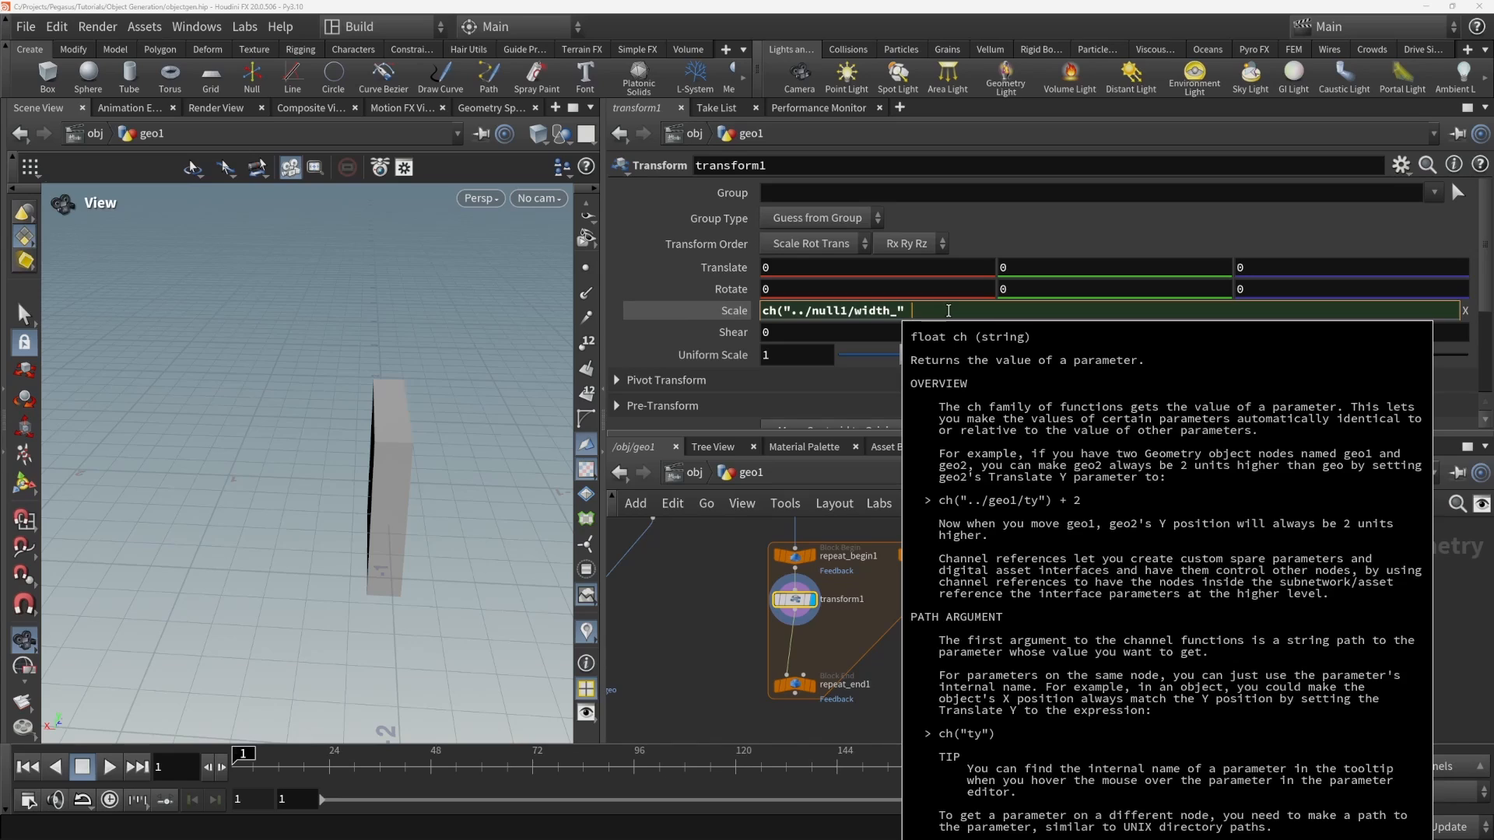
- Append (detail("../repeat_begin1_metadata1", "iteration", 0)) to the X scale expression and evaluate it
type(" (detai")
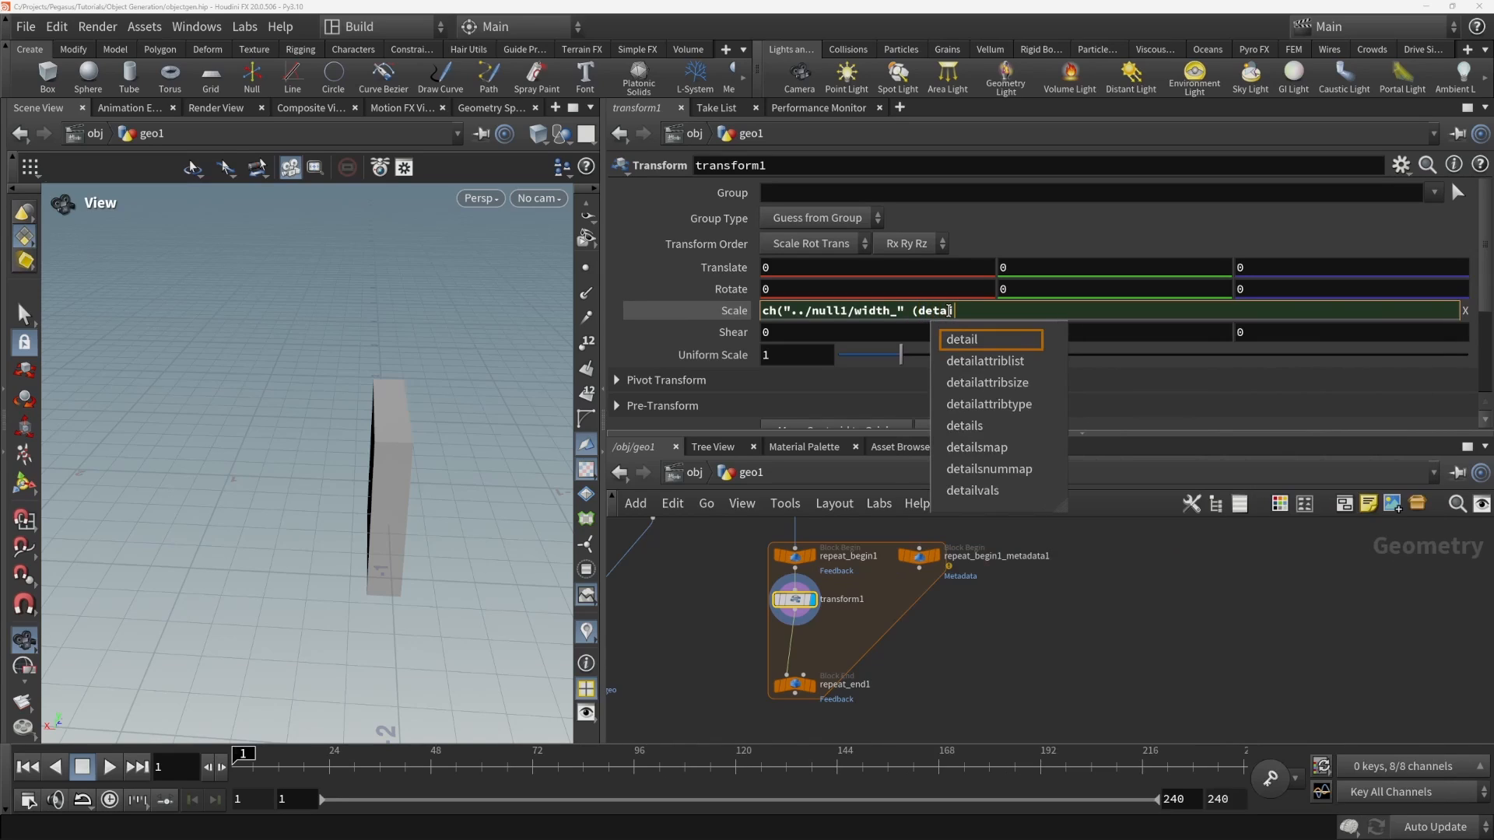
type("l(")
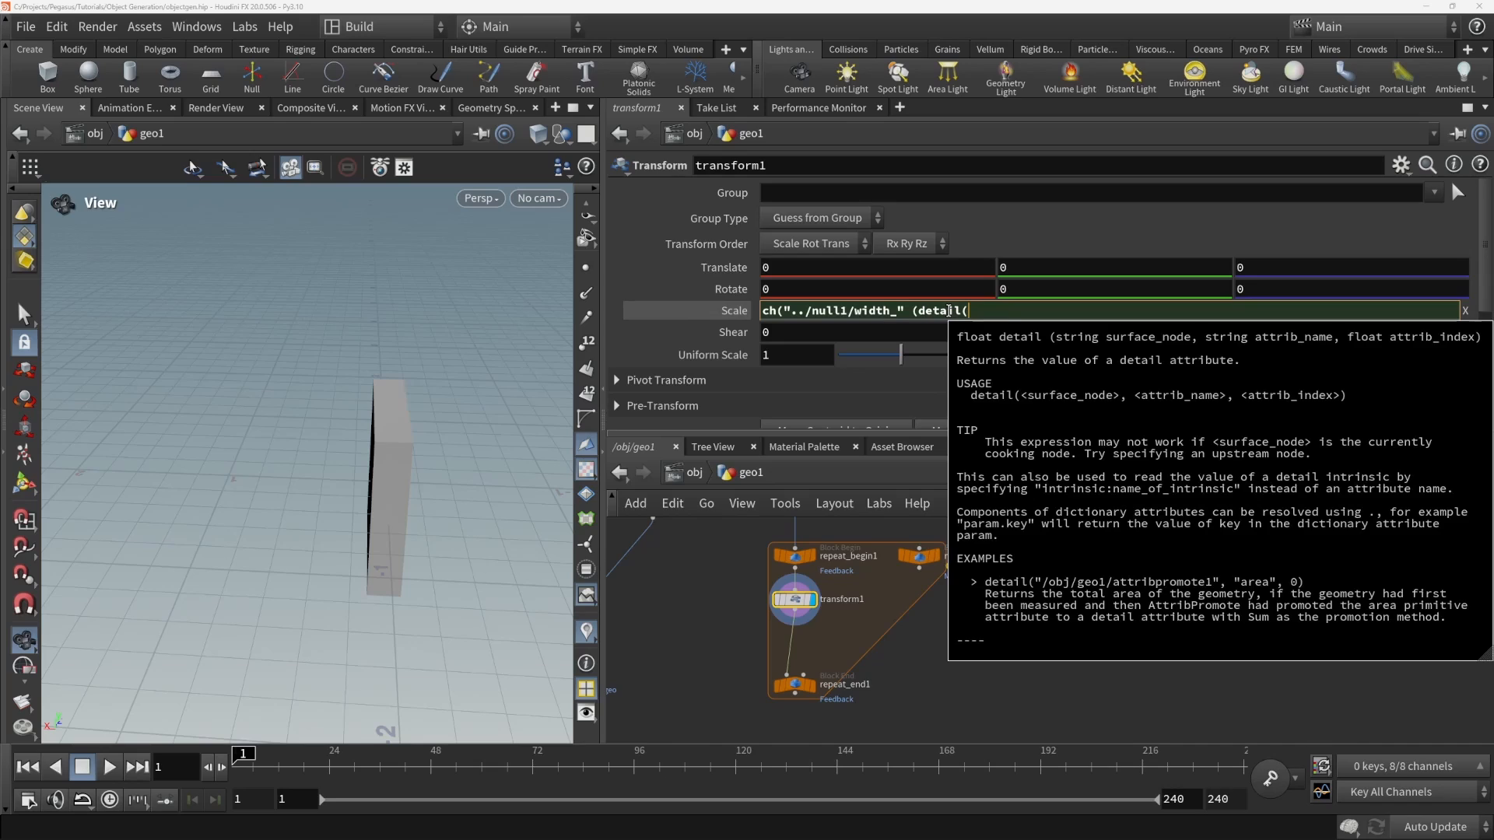
type("\"../repea")
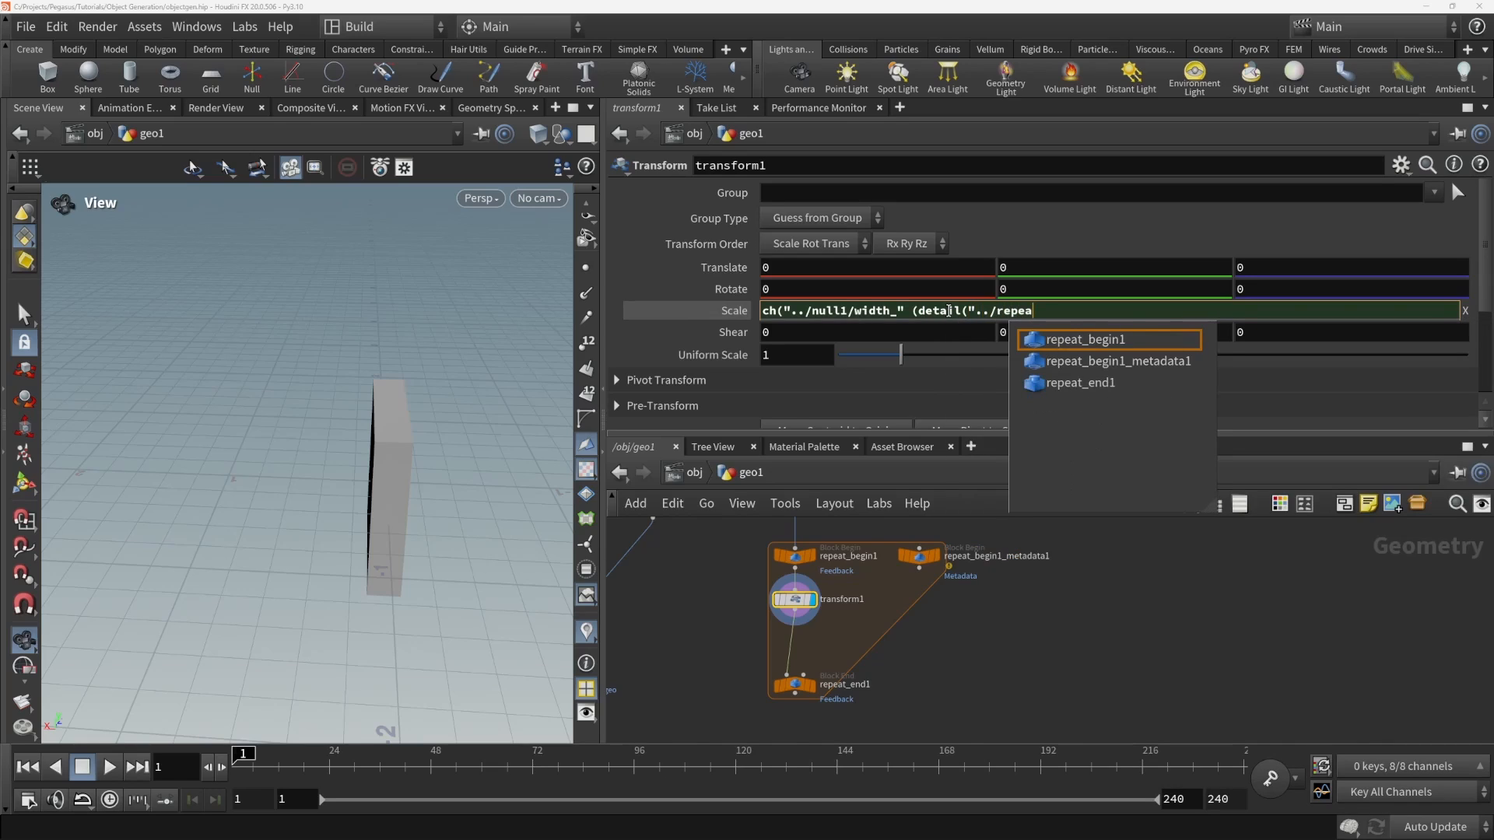
key("Down")
key("Down")
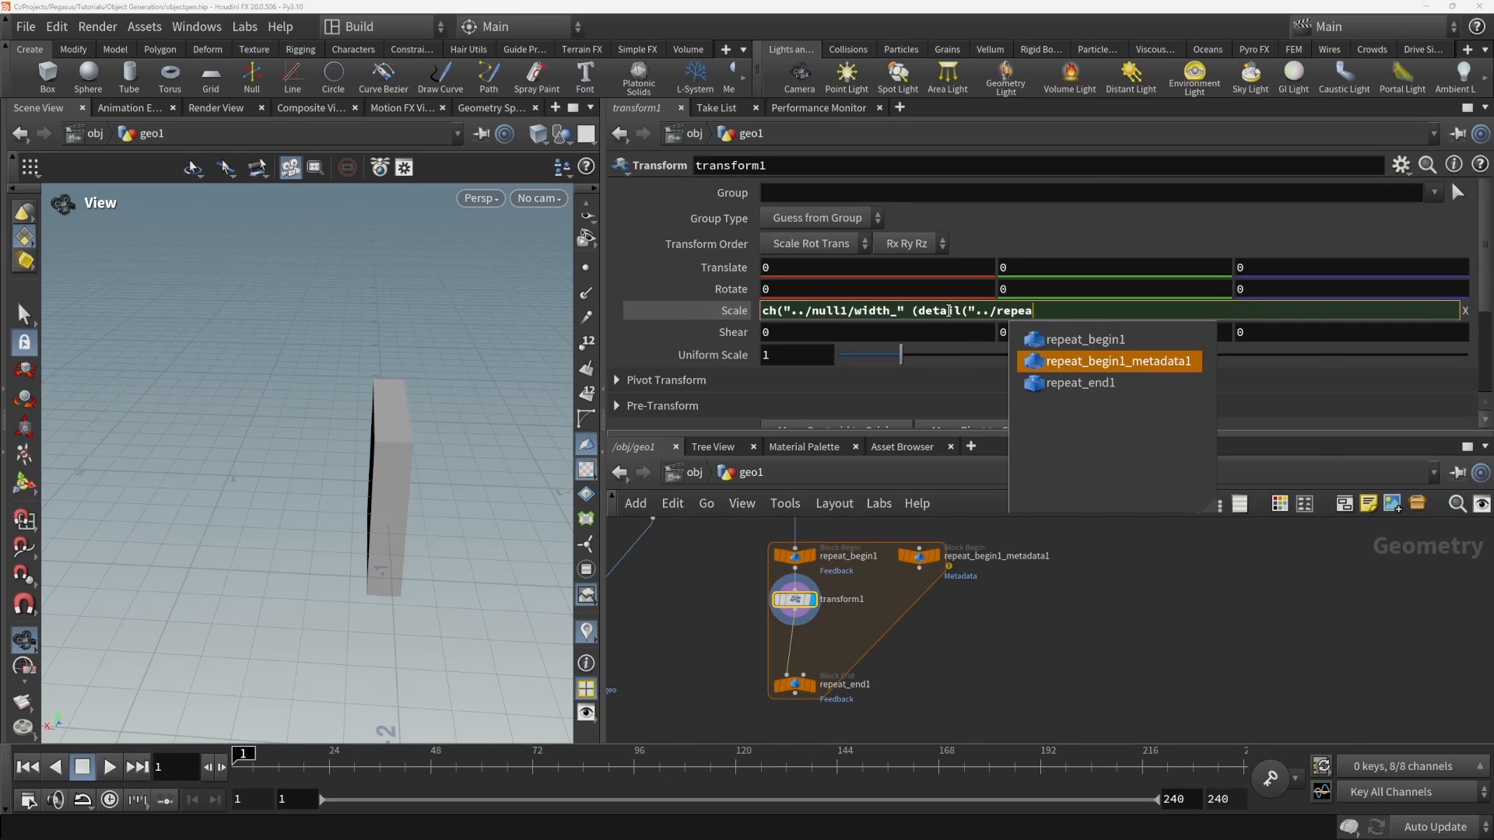
key("Return")
key("BackSpace")
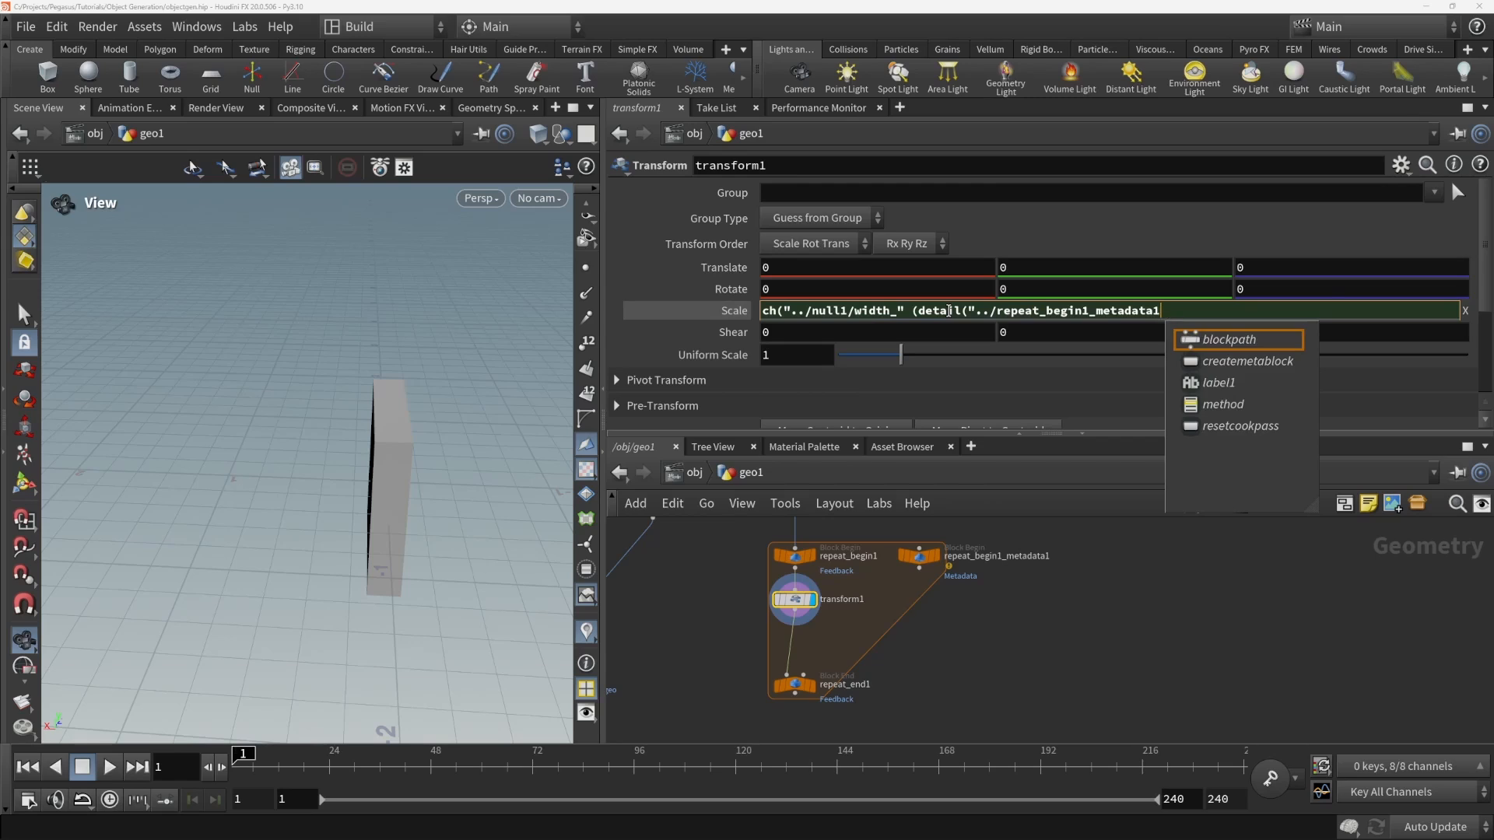
type("\",")
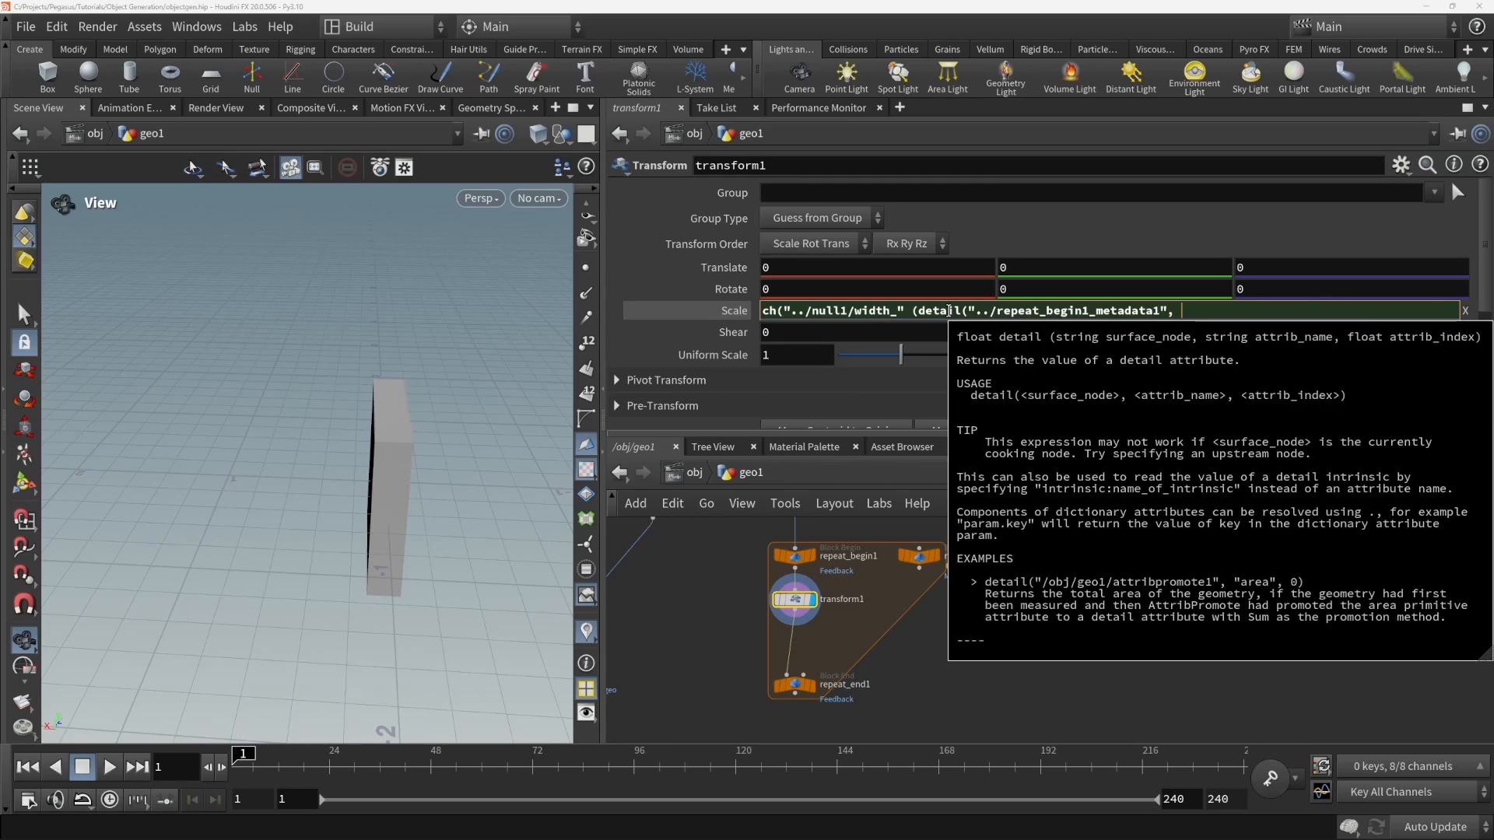
type(" \"iteration")
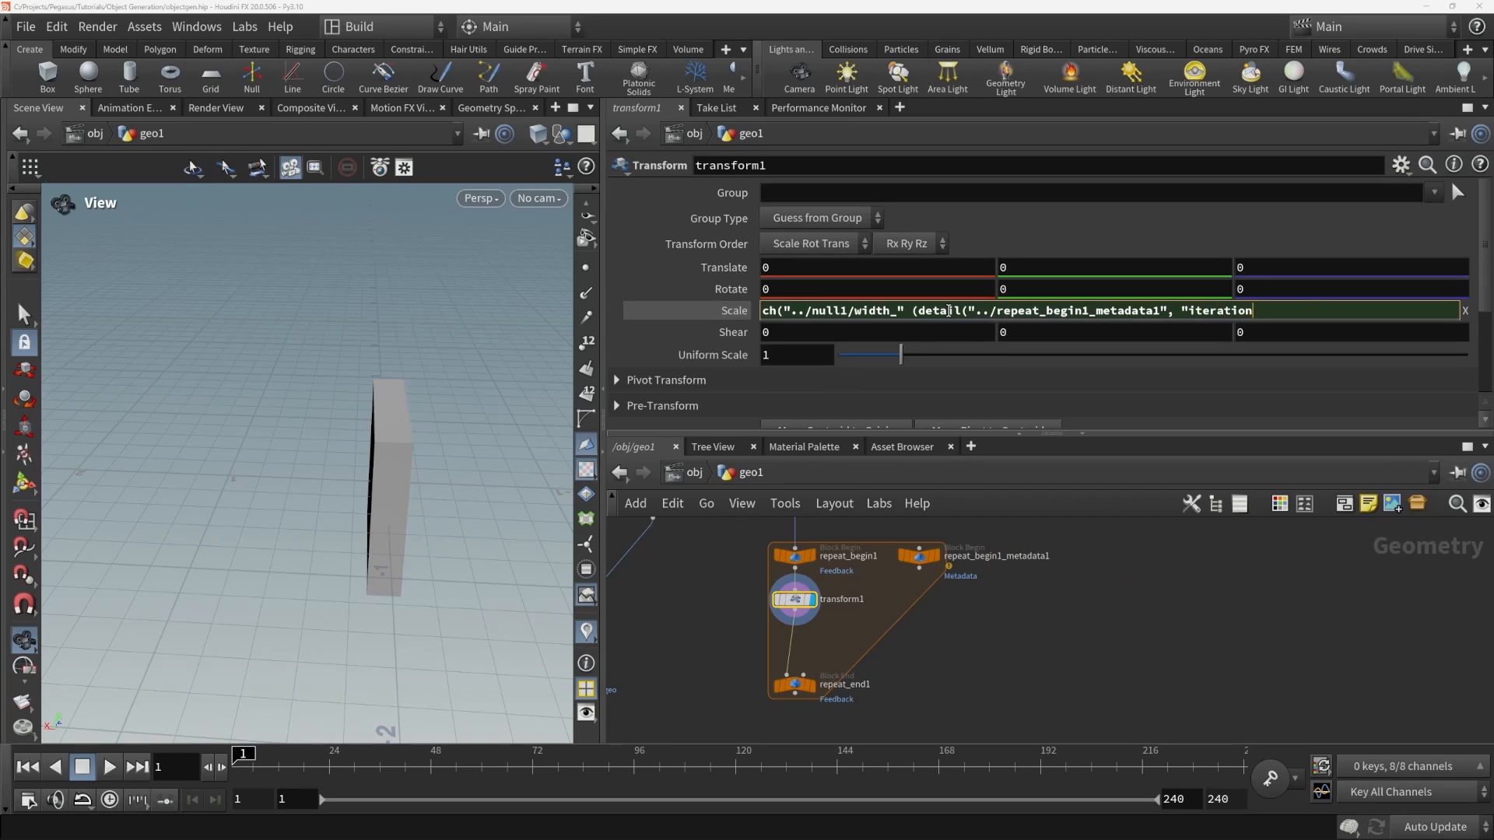
type("\", 0")
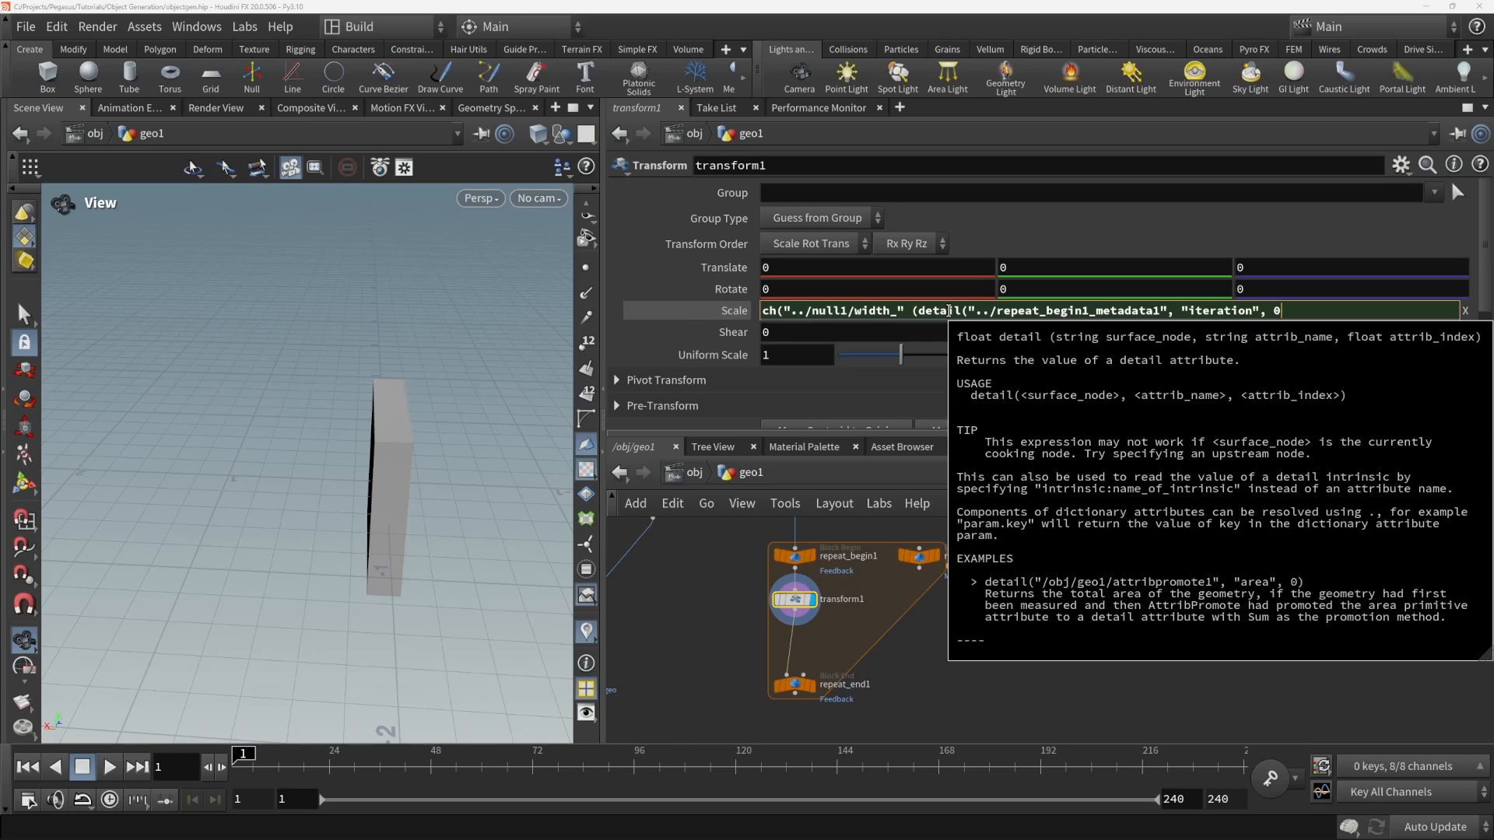
type(")")
left_click(868, 311)
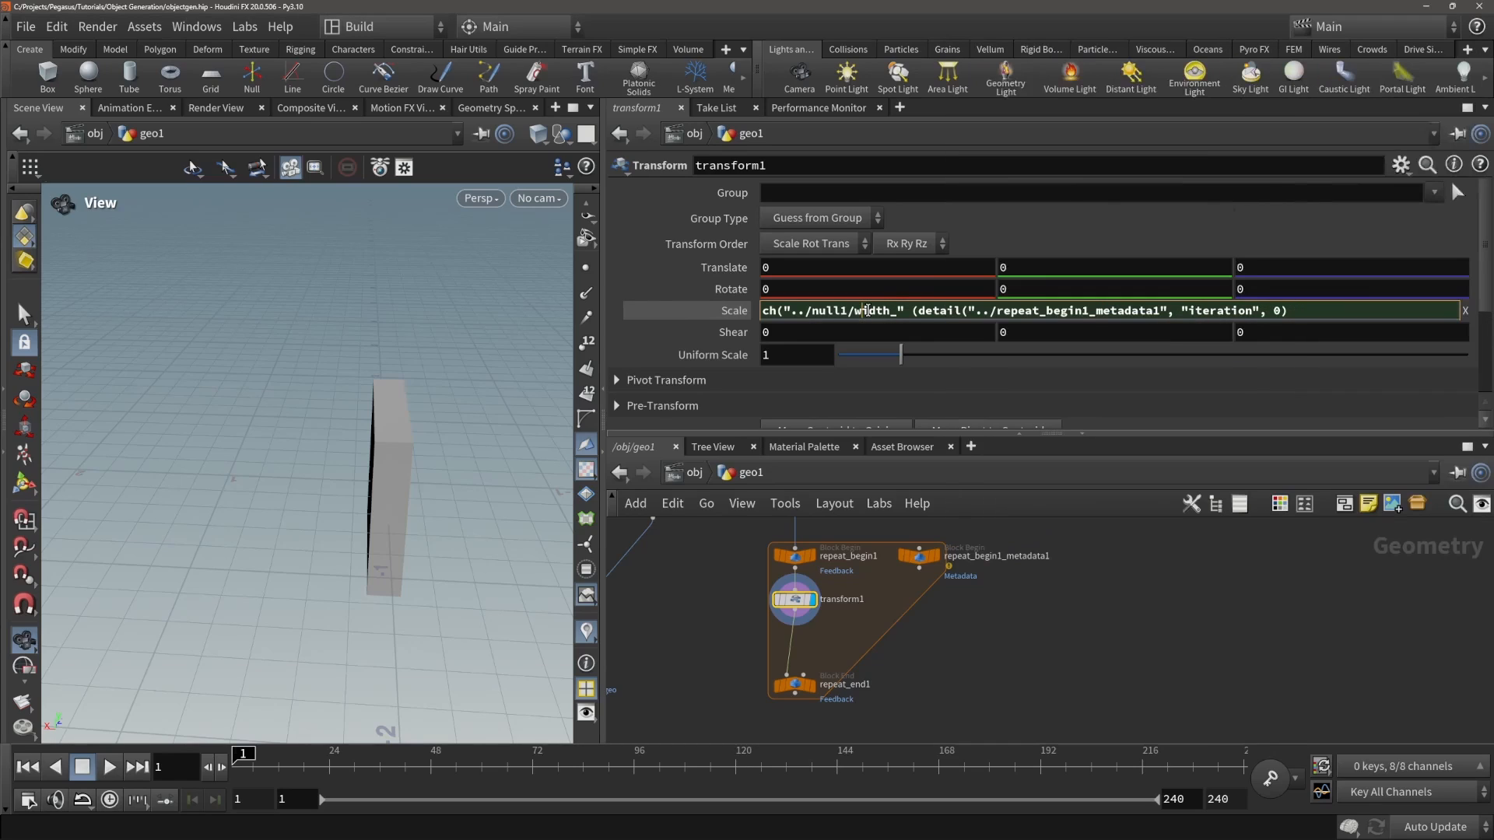
left_click(1327, 309)
type(")")
key("Return")
left_click(745, 313)
left_click(728, 313)
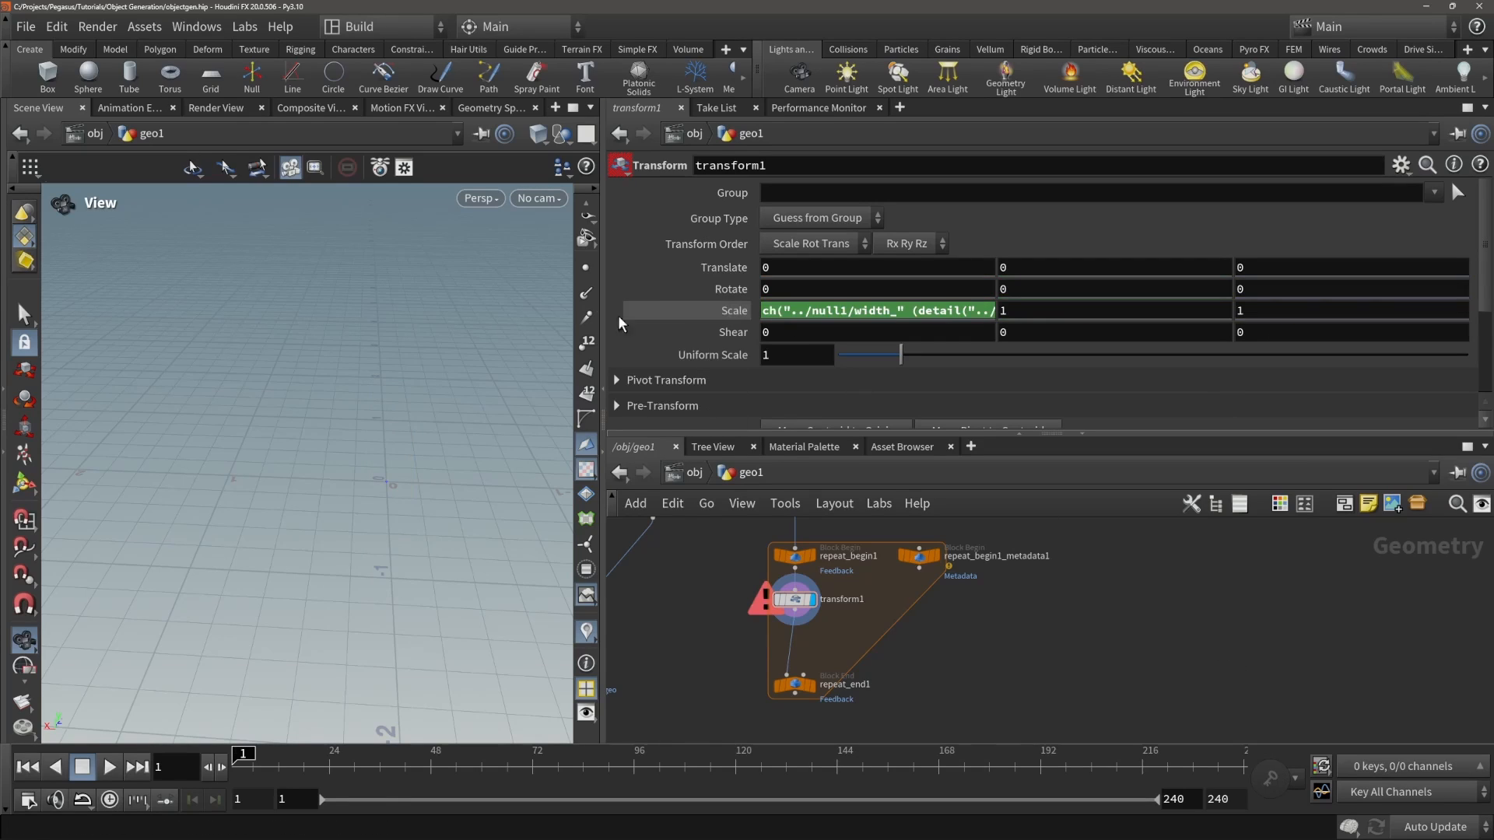
- Widen the parameter pane and insert a + between "../null1/width_" and the detail call in the X scale expression
left_click_drag(604, 283, 371, 286)
left_click(786, 312)
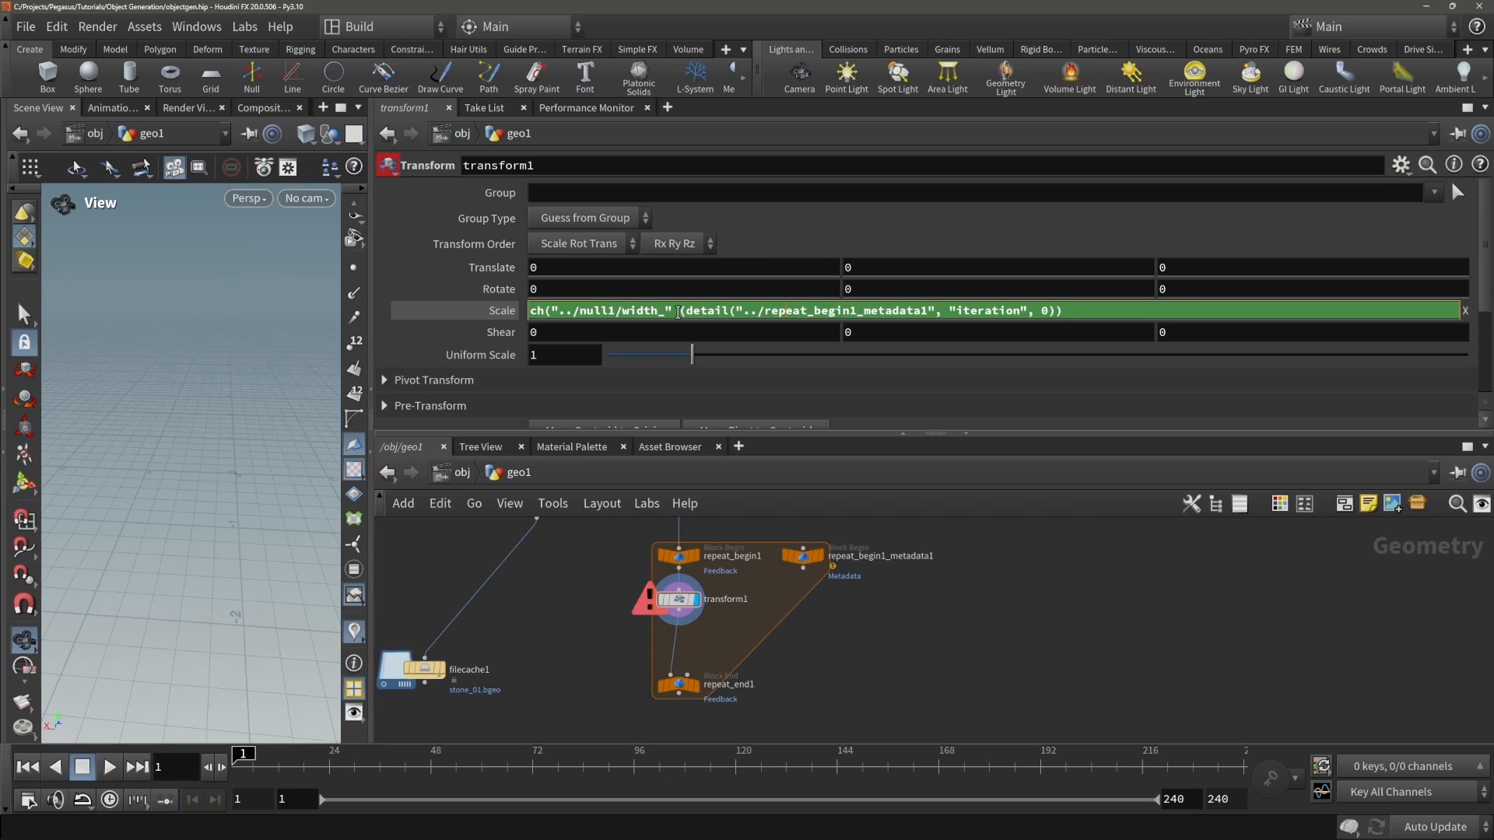
type("(")
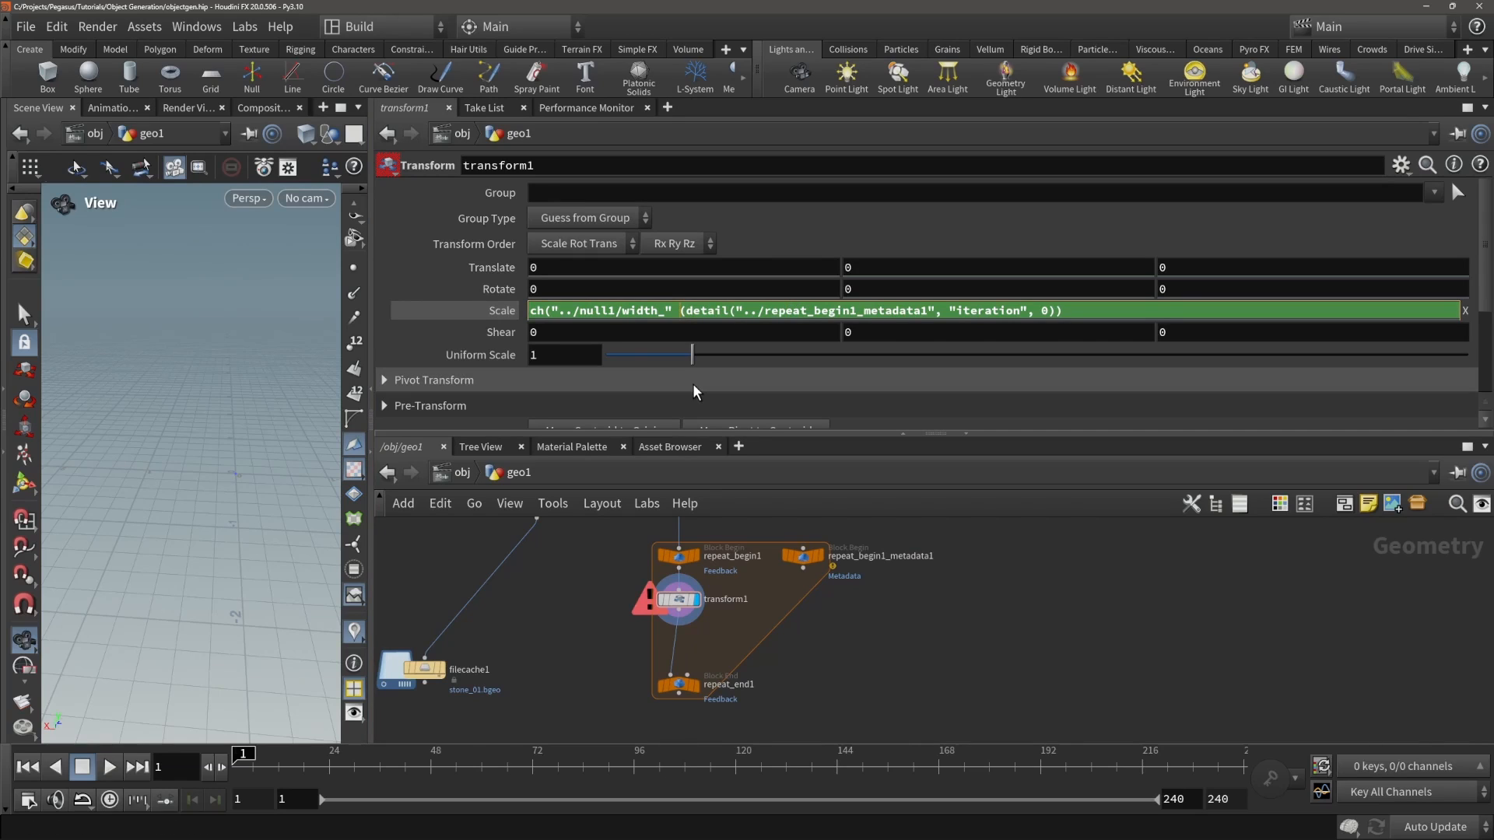
key("BackSpace")
type("+")
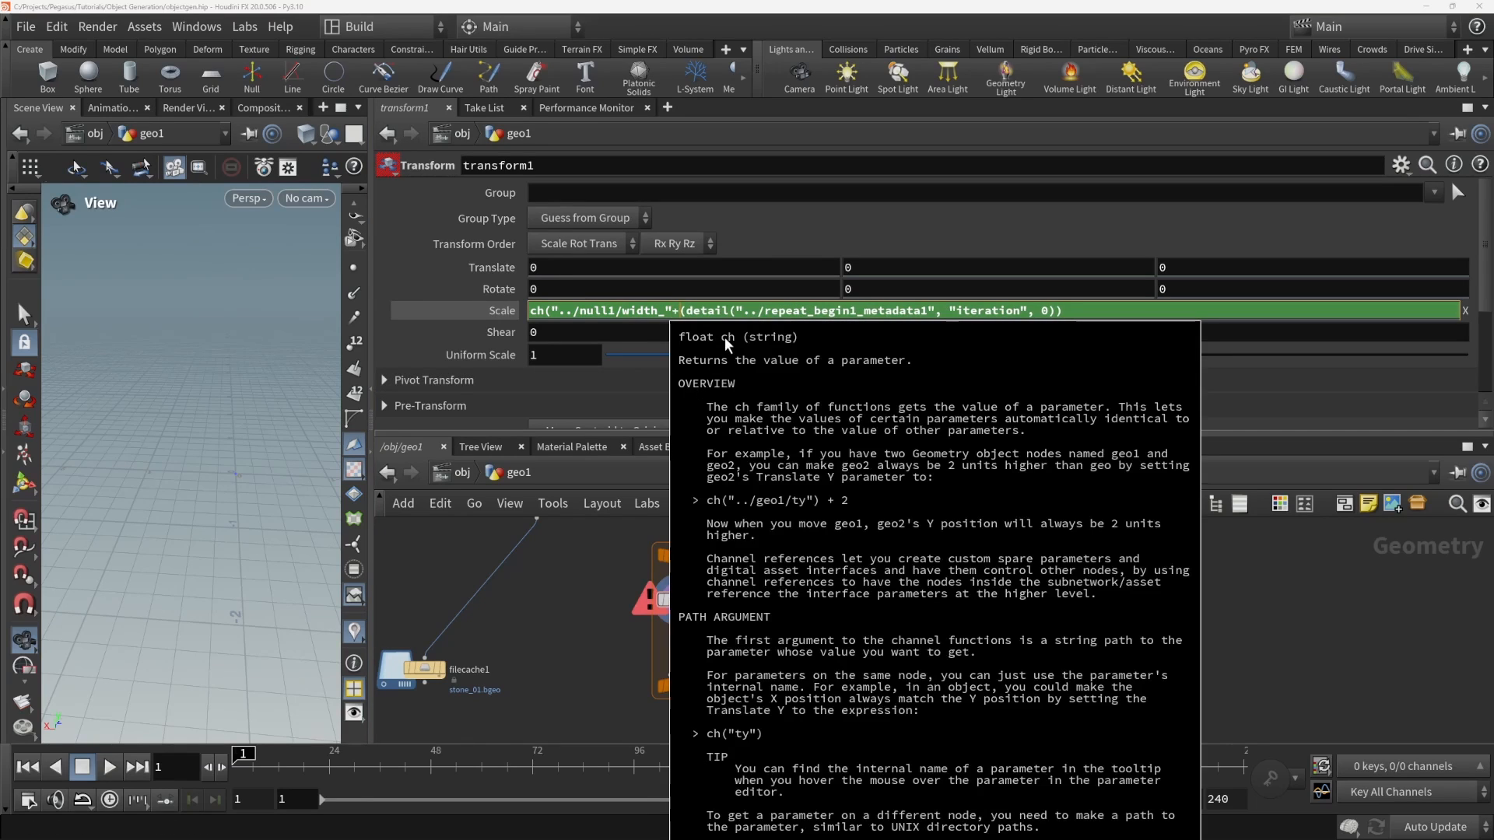
key("Return")
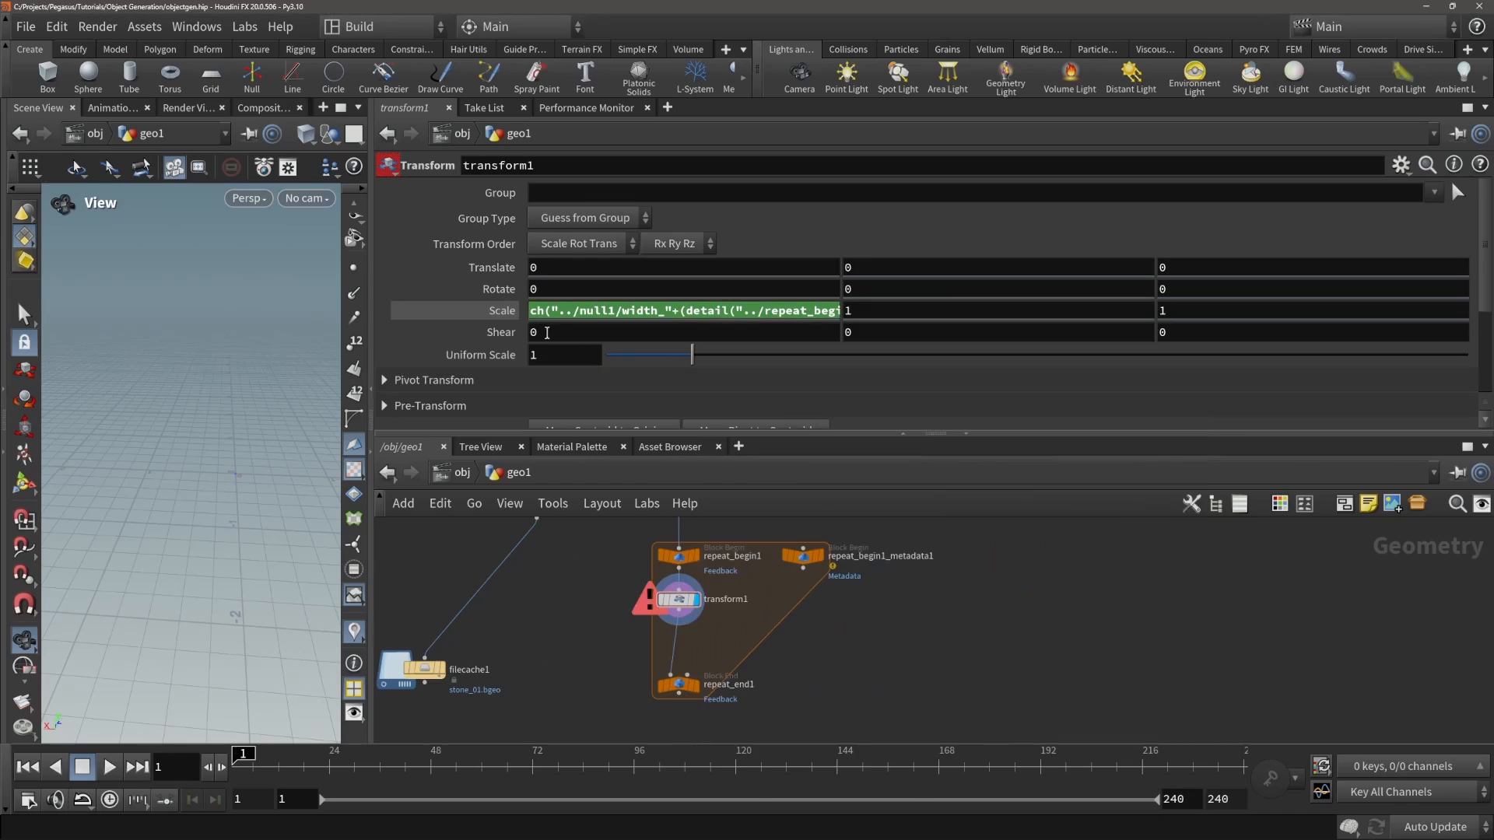
- Inspect transform1's error information and add the missing closing parenthesis to the end of its X scale expression
left_click(502, 312)
left_click(502, 311)
middle_click(678, 600)
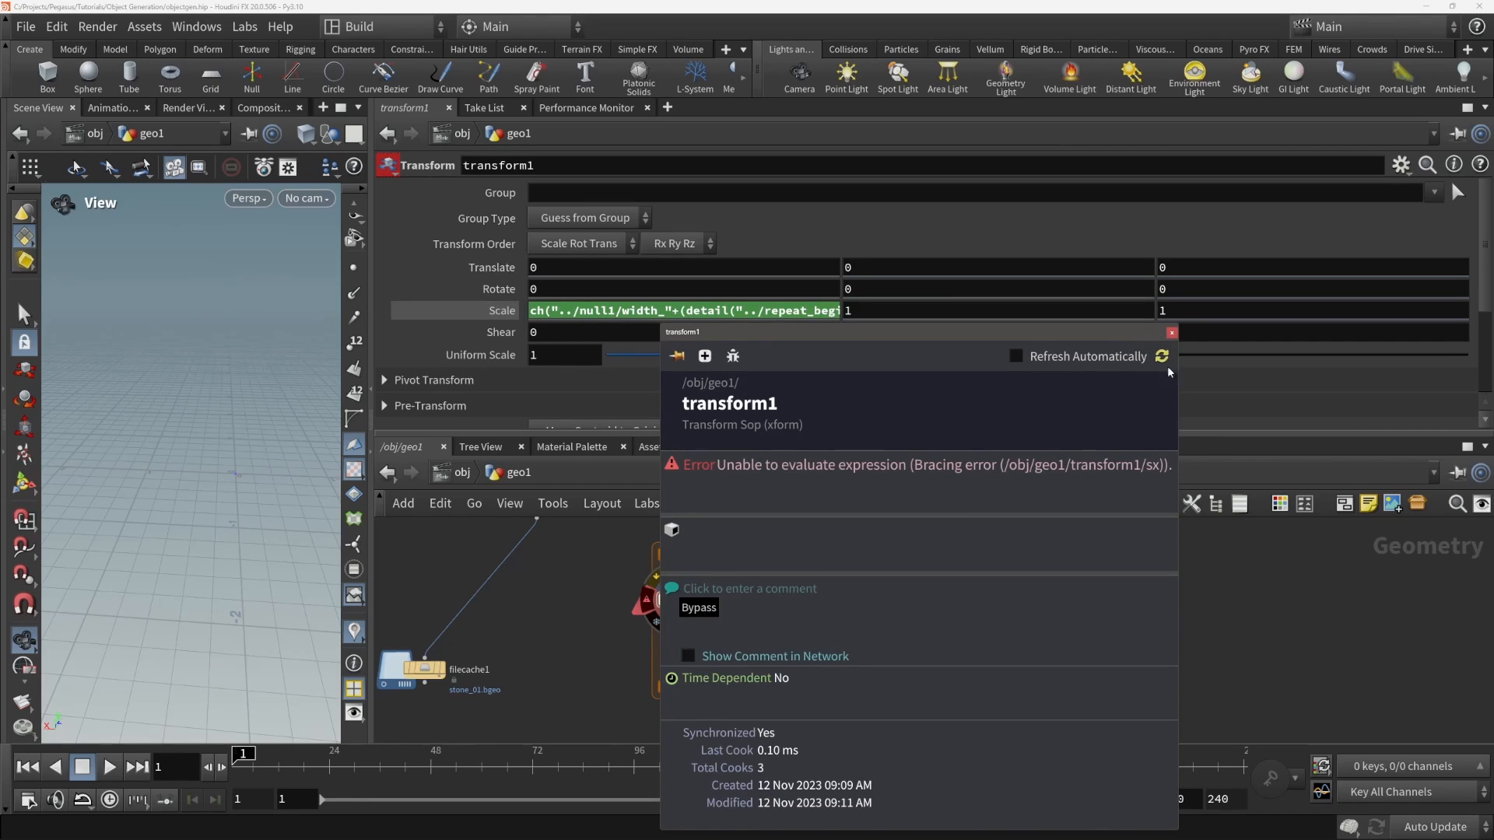
left_click(785, 319)
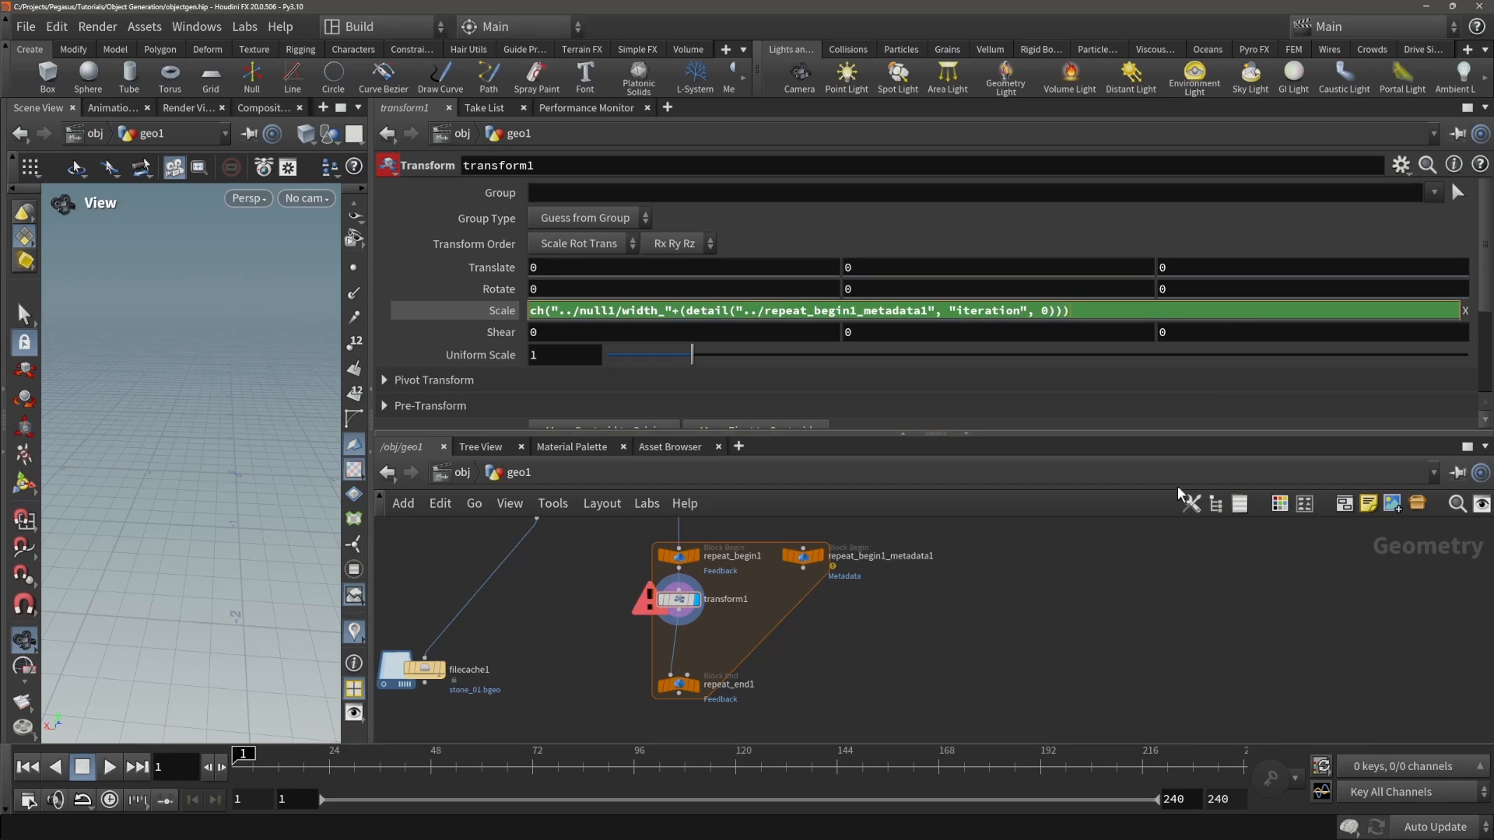
key("Return")
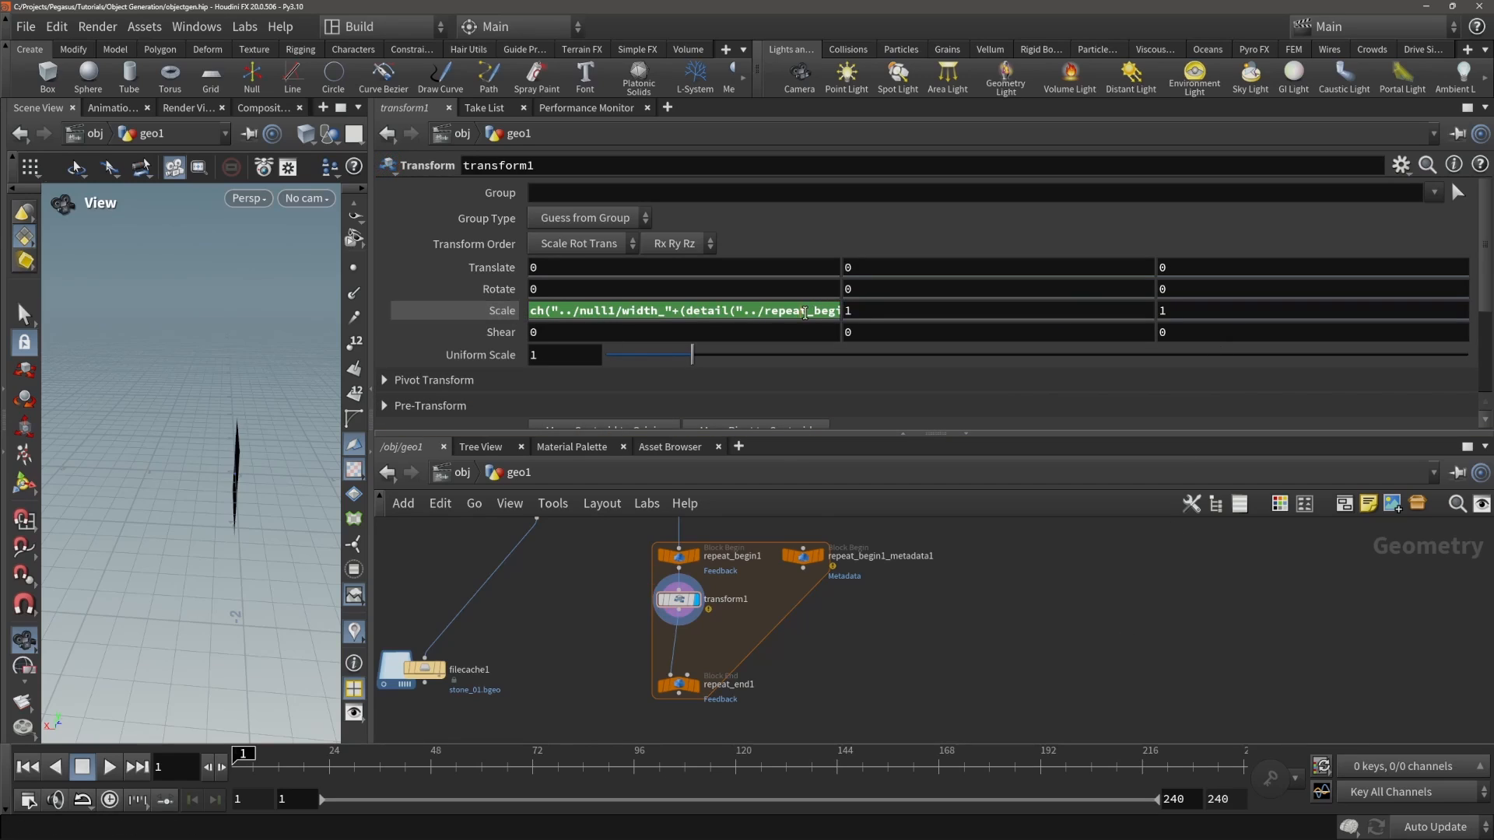
- Copy (detail("../repeat_begin1_metadata1", "iteration", 0) from the X scale expression into transform1's X translate
left_click(714, 310)
left_click_drag(678, 313, 1024, 312)
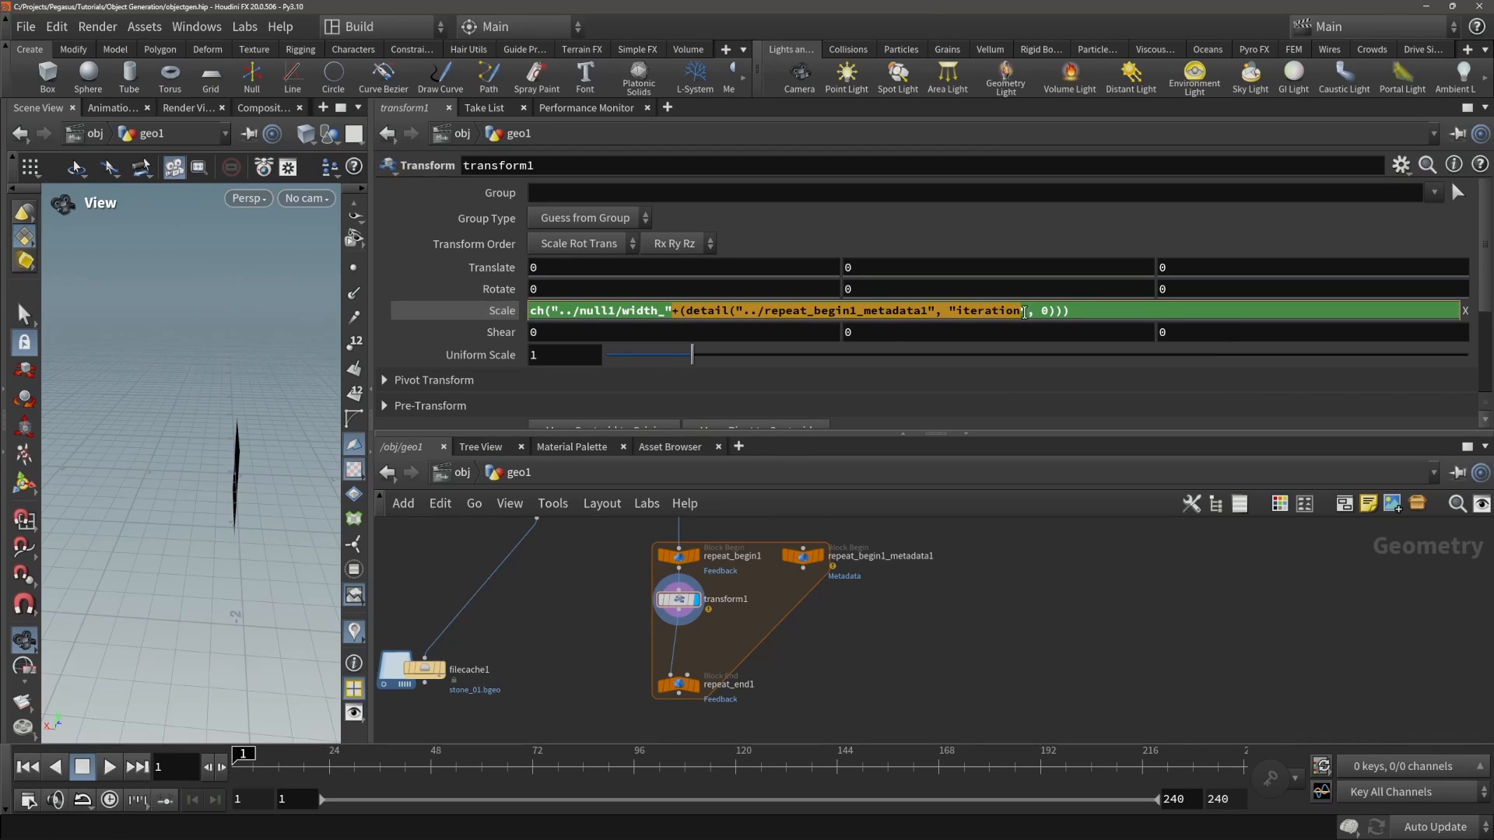
left_click(1036, 311)
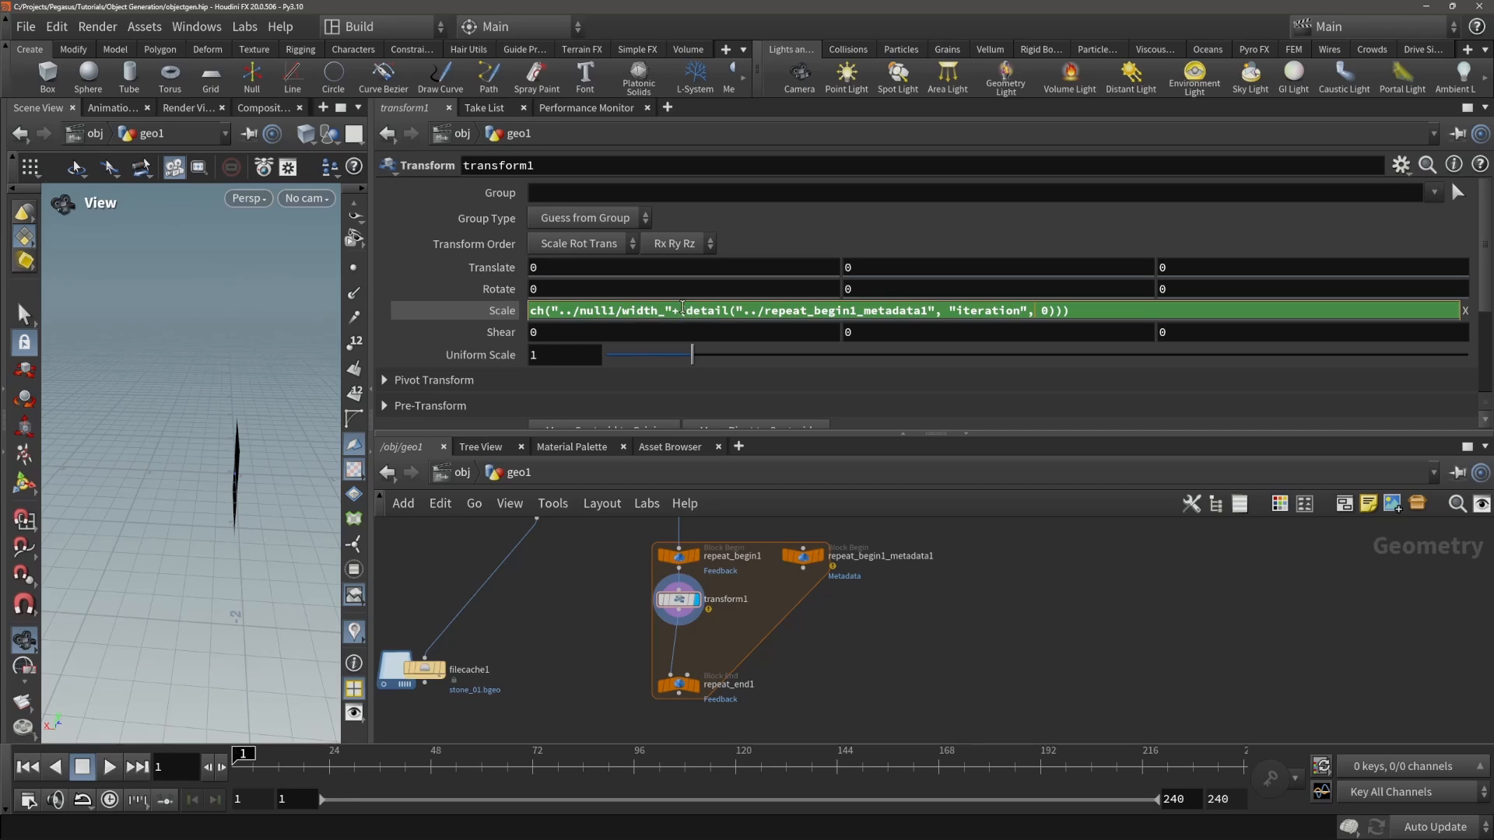
left_click_drag(1056, 309, 685, 313)
key("ctrl+c")
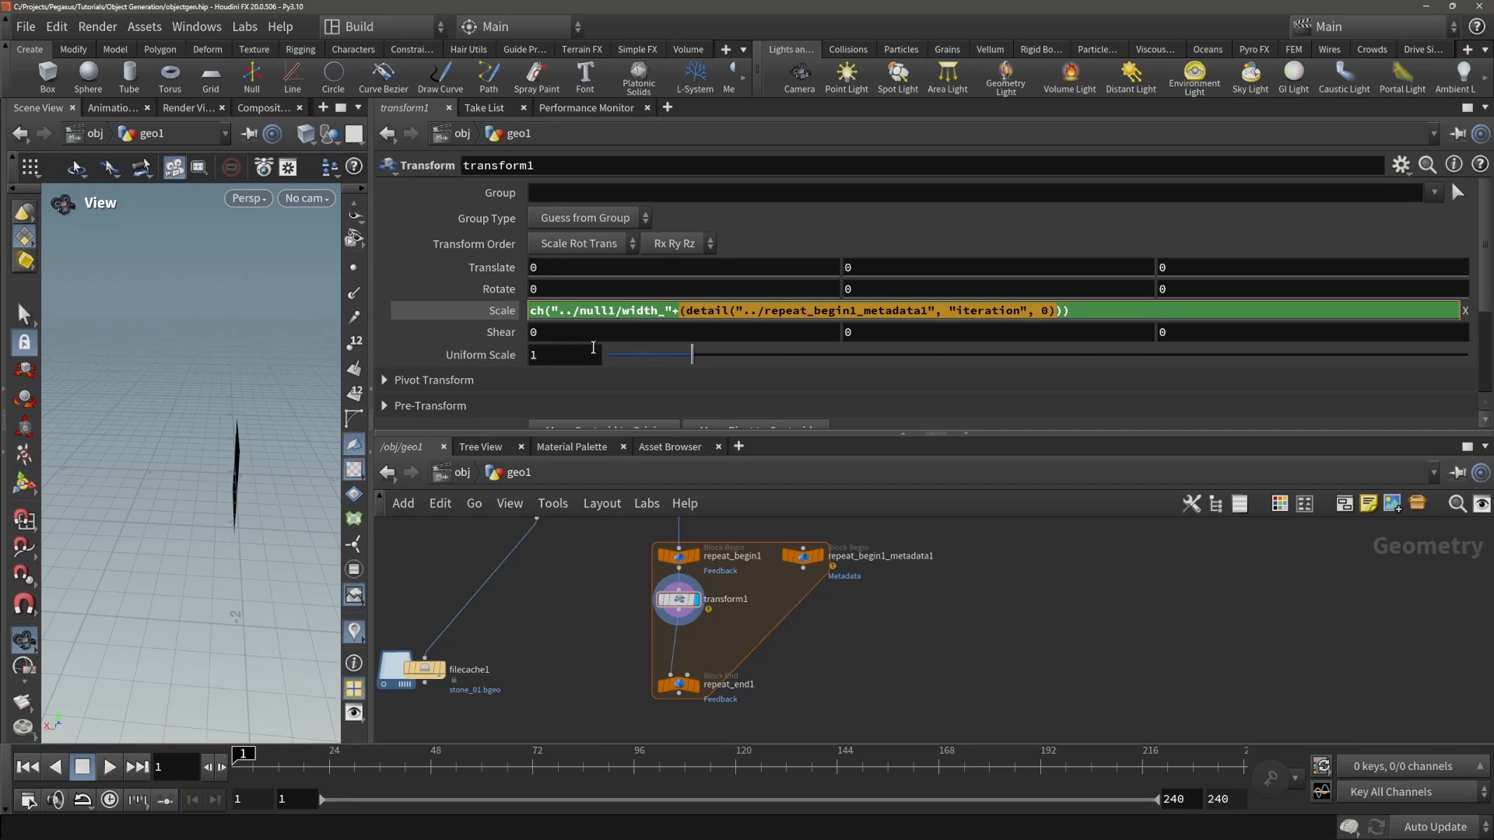
left_click_drag(553, 267, 506, 270)
key("ctrl+v")
left_click(565, 538)
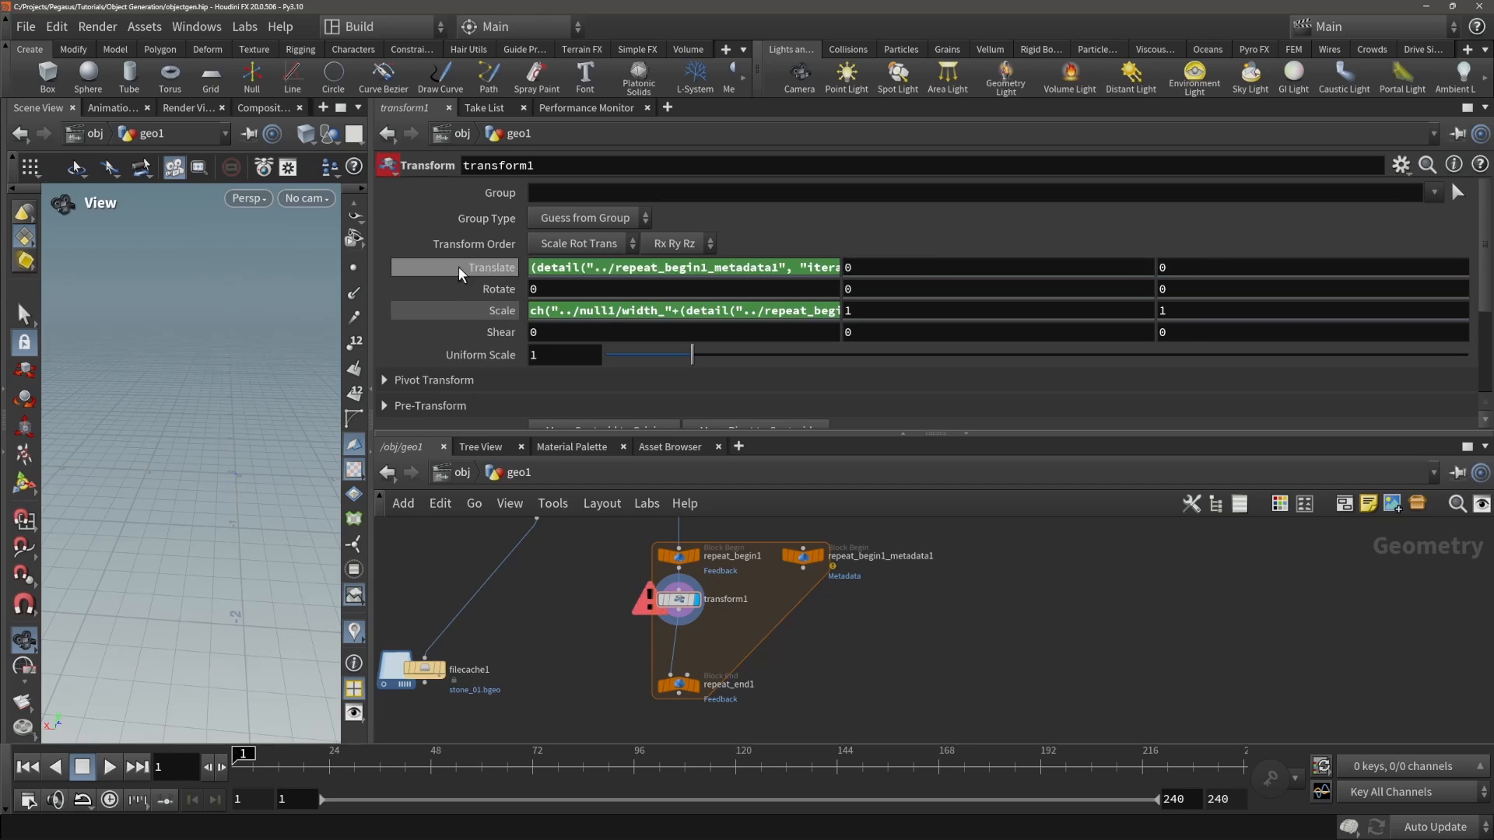
- Remove the extra opening parenthesis so X translate reads detail("../repeat_begin1_metadata1", "iteration", 0)
left_click(492, 274)
left_click(492, 276)
left_click(809, 272)
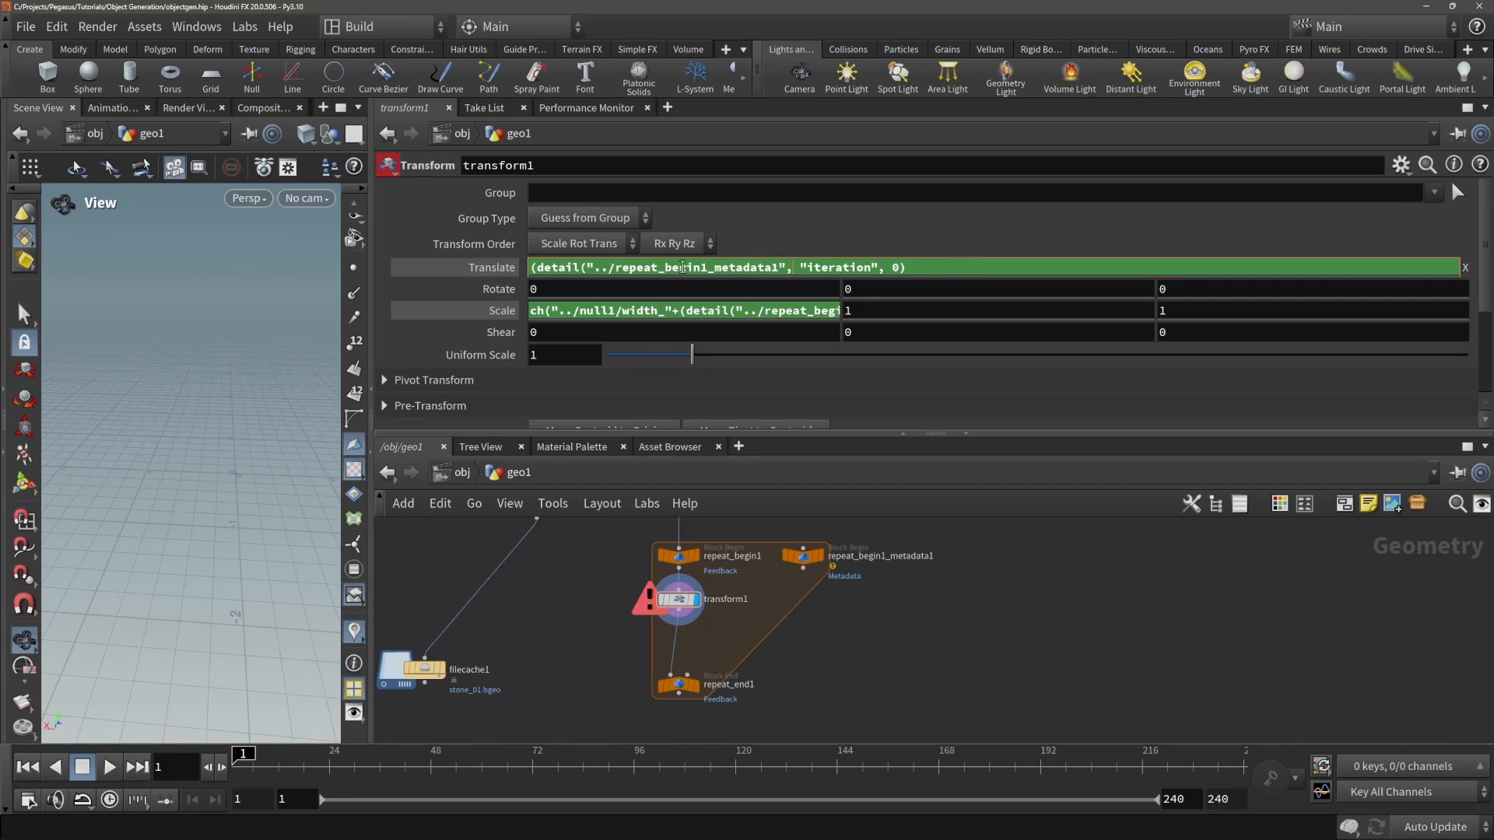
key("Delete")
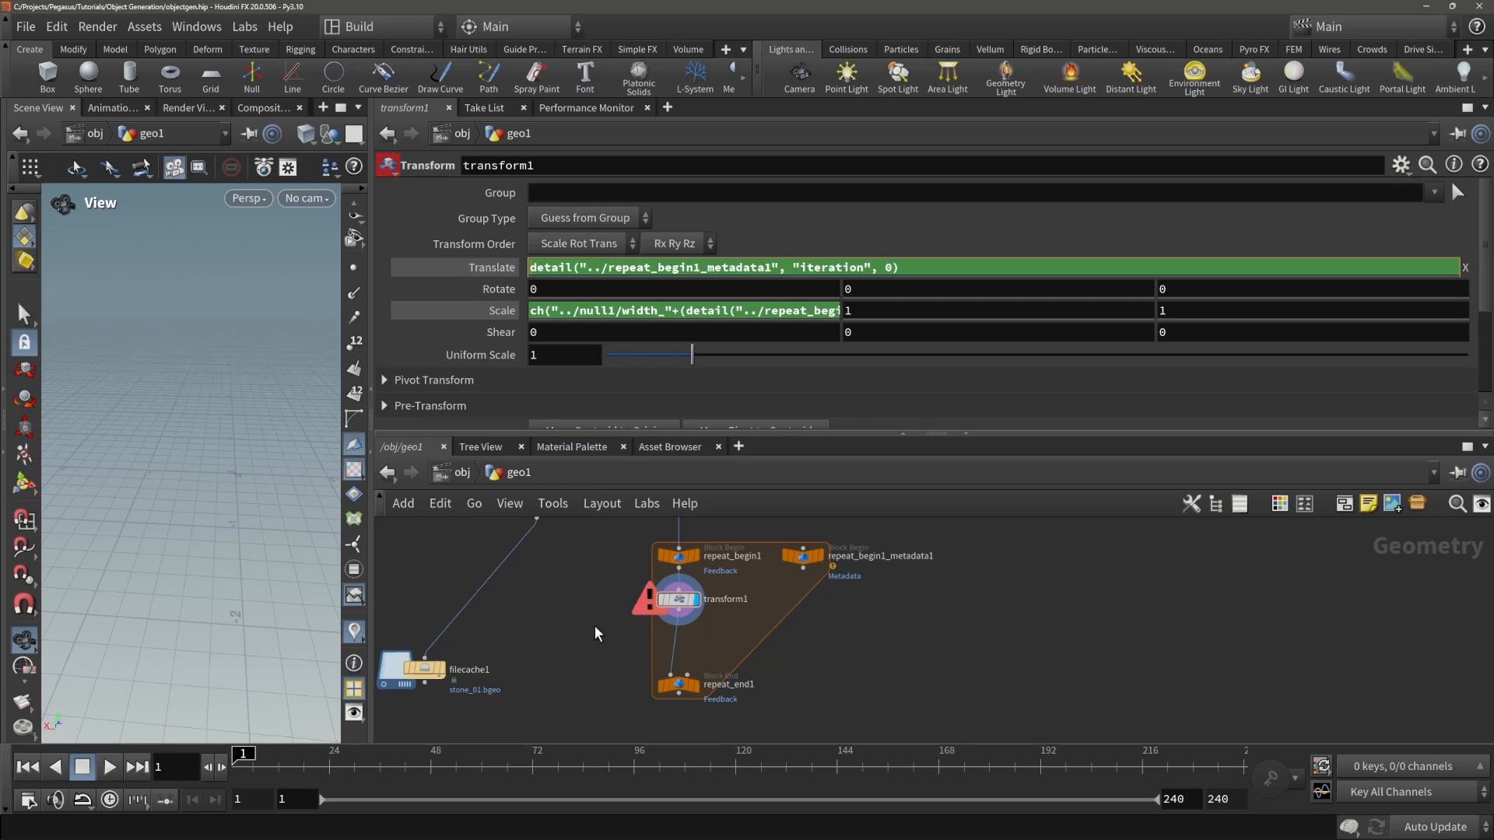
key("Return")
left_click(614, 273)
key("ctrl+a")
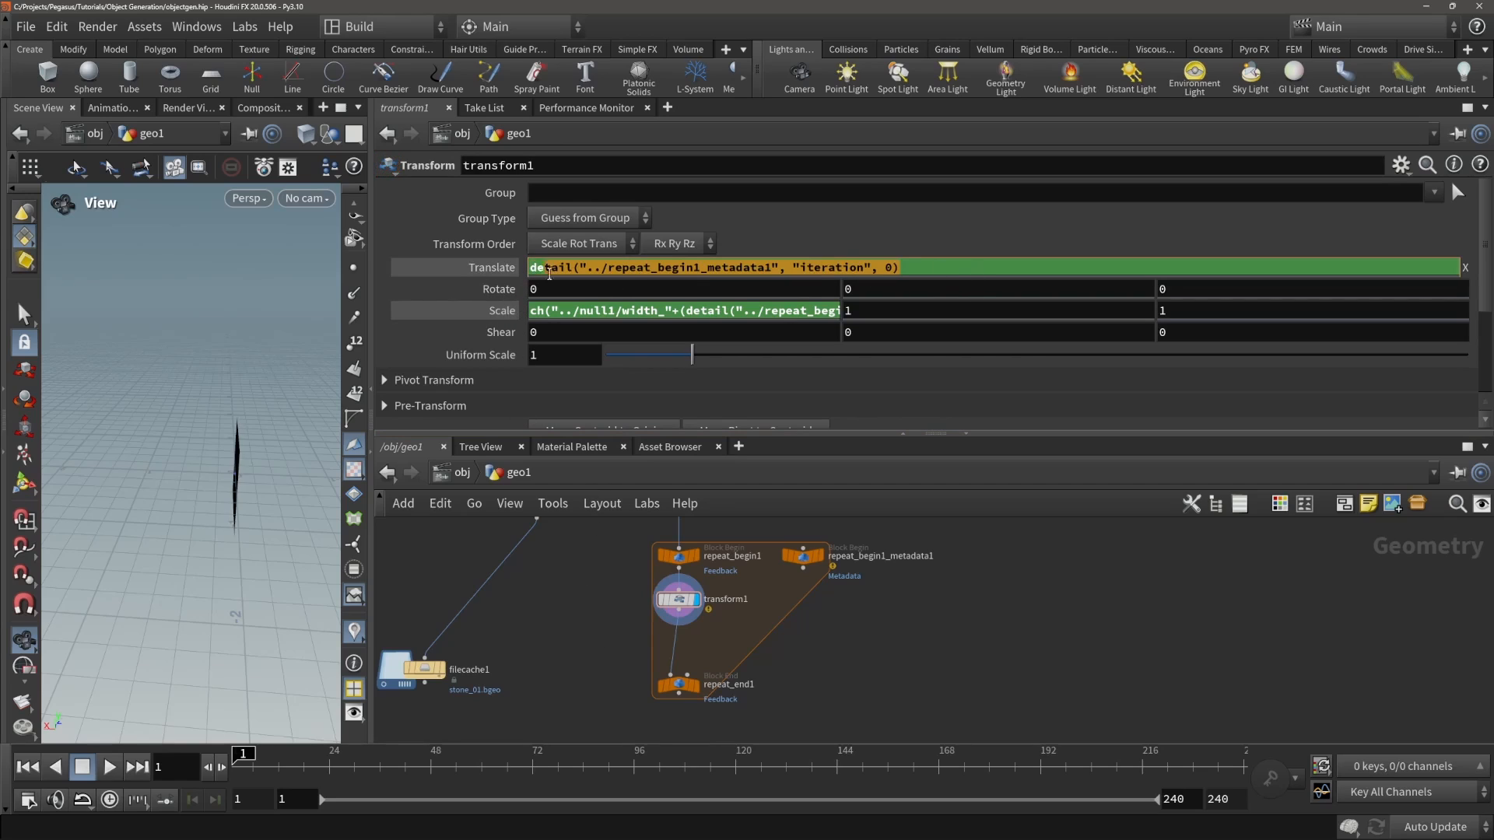
- Inspect the node information of repeat_begin1_metadata1, and display repeat_end1 in the viewport
left_click(803, 556)
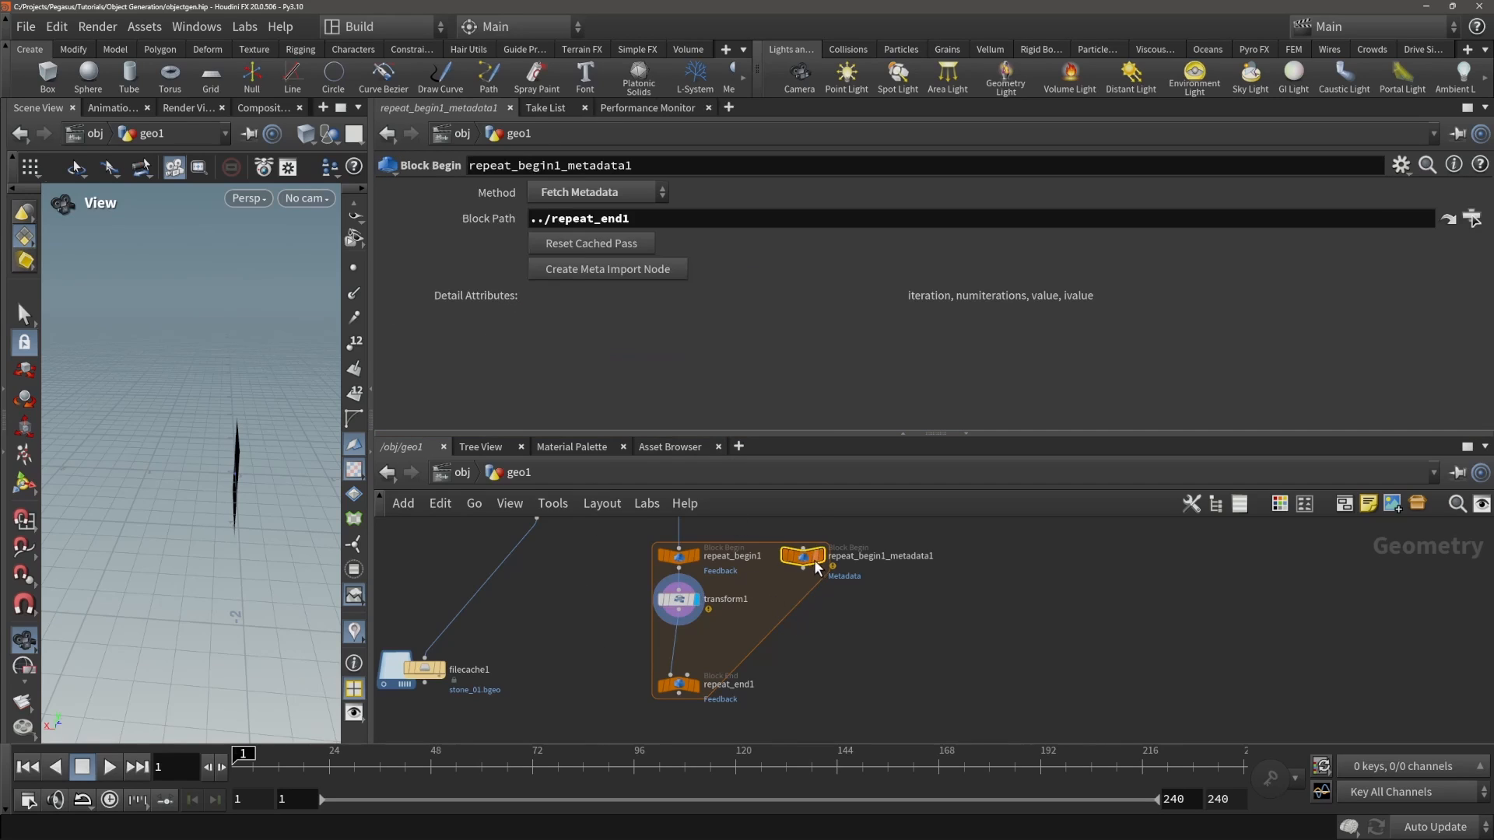
middle_click(809, 560)
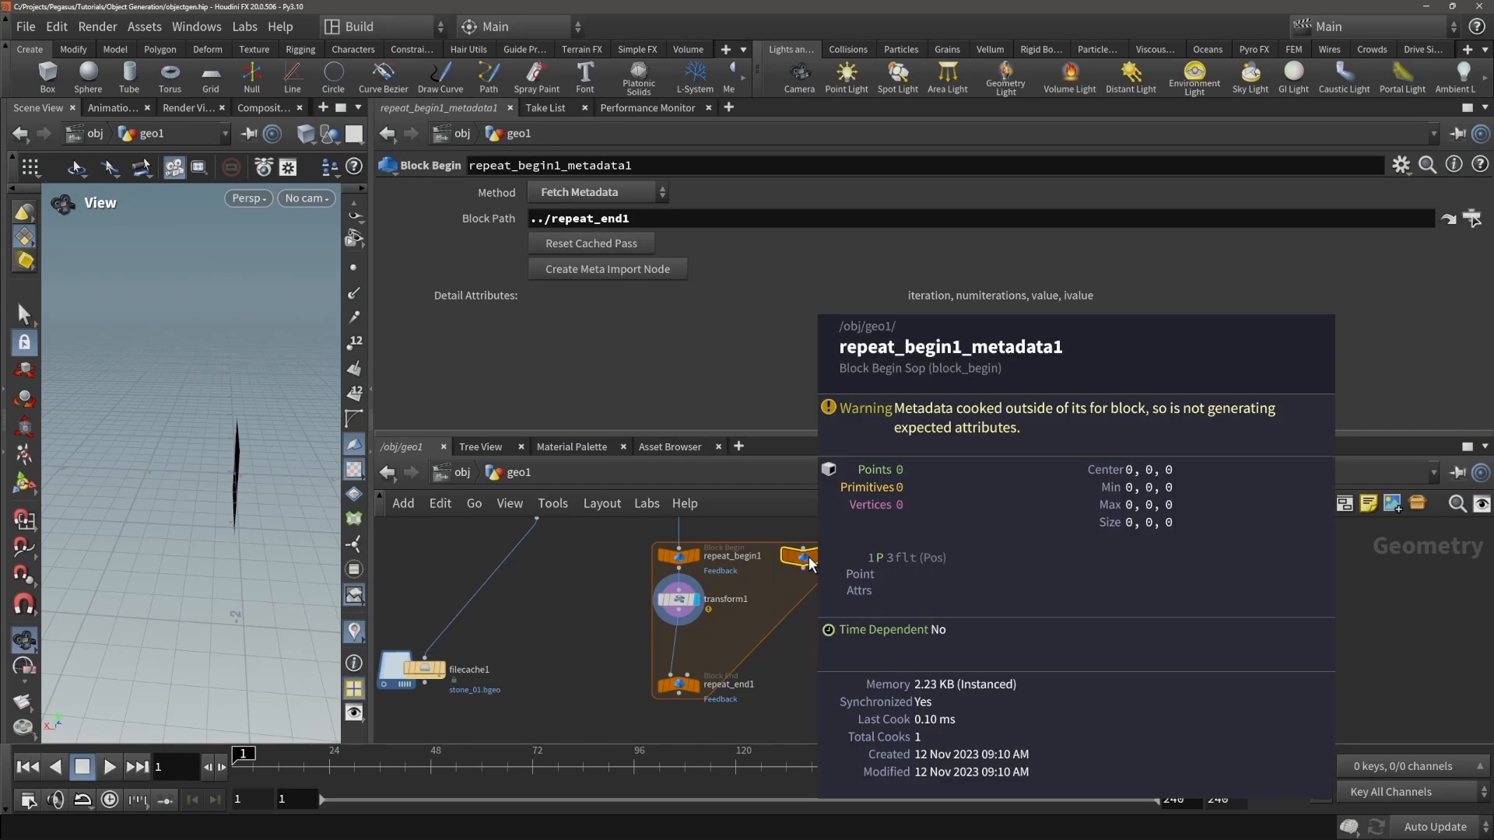
left_click(696, 684)
left_click(676, 685)
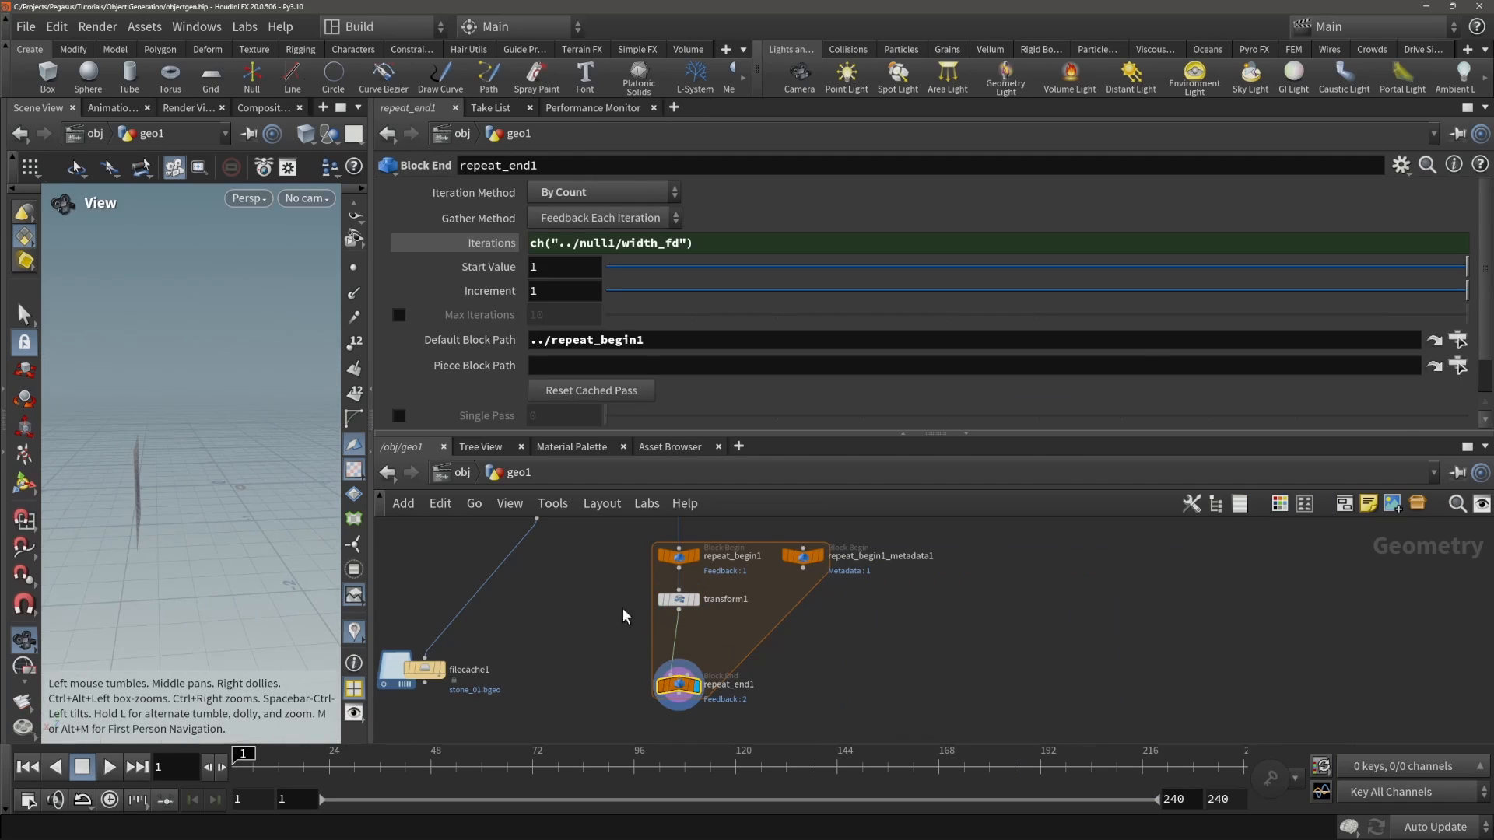
- Clear the detail expression from transform1's X translate and delete the translate channels so the value is a plain 0
left_click(678, 599)
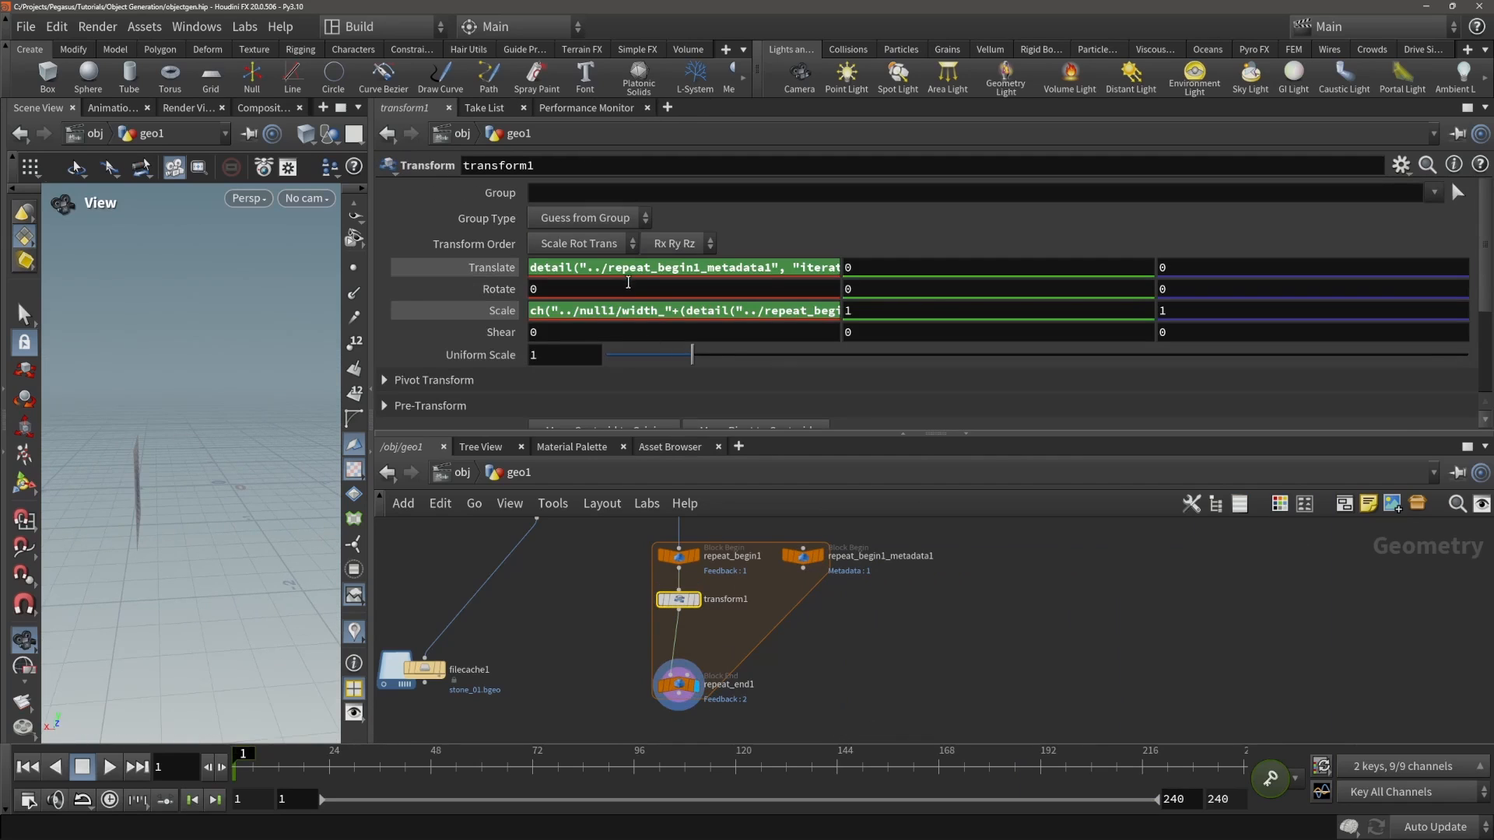
left_click(476, 268)
left_click(679, 684)
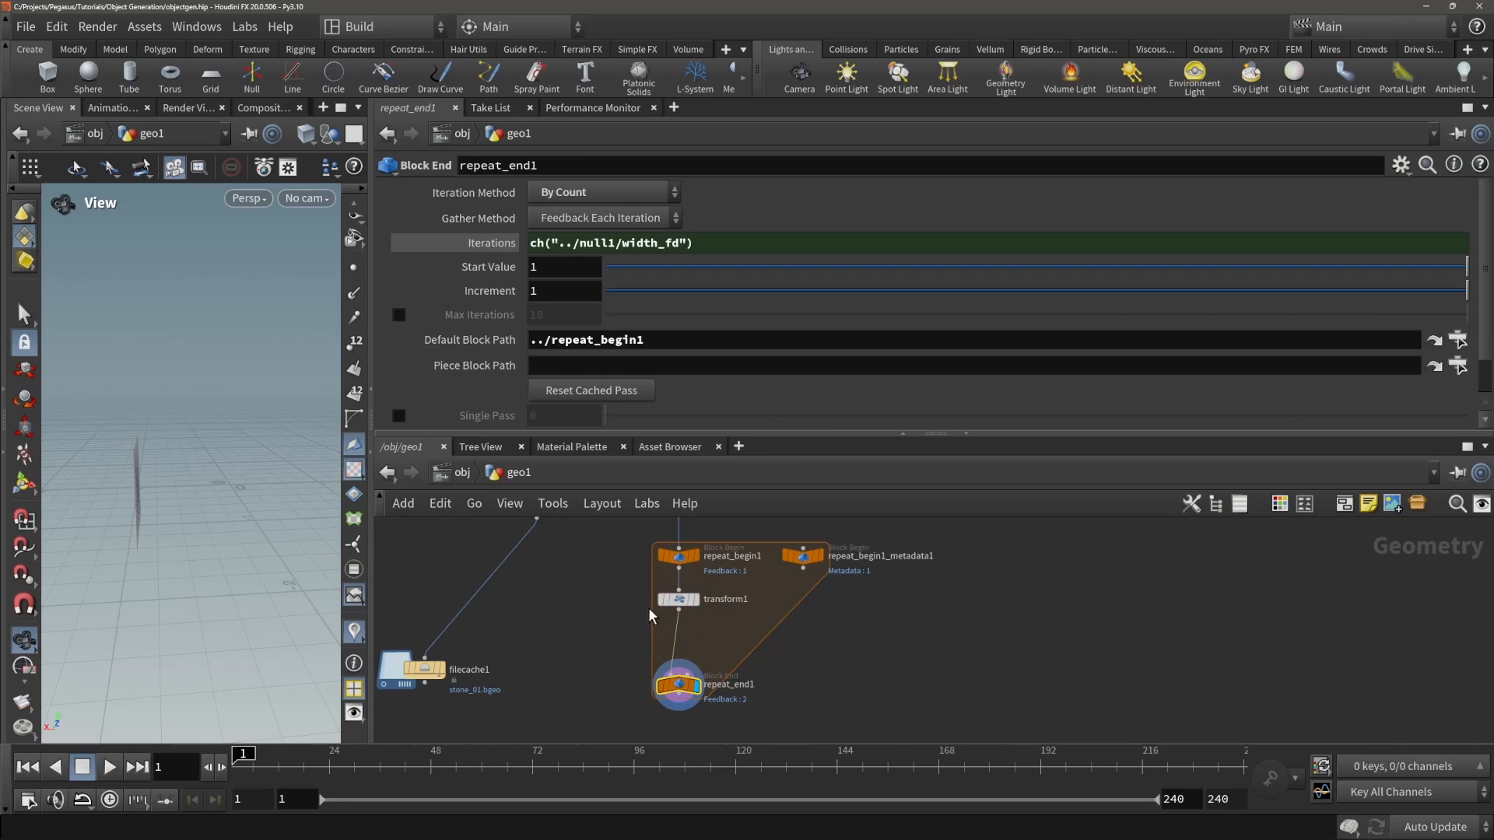
left_click(679, 600)
left_click(738, 268)
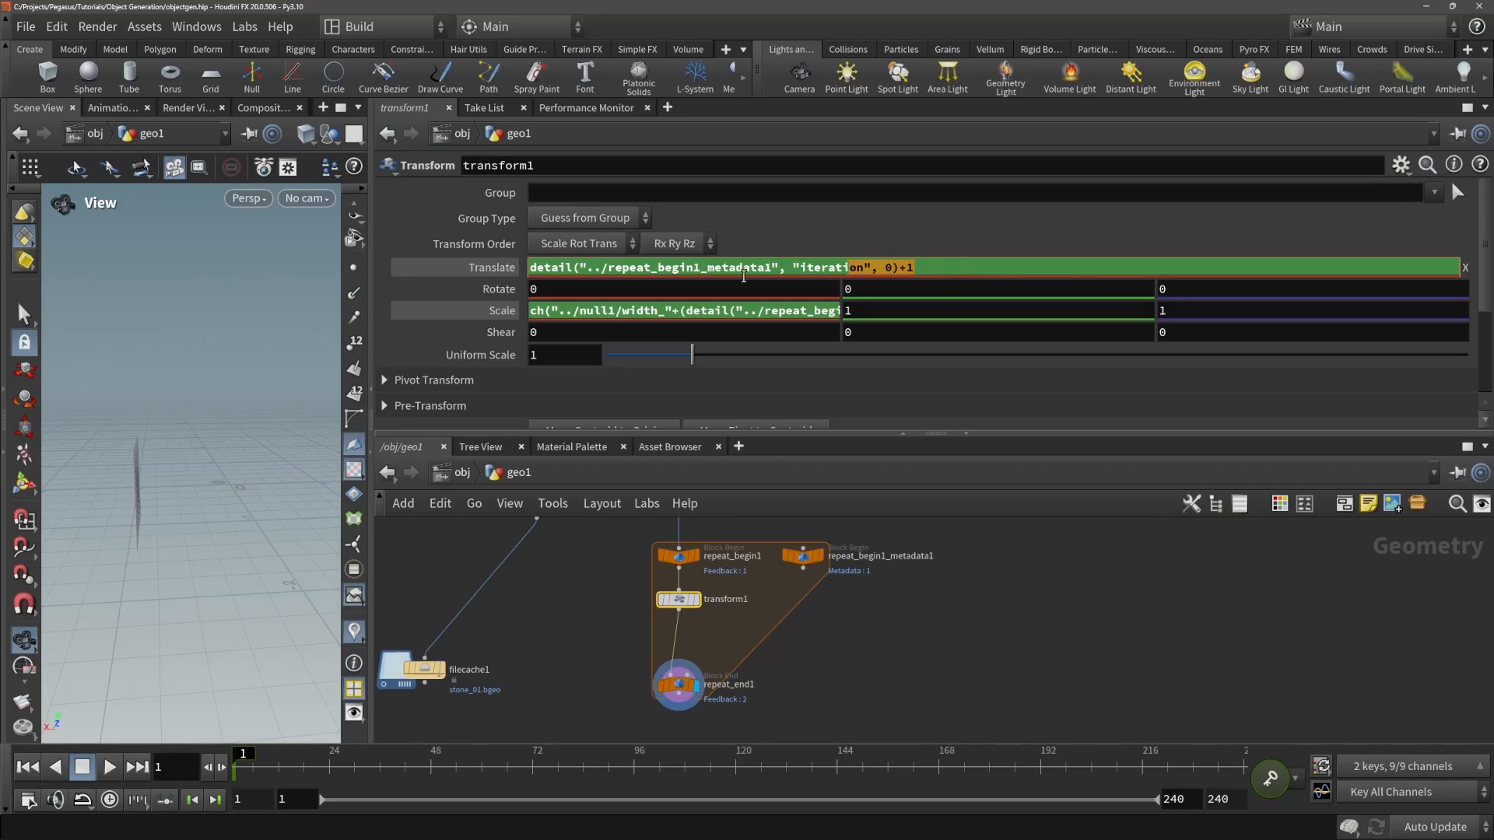
left_click_drag(744, 276, 448, 279)
key("BackSpace")
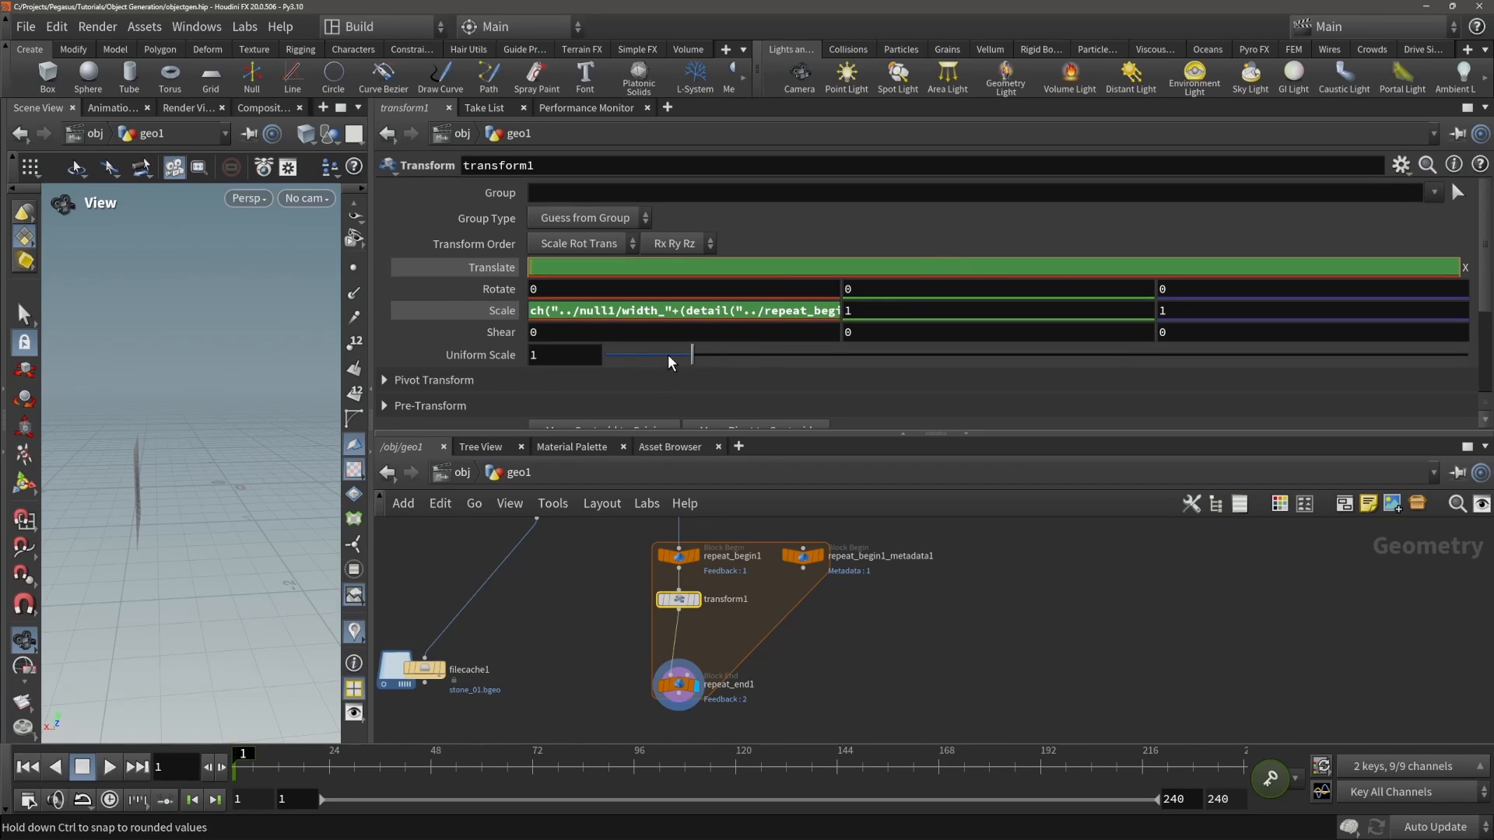
key("Return")
right_click(494, 269)
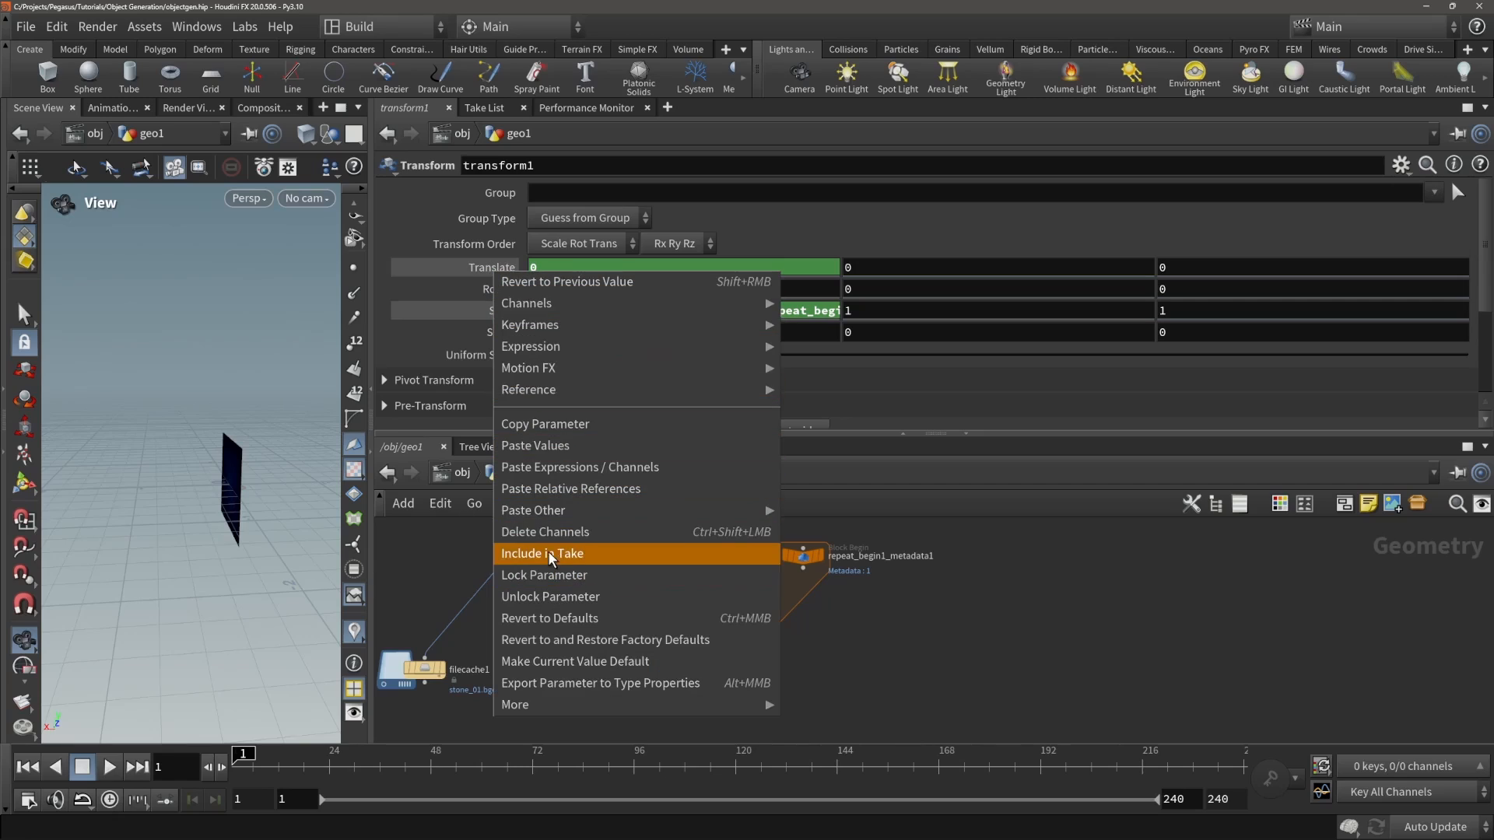
left_click(548, 531)
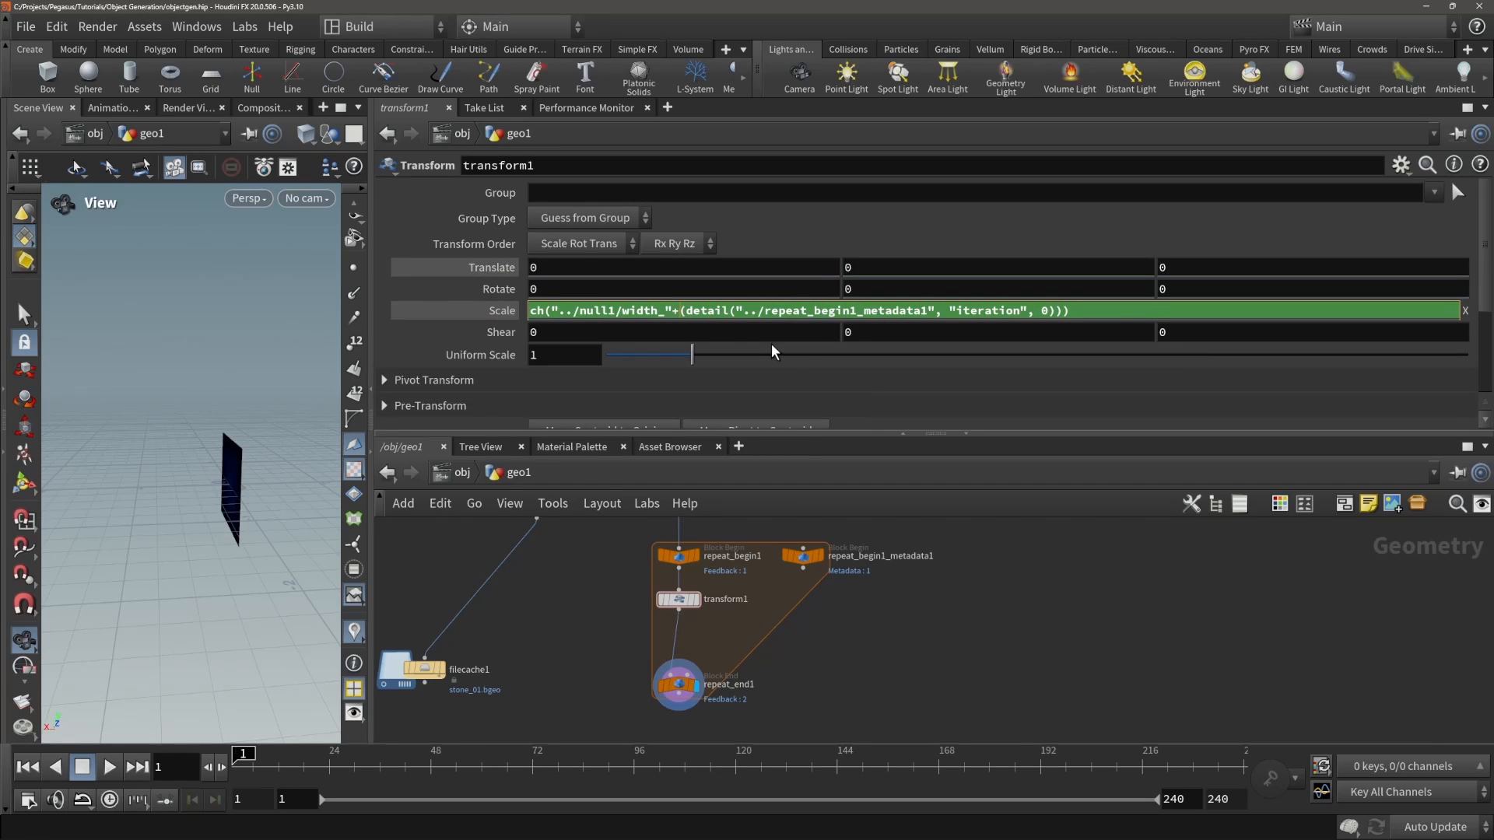
- Insert 1+ before the detail function in transform1's X scale expression, making the suffix (1+detail("../repeat_begin1_metadata1", "iteration", 0))
type("1+")
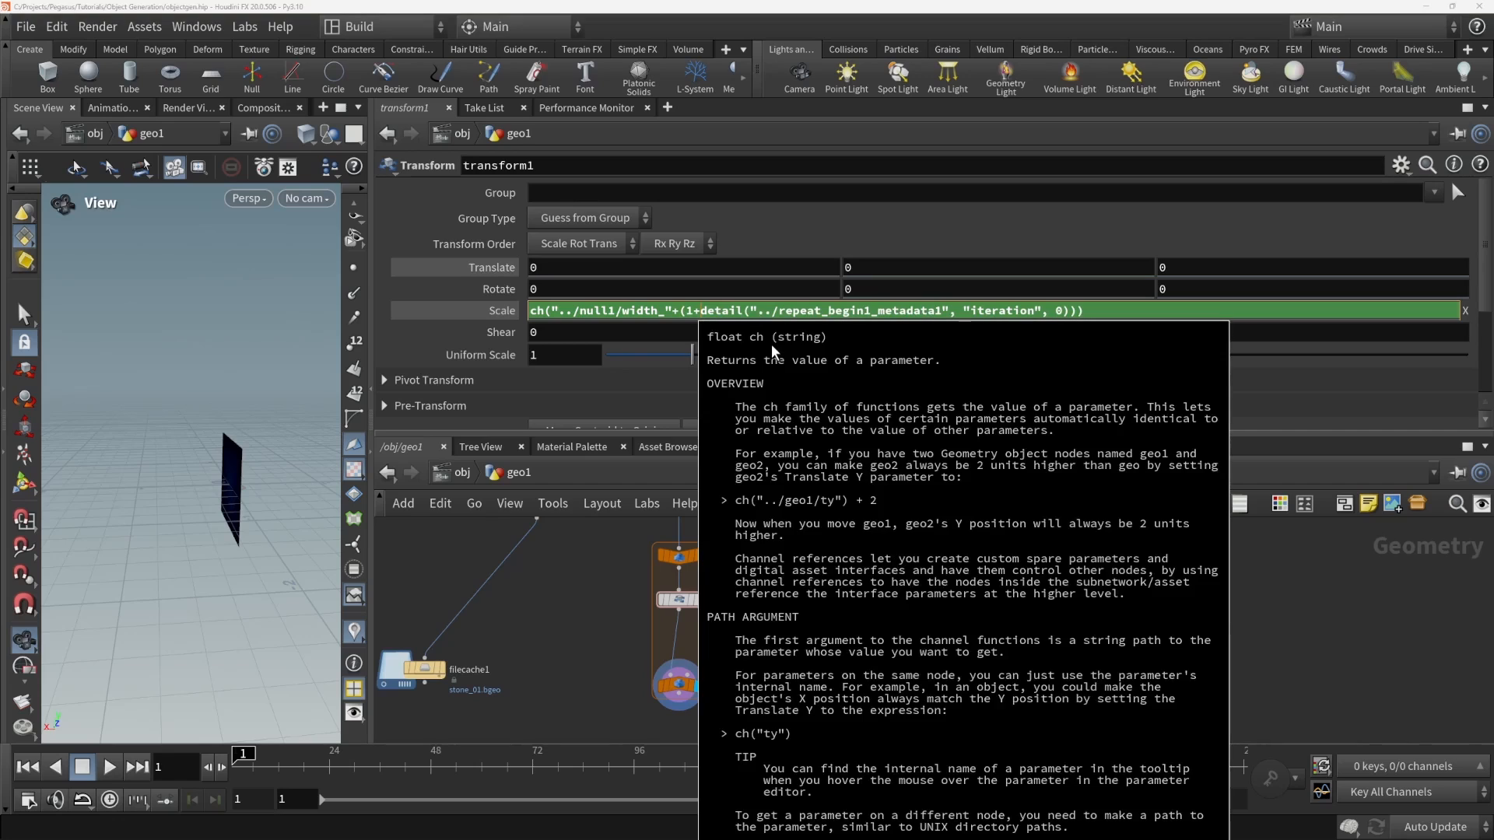
key("Return")
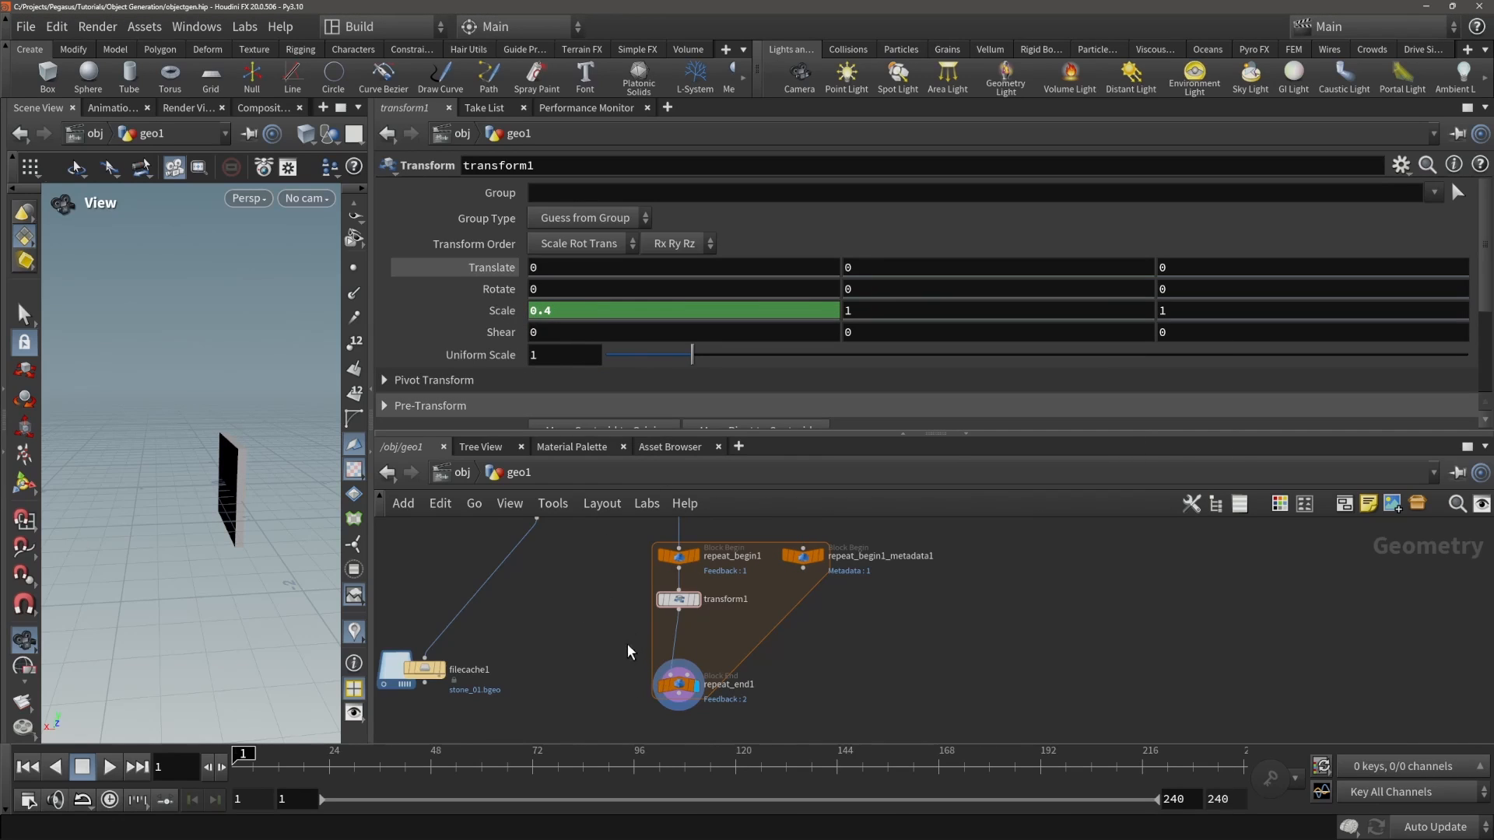
- Enable Single Pass on repeat_end1, set it to 1 and examine the resulting box in the viewport
left_click(678, 683)
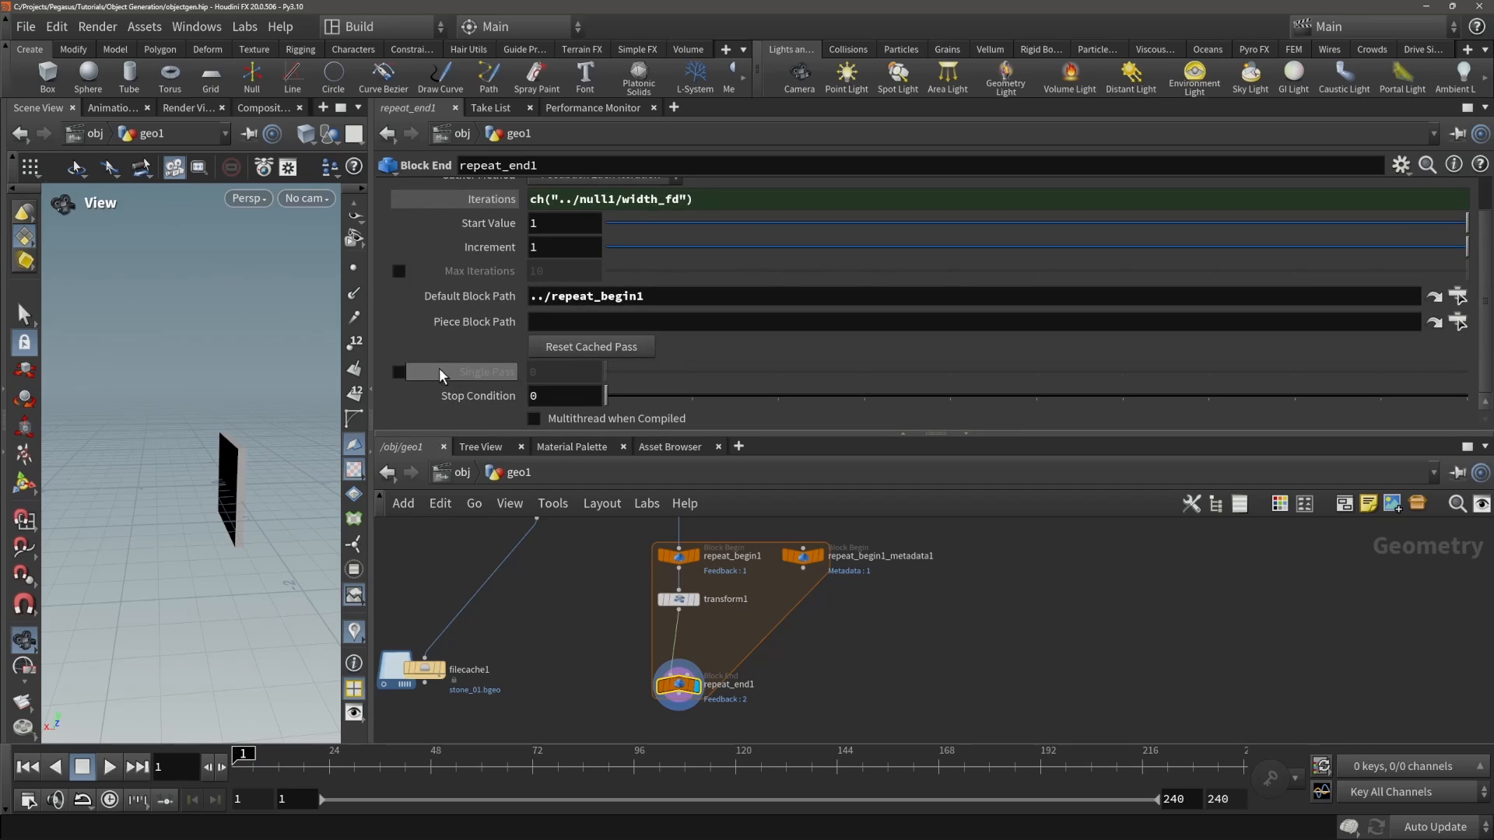
left_click(399, 372)
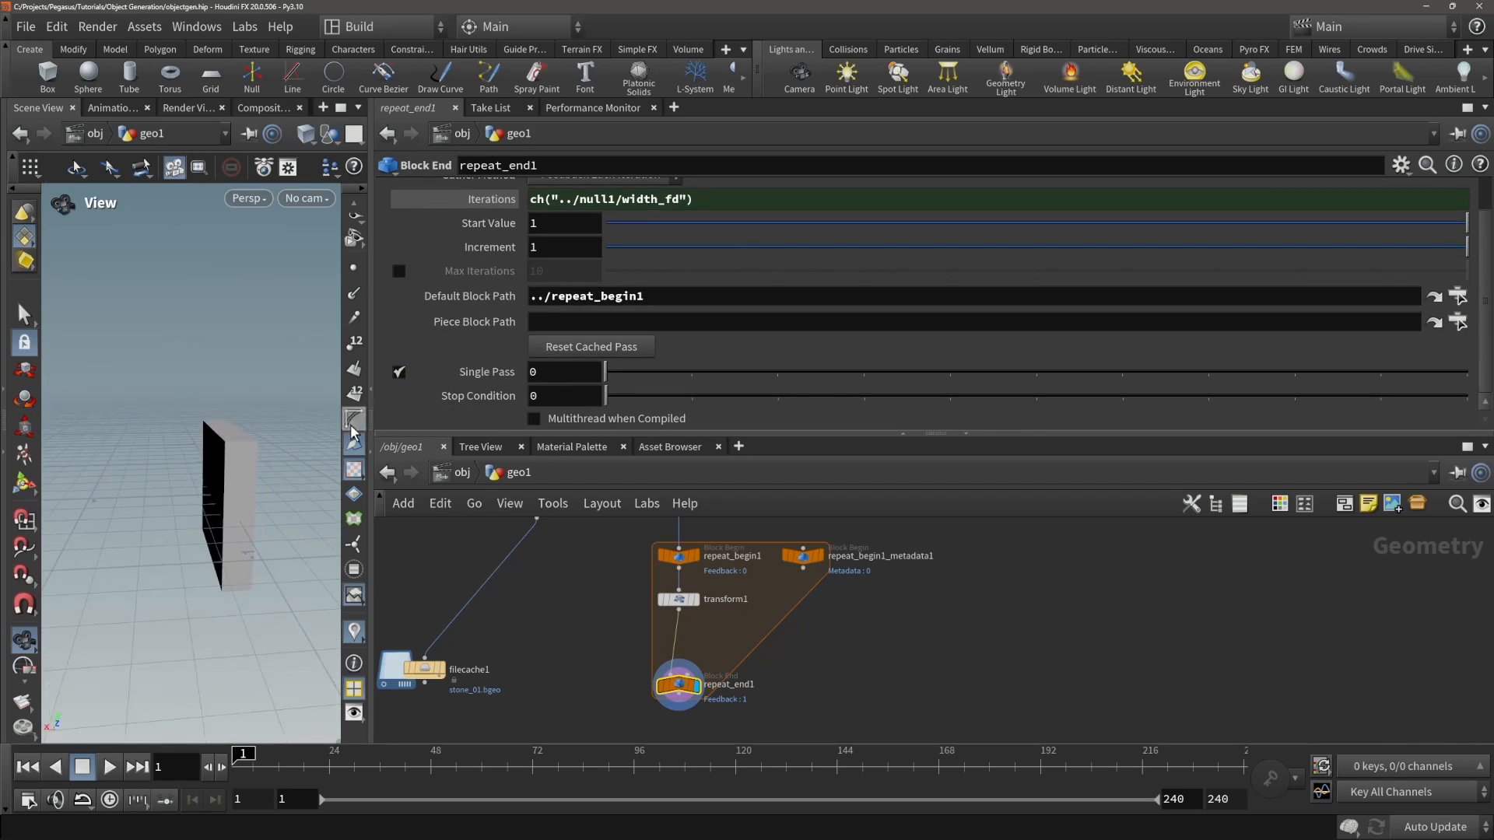
left_click_drag(606, 372, 660, 380)
mouse_move(224, 383)
left_mouse_down()
mouse_move(256, 338)
mouse_move(225, 382)
left_mouse_up()
scroll(684, 575, "down", 2)
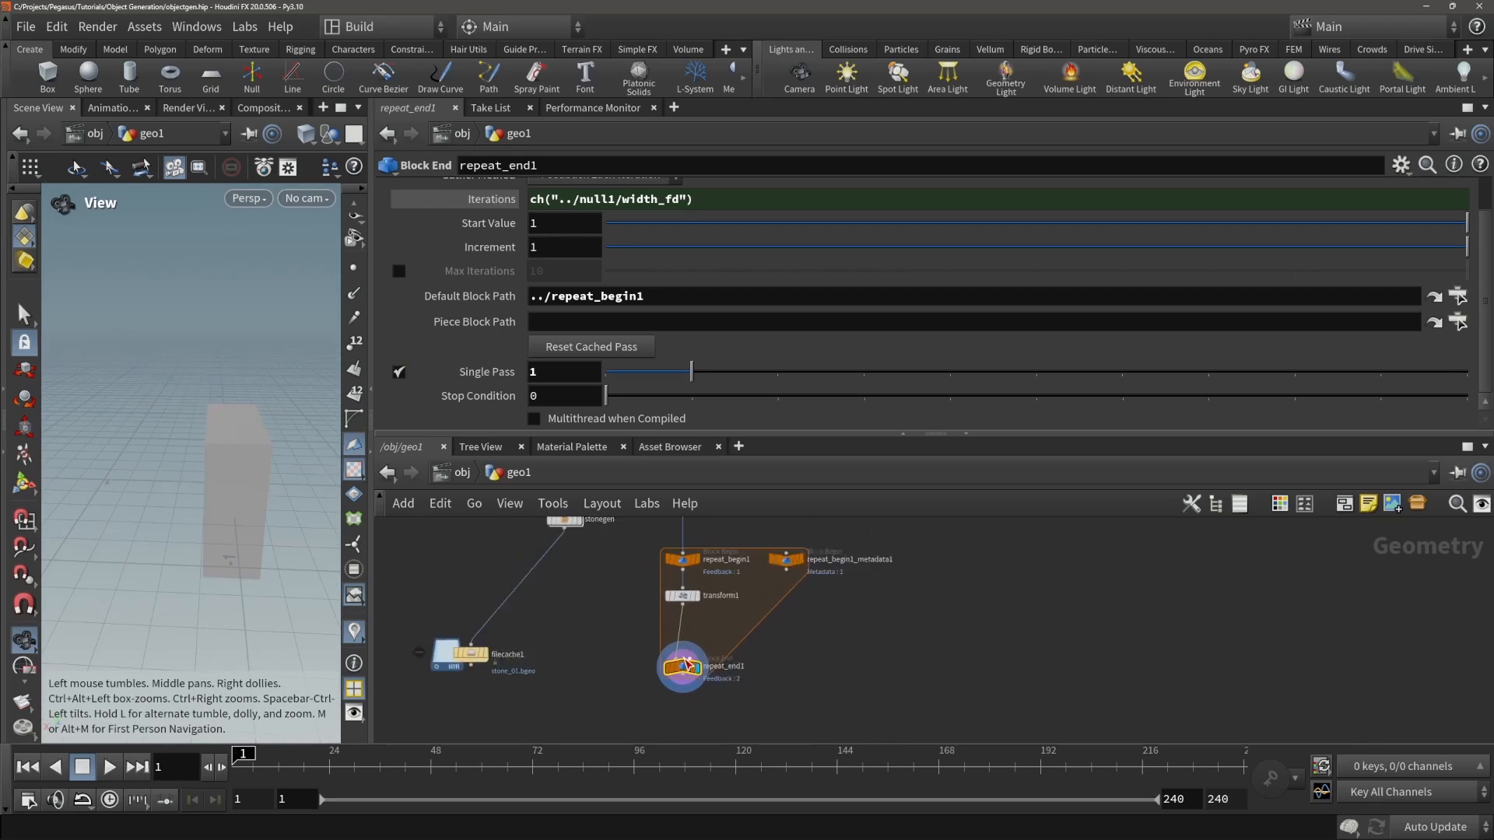
scroll(679, 661, "up", 2)
left_click_drag(688, 672, 689, 646)
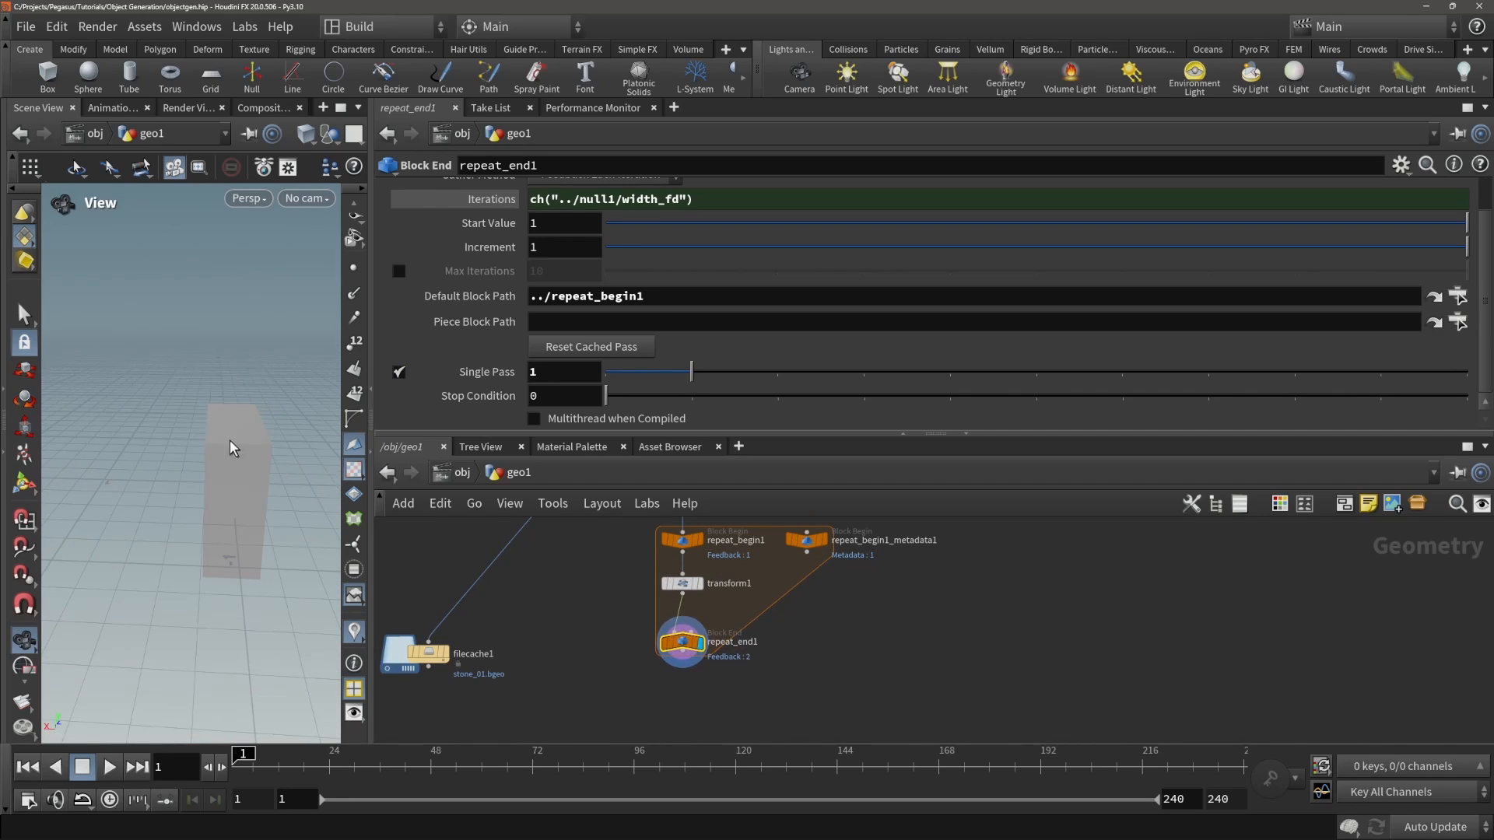
left_click_drag(233, 448, 124, 421)
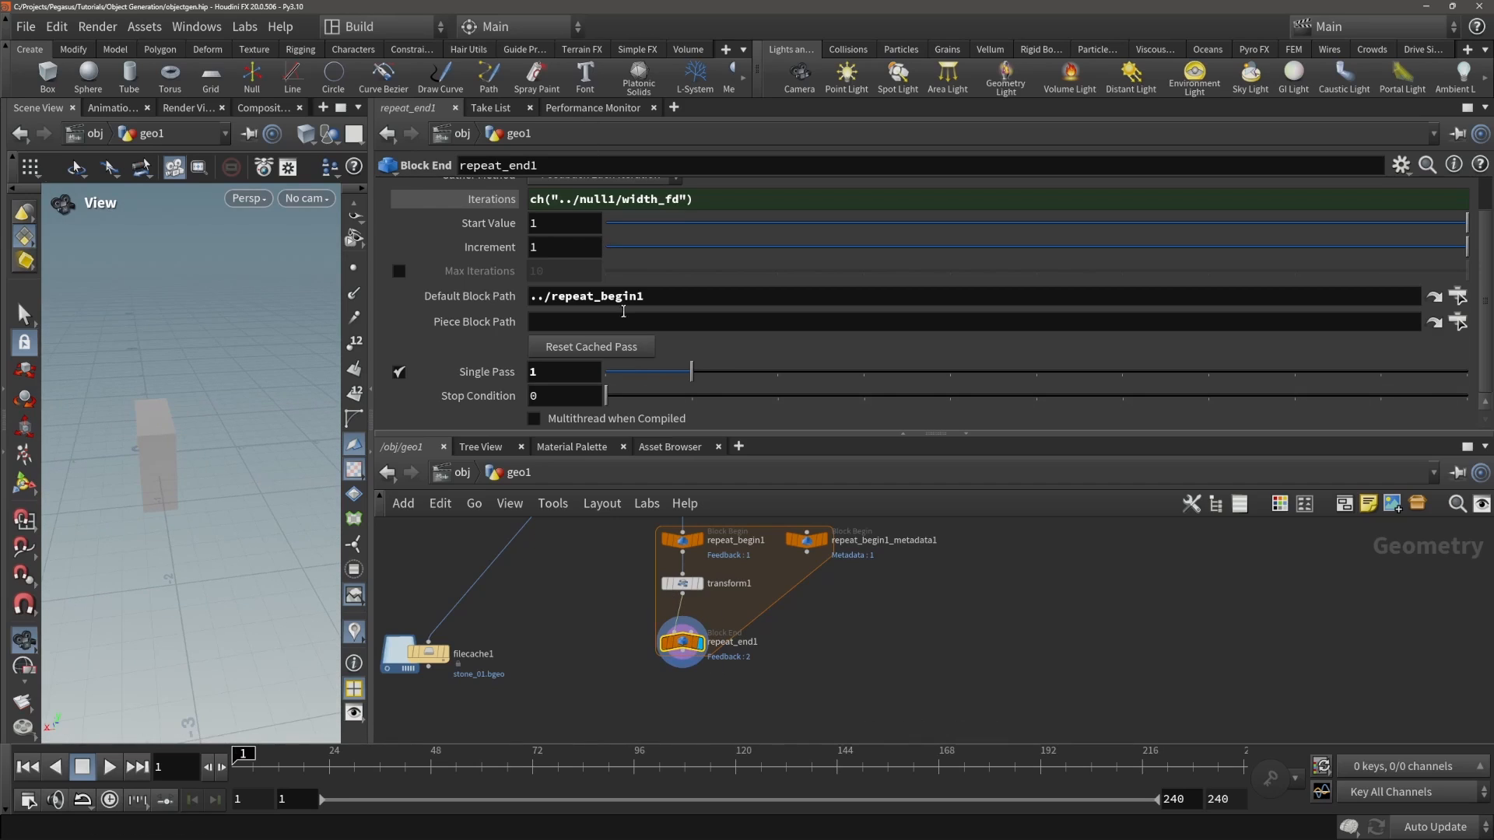
- Set repeat_end1's gather method to Merge Each Iteration
scroll(623, 312, "up", 2)
left_click(599, 219)
left_click(577, 268)
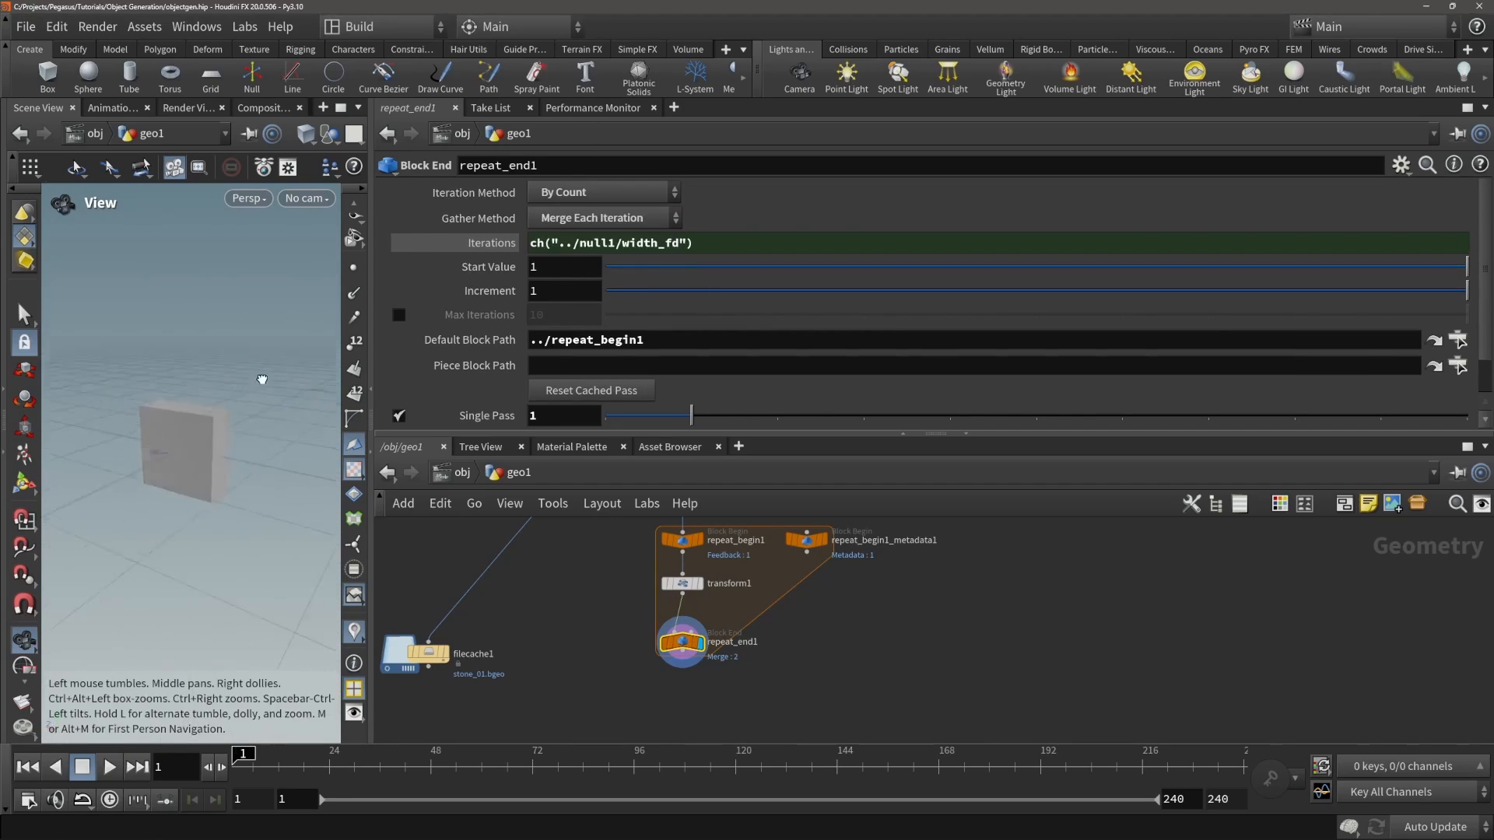
left_click_drag(262, 379, 336, 347)
- Switch the viewport shading to a wireframe display and turn off Single Pass on repeat_end1
left_click(330, 135)
left_click(306, 134)
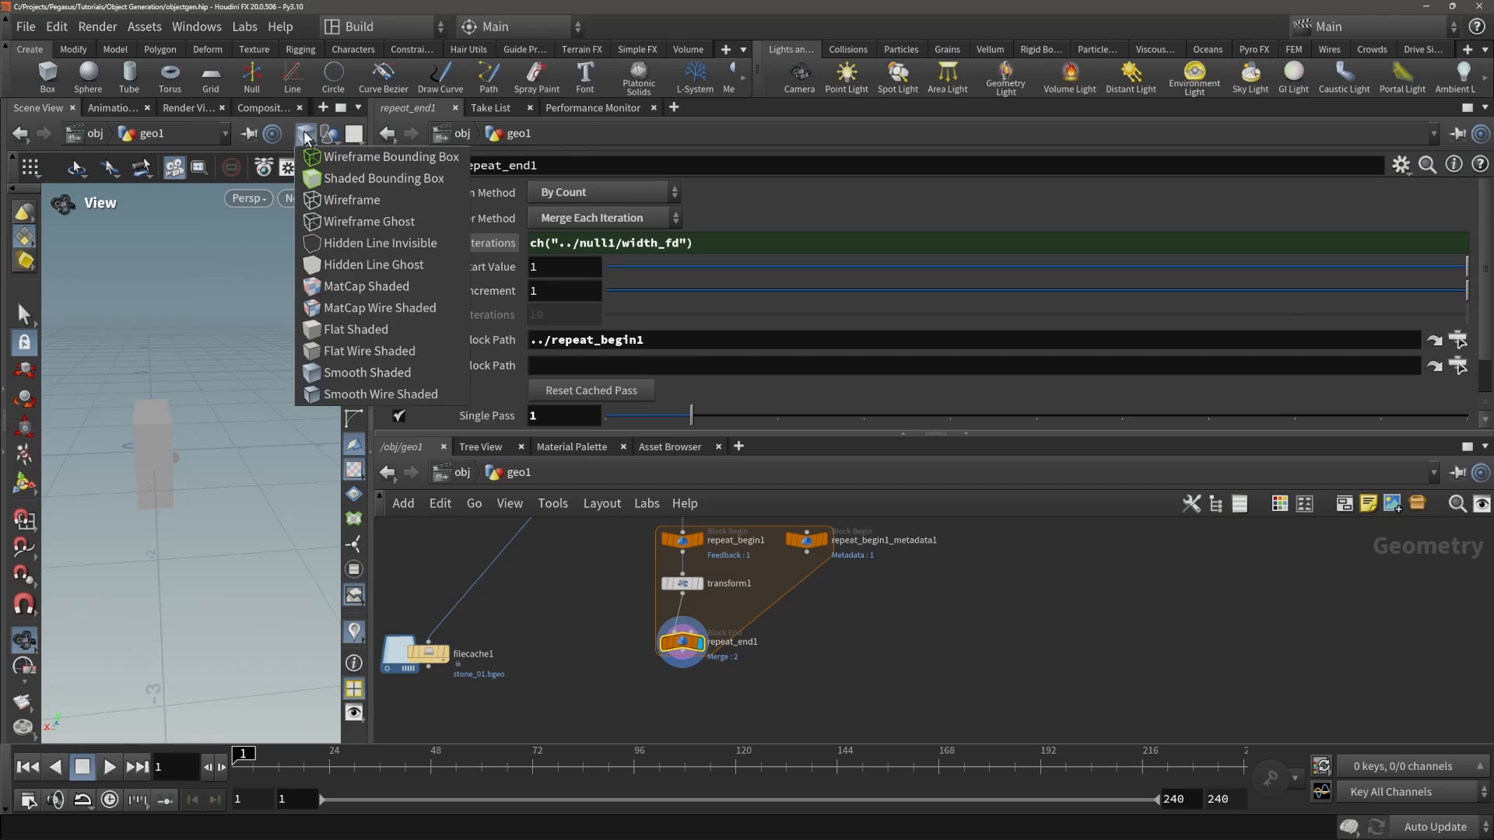
left_click(342, 232)
left_click_drag(283, 344, 257, 406)
scroll(547, 379, "down", 1)
left_click(398, 372)
- Set repeat_begin1's method to Fetch Input and check the merged boxes in the viewport
middle_click_drag(635, 576, 634, 602)
left_click(681, 566)
left_click(562, 194)
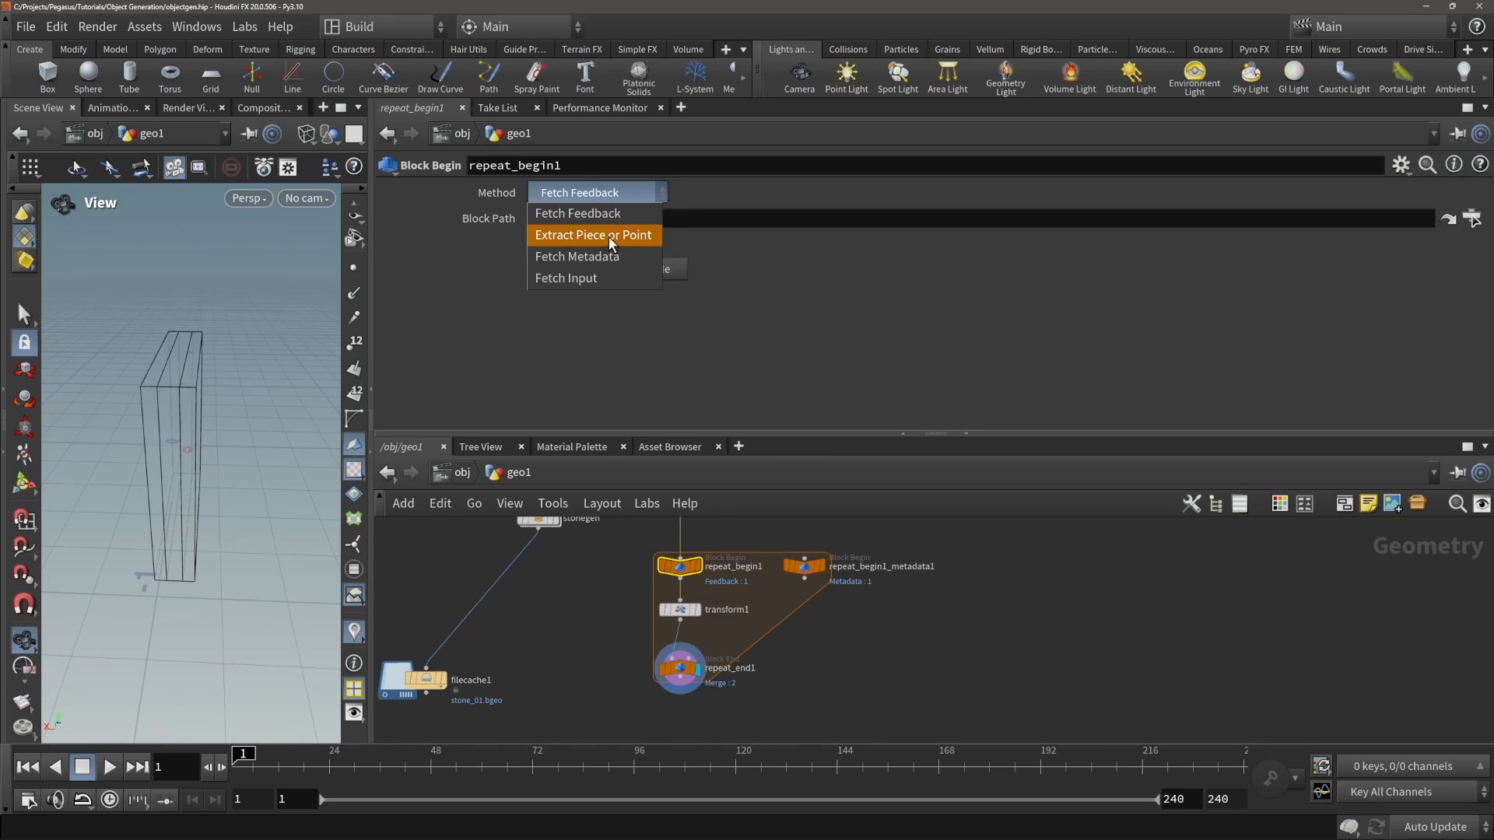
left_click(577, 277)
left_click_drag(241, 428, 194, 440)
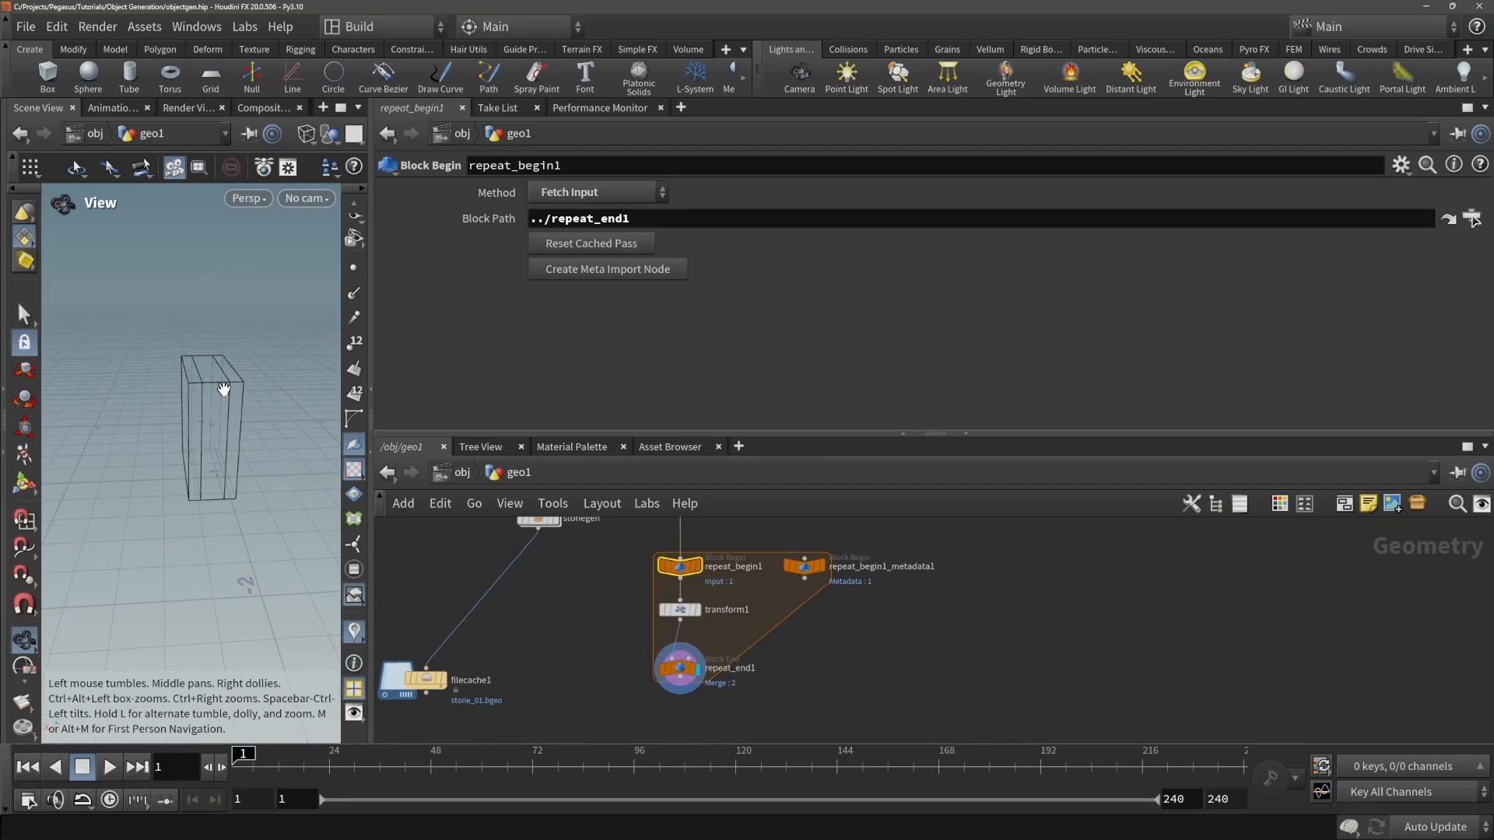
- Duplicate the four nodes of the width loop and insert the copy below repeat_end1, connected to its output
middle_click_drag(820, 658, 814, 621)
left_click_drag(674, 635, 673, 624)
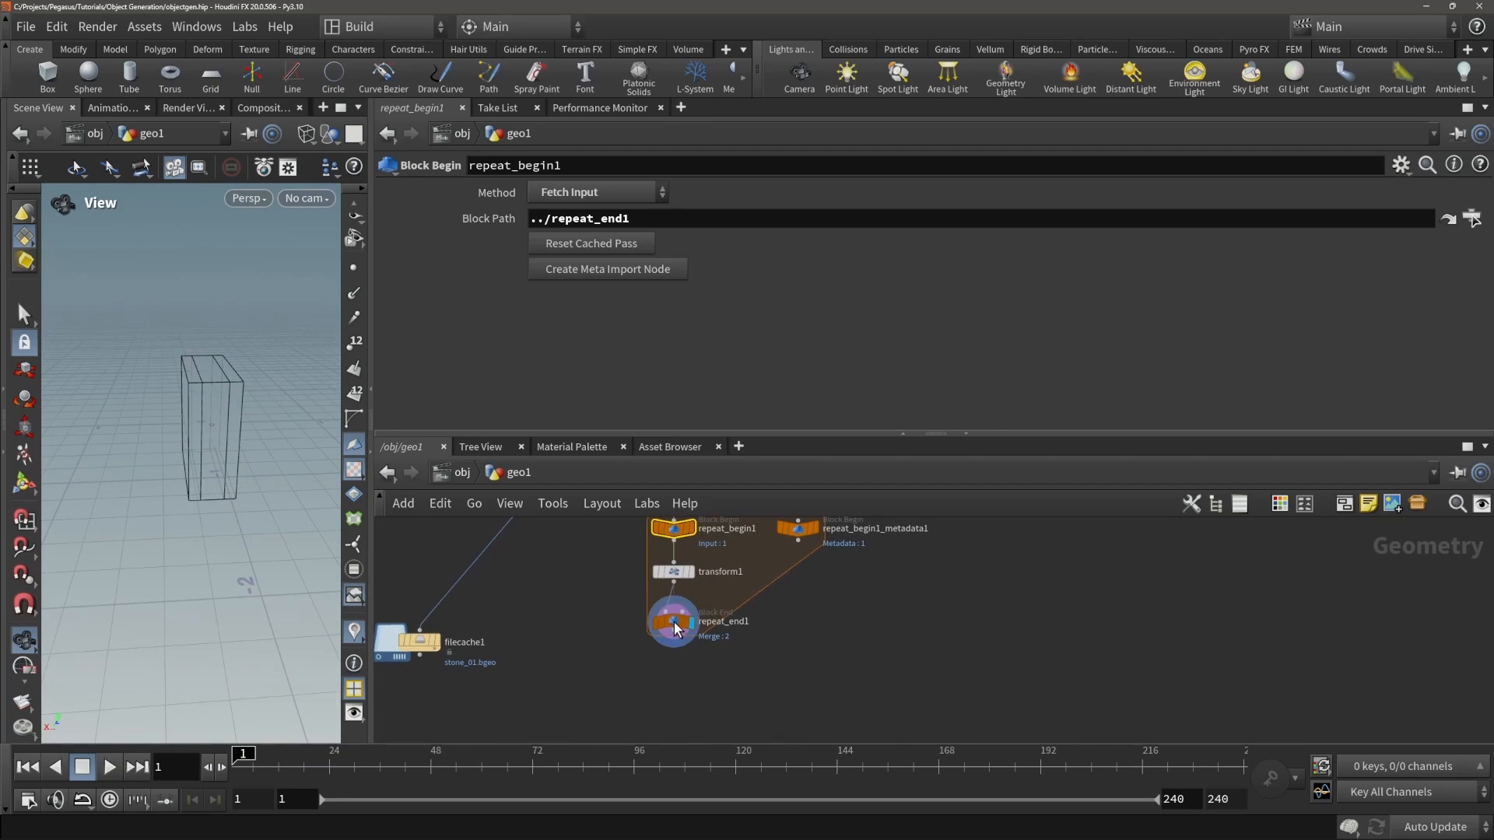
middle_click_drag(822, 579, 789, 605)
left_click_drag(848, 683, 615, 540)
middle_click_drag(855, 669, 894, 583)
key("ctrl+c")
key("ctrl+v")
left_click_drag(670, 606, 661, 621)
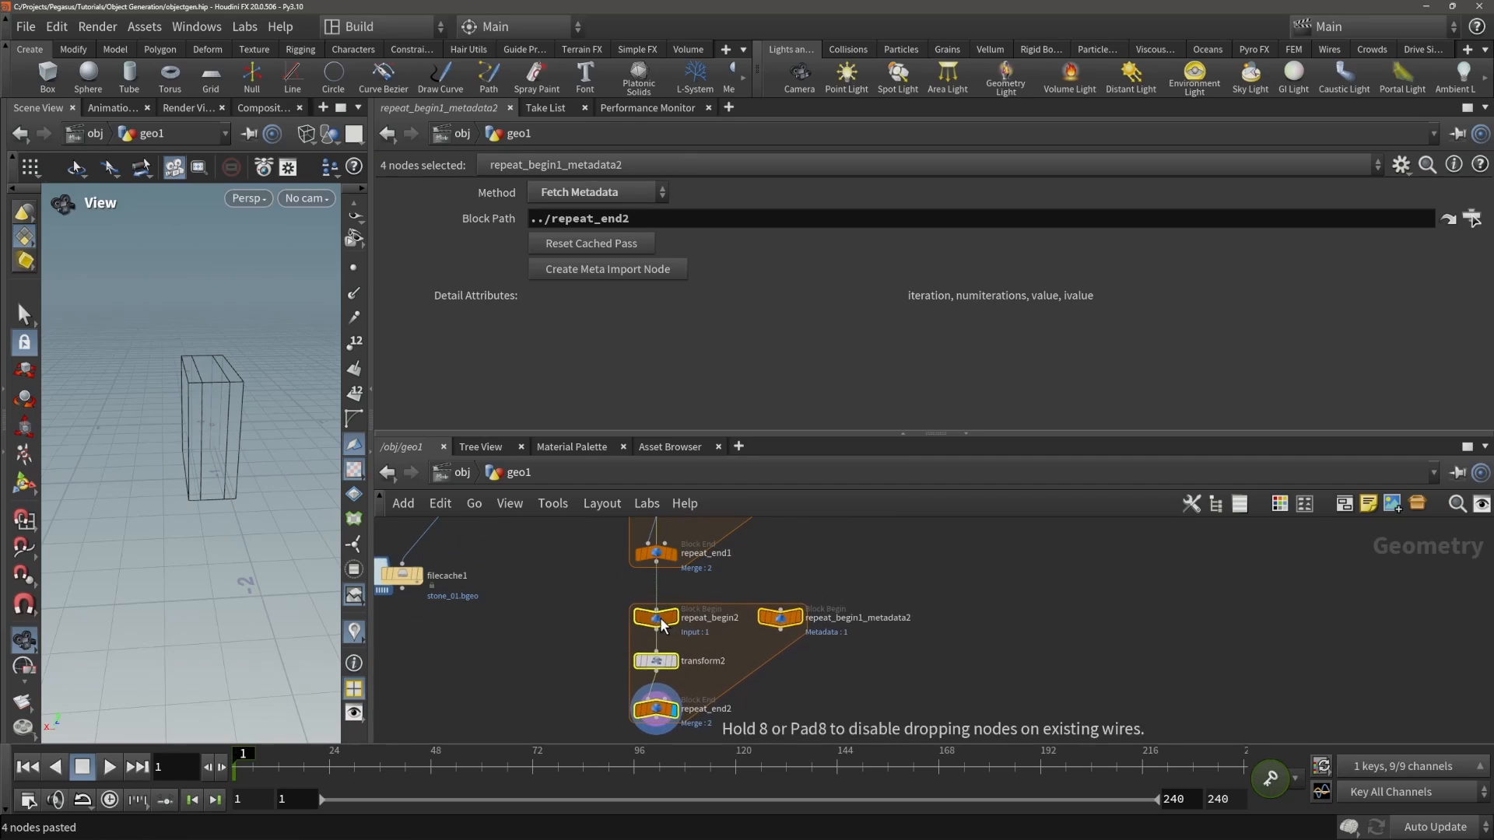
left_click(679, 585)
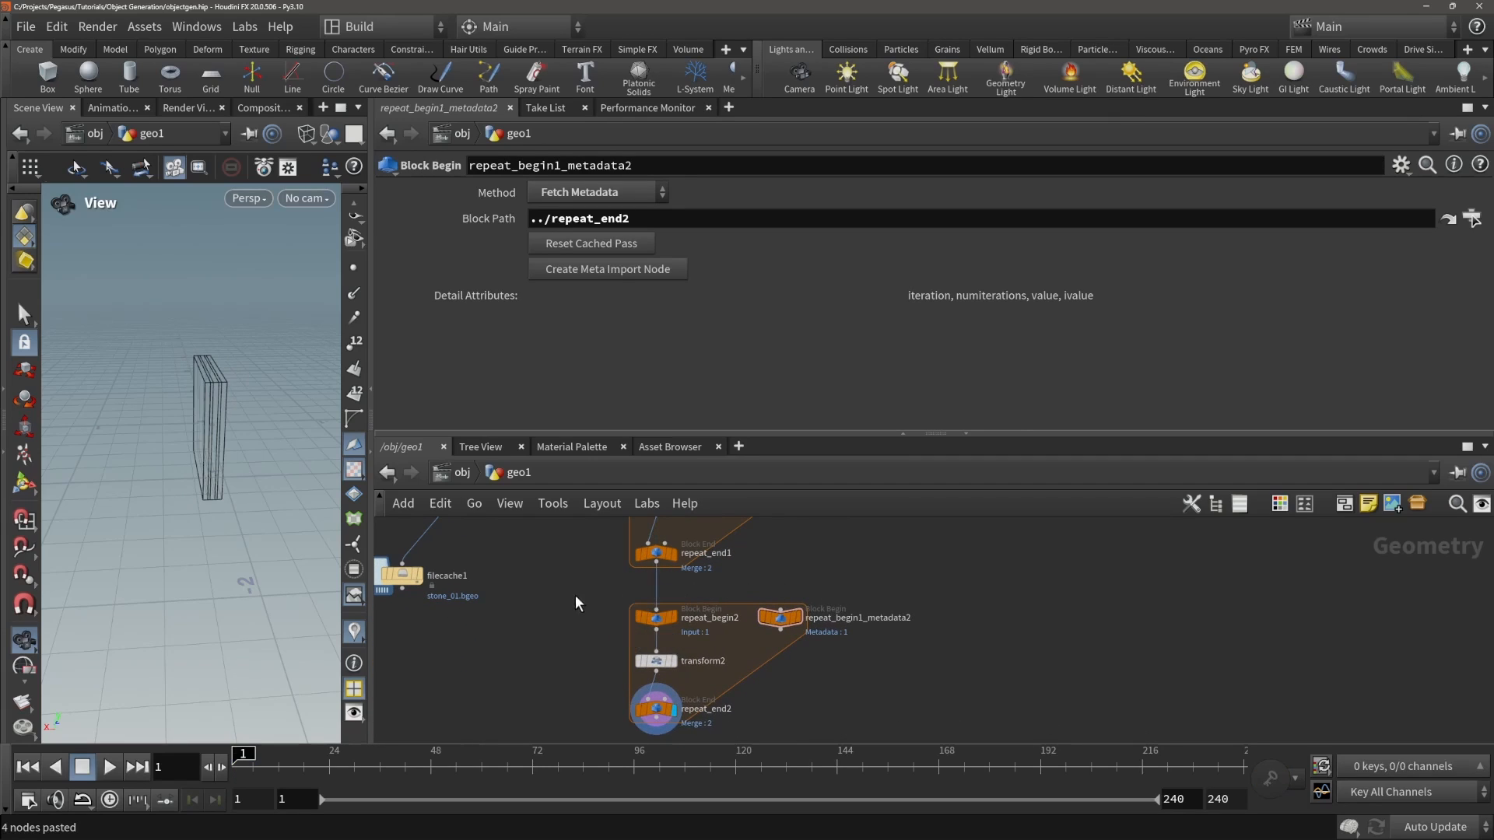
left_click_drag(581, 598, 834, 726)
- Check the height parameters on null1 and replace width with height in transform2's X scale expression
middle_click_drag(908, 589, 883, 750)
left_click(838, 531)
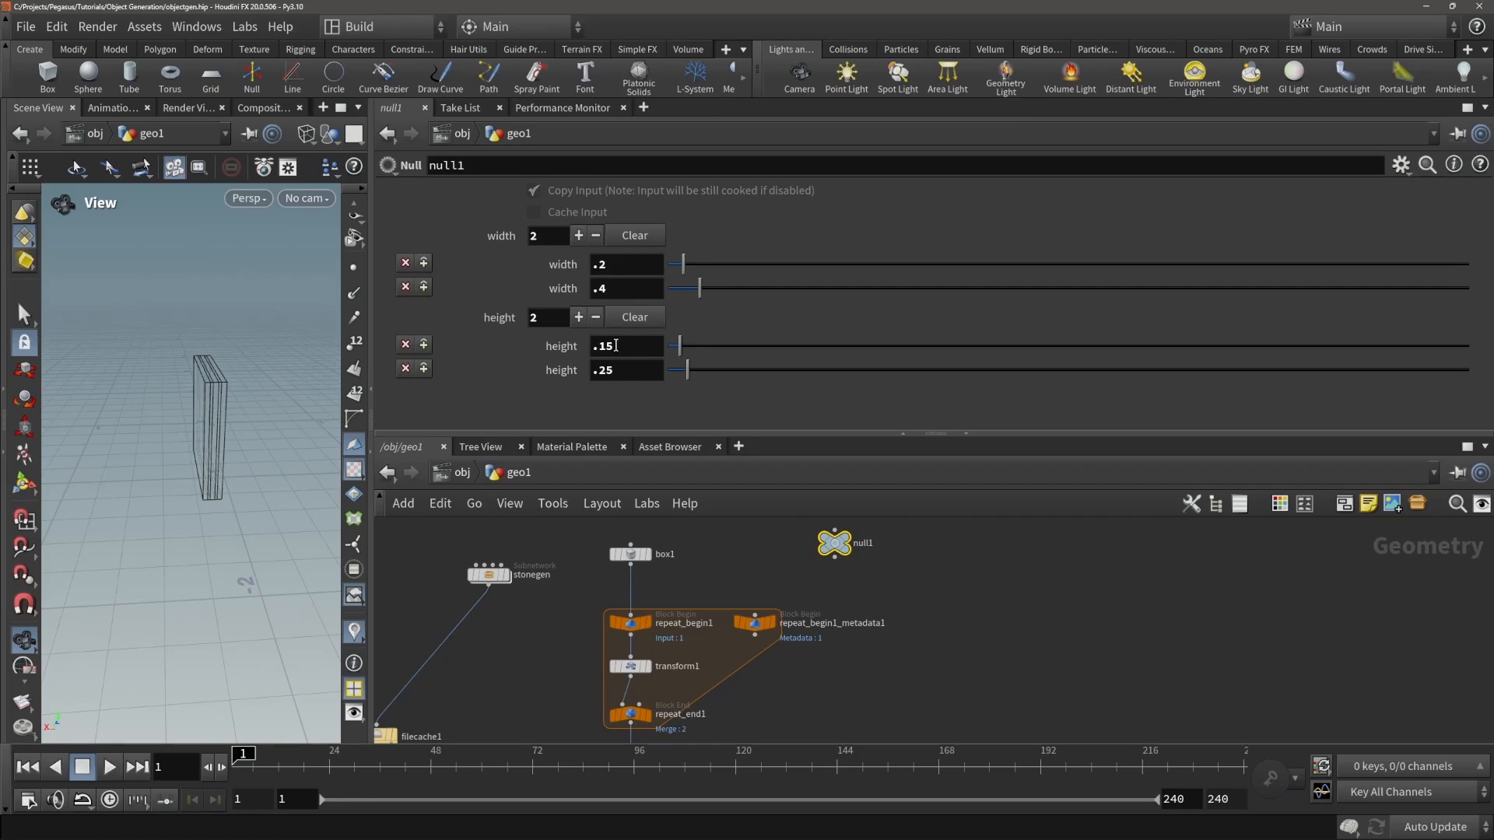
middle_click_drag(845, 659, 881, 542)
left_click(669, 705)
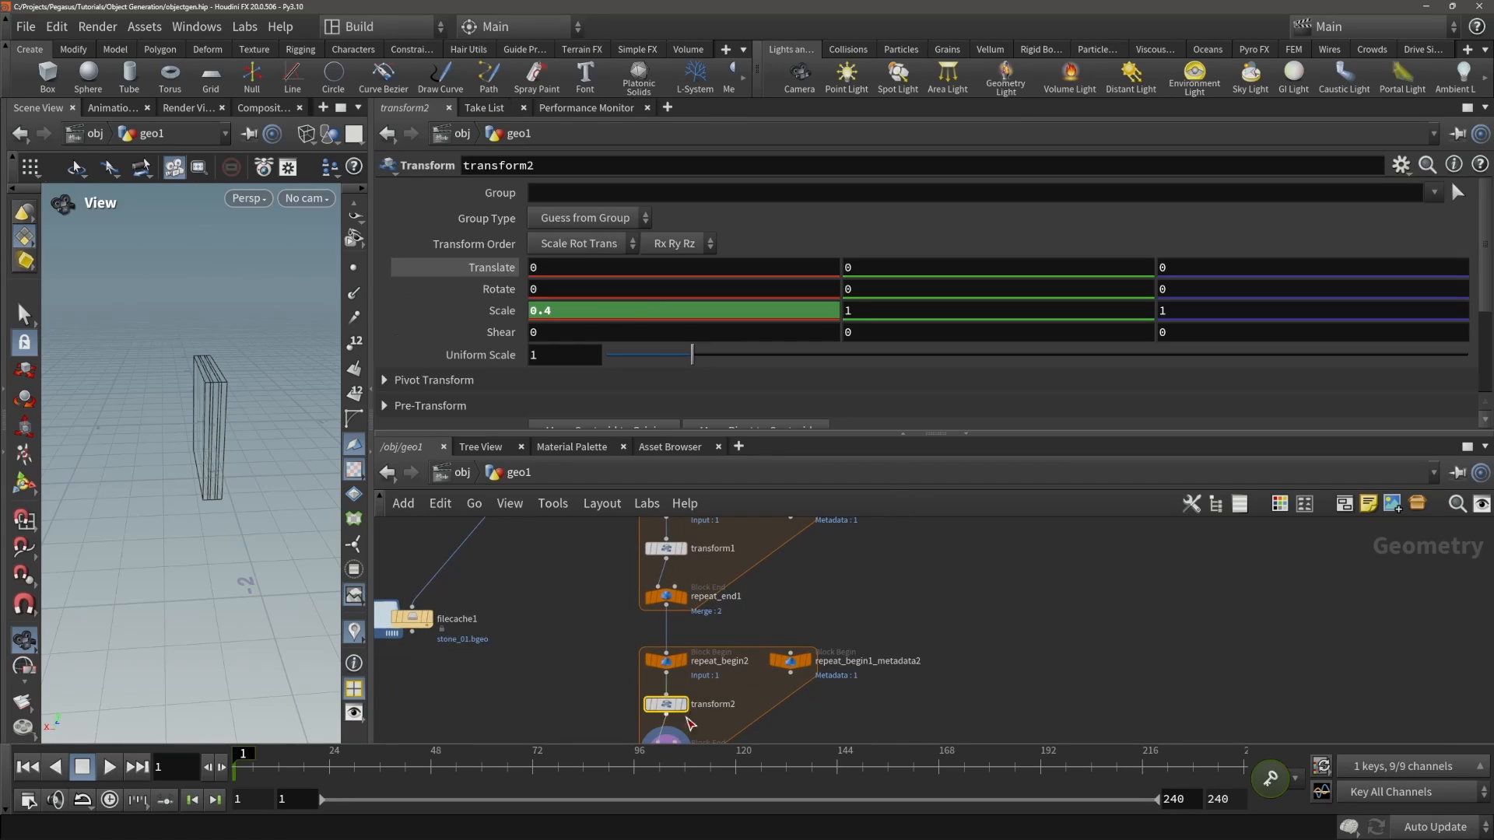
left_click(506, 311)
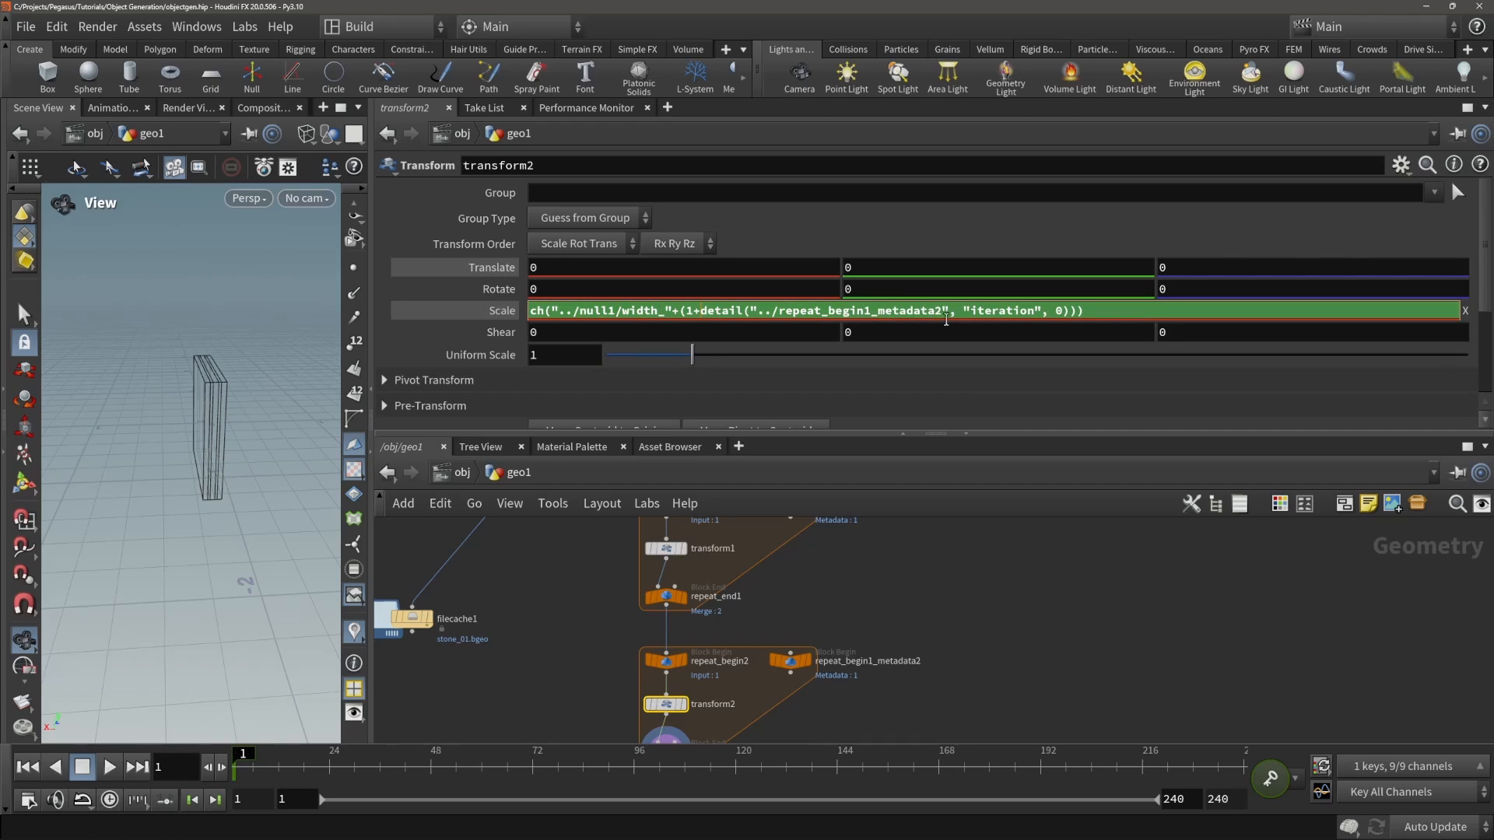
middle_click_drag(898, 569, 957, 472)
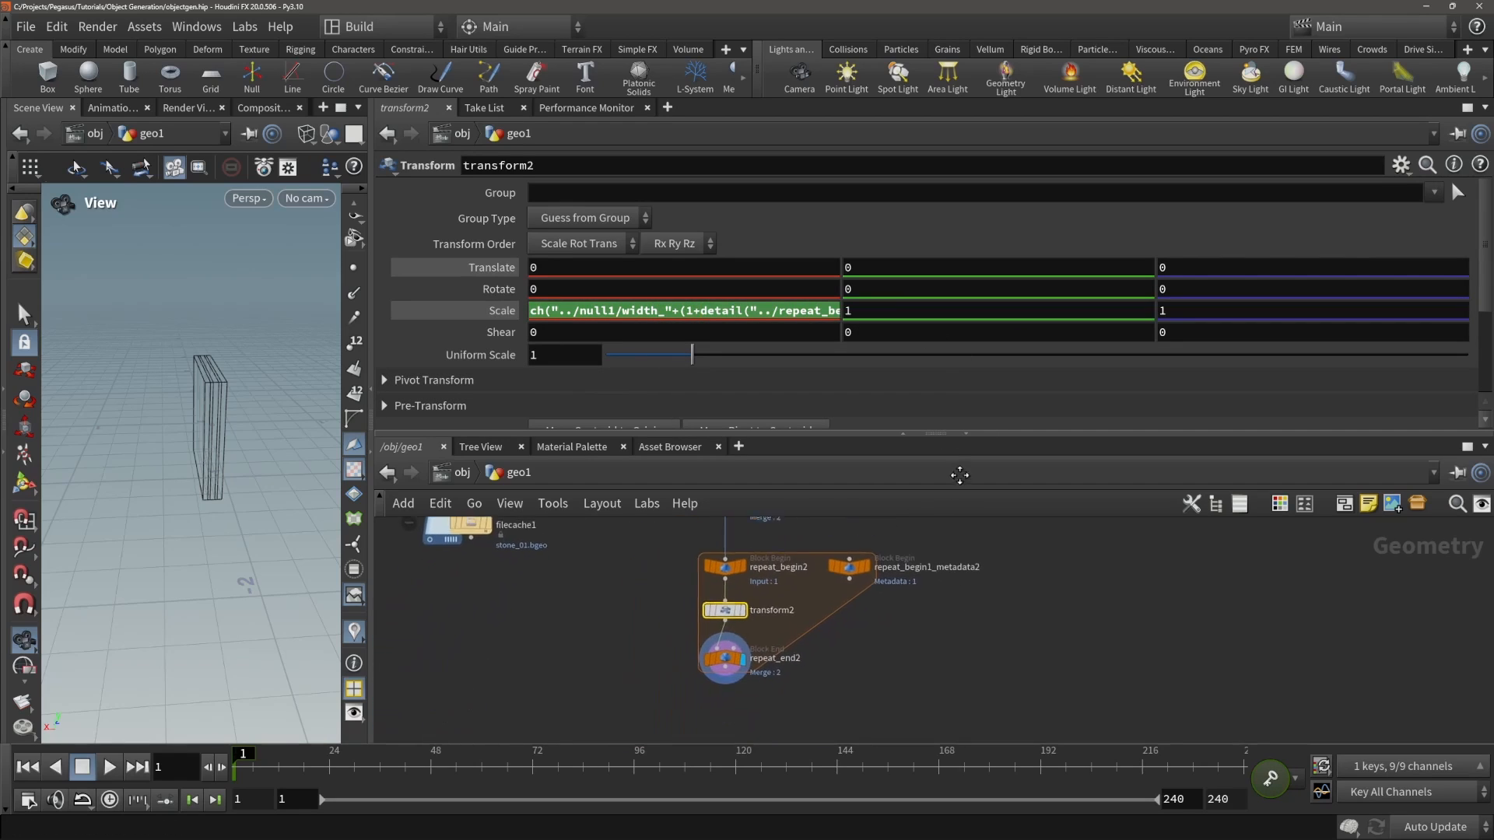
left_click(665, 312)
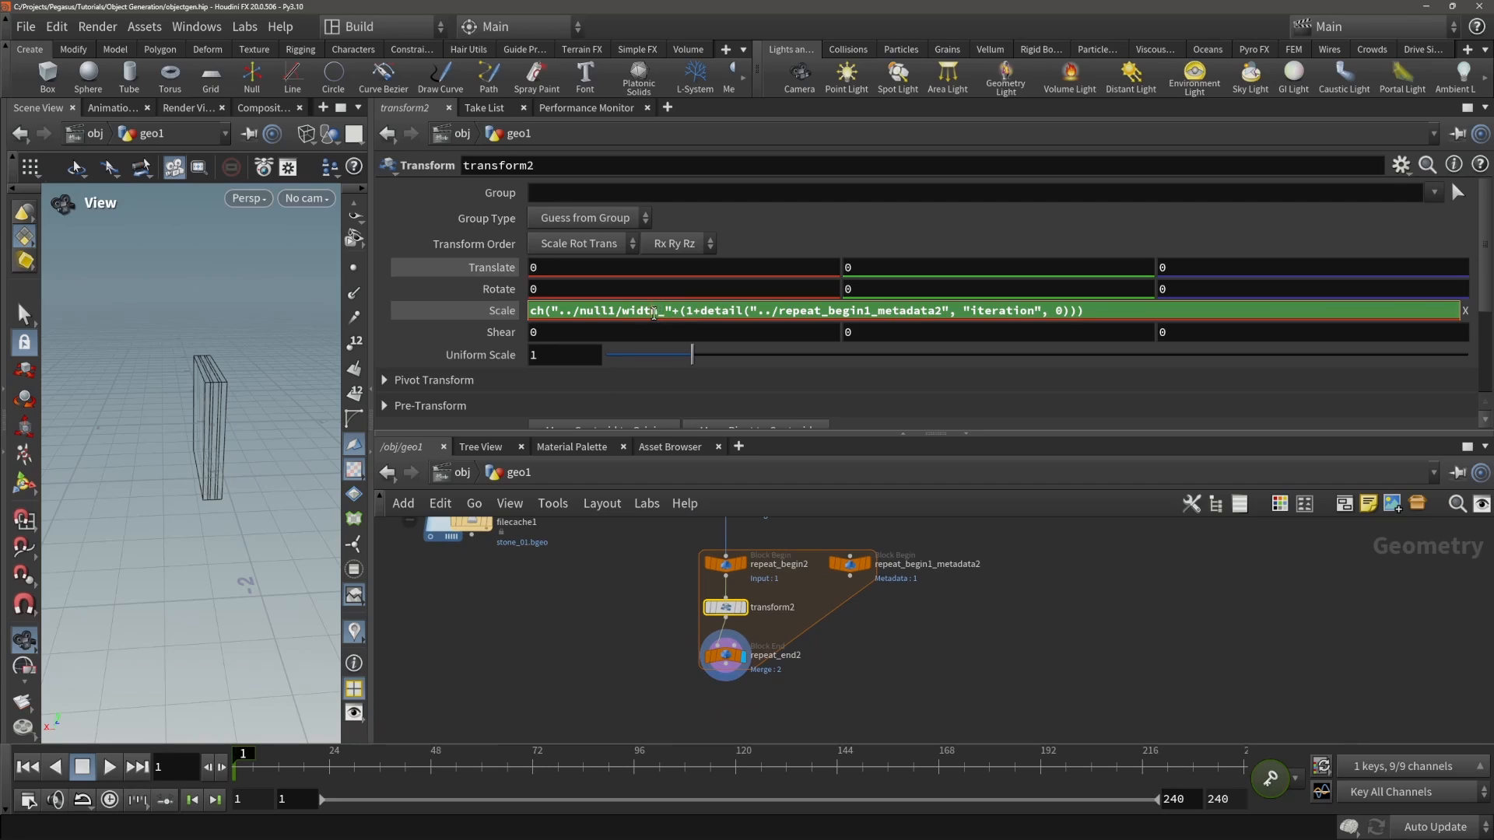
double_click(632, 311)
type("height")
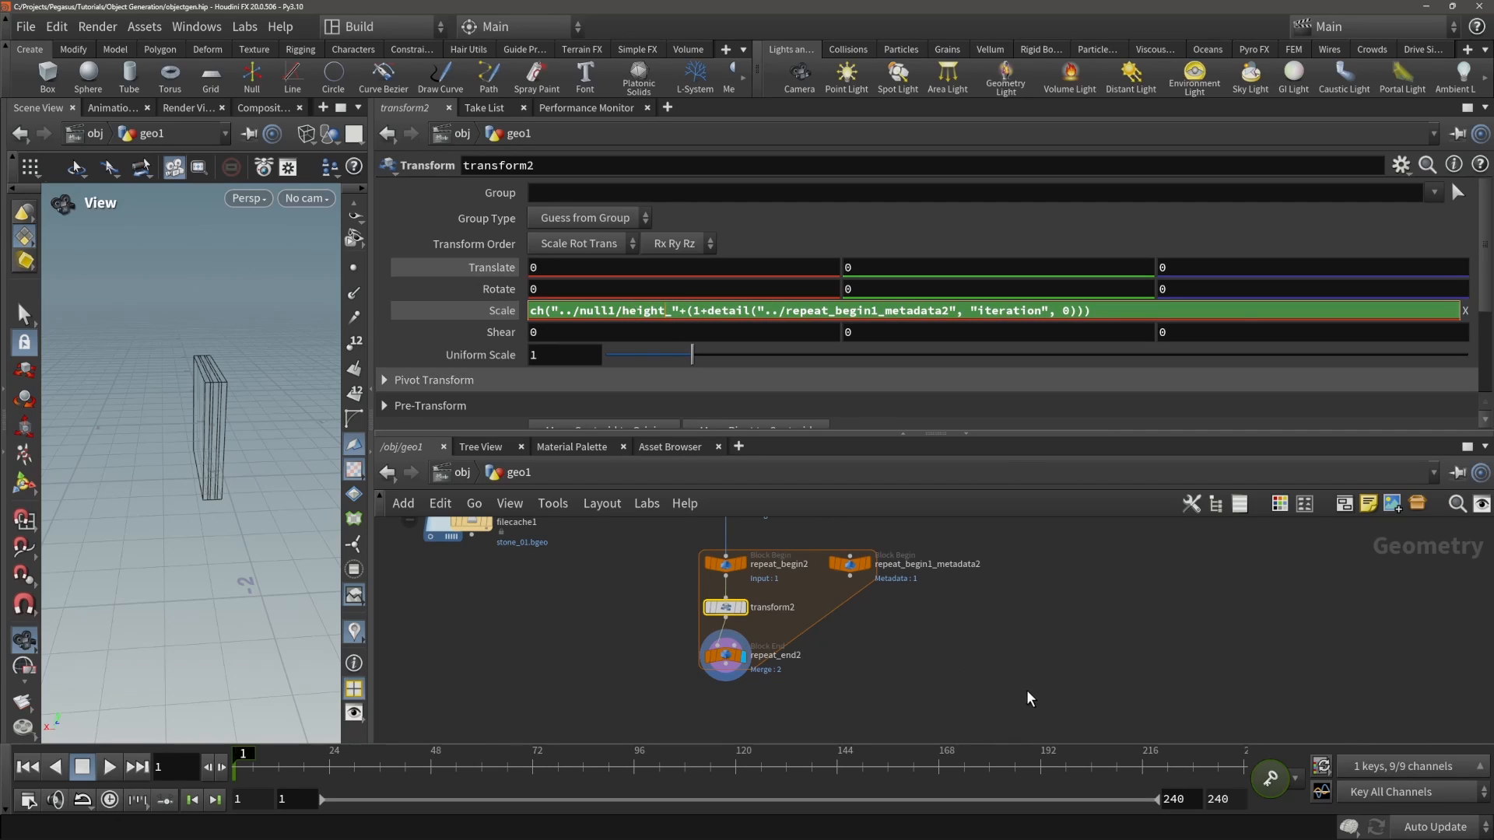
left_click(784, 690)
- Cut the height expression out of transform2's X scale, delete its channels and set X scale to 1
left_click(725, 655)
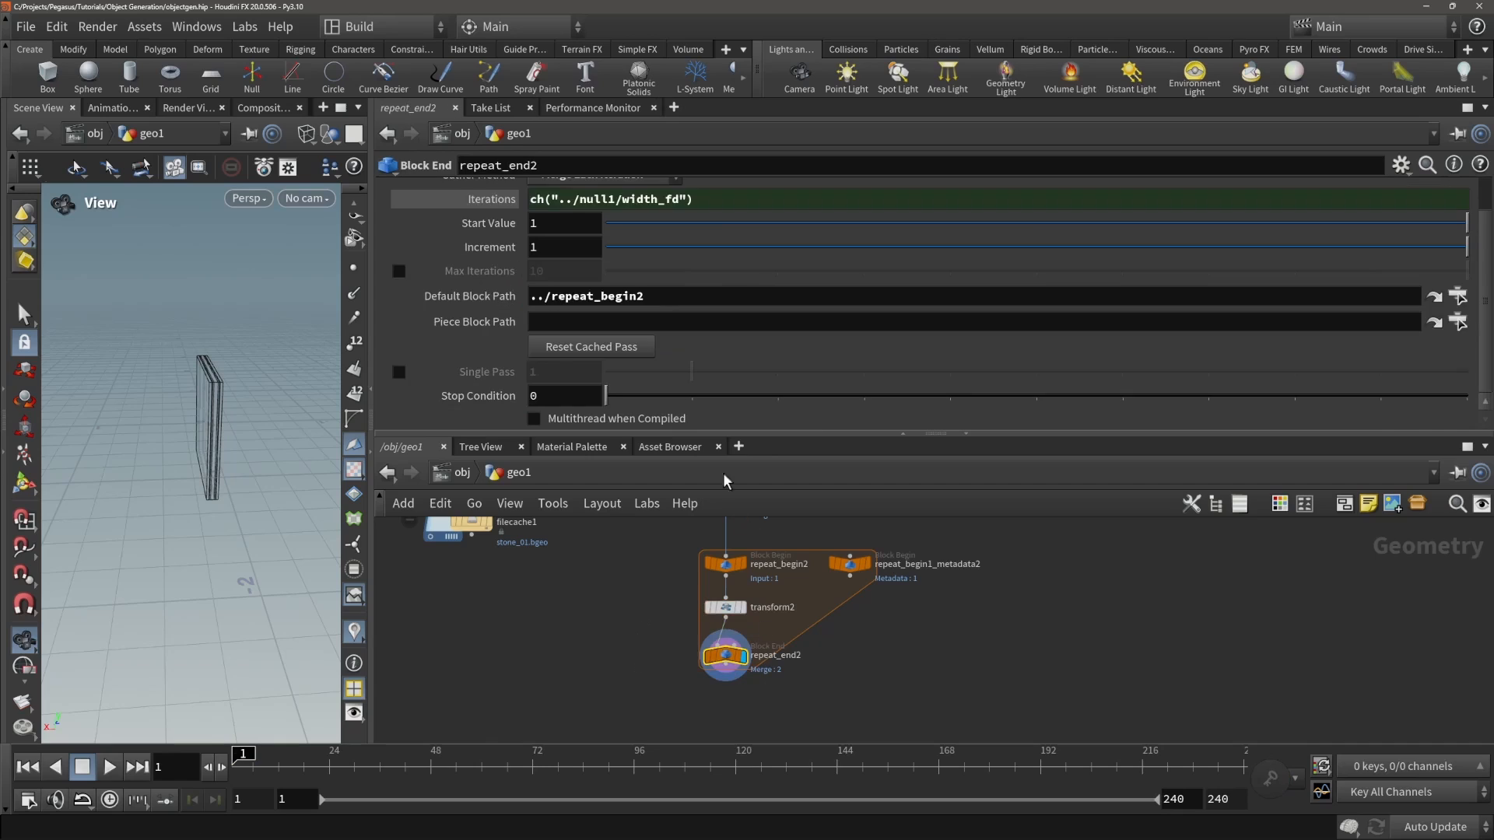
left_click(725, 607)
left_click(614, 310)
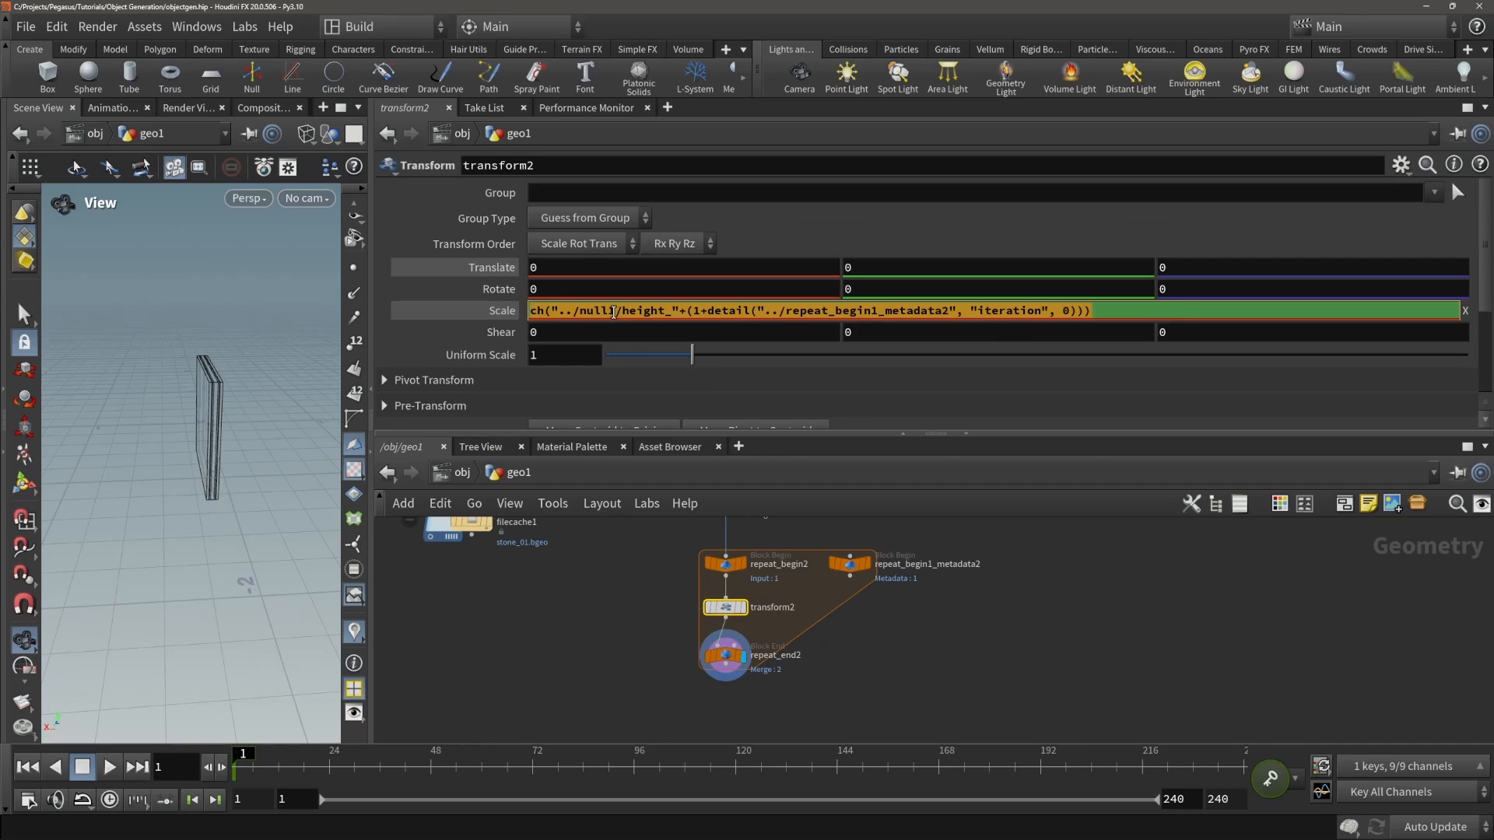
key("BackSpace")
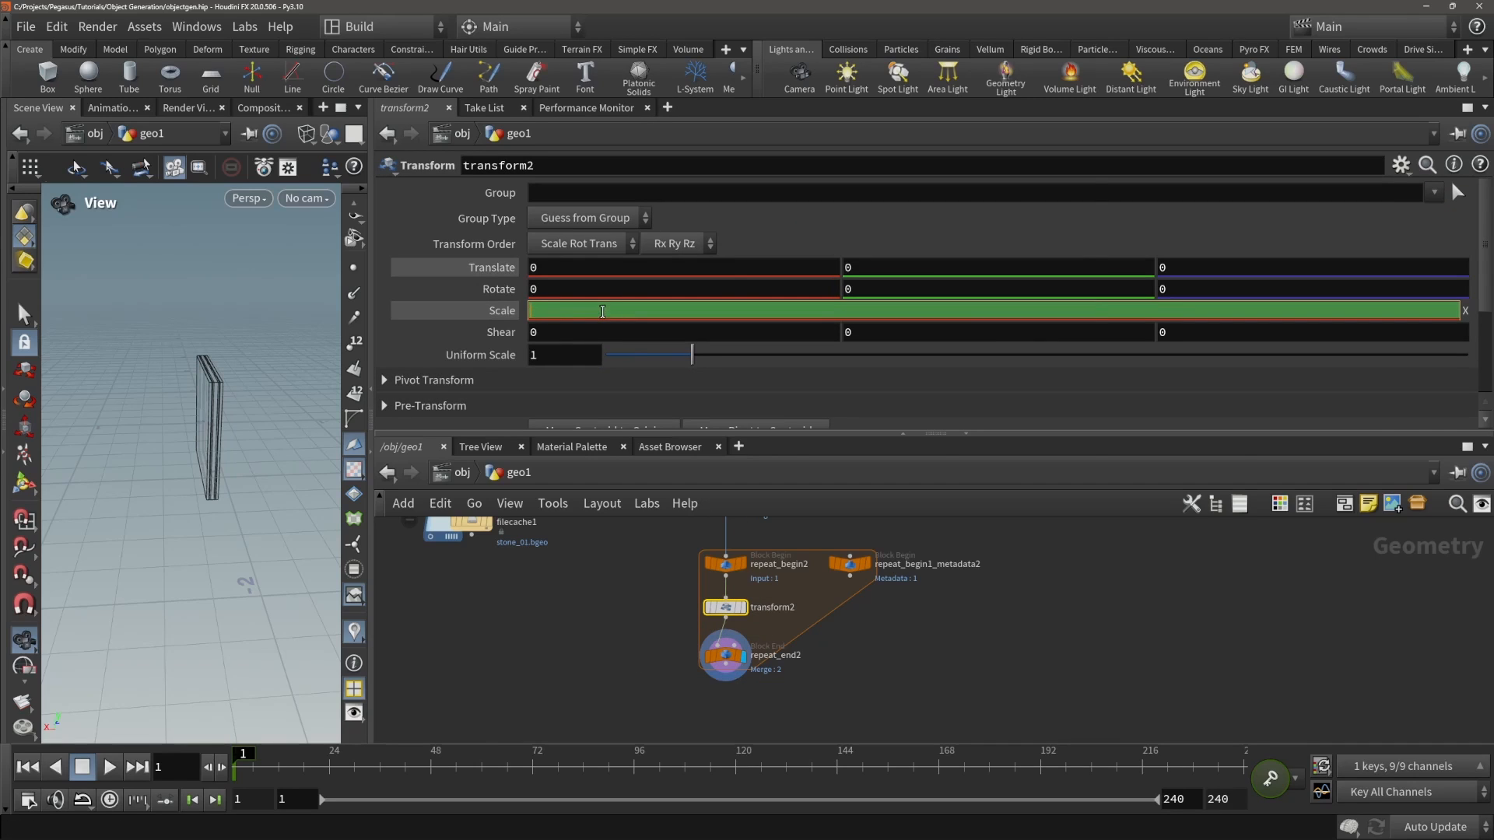
key("Return")
right_click(545, 311)
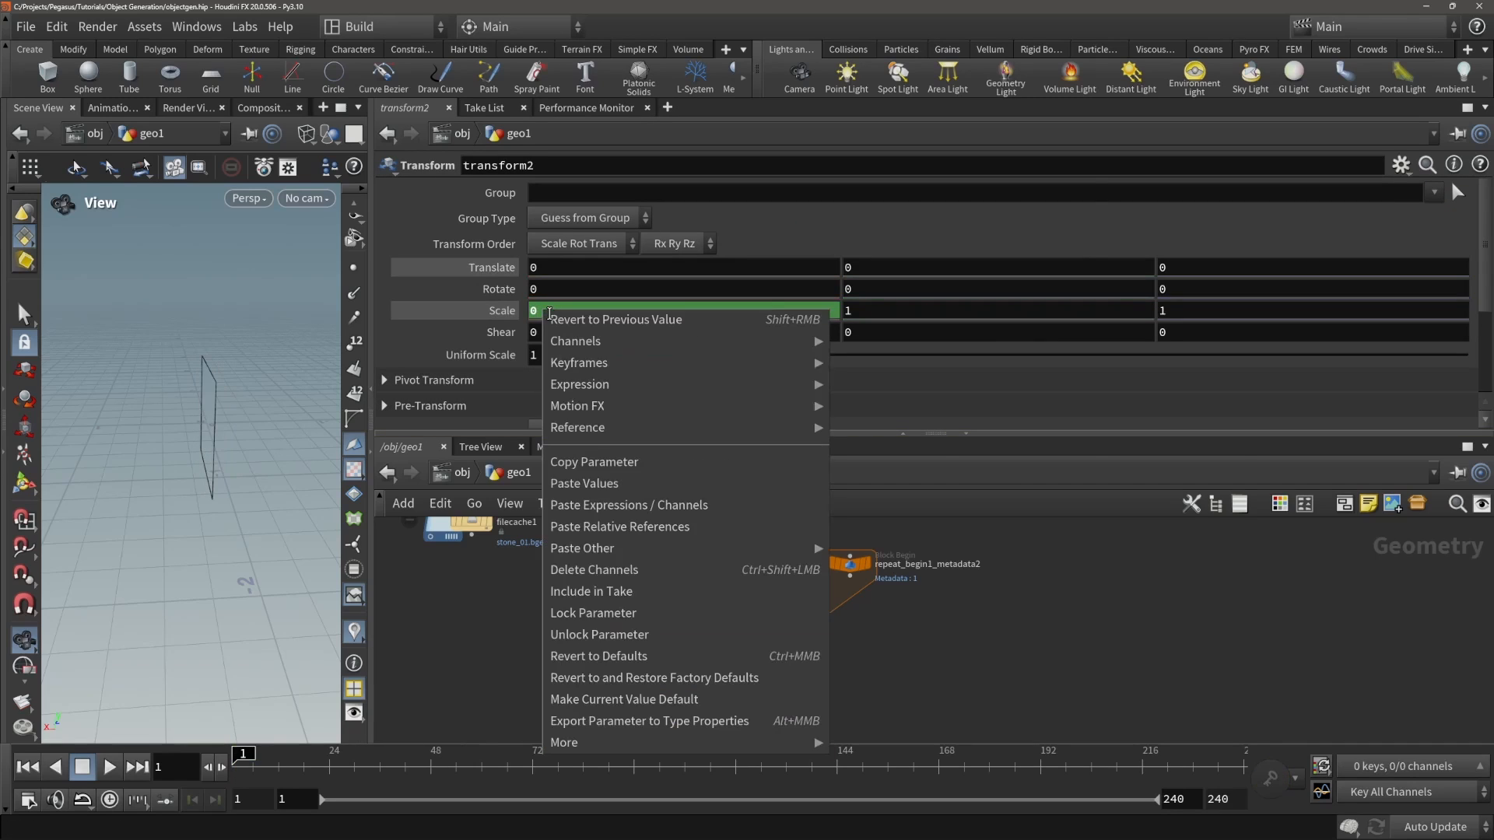
left_click(605, 569)
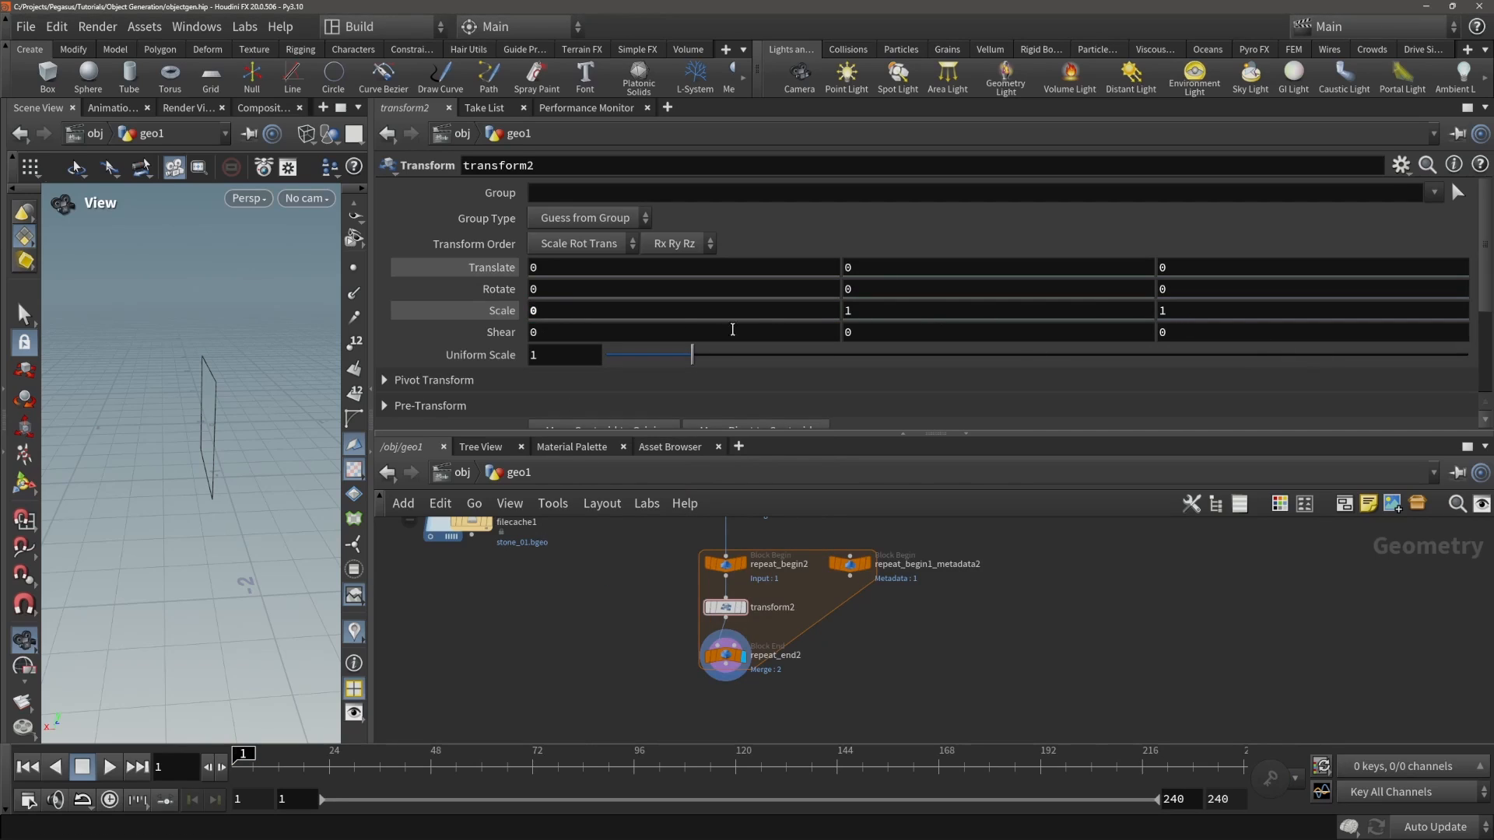
left_click_drag(558, 312, 487, 300)
type("1")
key("Return")
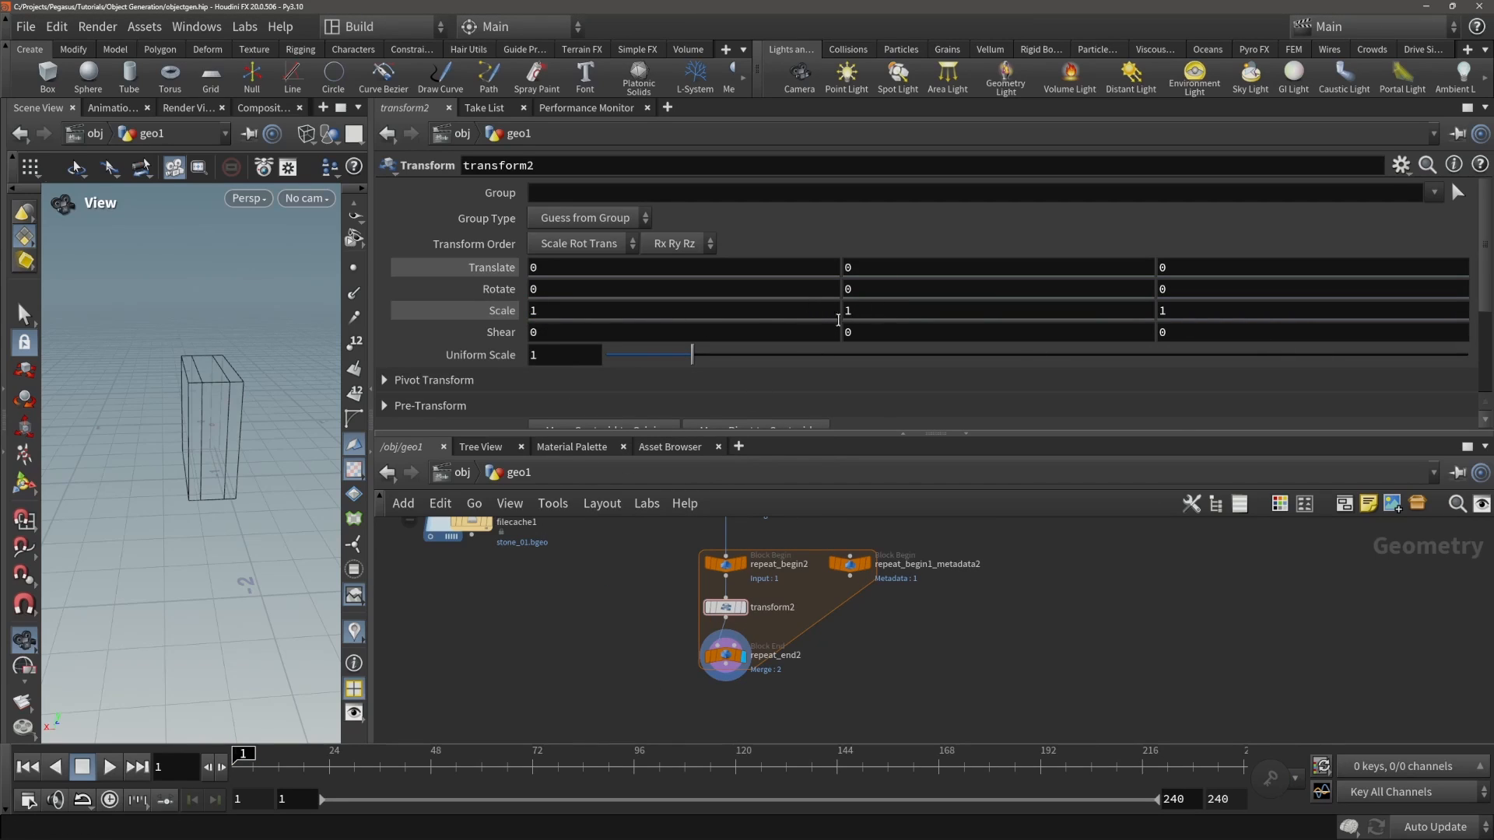
- Paste the height expression into transform2's Y scale and view the merged boxes from another angle
left_click(784, 315)
key("ctrl+v")
key("Return")
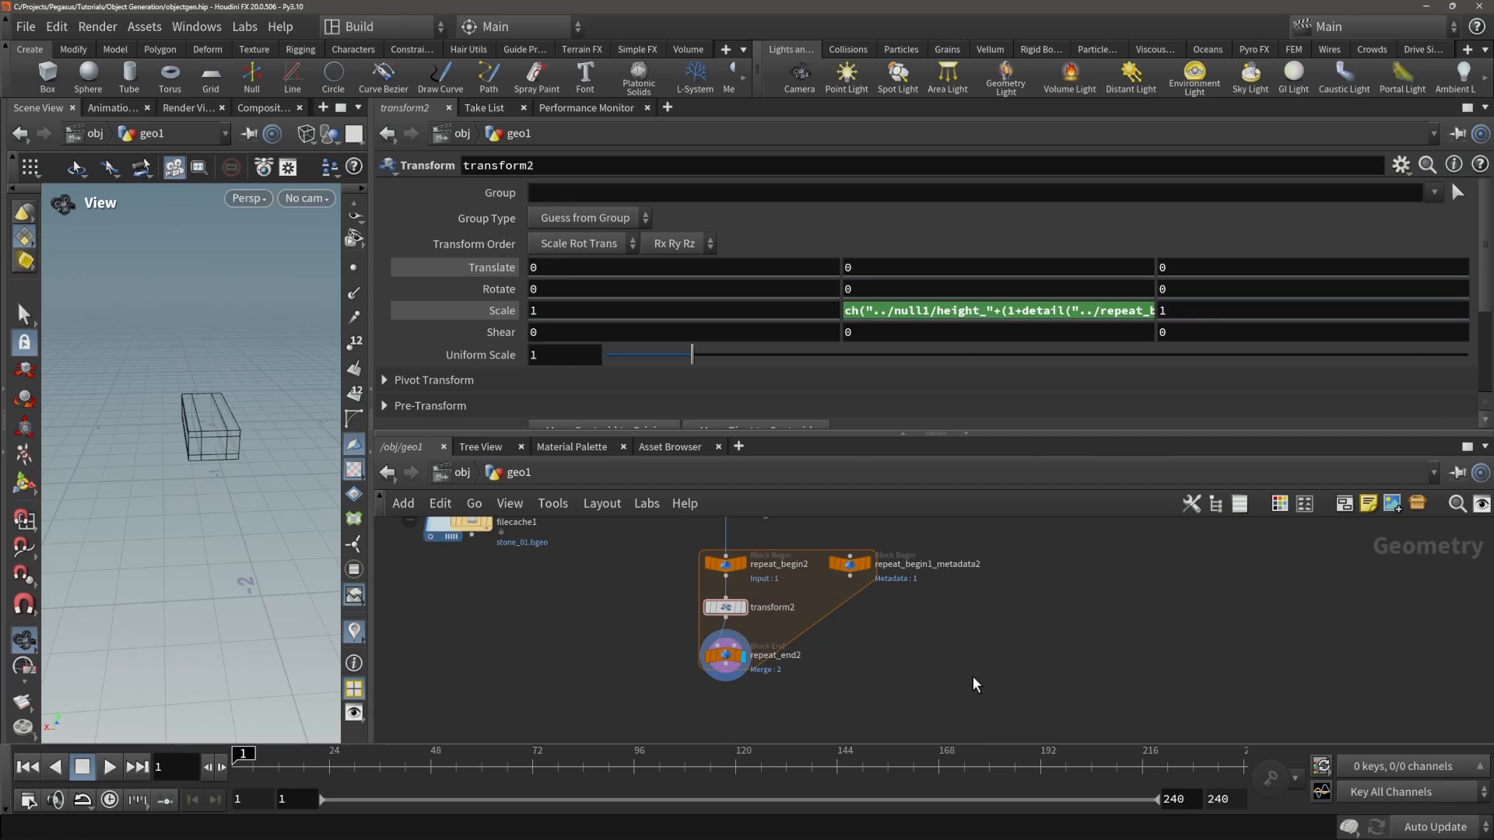
left_click_drag(201, 434, 262, 437)
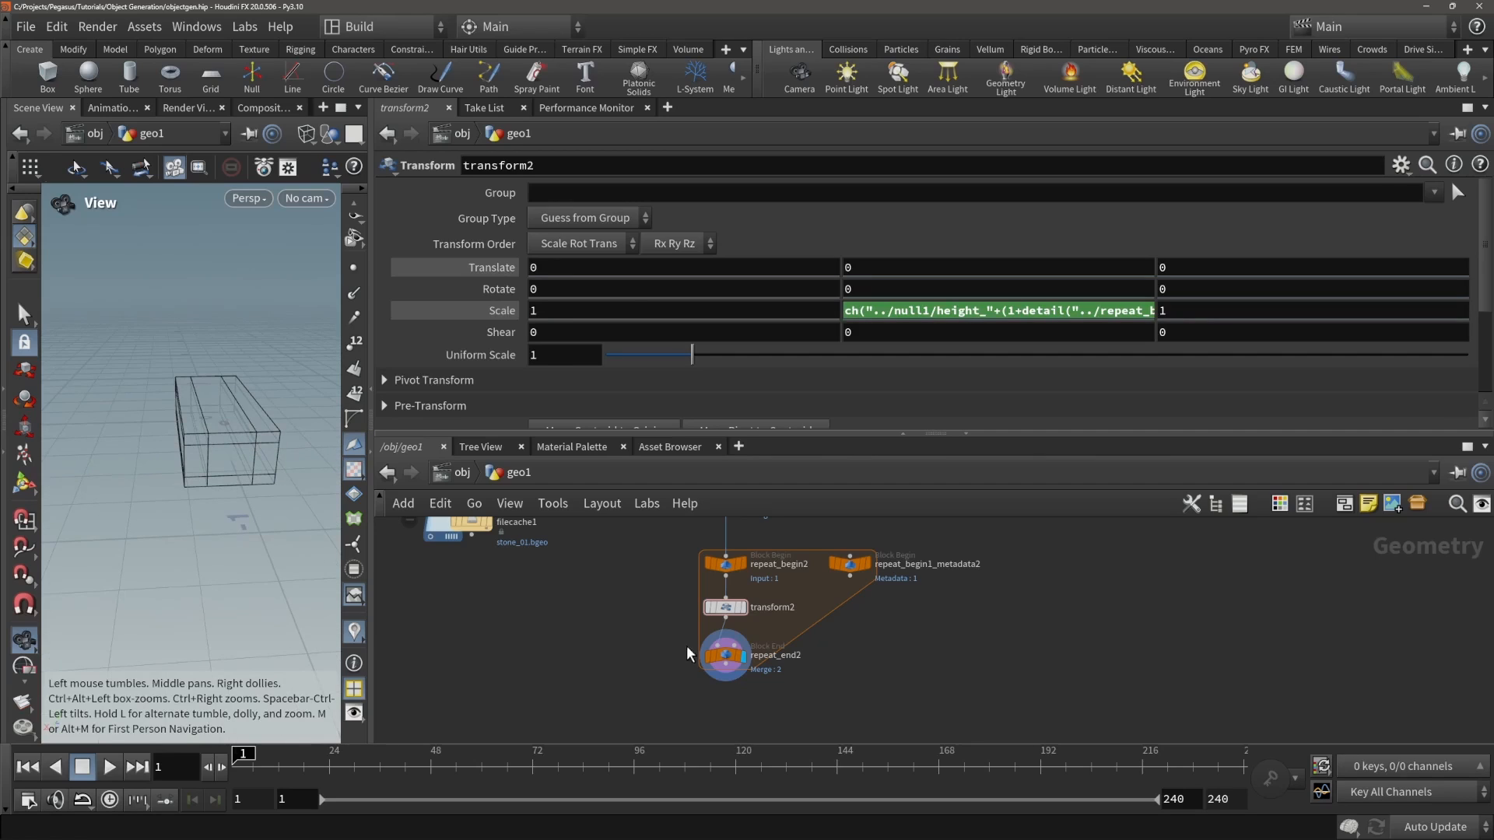
- Move the second loop's nodes up closer to repeat_end1 and inspect the merged boxes in the viewport
left_click(720, 655)
middle_click_drag(589, 565, 613, 650)
left_click_drag(690, 629, 885, 739)
left_click_drag(748, 645, 748, 633)
left_click(680, 610)
middle_click_drag(680, 610, 675, 636)
mouse_move(203, 423)
left_mouse_down()
mouse_move(203, 447)
mouse_move(161, 330)
mouse_move(213, 408)
left_mouse_up()
middle_click_drag(638, 663, 682, 627)
mouse_move(263, 400)
left_mouse_down()
mouse_move(283, 404)
mouse_move(241, 405)
mouse_move(279, 405)
left_mouse_up()
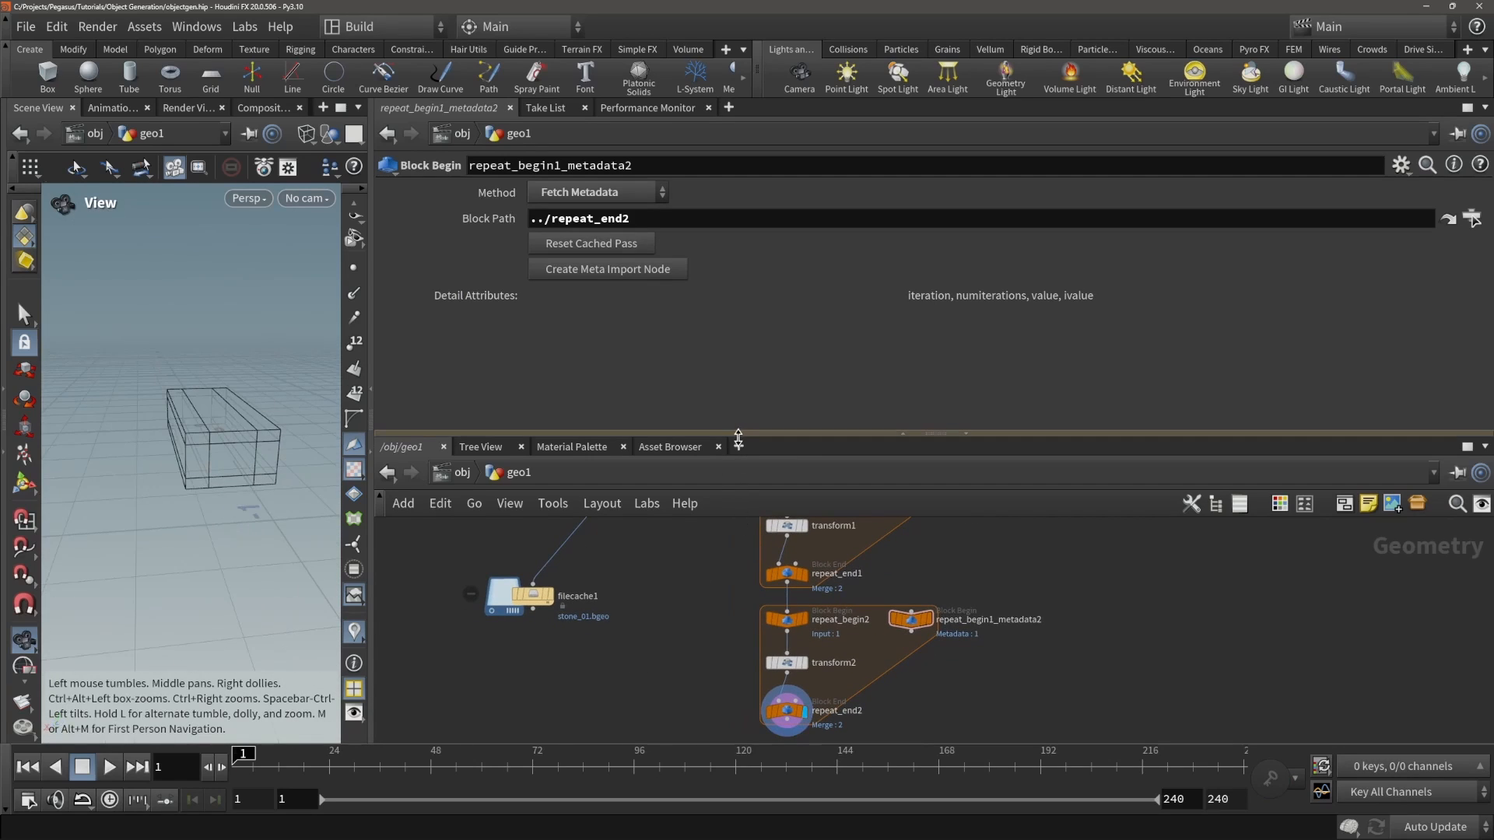
- Enlarge the network pane, select repeat_end2 and set the viewport to Smooth Shaded to inspect the merged boxes
left_click_drag(934, 434, 934, 361)
left_click_drag(199, 424, 265, 419)
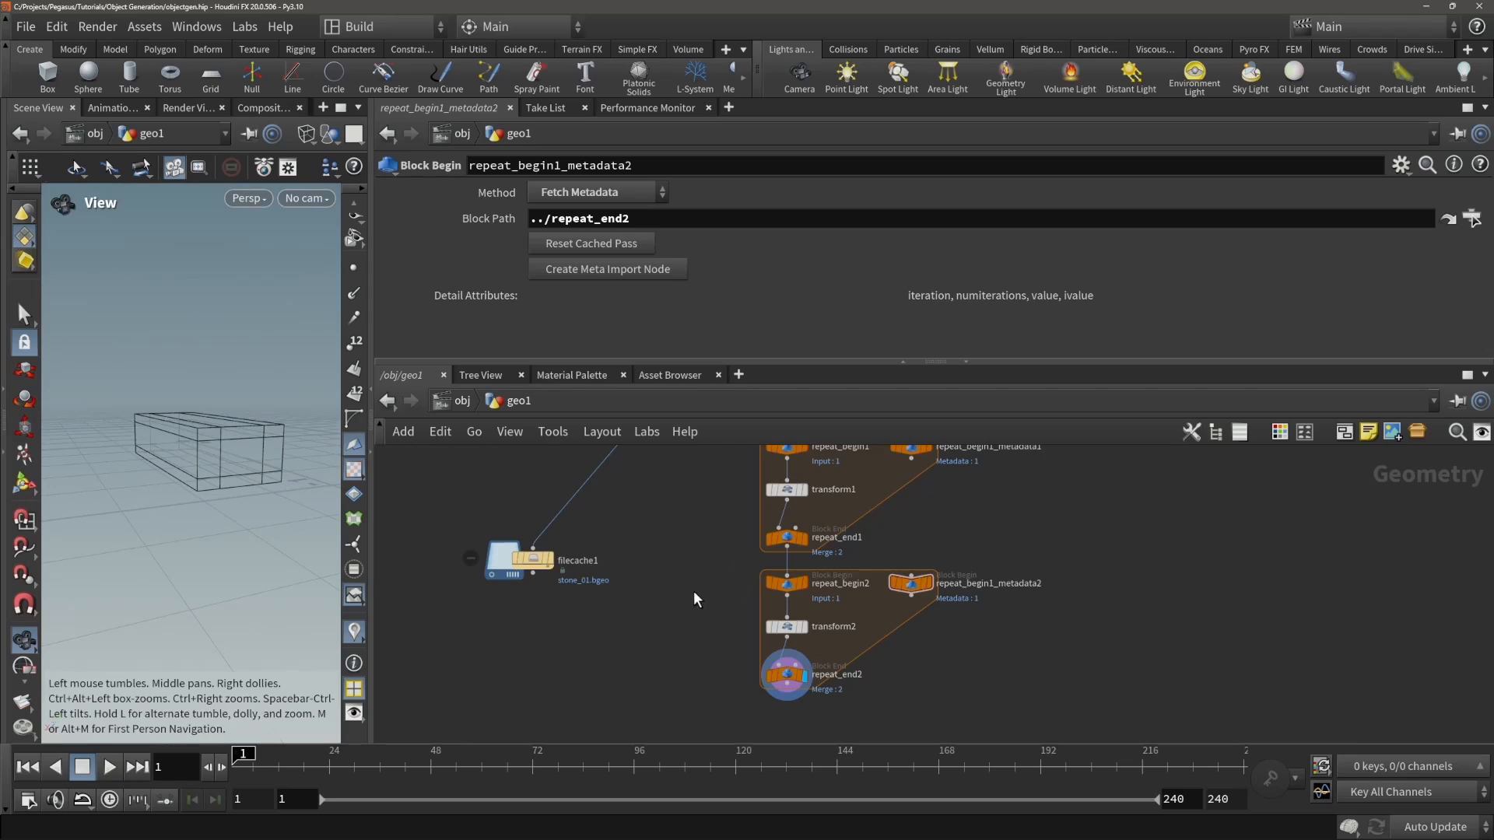
scroll(693, 590, "down", 2)
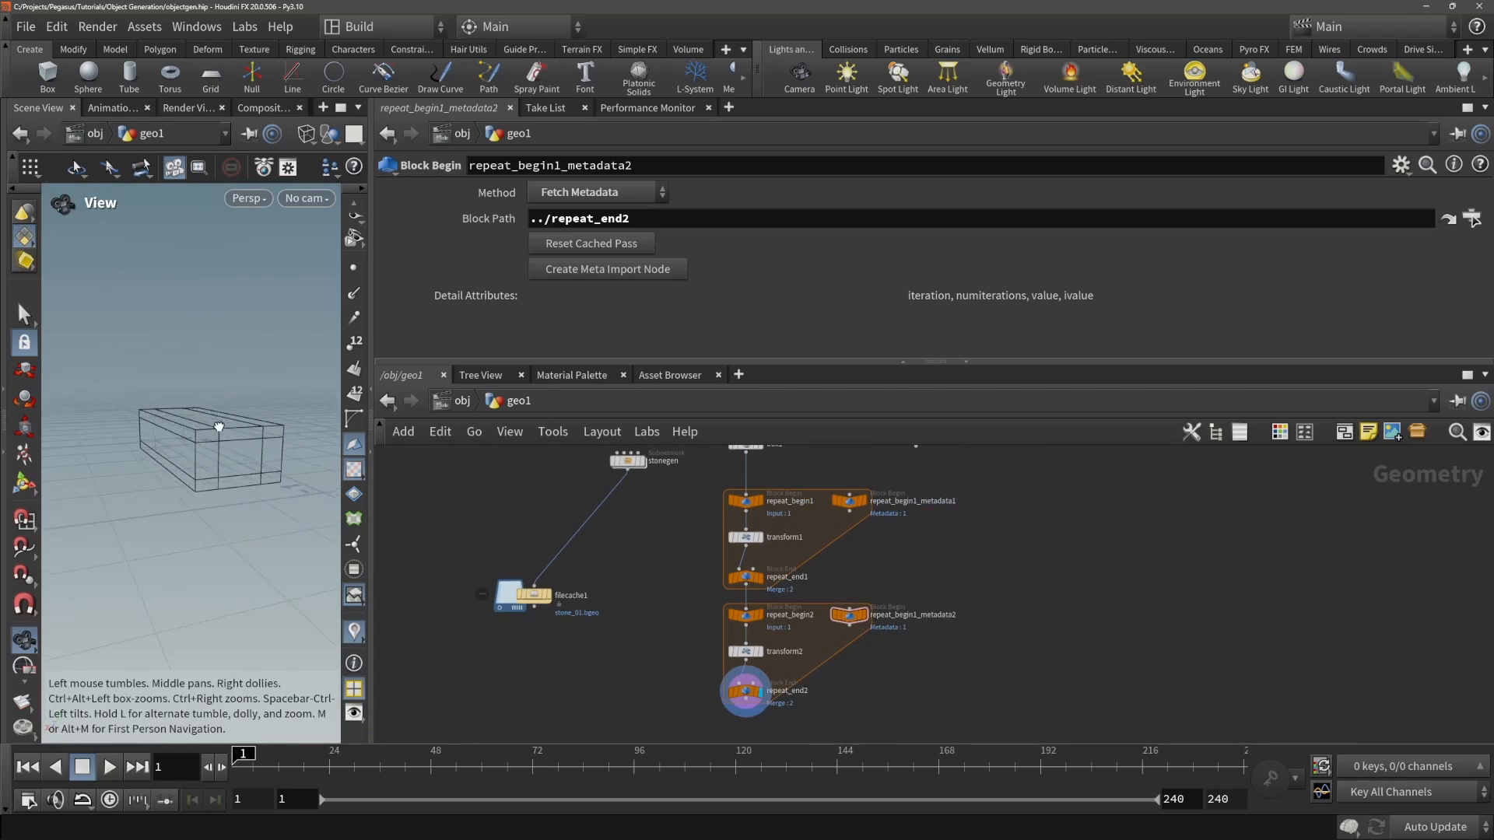
left_click(754, 694)
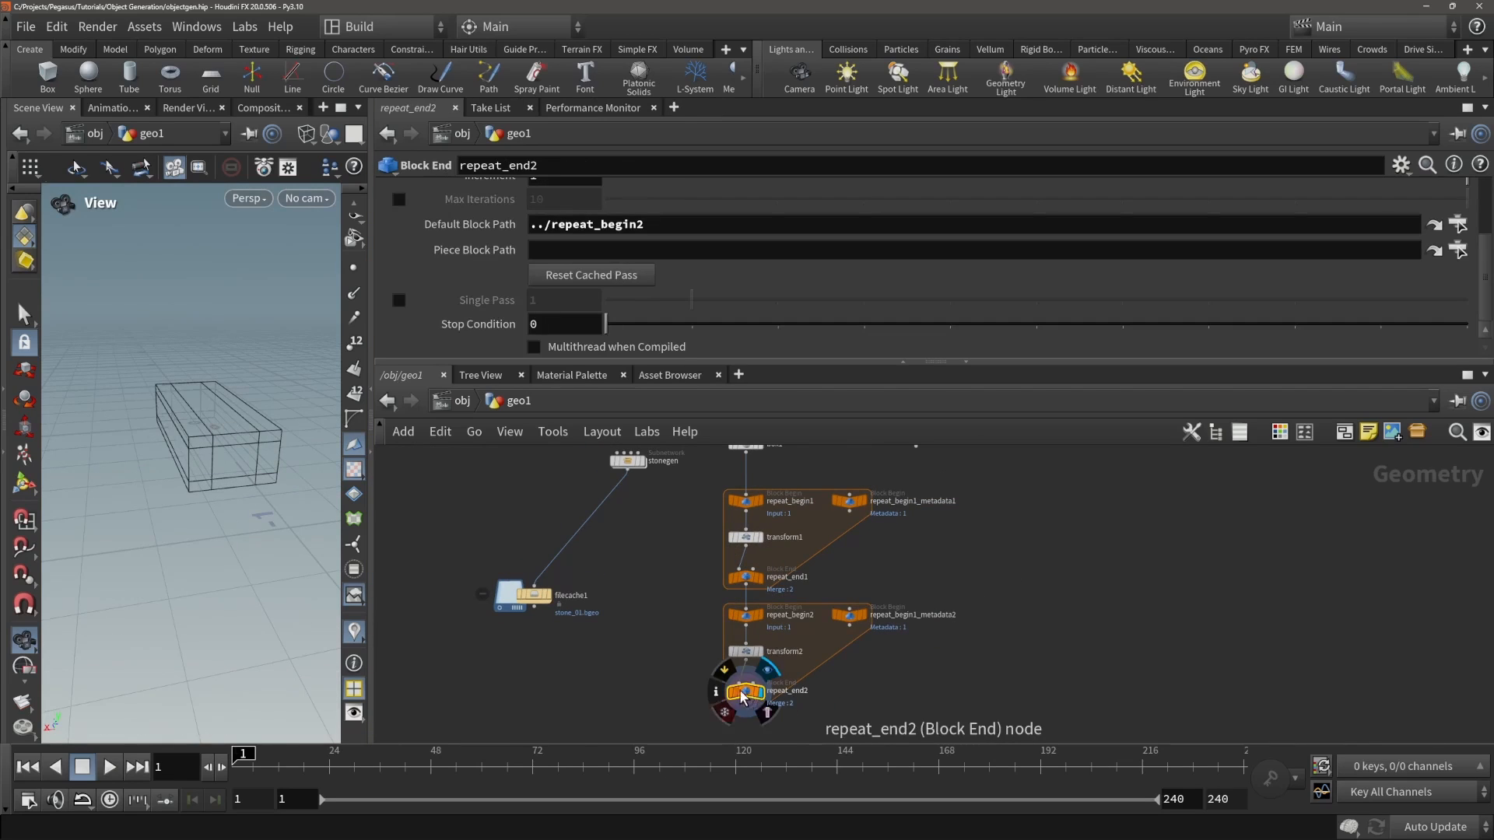
left_click(306, 133)
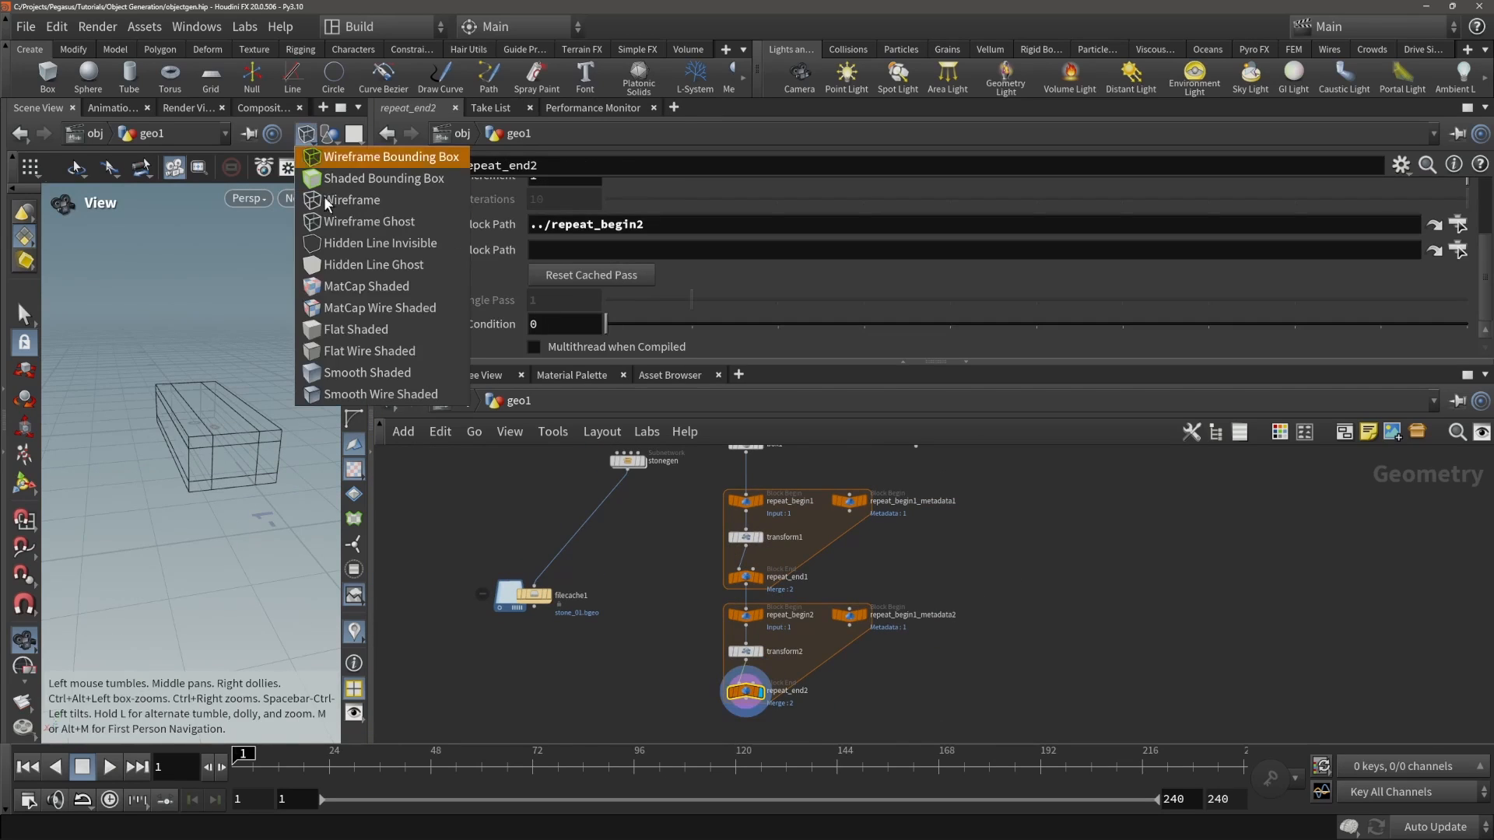
left_click(347, 366)
mouse_move(237, 353)
left_mouse_down()
mouse_move(120, 357)
mouse_move(191, 360)
mouse_move(262, 402)
mouse_move(283, 374)
mouse_move(164, 368)
left_mouse_up()
scroll(262, 402, "up", 3)
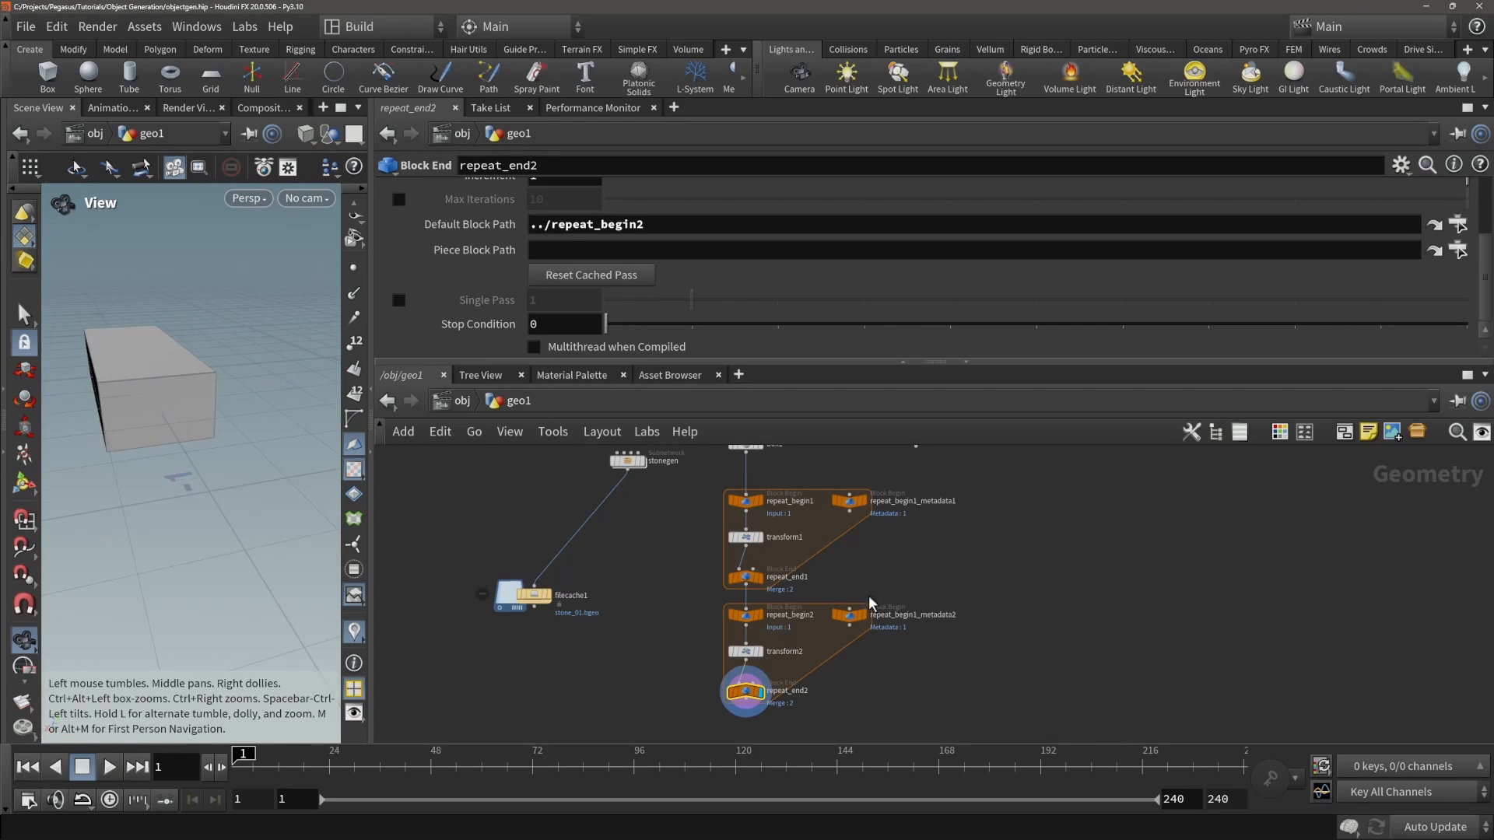
- Add an Attribute Create node and insert it between transform1 and repeat_end1 in the first loop
middle_click_drag(869, 604, 873, 621)
key("Tab")
type("a")
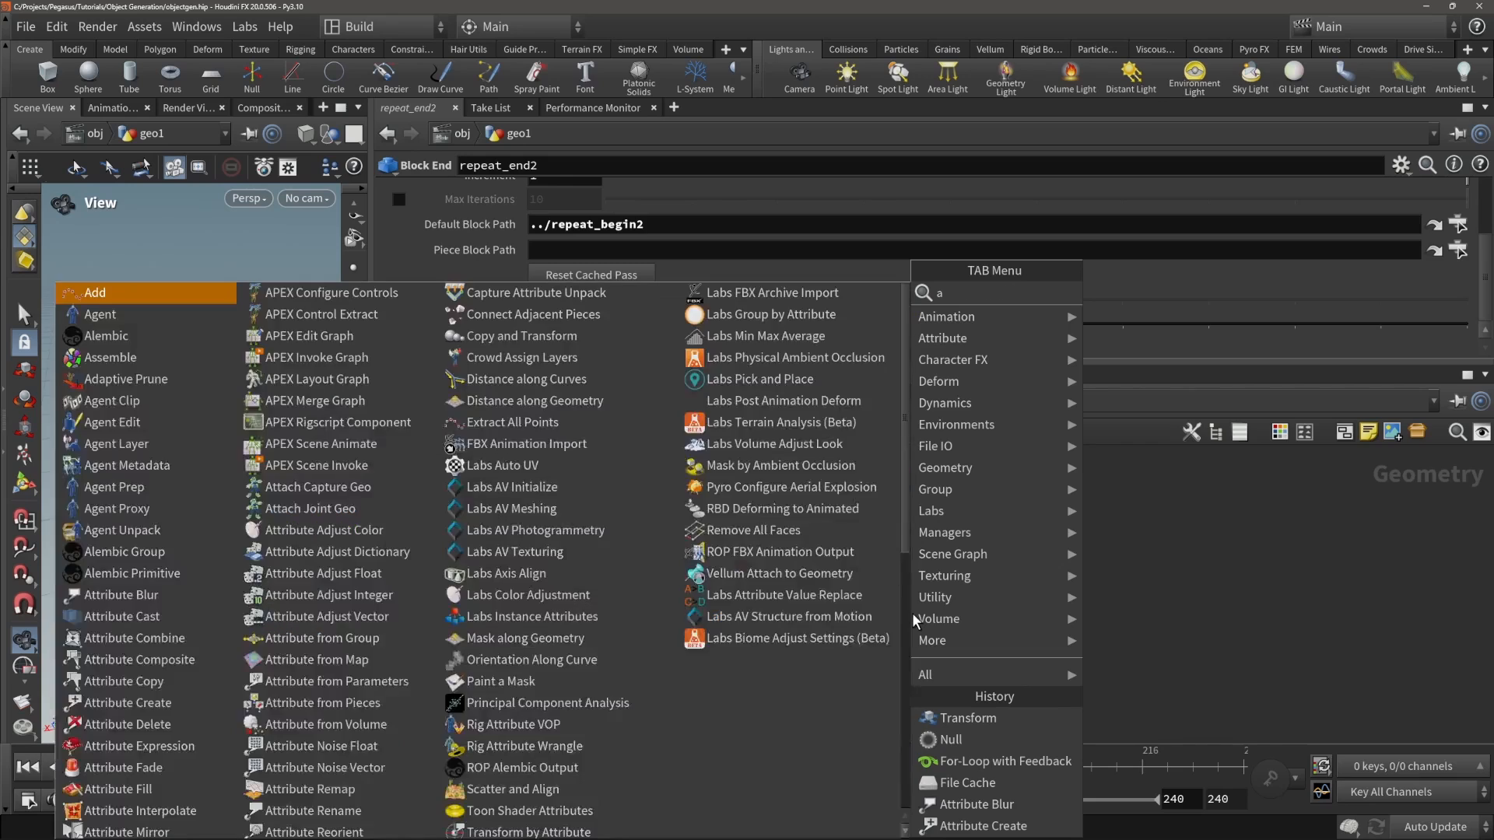
type("ttributecrea")
key("Return")
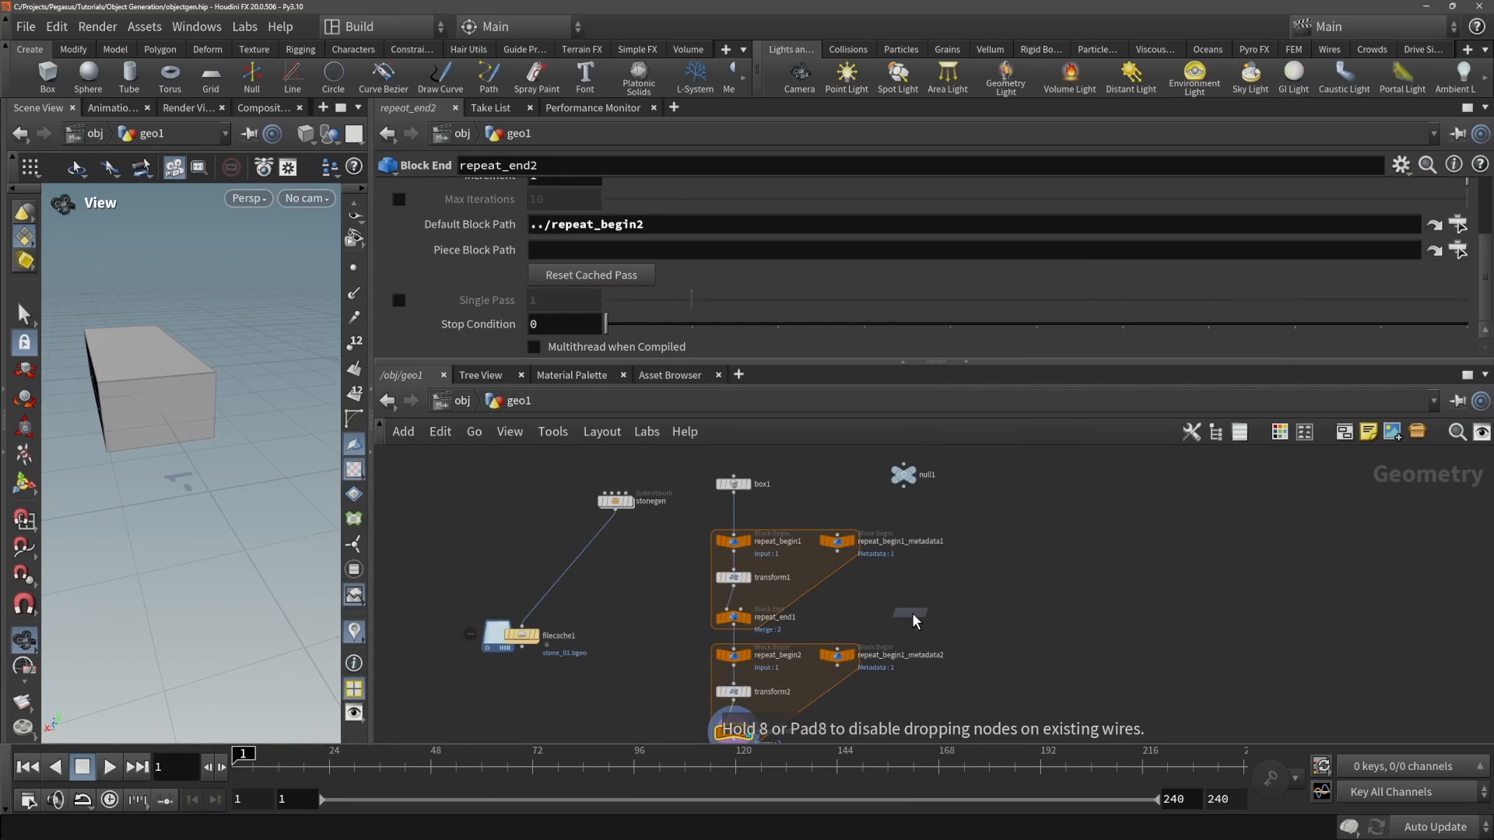
left_click(912, 613)
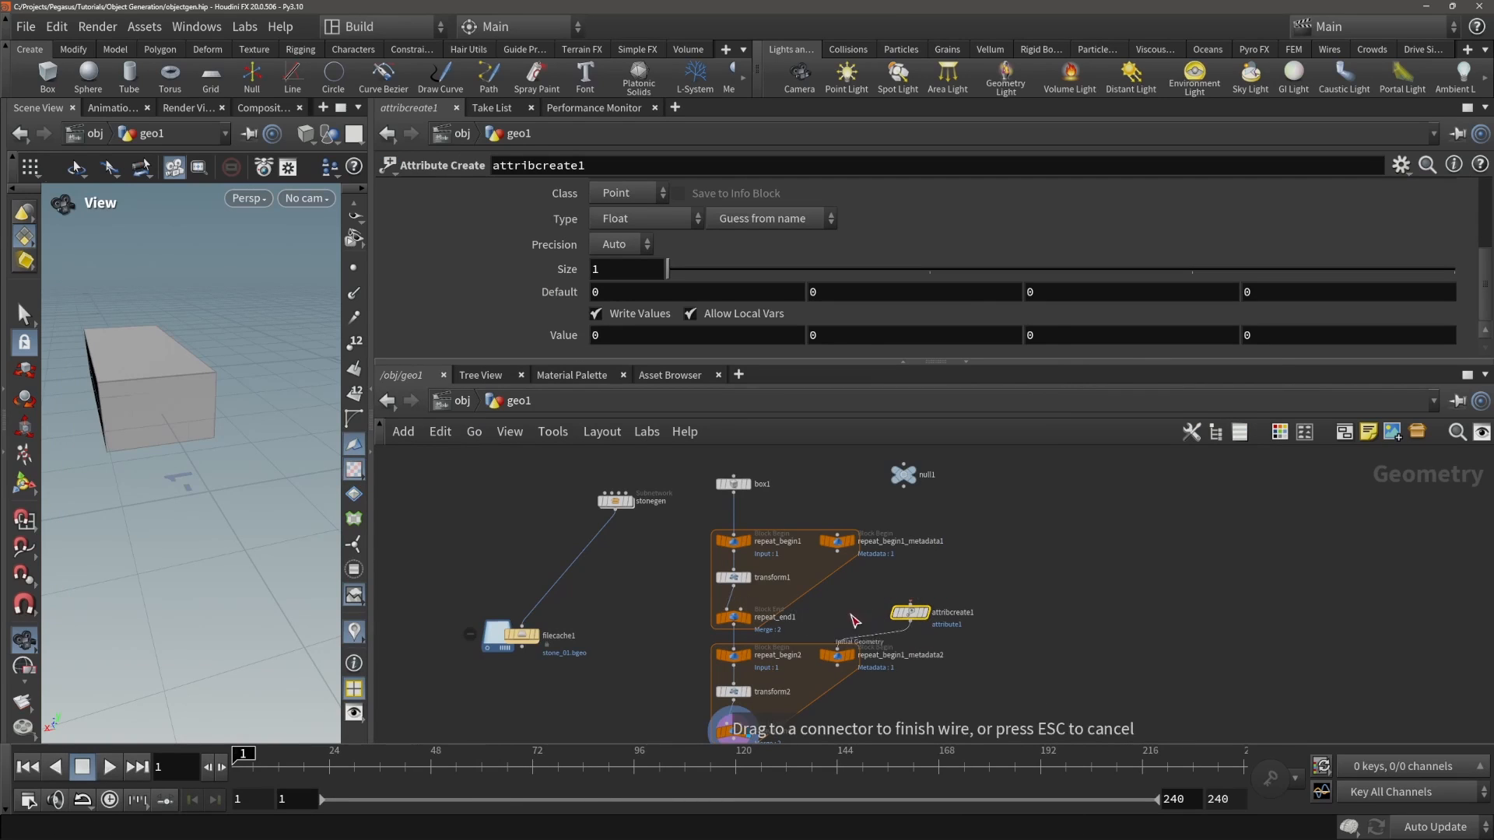
left_click_drag(911, 613, 747, 609)
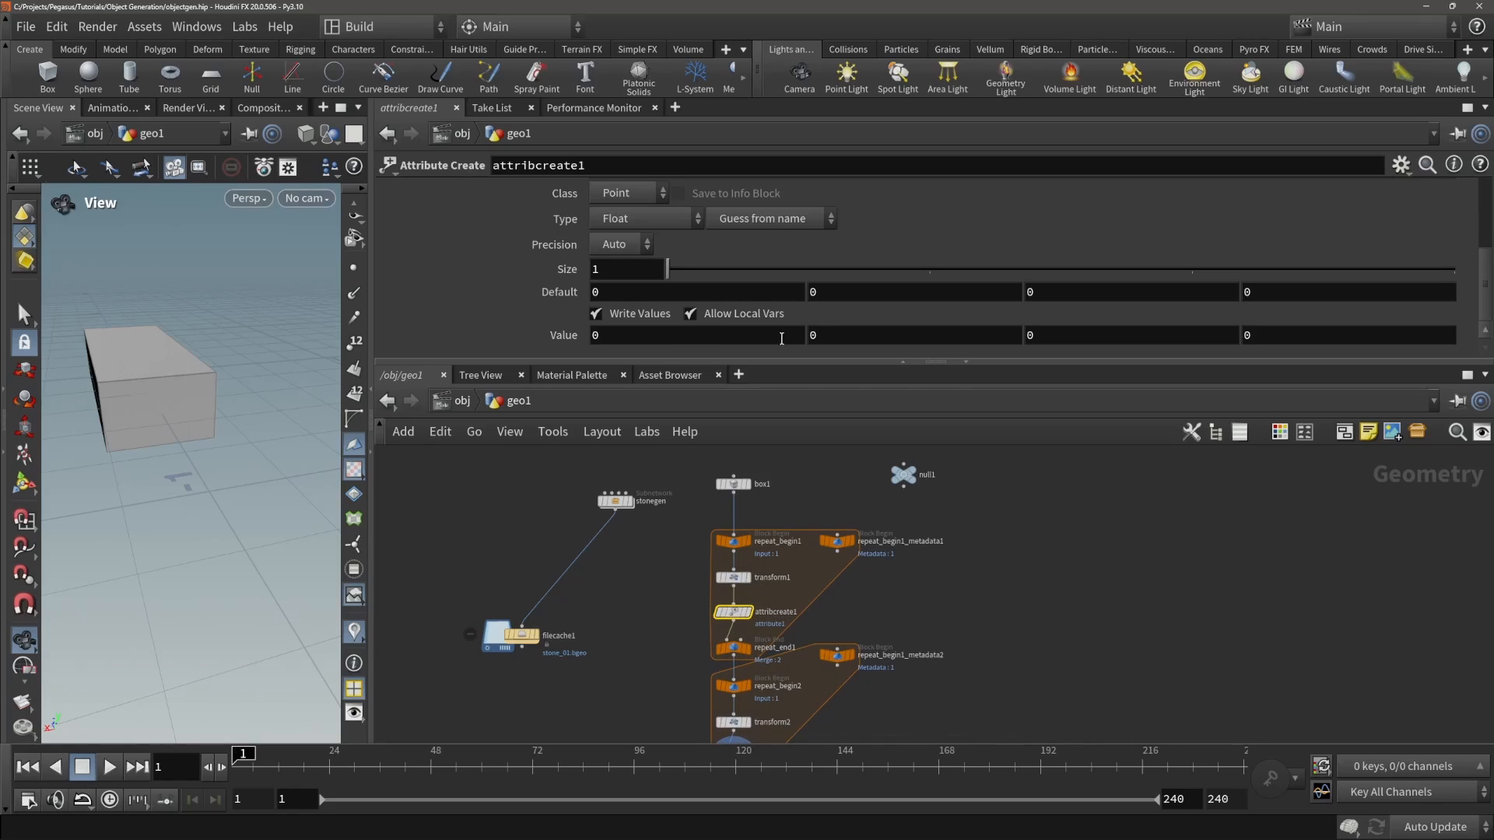
- Name the new Attribute Create node's attribute width
mouse_move(259, 288)
left_mouse_down()
mouse_move(240, 287)
mouse_move(253, 286)
left_mouse_up()
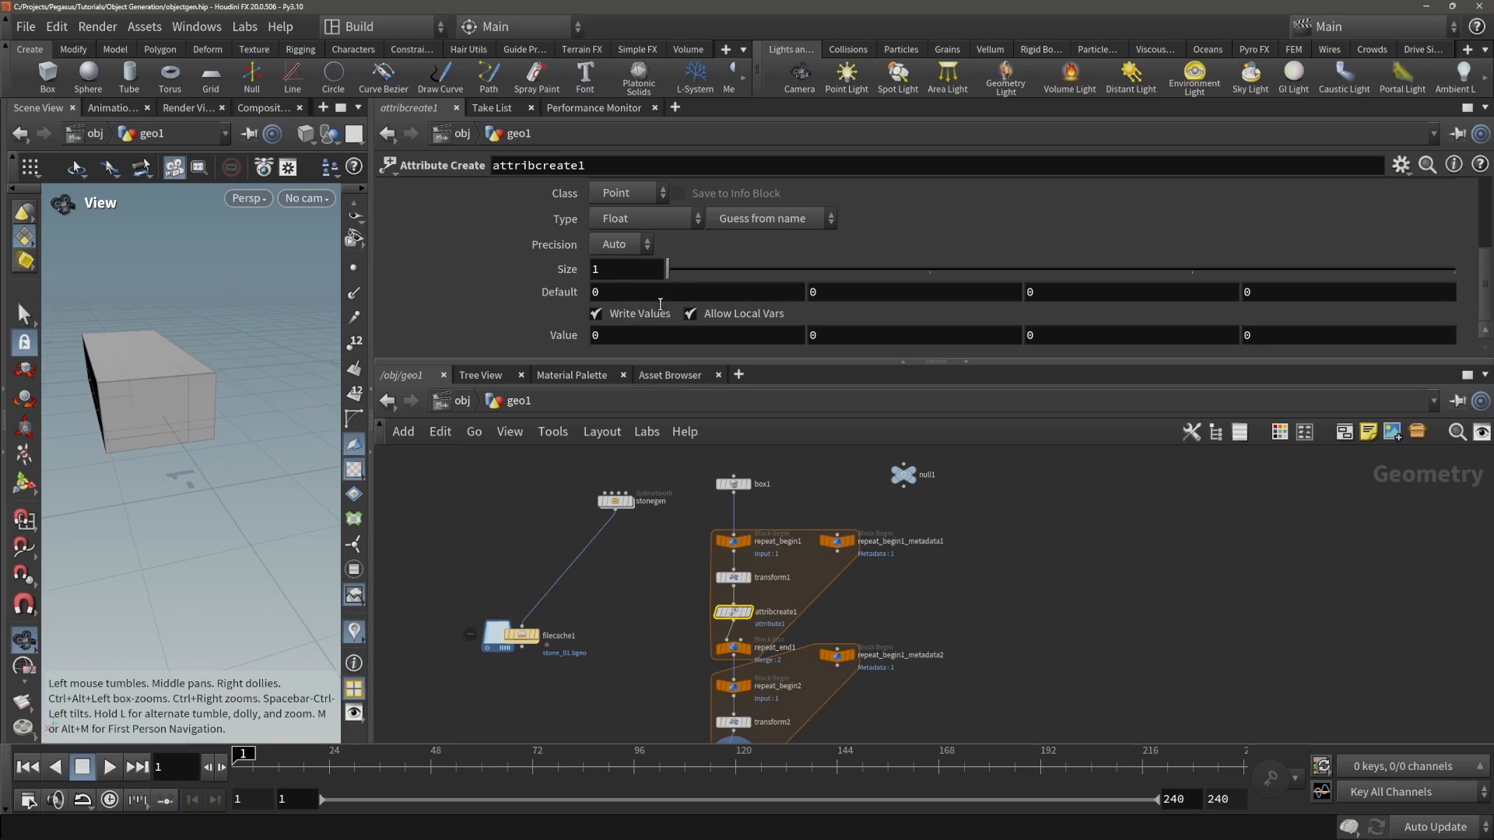
scroll(660, 304, "up", 6)
scroll(669, 270, "down", 3)
scroll(671, 269, "up", 3)
left_click_drag(683, 275, 434, 292)
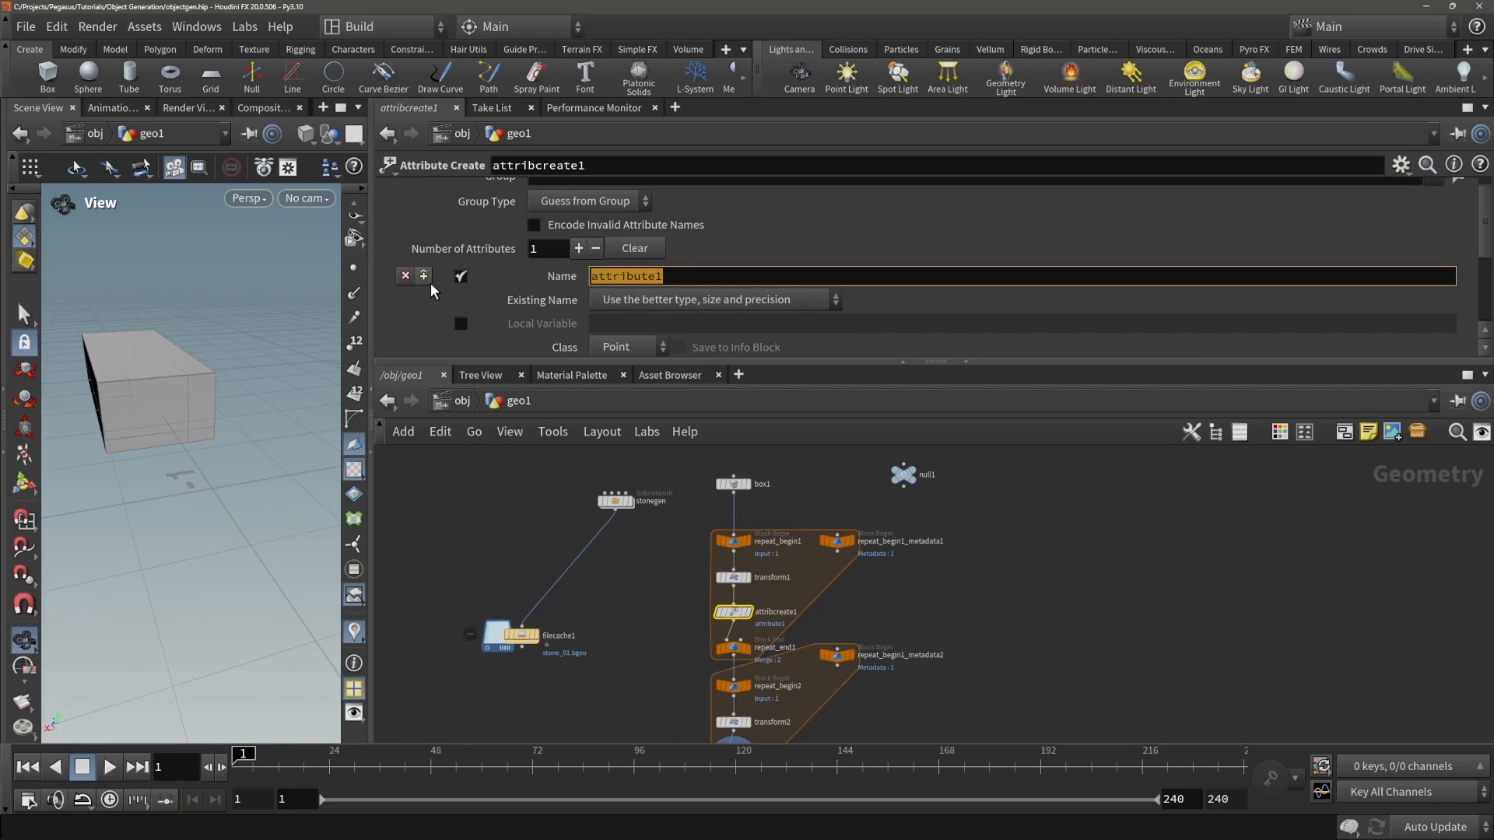
type("width")
key("Return")
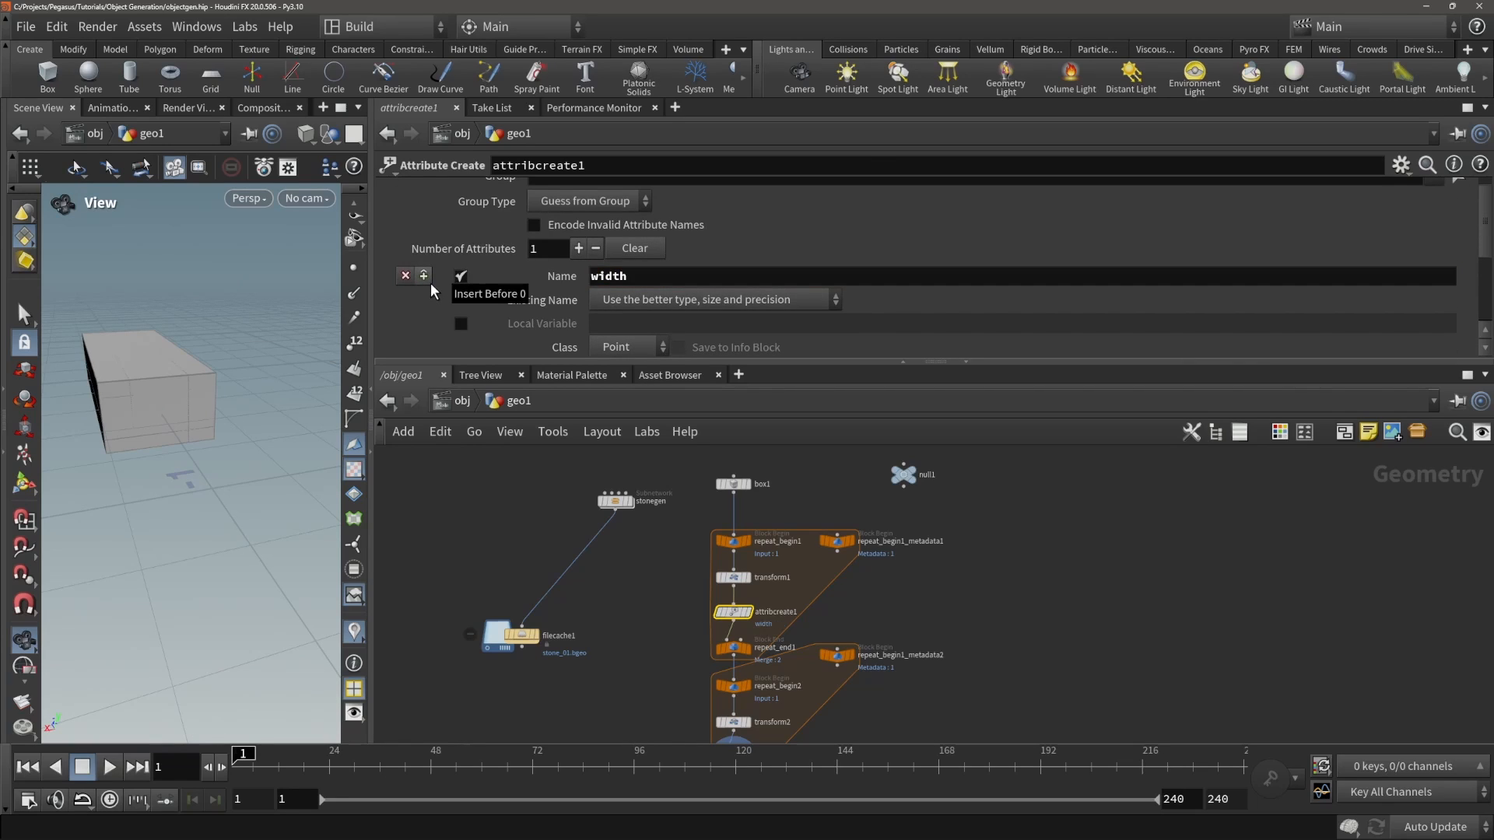
- Set the width attribute's class to Primitive and keep its type as Float
scroll(637, 280, "down", 3)
left_click(630, 270)
left_click(637, 321)
scroll(634, 297, "down", 1)
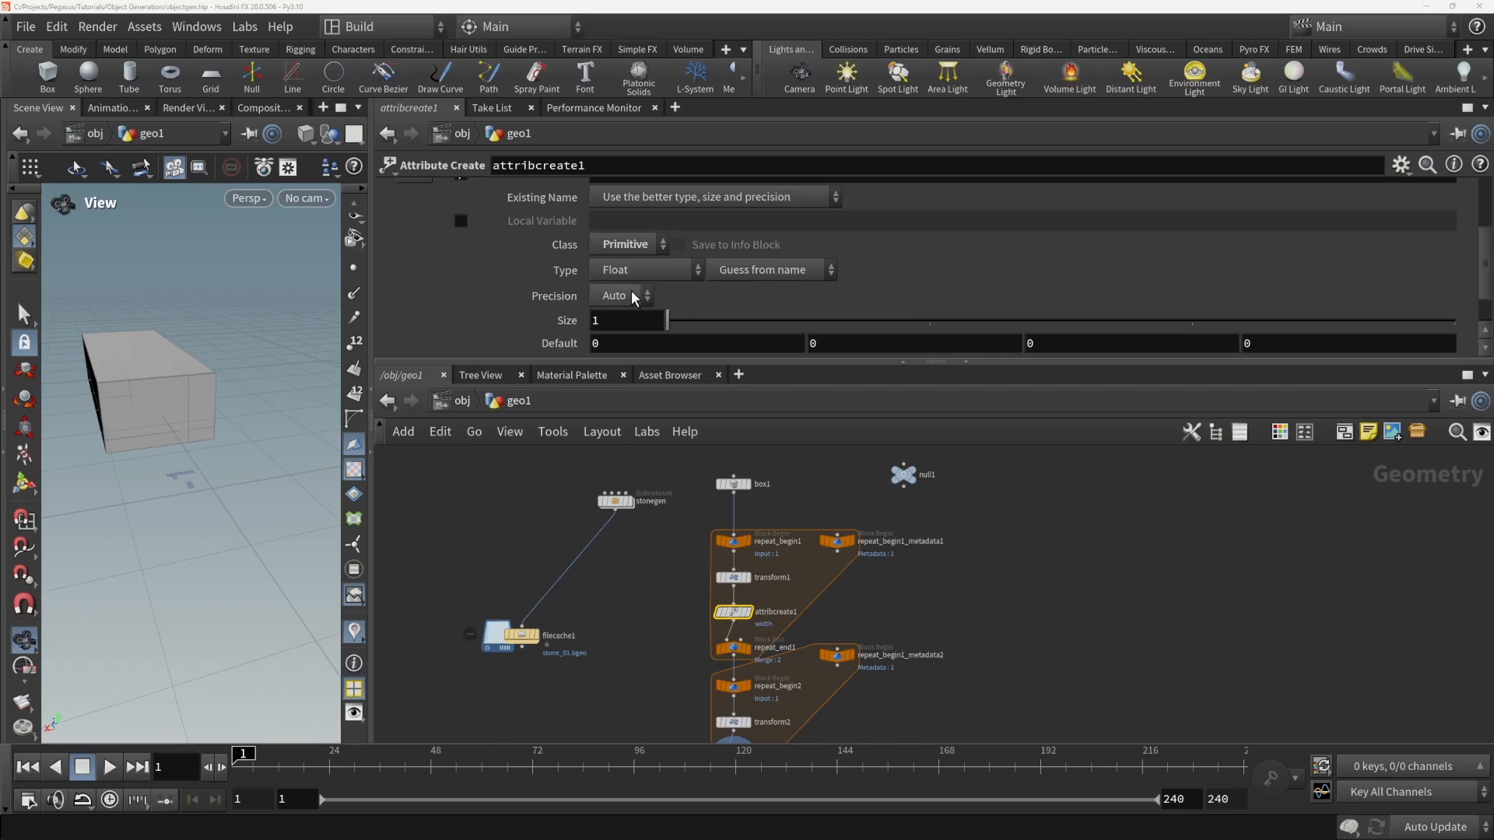
left_click(640, 274)
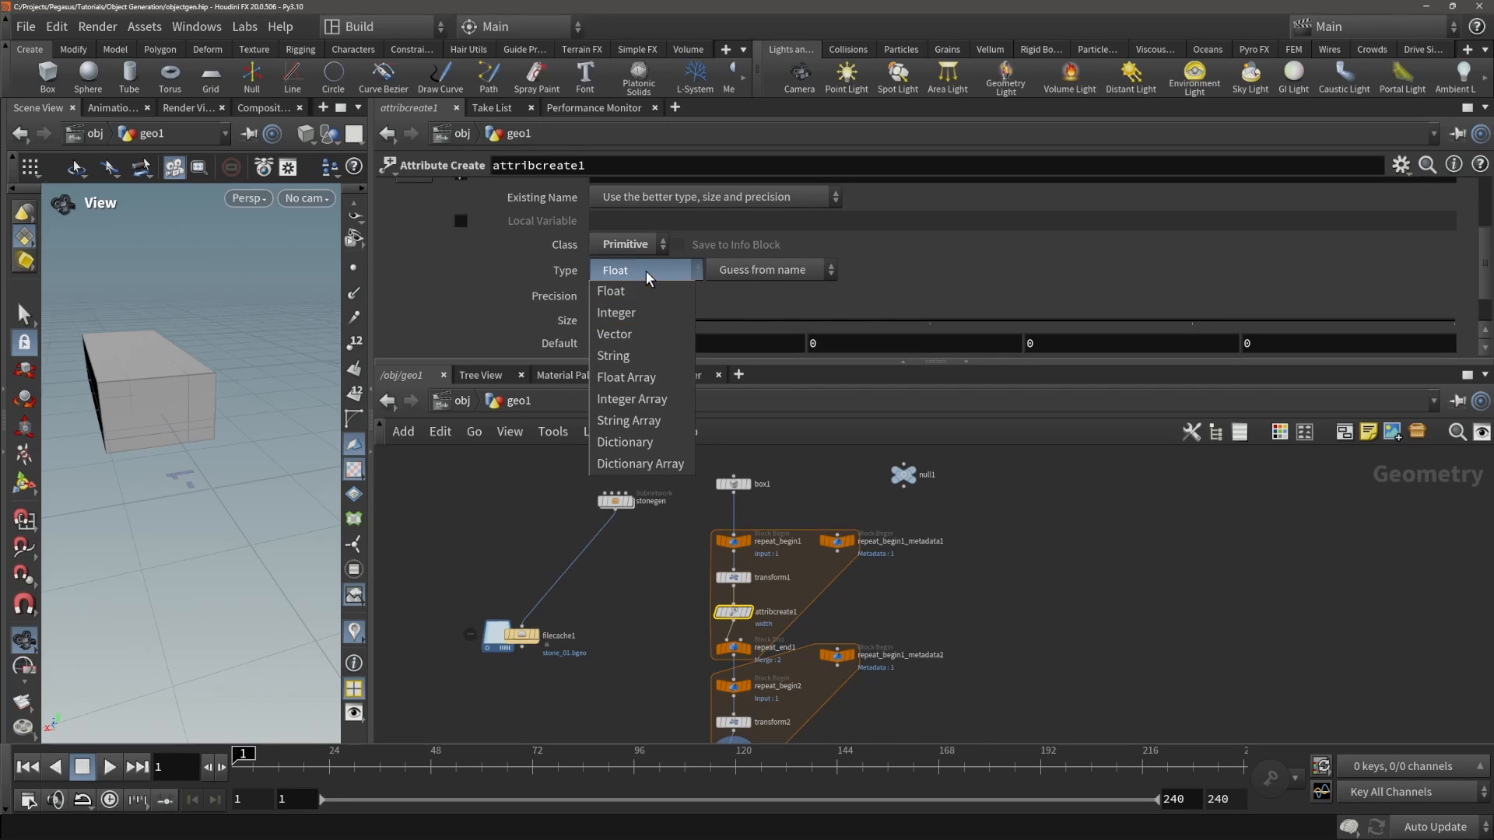
left_click(618, 291)
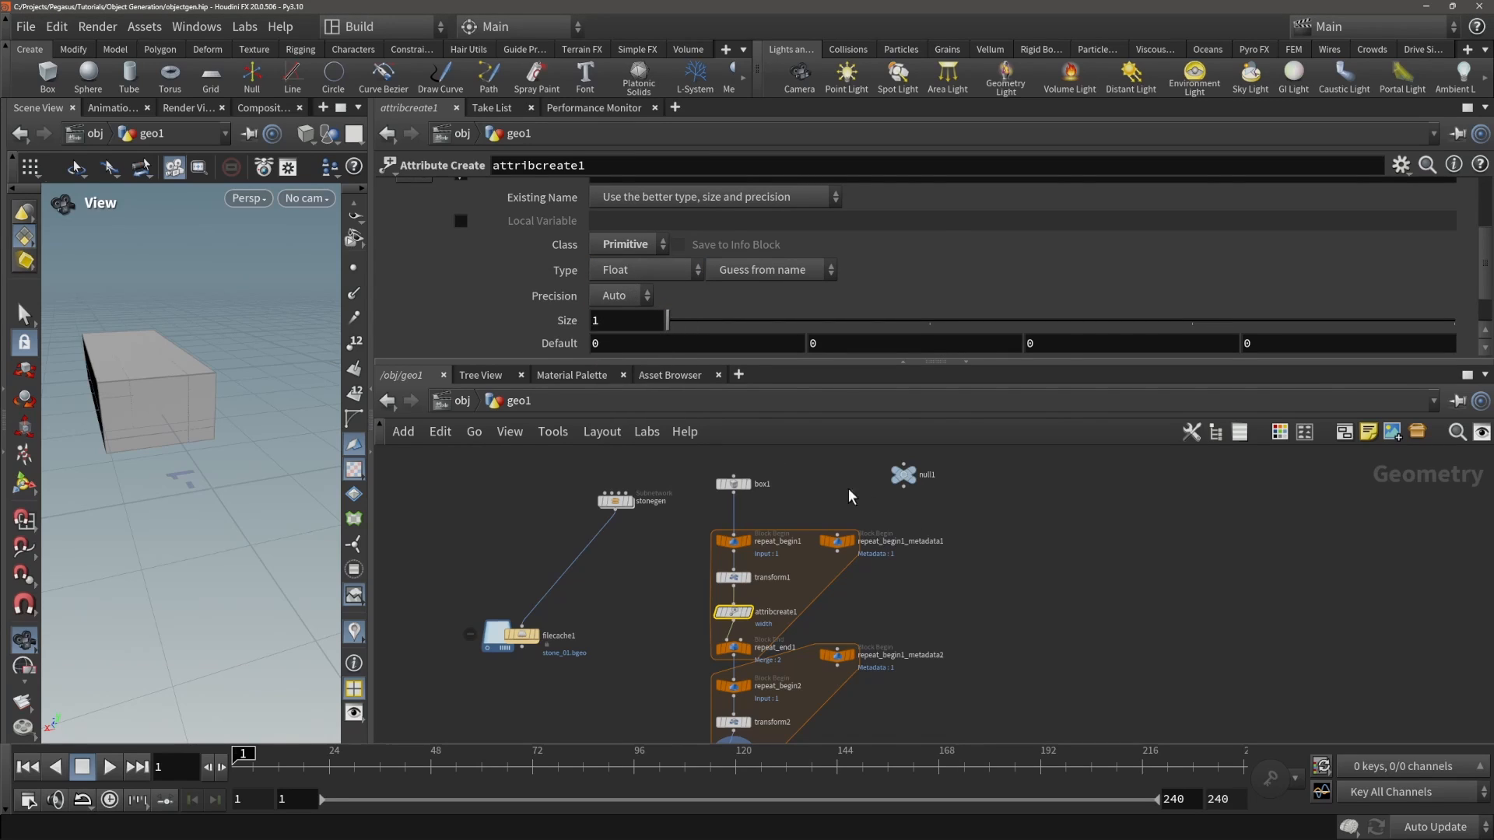
left_click(903, 474)
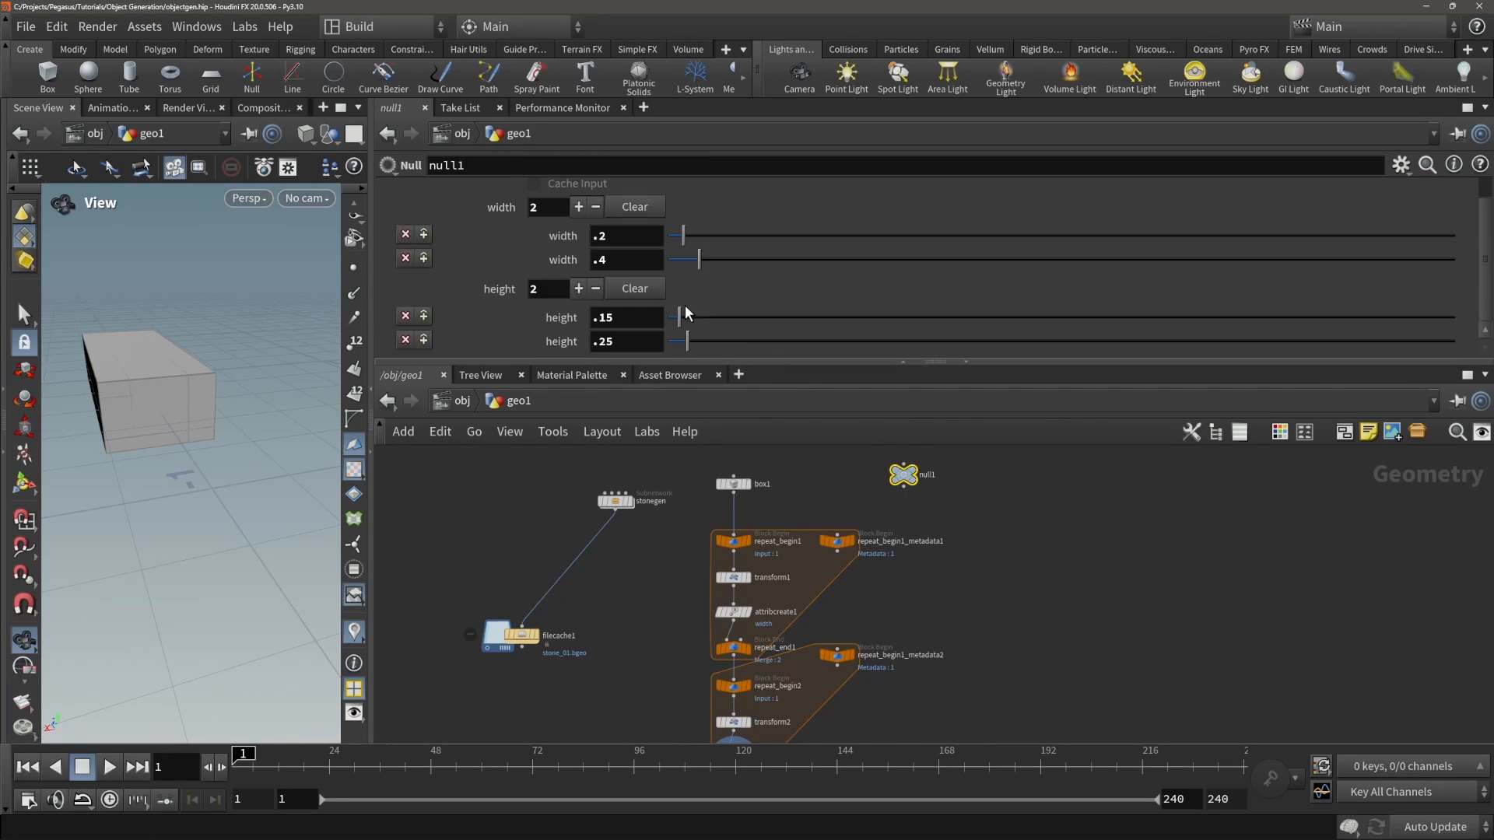
right_click(615, 241)
left_click(651, 384)
left_click(732, 612)
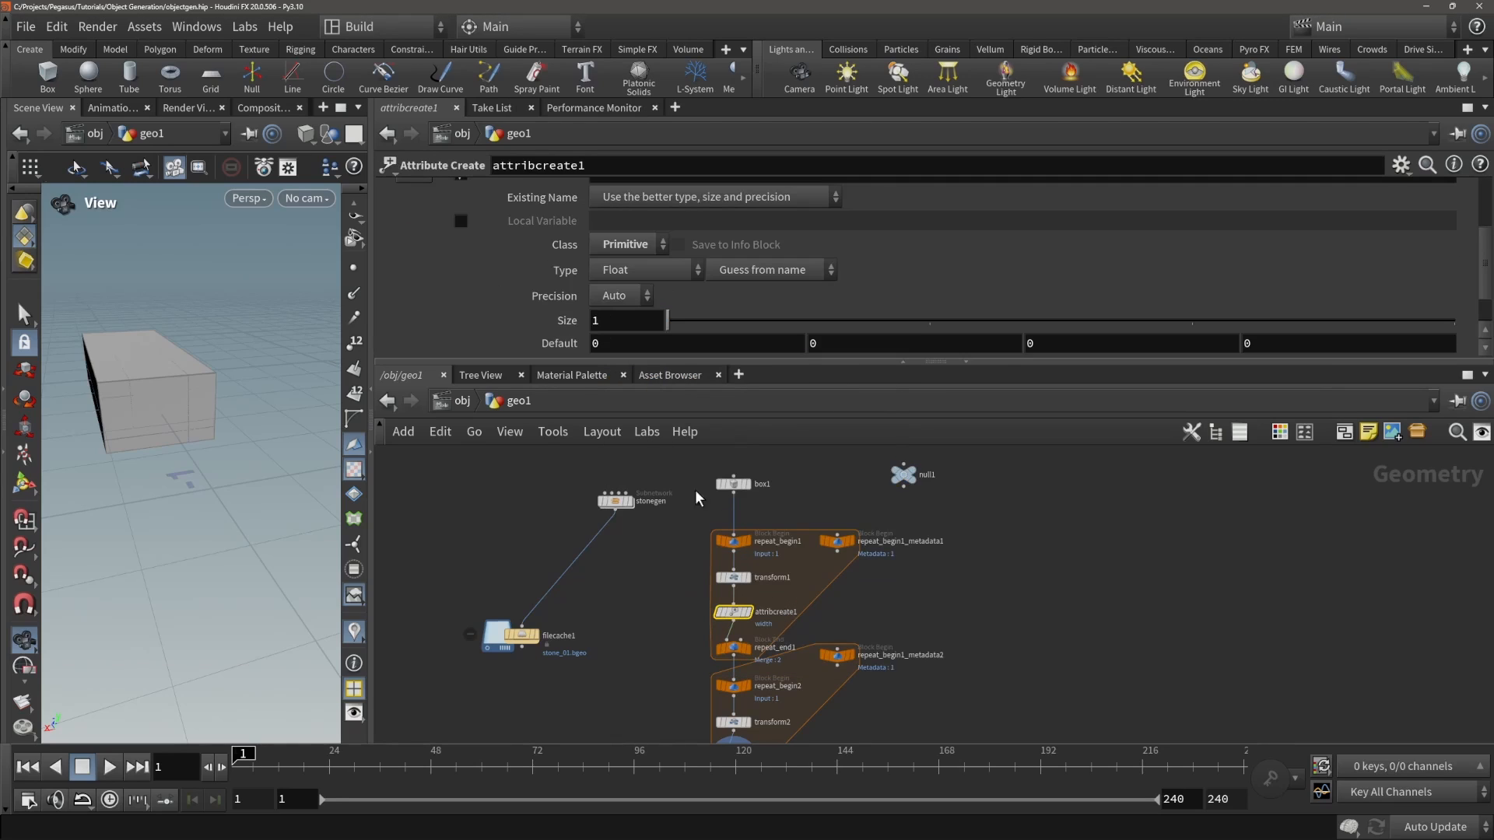
- Copy the width expression from transform1's X scale and paste it into the first Value component of attribcreate1
left_click(732, 579)
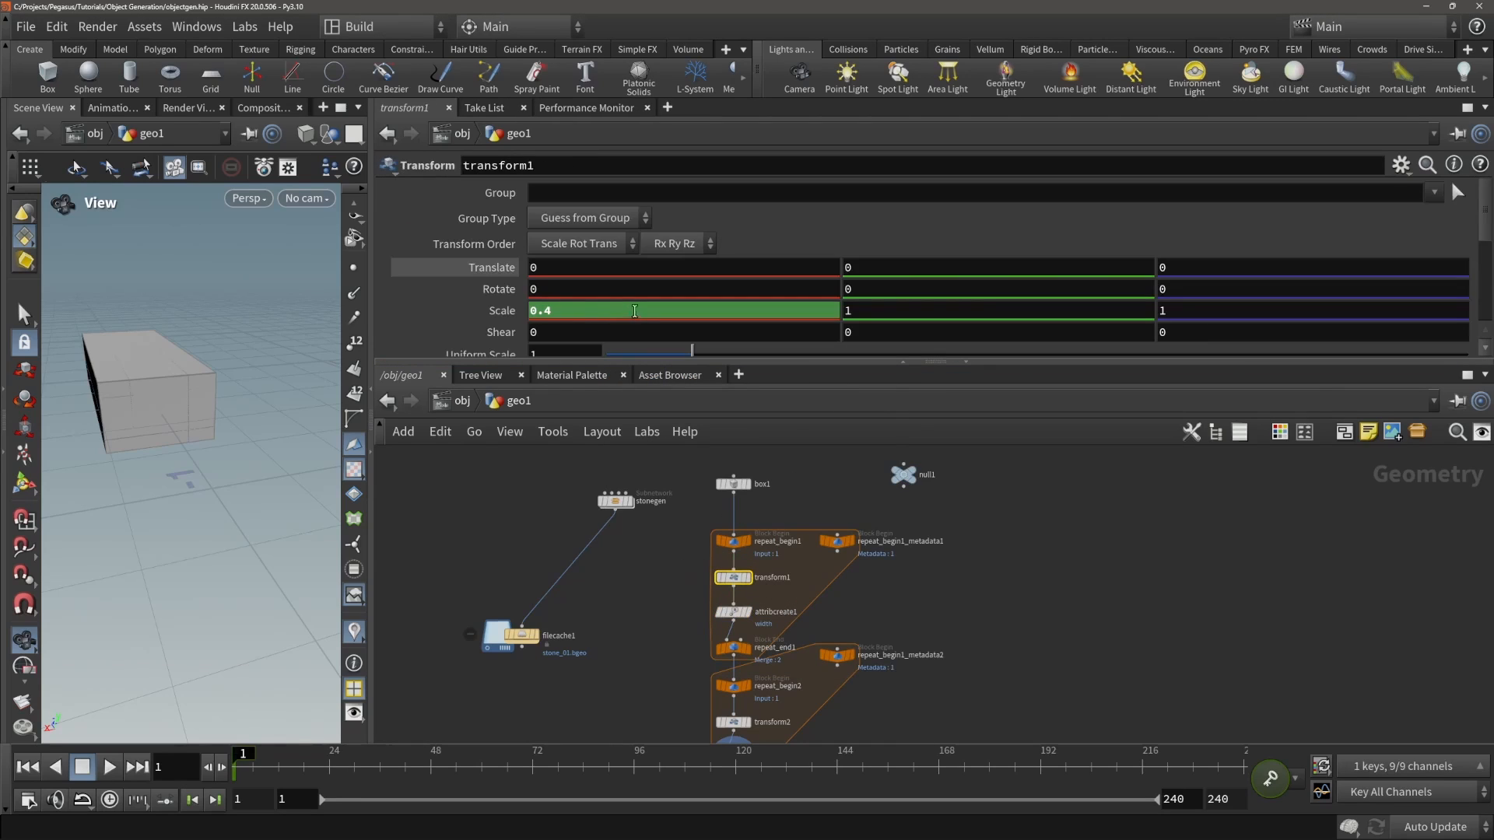
left_click(496, 311)
left_click(578, 312)
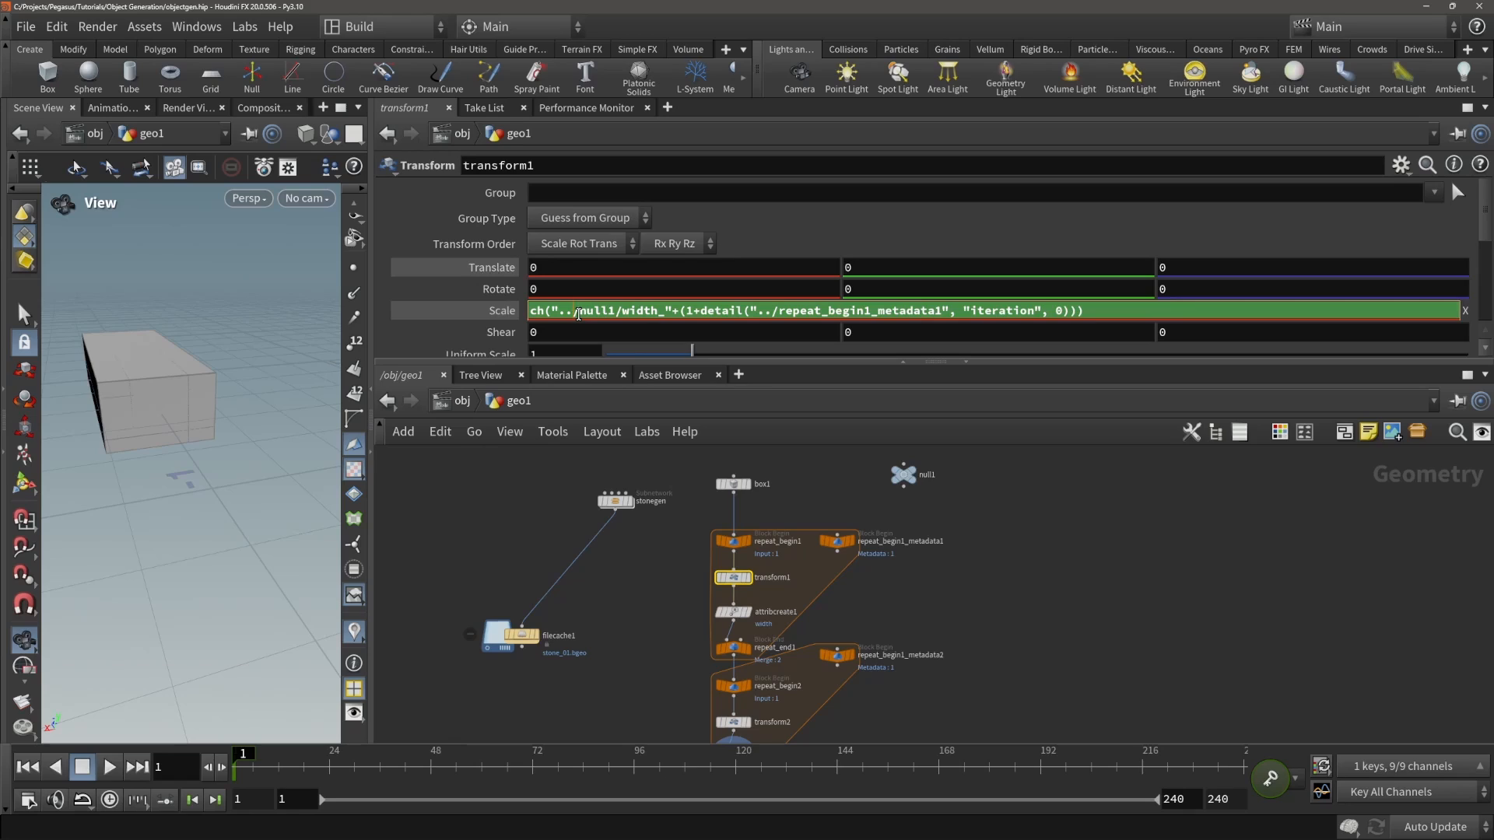
key("ctrl+a")
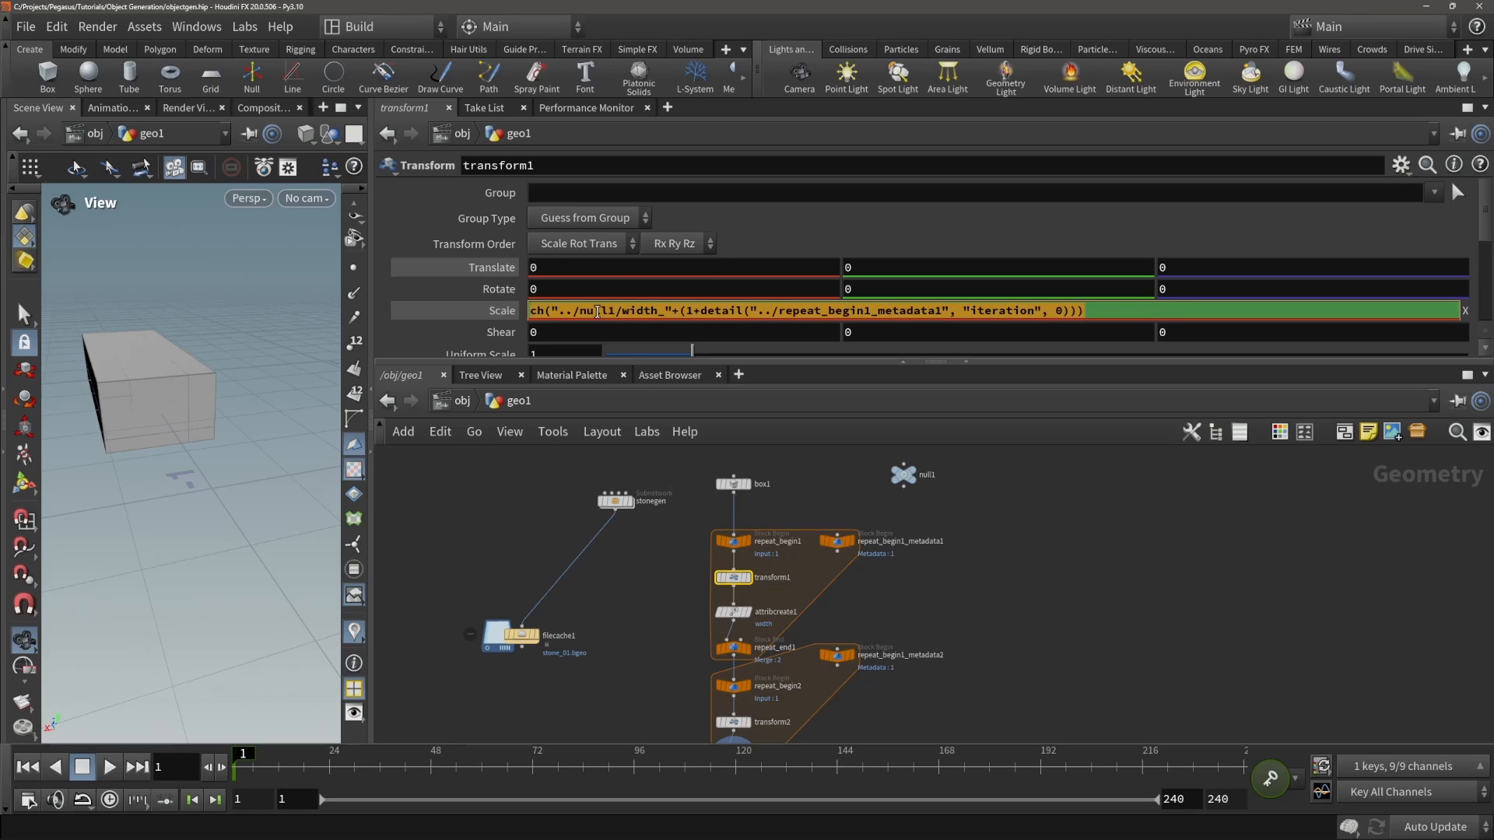
left_click(733, 611)
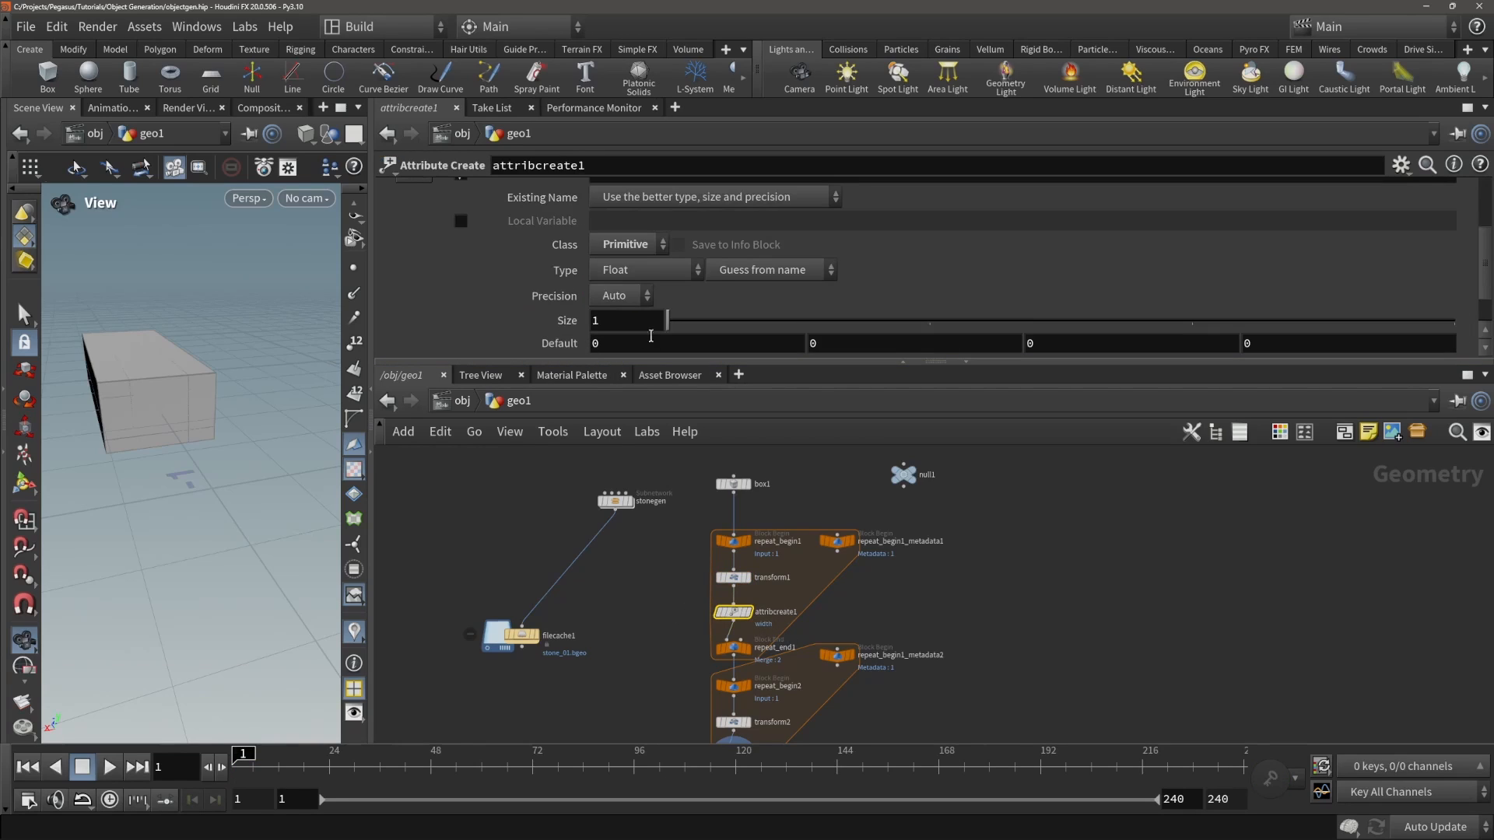
scroll(651, 336, "down", 2)
key("ctrl+v")
key("Return")
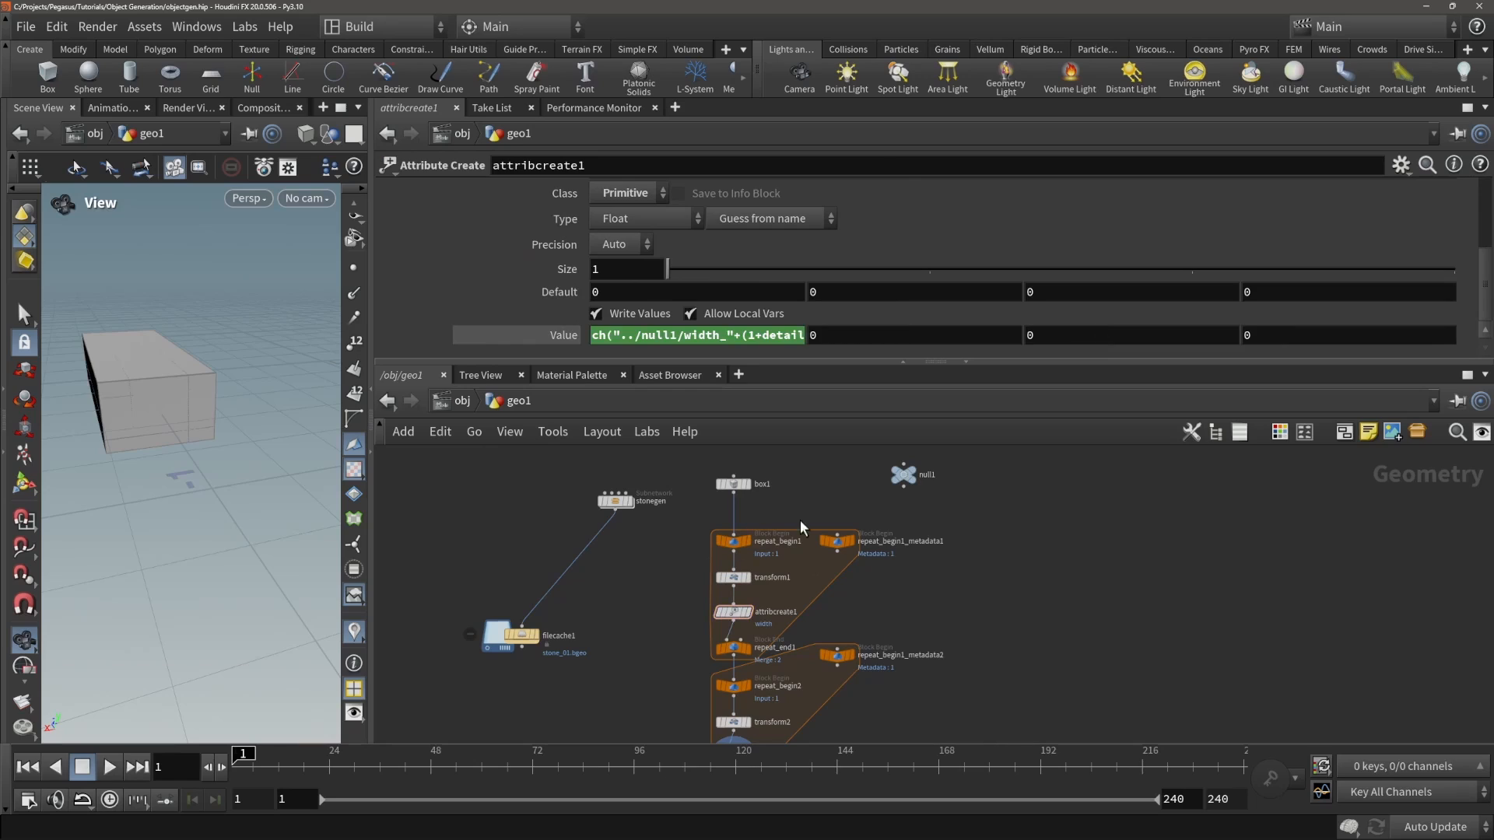
- Split the scene view pane, add a Geometry Spreadsheet in the new lower pane and widen both
left_click_drag(241, 350, 232, 286)
left_click_drag(255, 372, 245, 346)
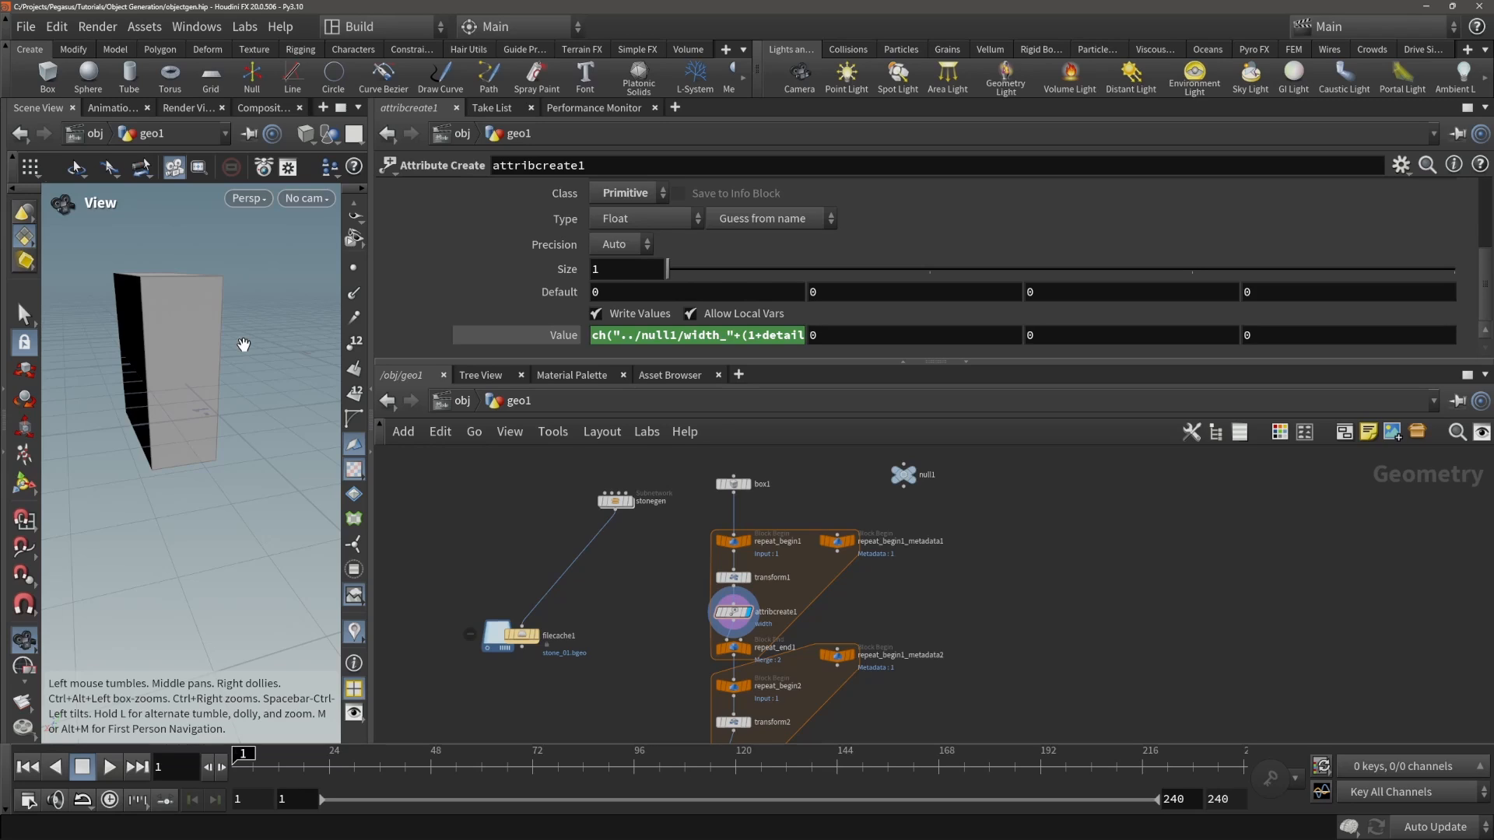
key("alt+]")
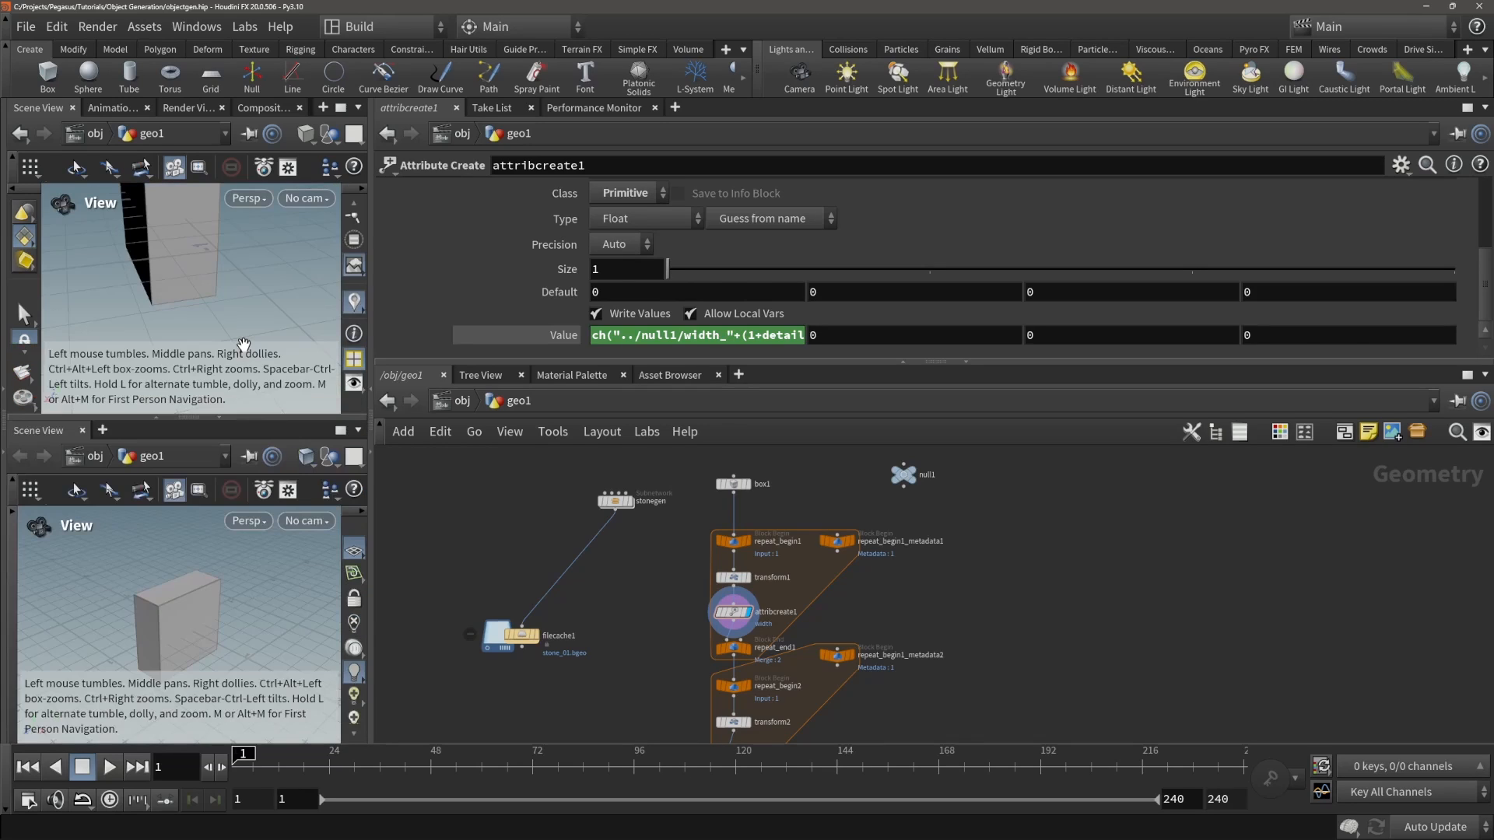
left_click(107, 428)
mouse_move(166, 472)
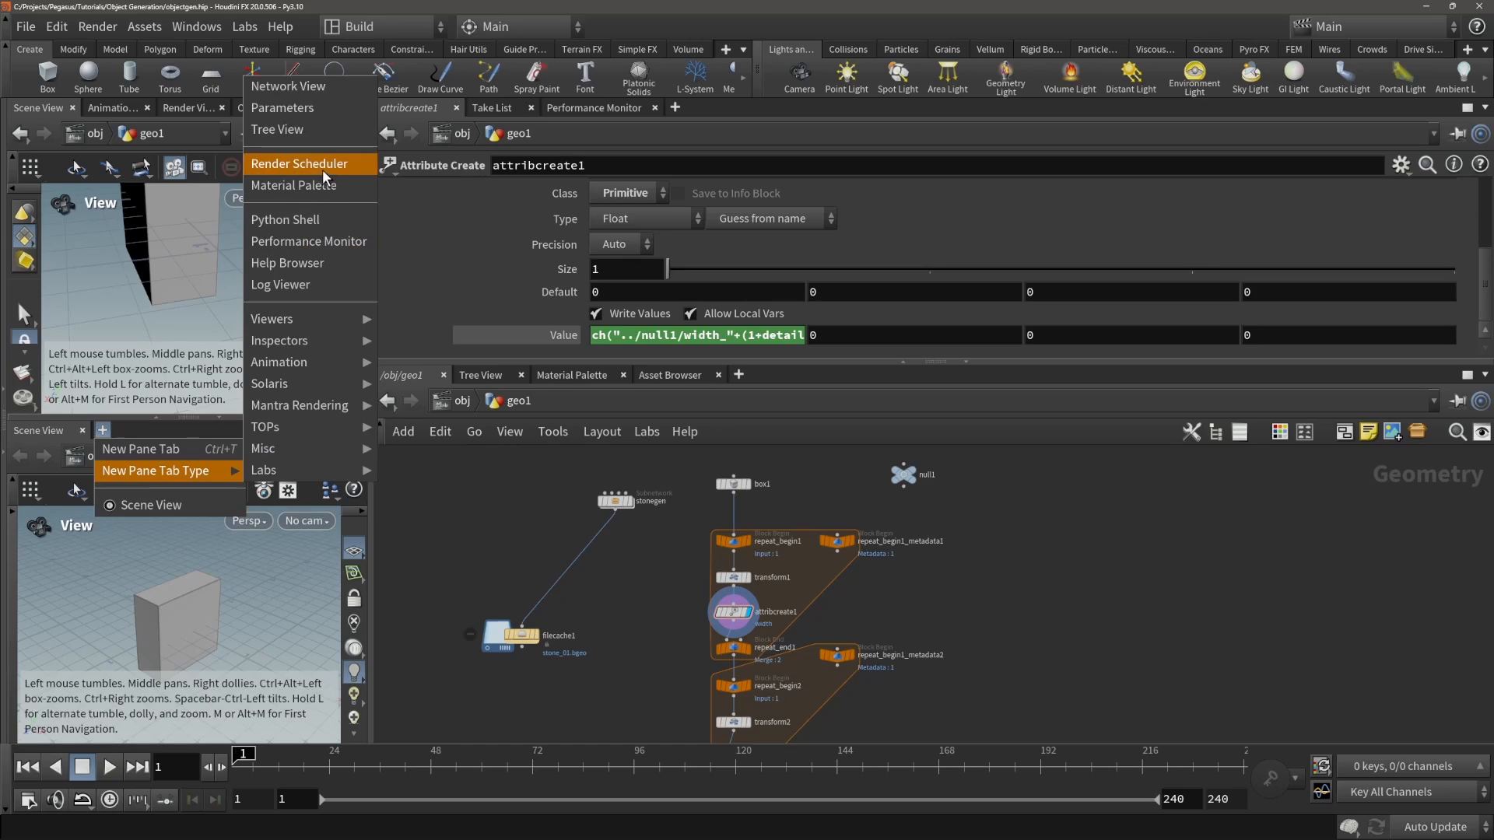
left_click(396, 339)
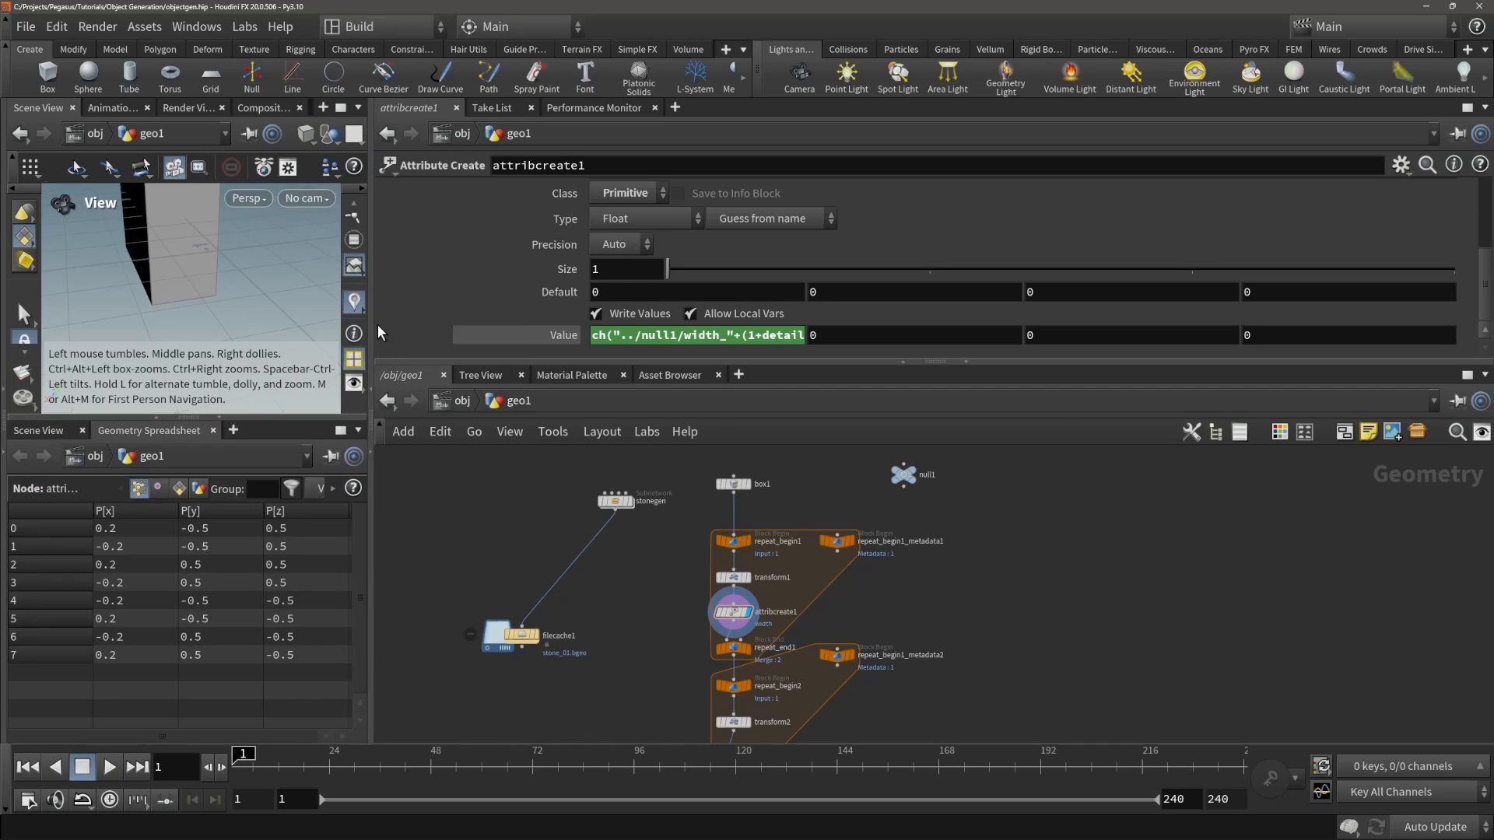
left_click_drag(372, 327, 752, 327)
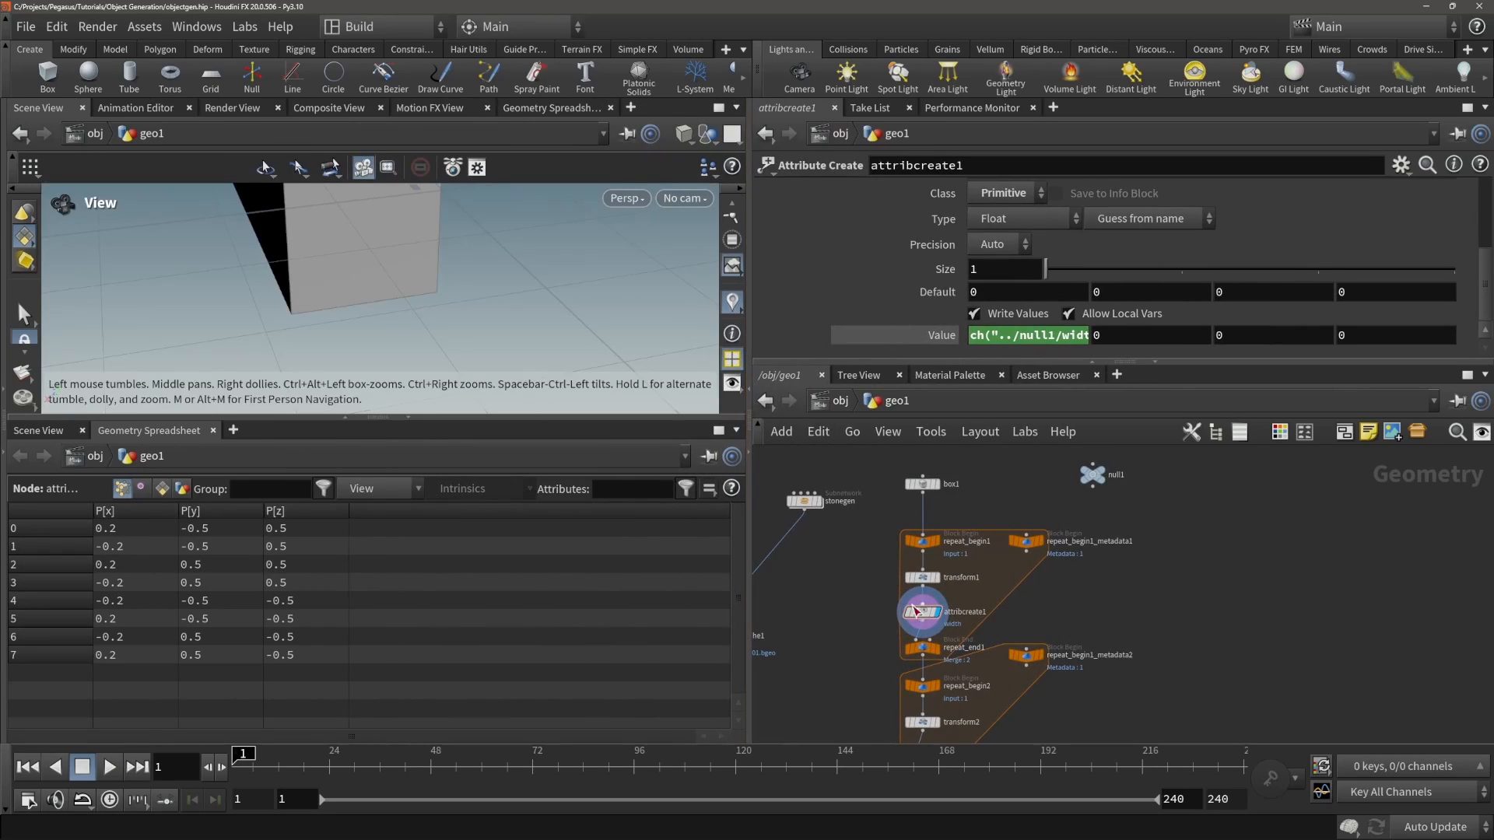
- Show primitive attributes in the Geometry Spreadsheet and check the width values on attribcreate1 and repeat_end1
scroll(968, 623, "up", 5)
left_click(162, 488)
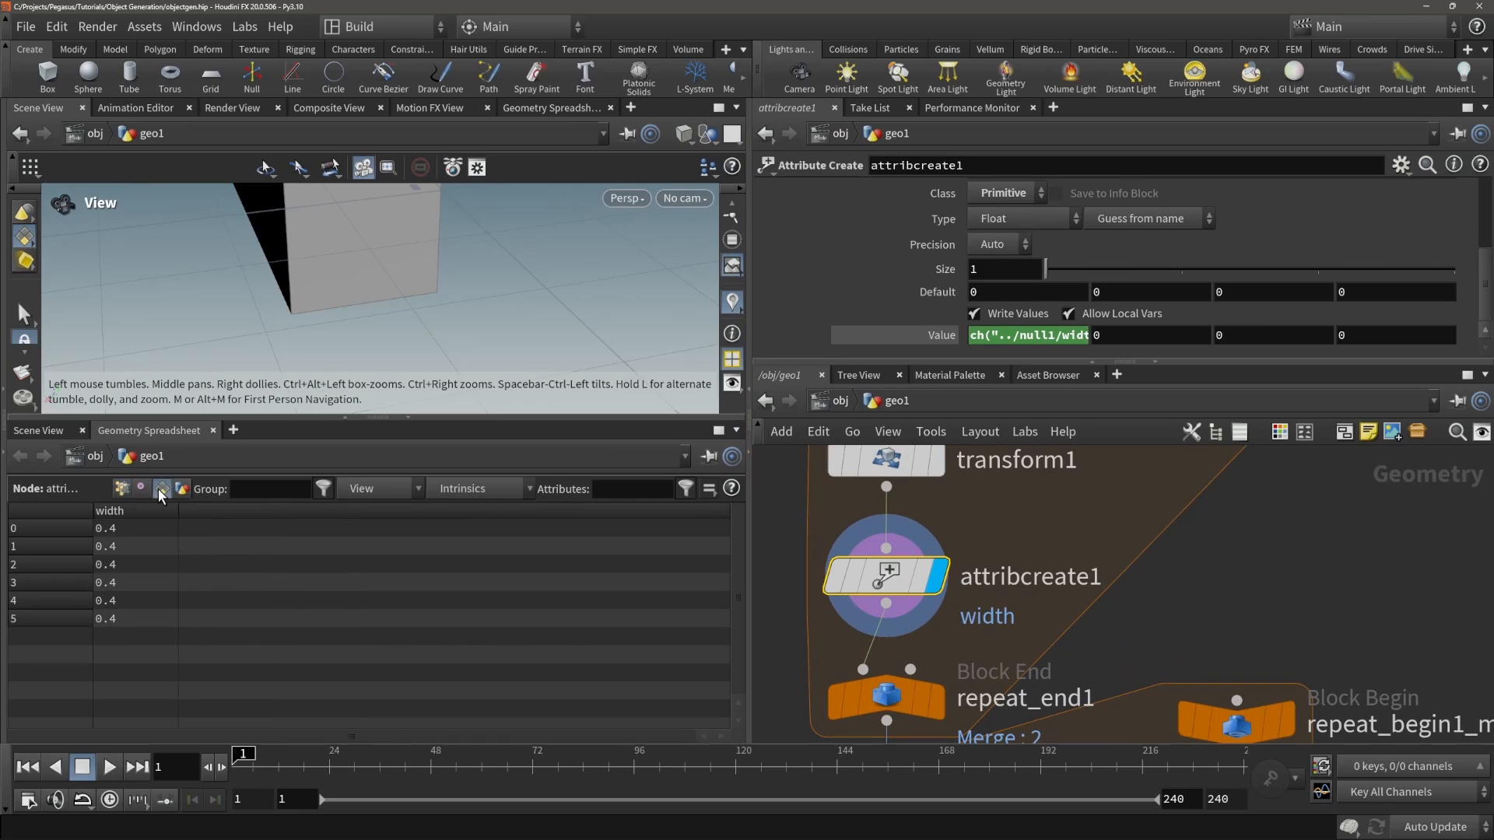
scroll(918, 607, "down", 3)
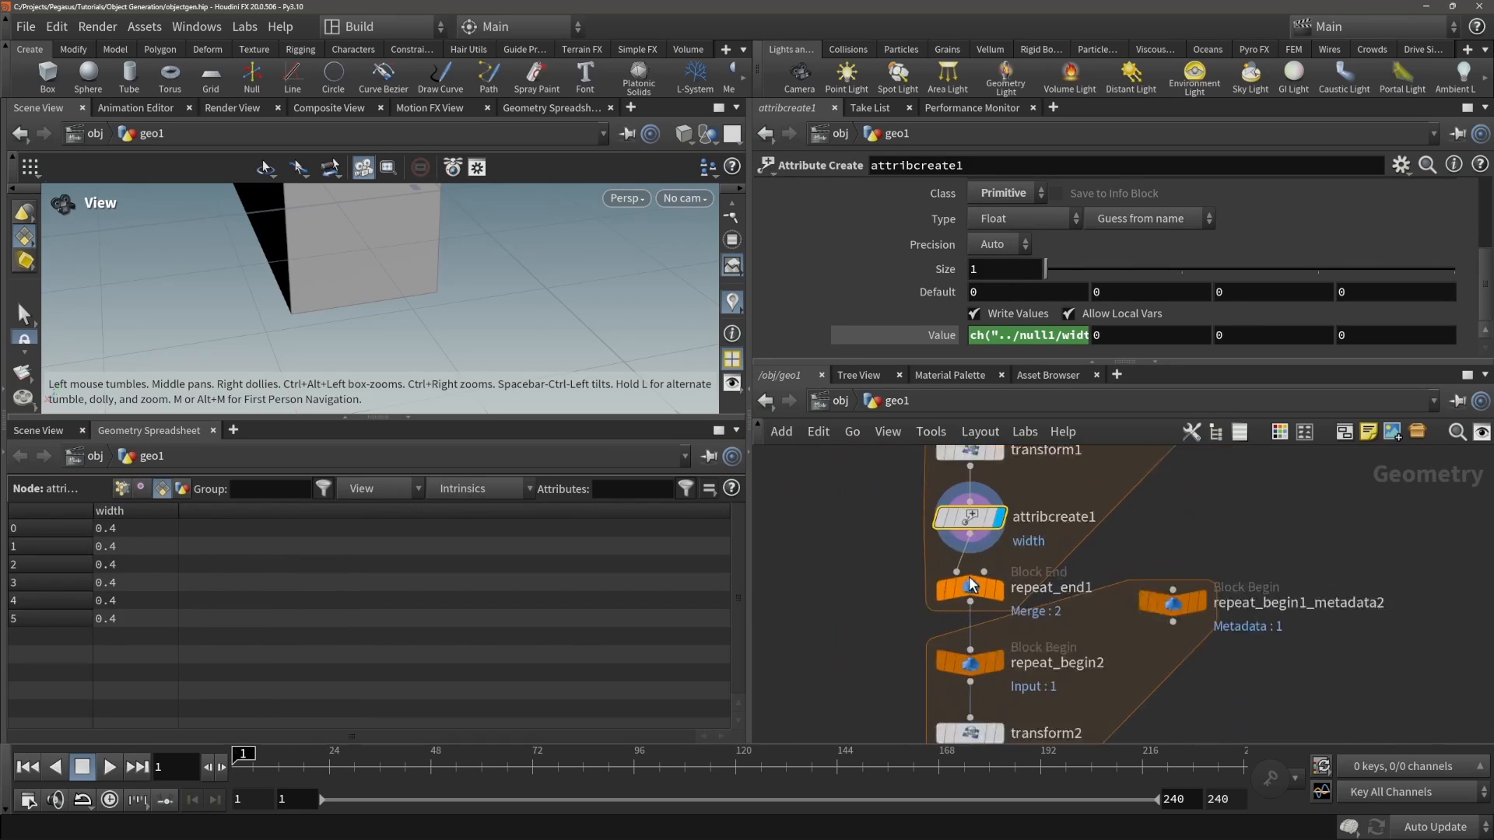
left_click(984, 599)
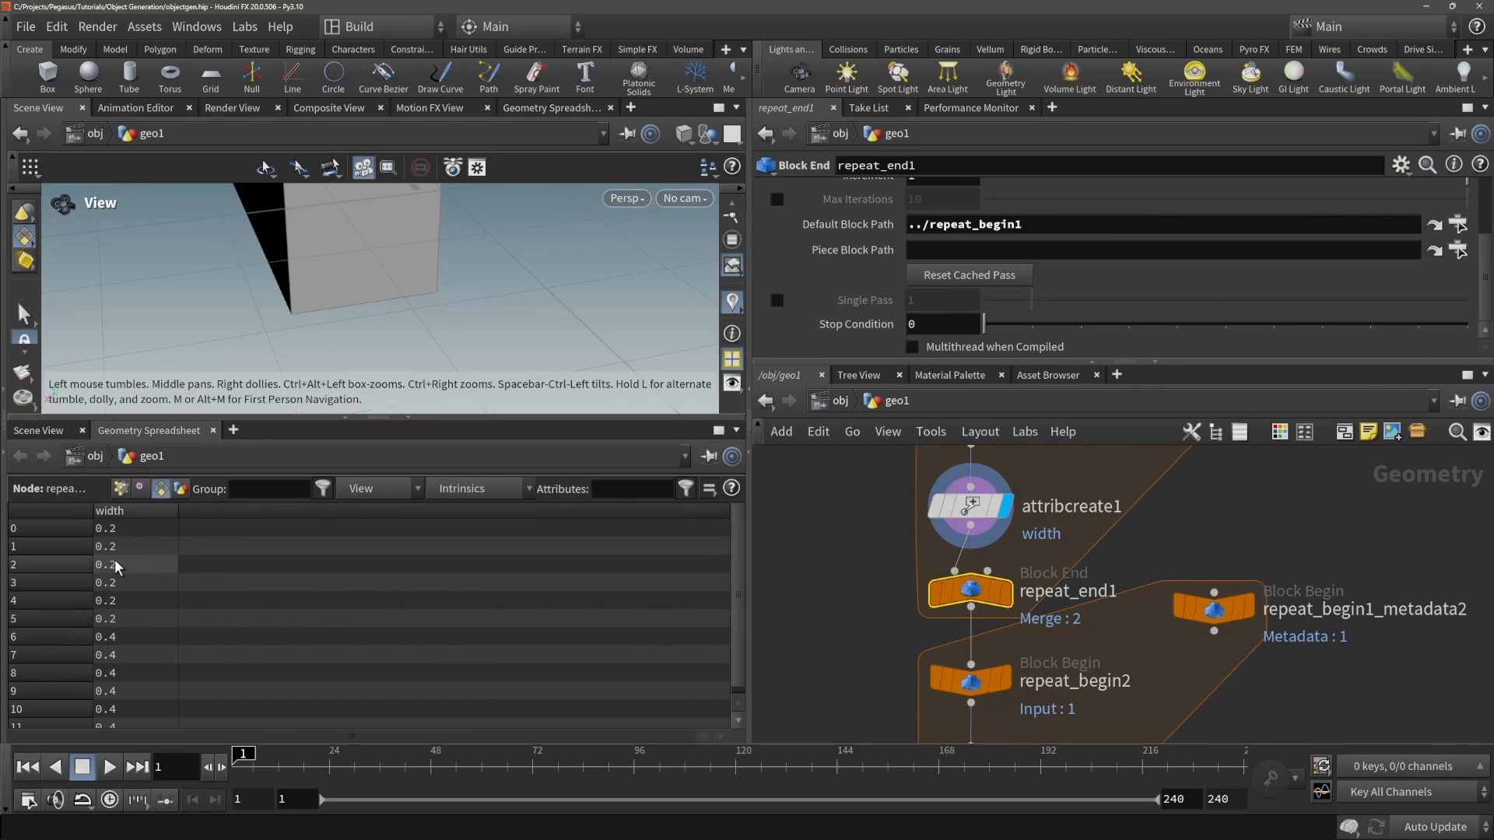
- Copy attribcreate1 and insert the duplicate between transform2 and repeat_end2 in the second loop
scroll(1020, 576, "down", 3)
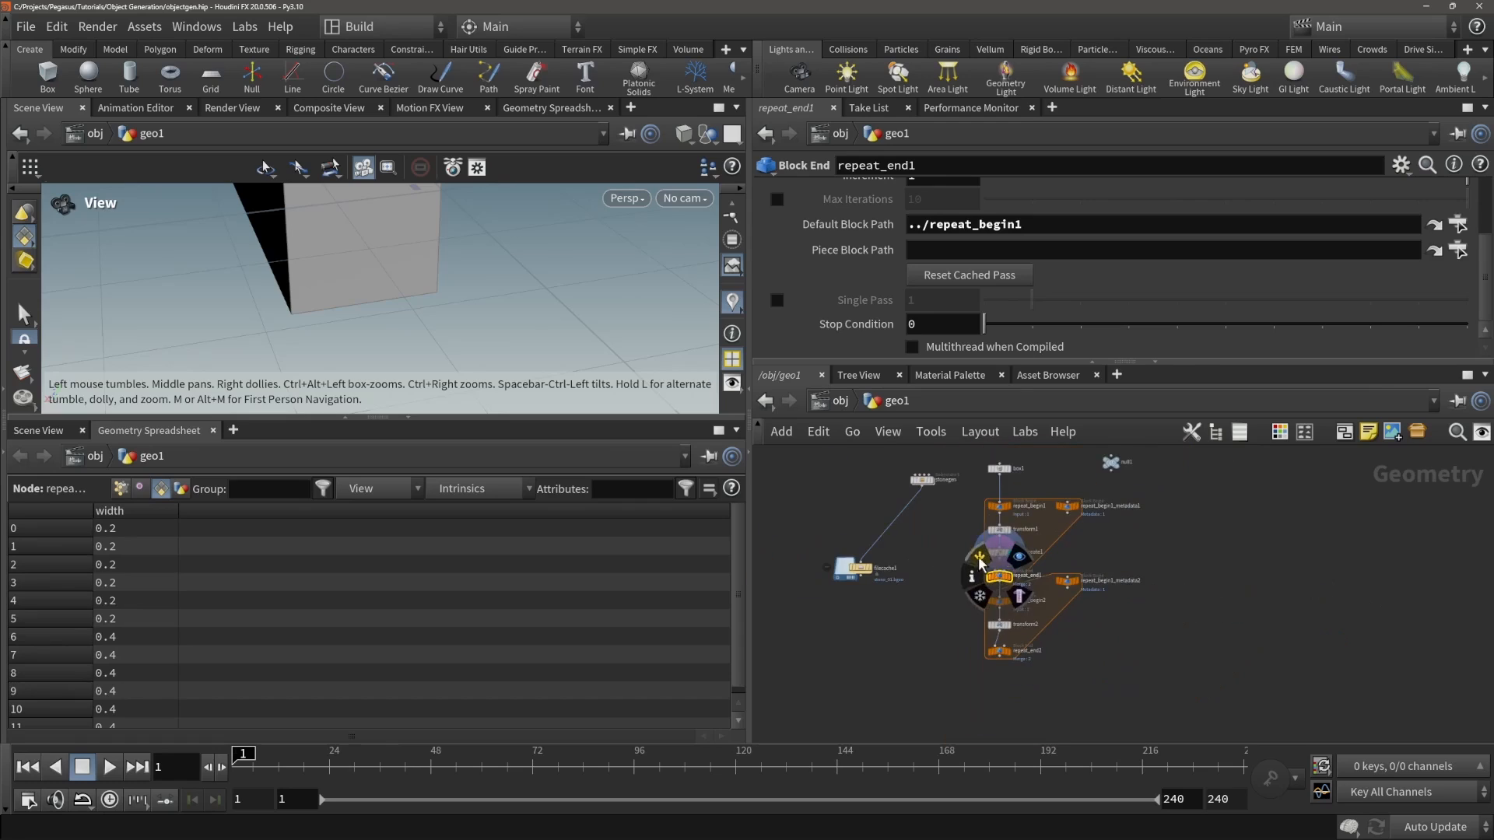
left_click(1006, 547)
key("ctrl+c")
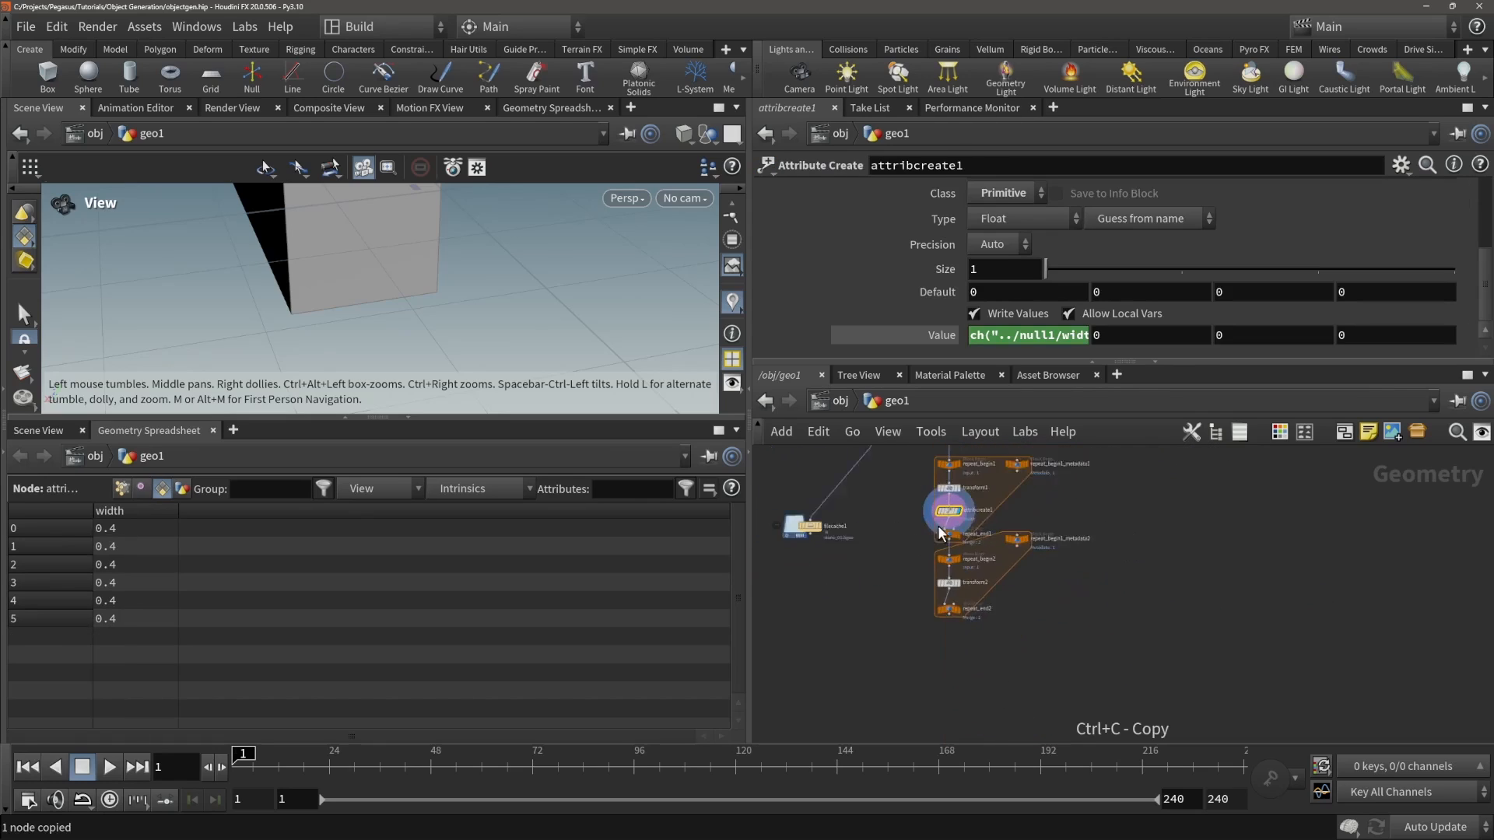
scroll(964, 561, "up", 3)
key("ctrl+v")
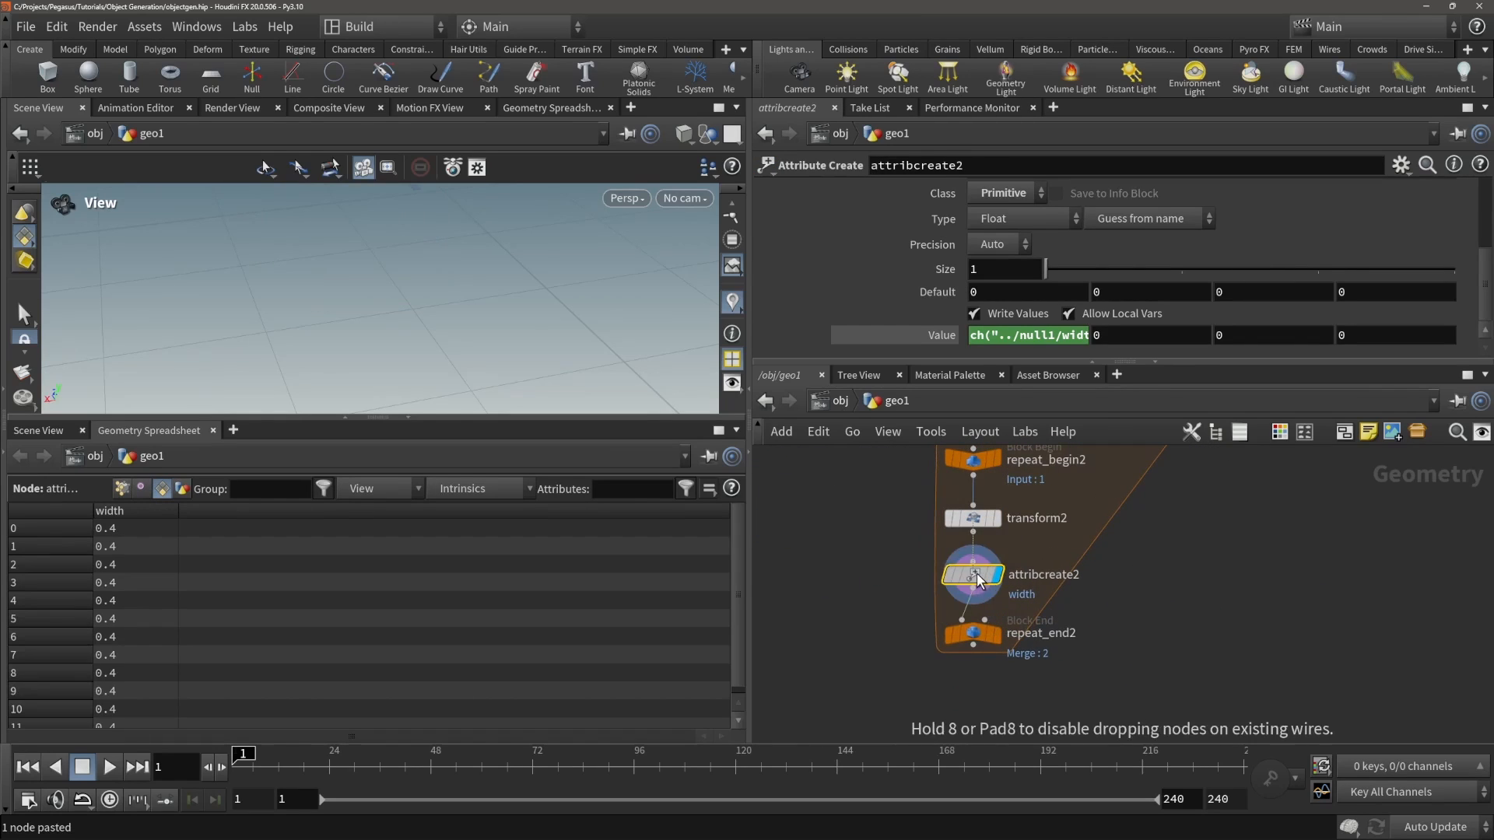
left_click(965, 572)
- Turn off Write Values on attribcreate2 and rename its attribute to height
left_click(1035, 314)
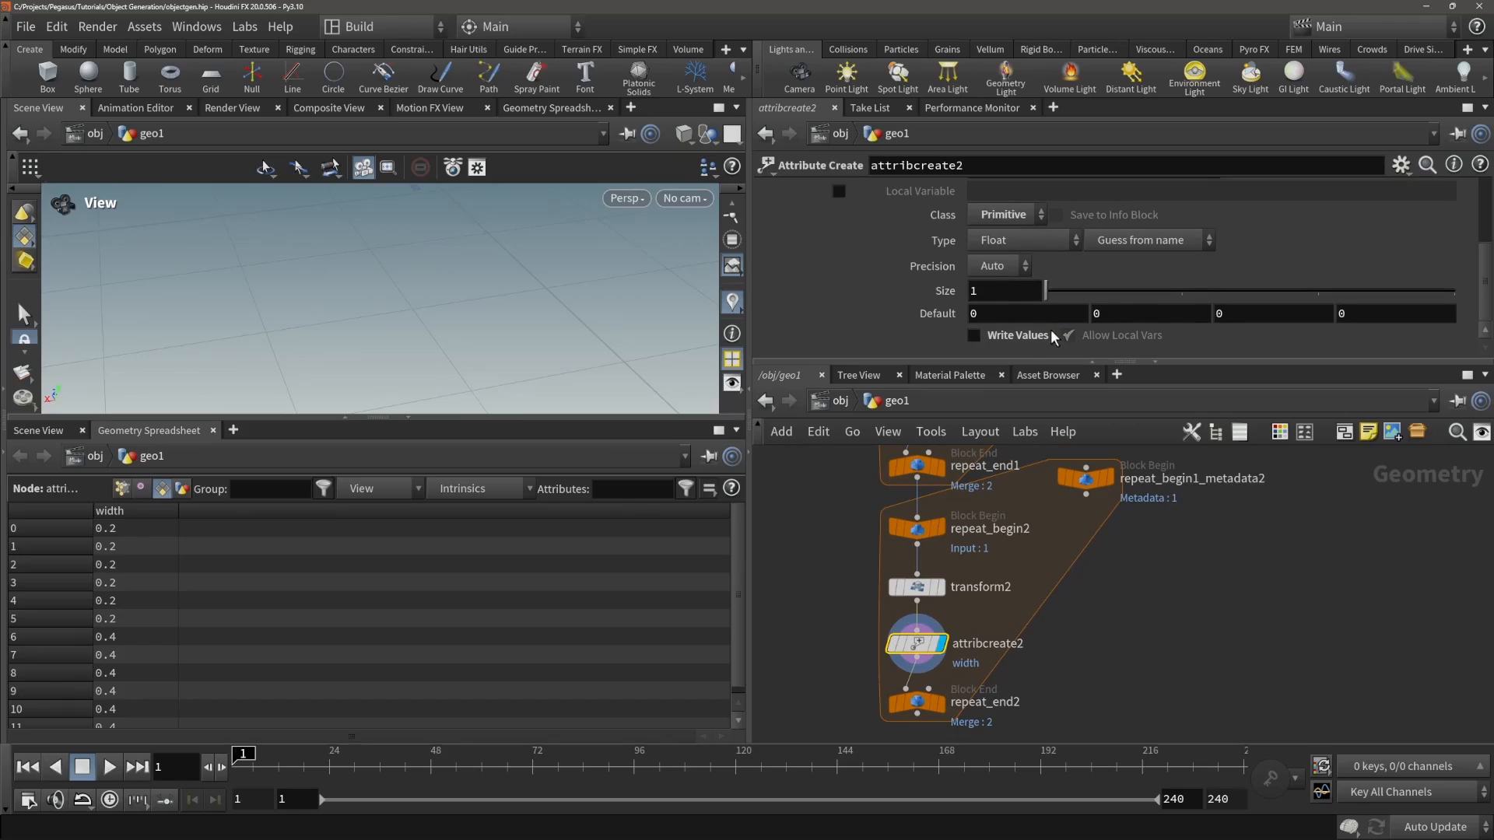
scroll(1035, 296, "up", 3)
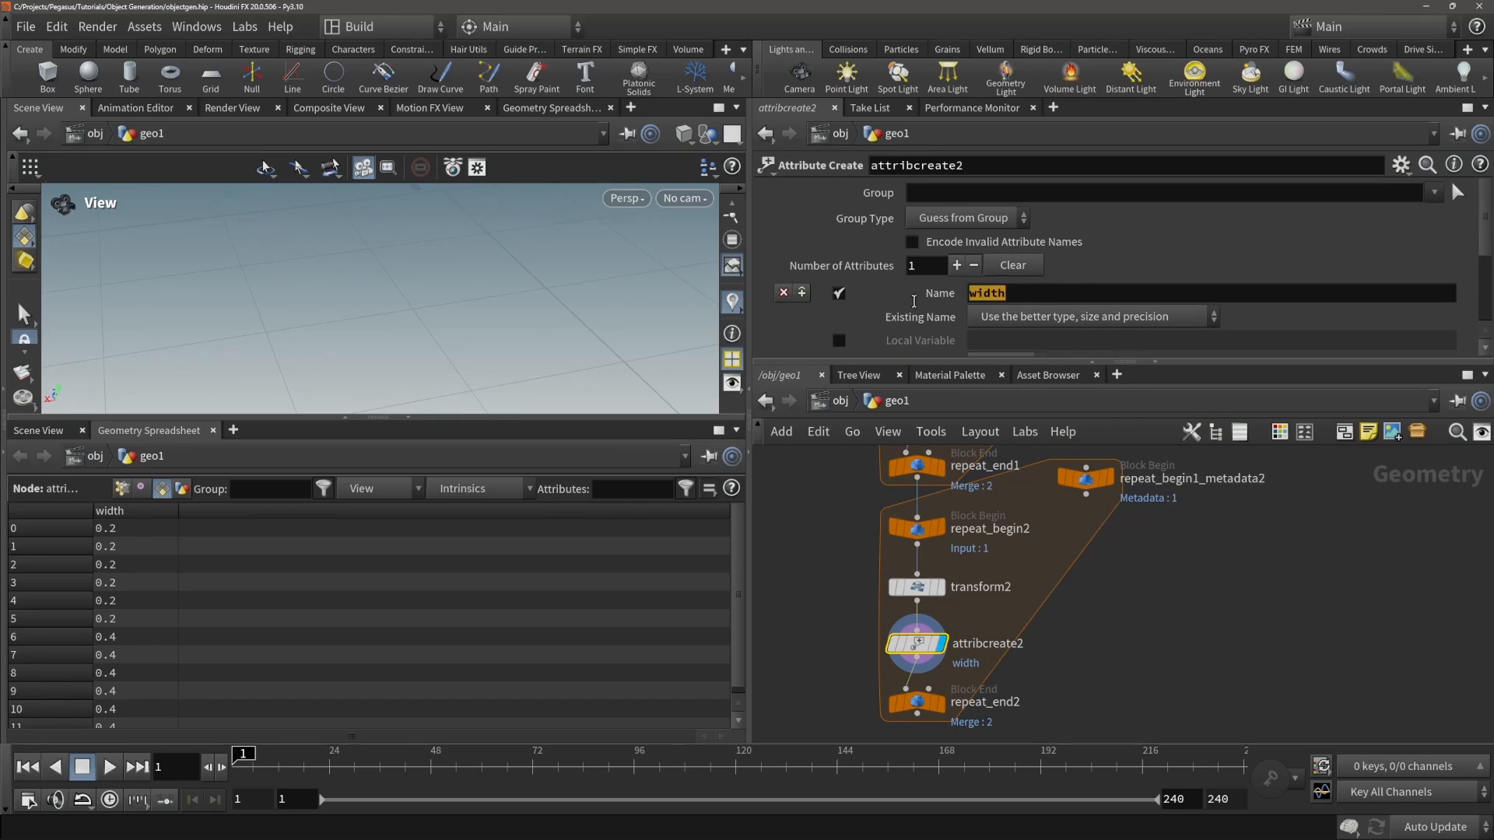
type("height")
key("Return")
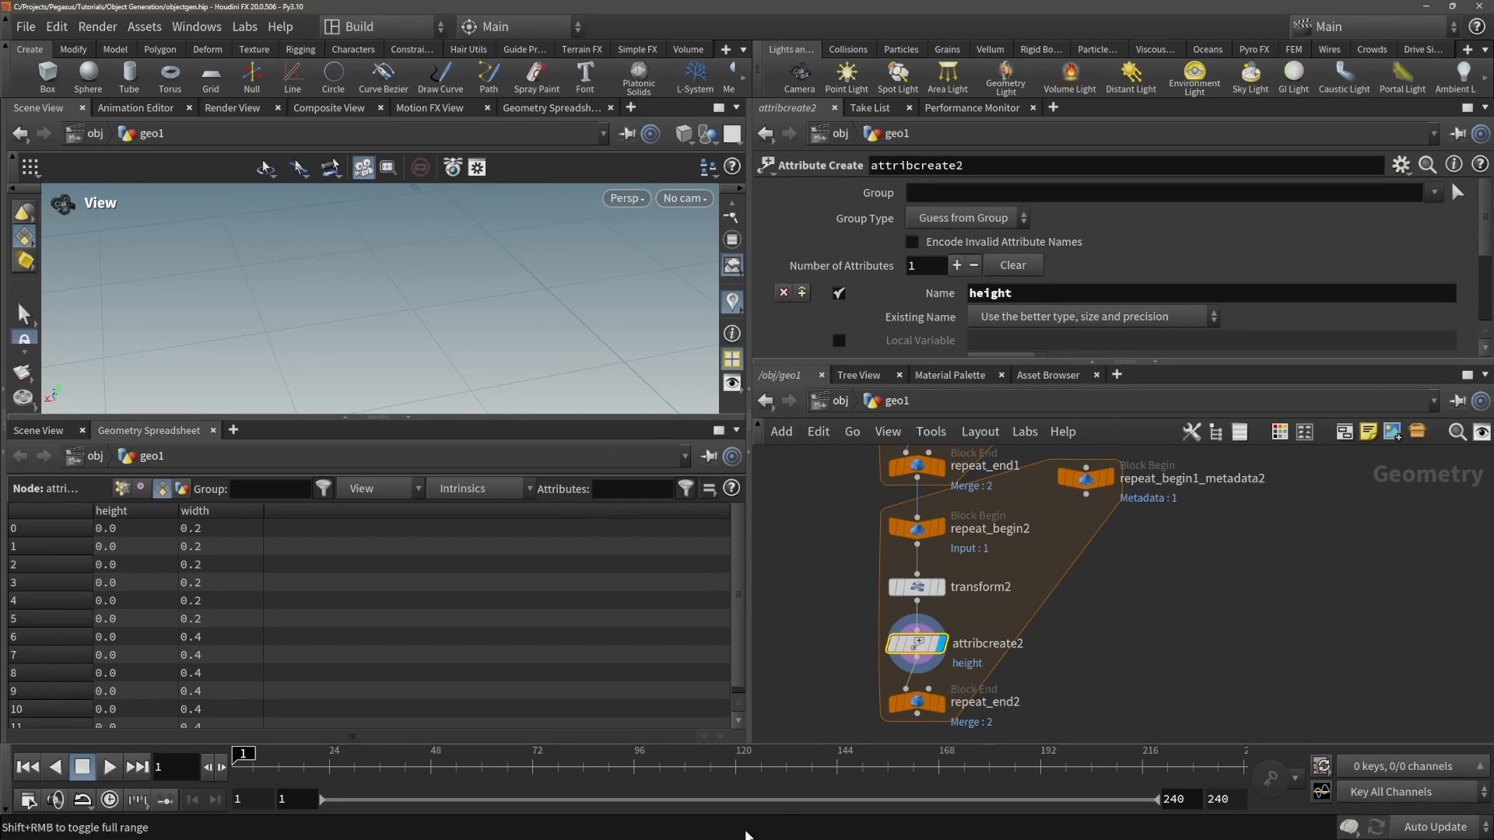
- Copy the height expression from transform2's Y scale and look for the Value parameter on attribcreate2
left_click(918, 587)
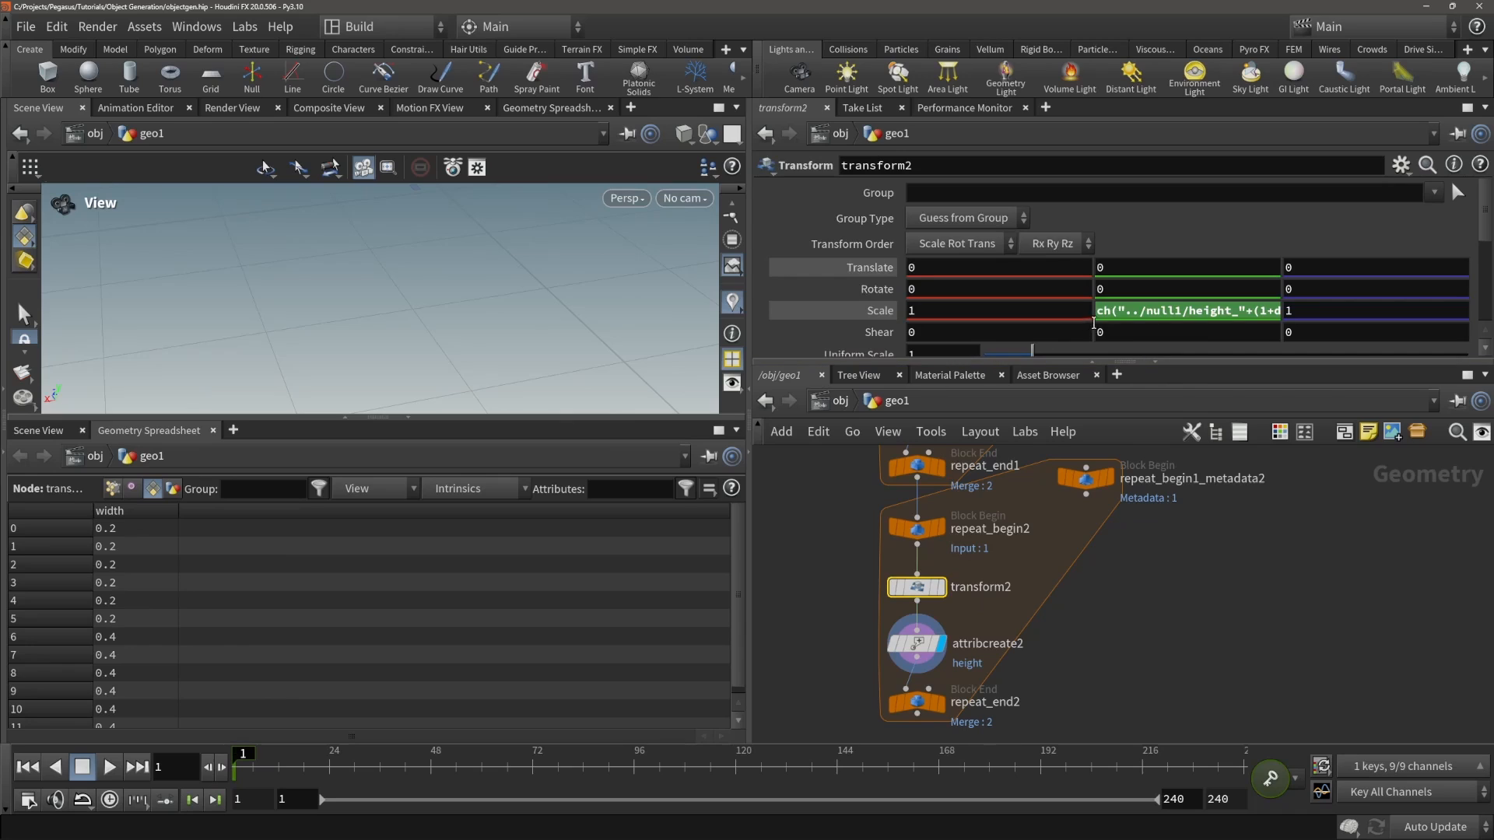
left_click(1122, 311)
left_click(918, 643)
scroll(1062, 290, "down", 4)
scroll(1054, 297, "up", 2)
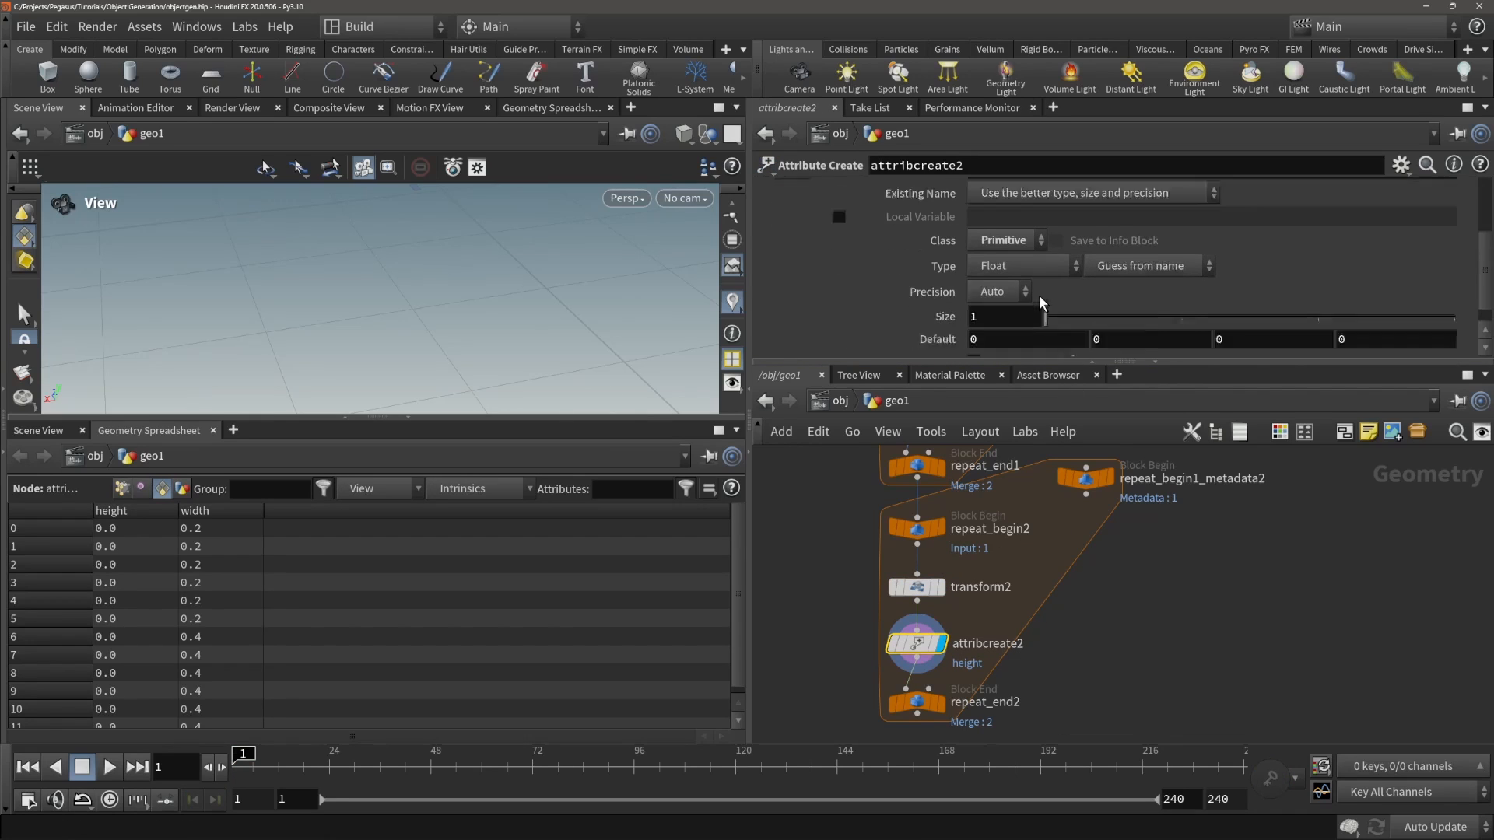
scroll(1039, 296, "down", 2)
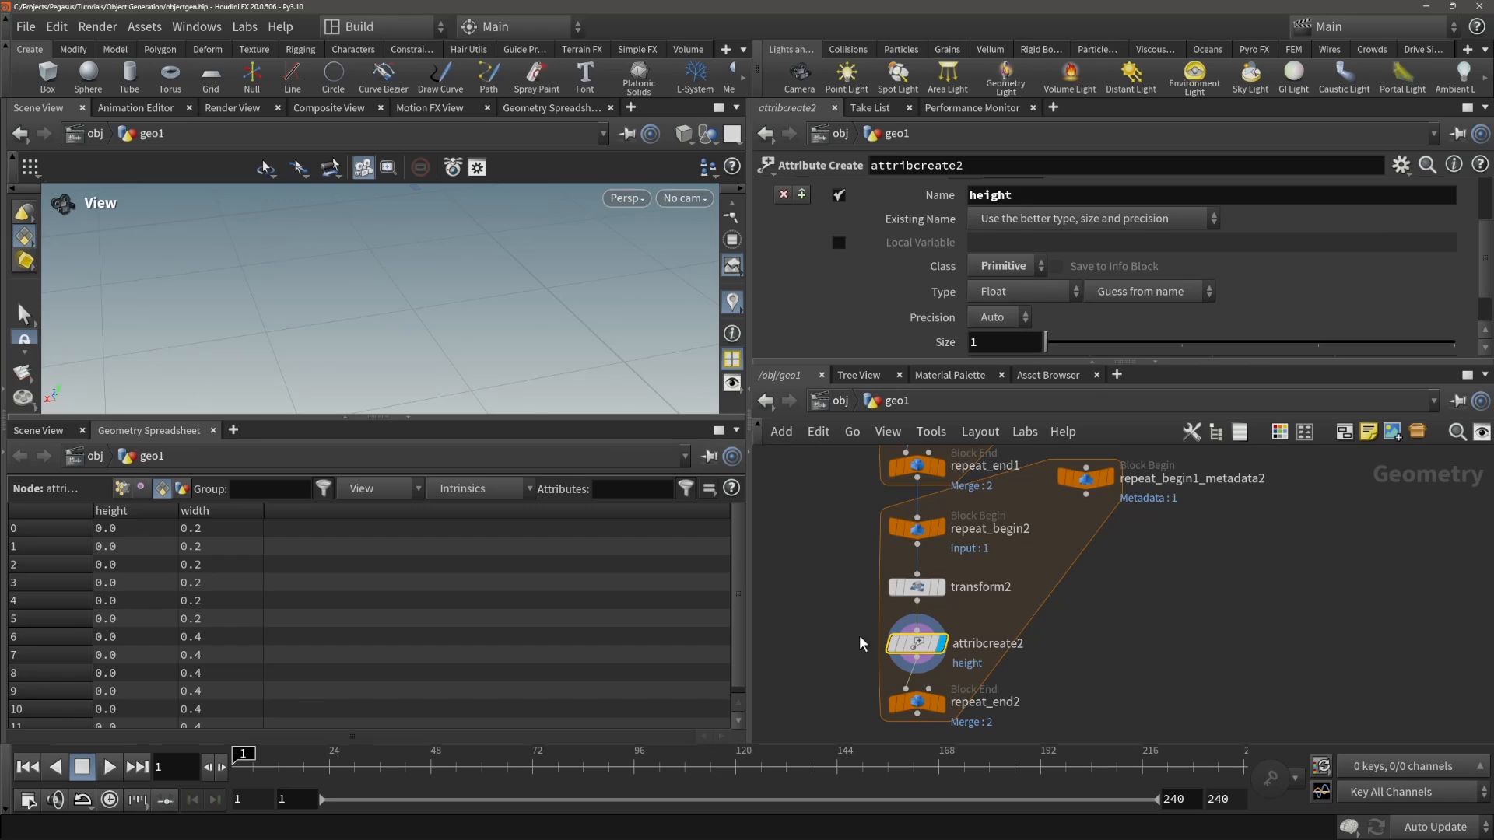
- Compare attribcreate2 with attribcreate1, checking the Write Values option and the Value parameter
left_click_drag(824, 635, 940, 654)
middle_click_drag(835, 551, 859, 688)
left_click_drag(855, 530, 956, 561)
scroll(1015, 321, "down", 3)
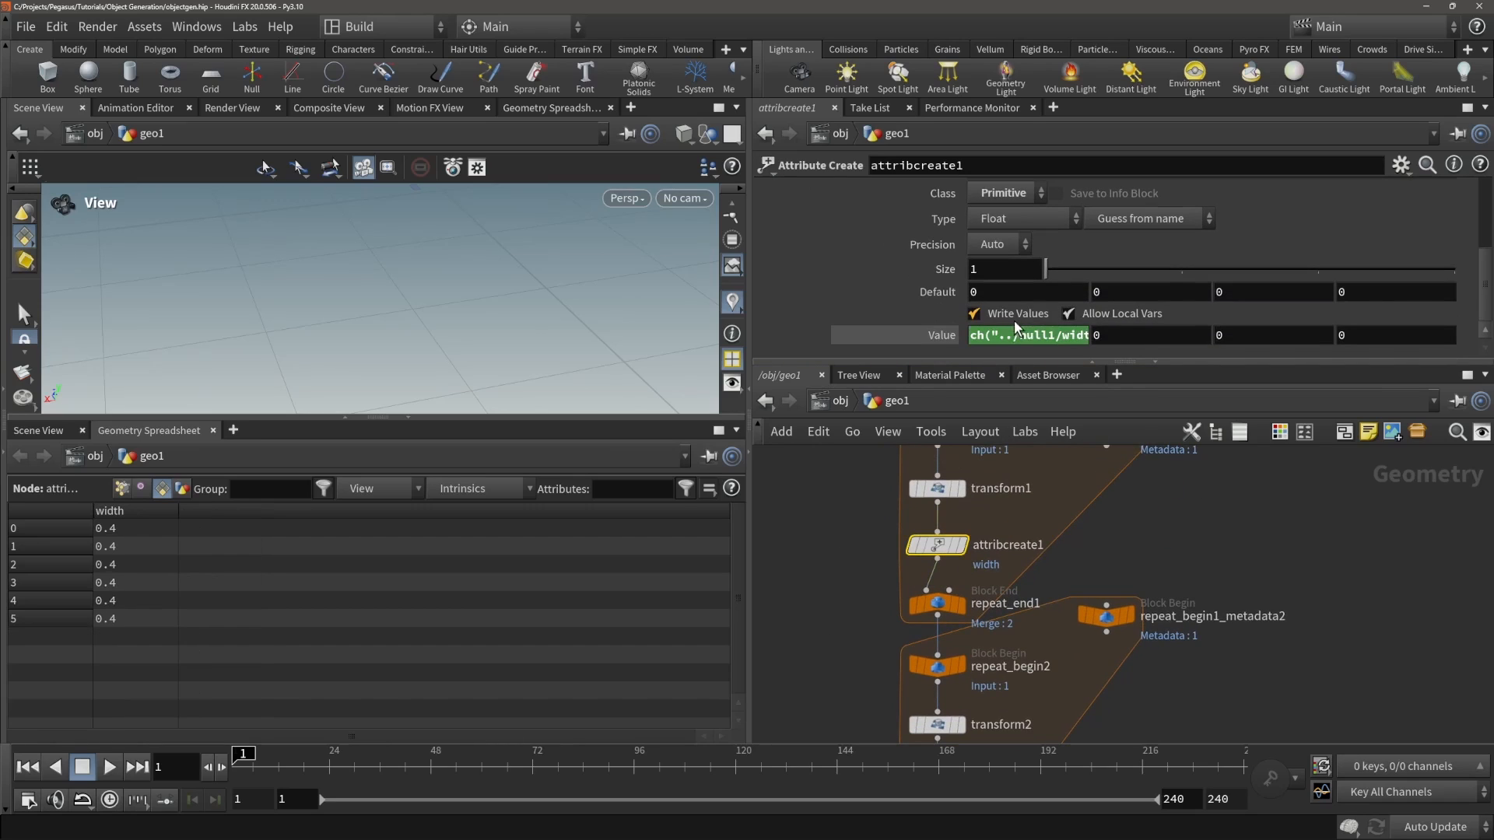
- Enlarge the parameter pane to check all of attribcreate2's settings, and delete that node
middle_click_drag(847, 734, 857, 613)
left_click(917, 620)
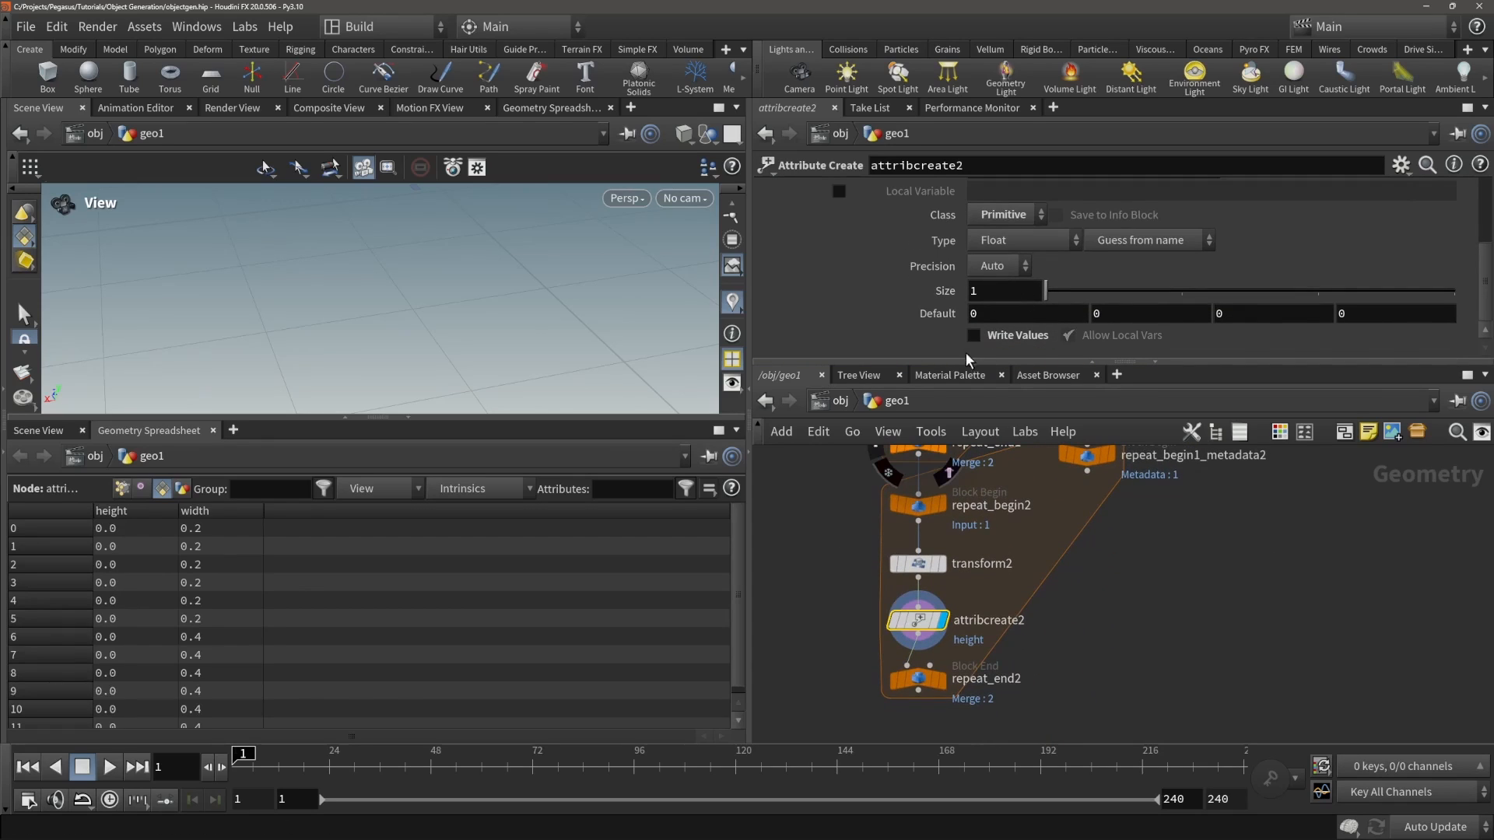
left_click_drag(965, 362, 966, 569)
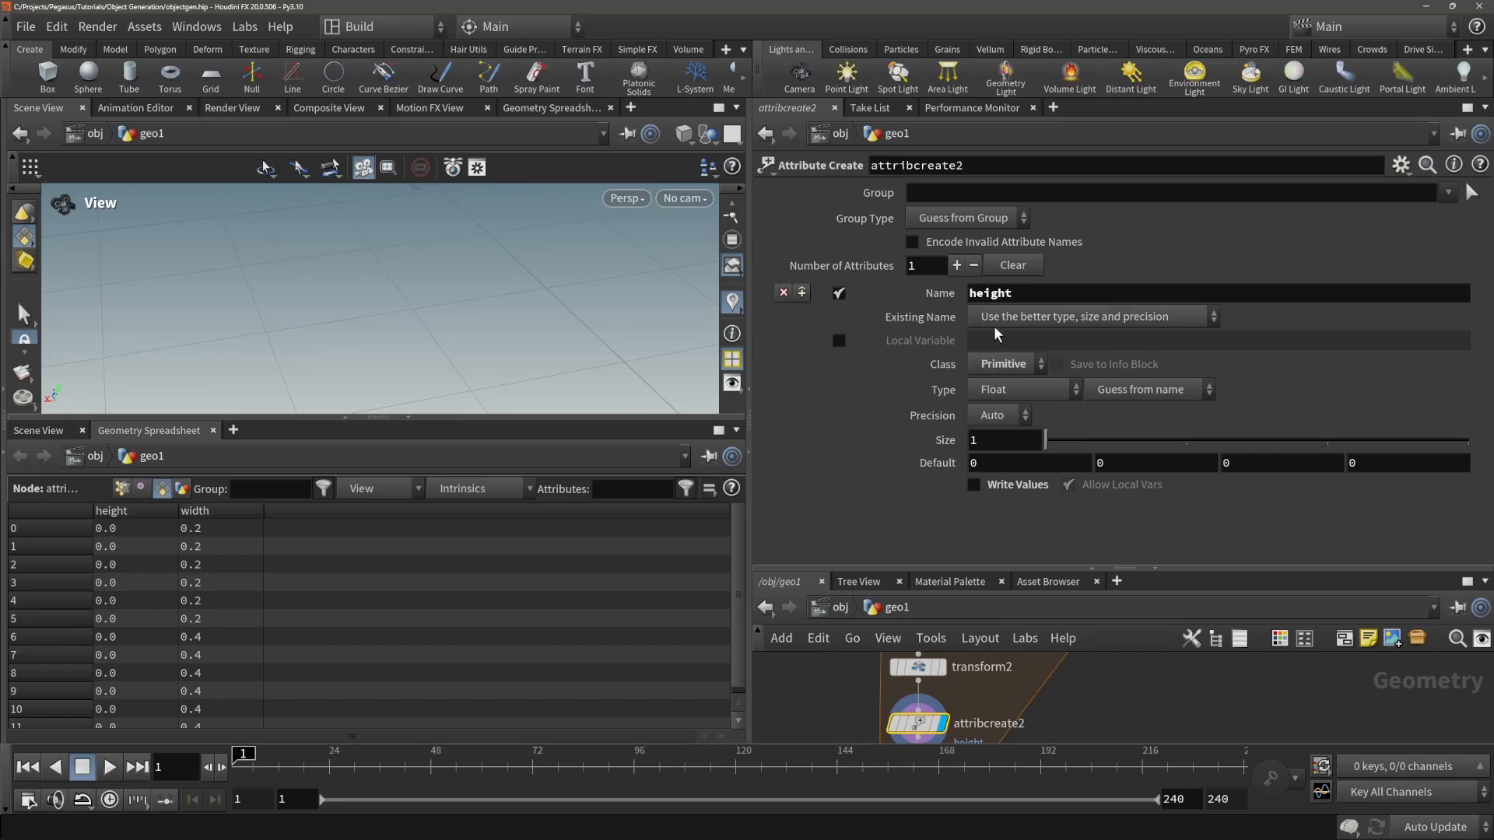
left_click(994, 465)
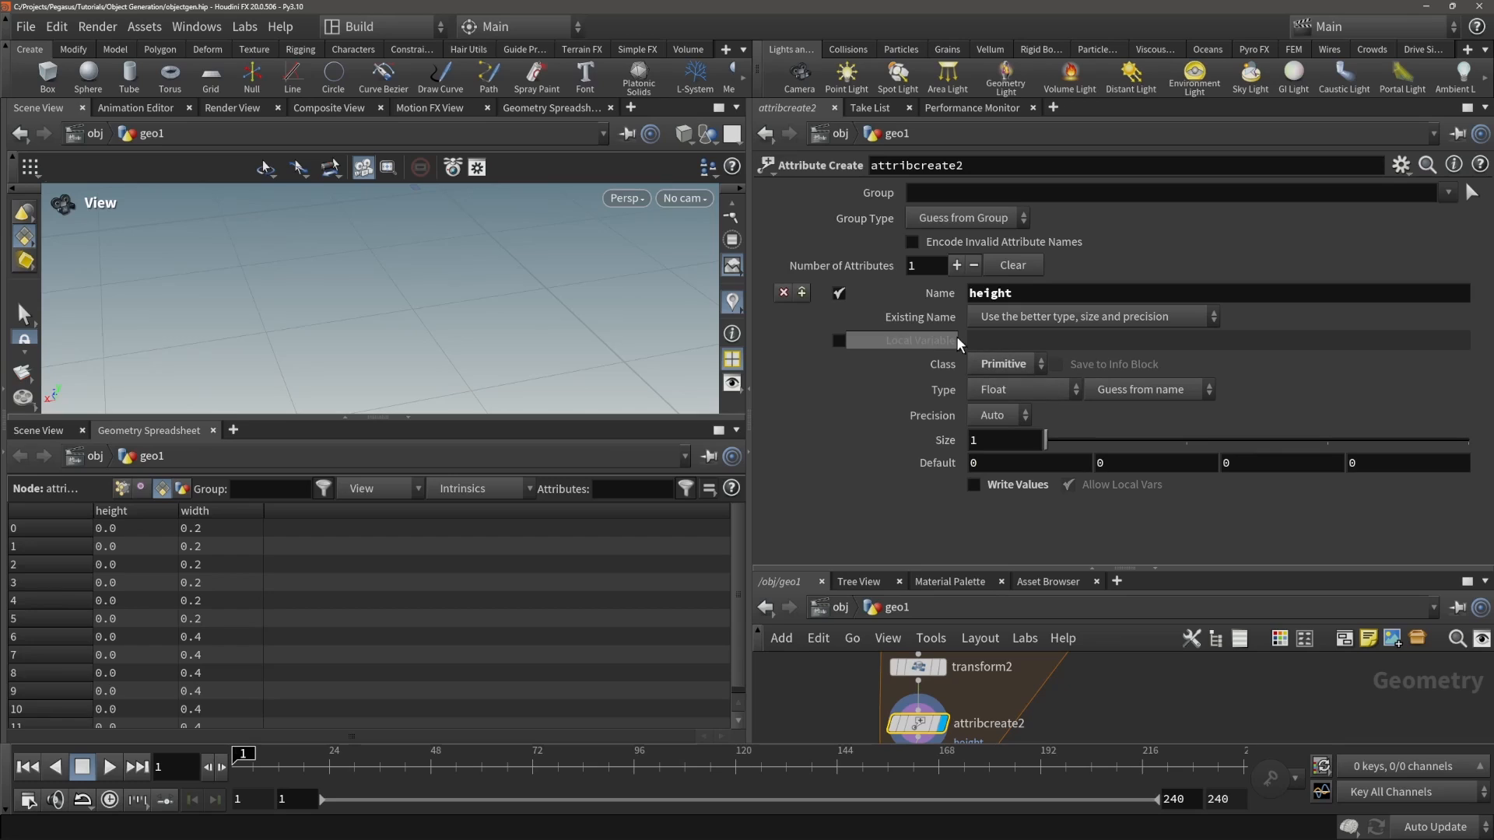
scroll(967, 708, "down", 3)
key("Delete")
- Duplicate attribcreate1 into the second loop and wire transform2's output into the copy's input
mouse_move(872, 686)
middle_mouse_down()
mouse_move(887, 765)
mouse_move(891, 700)
middle_mouse_up()
left_click(936, 667)
key("ctrl+c")
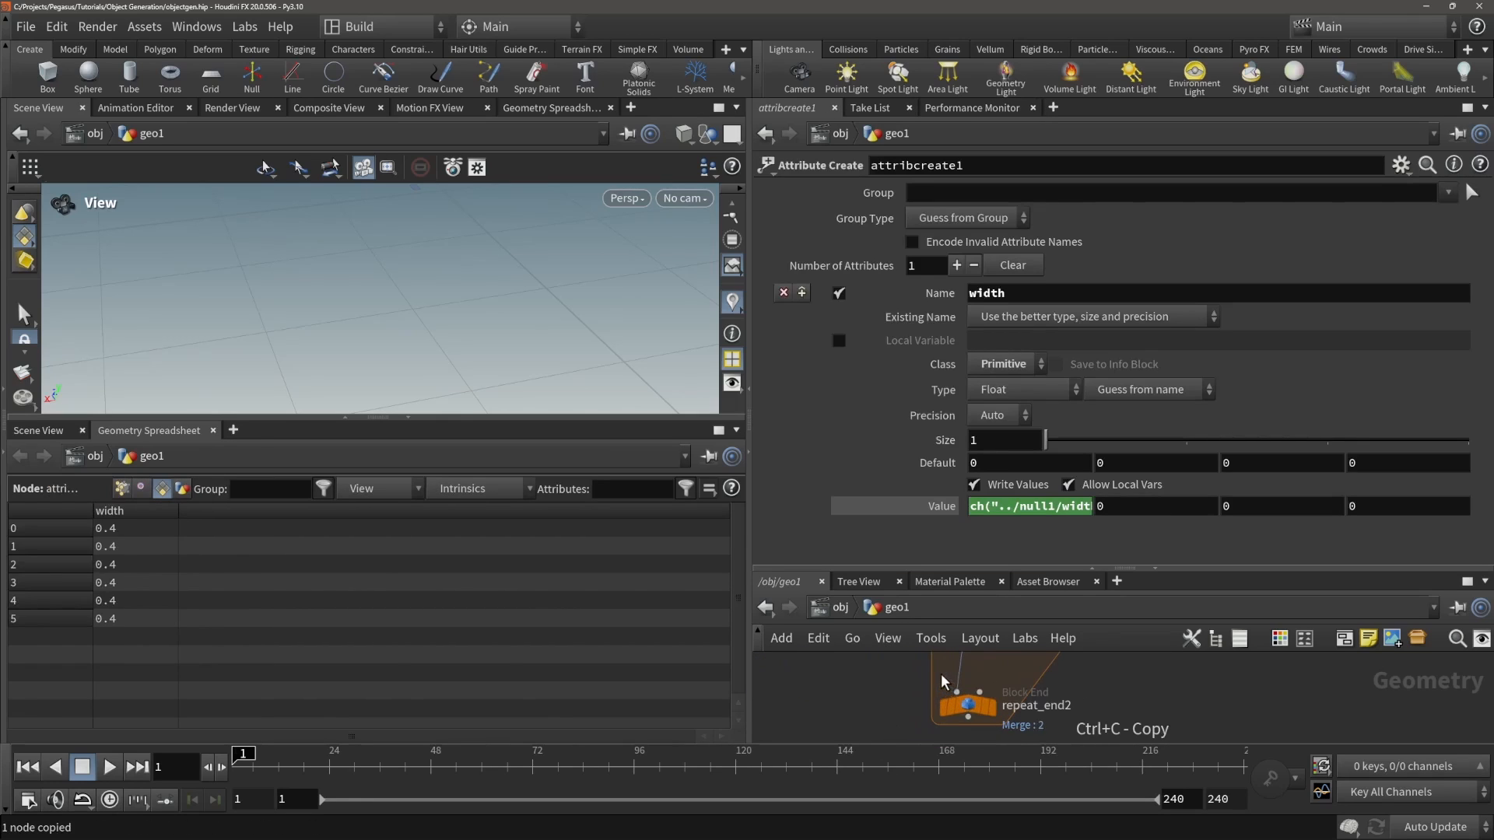
key("ctrl+v")
scroll(964, 662, "up", 3)
left_click(961, 658)
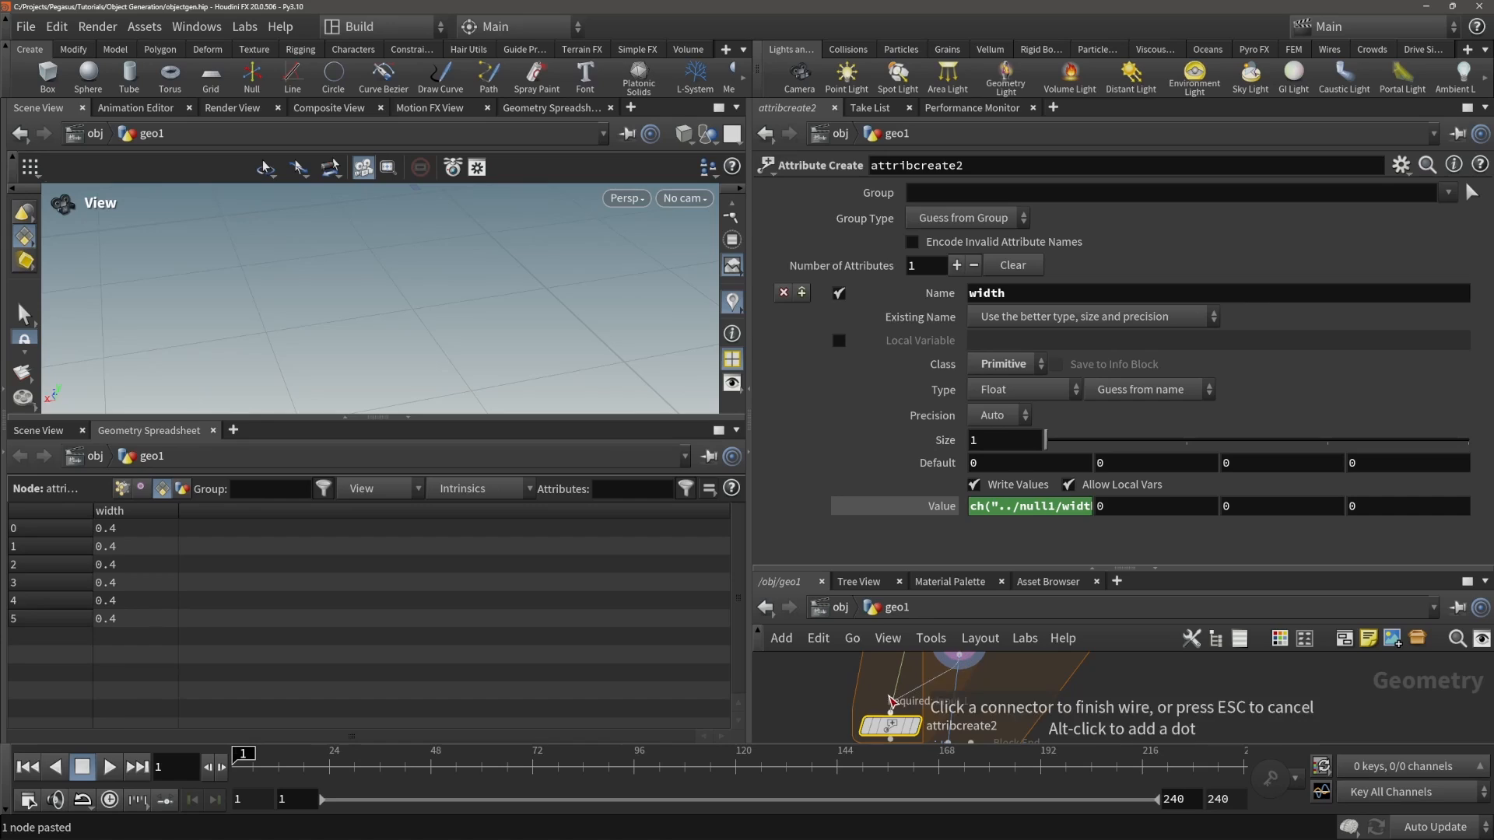
left_click(890, 712)
mouse_move(887, 725)
left_mouse_down()
mouse_move(902, 698)
mouse_move(885, 701)
left_mouse_up()
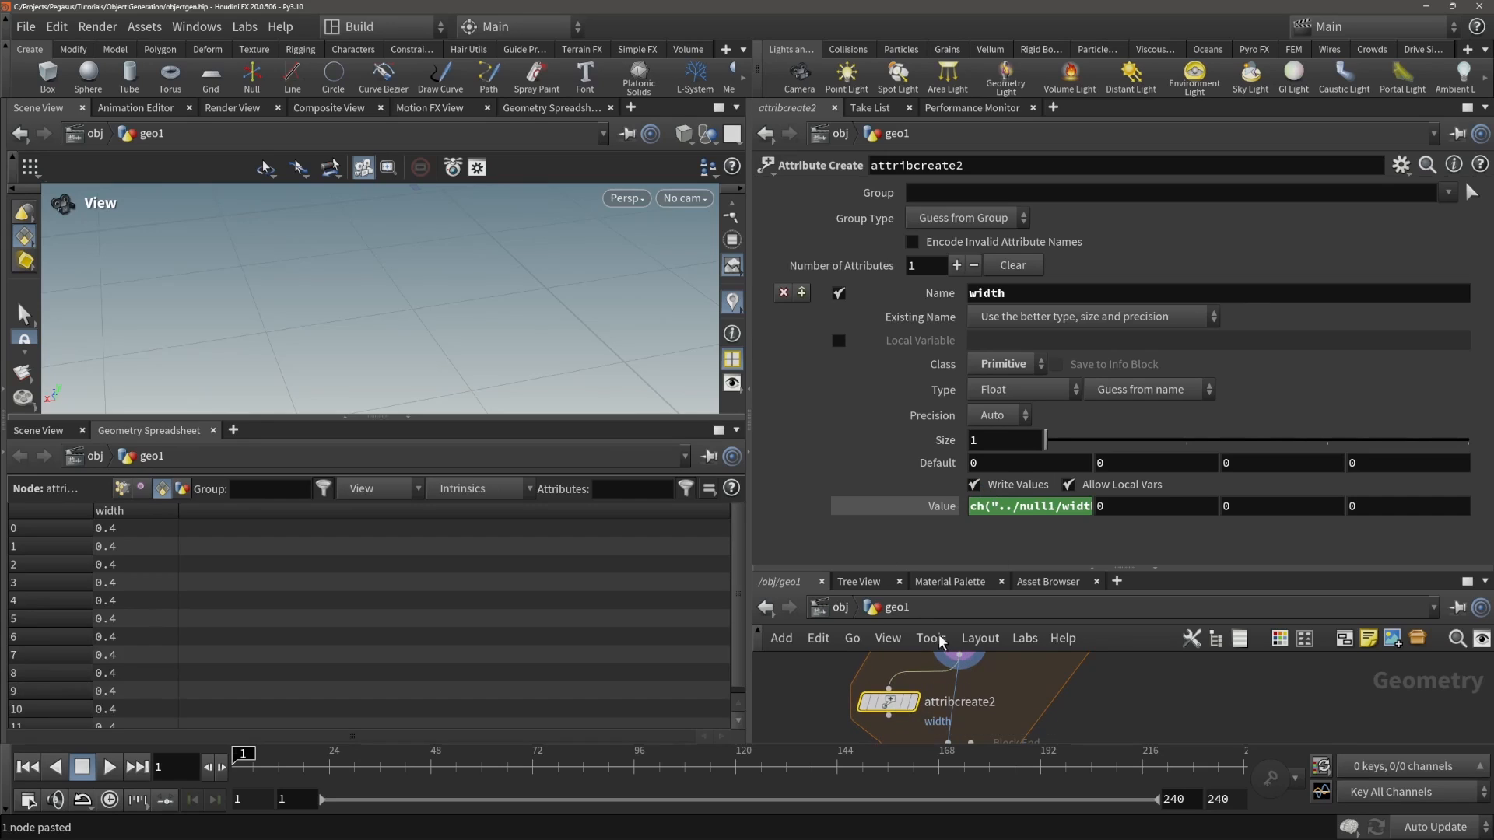
- Copy the height expression from transform2's Y scale and open the first Value component of attribcreate2 for editing
scroll(1045, 690, "down", 5)
middle_click_drag(1055, 684, 1030, 724)
scroll(1012, 723, "up", 3)
left_click(1013, 725)
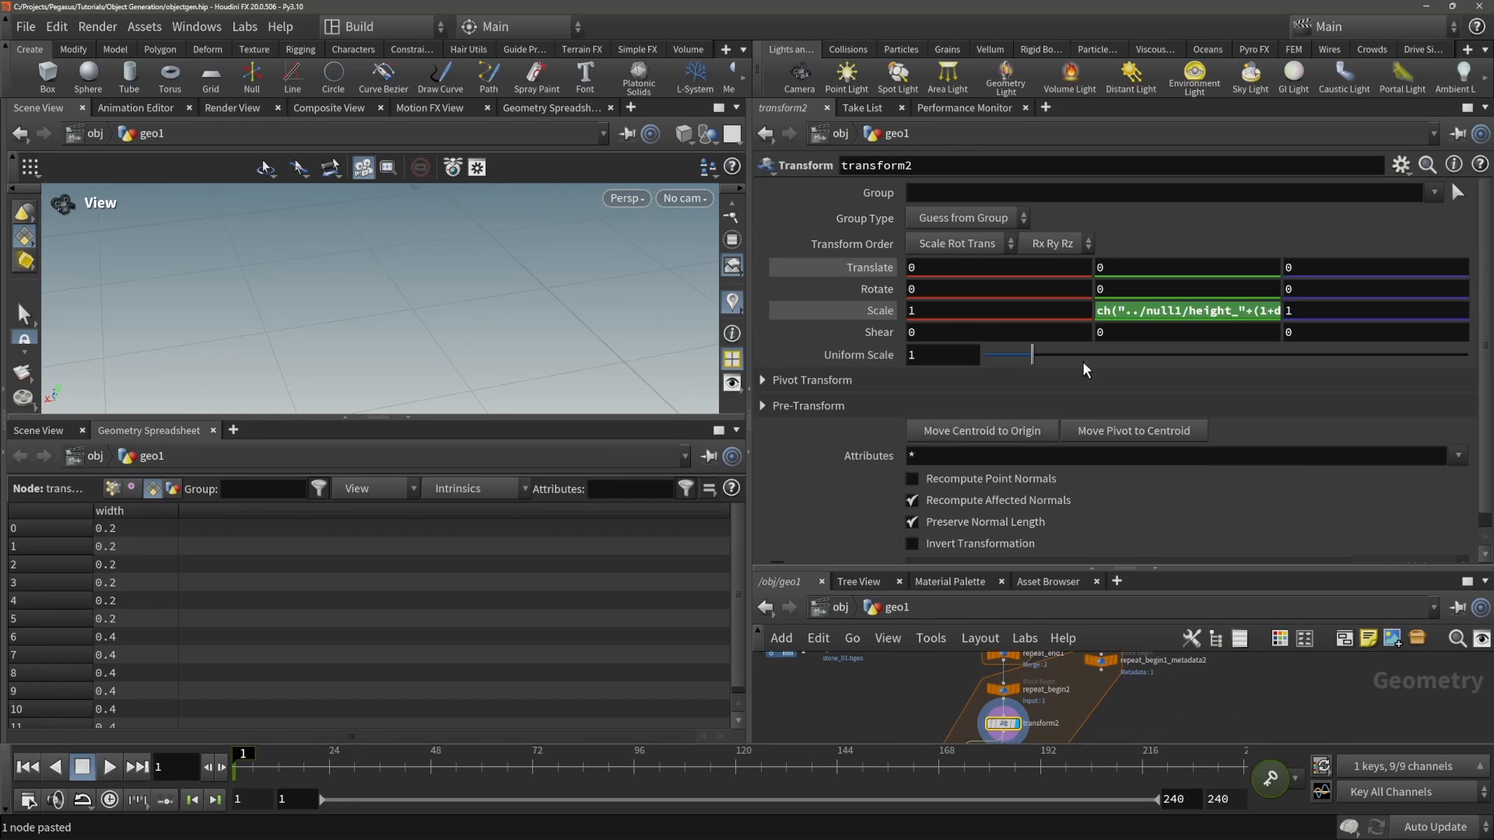
left_click(1128, 311)
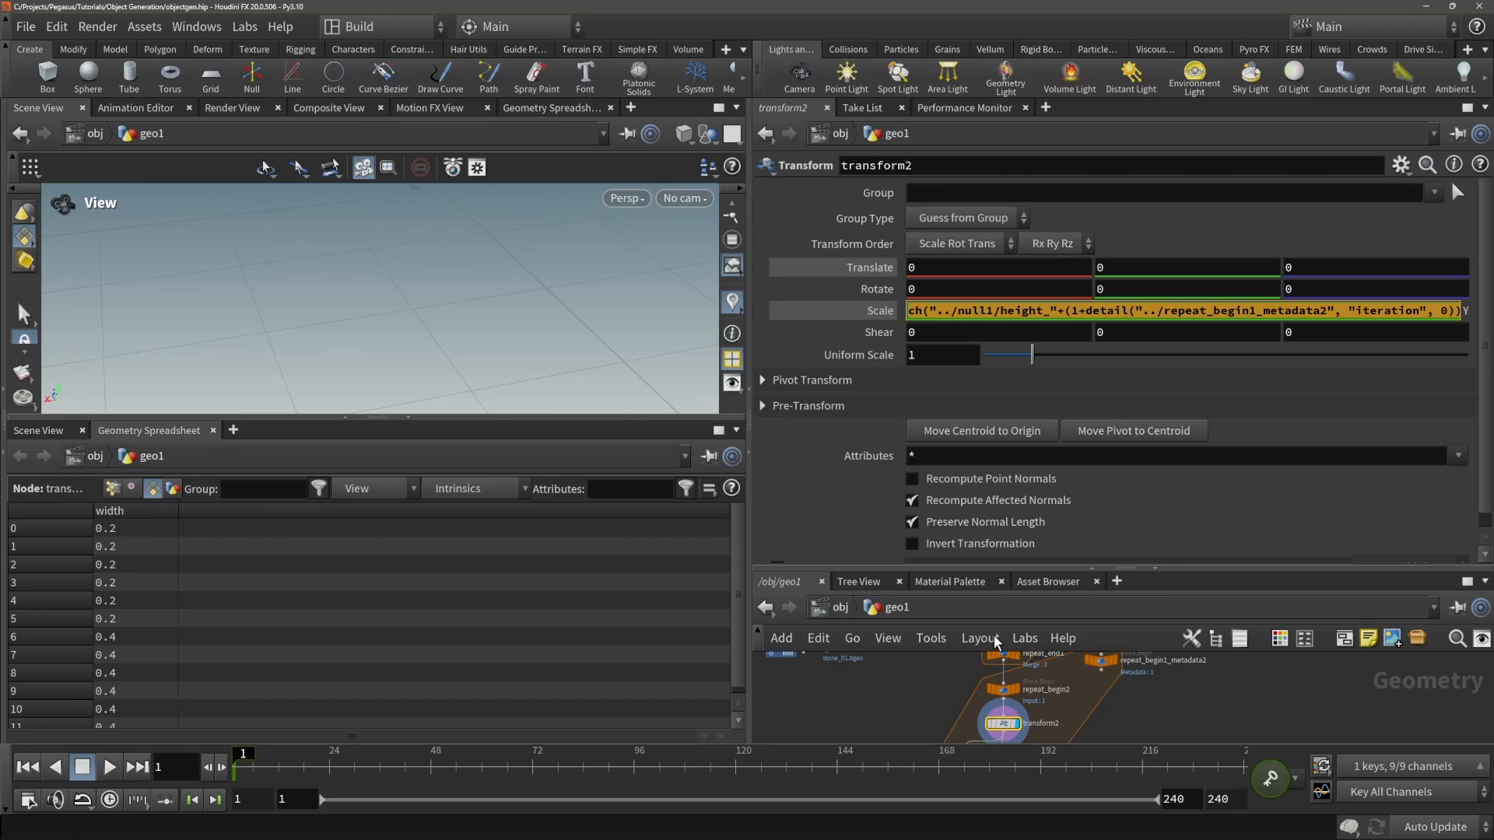
middle_click_drag(956, 730, 969, 663)
left_click(970, 687)
left_click(1042, 507)
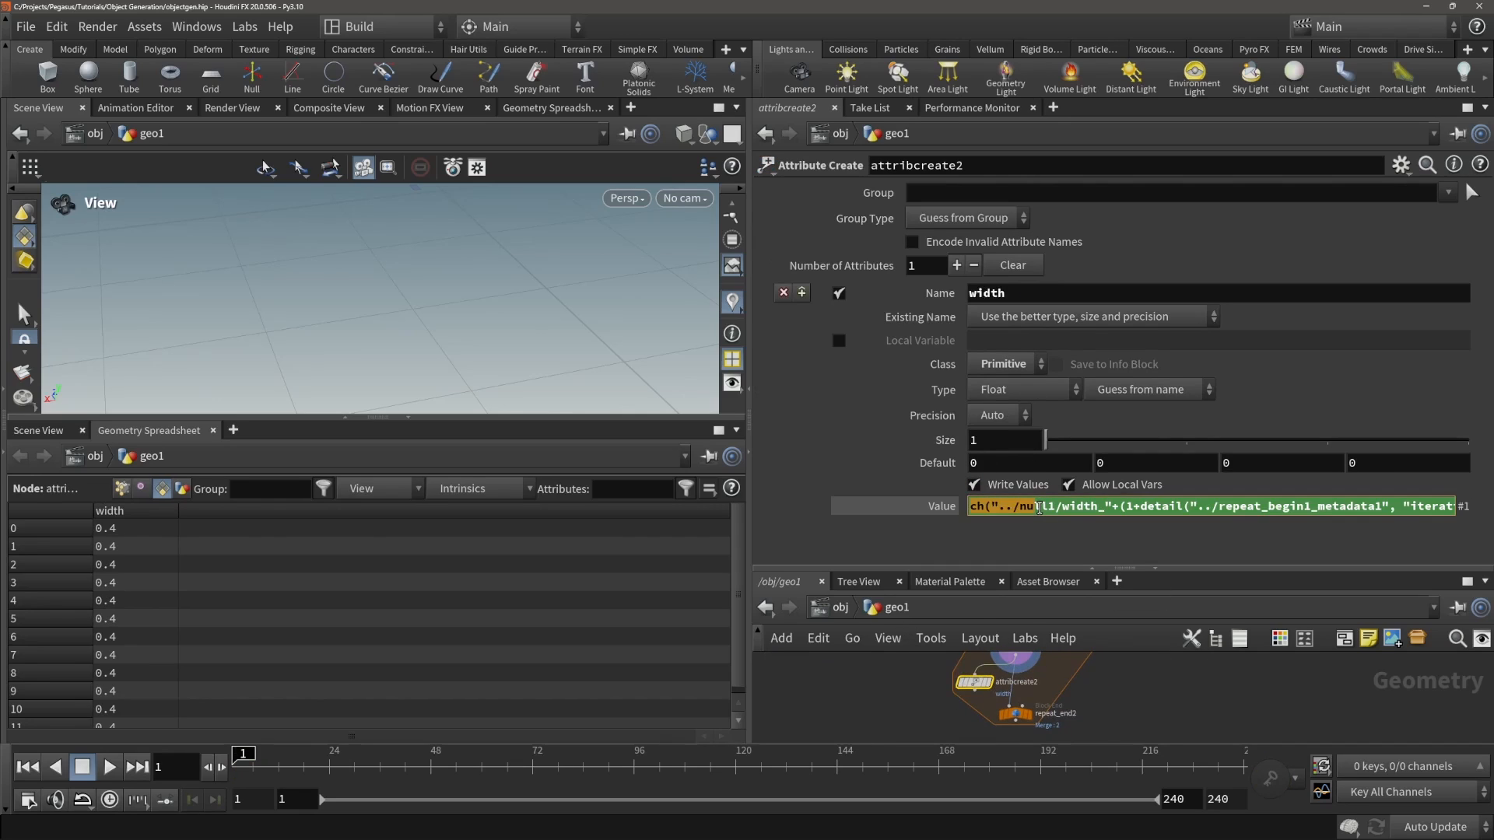
- Replace the value expression in attribcreate2 with the copied ch("../null1/height_"+(1+detail("../repeat_begin1_metadata2", "iteration", 0)))
key("ctrl+a")
left_click(1045, 507)
key("ctrl+a")
key("ctrl+v")
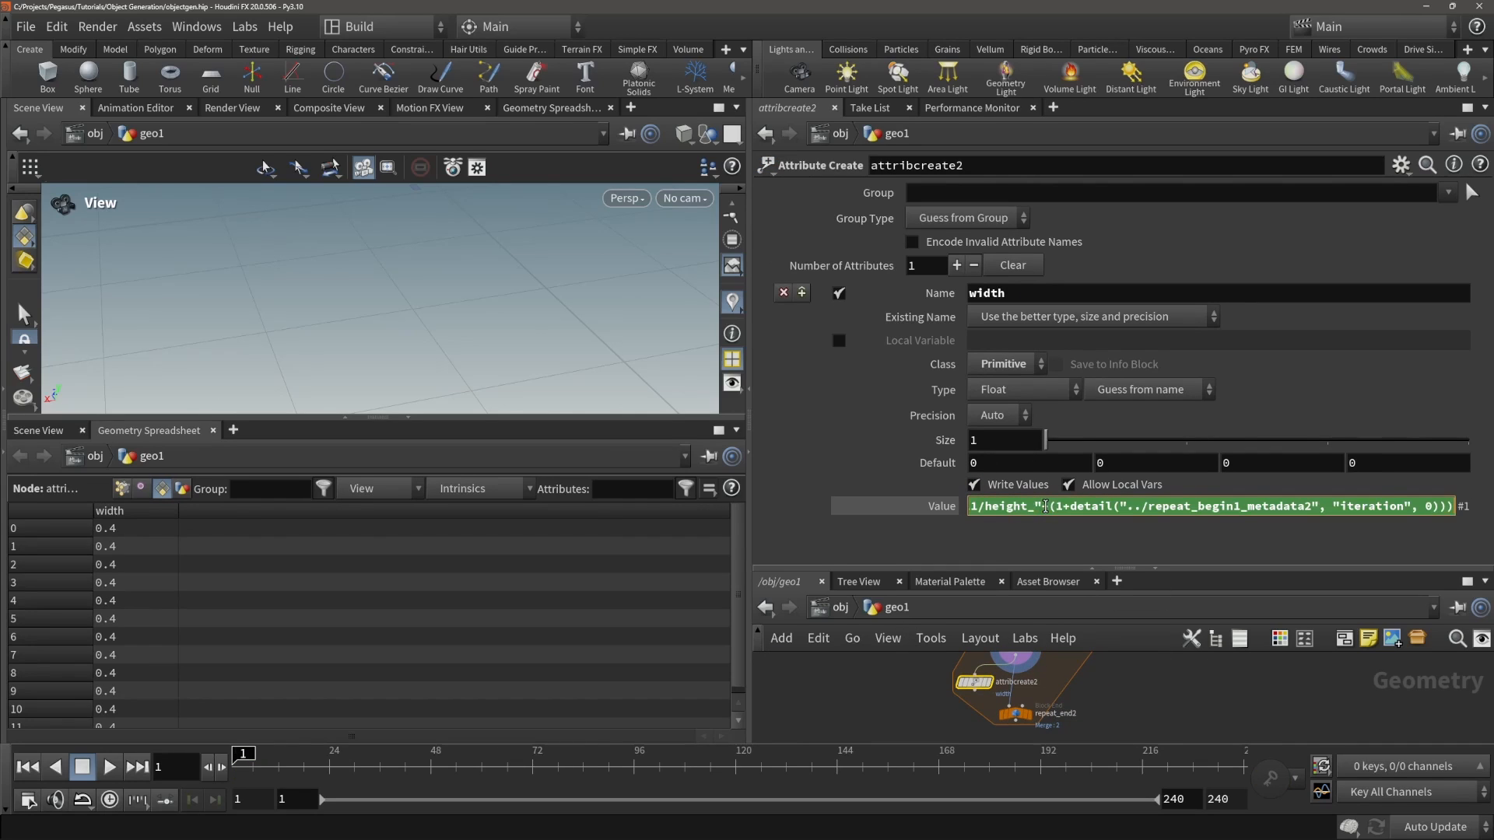
left_click(1176, 702)
middle_click_drag(1142, 708, 1146, 663)
scroll(978, 659, "up", 1)
middle_click_drag(978, 658, 948, 717)
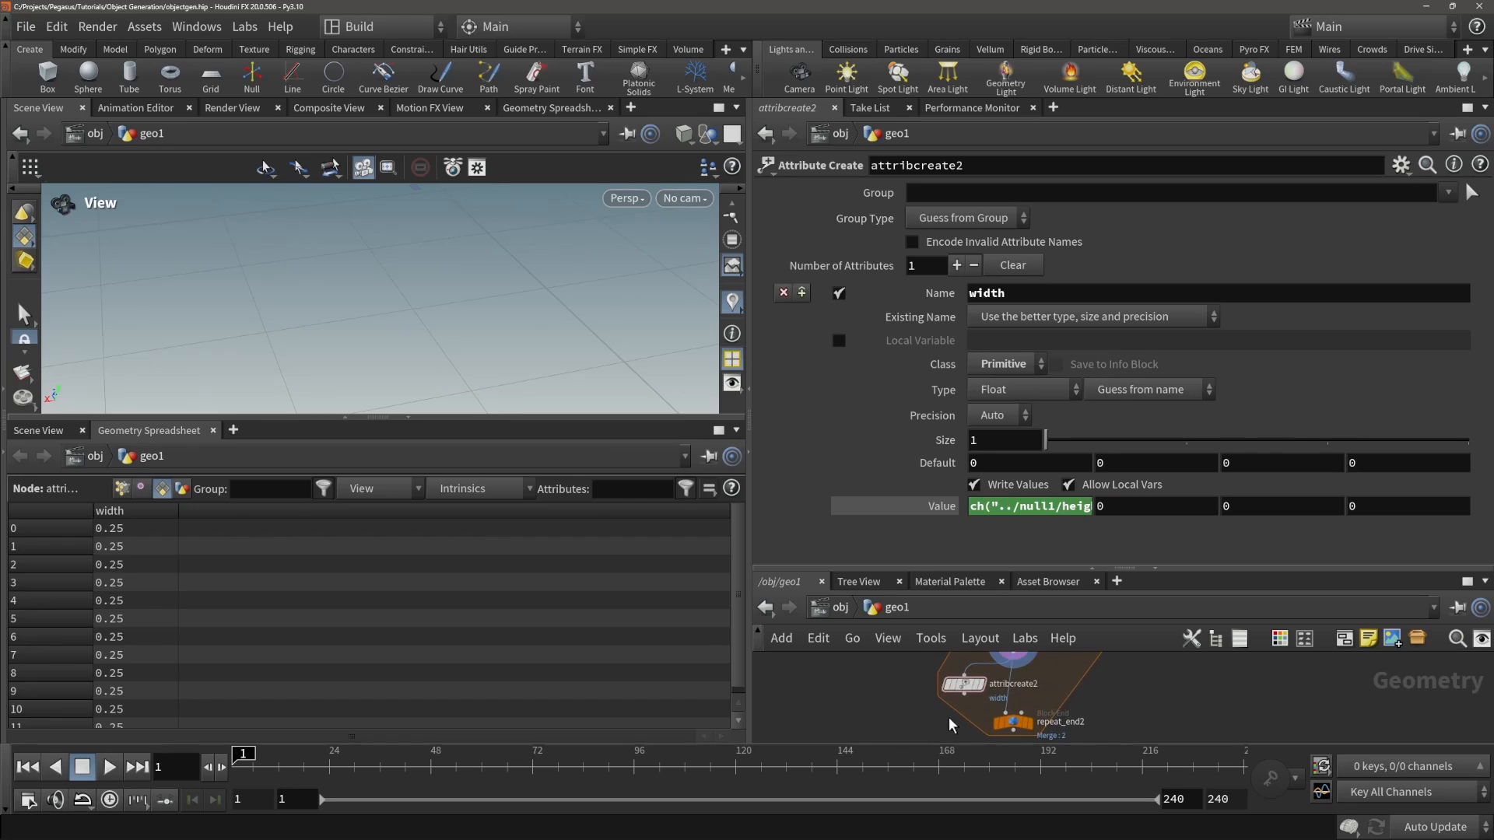
- Insert attribcreate2 between transform2 and repeat_end2 and rename its attribute to height
left_click_drag(959, 697, 1007, 700)
double_click(1018, 298)
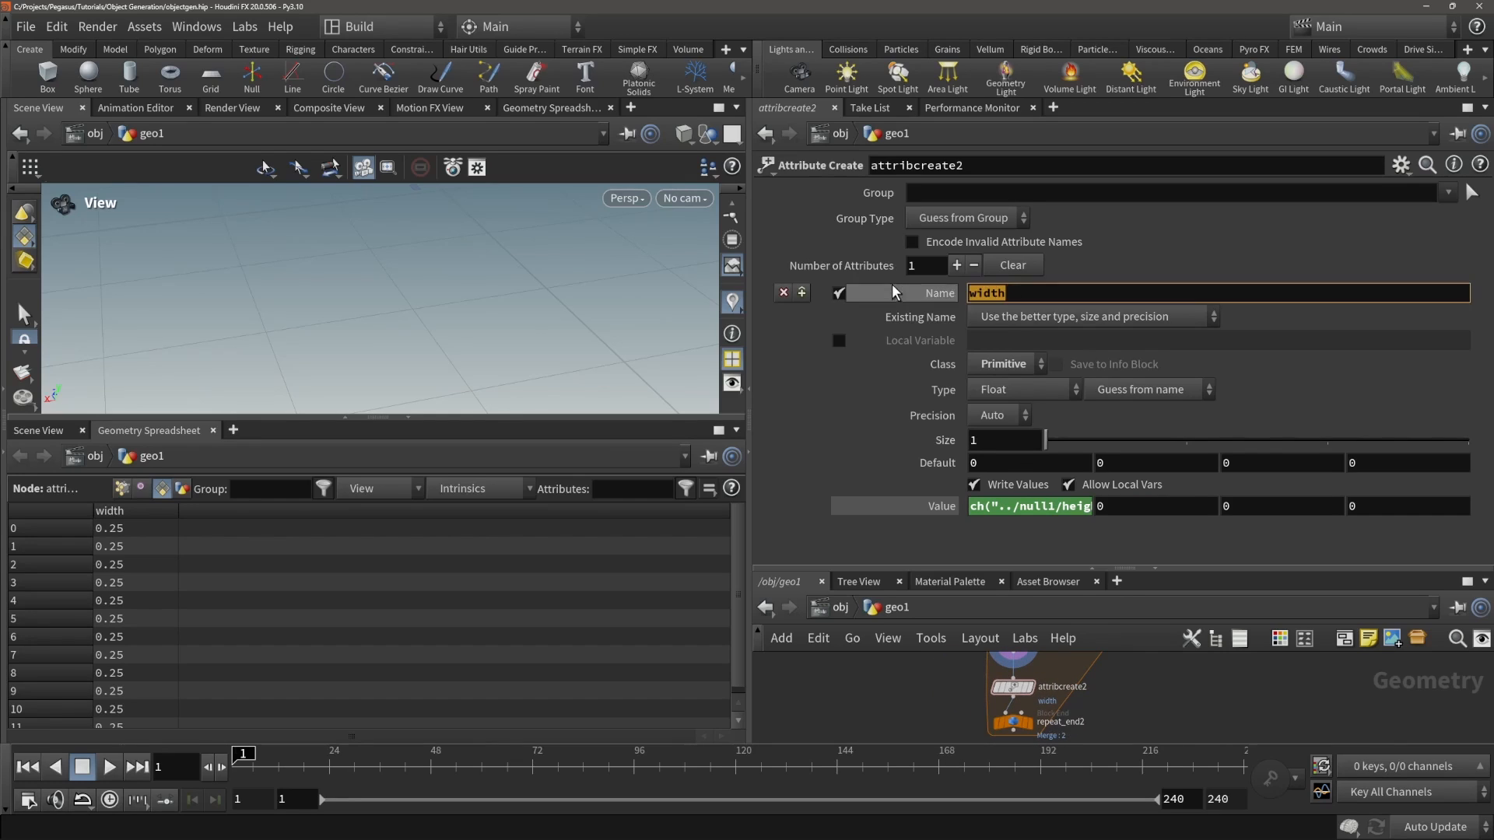
type("height")
key("Return")
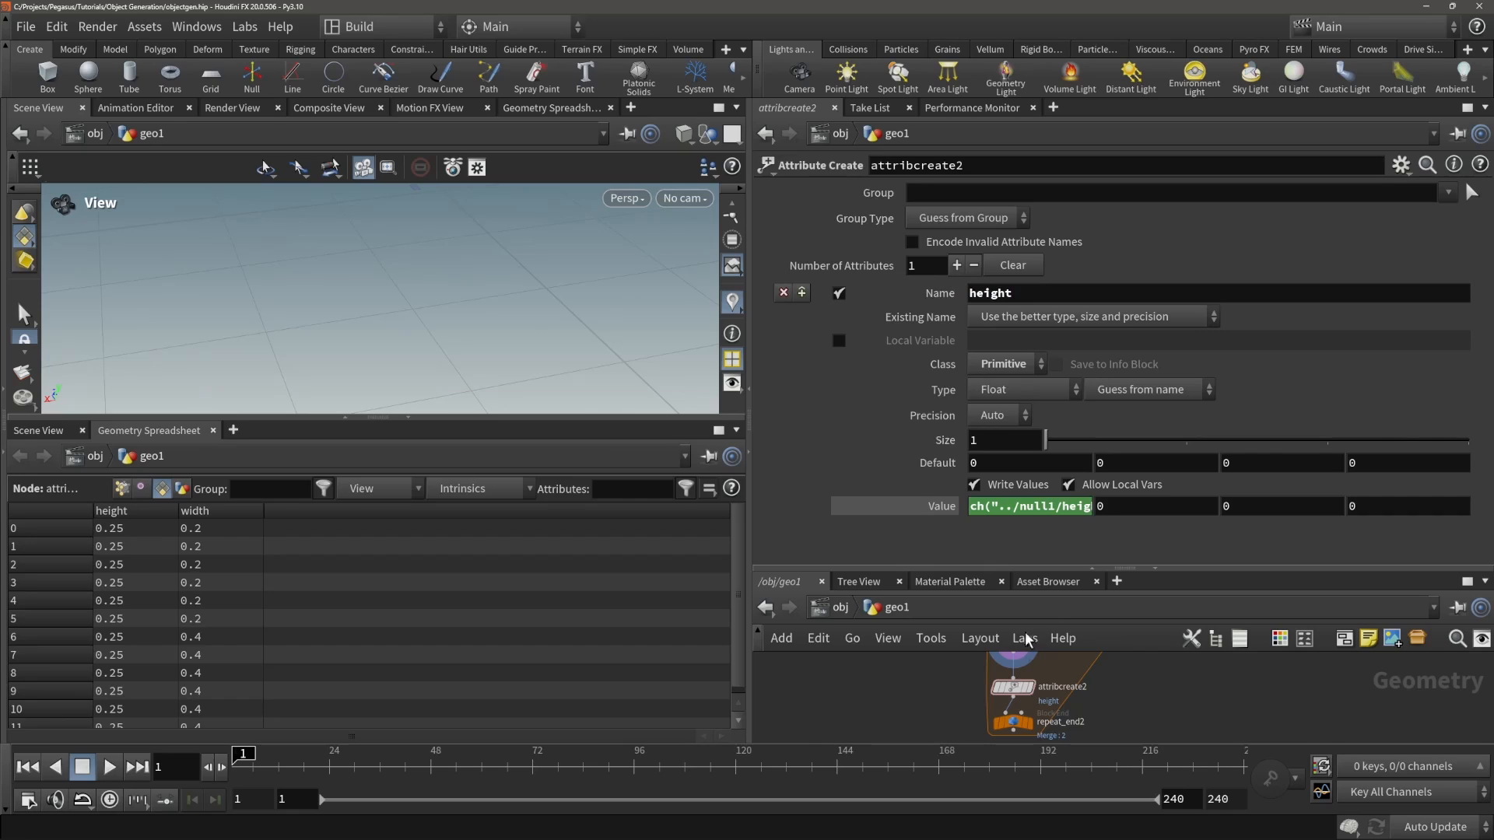
- Enlarge the network view, display repeat_end2's output with the box framed, and space repeat_end2 further below attribcreate2
left_click_drag(963, 572, 965, 377)
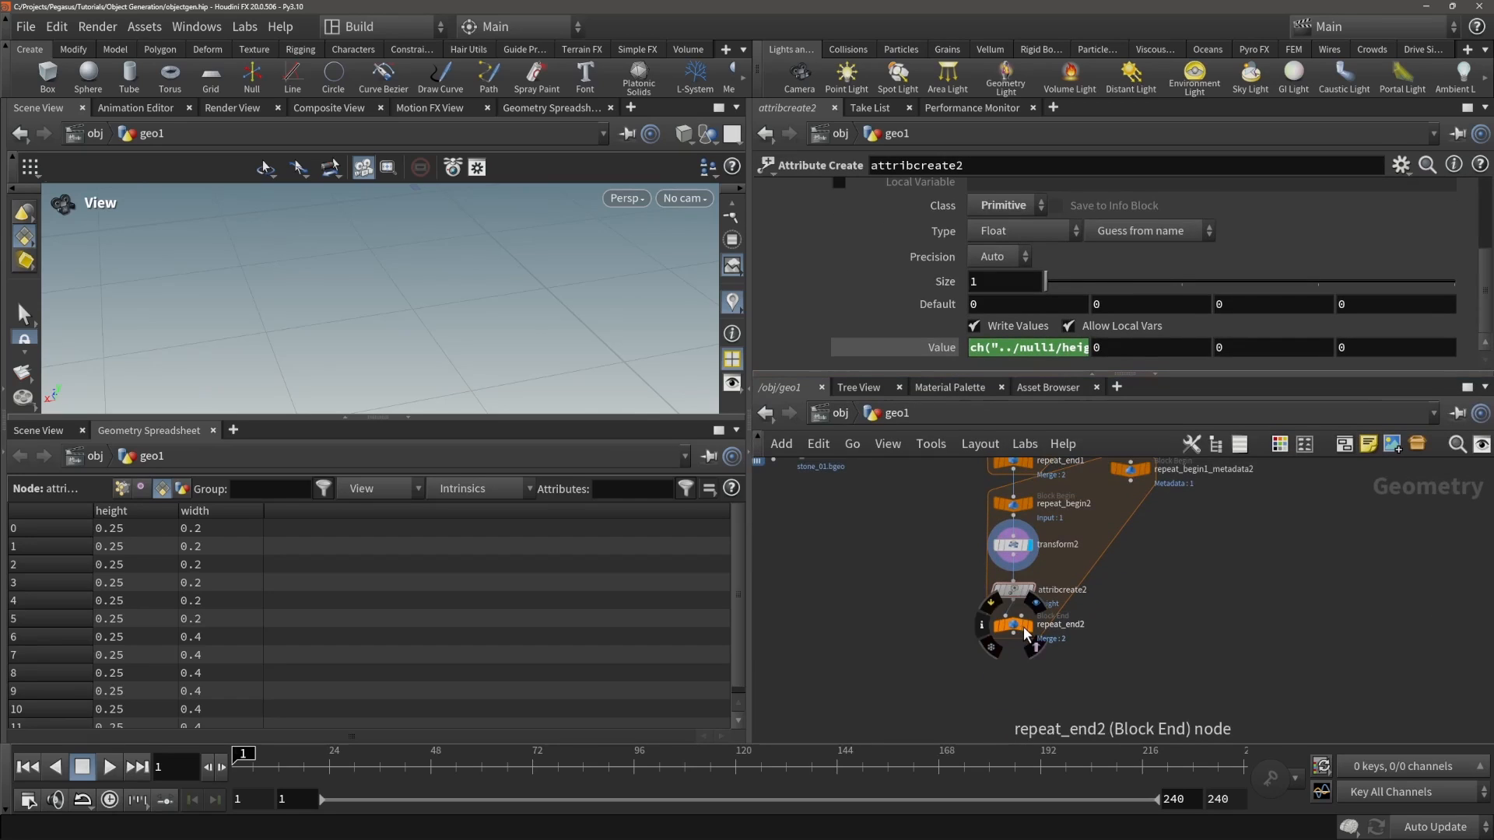
left_click(1030, 629)
middle_click_drag(1115, 476, 1104, 518)
left_click_drag(1117, 517, 1116, 552)
middle_click_drag(1171, 520, 1176, 664)
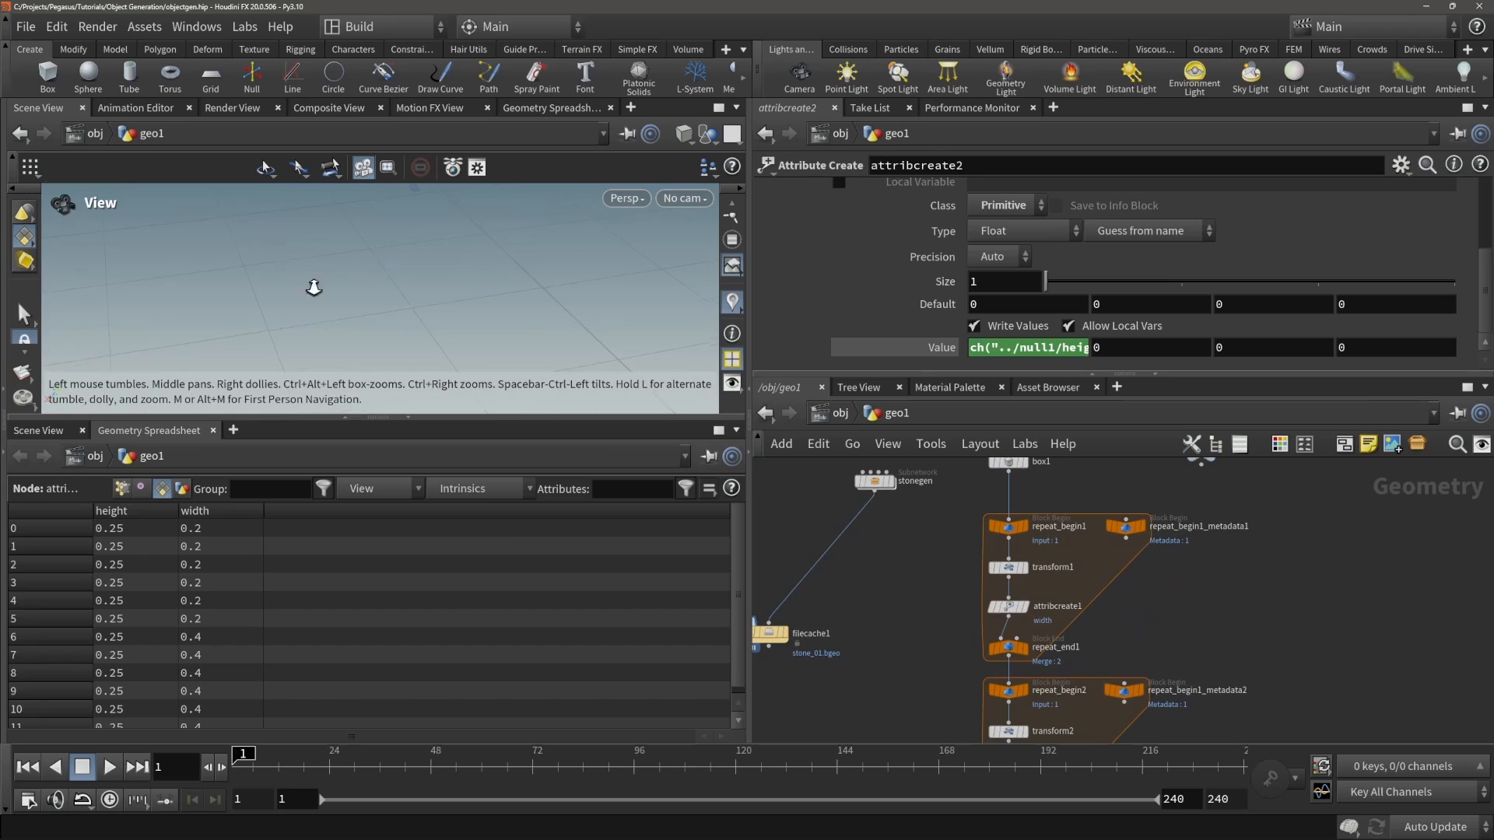
key("f")
left_click_drag(393, 312, 424, 280)
scroll(1103, 536, "down", 5)
scroll(1091, 613, "up", 5)
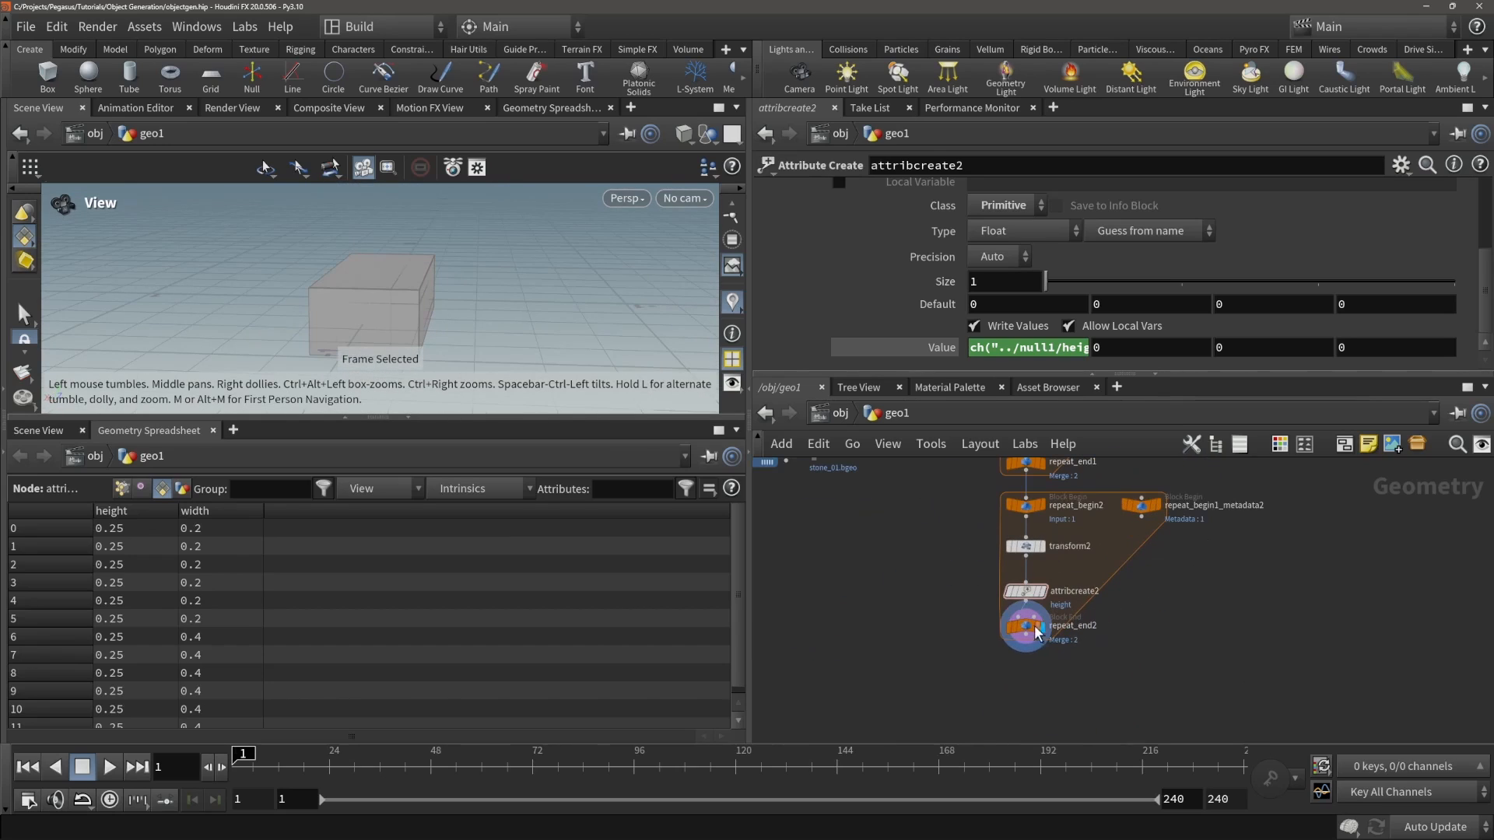
middle_click_drag(967, 577, 933, 557)
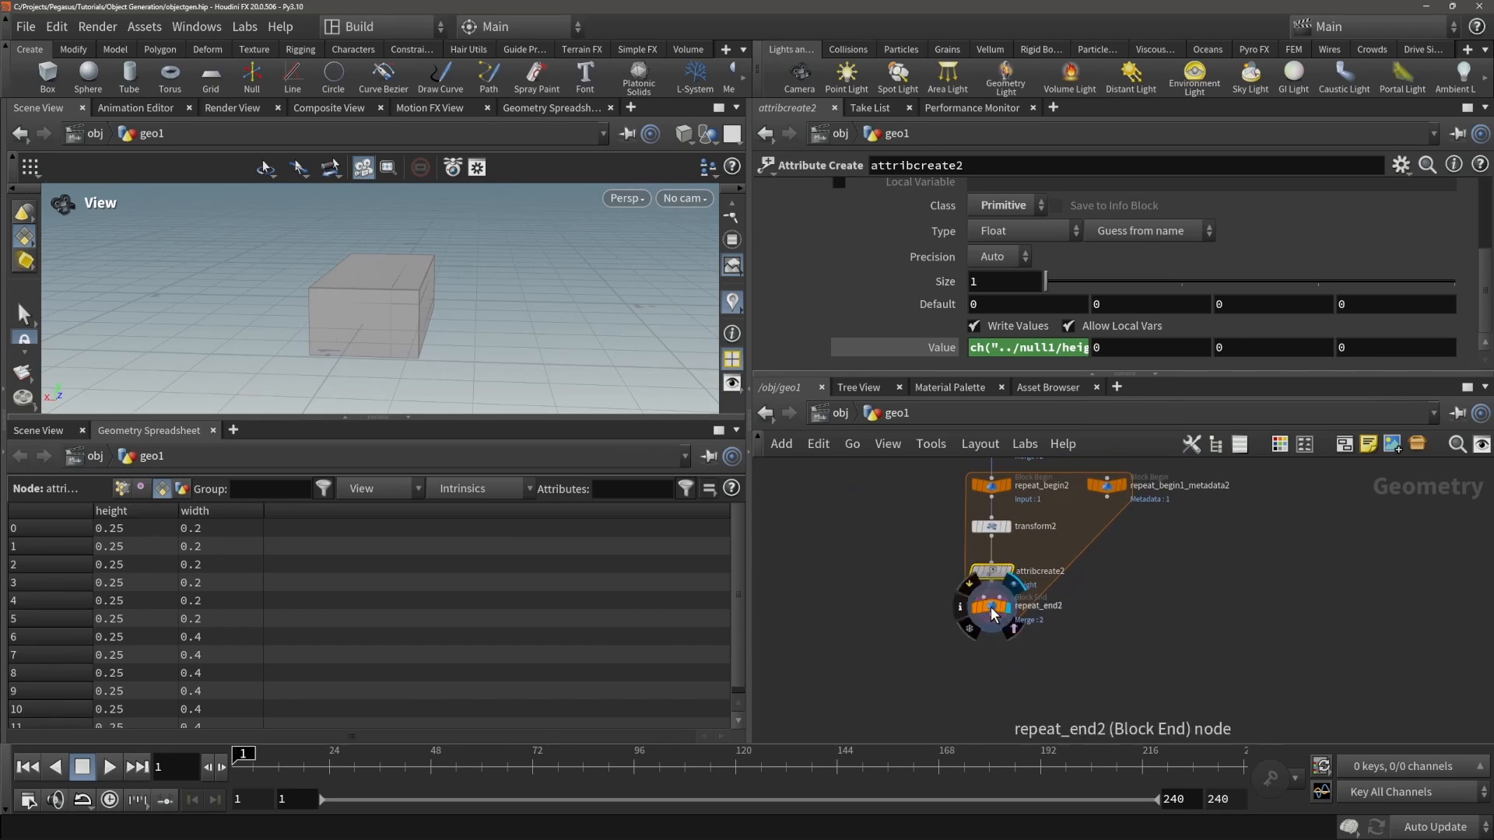
mouse_move(992, 607)
left_mouse_down()
mouse_move(993, 652)
mouse_move(993, 632)
left_mouse_up()
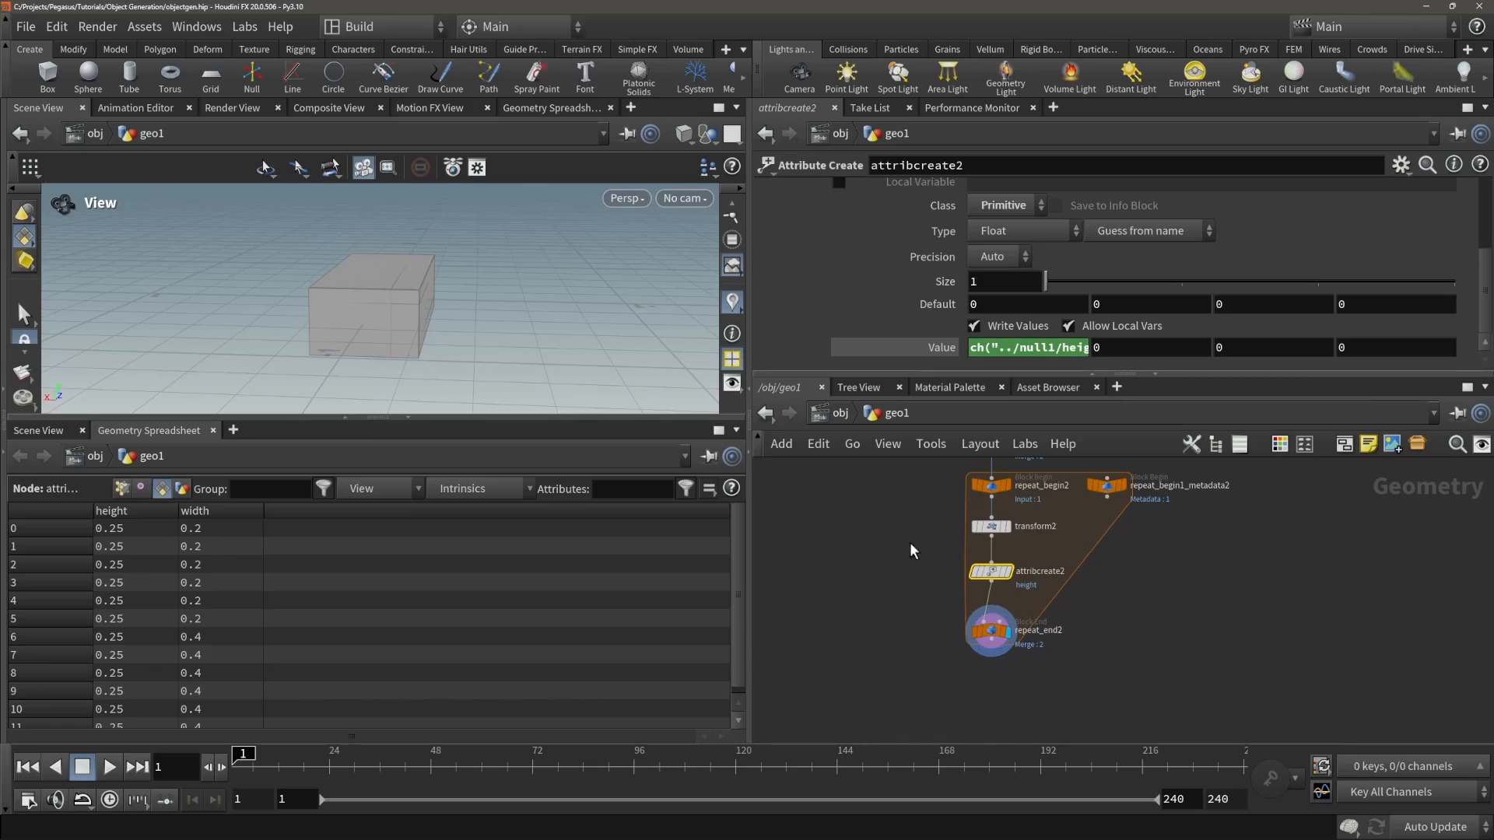
scroll(936, 551, "down", 3)
middle_click_drag(922, 599, 906, 529)
key("Tab")
type("cla")
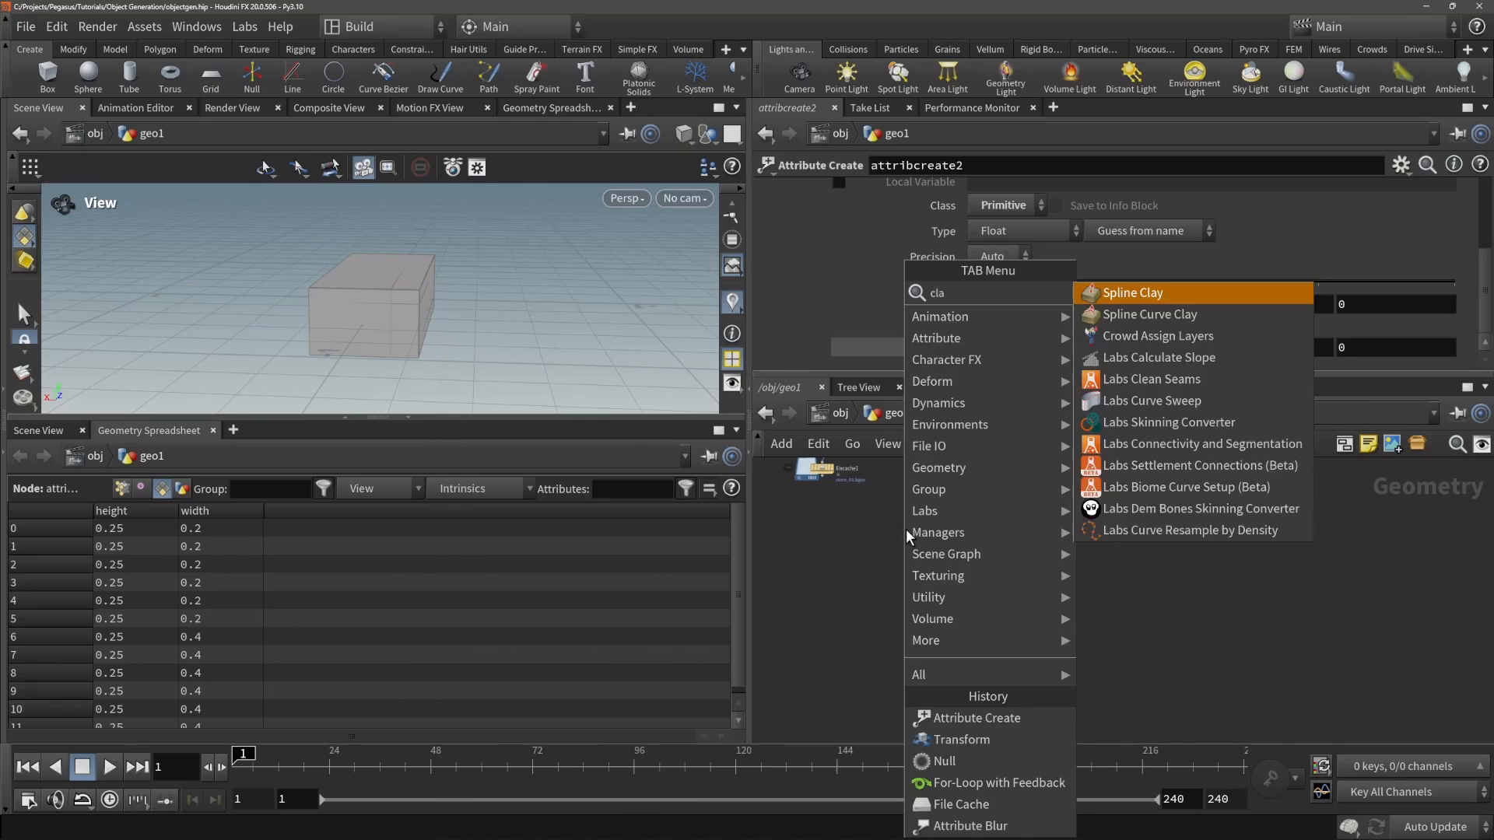
key("Return")
scroll(925, 584, "up", 4)
left_click(893, 650)
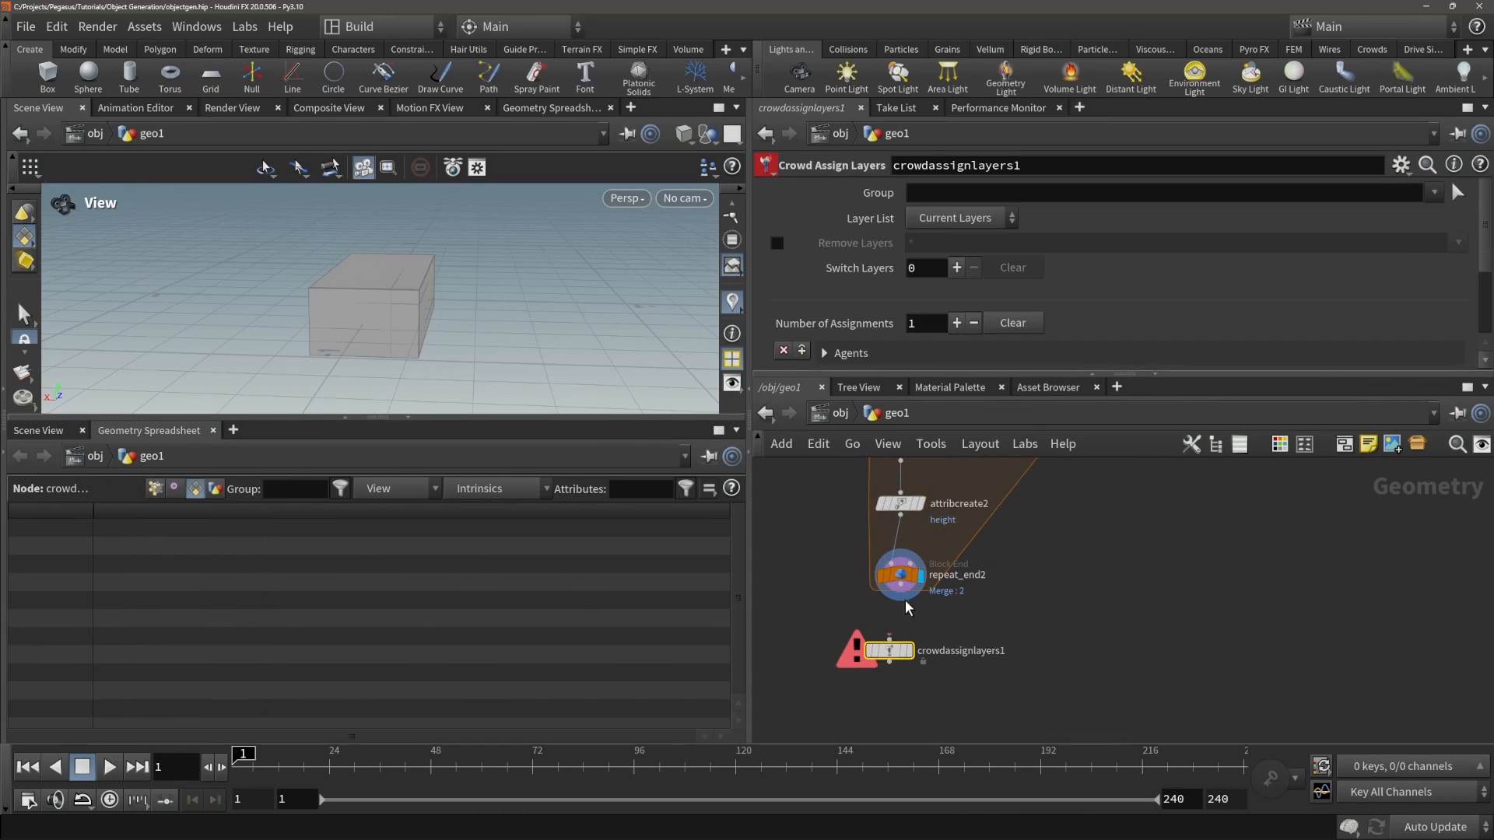
key("Delete")
- Add a Connectivity node below repeat_end2, connect it to repeat_end2's output and display it
key("Tab")
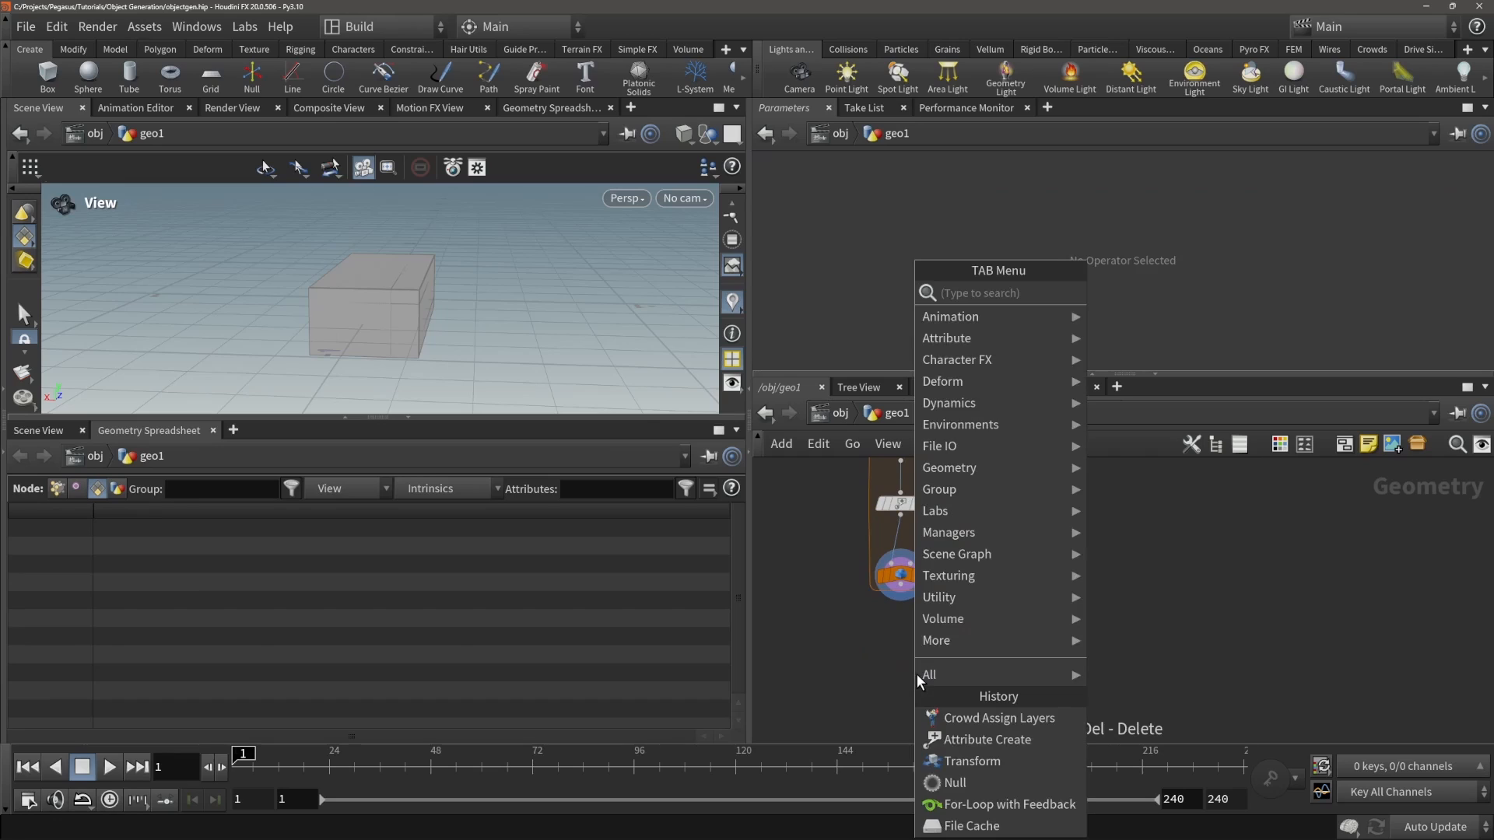
mouse_move(919, 675)
type("c")
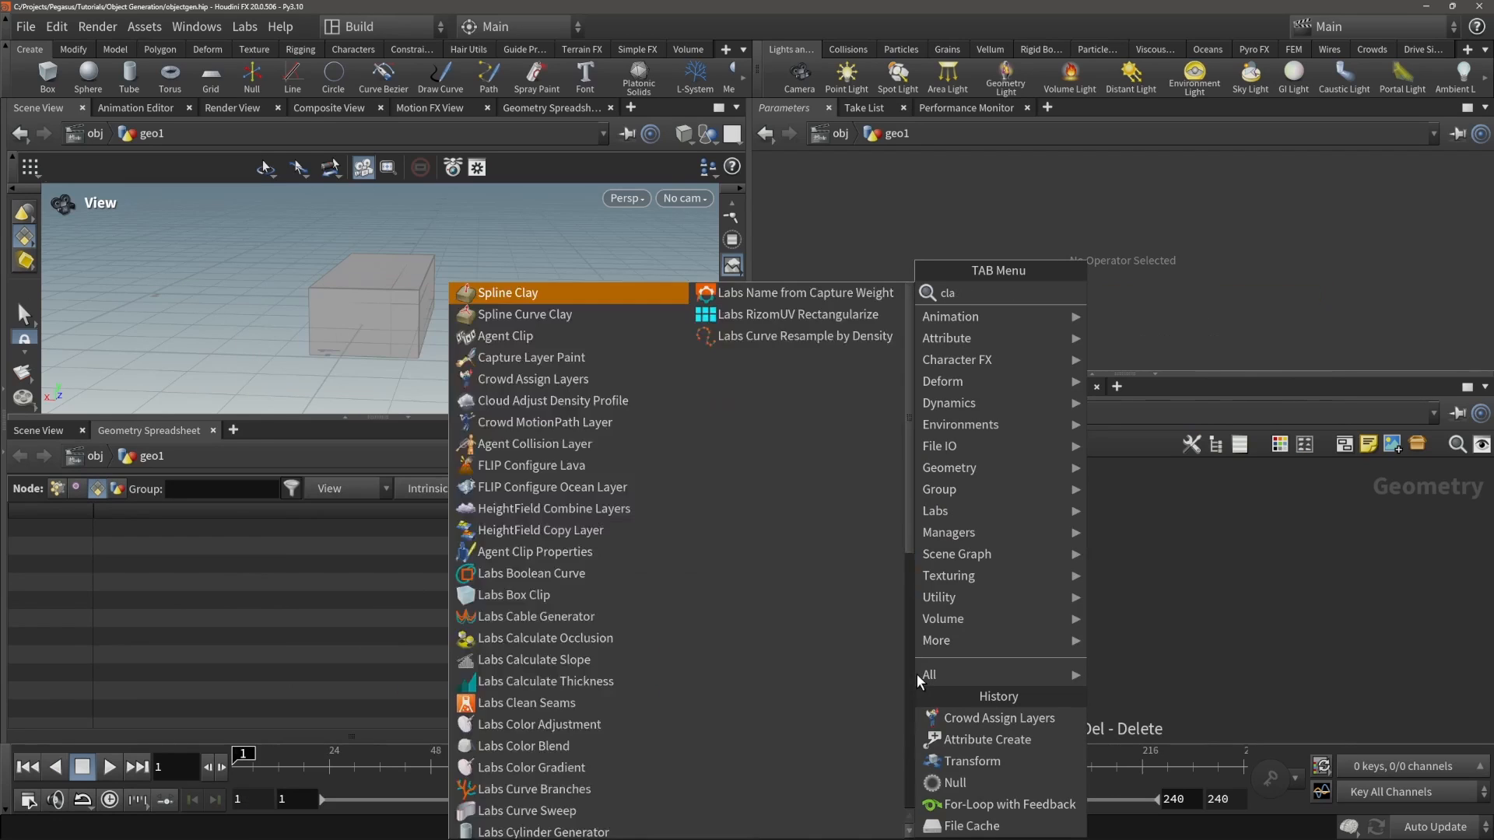
type("onn")
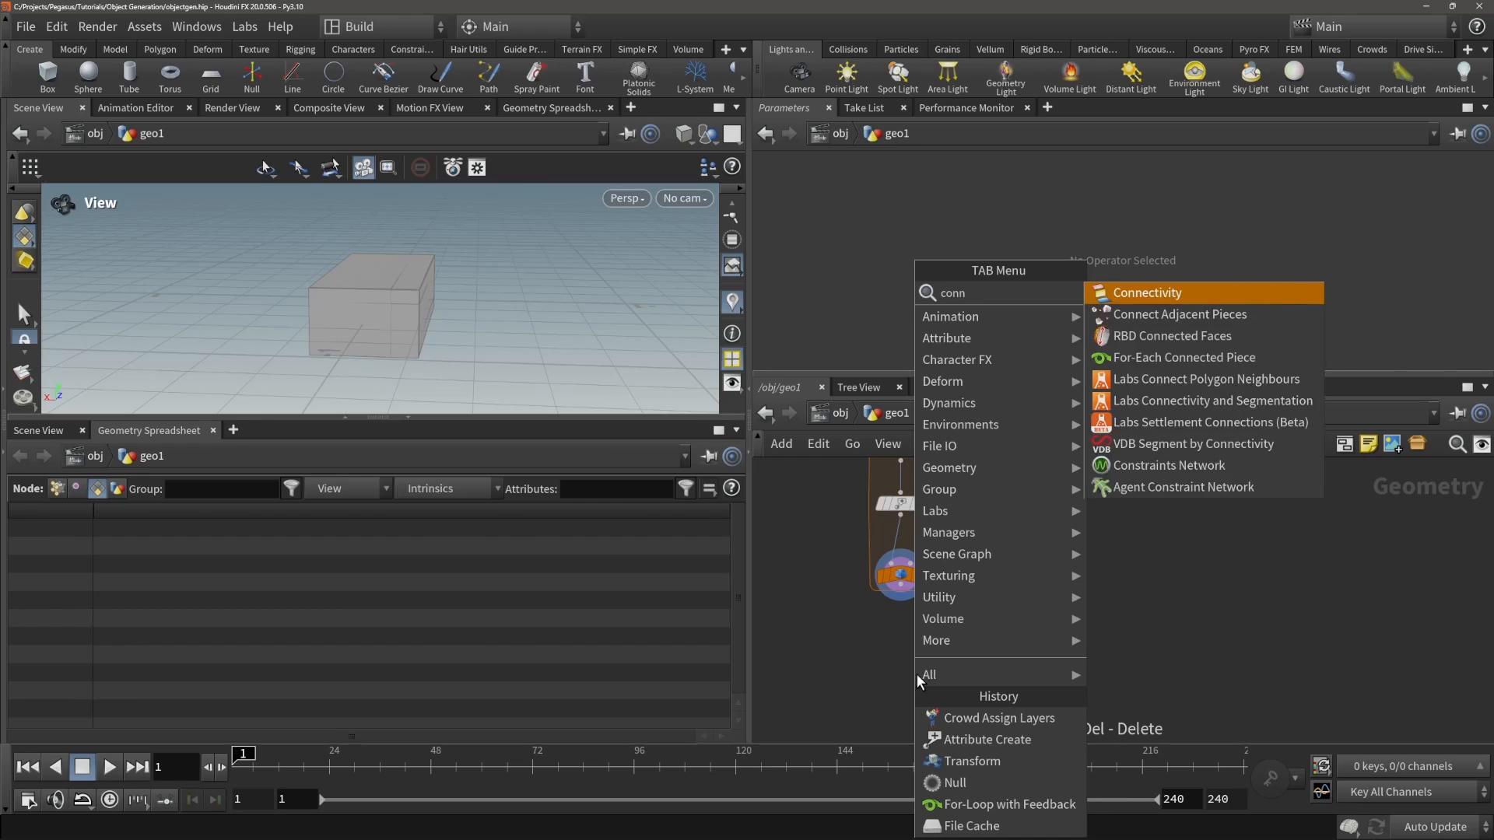
type("ect")
key("Return")
left_click(896, 659)
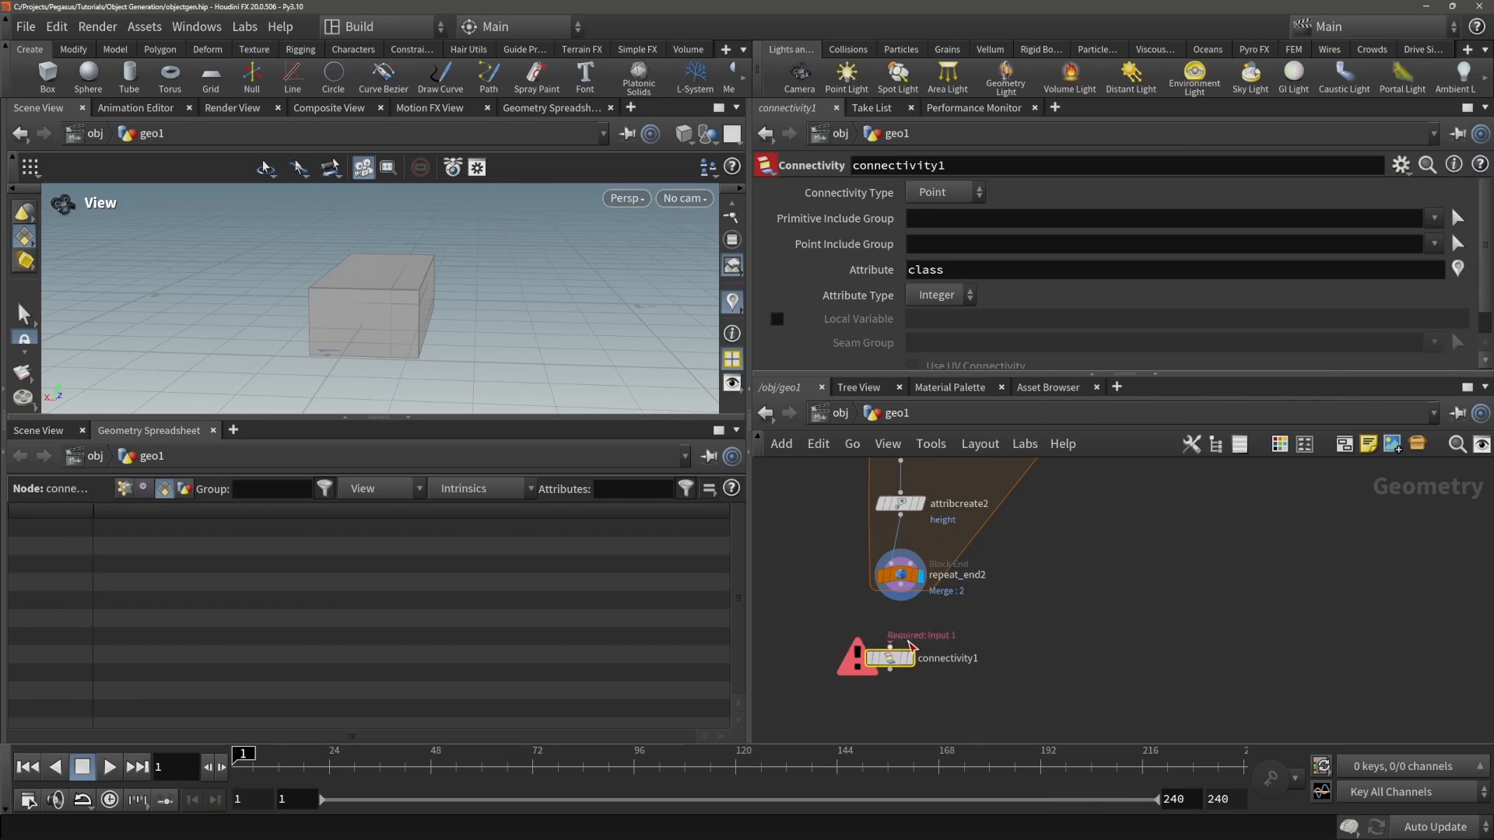
left_click(900, 585)
left_click(894, 648)
left_click(914, 659)
left_click_drag(899, 659, 900, 631)
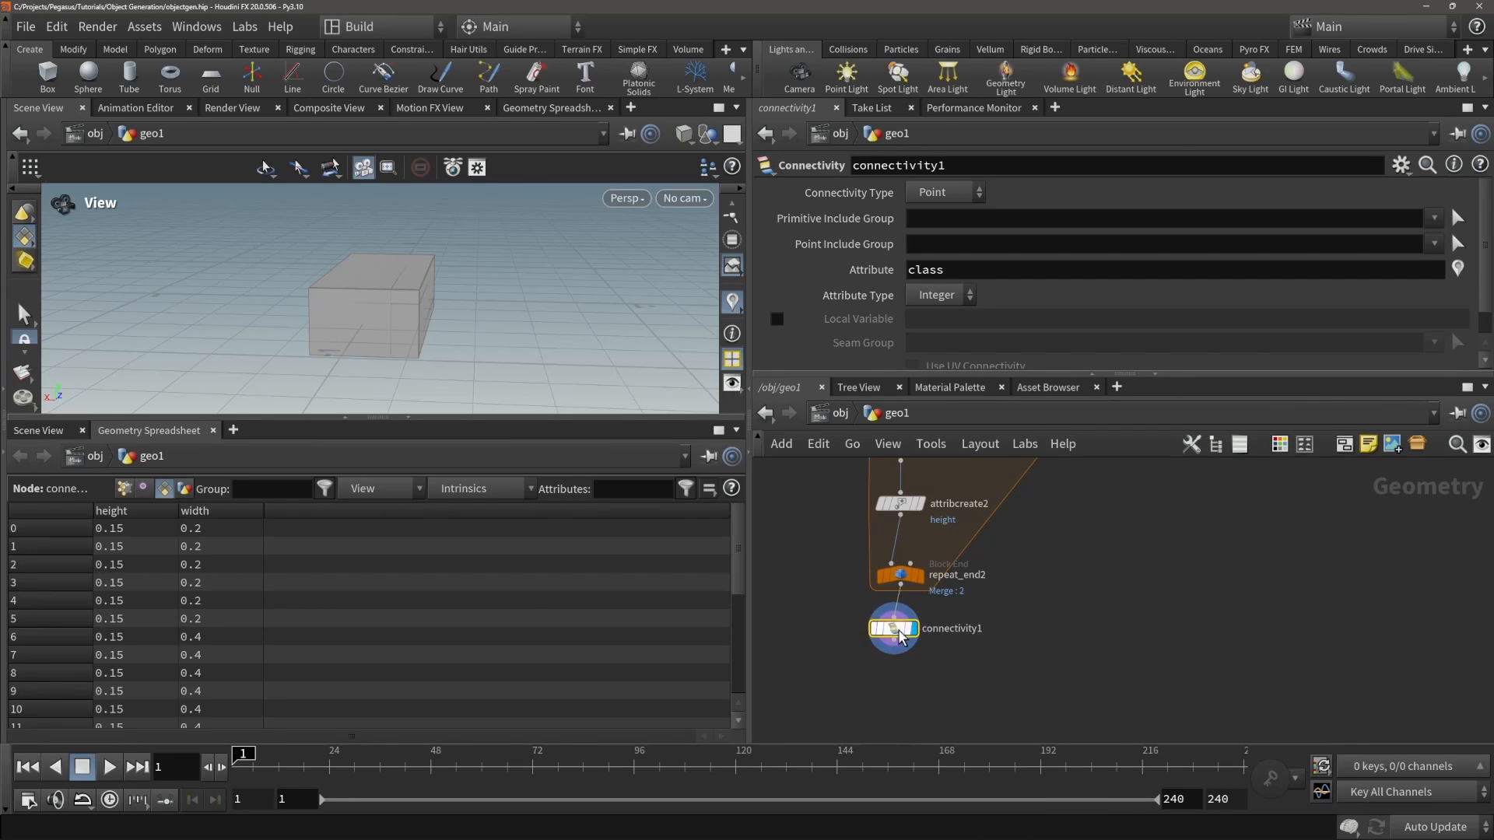
- Set the new node's connectivity type to Primitive and align the node under repeat_end2
left_click(947, 192)
left_click(942, 222)
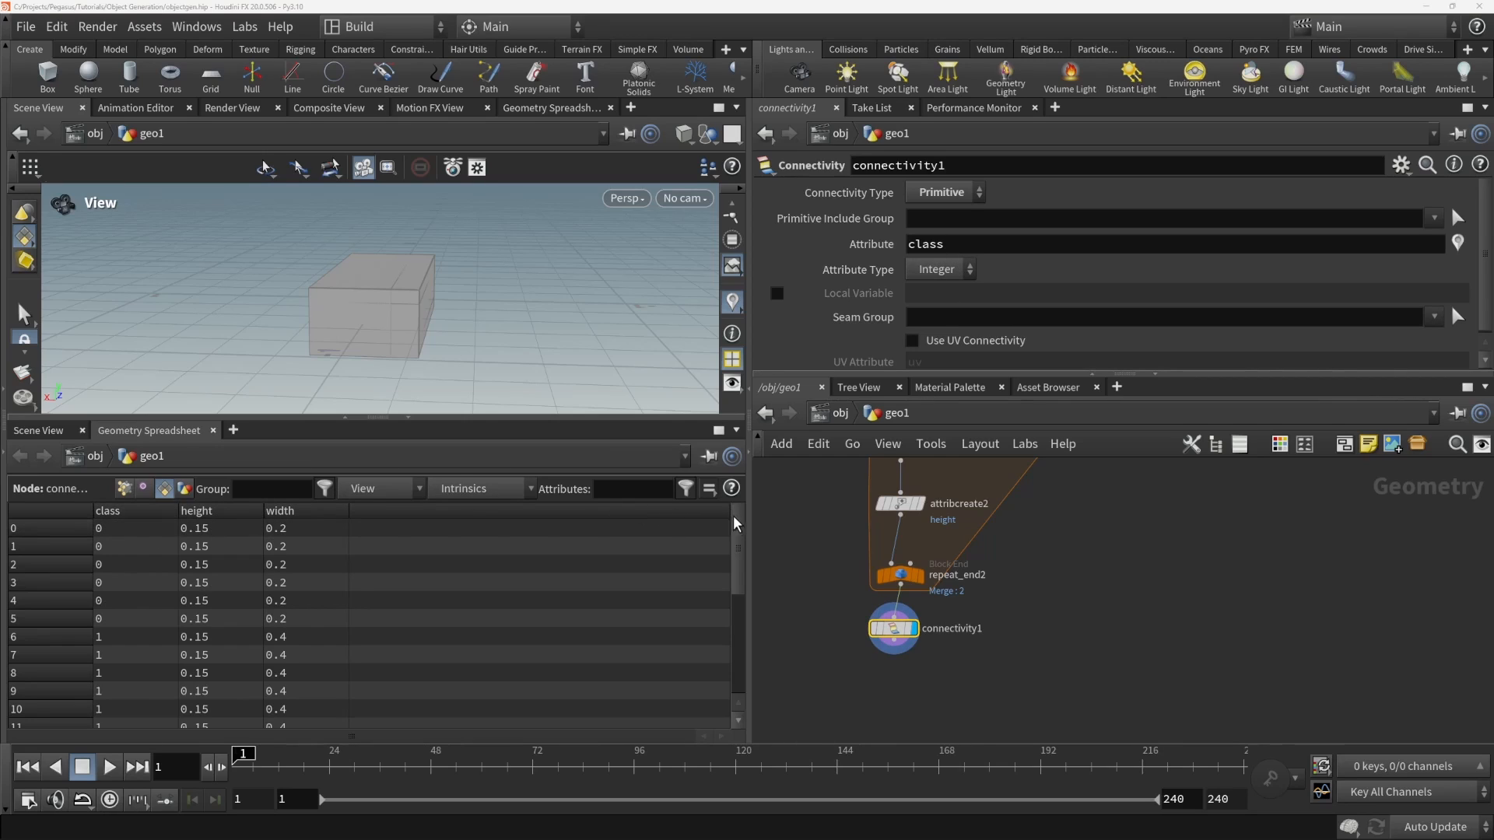
left_click_drag(896, 636, 904, 640)
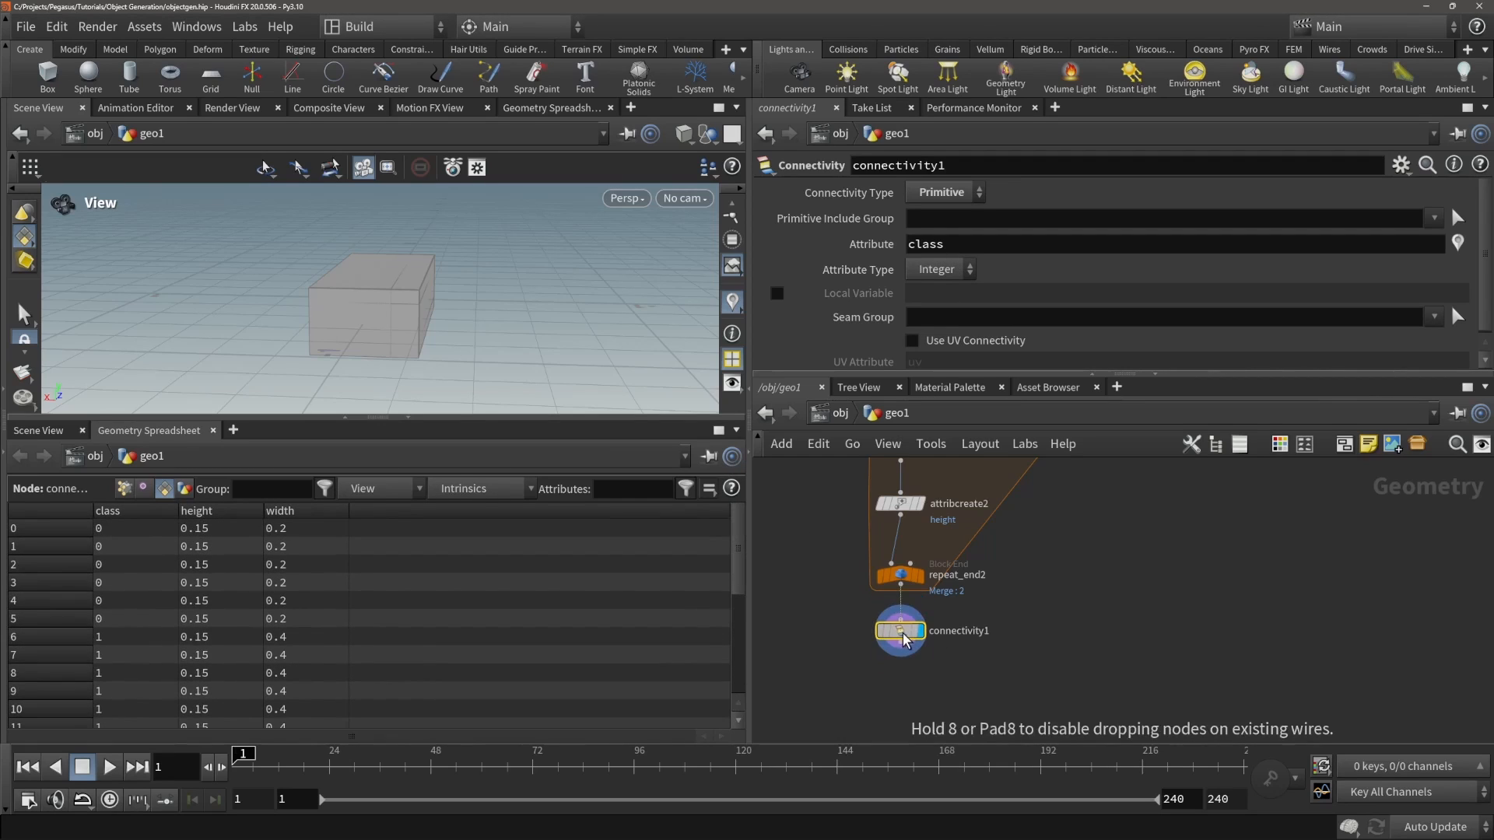
- Add a For-Each Connected Piece block in the free space beside the existing node chain
middle_click_drag(900, 585, 1088, 619)
scroll(1087, 619, "down", 6)
scroll(1088, 614, "up", 1)
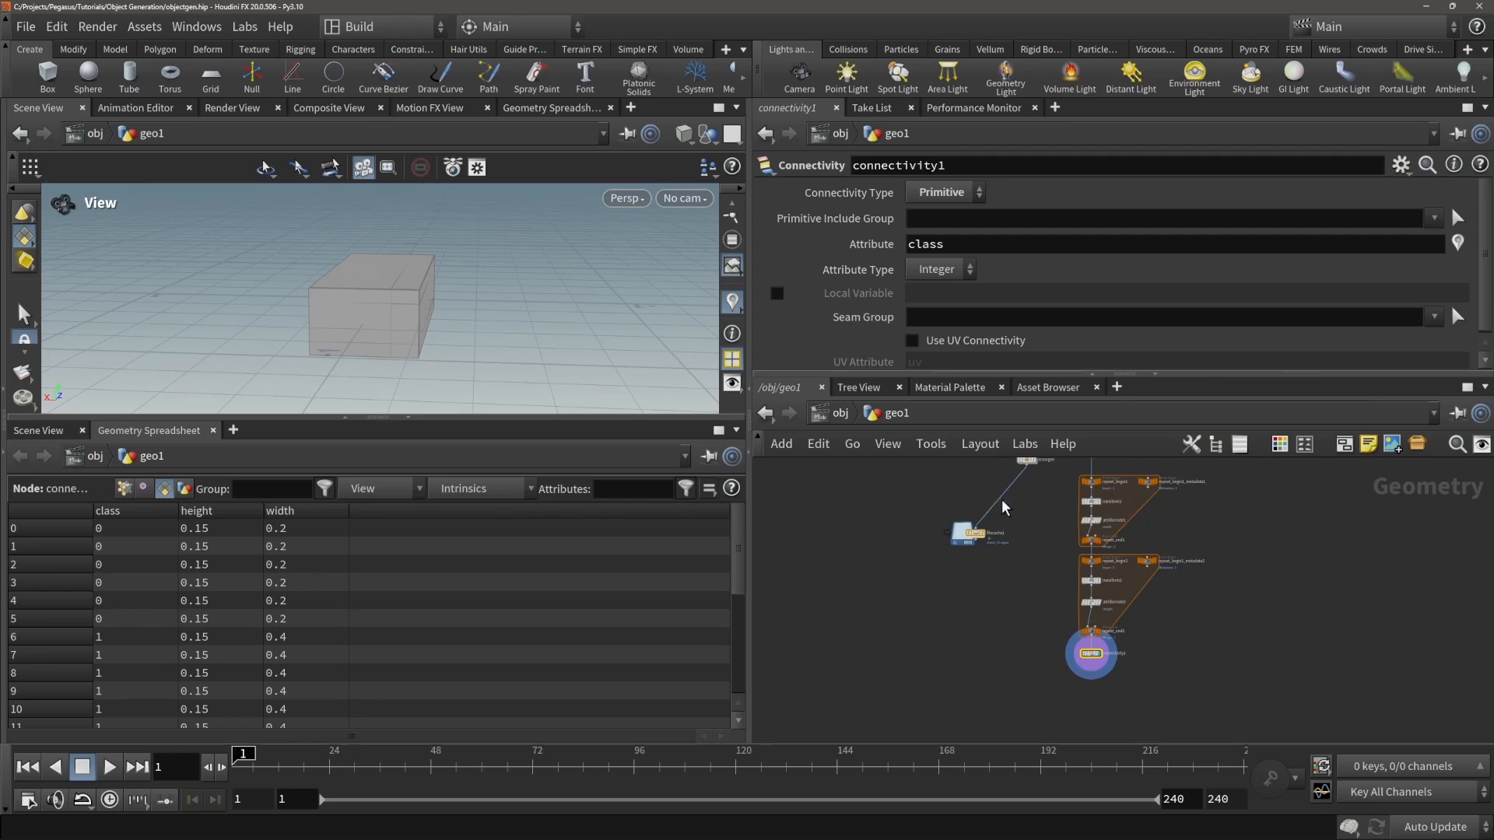
key("Tab")
type("for")
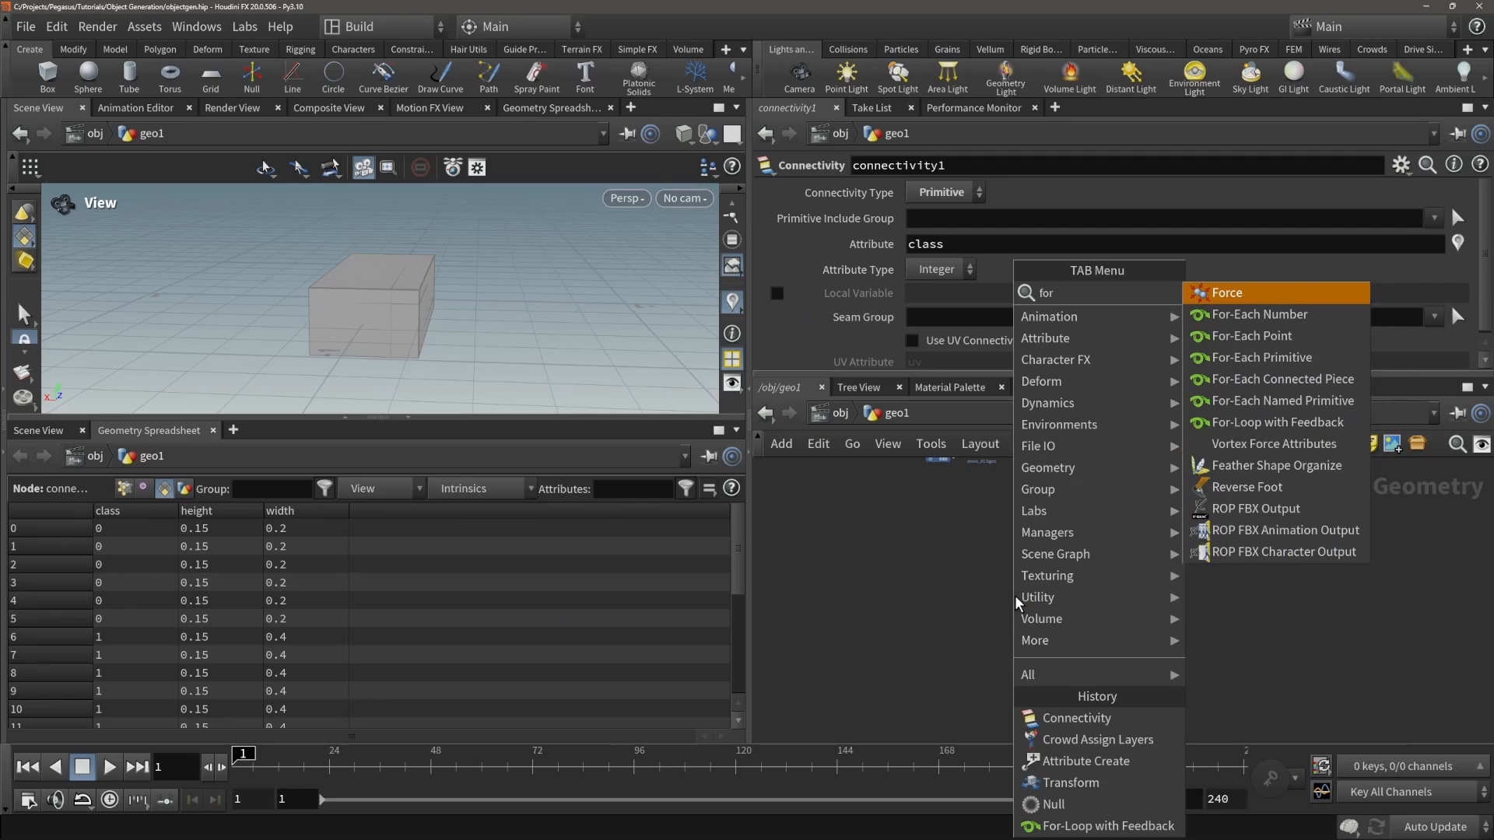
left_click(1283, 379)
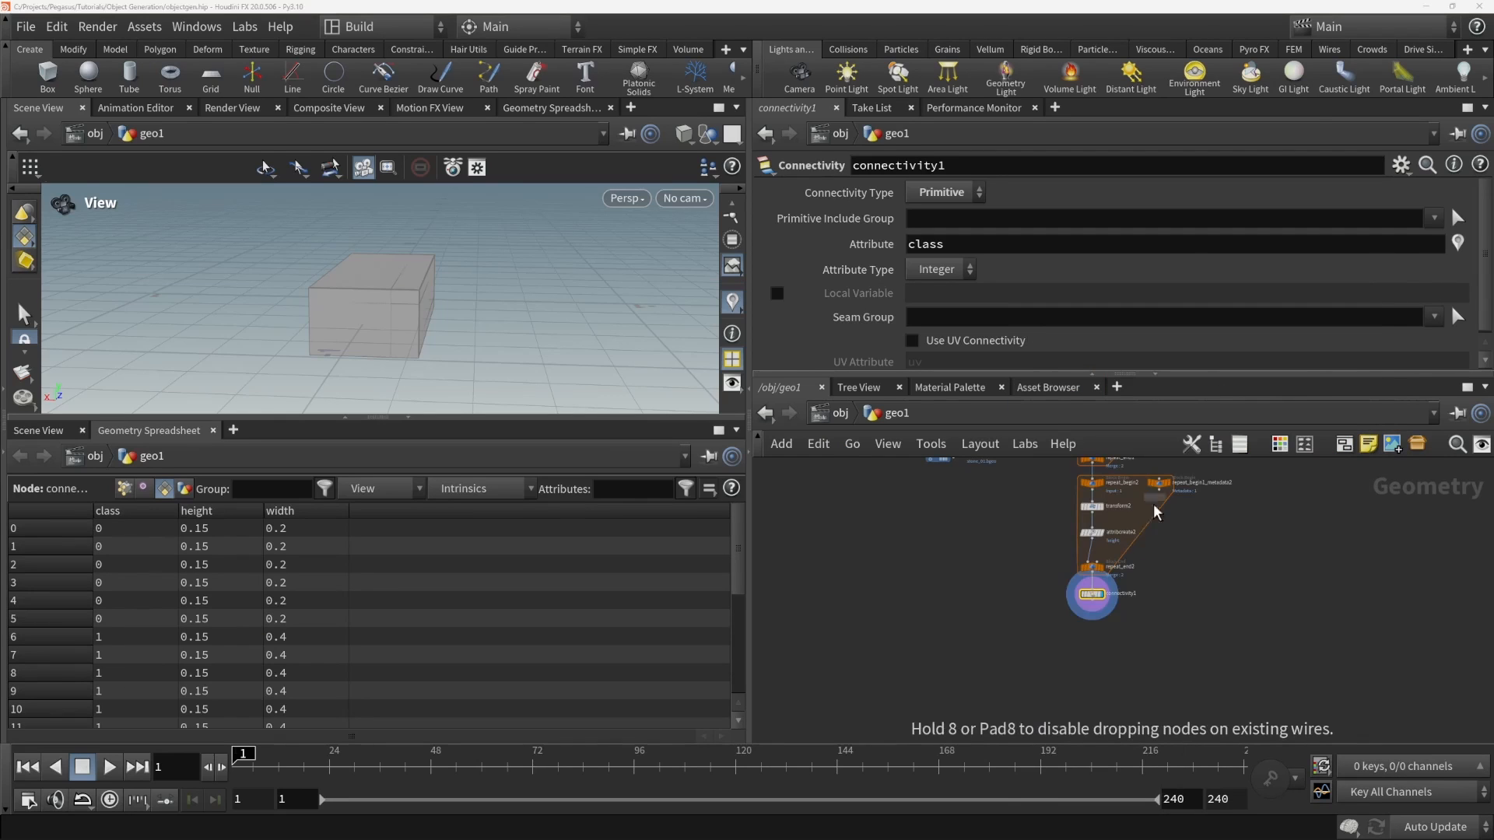
left_click(976, 622)
left_click(978, 623)
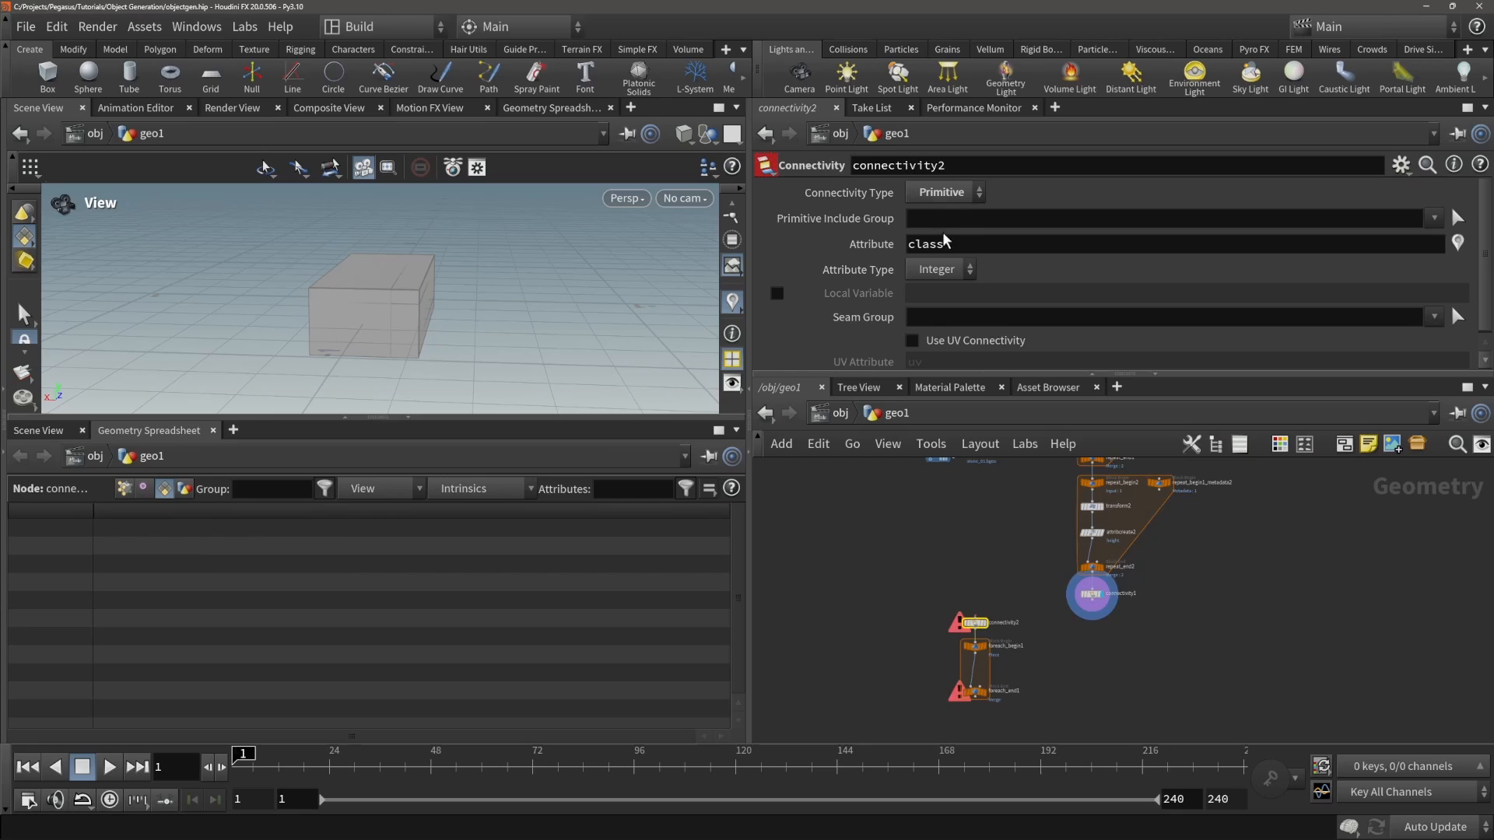
- Connect repeat_end2 to the for-each block's connectivity2 node, delete the redundant connectivity1, and align the block beneath repeat_end2
left_click_drag(1089, 577, 975, 617)
left_click_drag(1078, 639, 1109, 597)
key("Delete")
left_click_drag(950, 606, 1093, 600)
left_click(1092, 598)
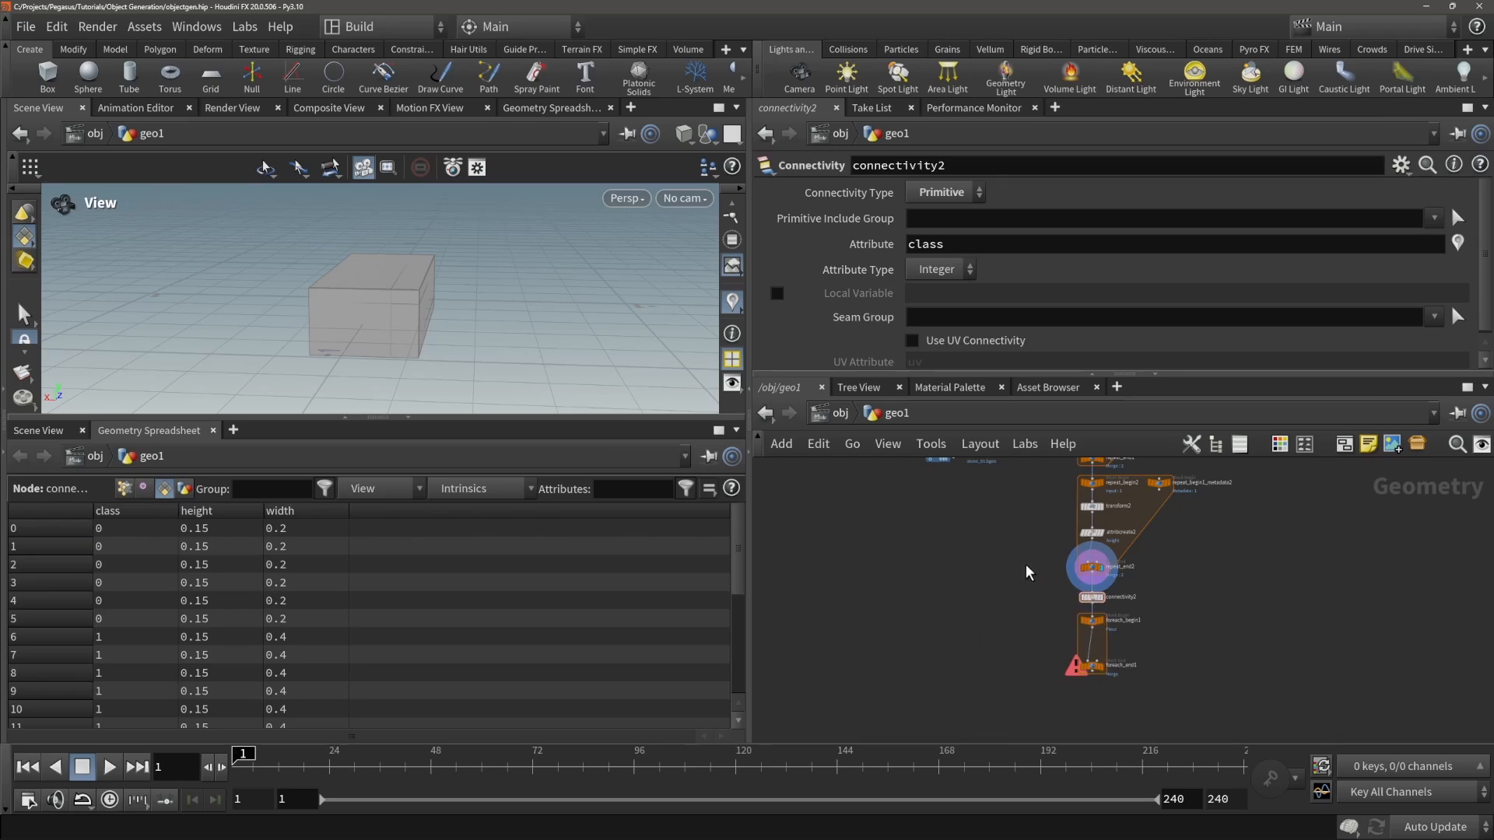
- Move the stonegen subnetwork beside the for-each block and display foreach_begin1's piece in the viewport
middle_click_drag(1024, 559, 1001, 631)
scroll(953, 538, "down", 5)
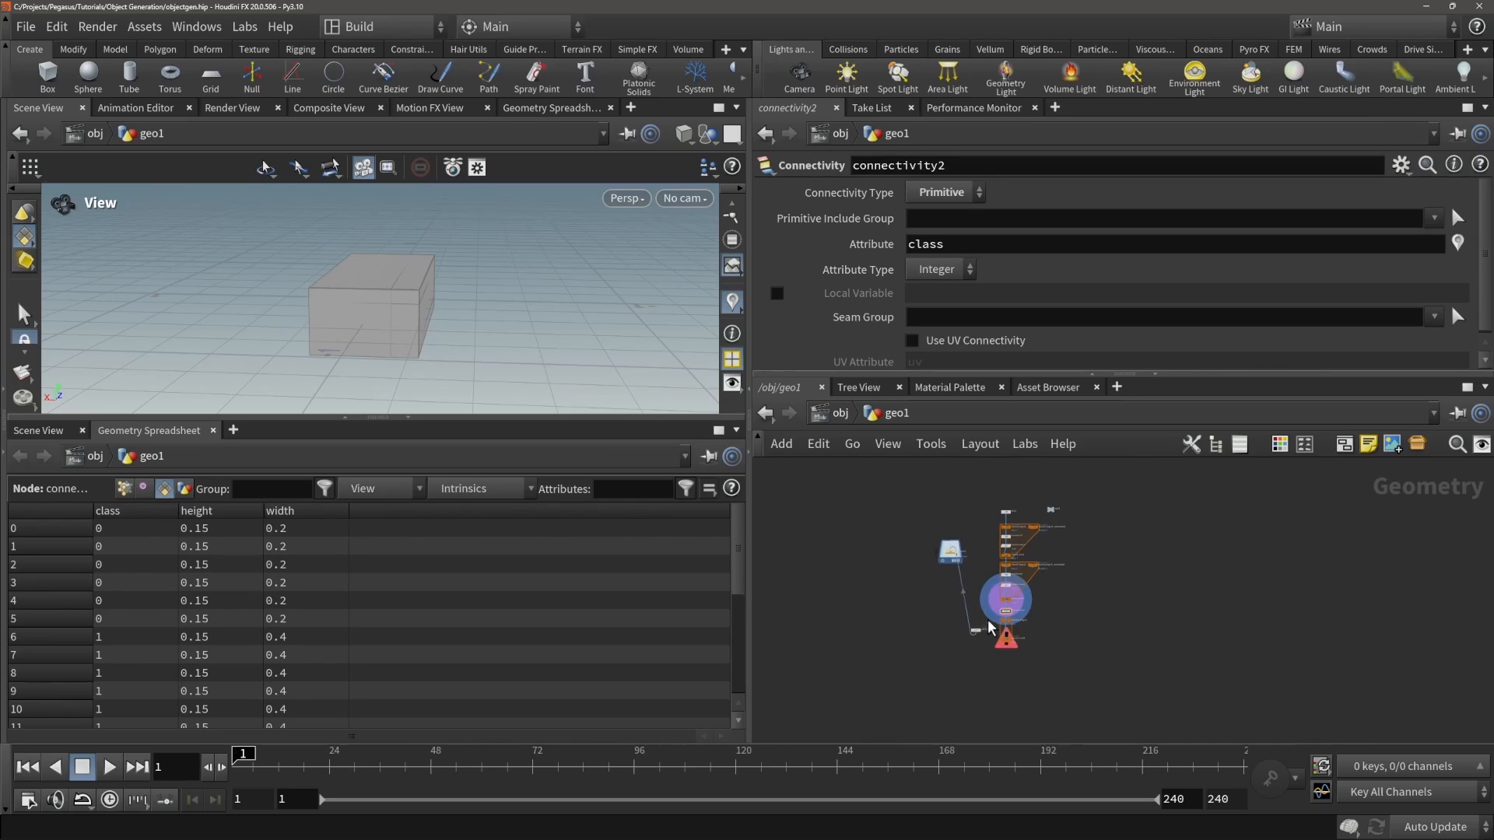
scroll(984, 585, "up", 4)
left_click(1059, 616)
left_click_drag(401, 328, 459, 312)
middle_click_drag(960, 625, 958, 566)
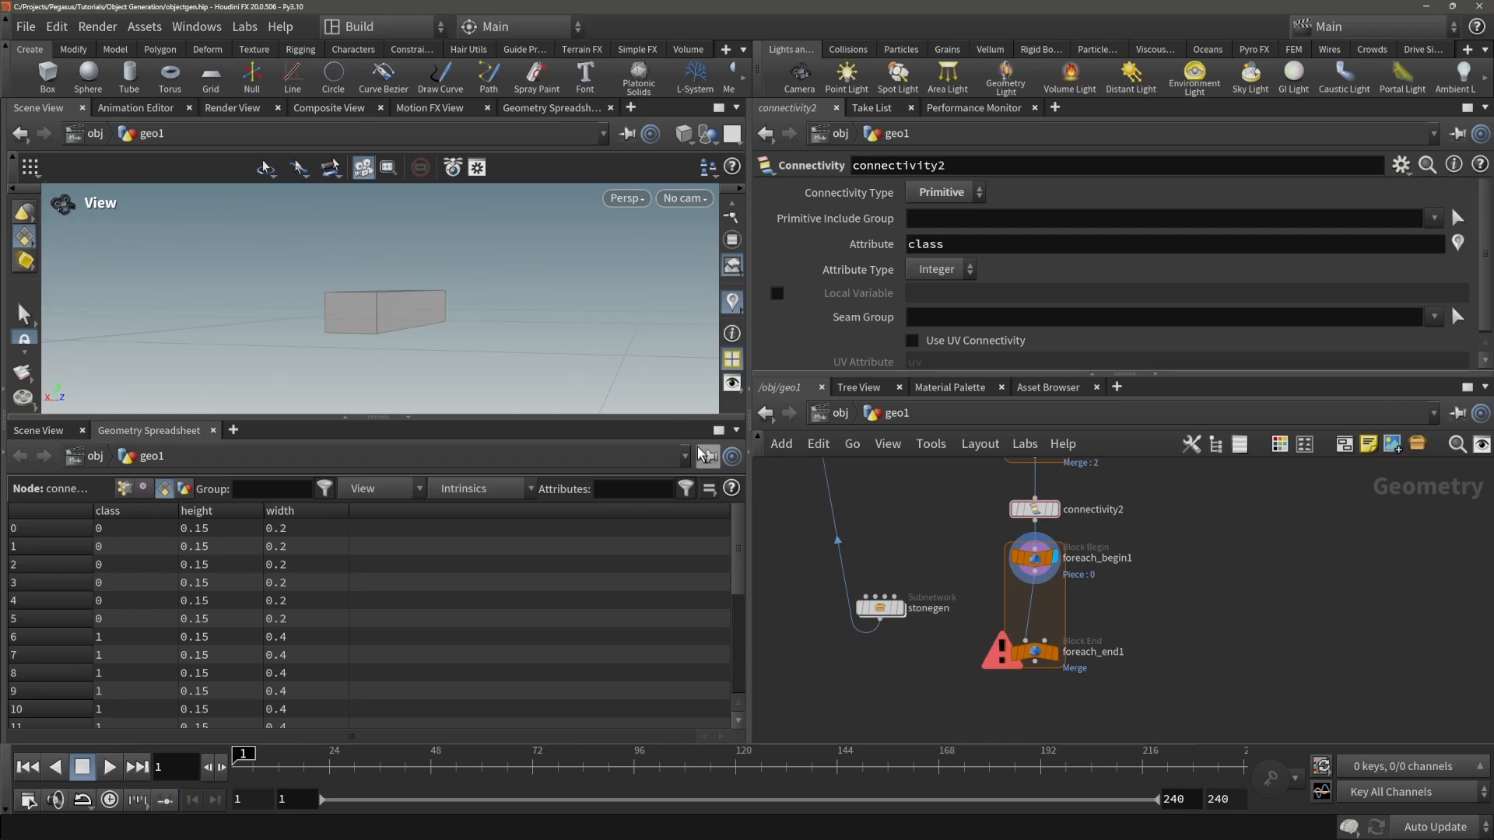
- Display foreach_end1, preview its single pass 0, and turn Single Pass off again
left_click(1057, 656)
left_click(1057, 655)
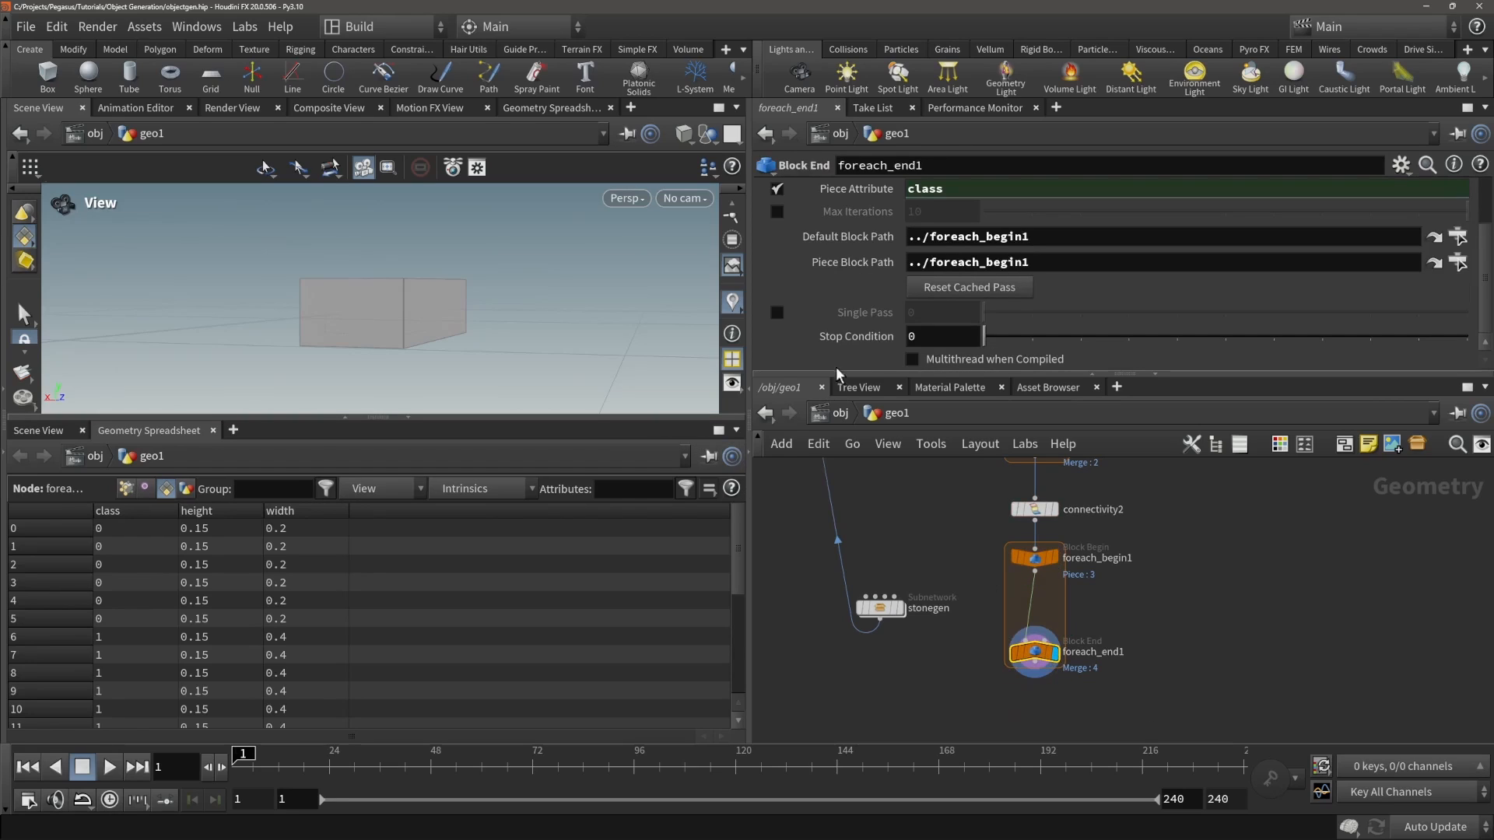
left_click(777, 312)
mouse_move(1006, 313)
left_mouse_down()
mouse_move(1091, 319)
mouse_move(984, 319)
left_mouse_up()
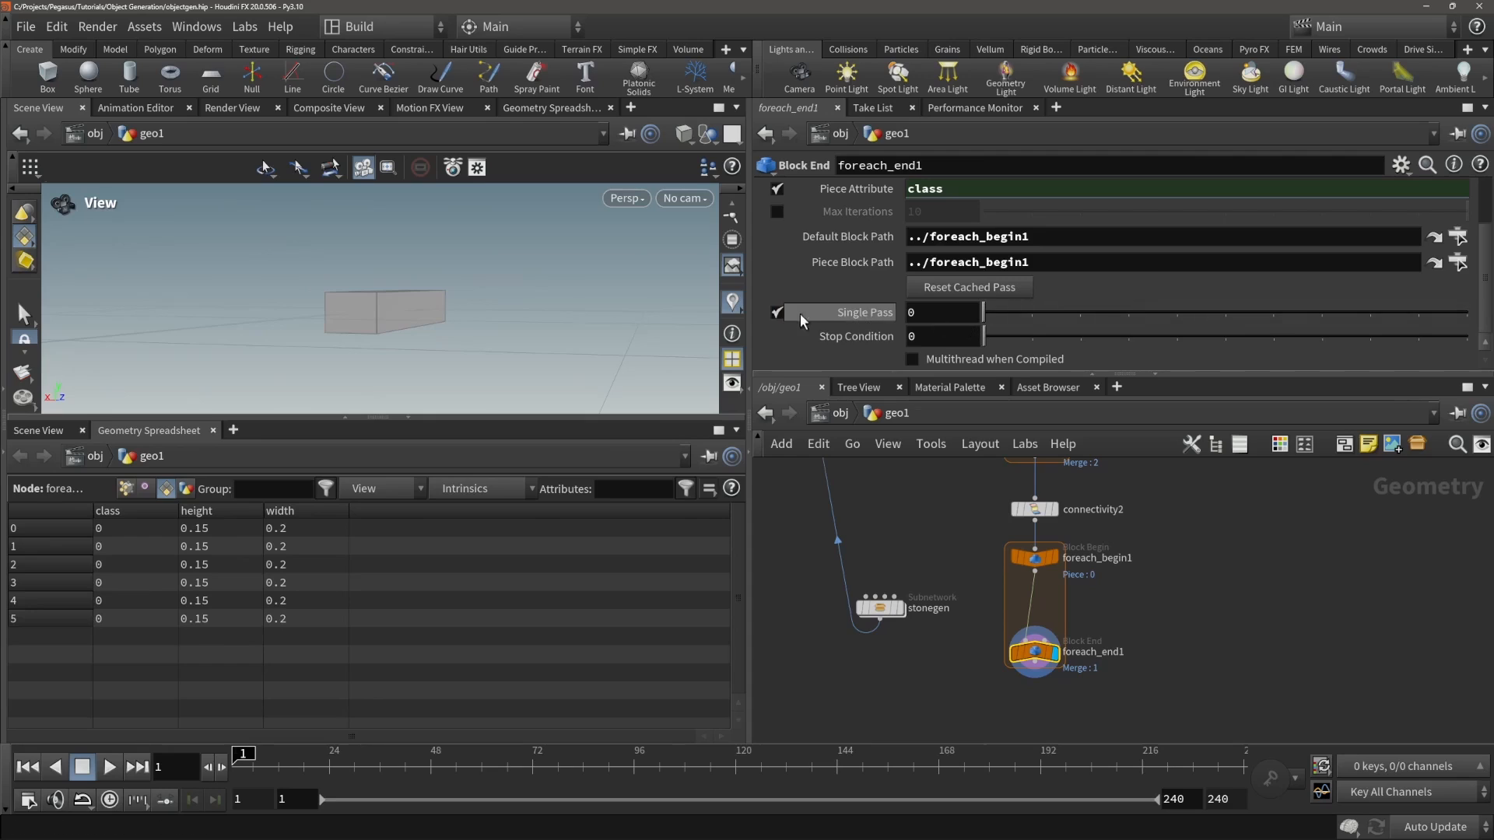
left_click(776, 313)
left_click_drag(411, 257, 468, 310)
- Connect foreach_begin1's output to stonegen's first input, display stonegen, and inspect the generated stone
left_click_drag(1035, 571, 870, 593)
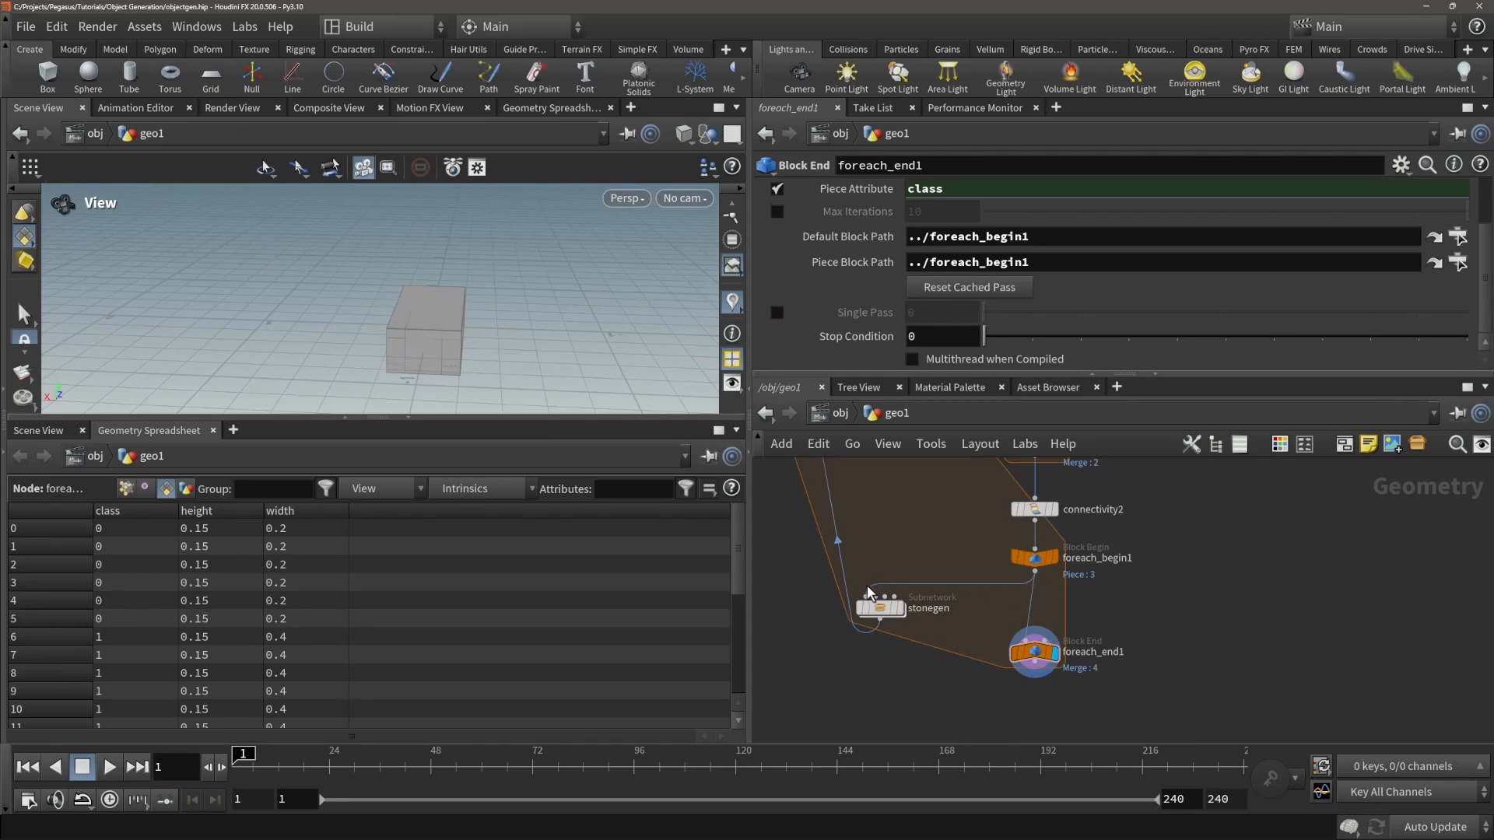
mouse_move(903, 617)
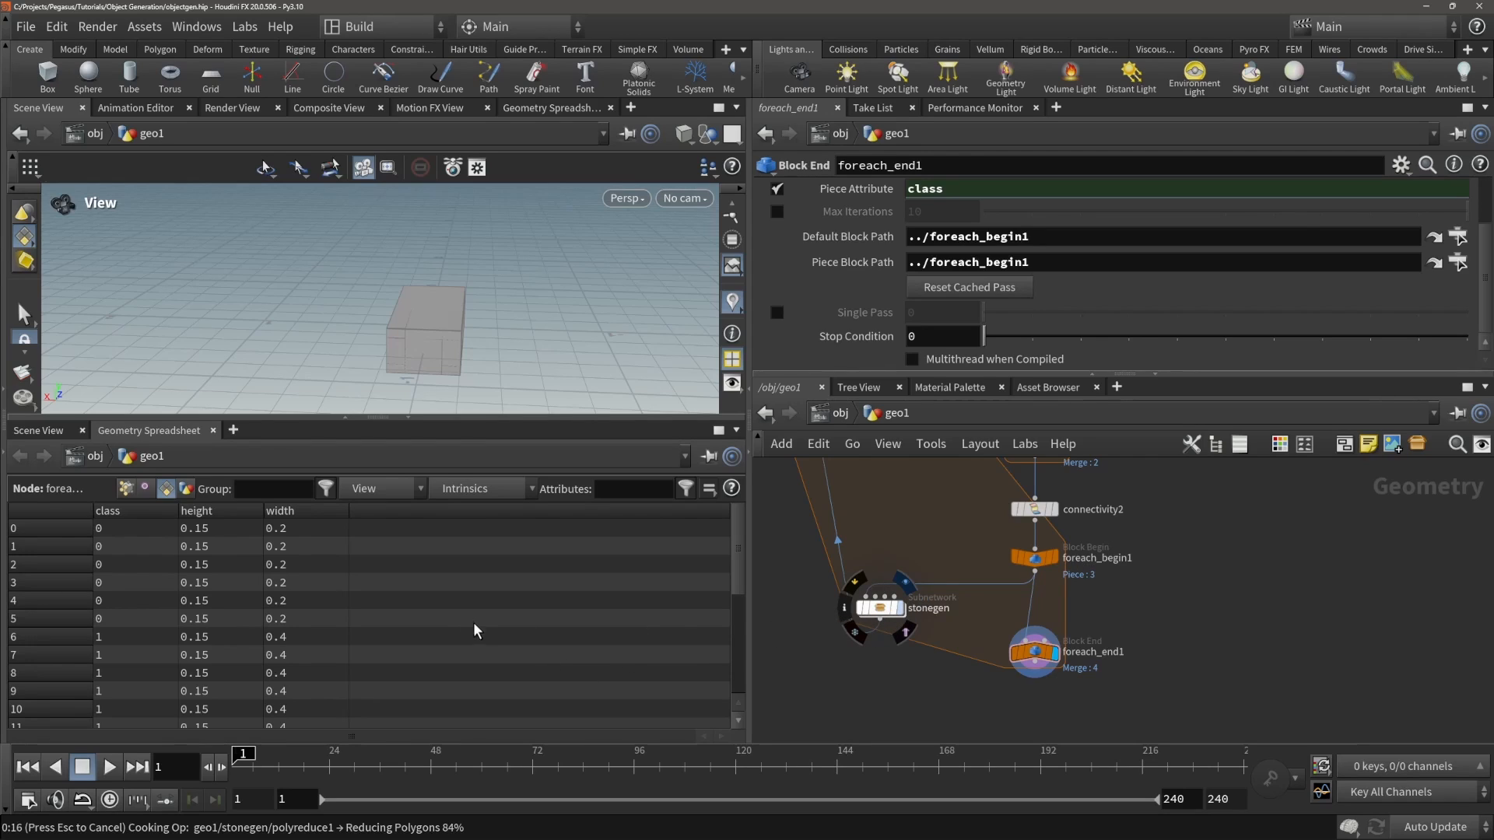
left_click_drag(480, 381, 448, 325, "alt")
right_click_drag(449, 326, 719, 308, "alt")
left_click_drag(719, 309, 352, 272)
scroll(459, 255, "down", 5)
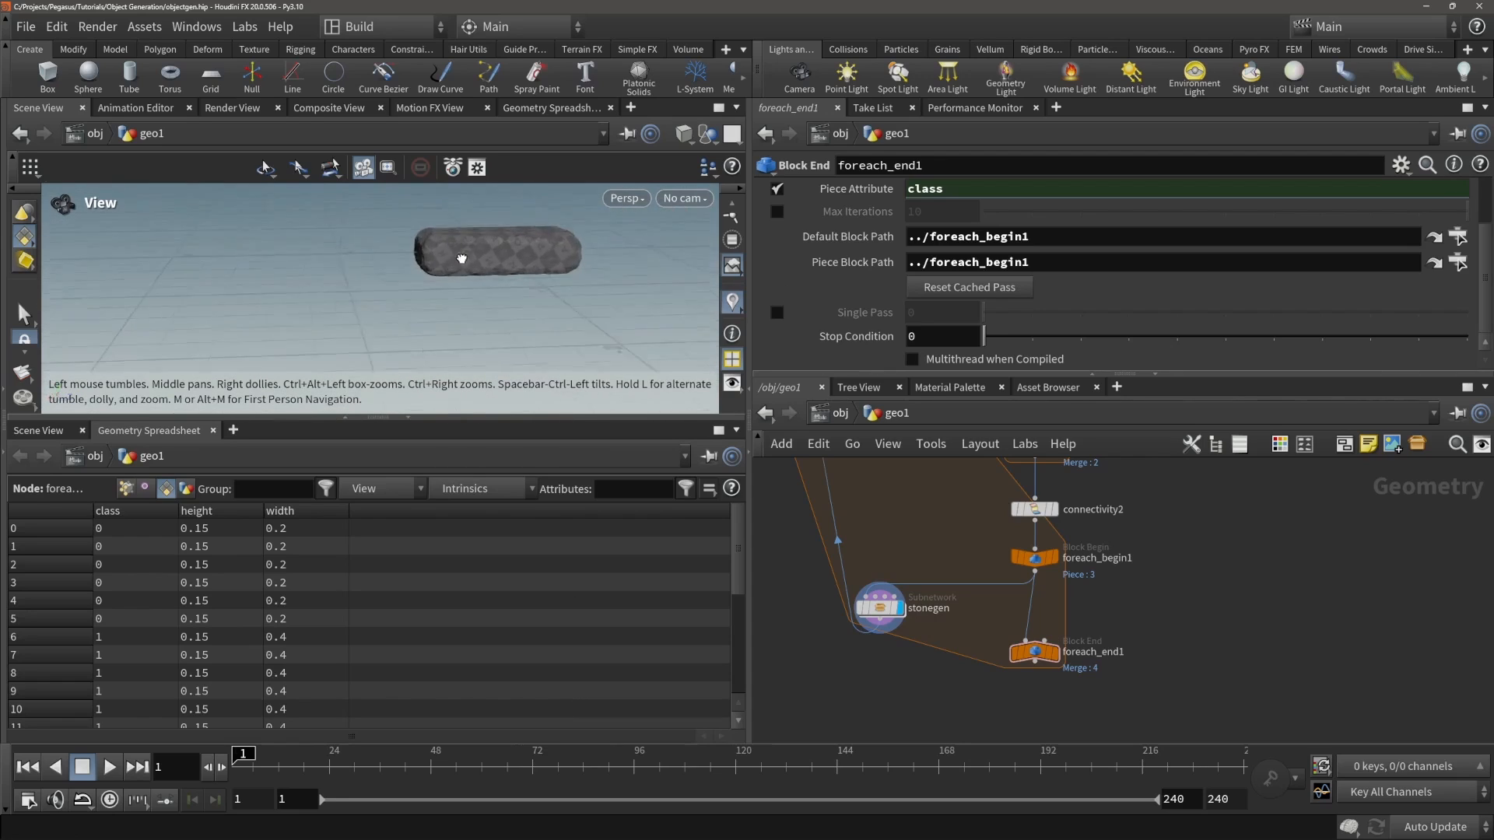
left_click_drag(460, 256, 449, 283)
scroll(932, 608, "down", 6)
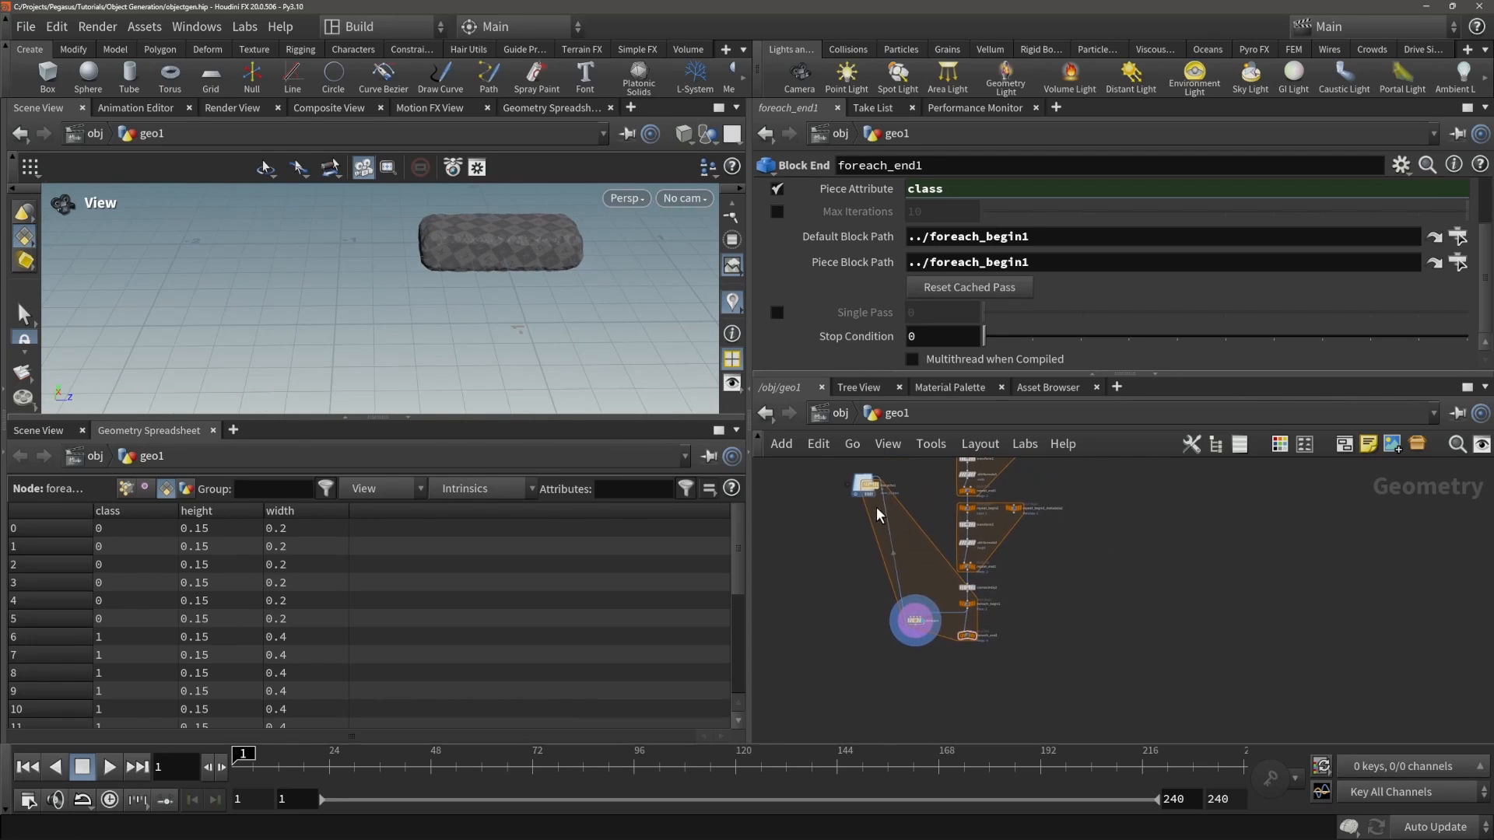
- Move the file cache node away, disconnect stonegen from it, and place stonegen next to the for-each nodes
left_click_drag(869, 499, 847, 653)
scroll(926, 642, "up", 4)
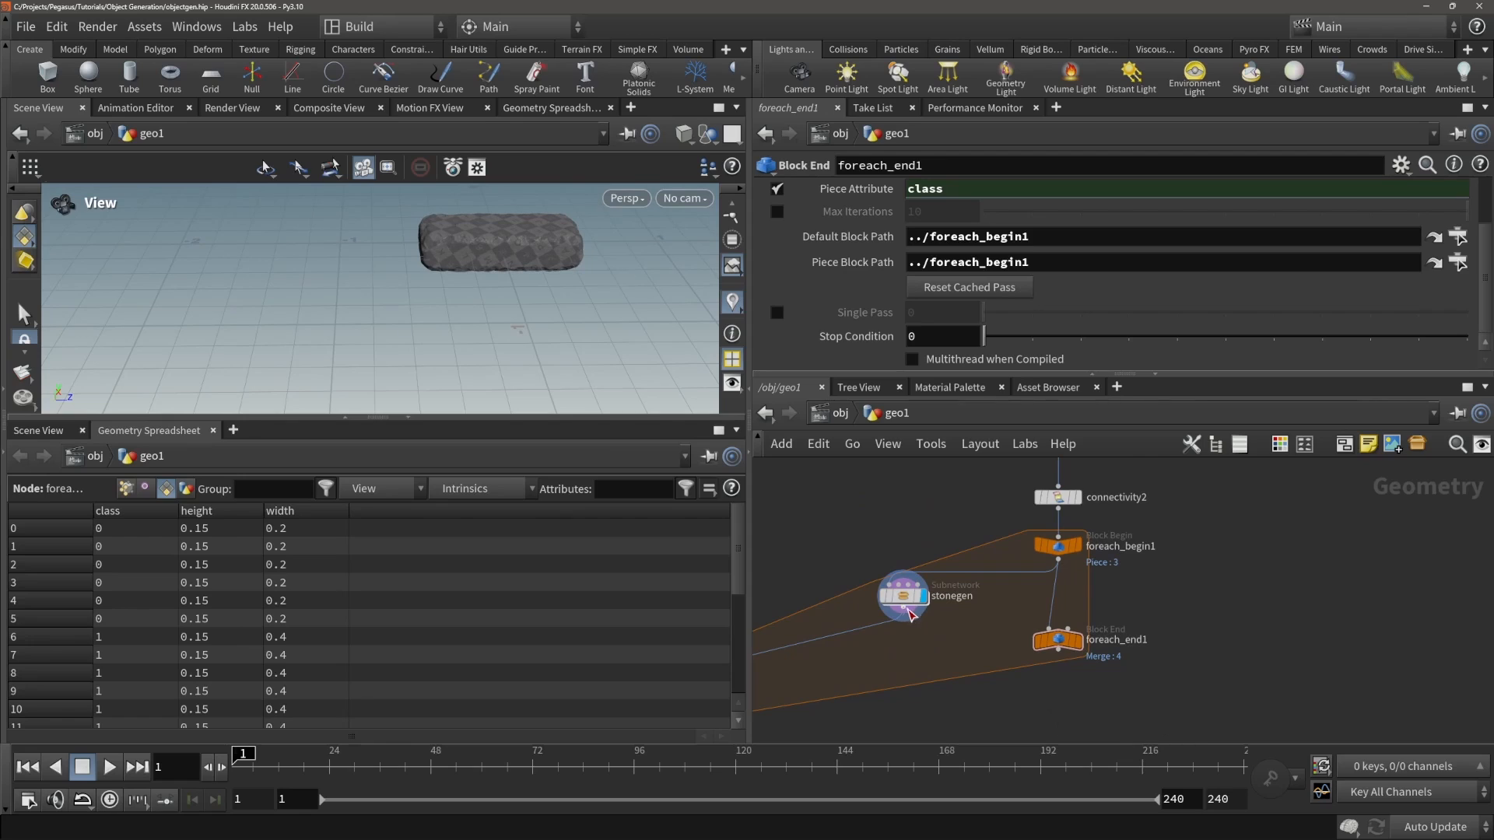
left_click(905, 610)
left_click(990, 652)
mouse_move(904, 599)
left_mouse_down()
mouse_move(971, 599)
mouse_move(893, 645)
left_mouse_up()
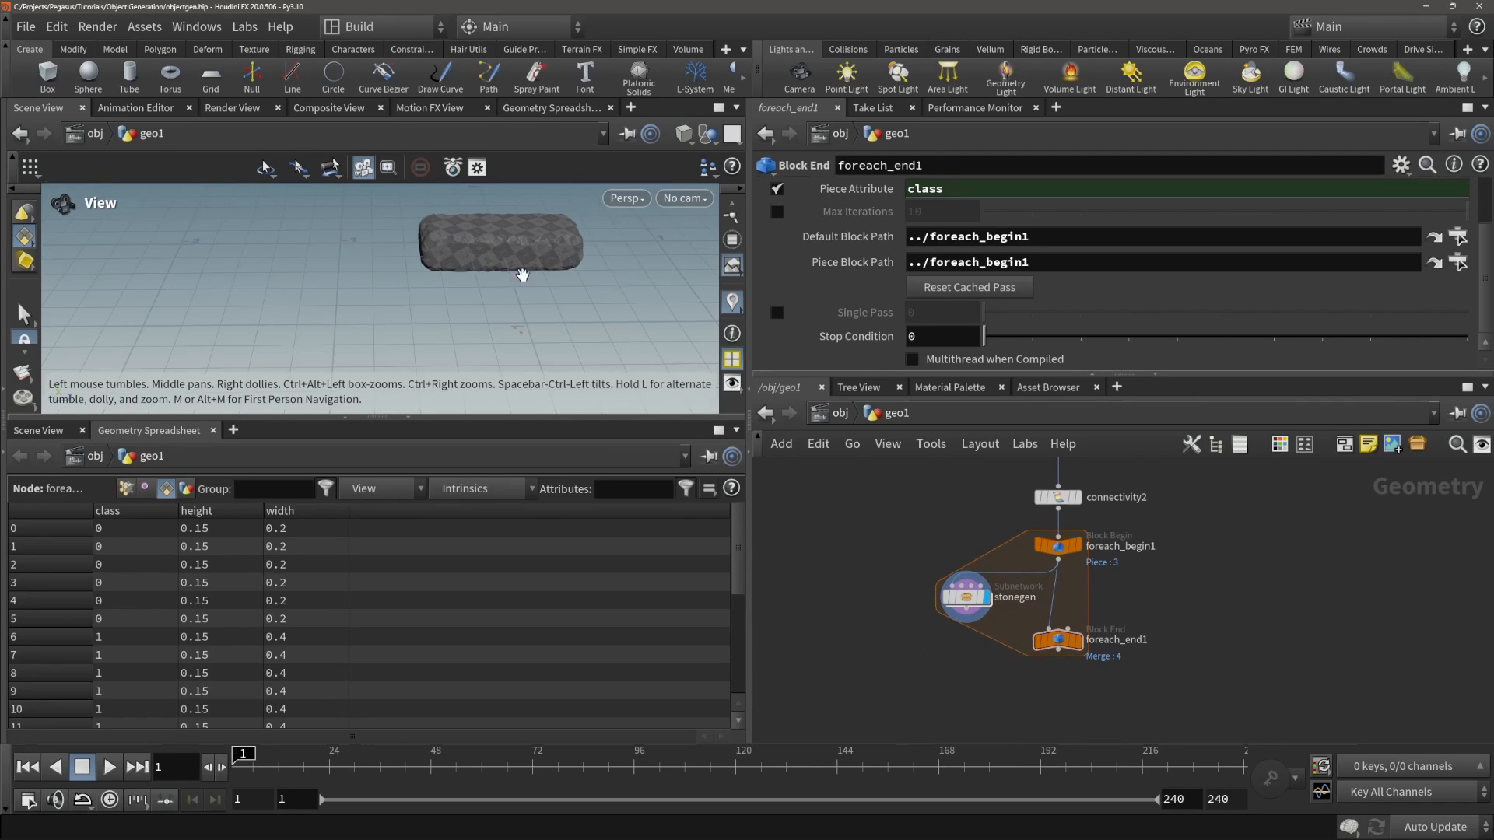
- Display the output of stonegen and inspect the generated stone from another angle
left_click_drag(505, 247, 546, 222)
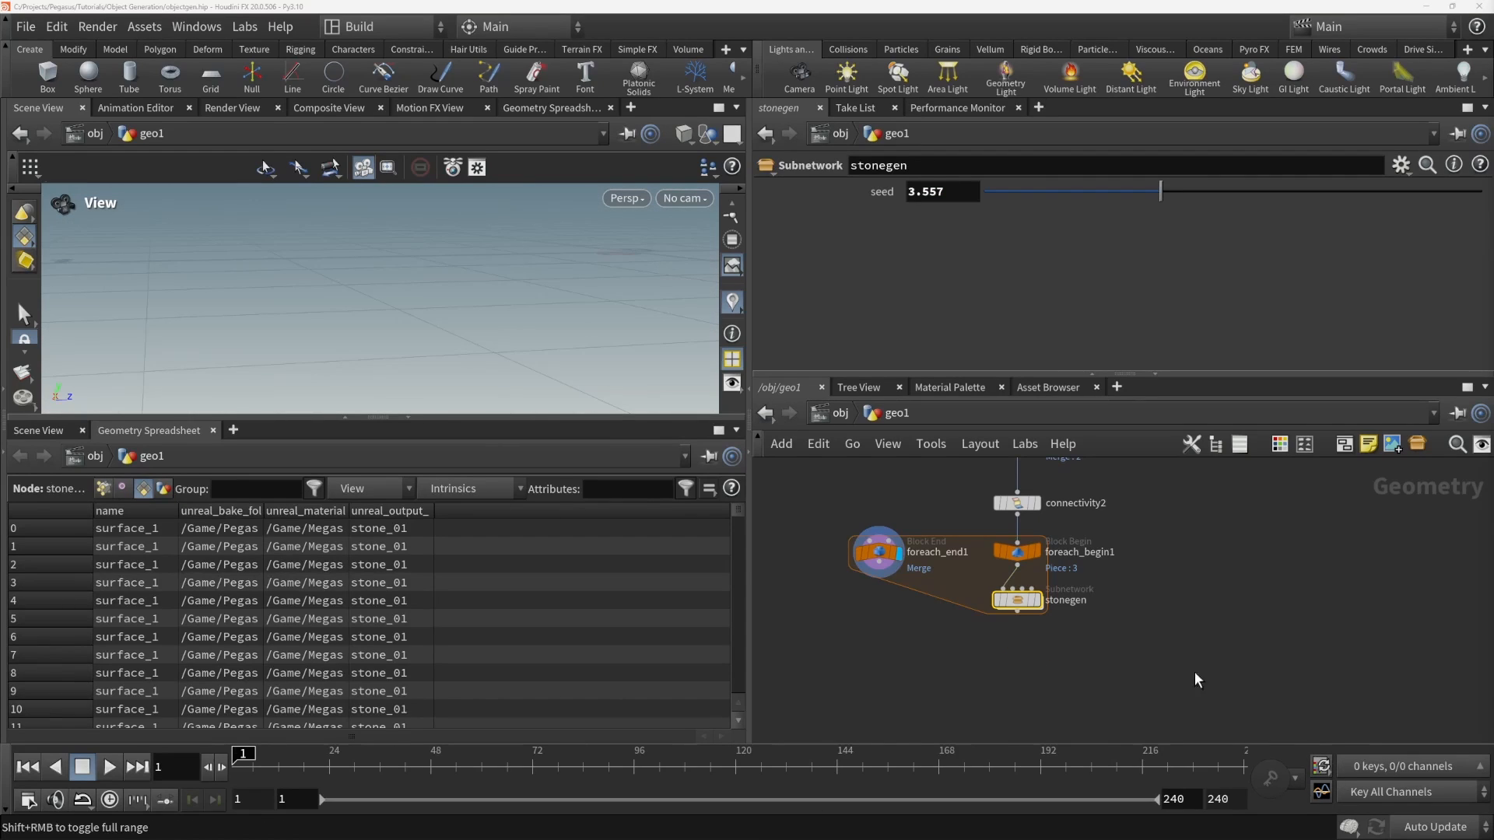
left_click(1036, 600)
scroll(538, 222, "down", 5)
left_click_drag(537, 234, 393, 286)
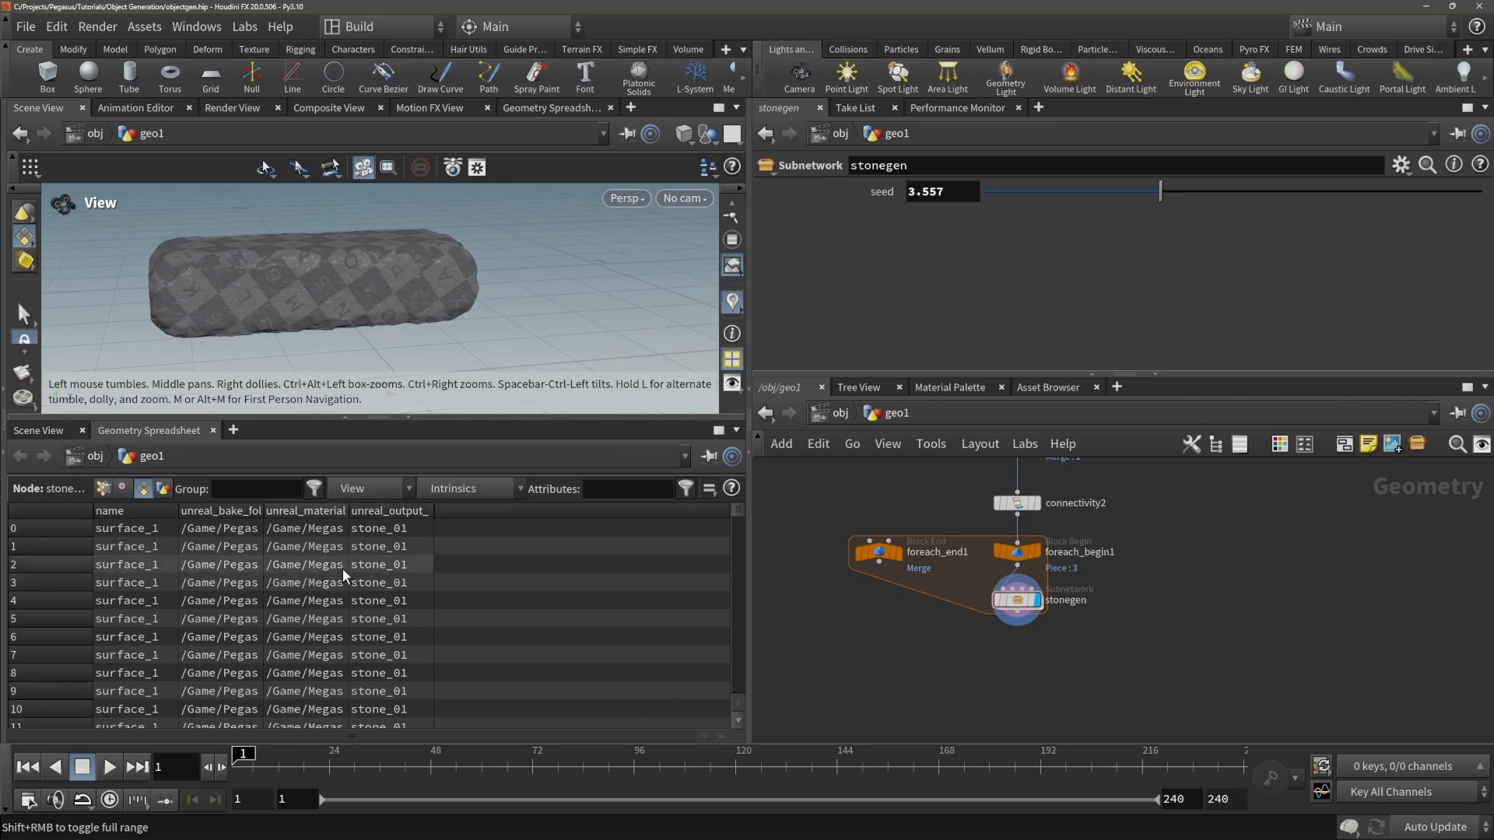
- Check the unreal_output_name value in the spreadsheet, then open the stonegen subnetwork and select attribcreate2 to show its parameters
mouse_move(347, 548)
left_mouse_down()
mouse_move(537, 548)
mouse_move(349, 548)
left_mouse_up()
left_click(412, 530)
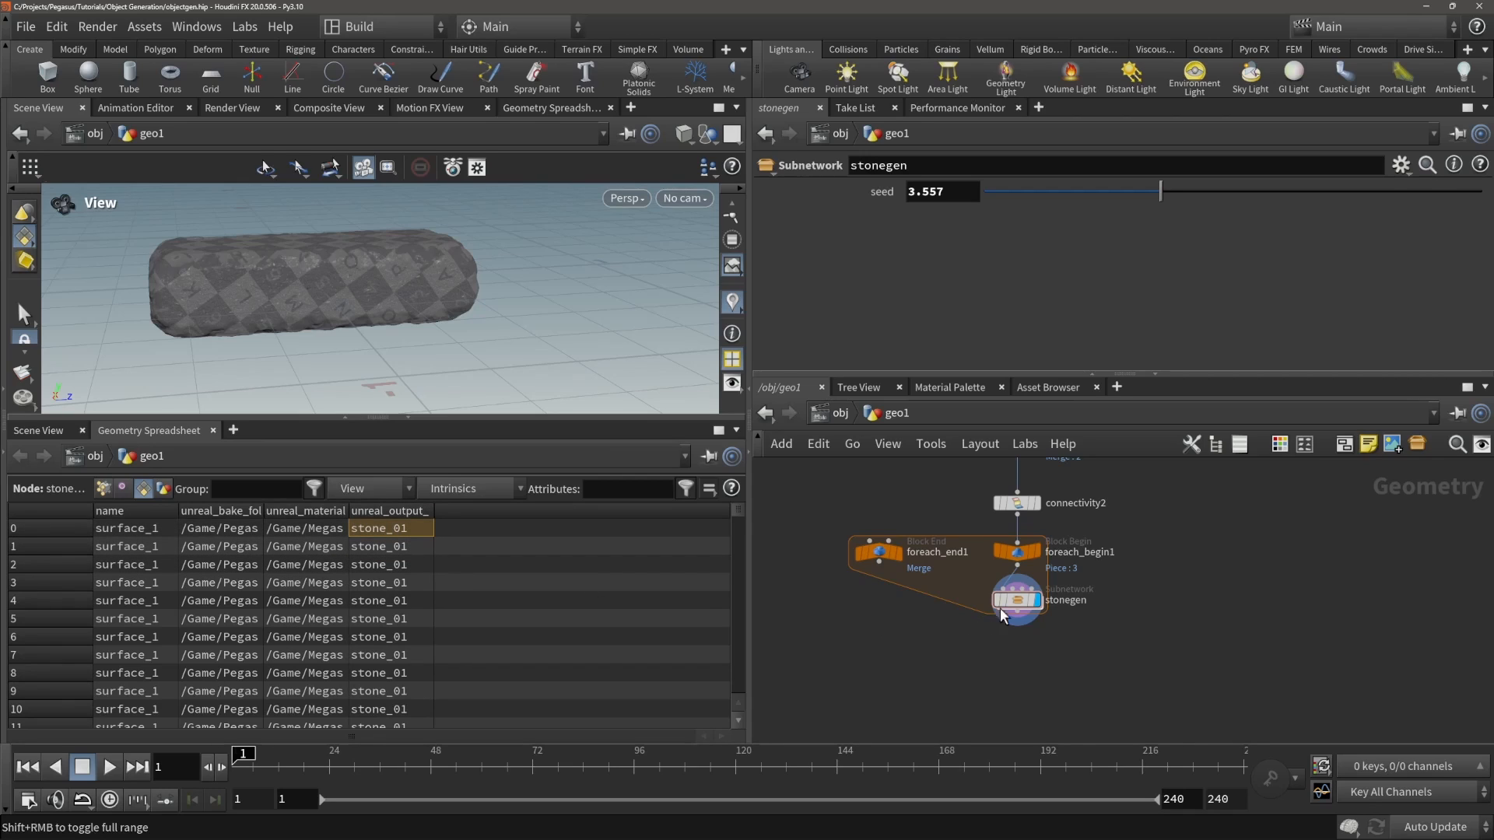
double_click(1023, 606)
middle_click_drag(944, 670, 1024, 535)
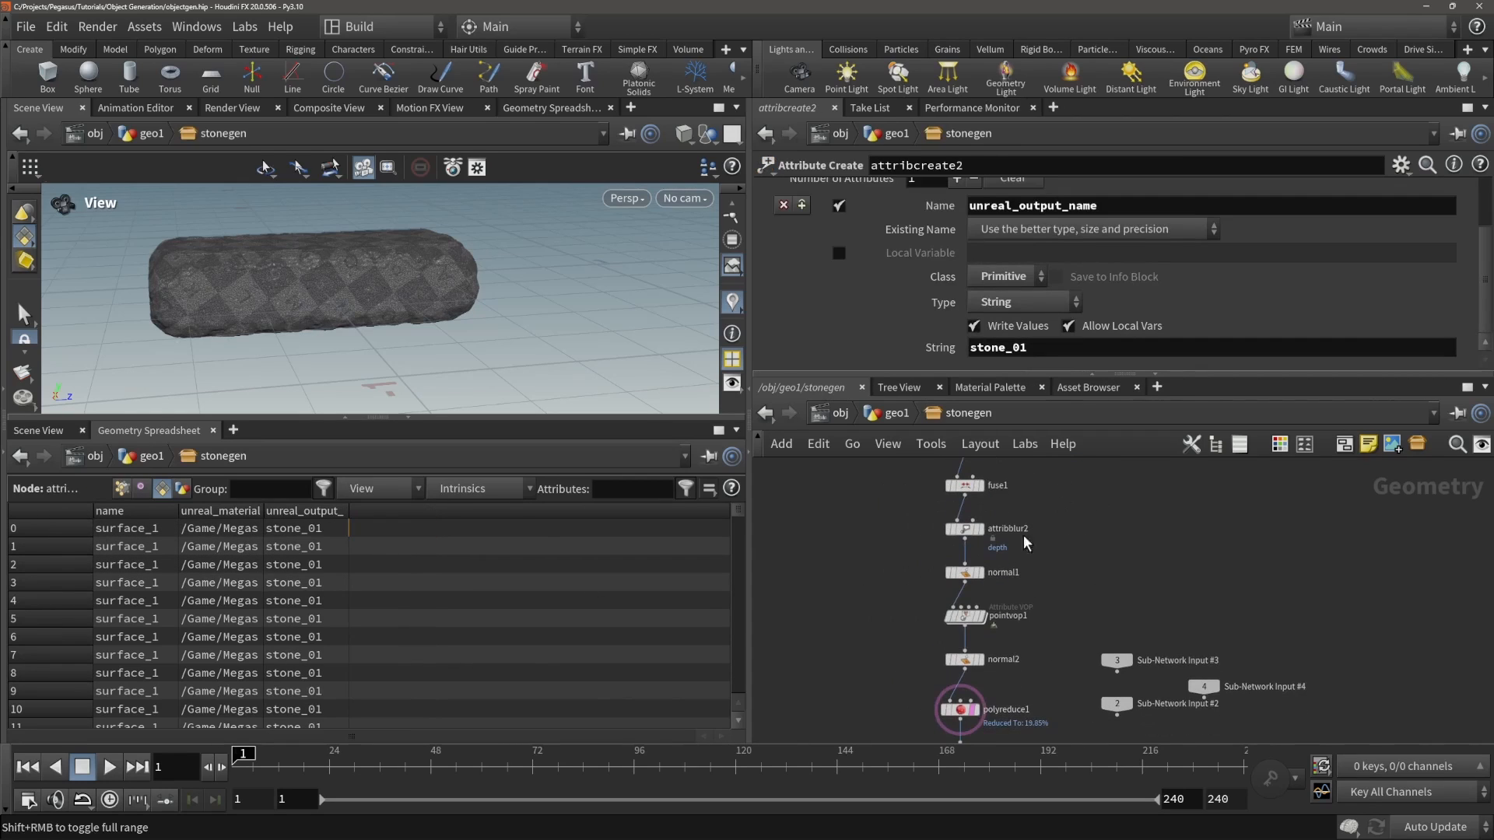
left_click_drag(872, 631, 1078, 610)
middle_click_drag(923, 622, 885, 566)
scroll(887, 568, "down", 4)
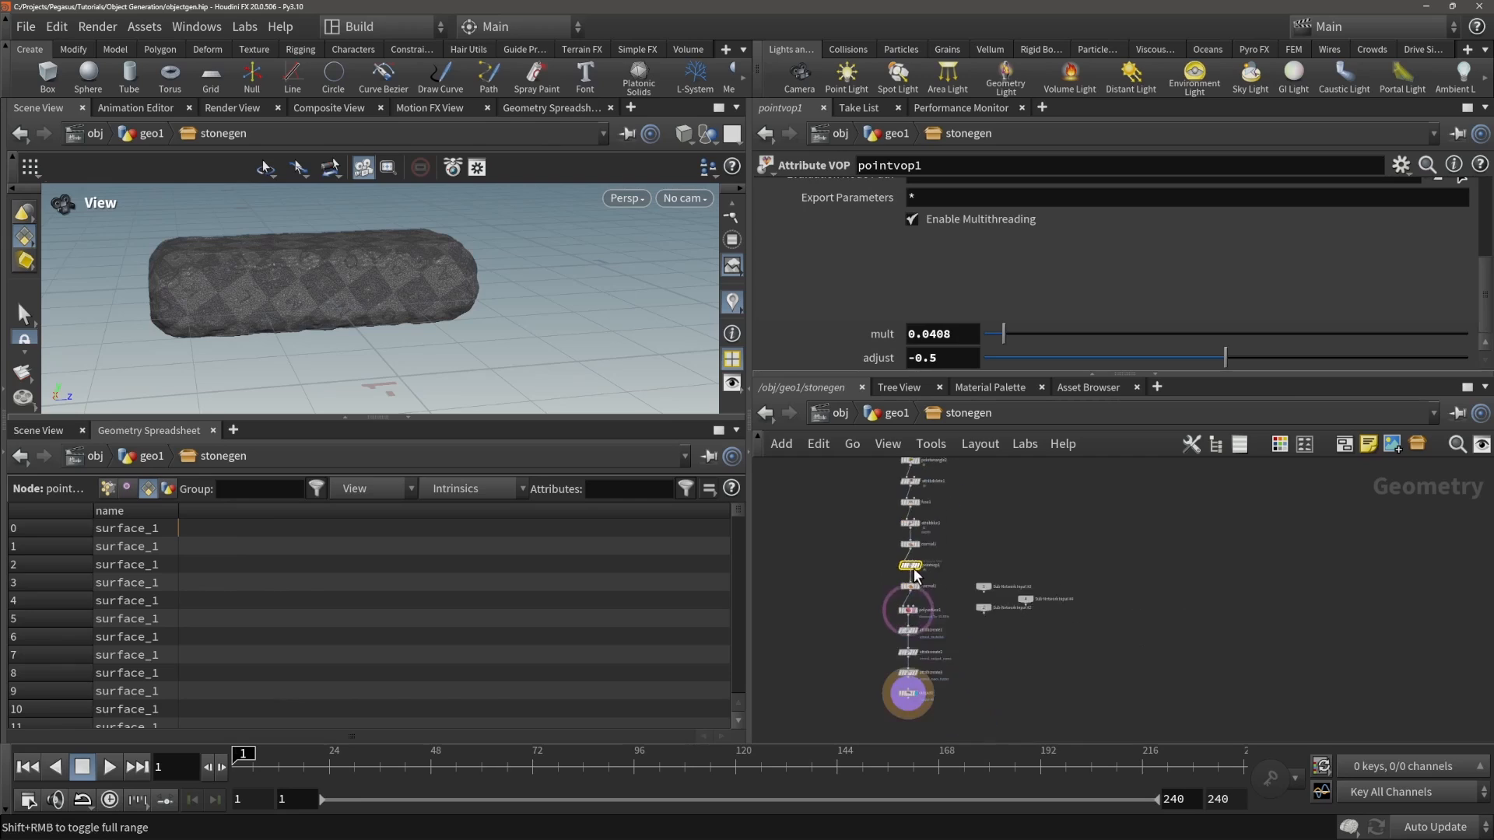
scroll(916, 661, "up", 4)
left_click_drag(825, 622, 896, 635)
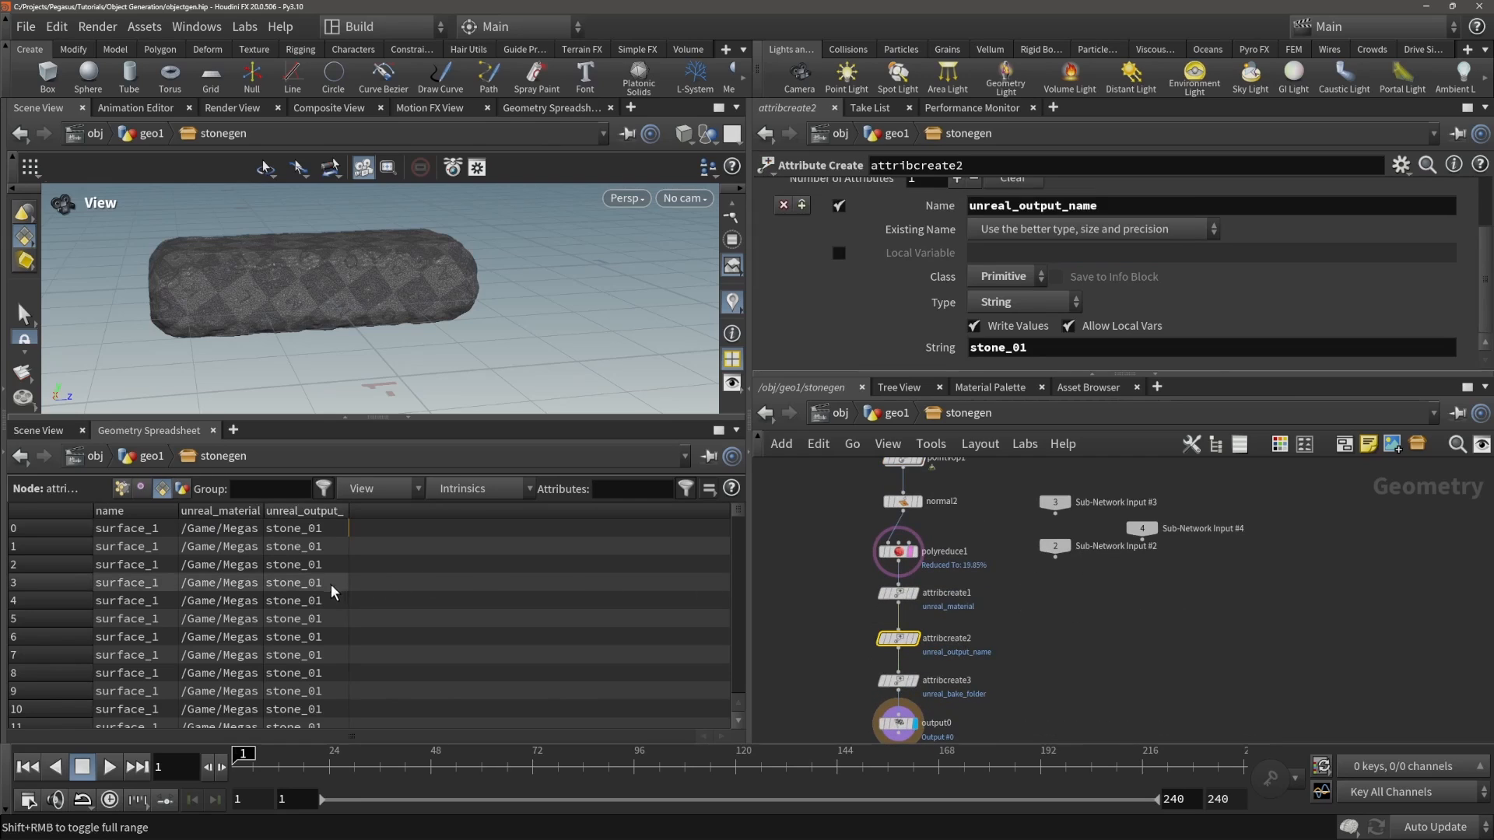
scroll(902, 654, "down", 3)
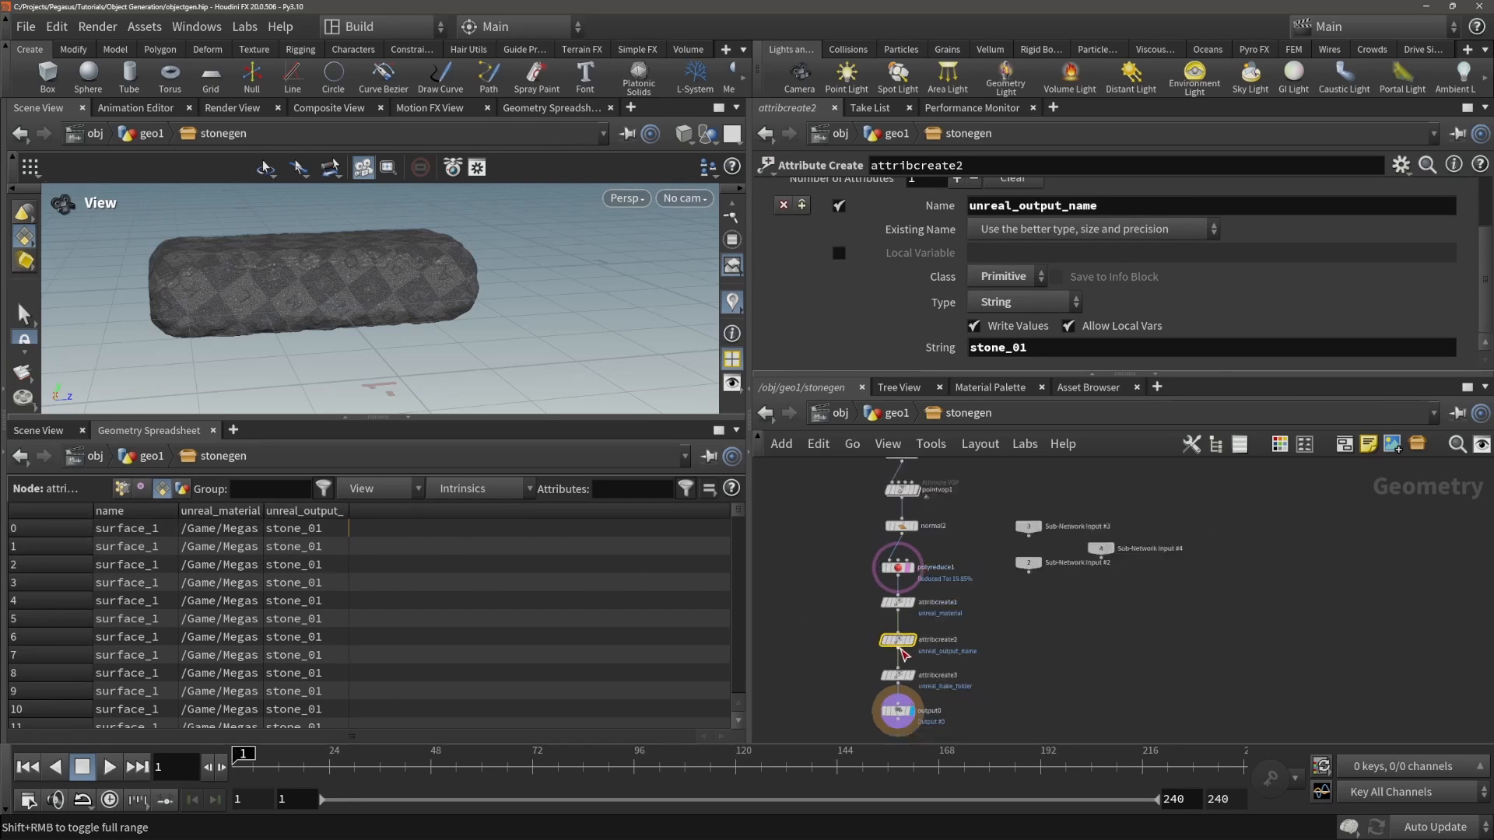
scroll(904, 656, "up", 3)
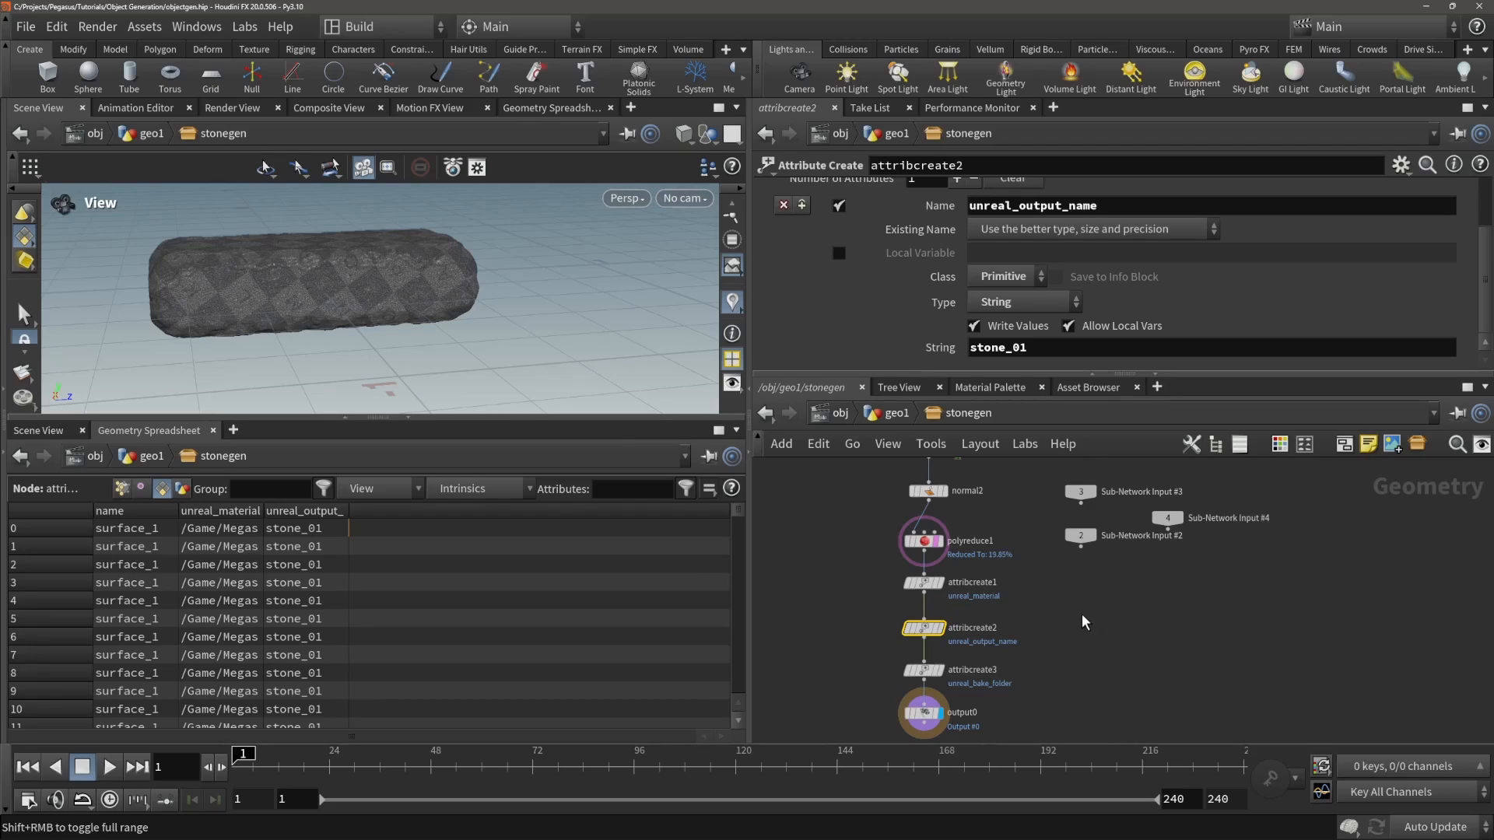
- Enlarge the parameter area and set the String value of attribcreate2 to stone_
left_click_drag(924, 628, 924, 621)
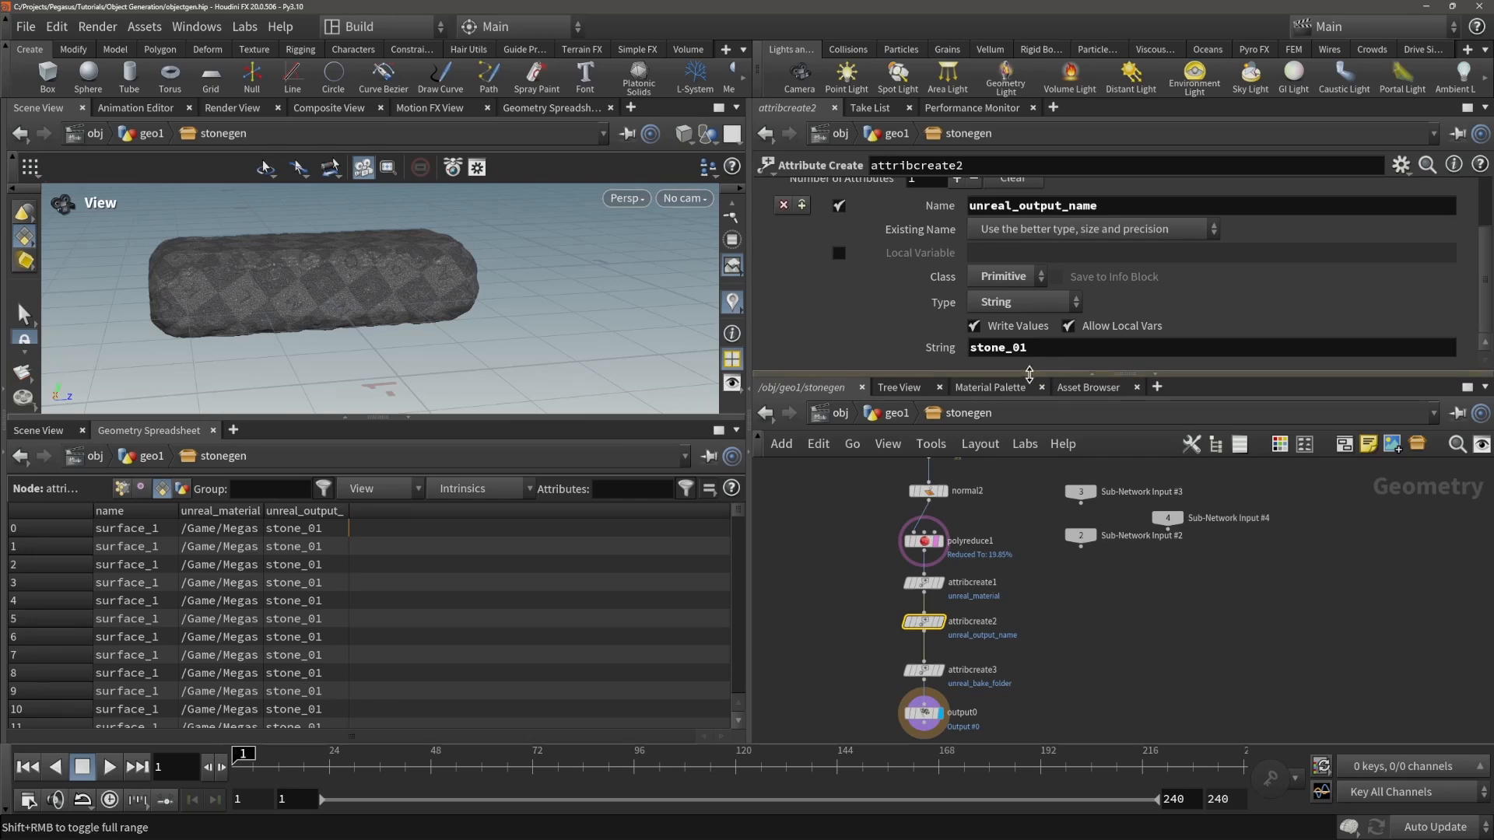
left_click_drag(1037, 374, 1047, 428)
left_click(1049, 438)
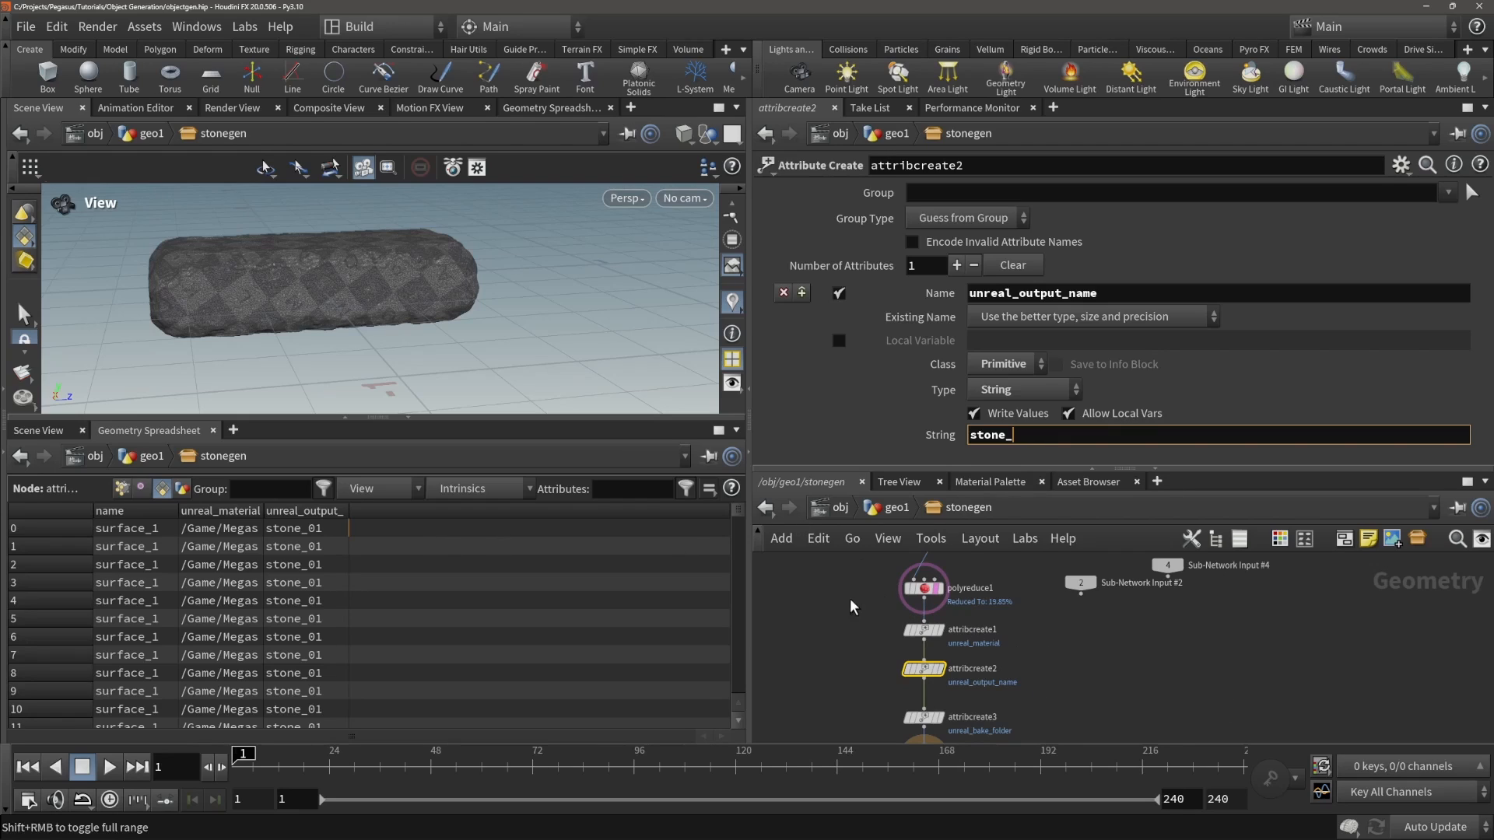
key("Return")
- Return to geo1 and add a String parameter to the stonegen subnetwork's interface, with both its name and label set to name
left_click(895, 507)
left_click(1400, 165)
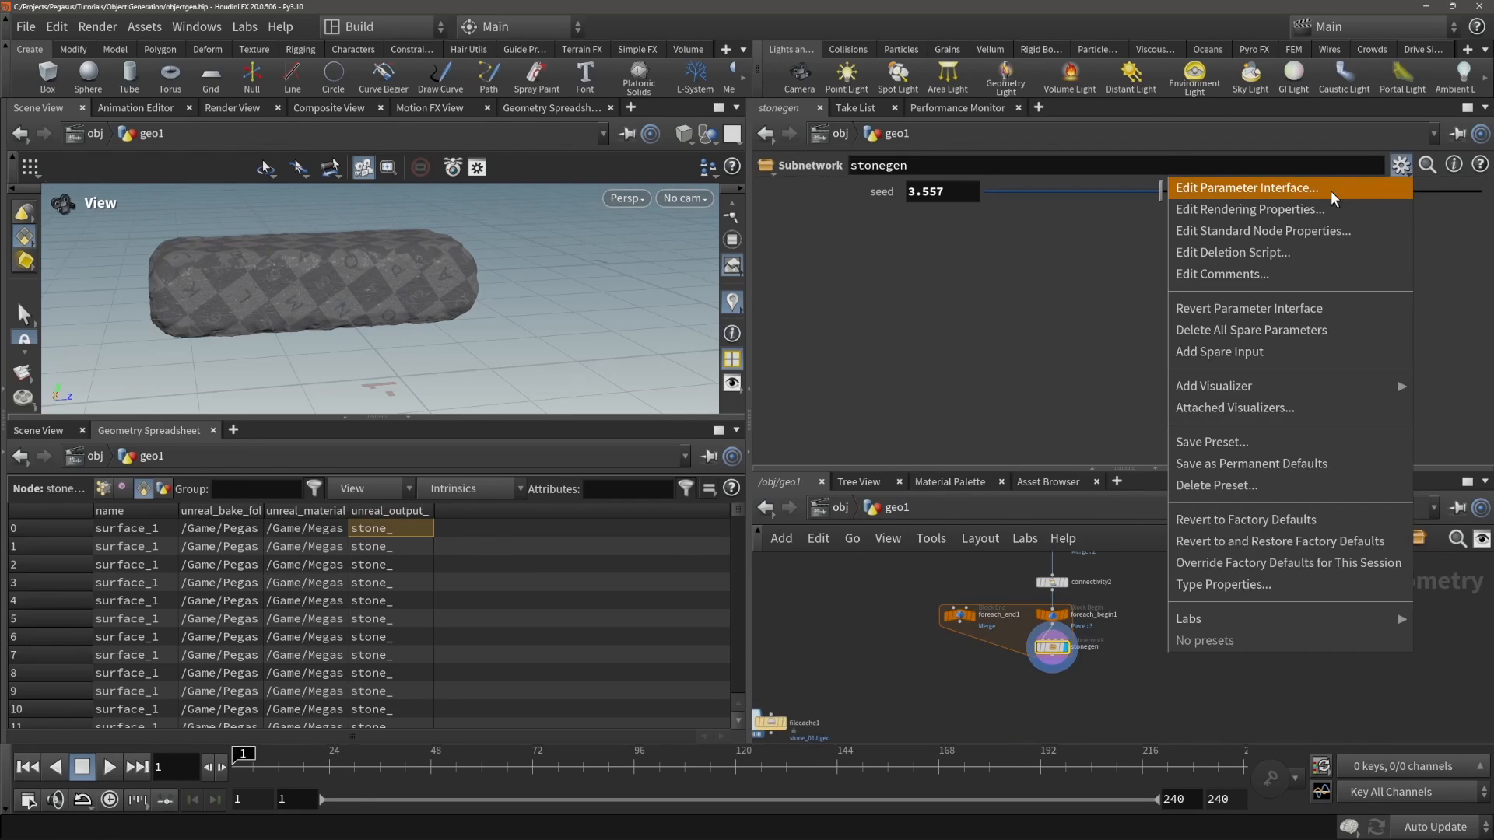
left_click(1330, 189)
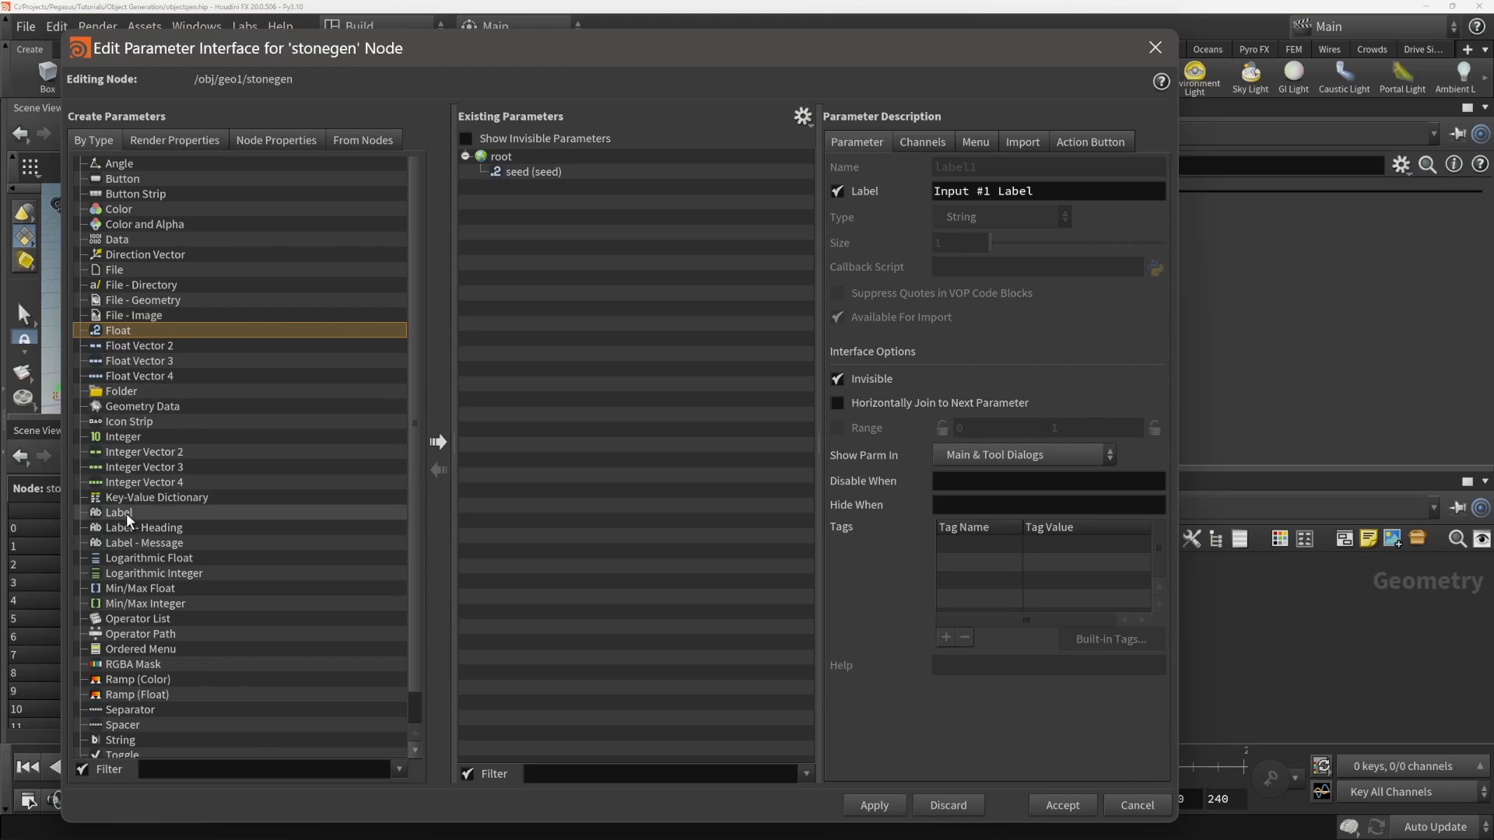
scroll(151, 692, "down", 1)
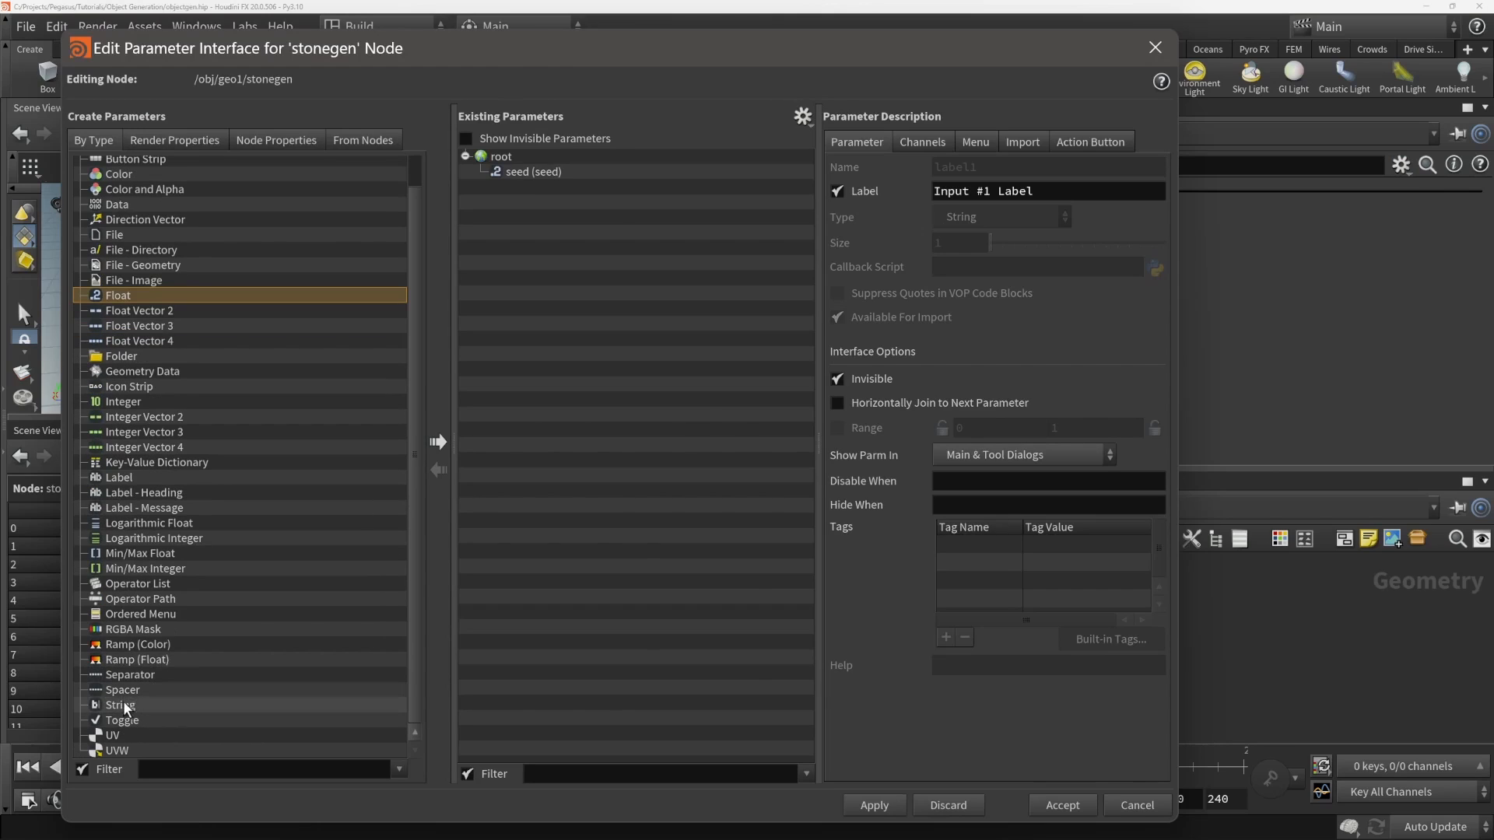
left_click_drag(122, 702, 560, 366)
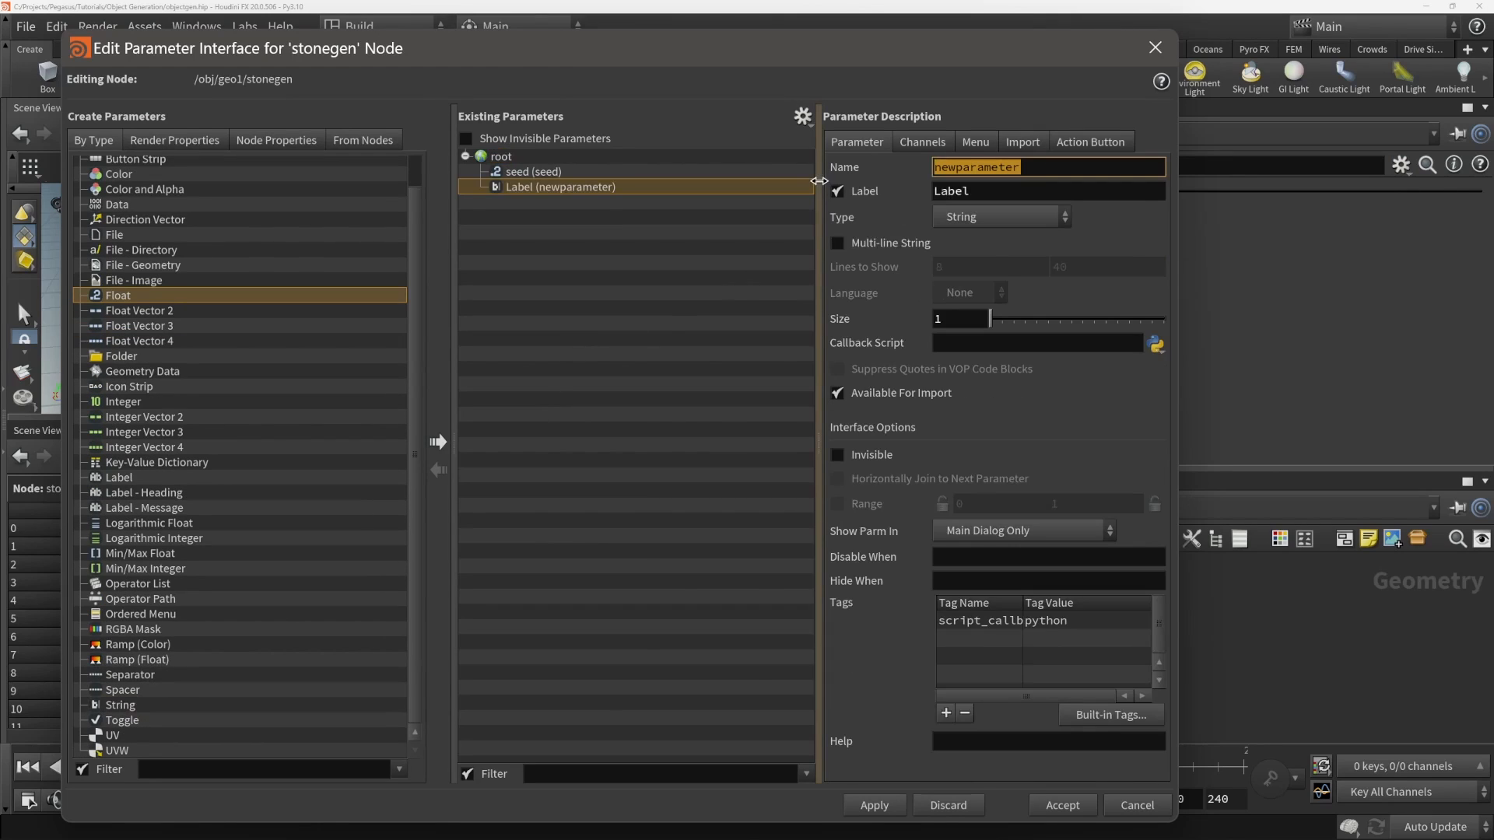
type("name")
key("Tab")
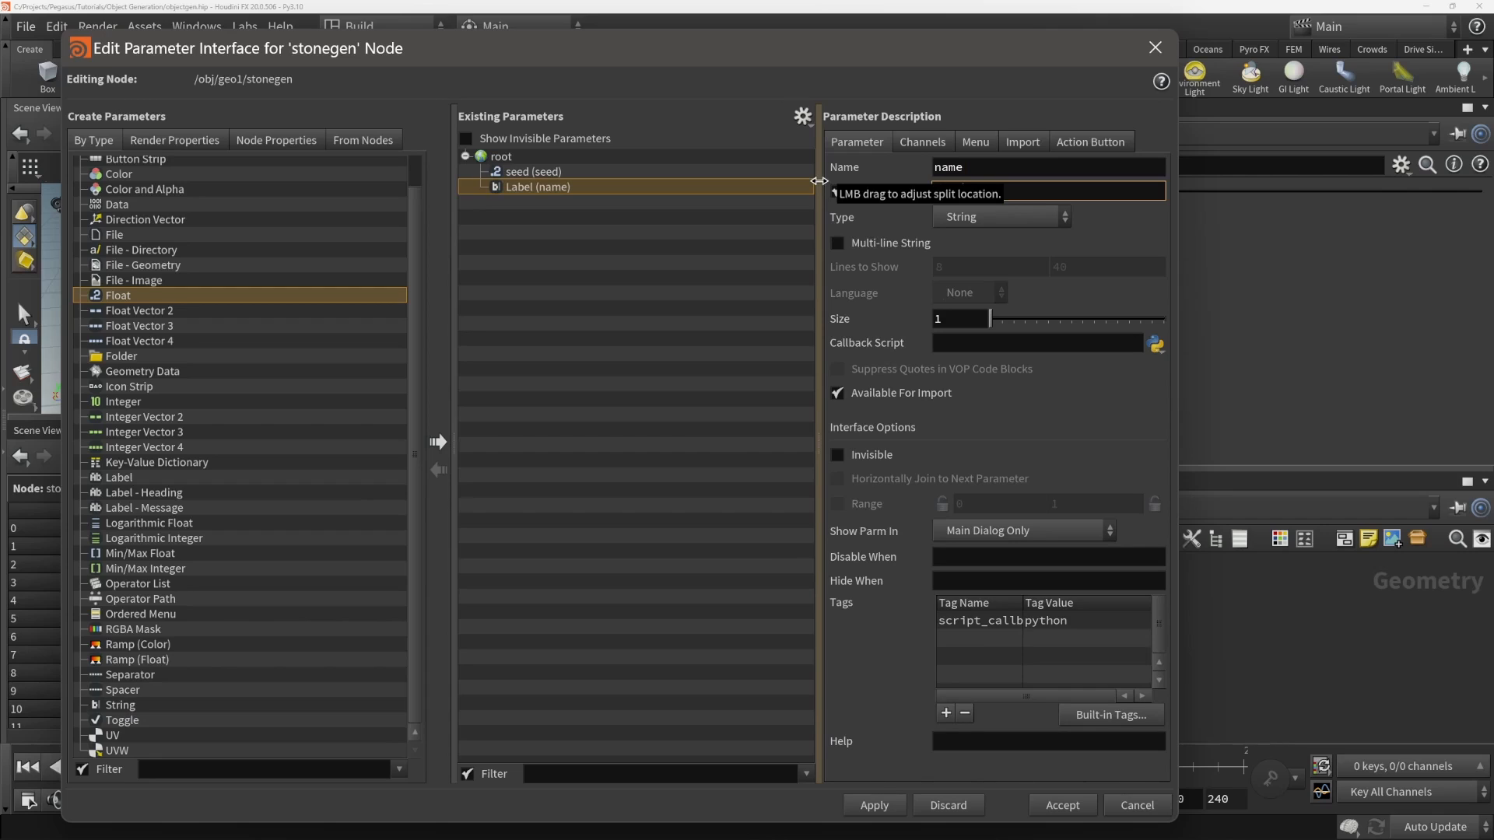
type("name")
key("Return")
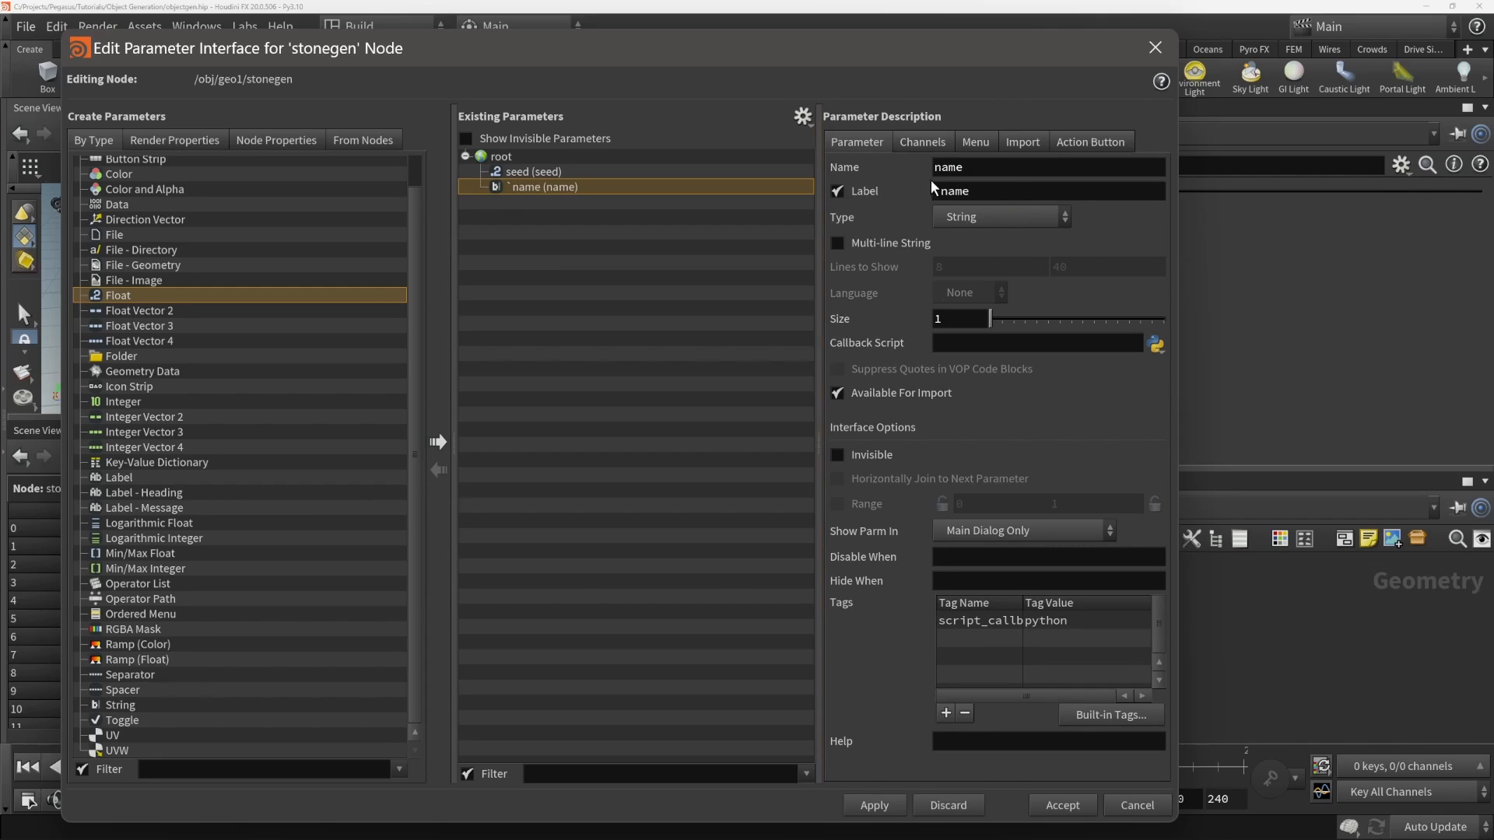
left_click(938, 192)
left_click(1078, 806)
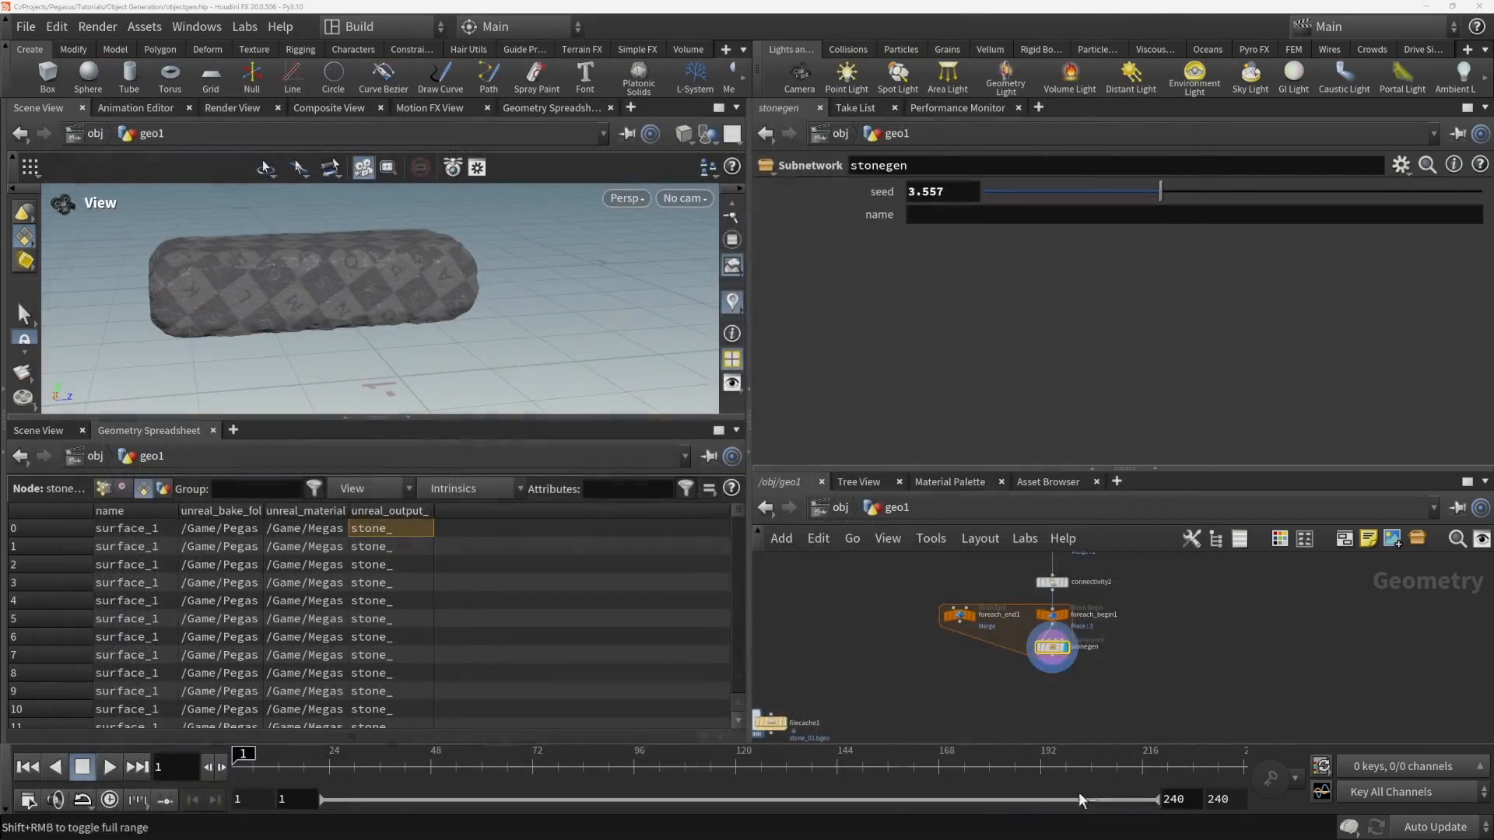
- Set stonegen's new name parameter to stone
left_click(930, 215)
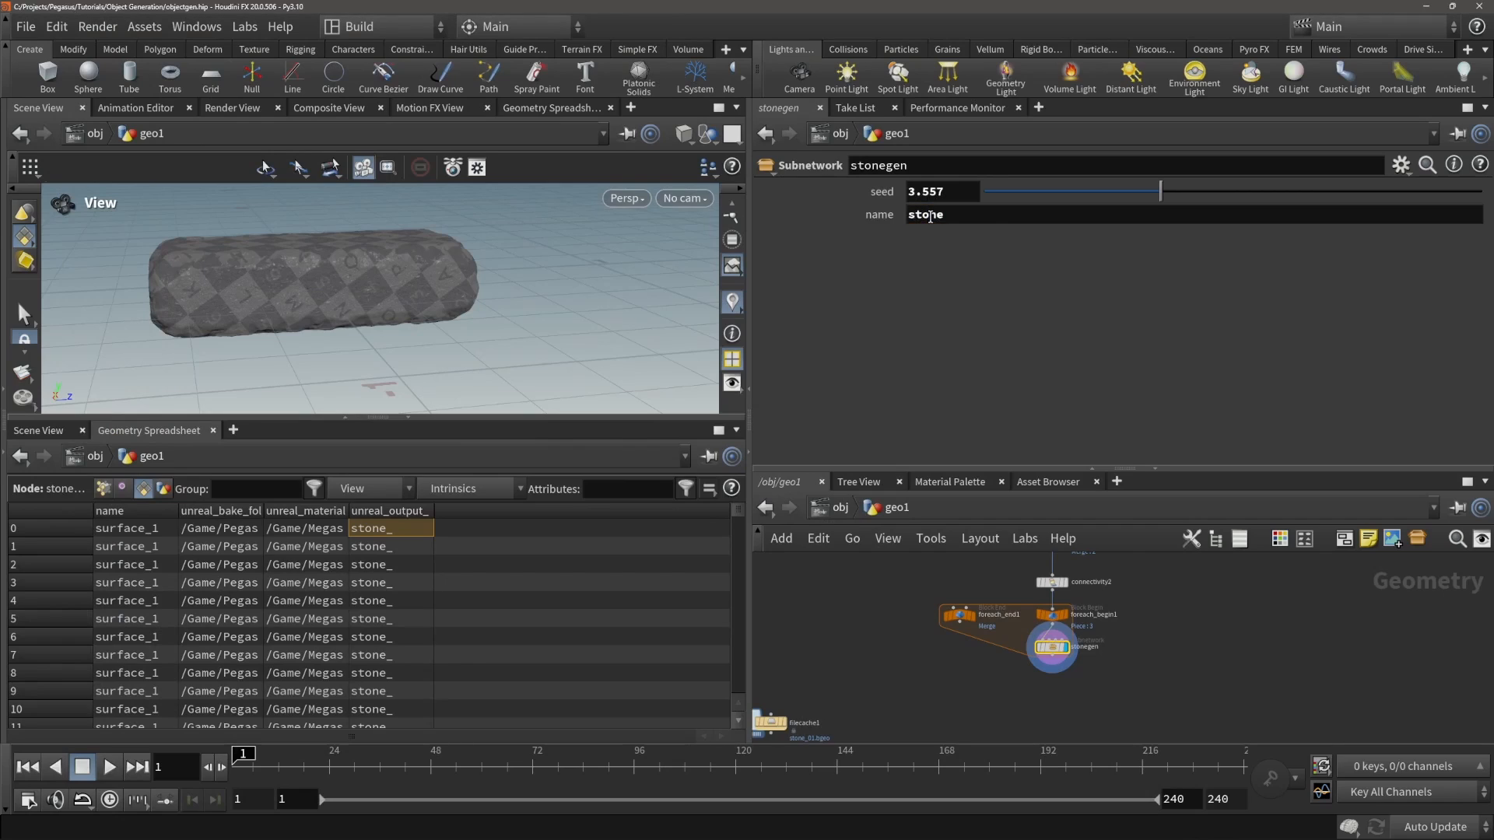
left_click(994, 218)
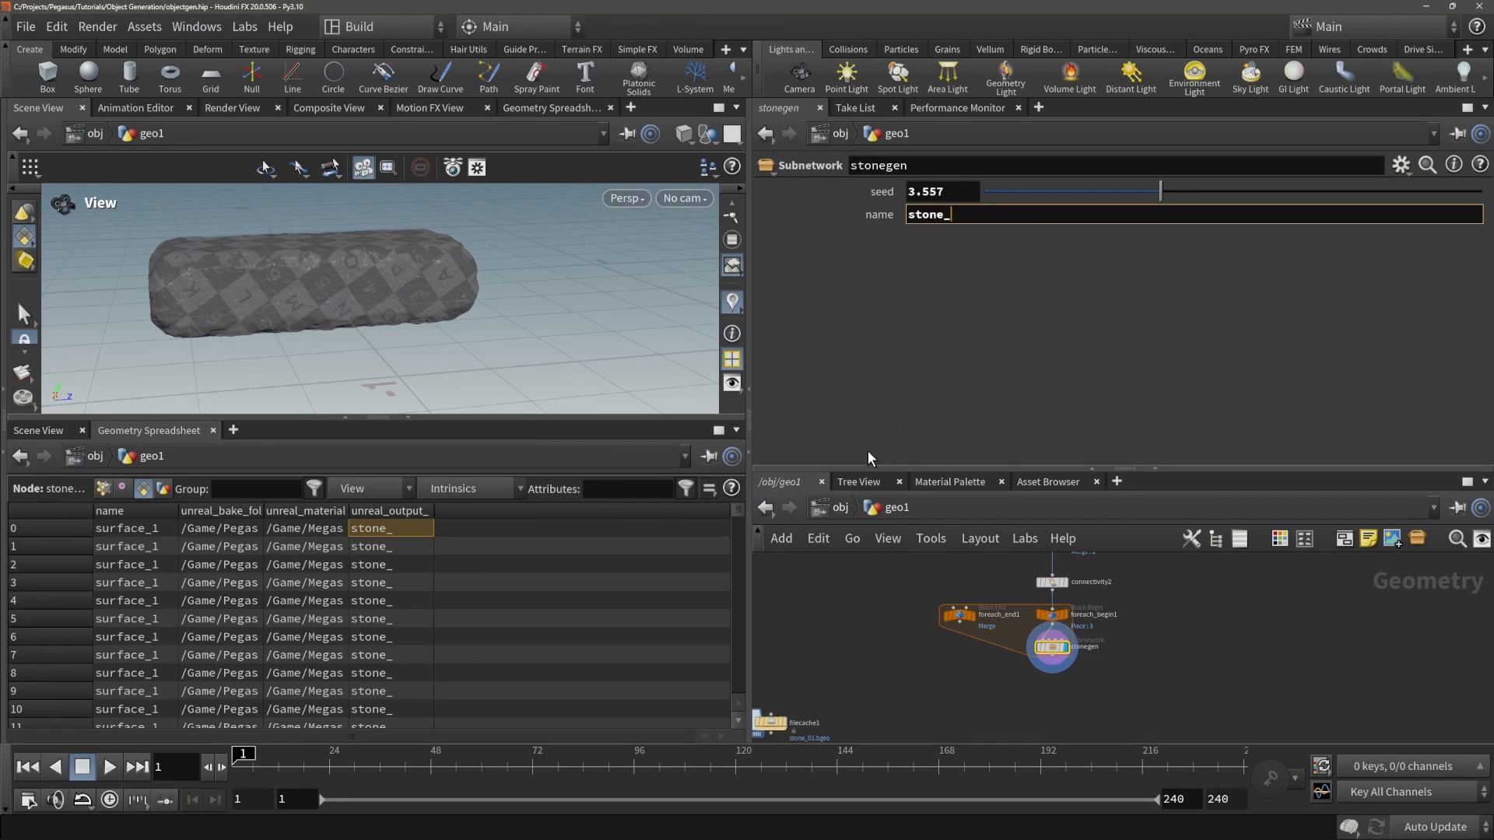
key("BackSpace")
key("Return")
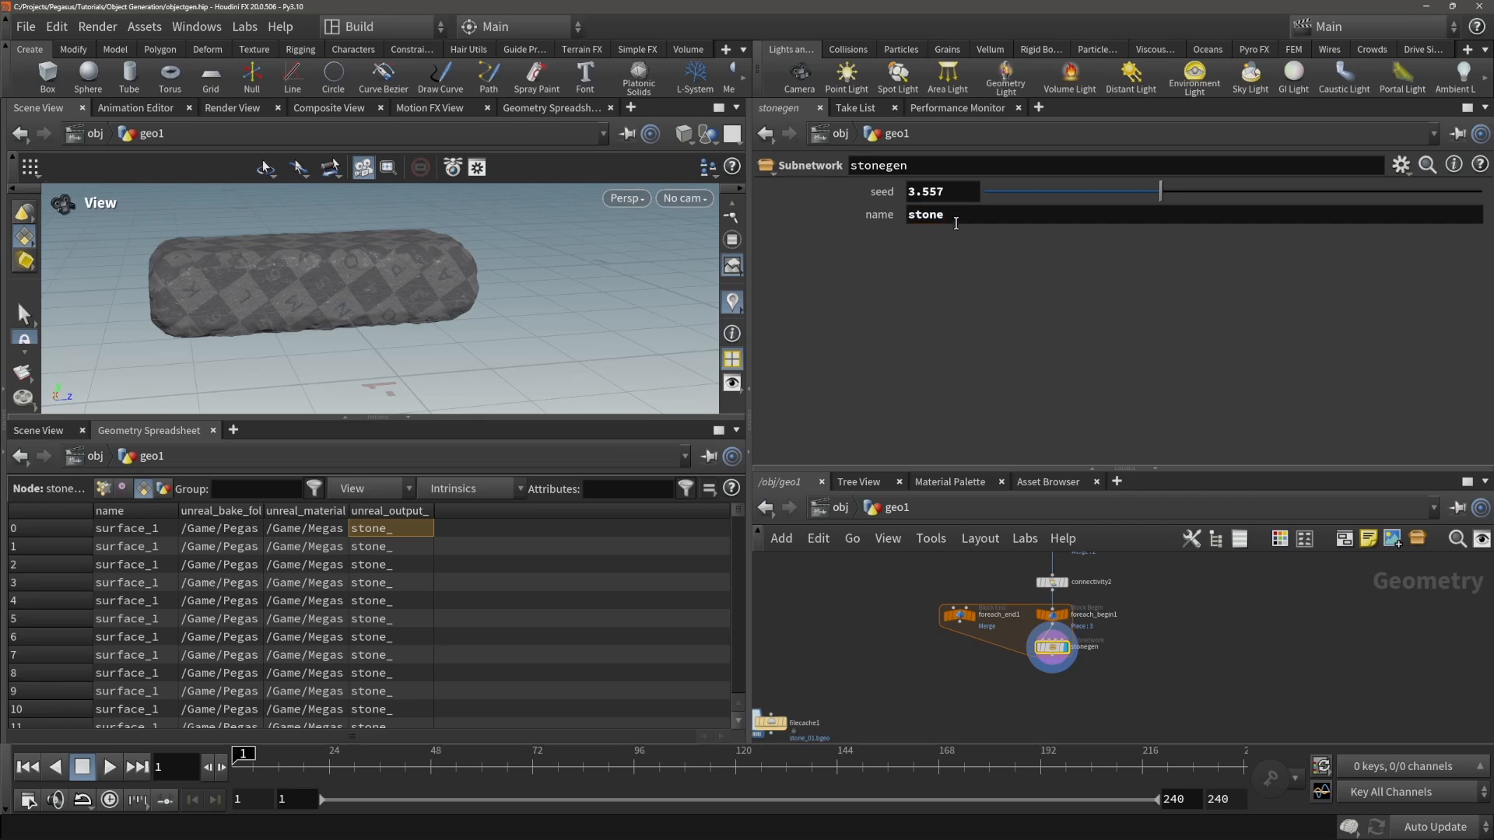
- Link the String value of attribcreate2 inside stonegen to the subnetwork's name parameter by relative reference, and widen the unreal_output_name spreadsheet column
right_click(957, 218)
left_click(1000, 371)
double_click(1050, 650)
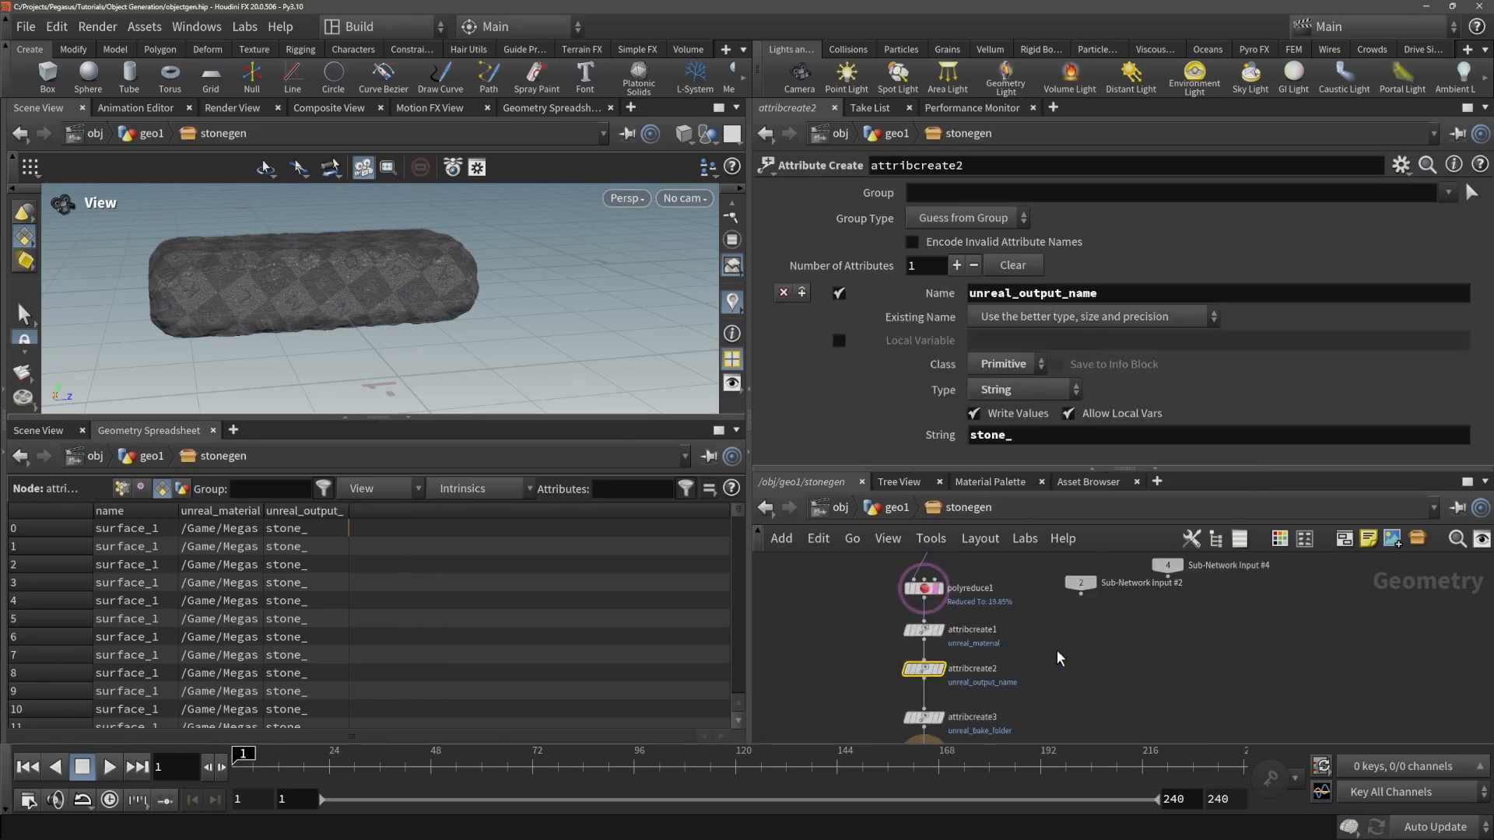
right_click(1012, 436)
left_click(1111, 612)
left_click(1048, 673)
middle_click_drag(1083, 678, 1121, 642)
middle_click_drag(878, 611, 931, 630)
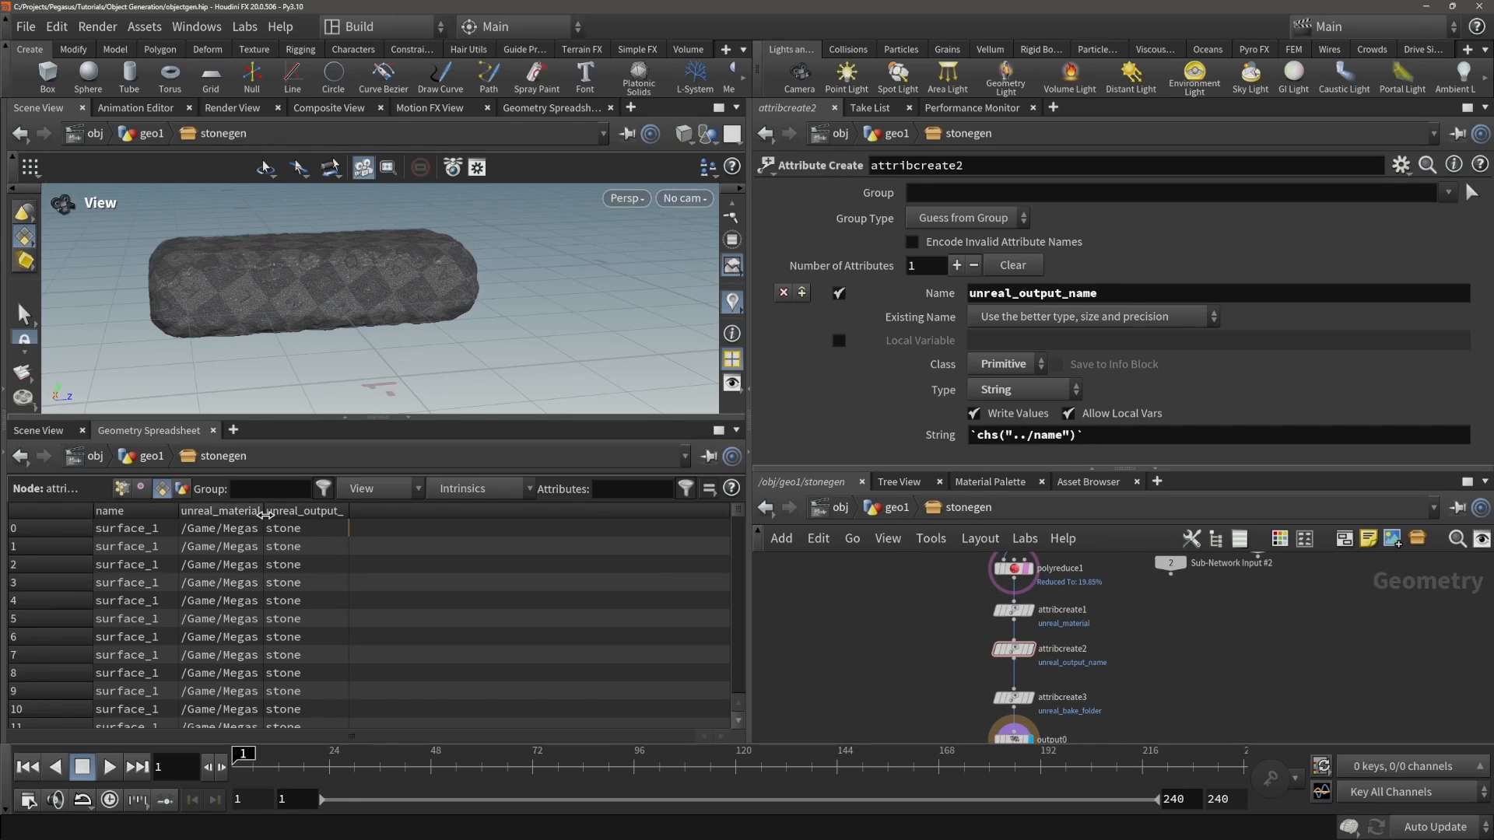
mouse_move(264, 513)
left_mouse_down()
mouse_move(477, 515)
mouse_move(253, 526)
left_mouse_up()
left_click_drag(348, 512, 384, 512)
- Extend attribcreate2's String value to `chs("../name")`_`prim(0,"../OUT_attribs", 0, "unreal_output_name", 0)`
left_click(1173, 442)
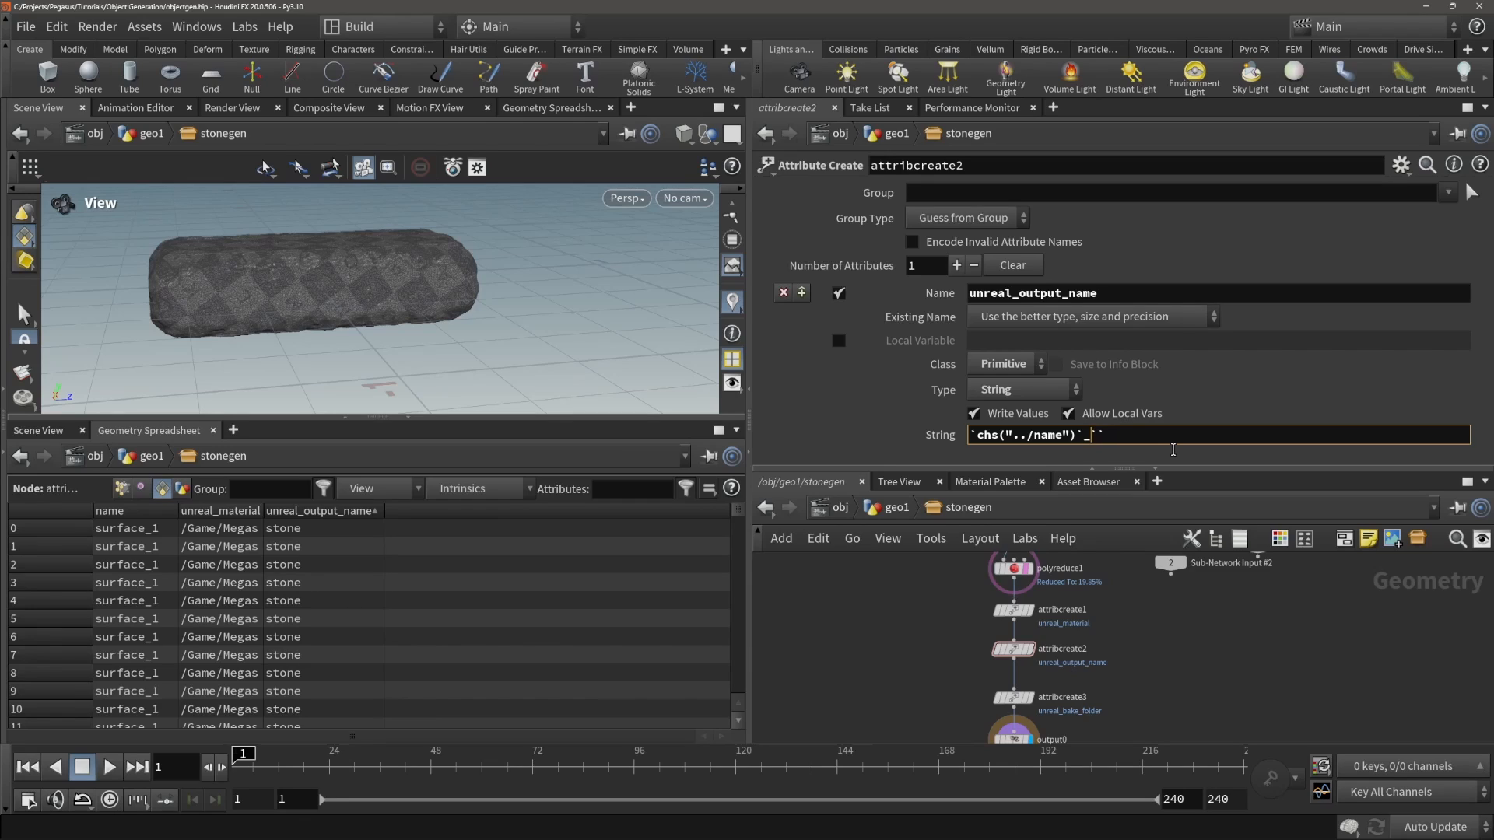
type("prim")
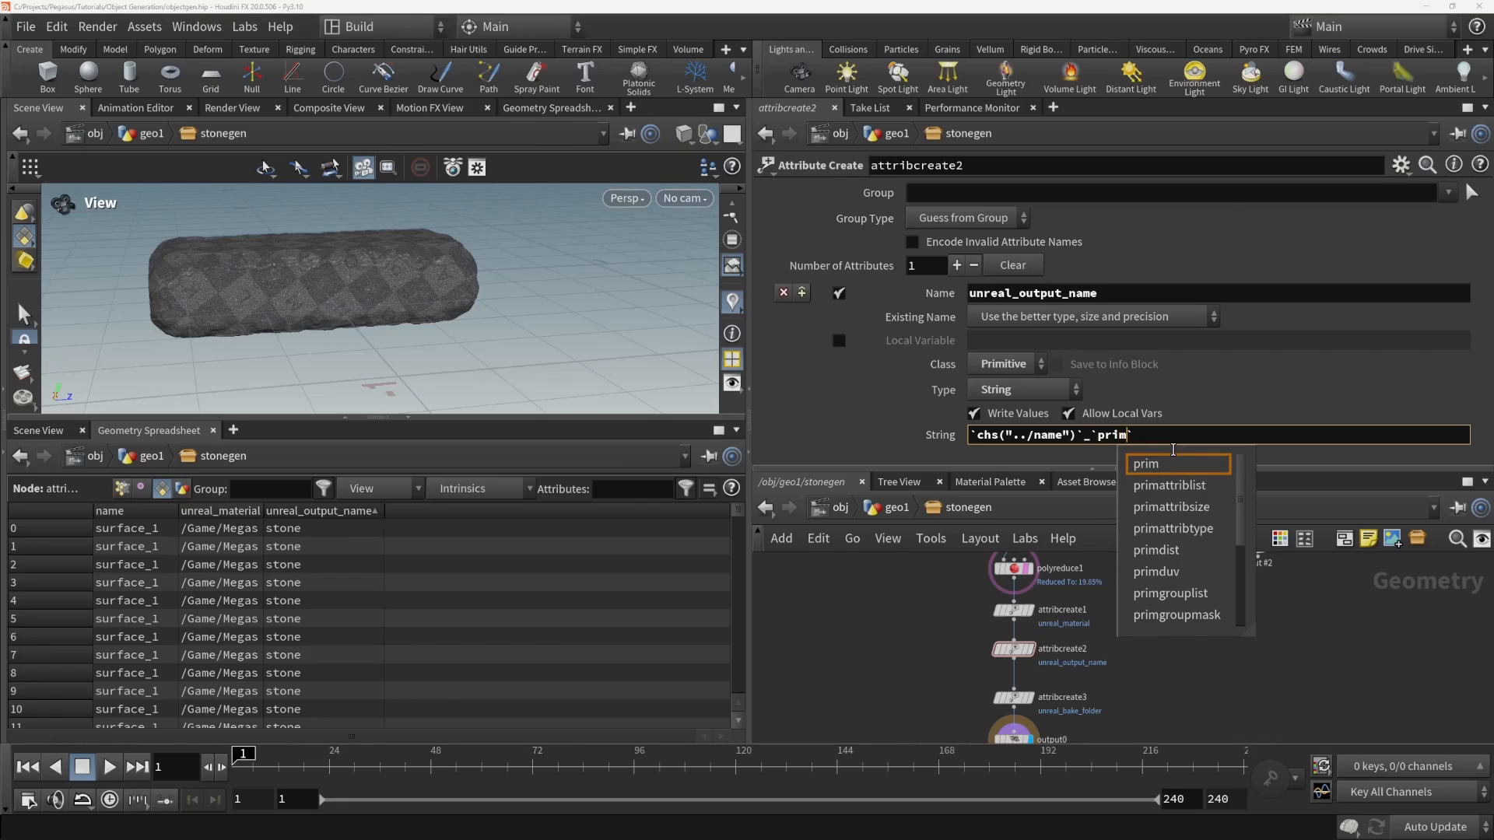
type("(0,")
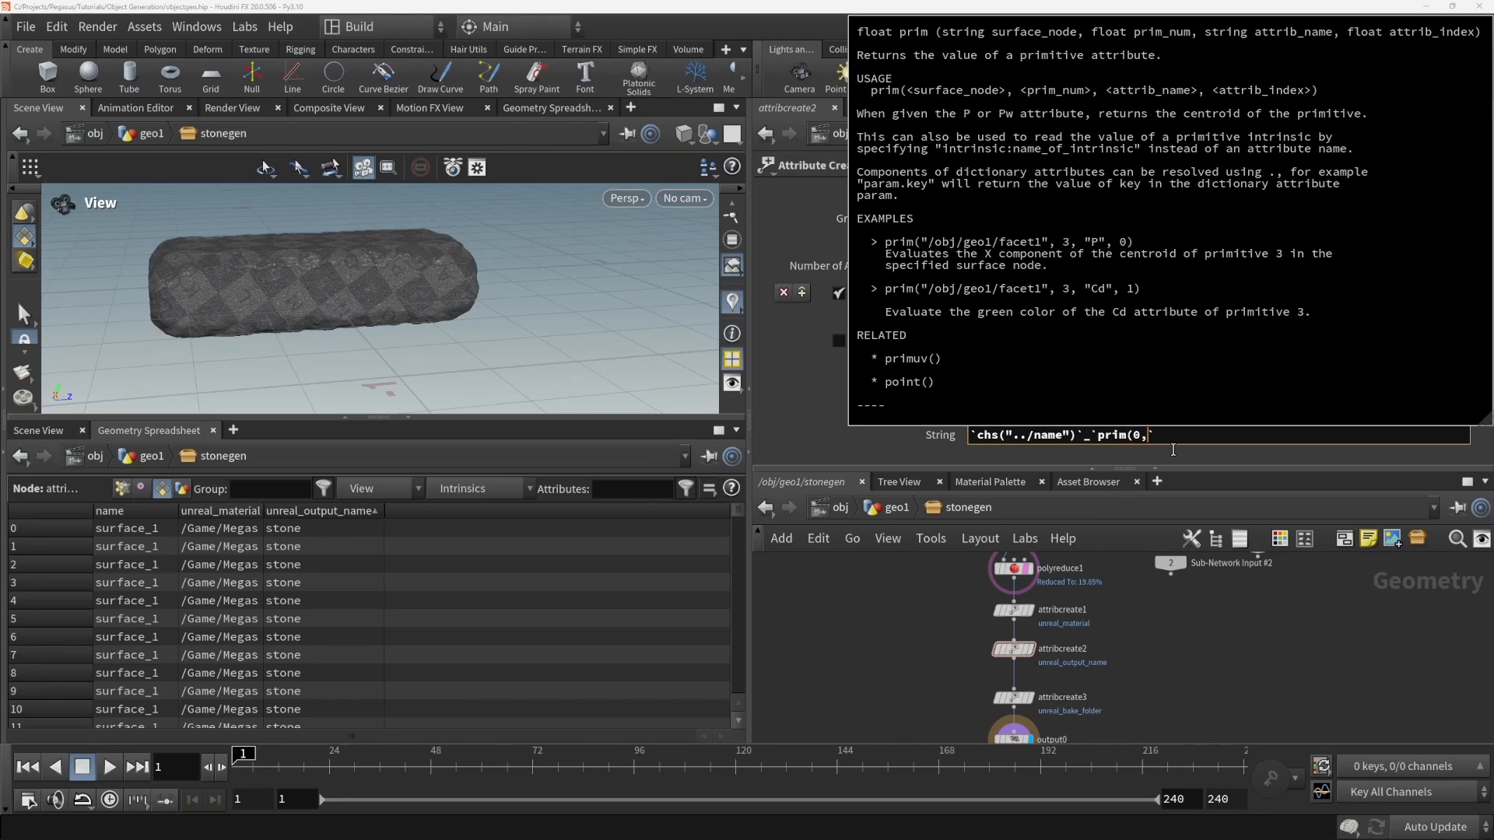
type("\"")
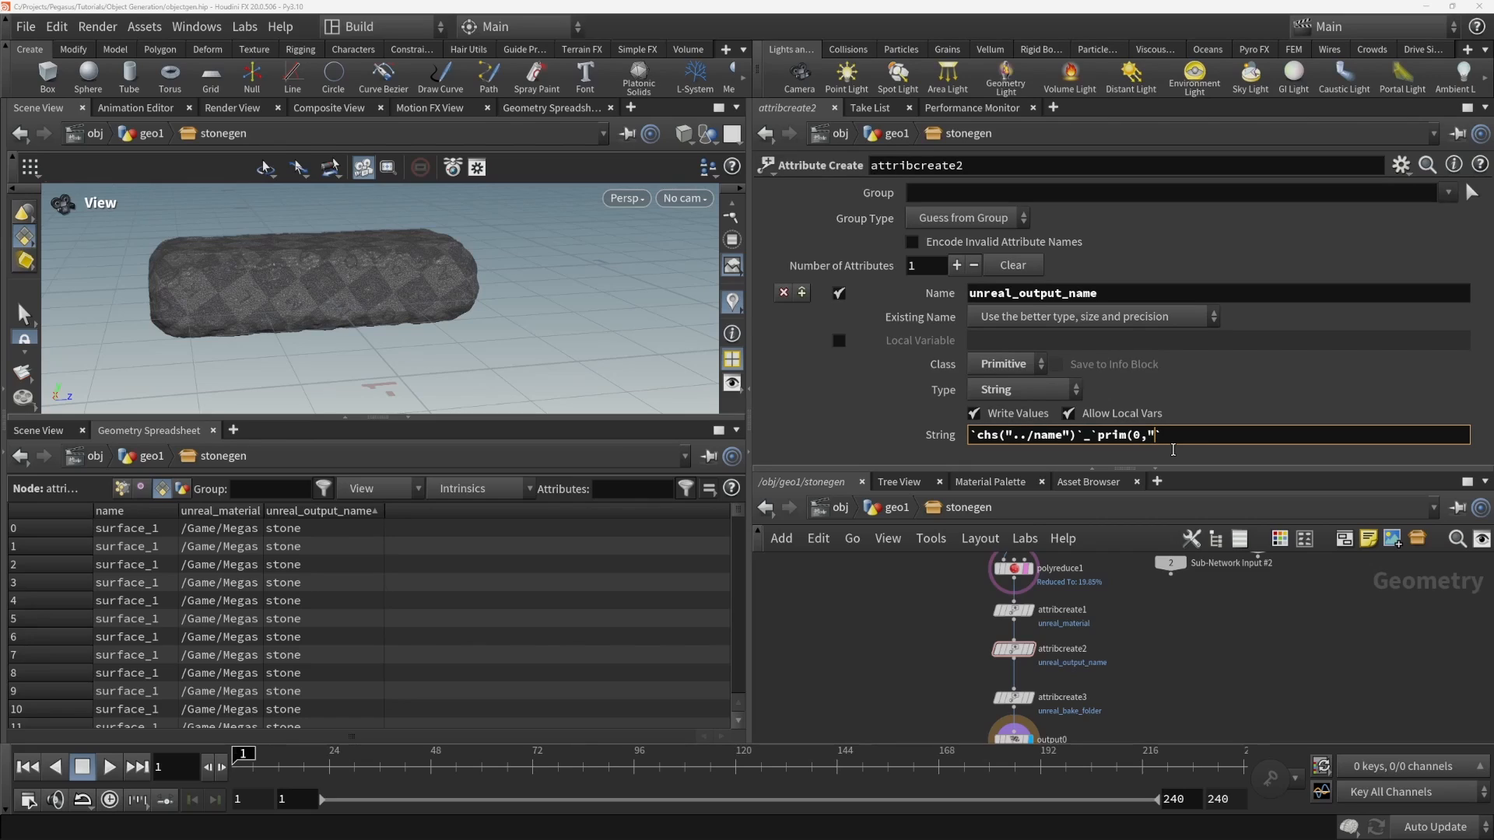
type("../")
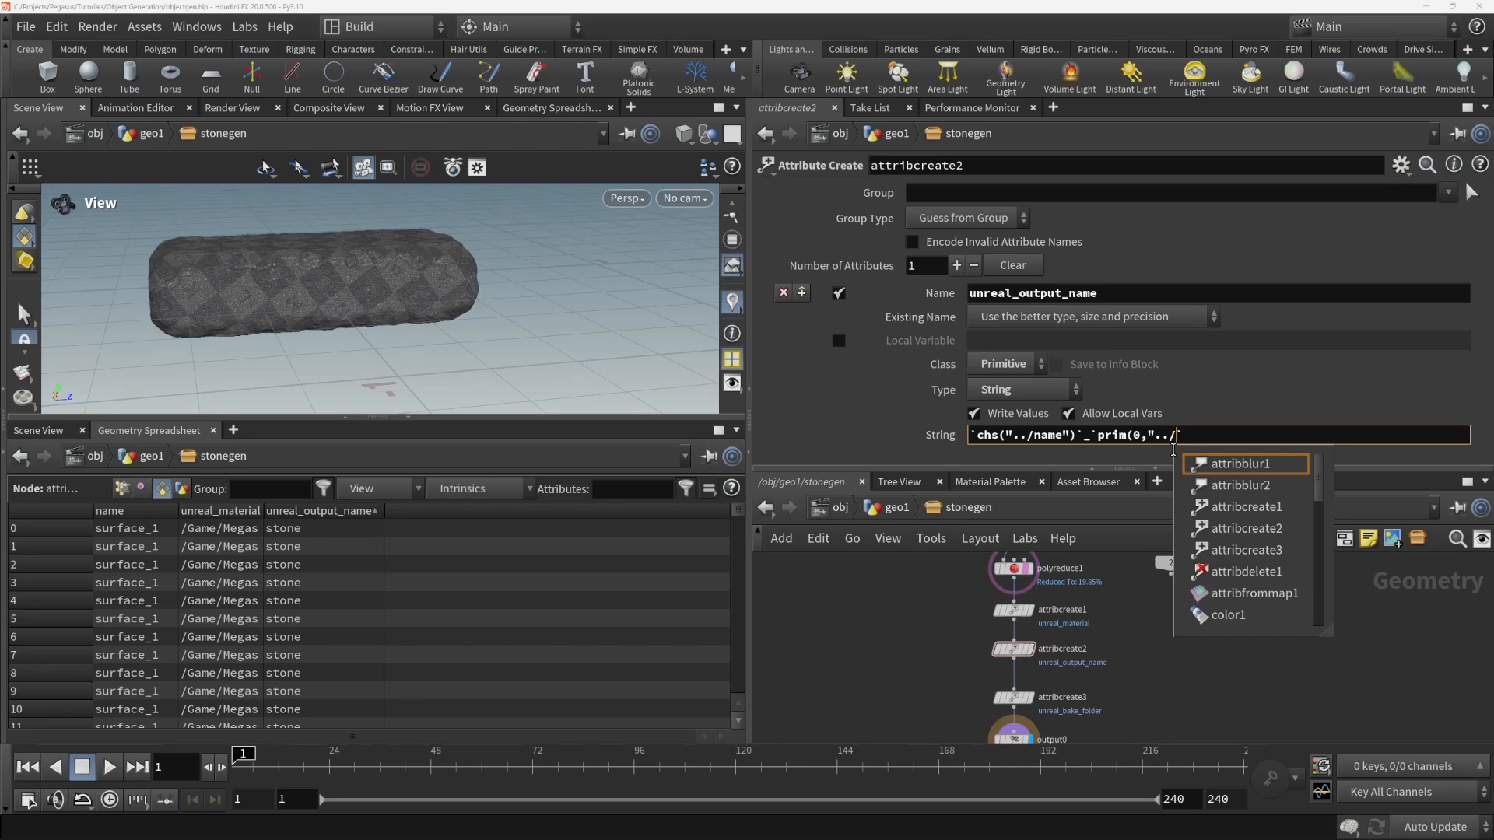
type("attrib")
key("BackSpace")
key("BackSpace")
key("BackSpace")
key("BackSpace")
key("BackSpace")
key("BackSpace")
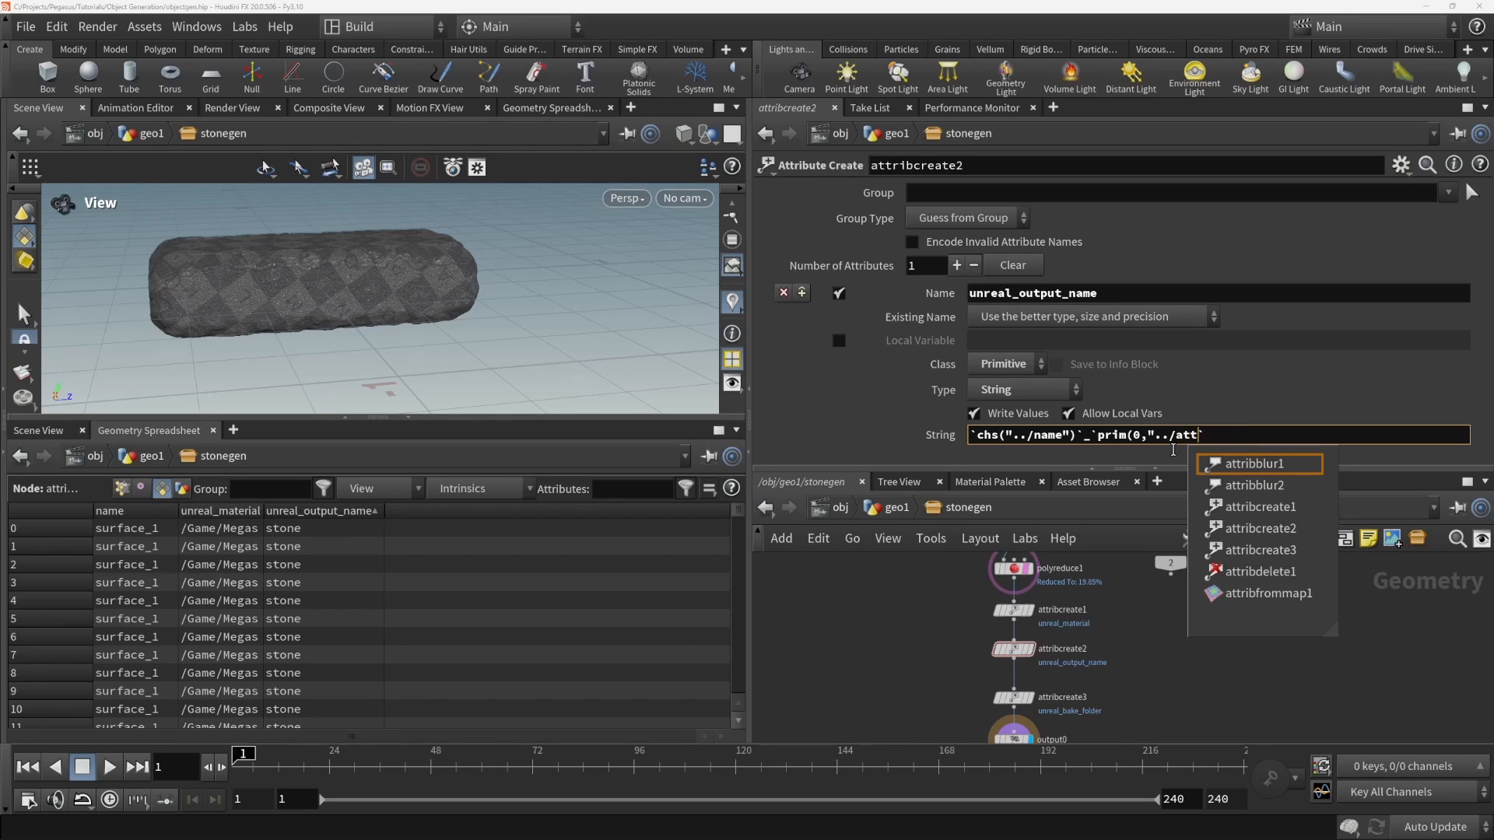
type("OUT_attribs\", 0, \"unreal_output_name\", 0")
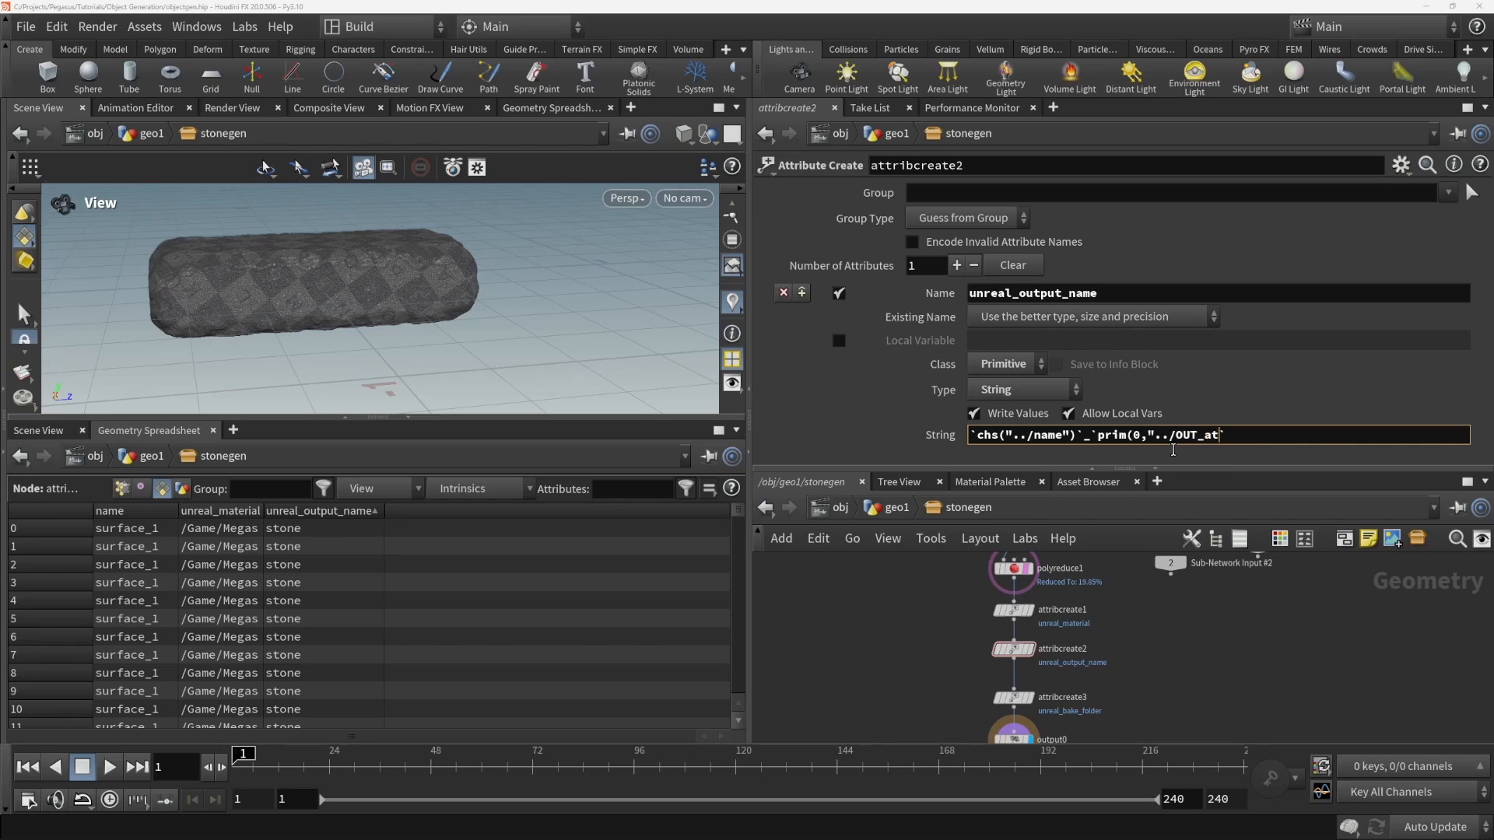
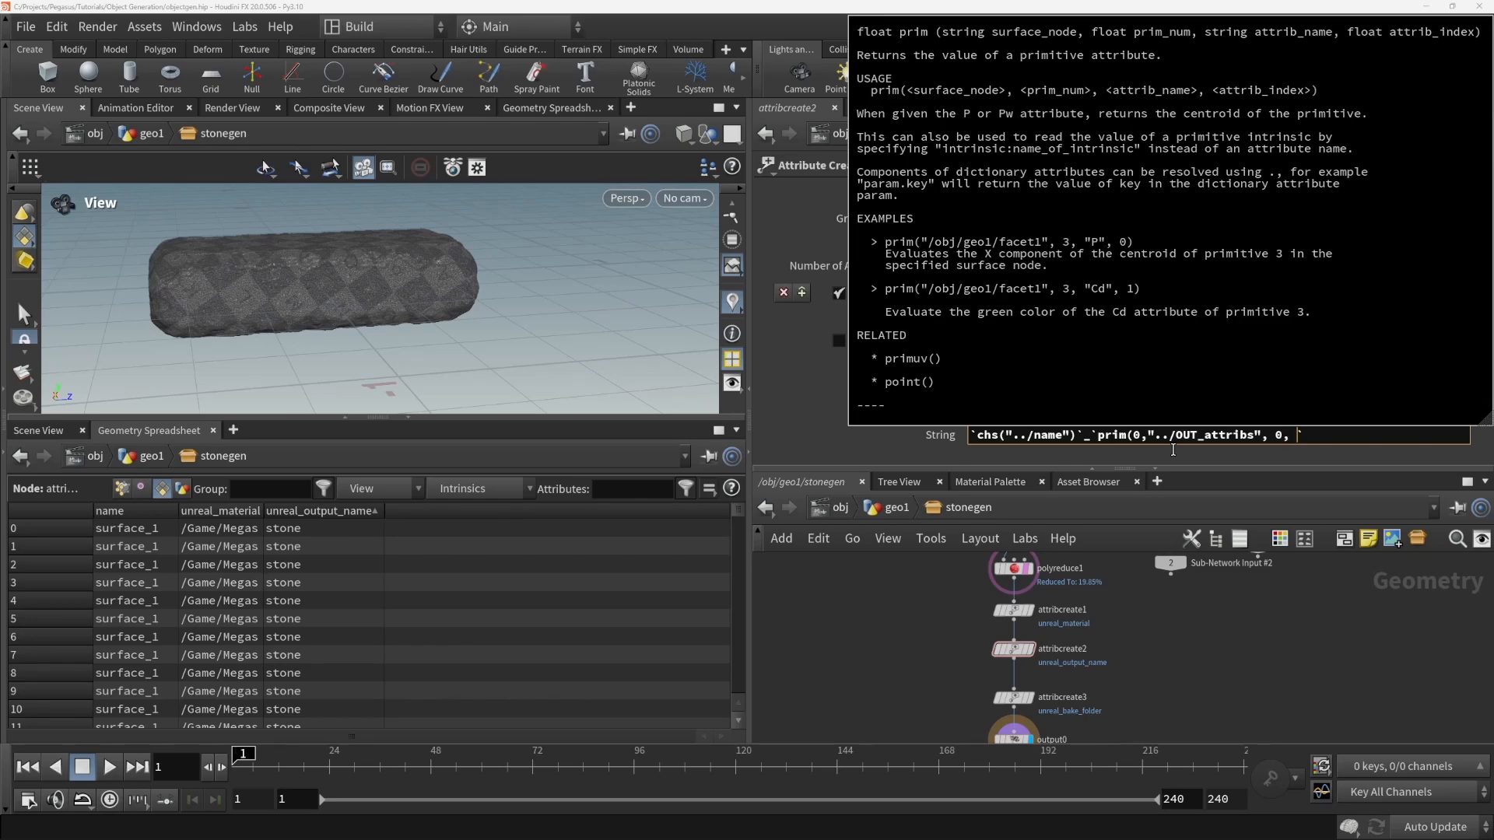
type("\"unreal_")
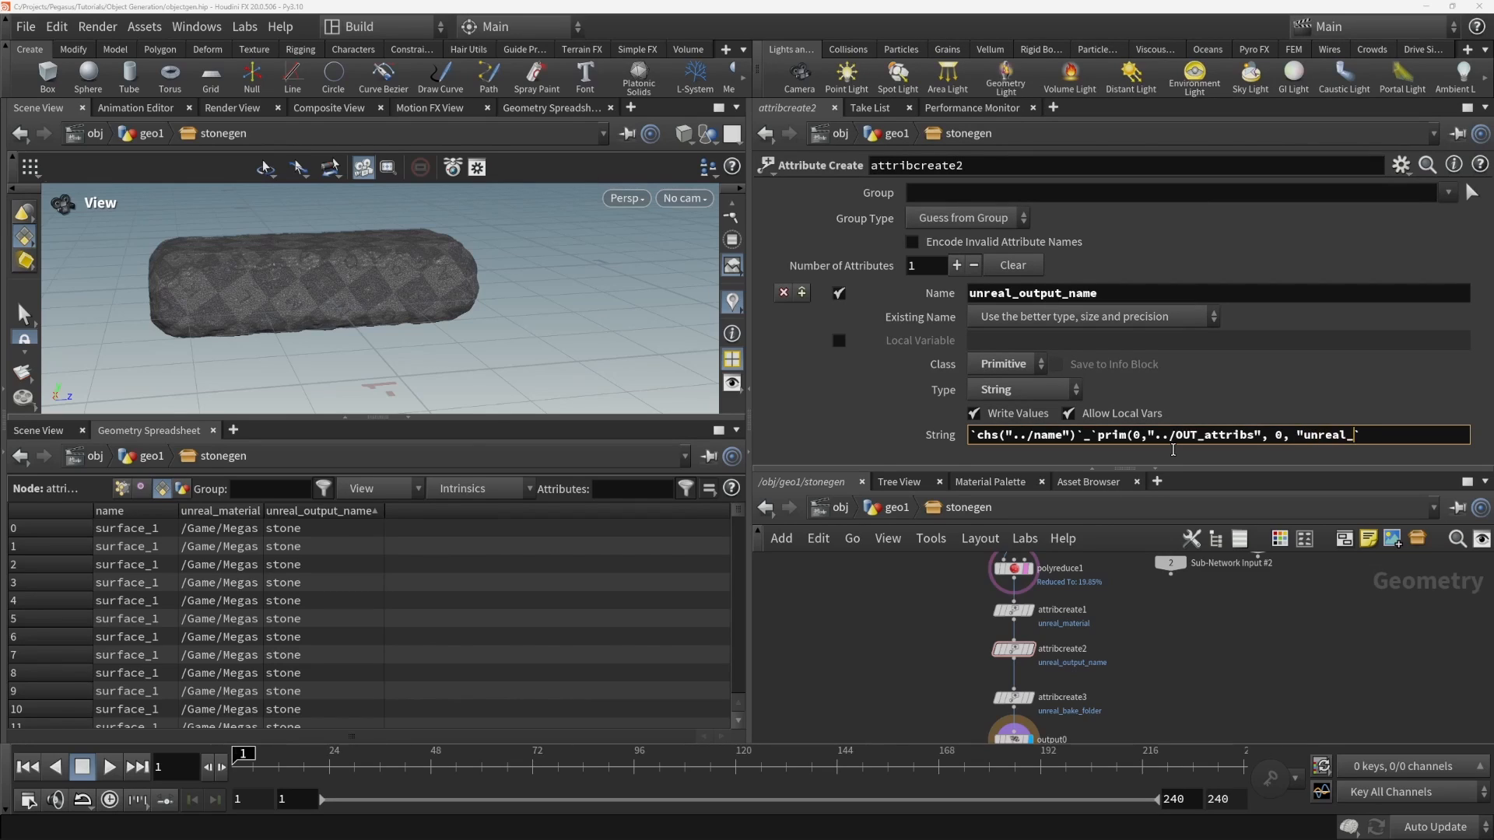
type("output_name\",")
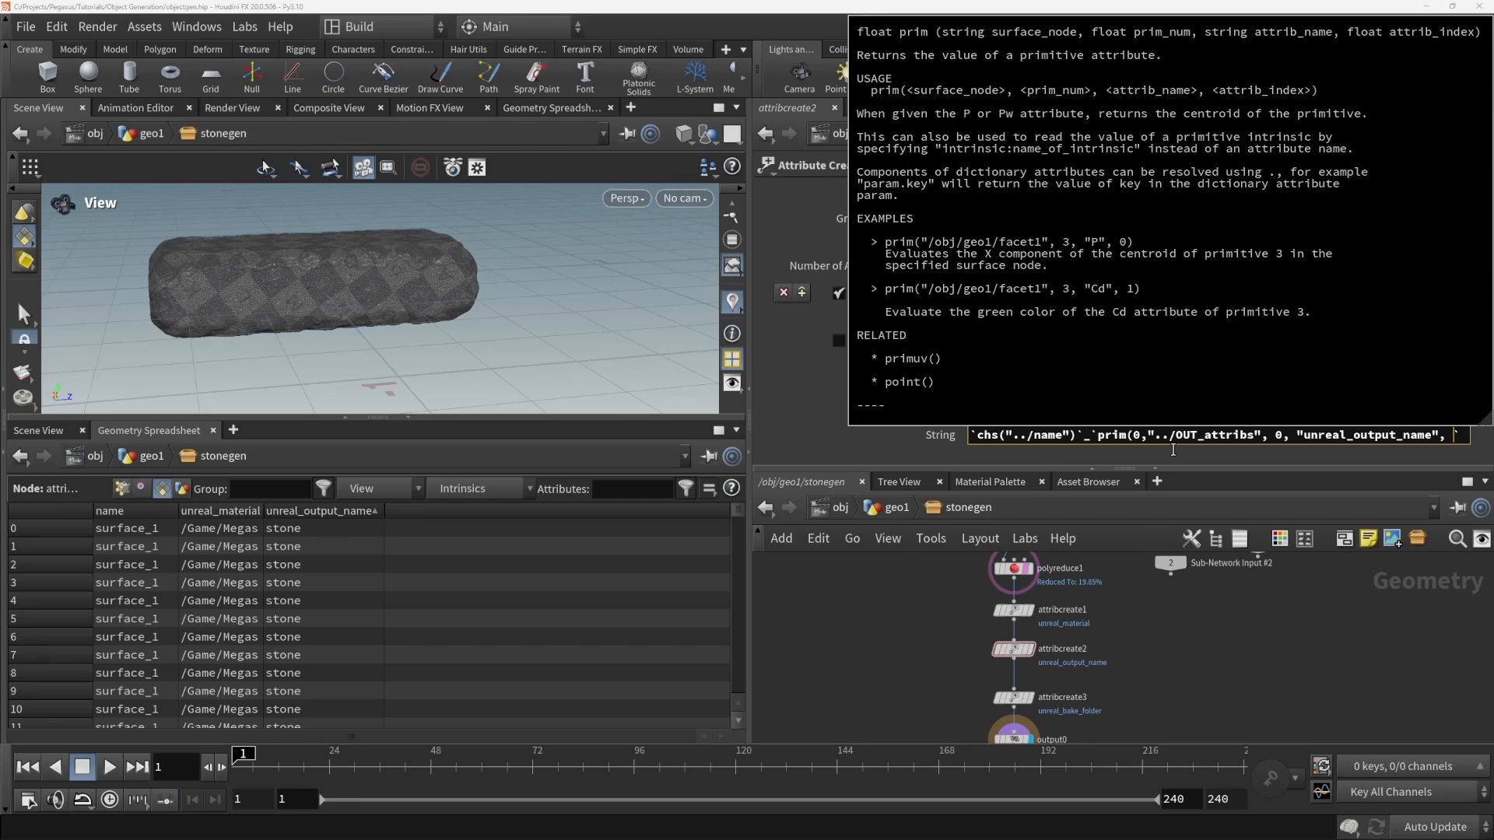
type(")")
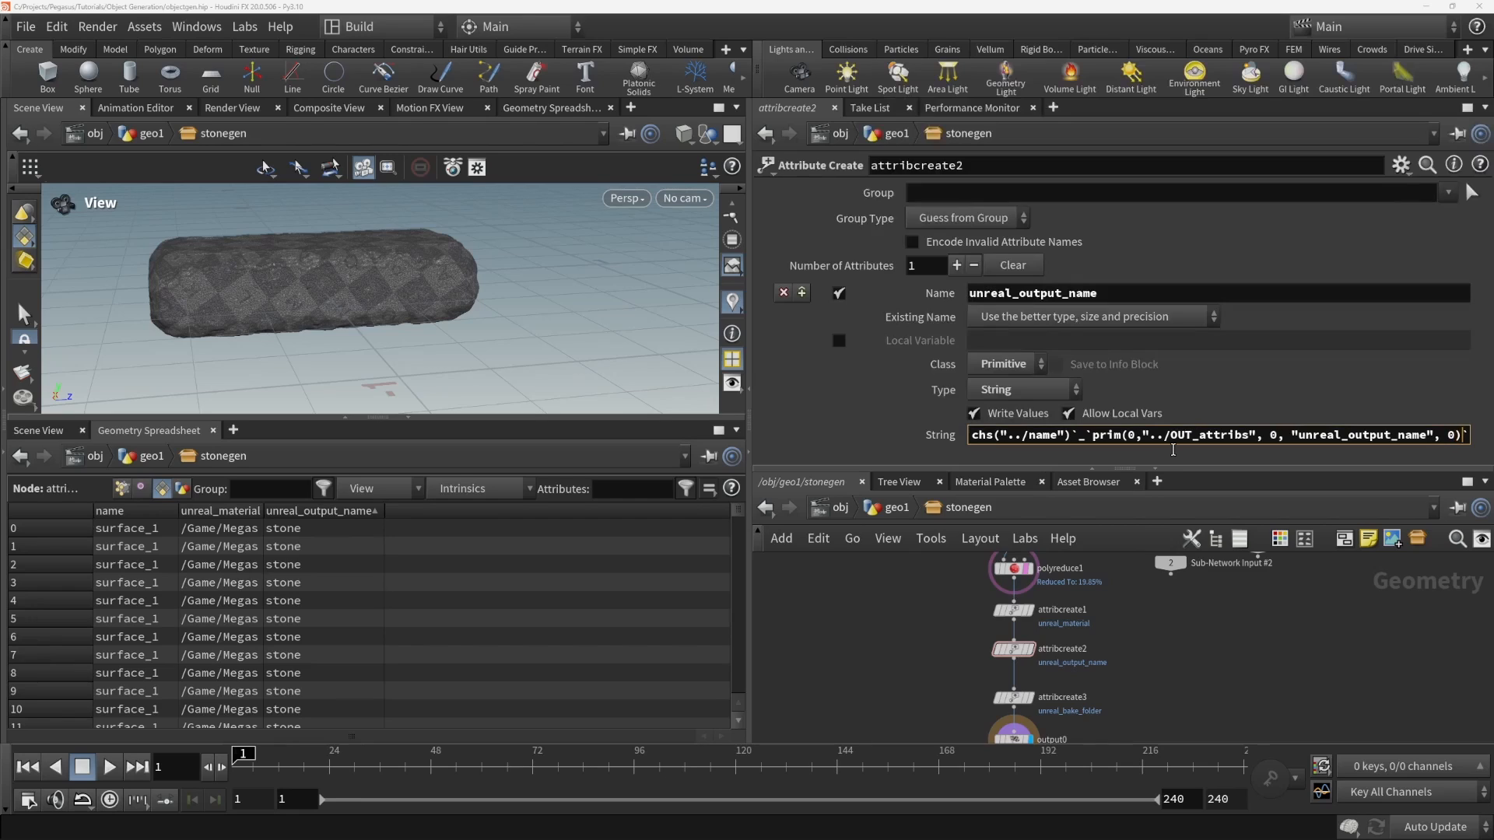
key("Return")
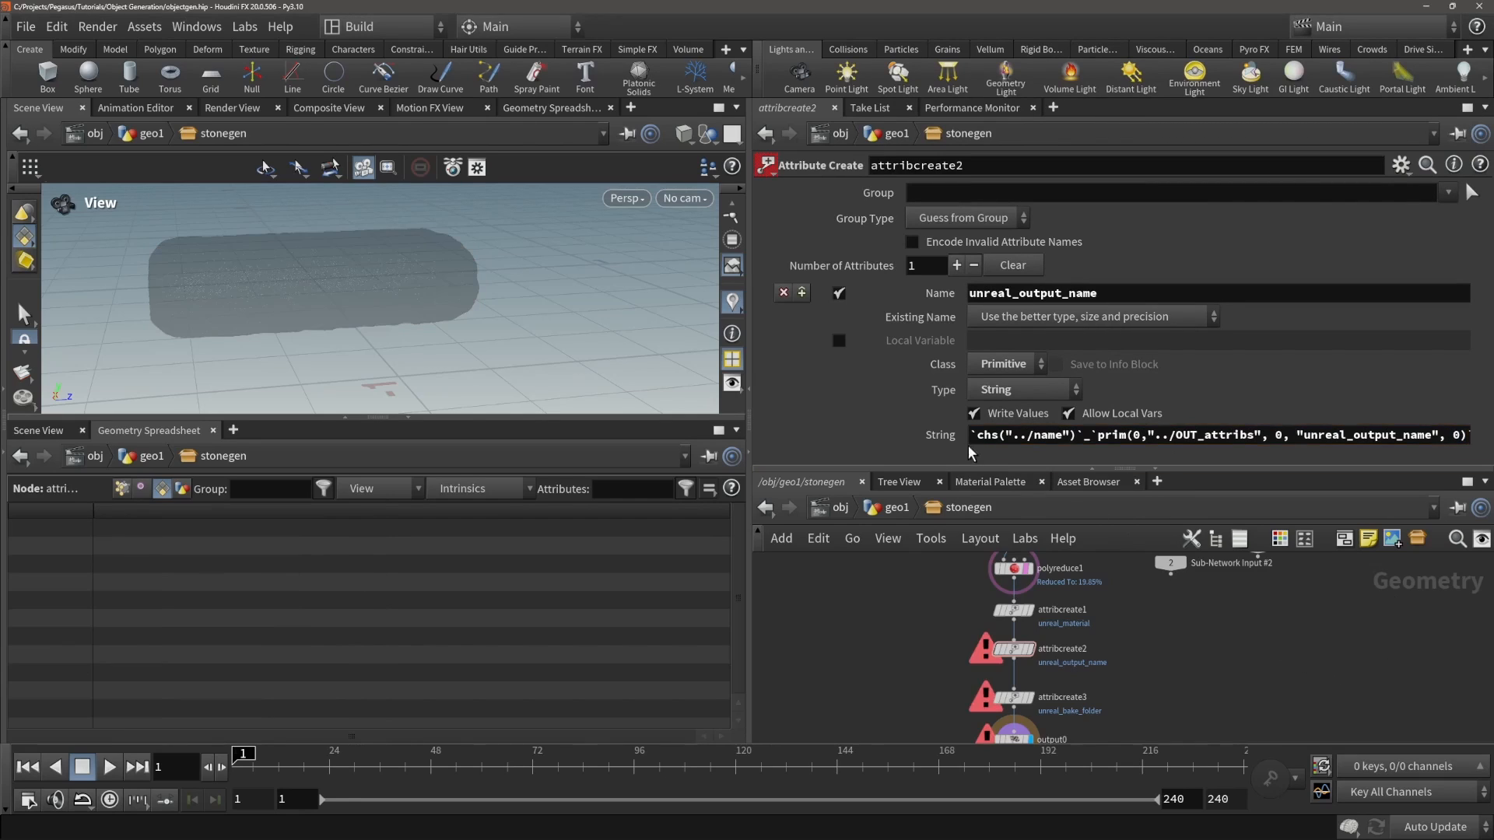
- Add a Null node beside the attribute create nodes and connect polyreduce1's output to its input
key("Tab")
type("null")
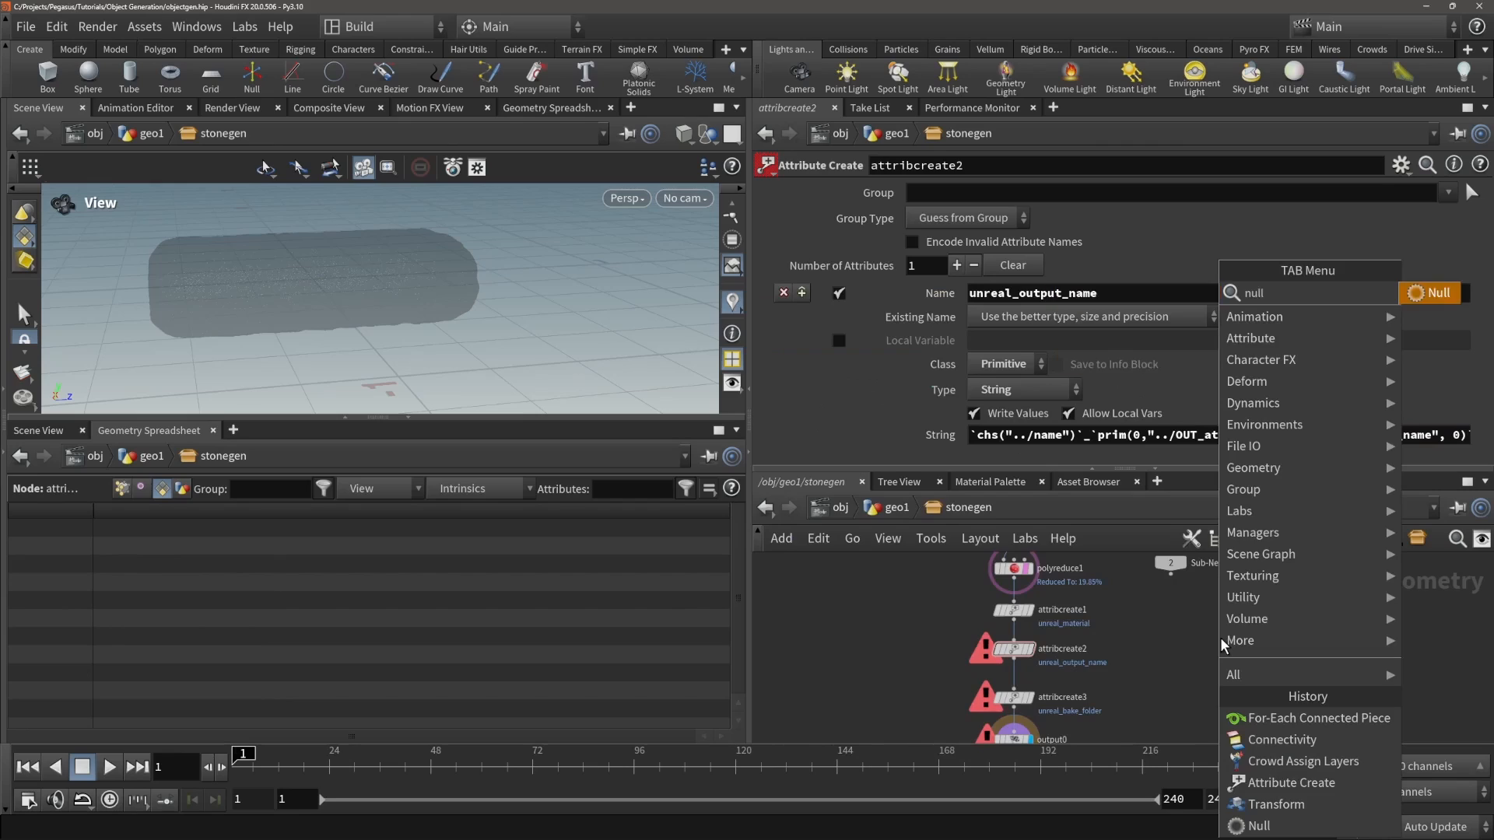
key("Return")
left_click(1230, 647)
middle_click_drag(1071, 596, 1084, 623)
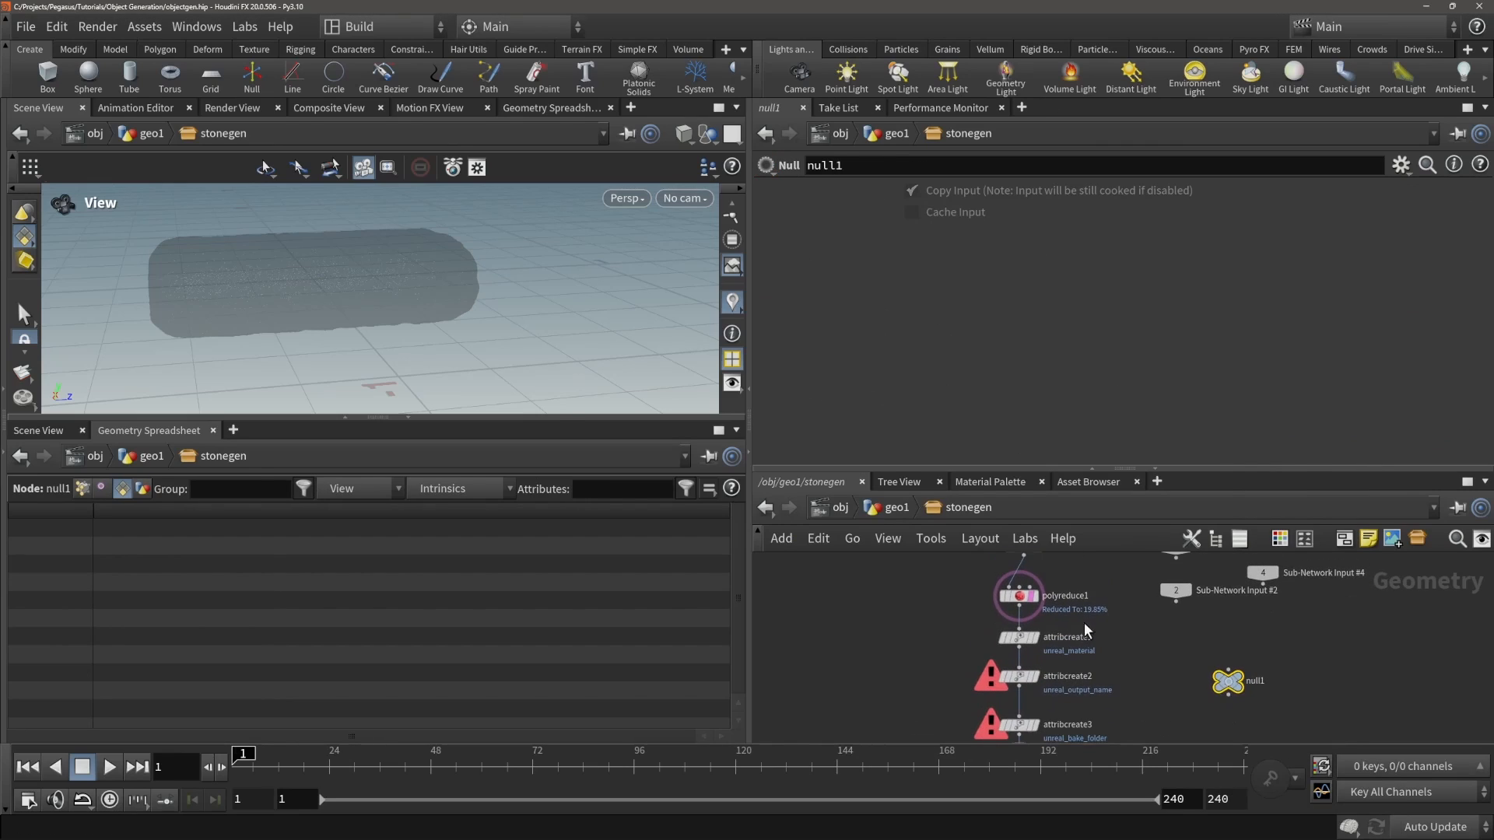
left_click(1019, 616)
left_click(1229, 663)
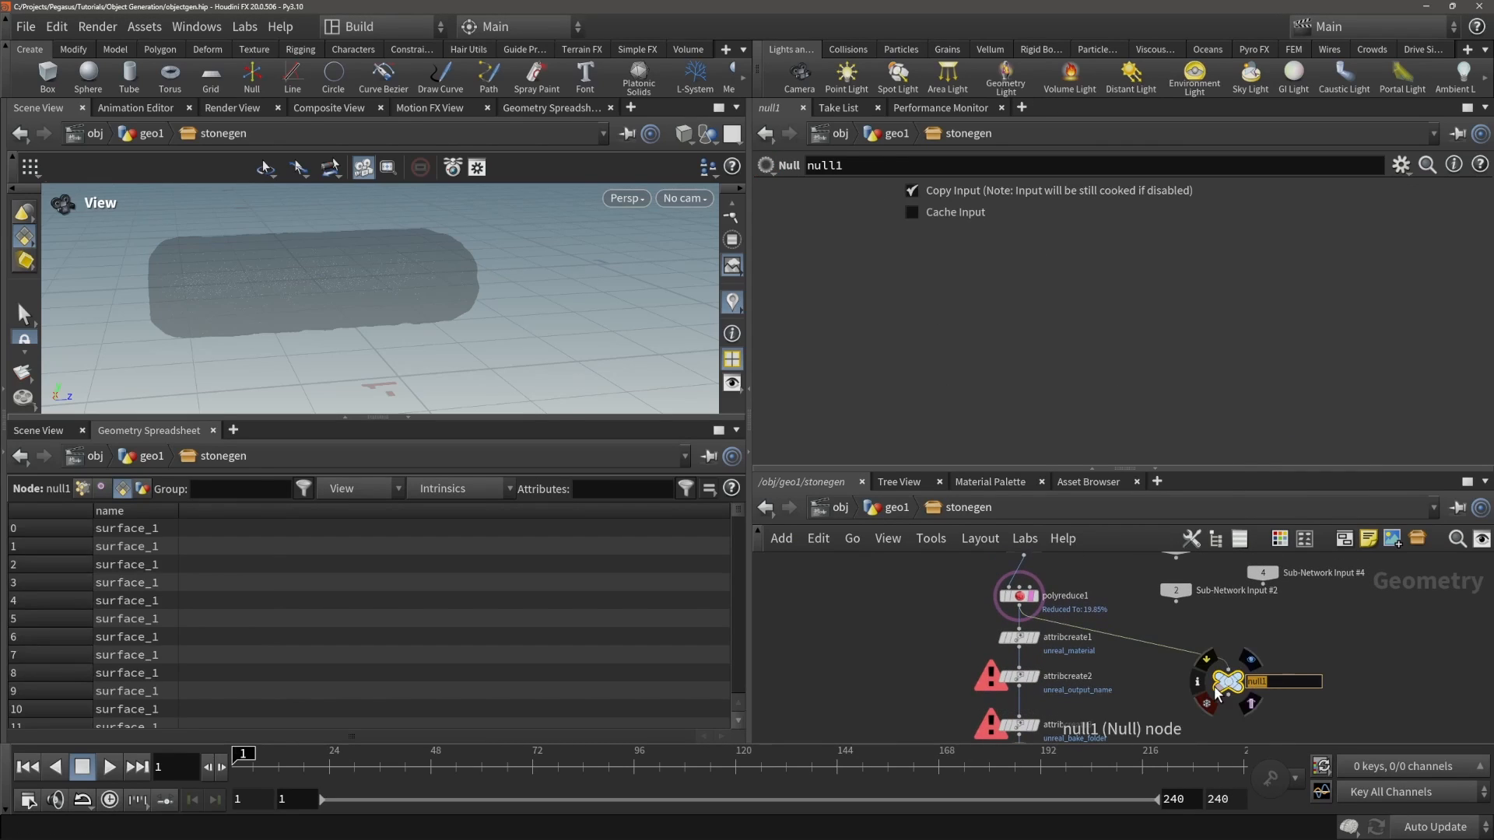
- Rename the new null connected to polyreduce1 as OUT_attribs and select attribcreate2
type("OUT_attribs")
key("Return")
left_click(1018, 676)
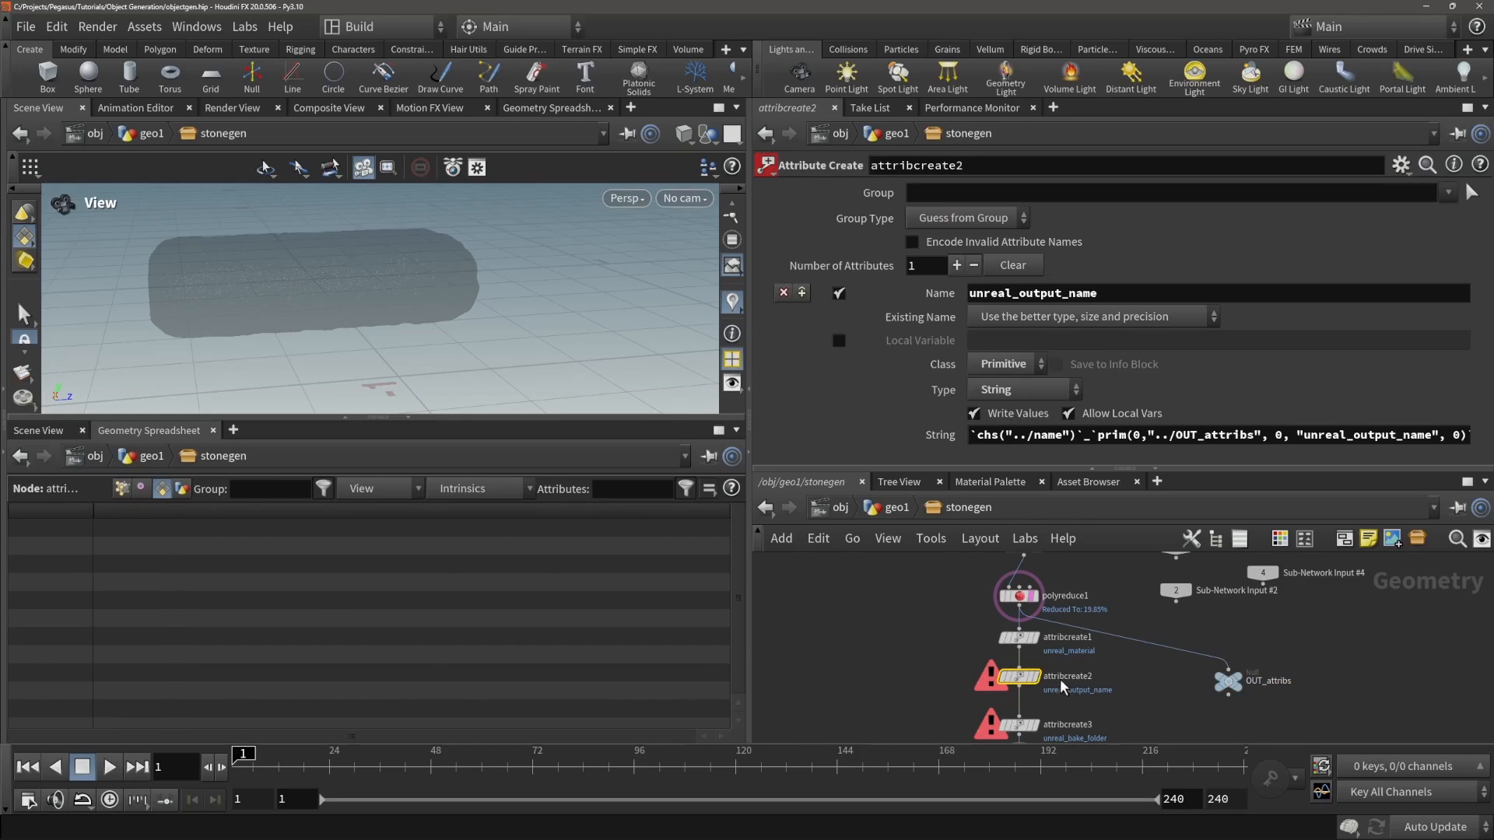
- Re-enter OUT_attribs as the node path in attribcreate2's prim() expression, without a trailing slash
left_click(1241, 434)
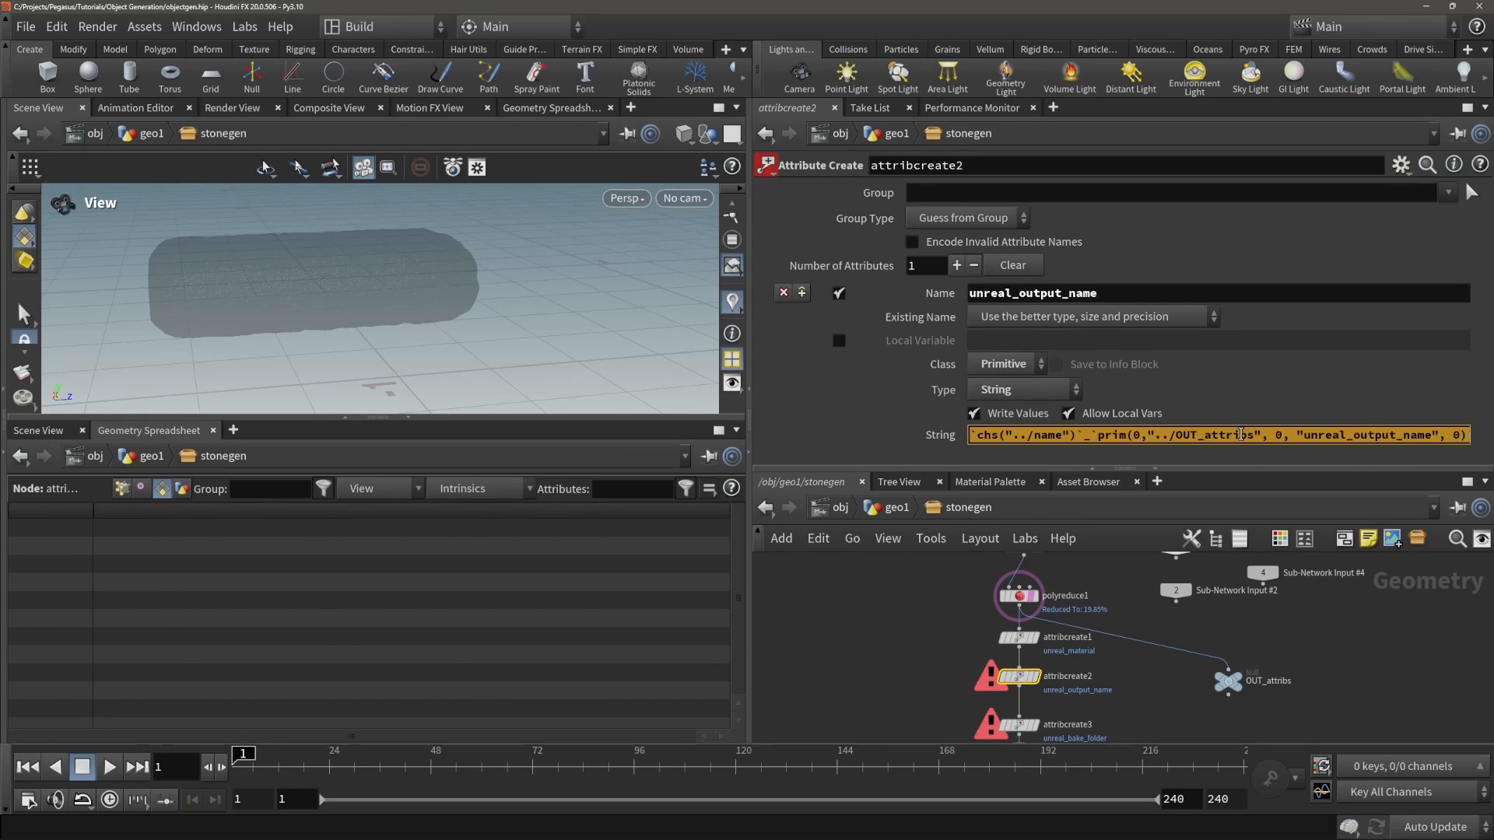
left_click(1235, 440)
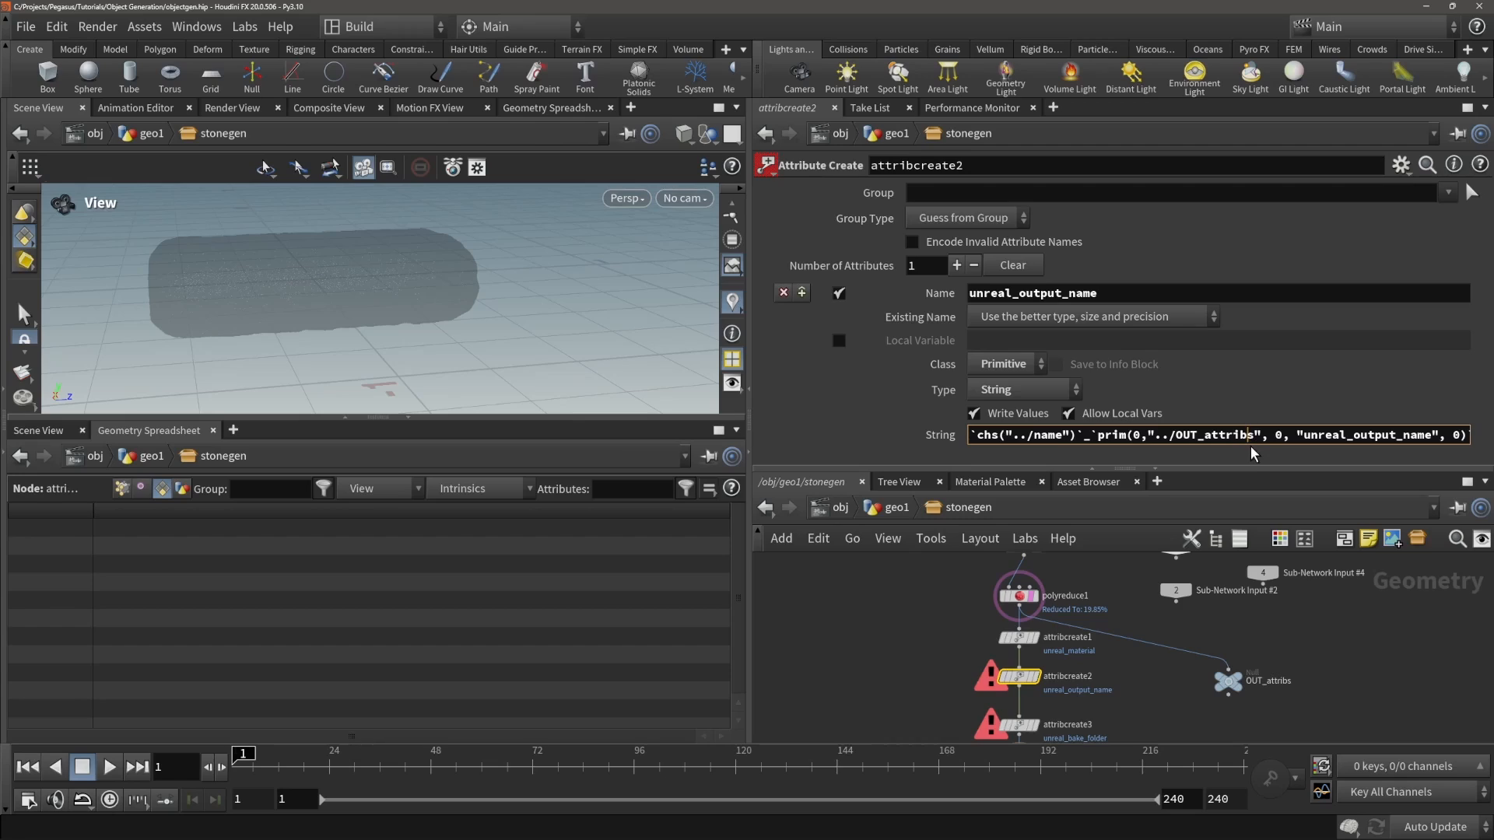
key("BackSpace")
type("b")
key("BackSpace")
key("BackSpace")
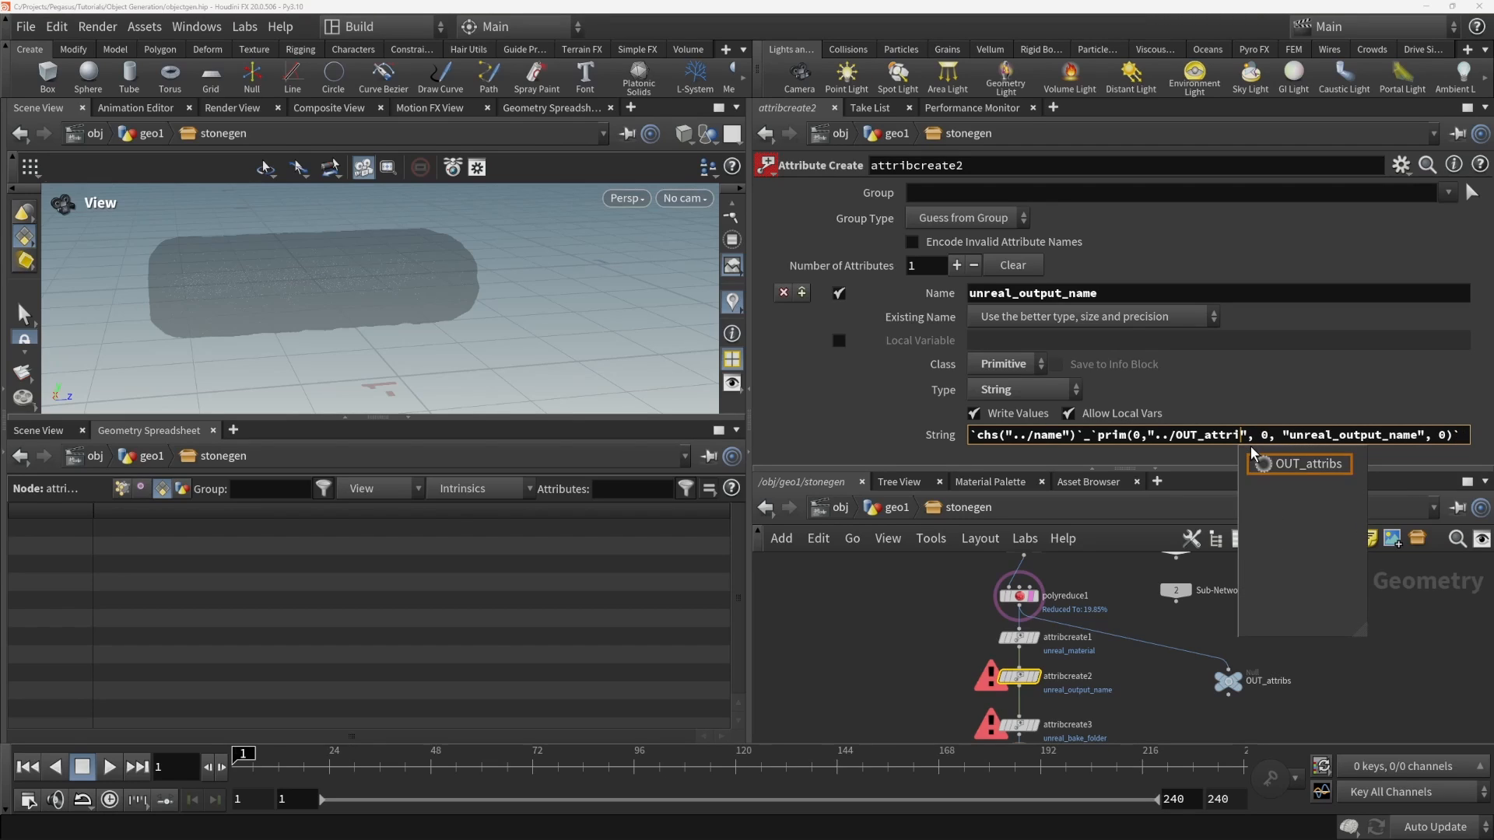
left_click(1291, 465)
left_click(1255, 437)
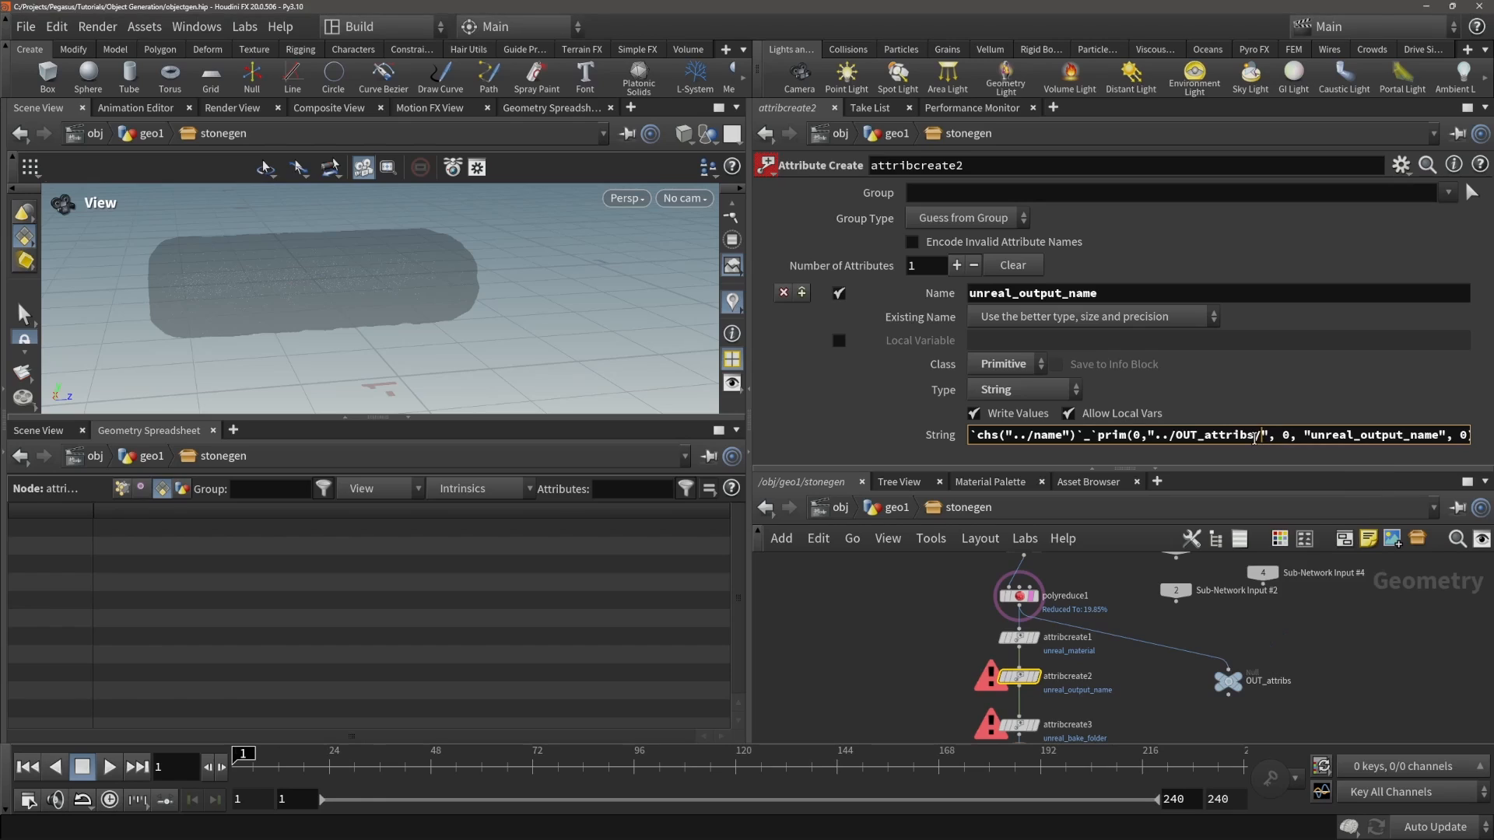
key("BackSpace")
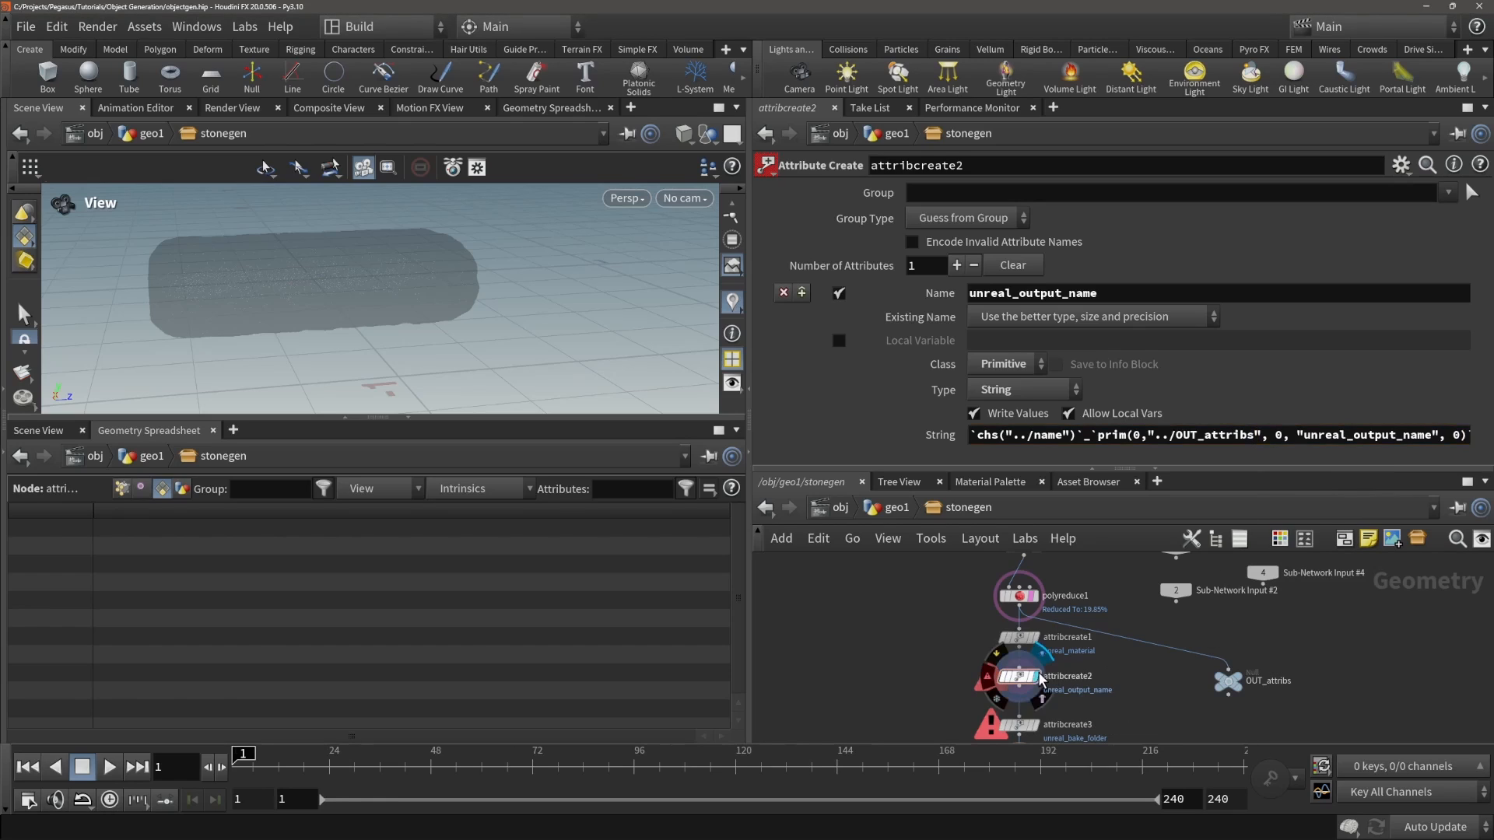
- Remove the leading 0 argument so attribcreate2's String reads `chs("../name")`_`prim("../OUT_attribs", 0, "unreal_output_name", 0)`, widening the parameter area
middle_click_drag(895, 662, 891, 601)
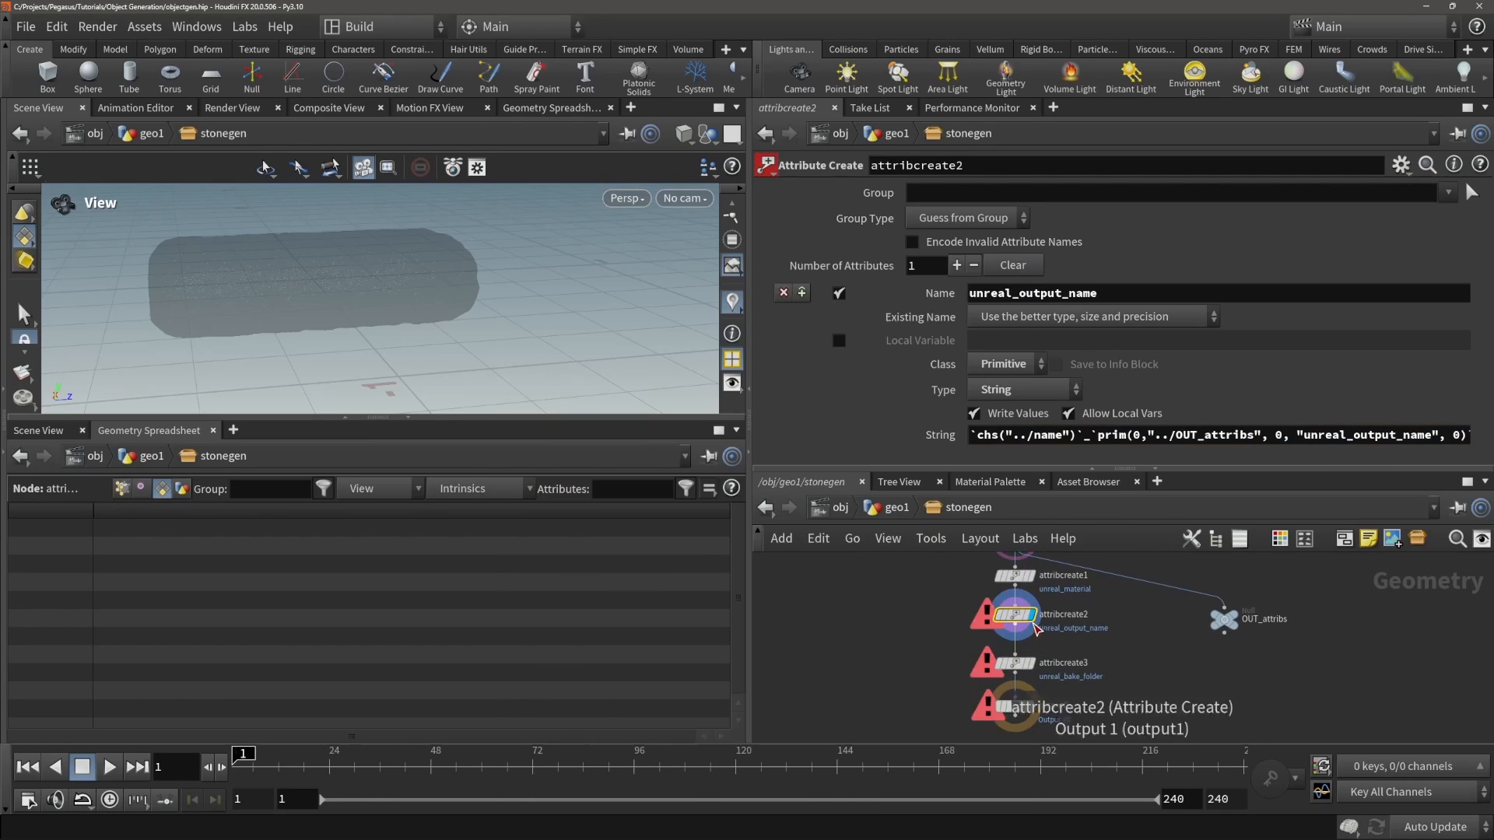
middle_click_drag(1016, 613, 1016, 653)
middle_click(1016, 656)
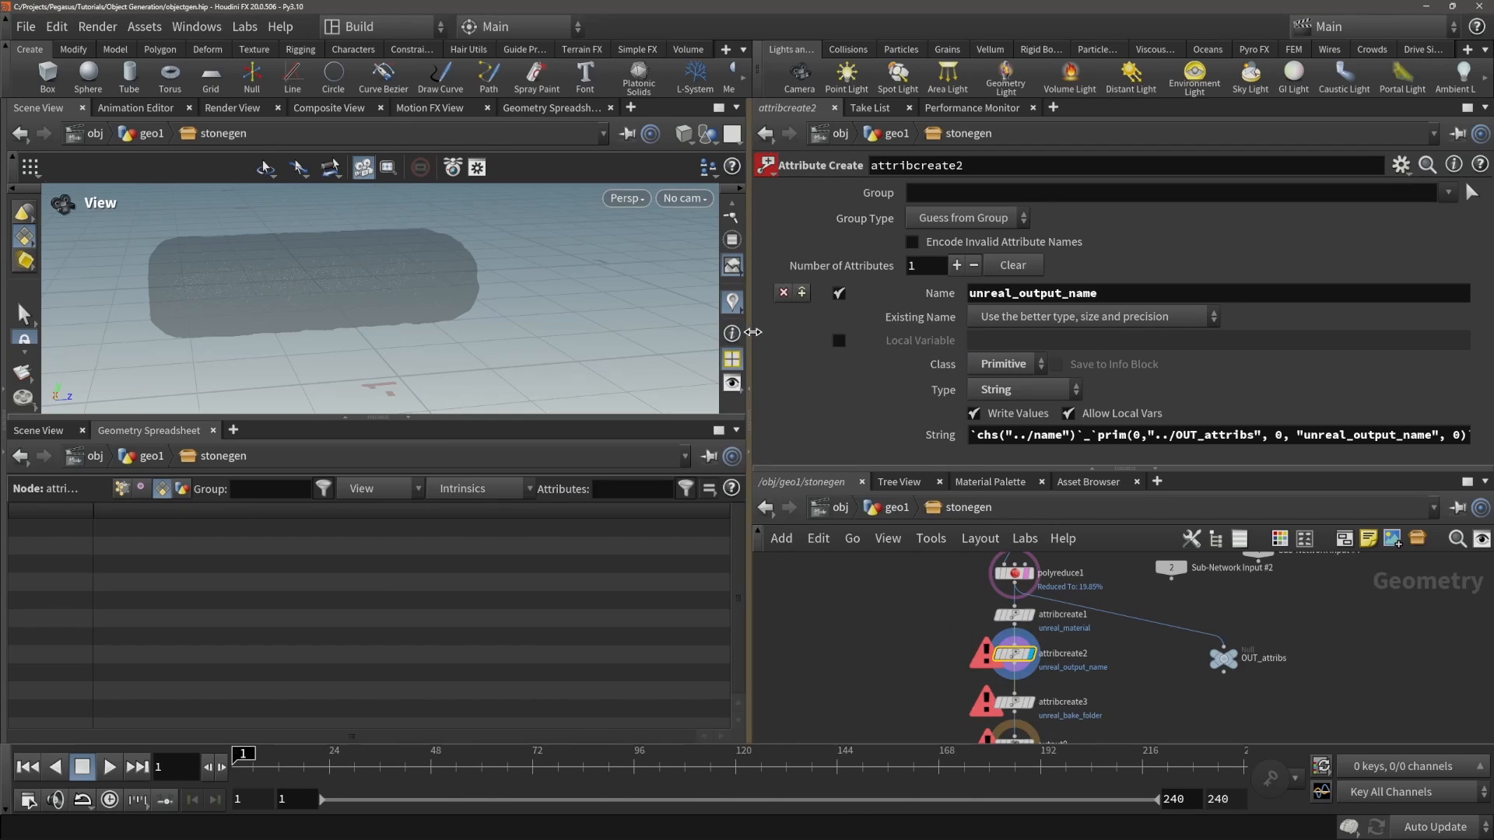
left_click_drag(745, 342, 382, 351)
left_click(751, 434)
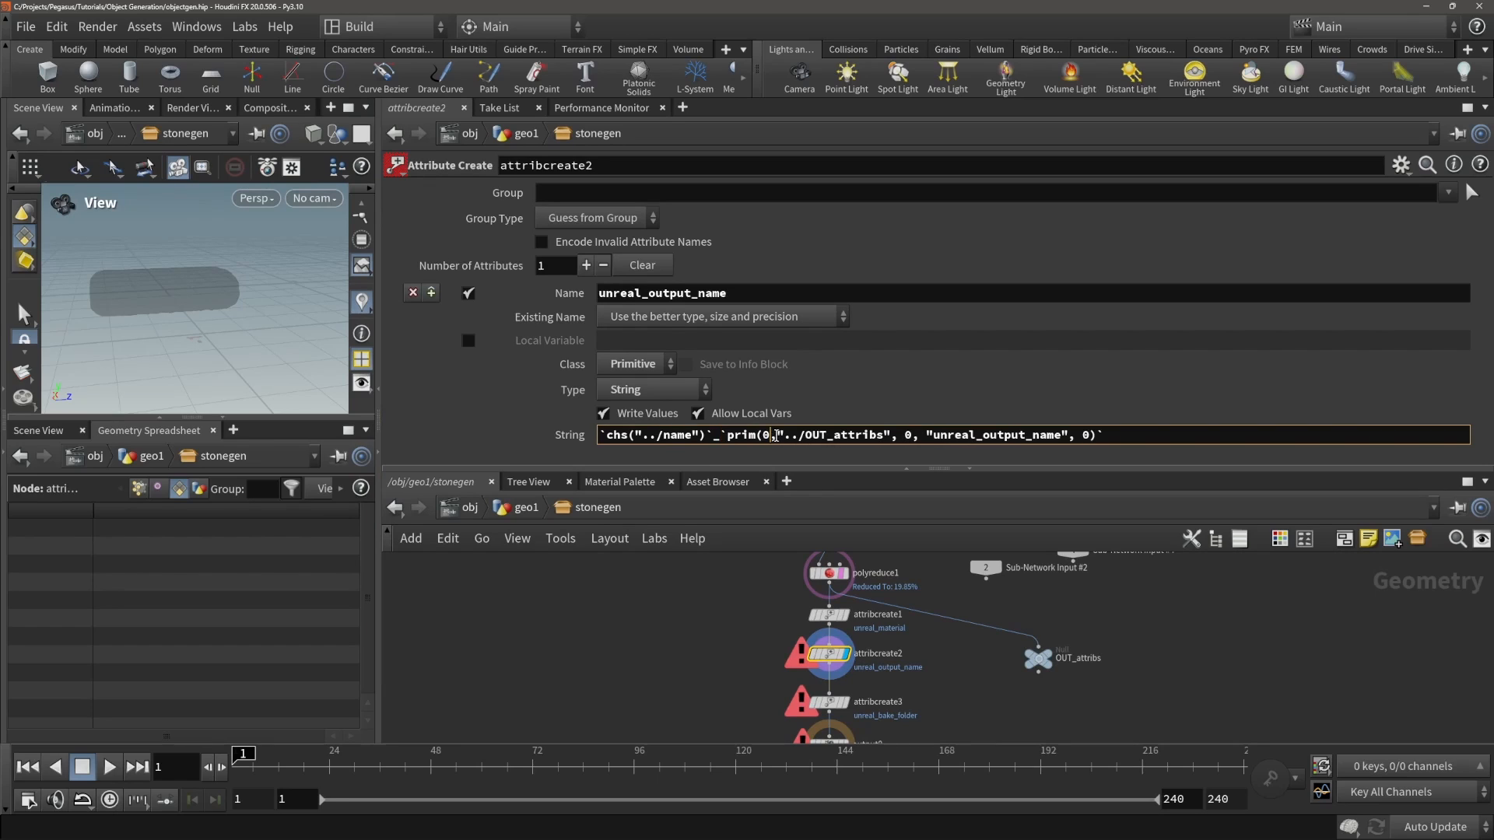
key("BackSpace")
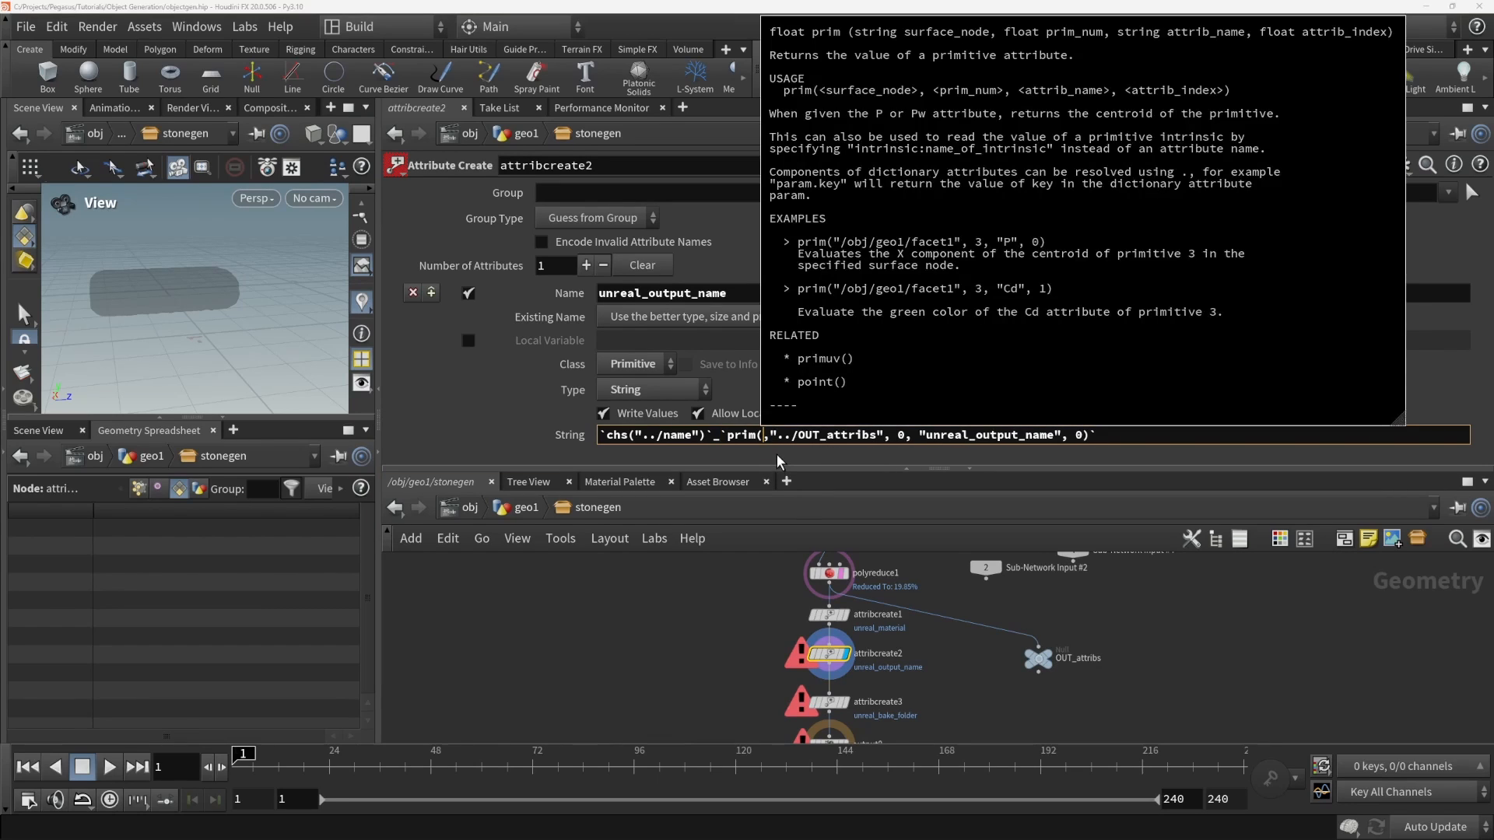
key("Return")
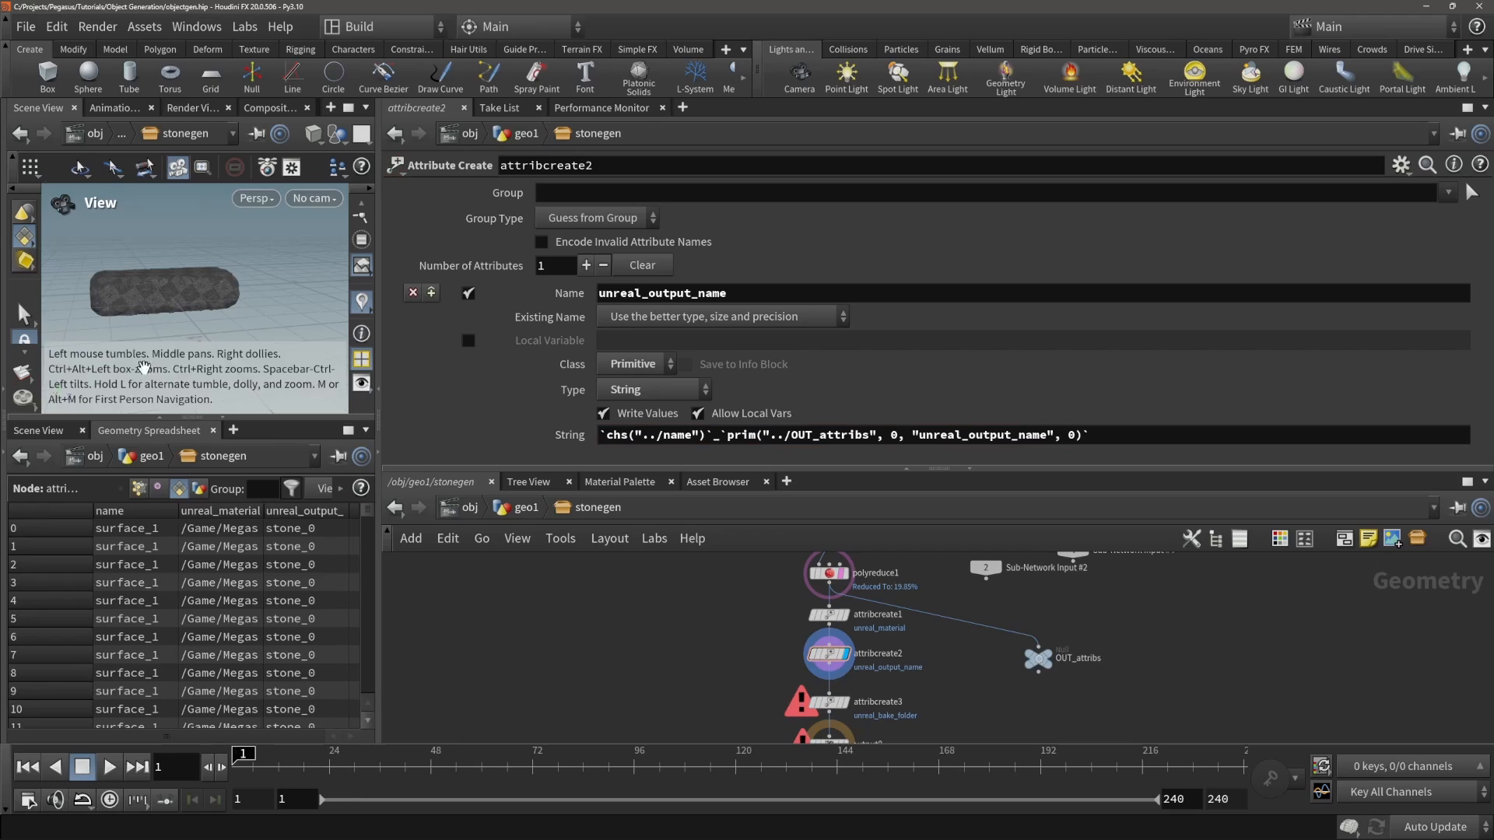
- Compare attribcreate2's unreal_output_name spreadsheet values with the attribute name queried in its prim() expression
left_click_drag(765, 659, 887, 646)
middle_click_drag(799, 681, 801, 634)
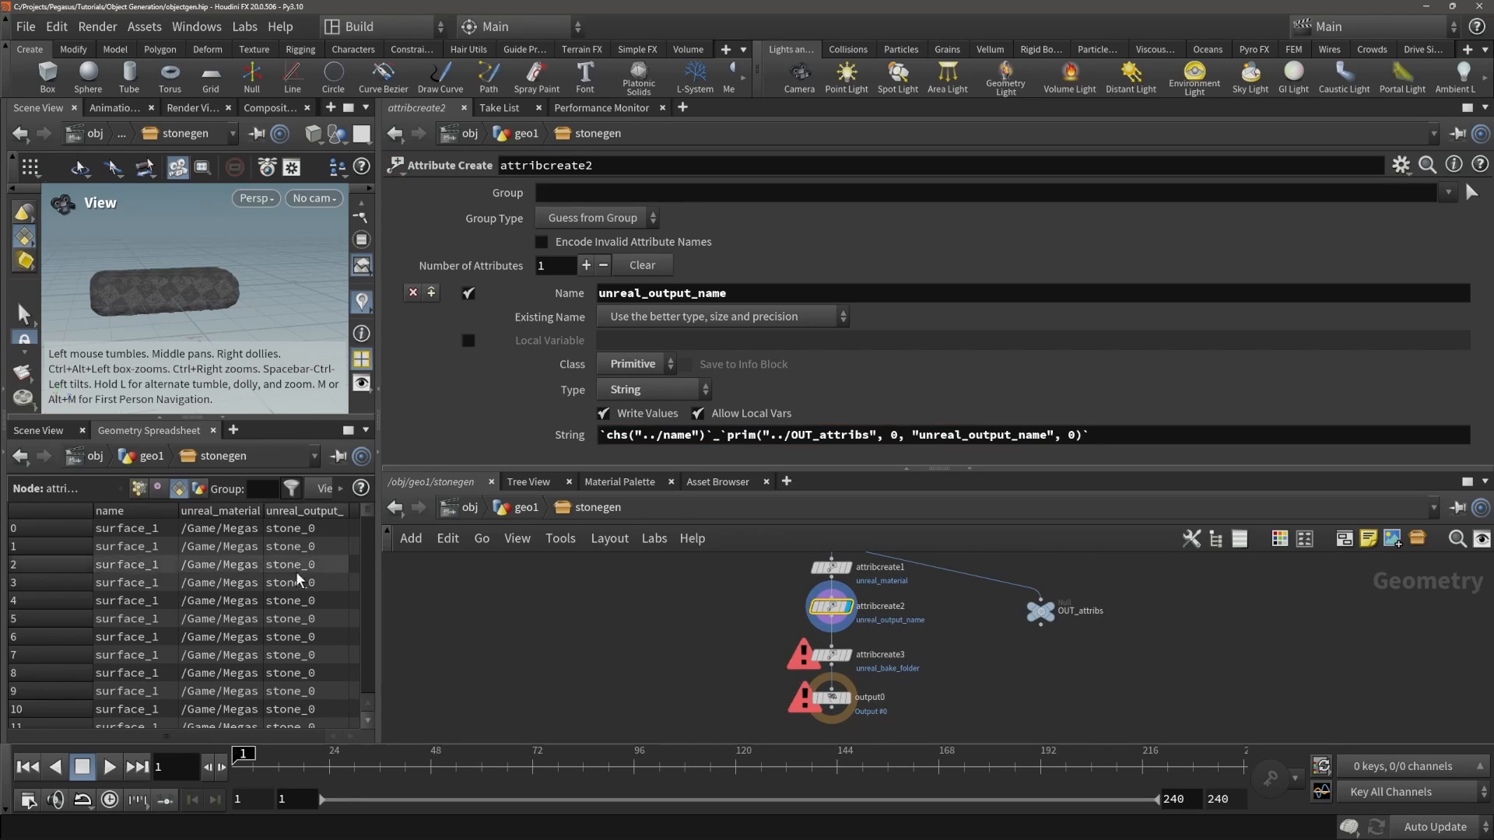
left_click_drag(379, 511, 511, 512)
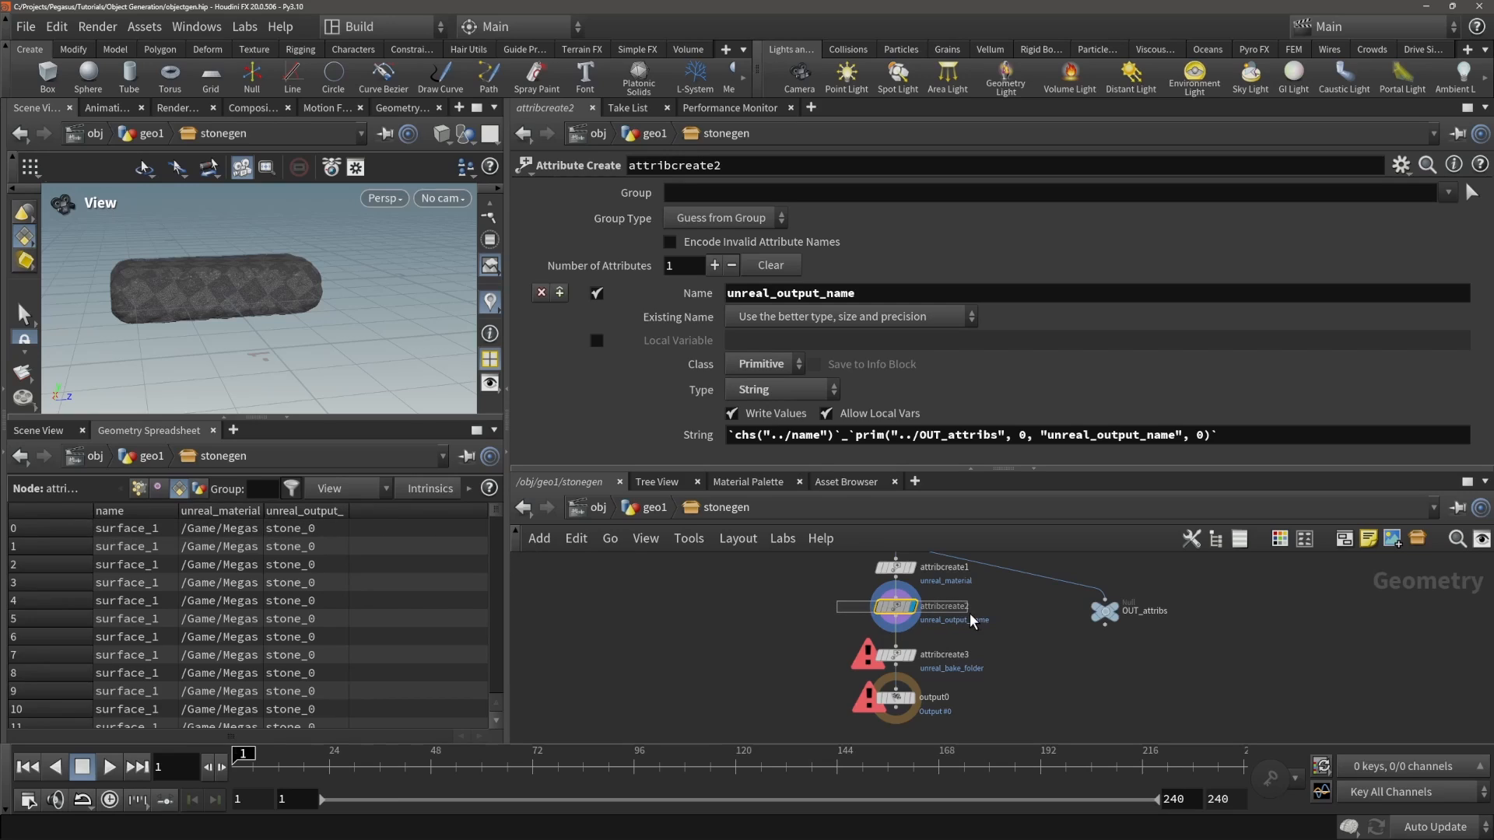
left_click(1142, 436)
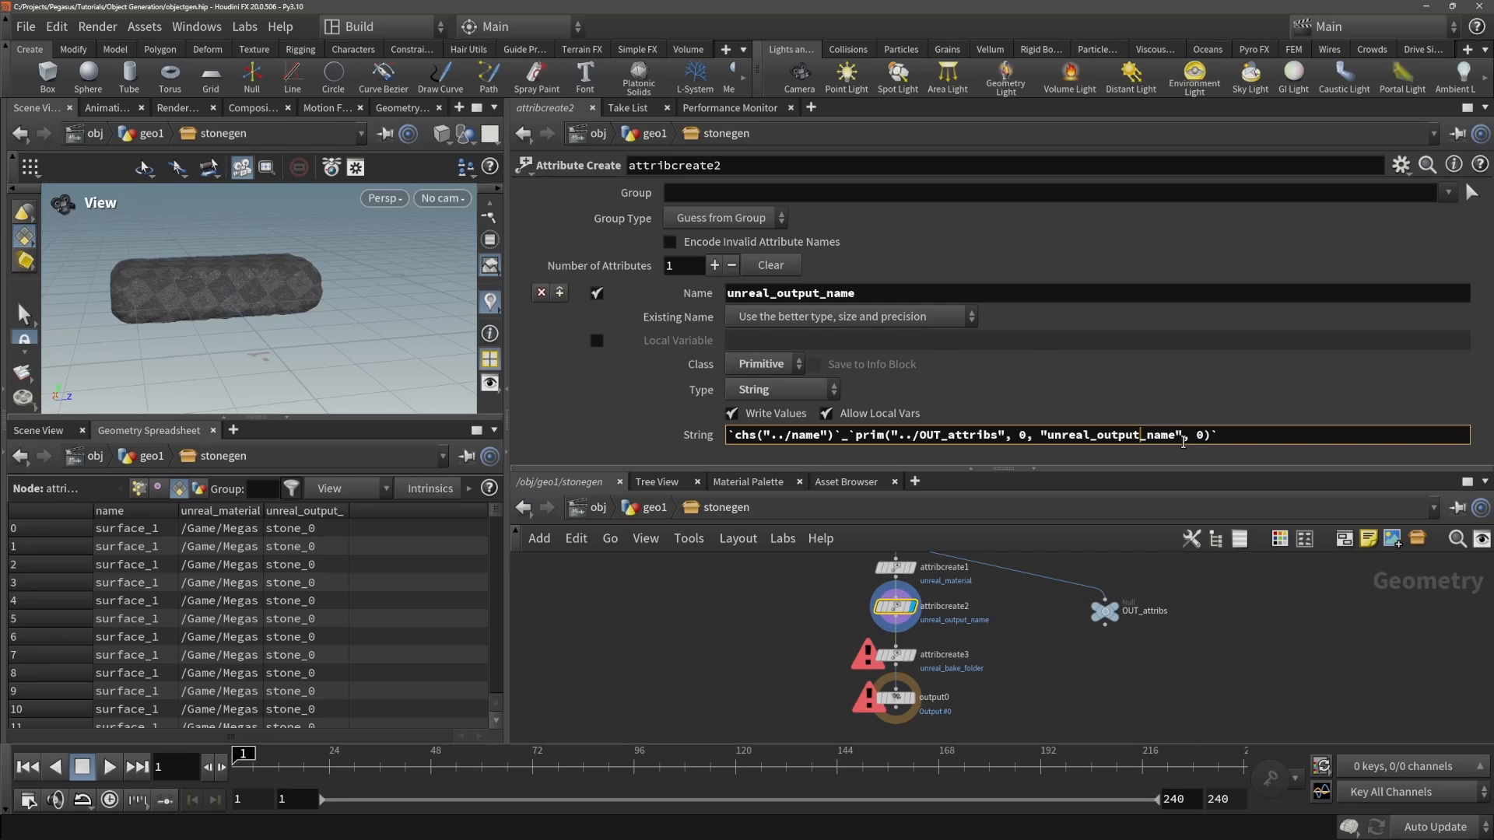
left_click_drag(1169, 437, 1055, 444)
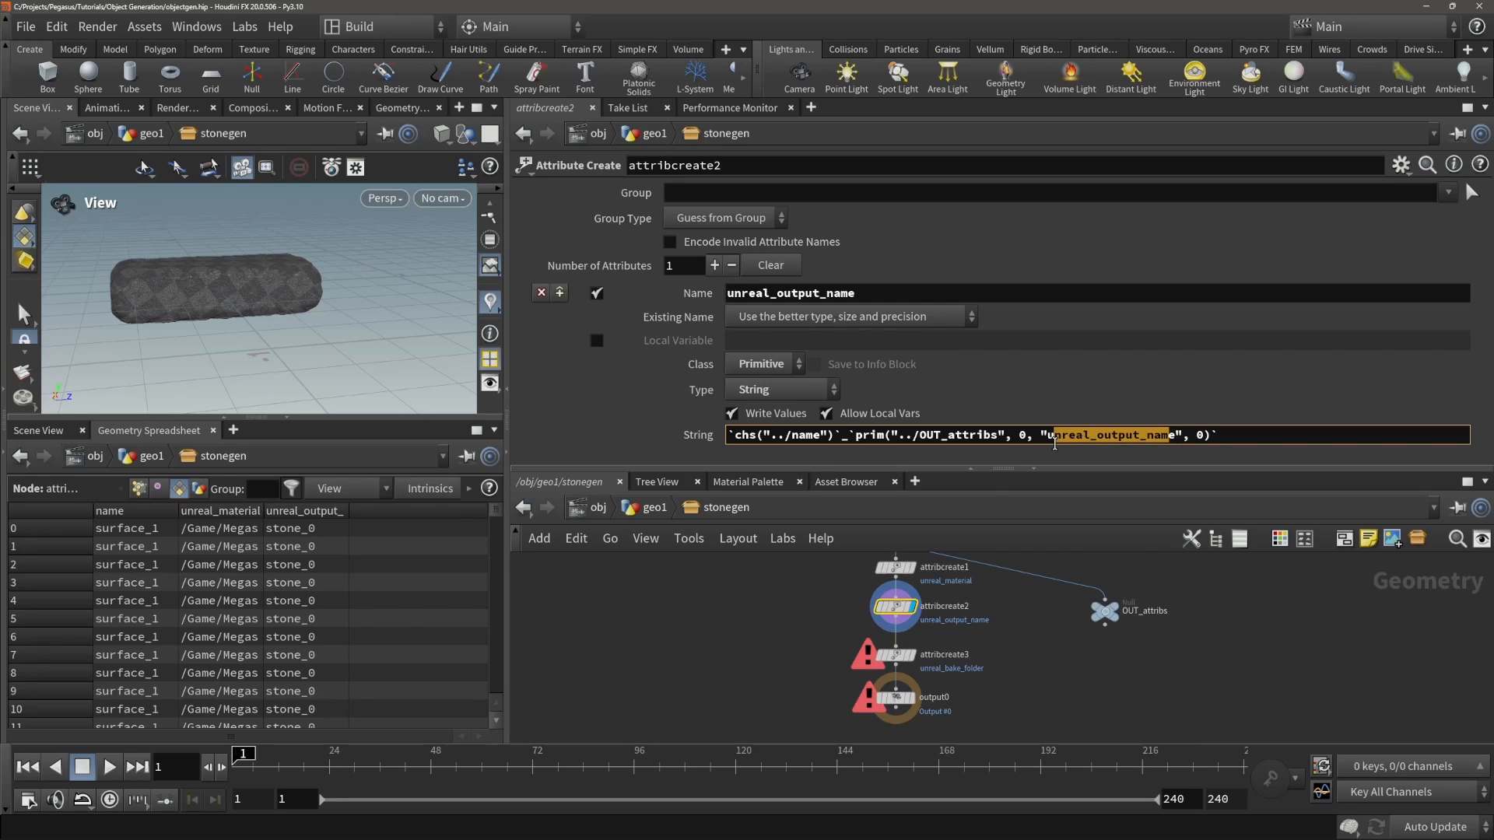
left_click(643, 662)
middle_click_drag(697, 599, 641, 604)
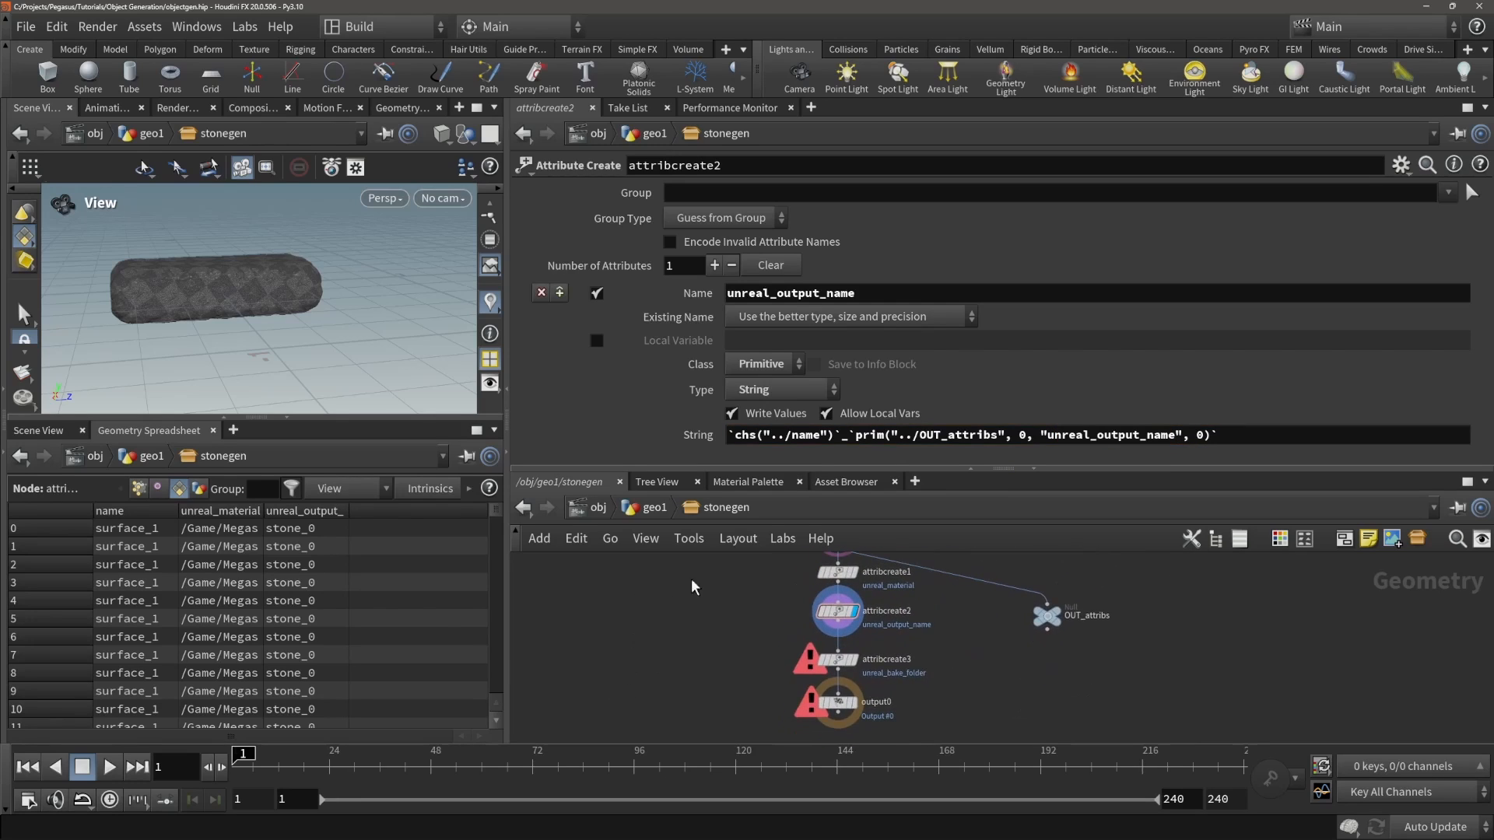
- Go up to geo1 and examine the stonegen subnetwork's point and primitive attributes in the spreadsheet
left_click(651, 508)
scroll(996, 627, "up", 5)
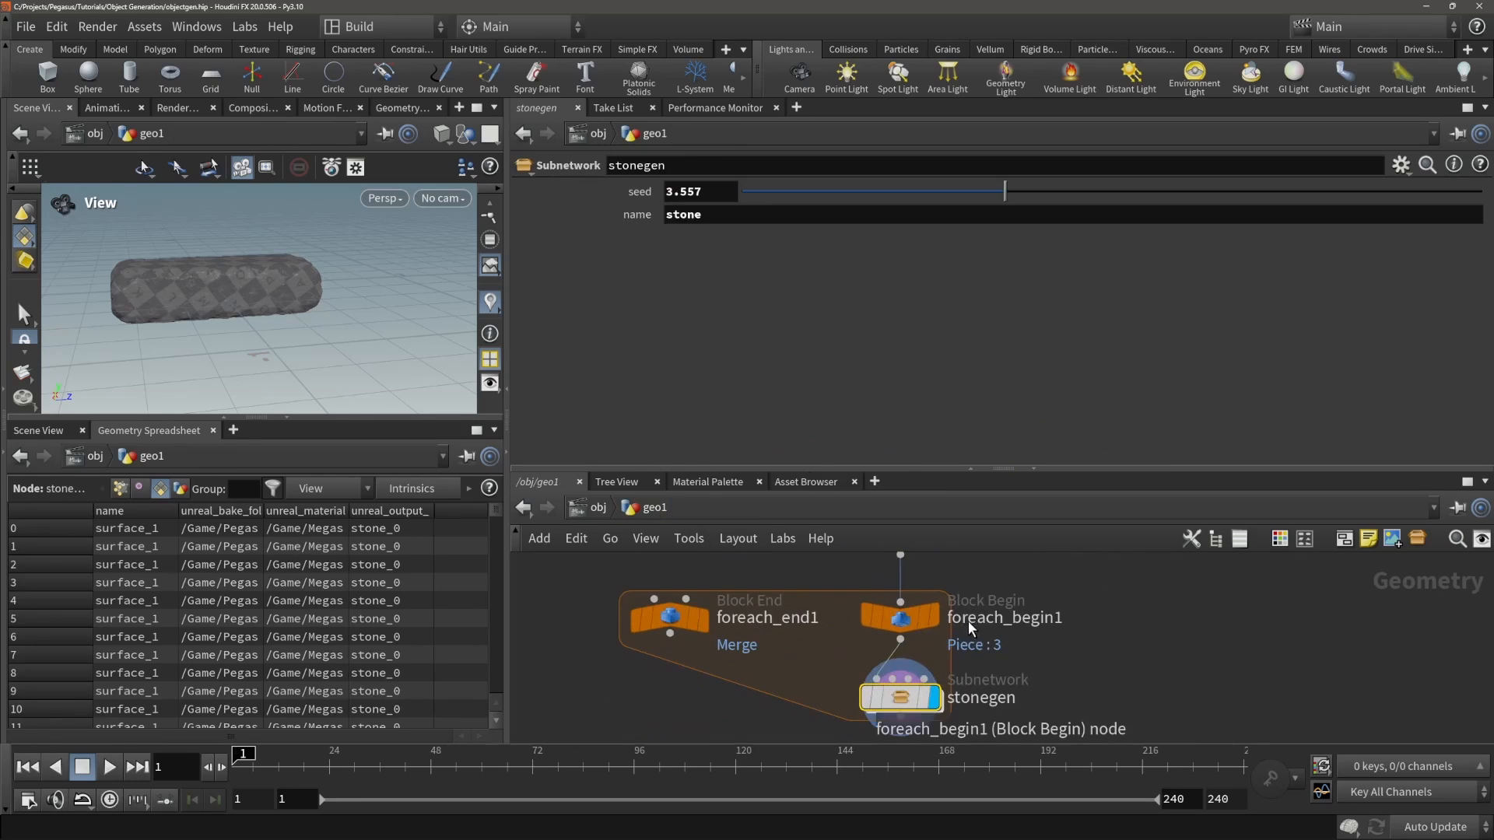
left_click(903, 622)
middle_click_drag(1075, 680, 973, 667)
left_click(800, 690)
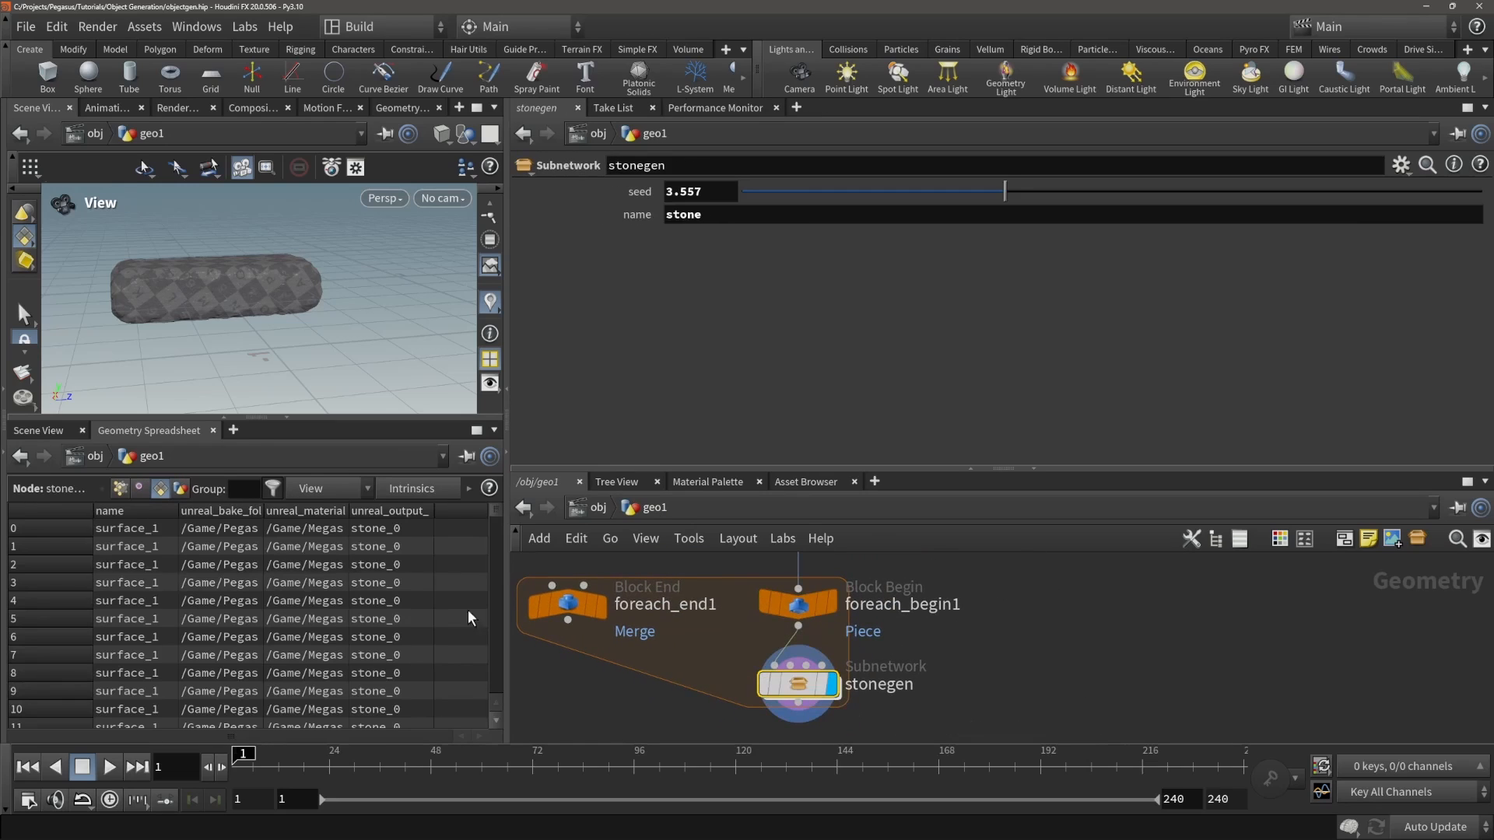
left_click(119, 489)
left_click(161, 488)
middle_click_drag(962, 677, 946, 641)
key("Tab")
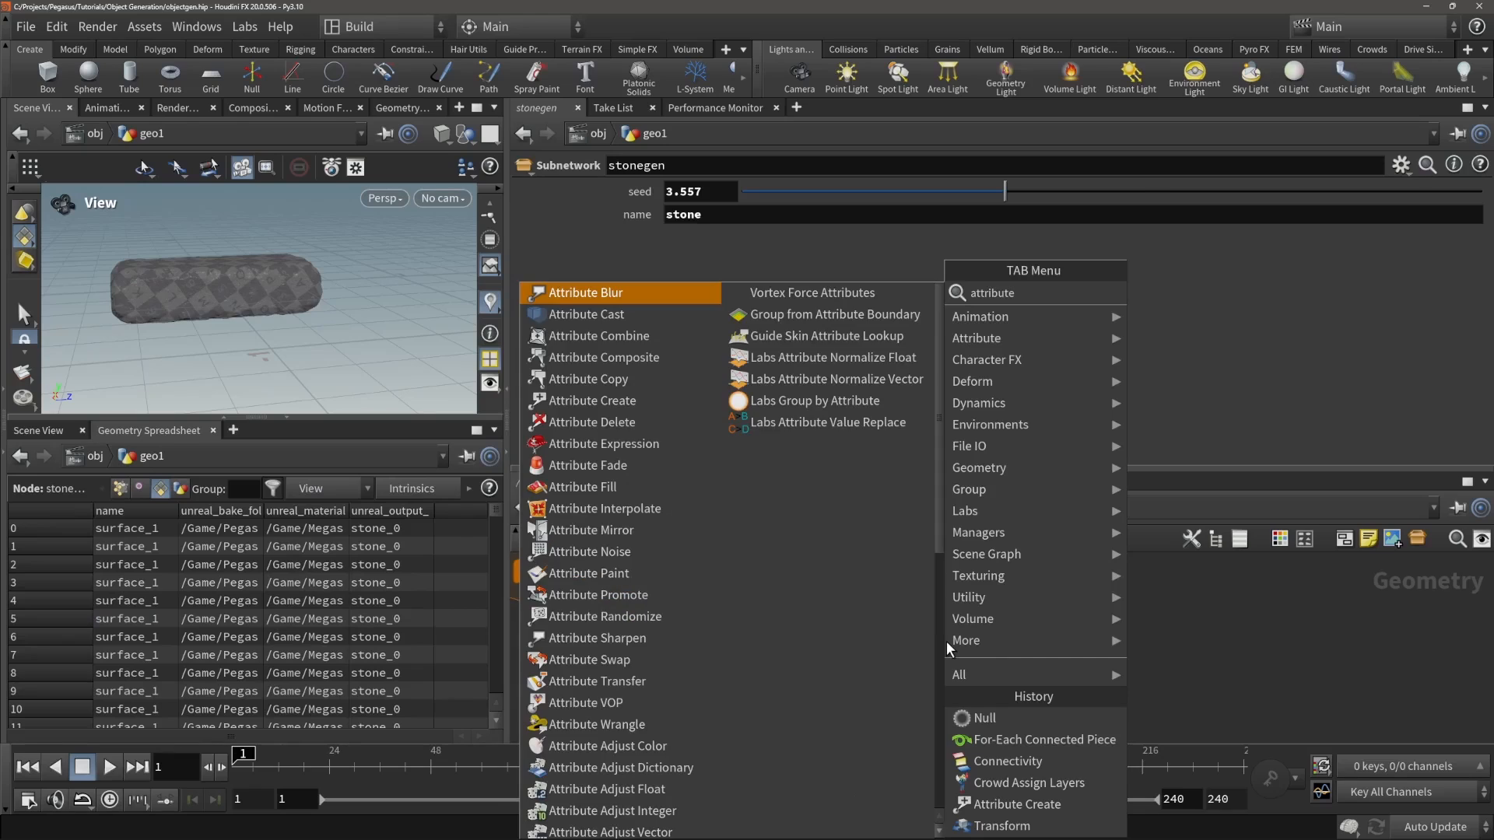
key("Escape")
- Enter the stonegen subnetwork and try to add an attribute node beside attribcreate2
double_click(792, 650)
key("Tab")
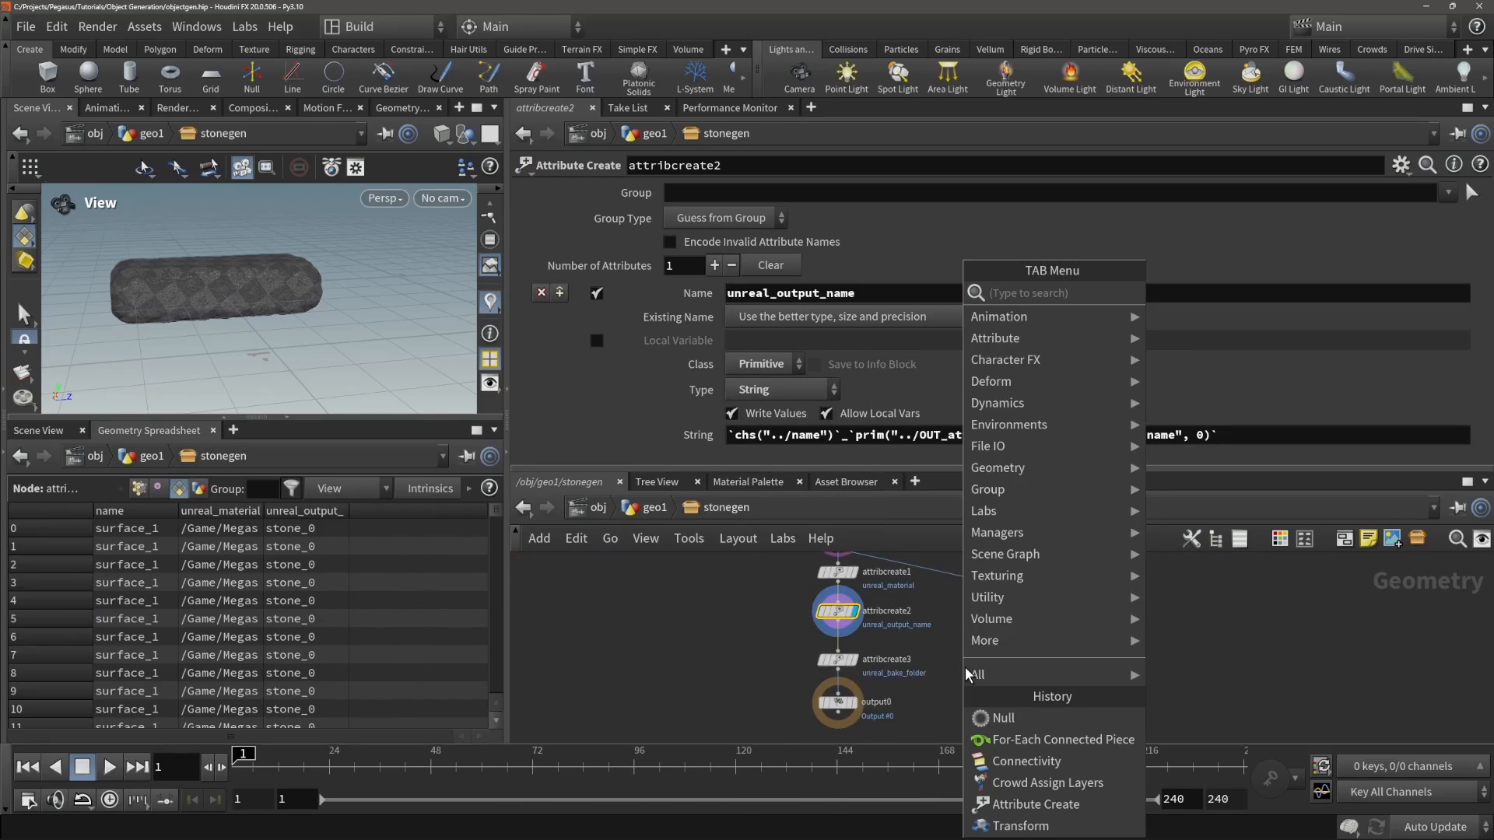
type("attribute")
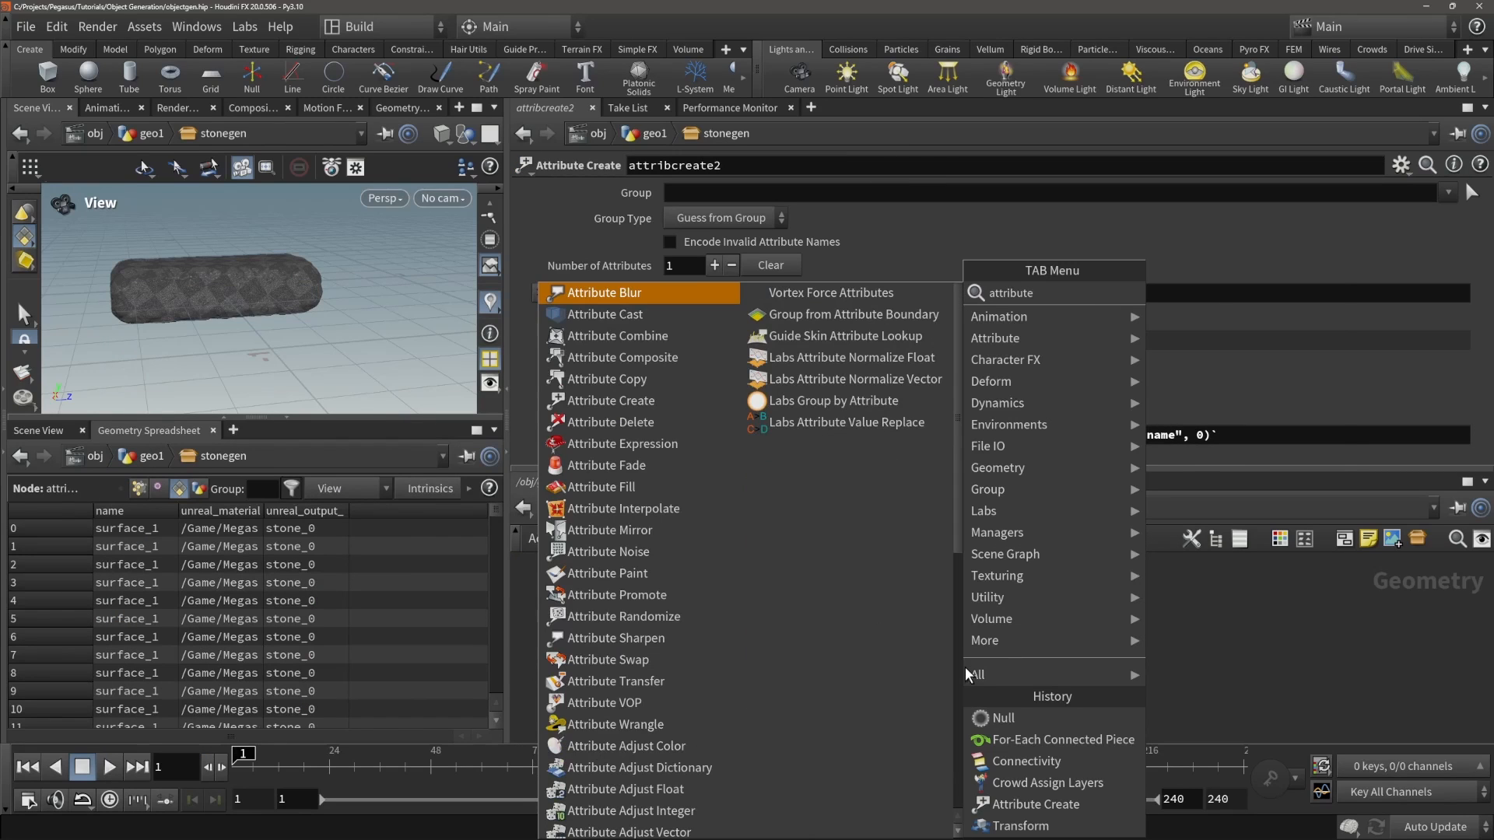
type("co")
key("Escape")
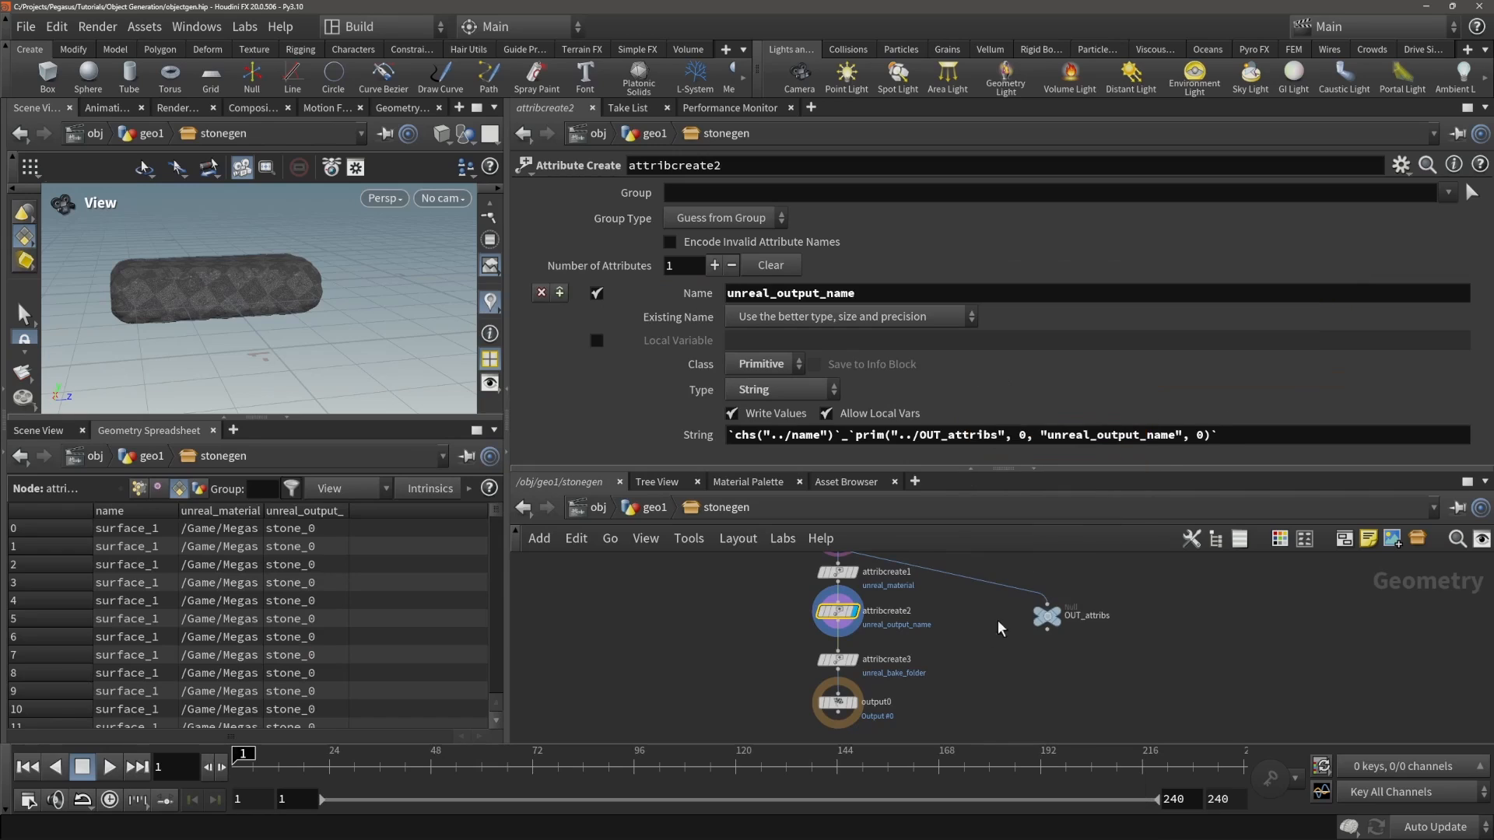
- Rewire the OUT_attribs null so its input comes from Sub-Network Input #1 at the start of the stonegen chain
left_click(1047, 603)
middle_click_drag(1062, 578, 1045, 700)
scroll(1046, 670, "down", 6)
middle_click_drag(1034, 600, 1041, 646)
scroll(971, 633, "up", 6)
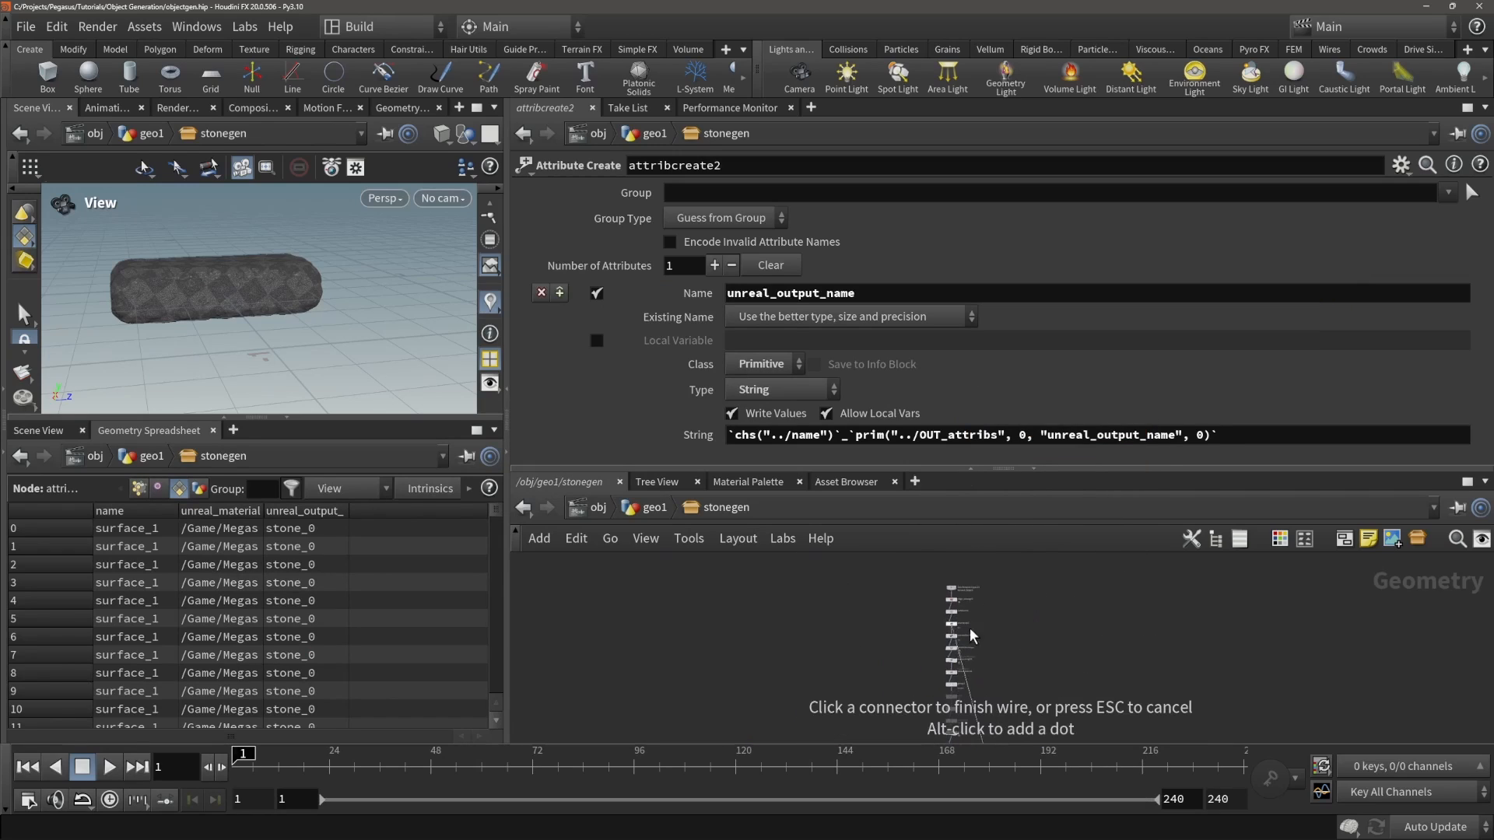
left_click(893, 572)
scroll(1131, 624, "up", 1)
scroll(1131, 623, "down", 7)
middle_click_drag(1131, 623, 1092, 572)
scroll(1066, 689, "up", 6)
middle_click_drag(1135, 729, 1072, 624)
left_click(1160, 625)
- Replace unreal_output_name with class as the attribute queried in the prim() expression of attribcreate2's String value
left_click(974, 663)
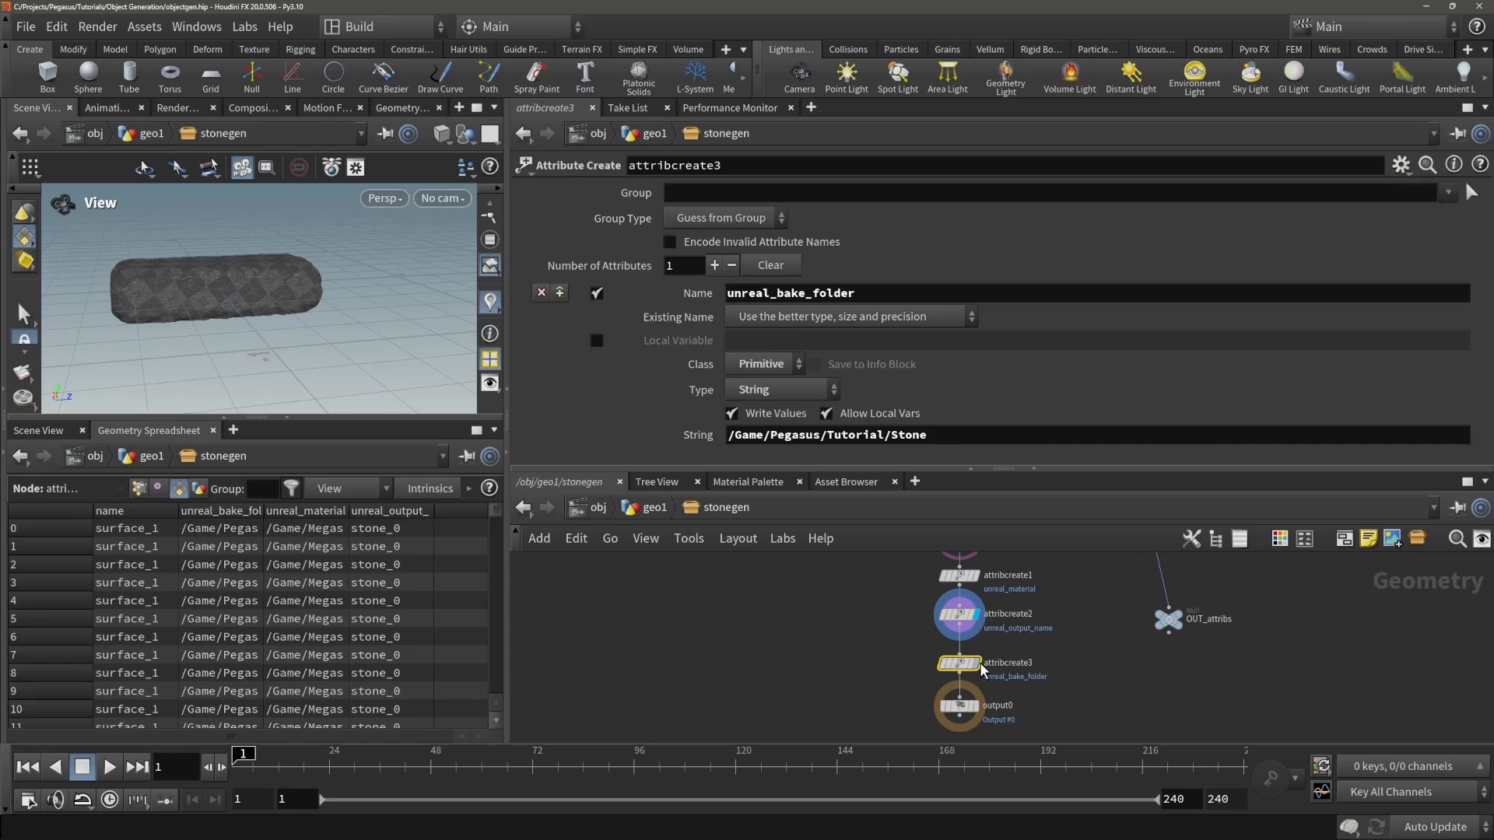
left_click(976, 615)
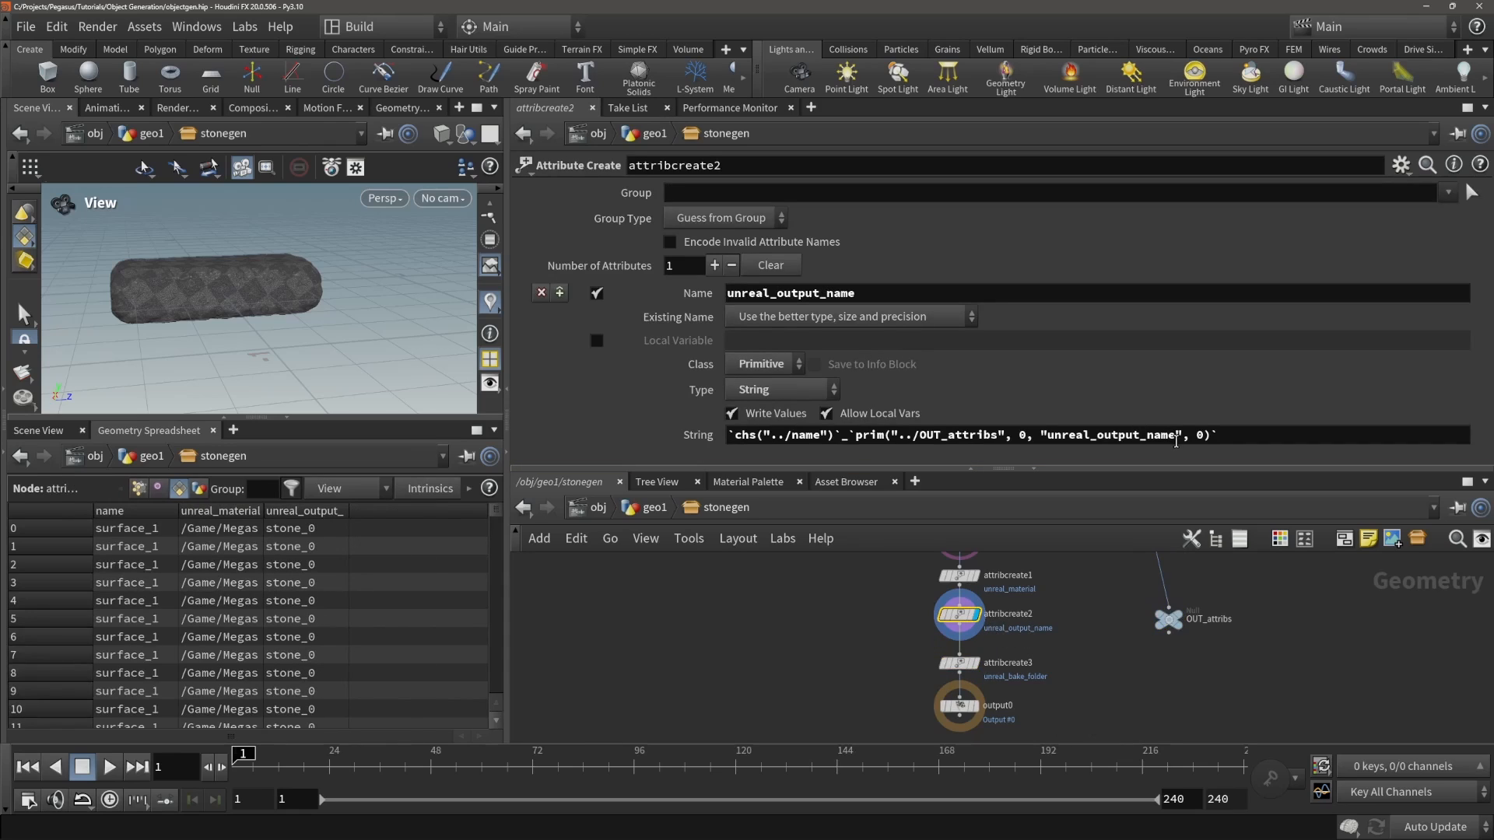
left_click_drag(1176, 443, 1048, 441)
type("clas")
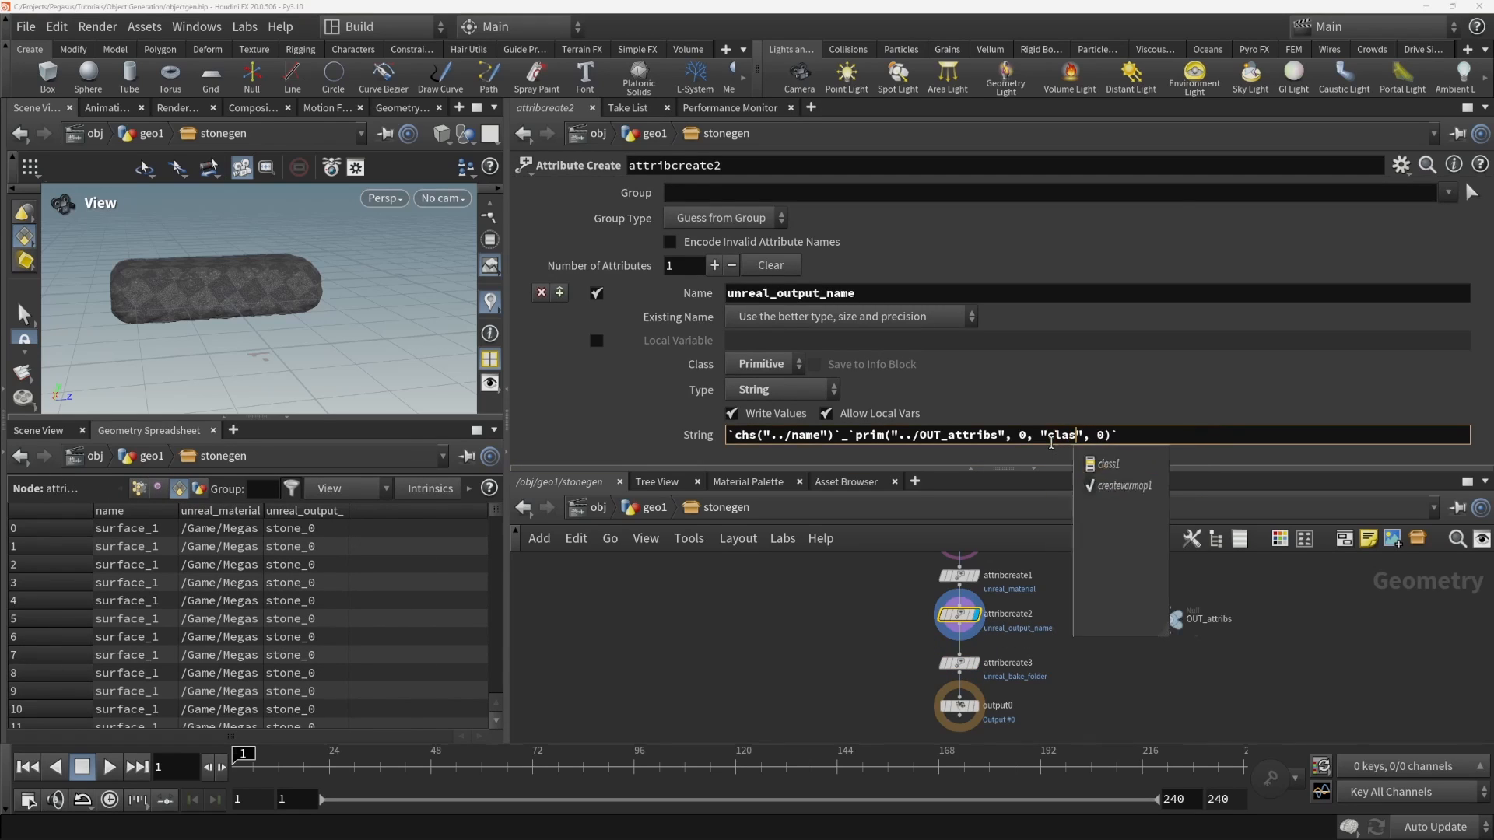
type("s")
left_click(805, 665)
middle_click_drag(1242, 628, 1072, 631)
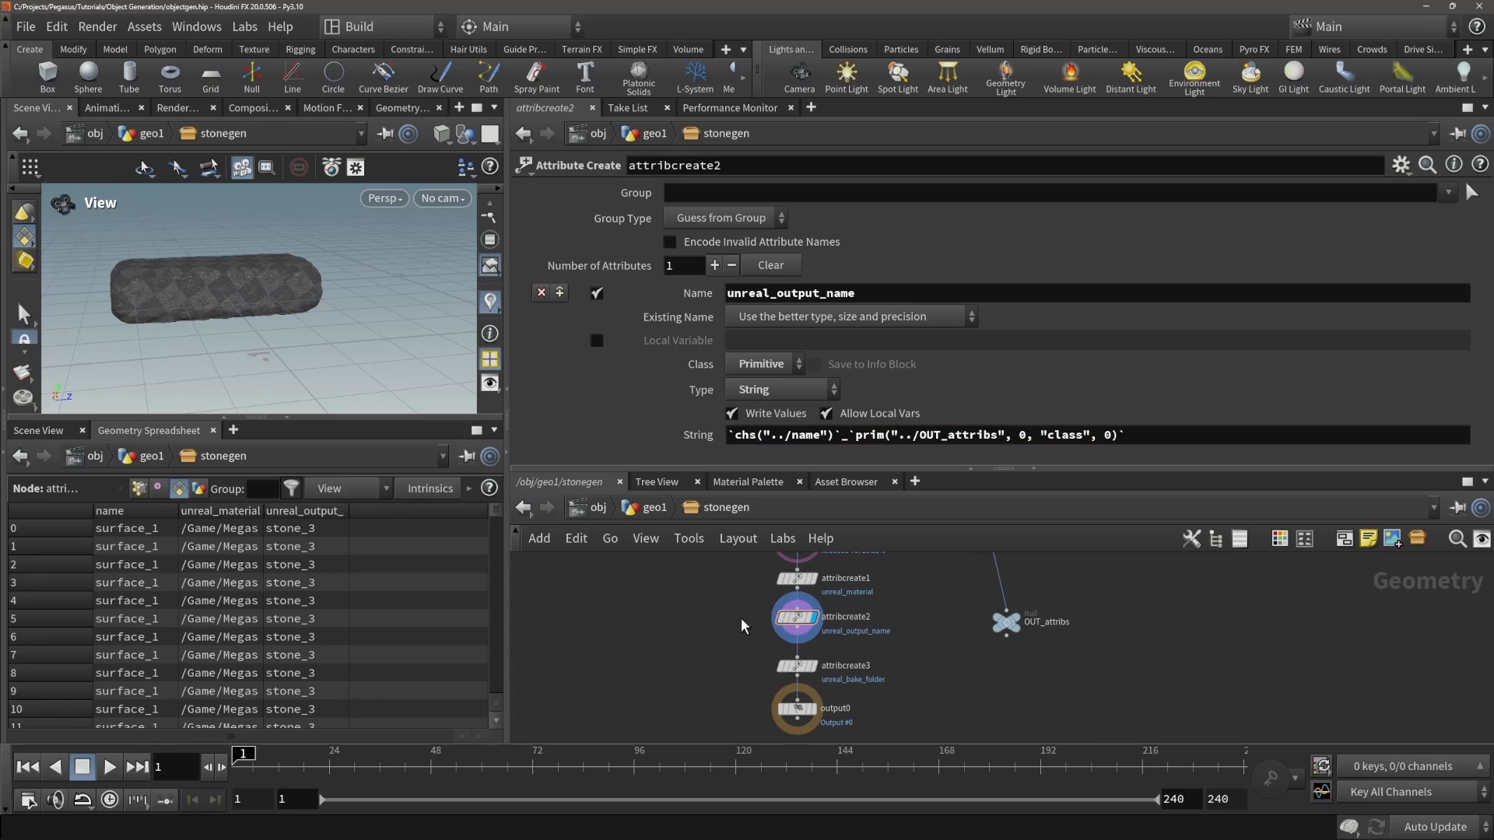
- Check the unreal_output_name values at attribcreate2 and attribcreate3 in the spreadsheet
left_click(698, 434)
left_click(697, 435)
left_click(803, 662)
middle_click_drag(814, 641, 817, 610)
left_click(796, 589)
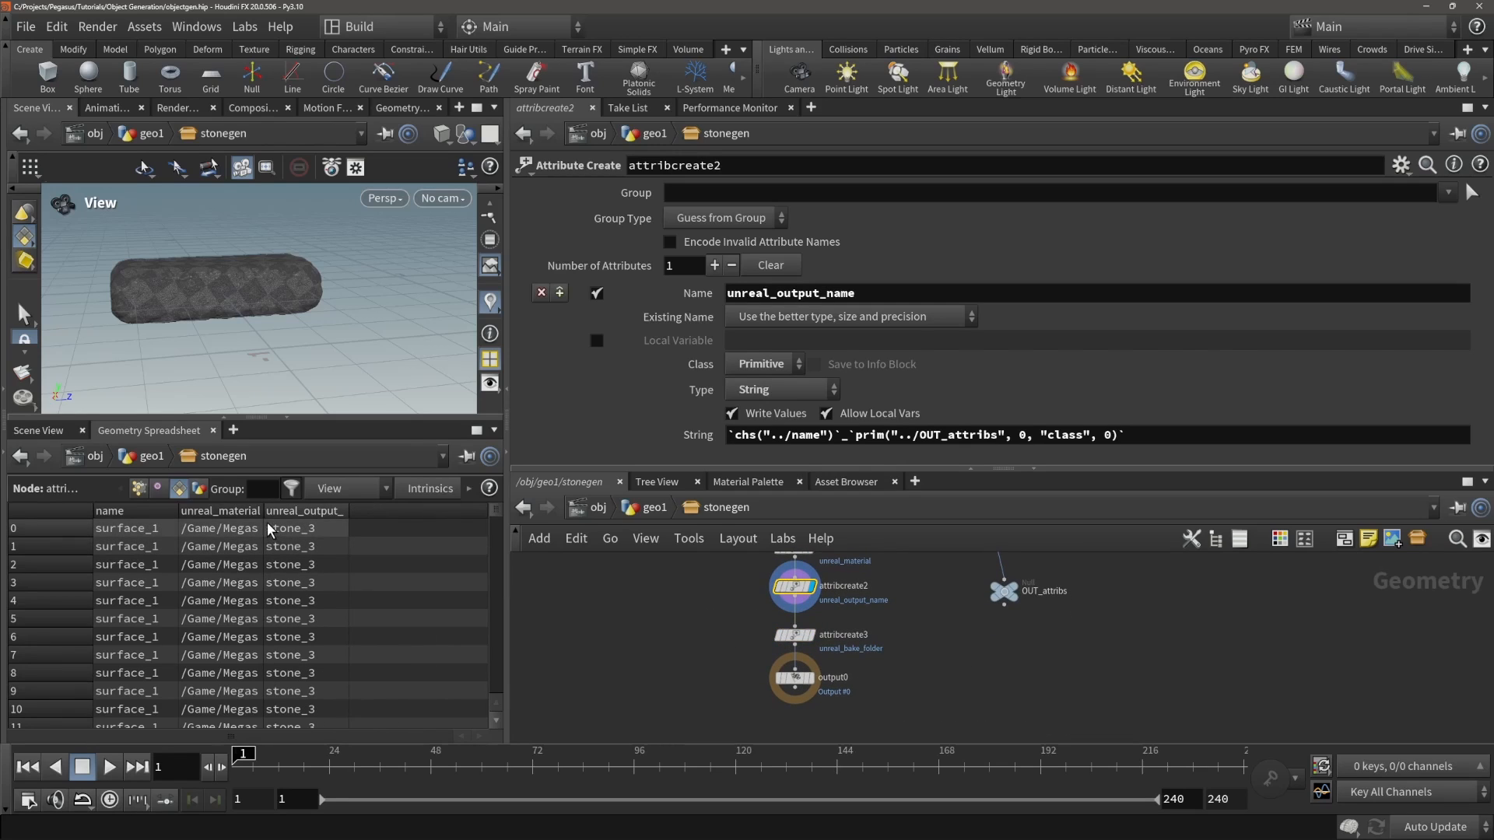
mouse_move(265, 527)
left_mouse_down()
mouse_move(365, 527)
mouse_move(262, 529)
left_mouse_up()
left_click(782, 635)
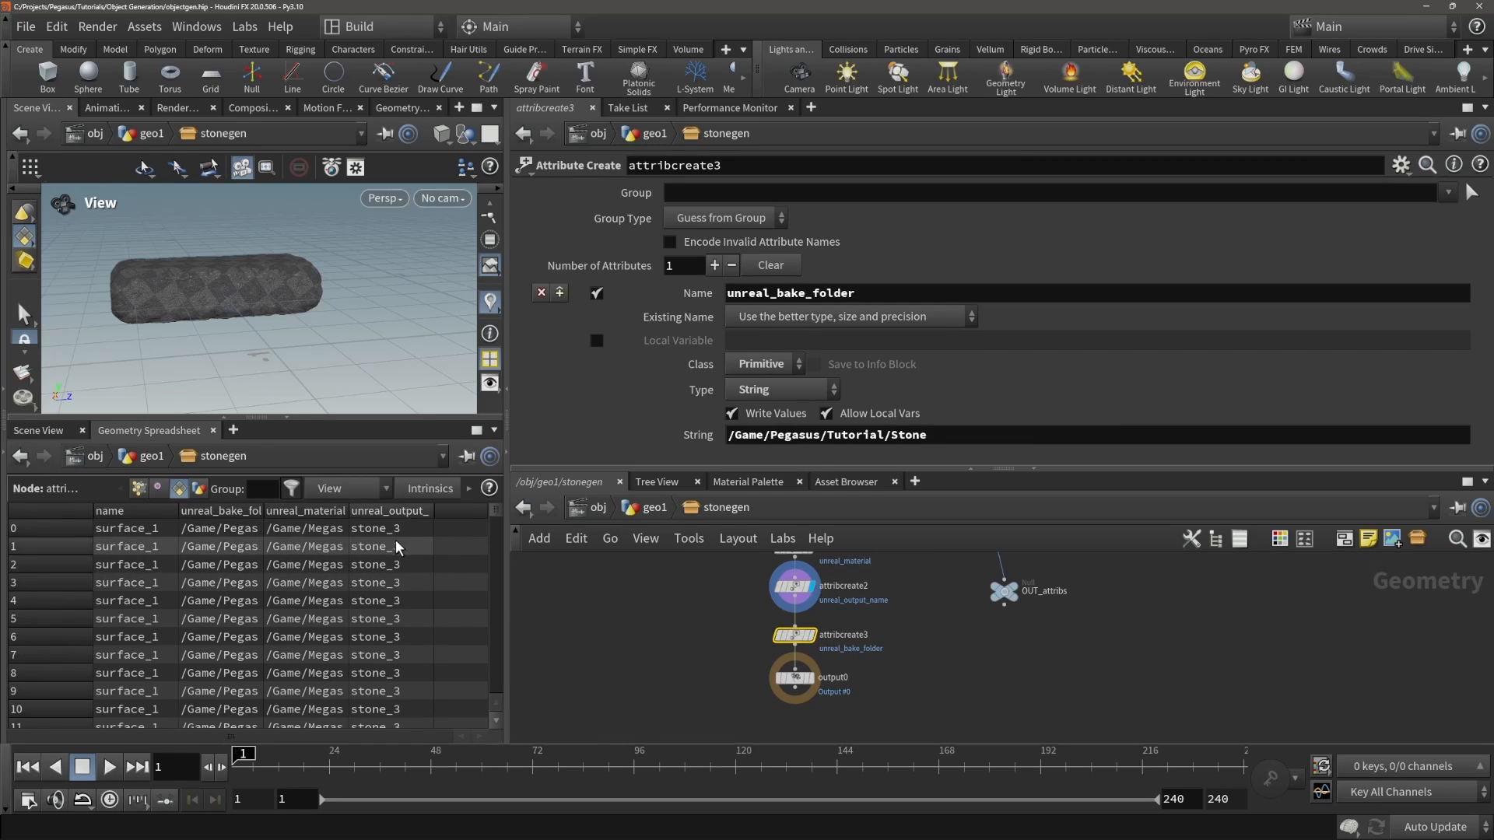
- Return to geo1 and review stonegen's output attributes with the viewport and spreadsheet side widened
left_click(654, 510)
left_click(781, 646)
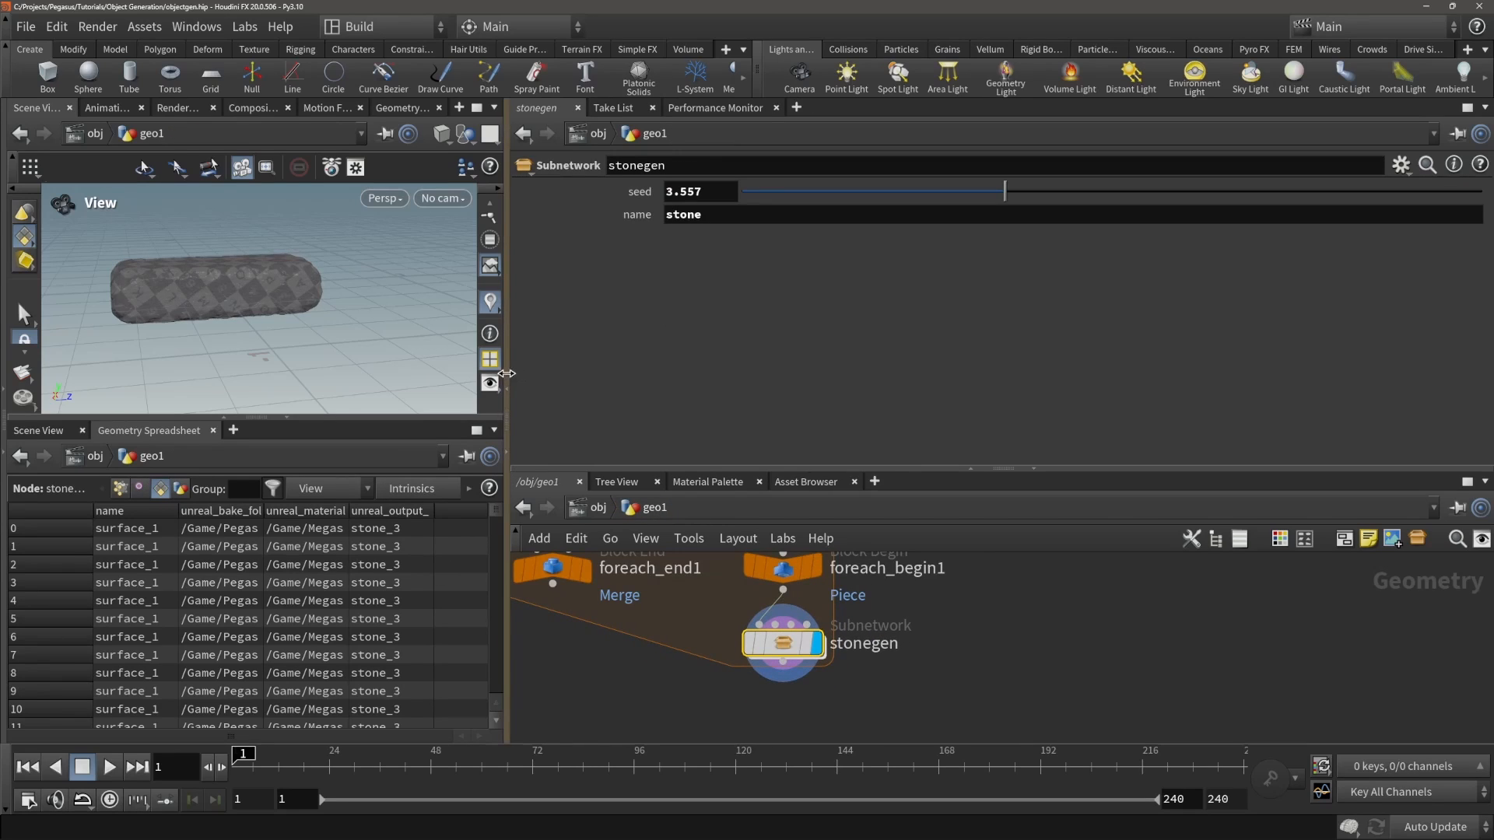
left_click_drag(506, 374, 731, 373)
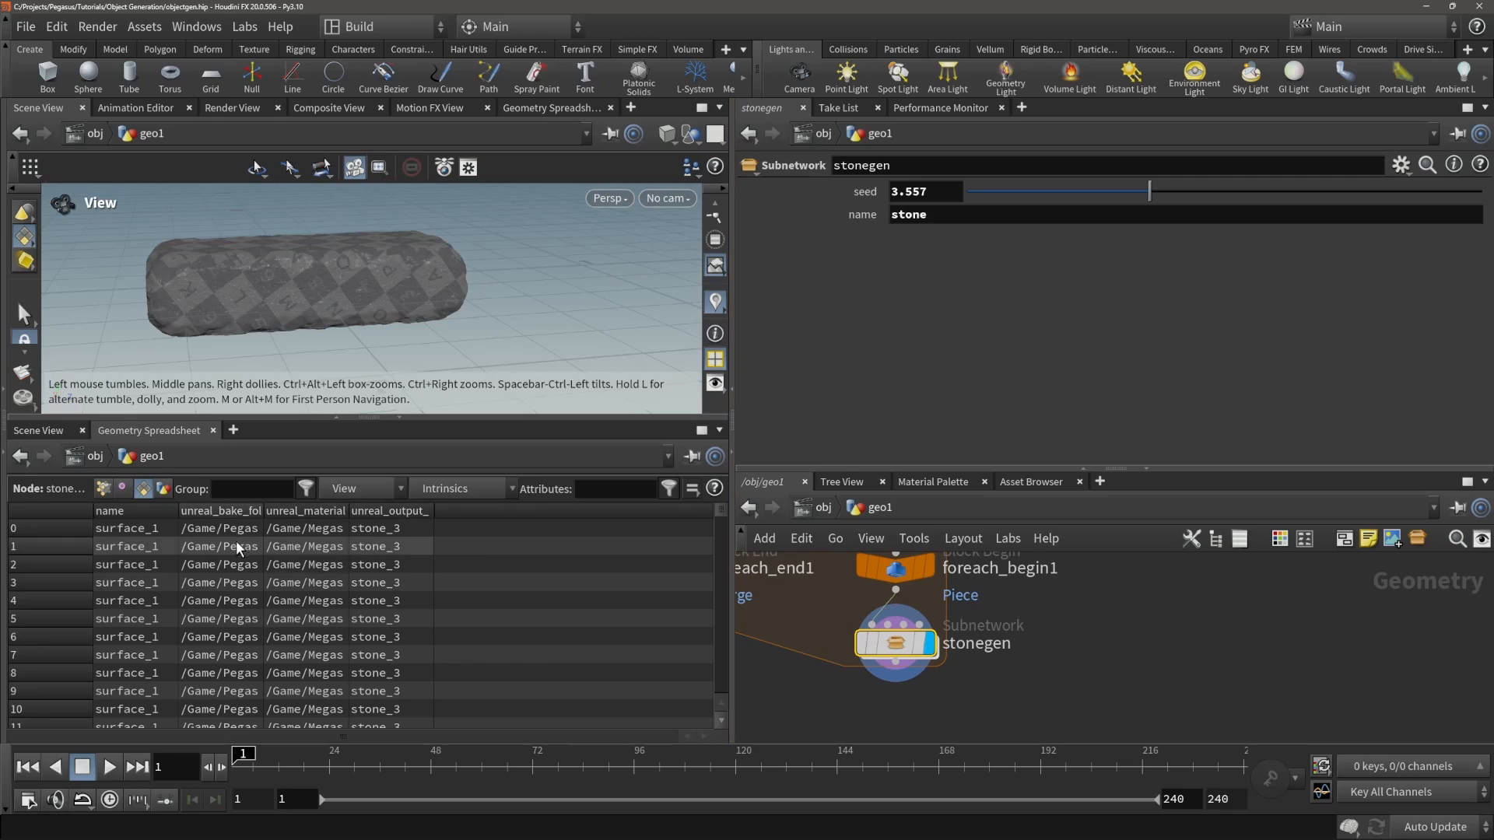
- Open stonegen and examine the node chain and the edge_damage1 settings, including its Noise and Post Processing sections
double_click(894, 645)
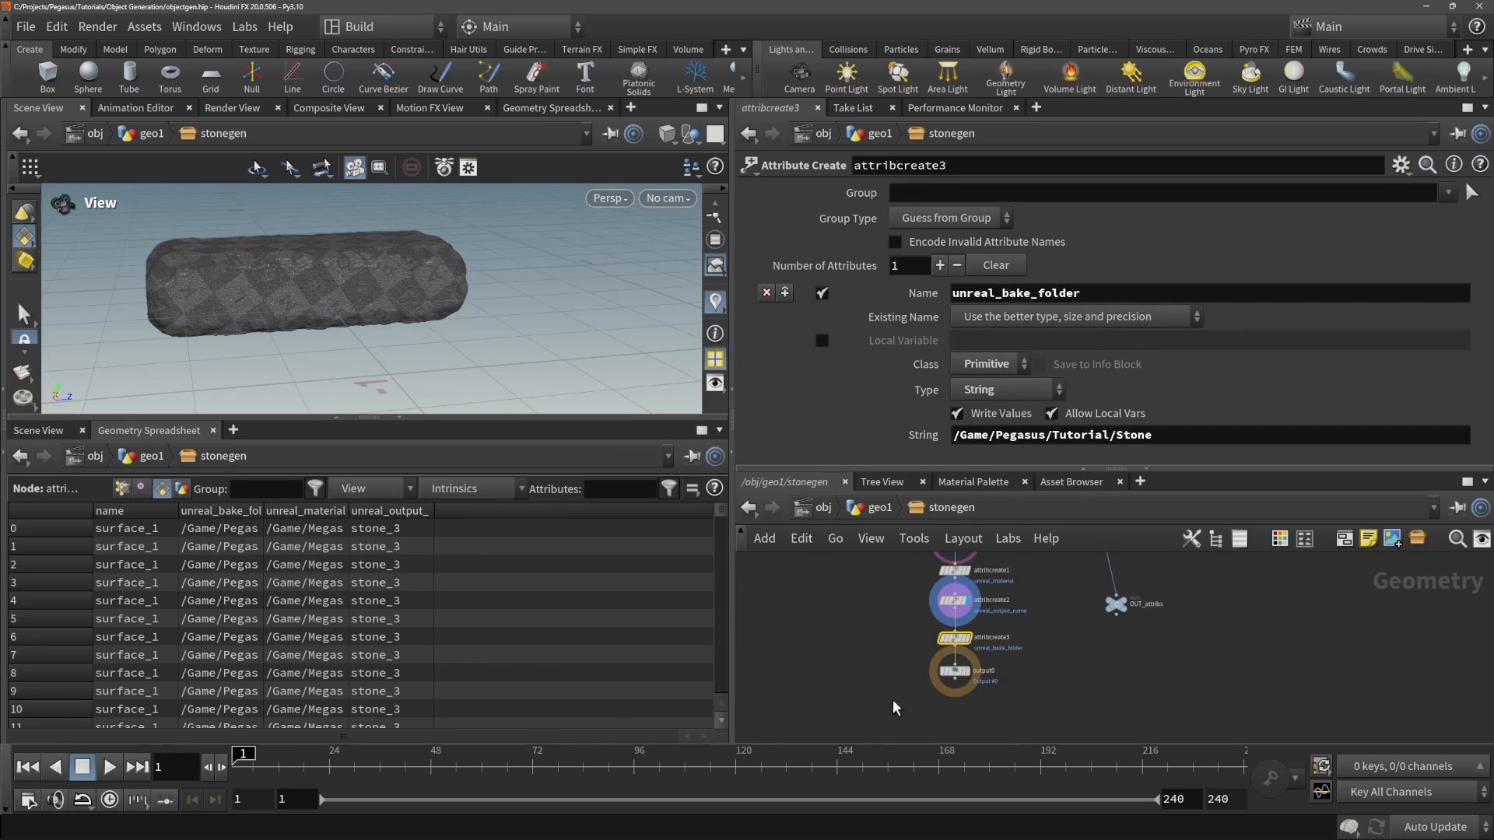
scroll(983, 653, "down", 5)
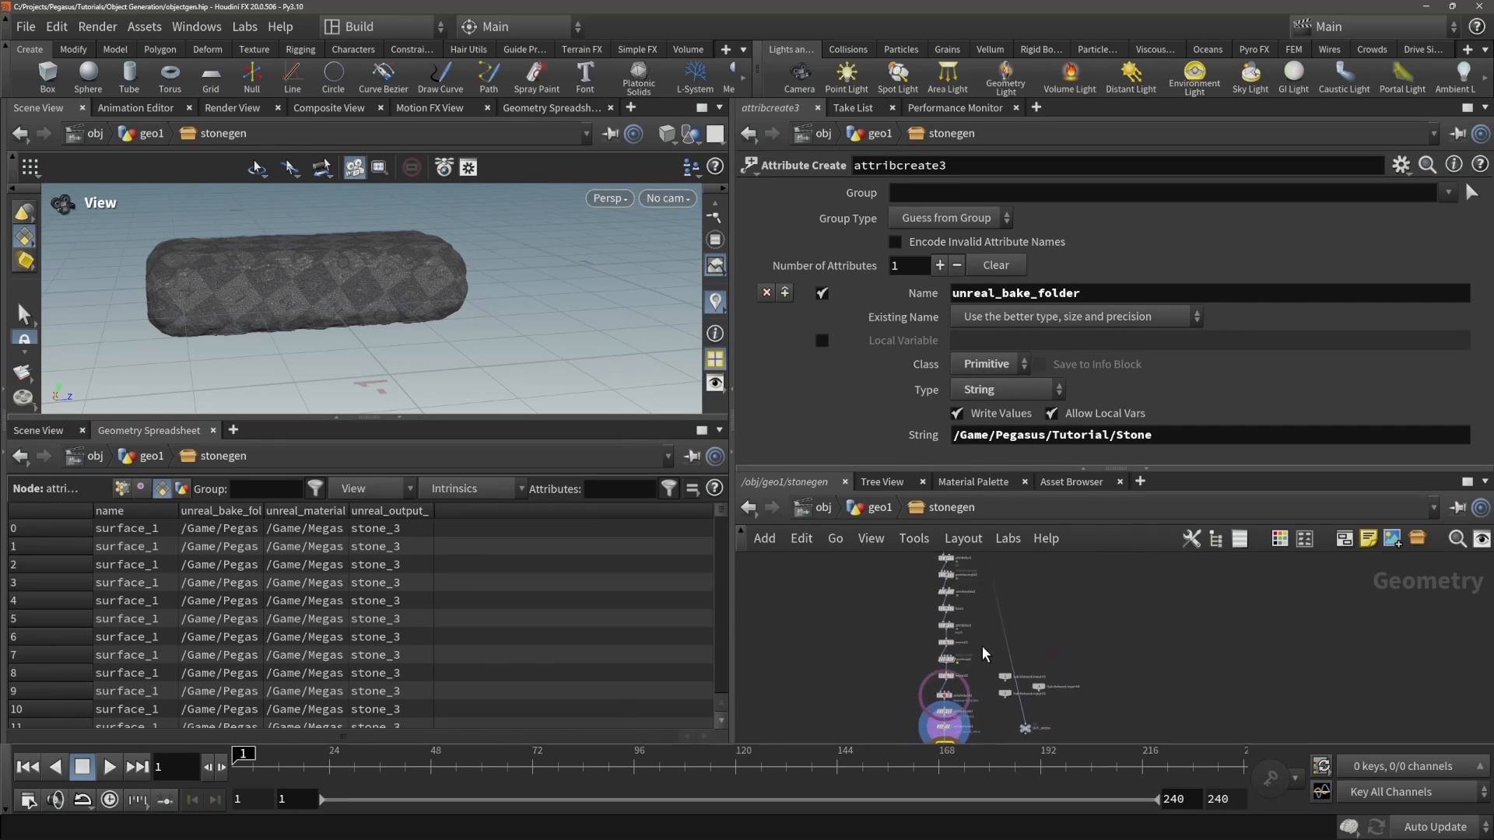
scroll(983, 654, "up", 5)
left_click(934, 600)
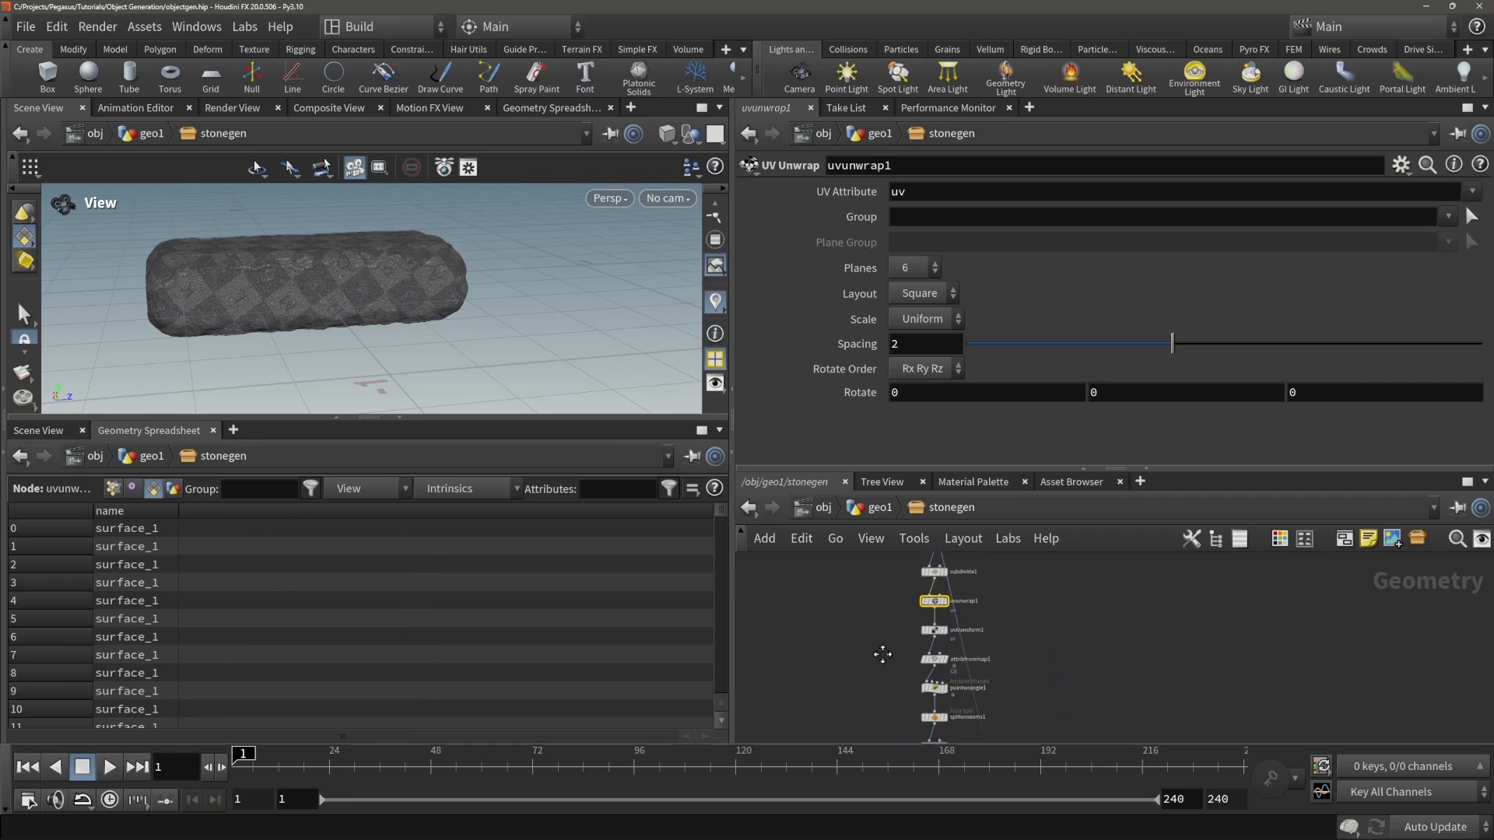
middle_click_drag(883, 654, 860, 628)
scroll(860, 629, "up", 3)
left_click(907, 619)
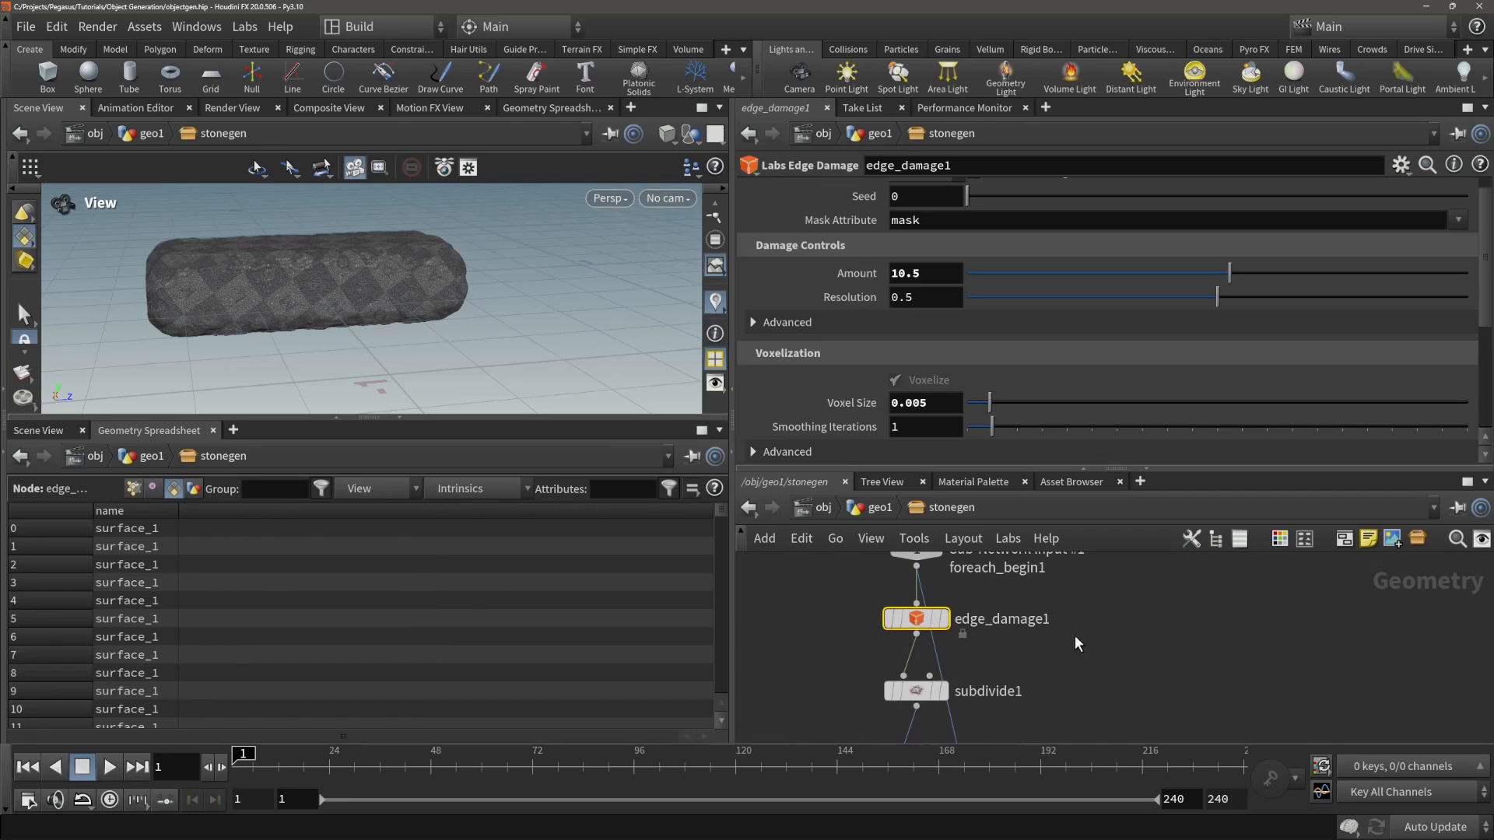
scroll(982, 357, "down", 4)
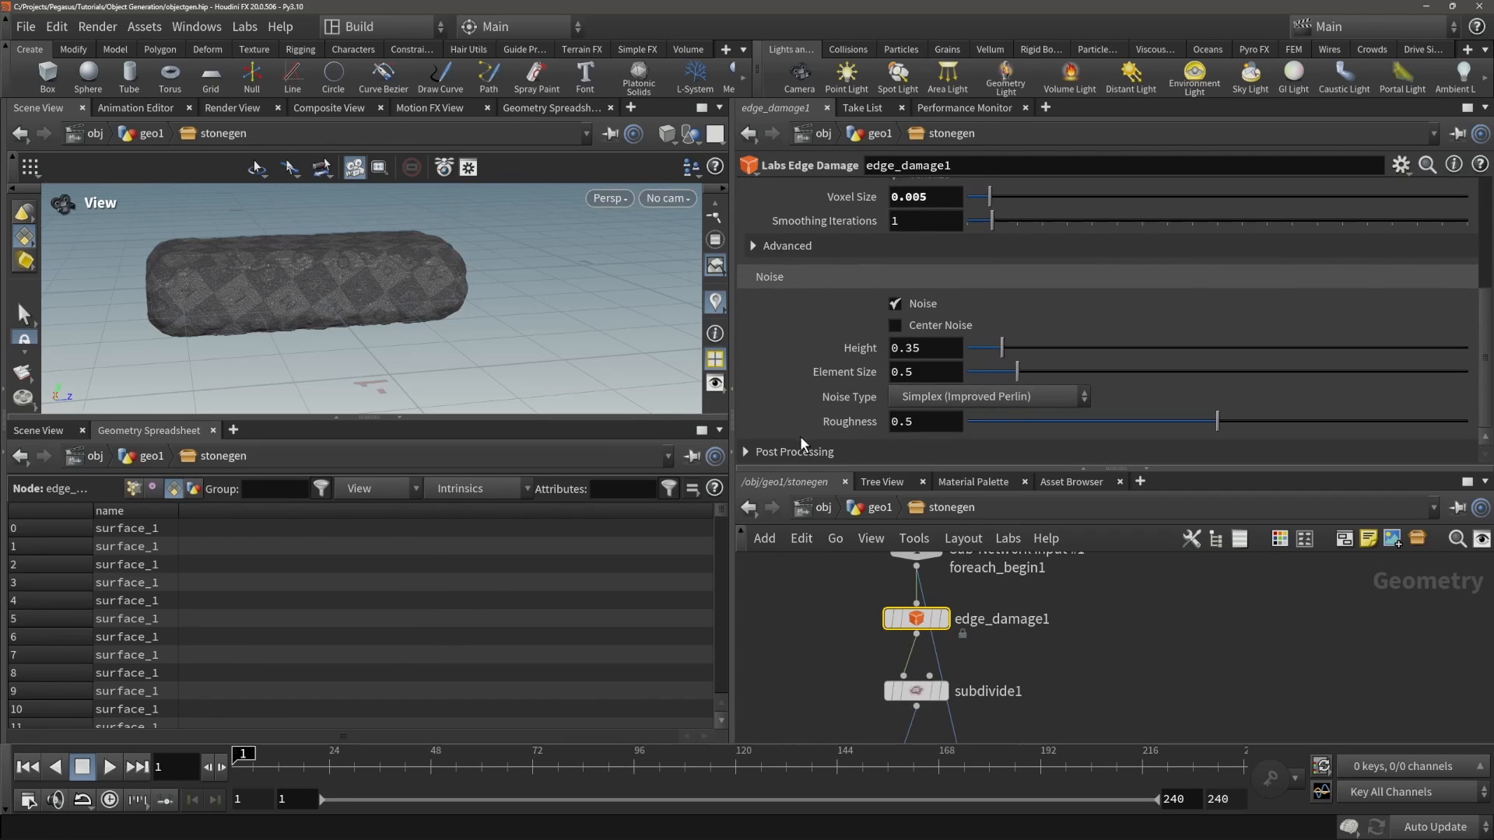
left_click(753, 450)
scroll(815, 368, "down", 3)
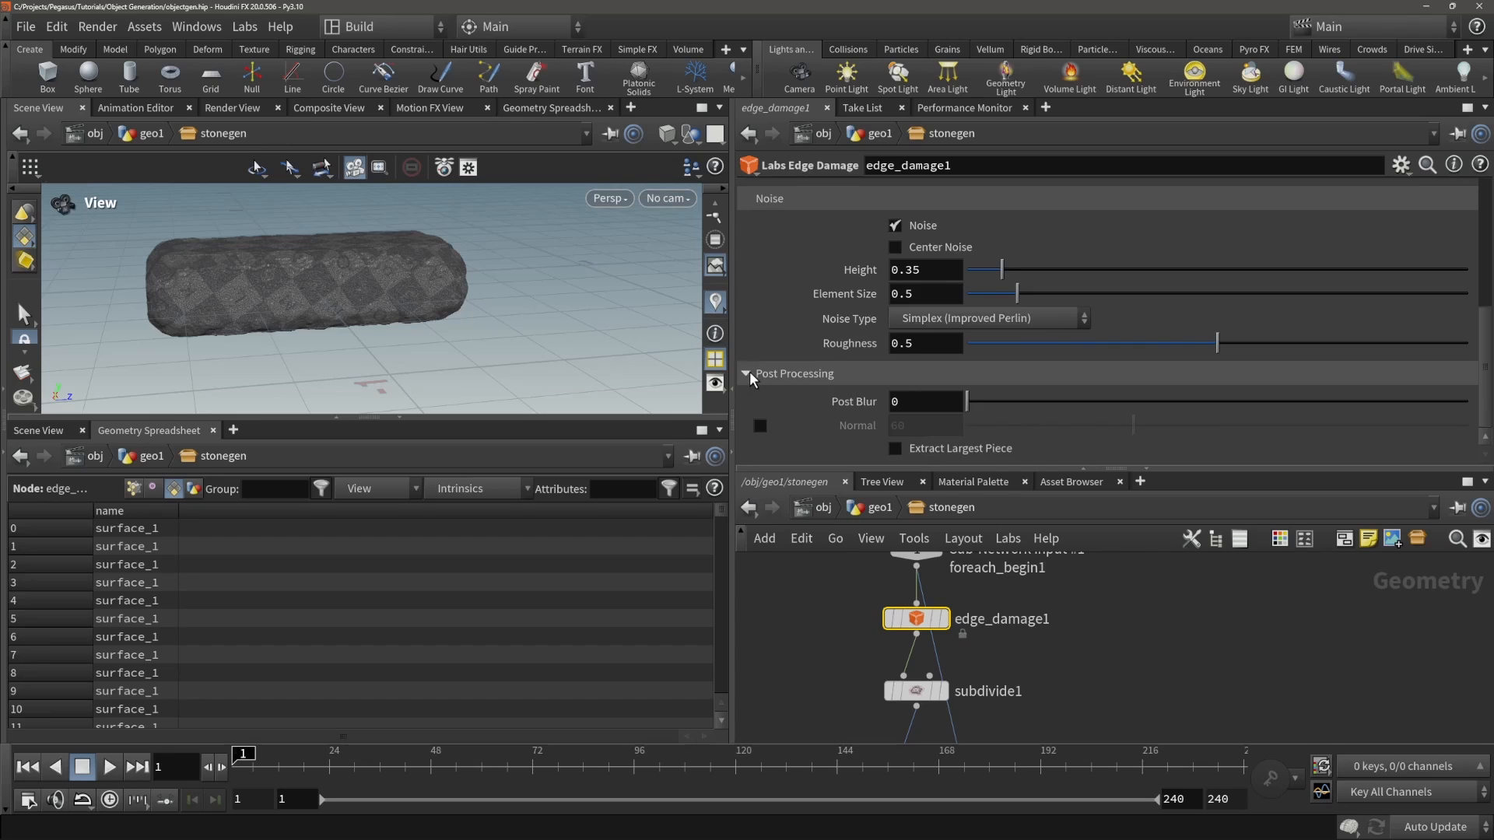
scroll(786, 389, "up", 3)
- Add an Attribute Delete node in stonegen and wire it between edge_damage1 and subdivide1
key("Tab")
type("attributedel")
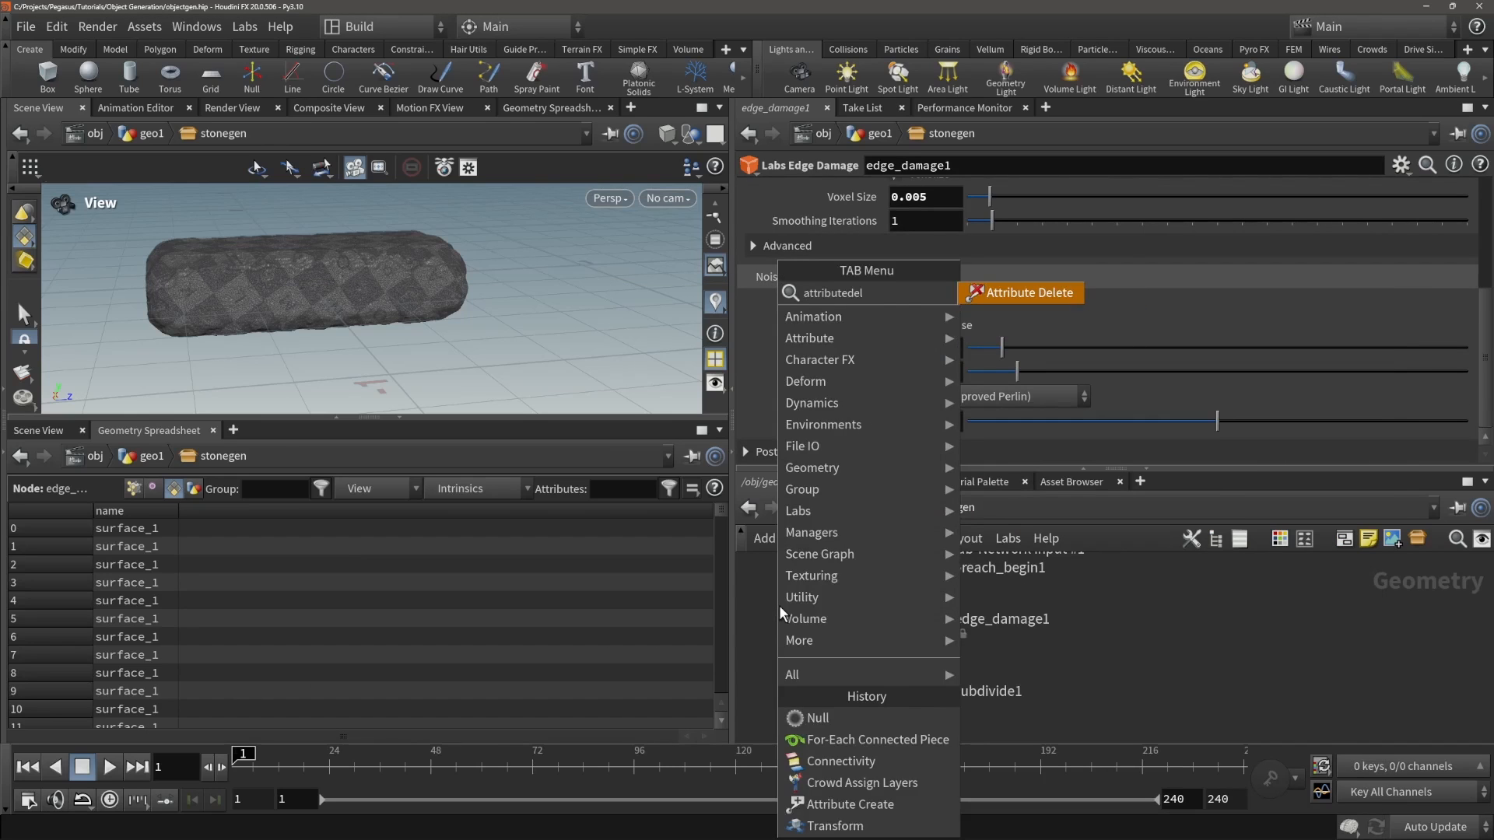
key("Return")
left_click(801, 666)
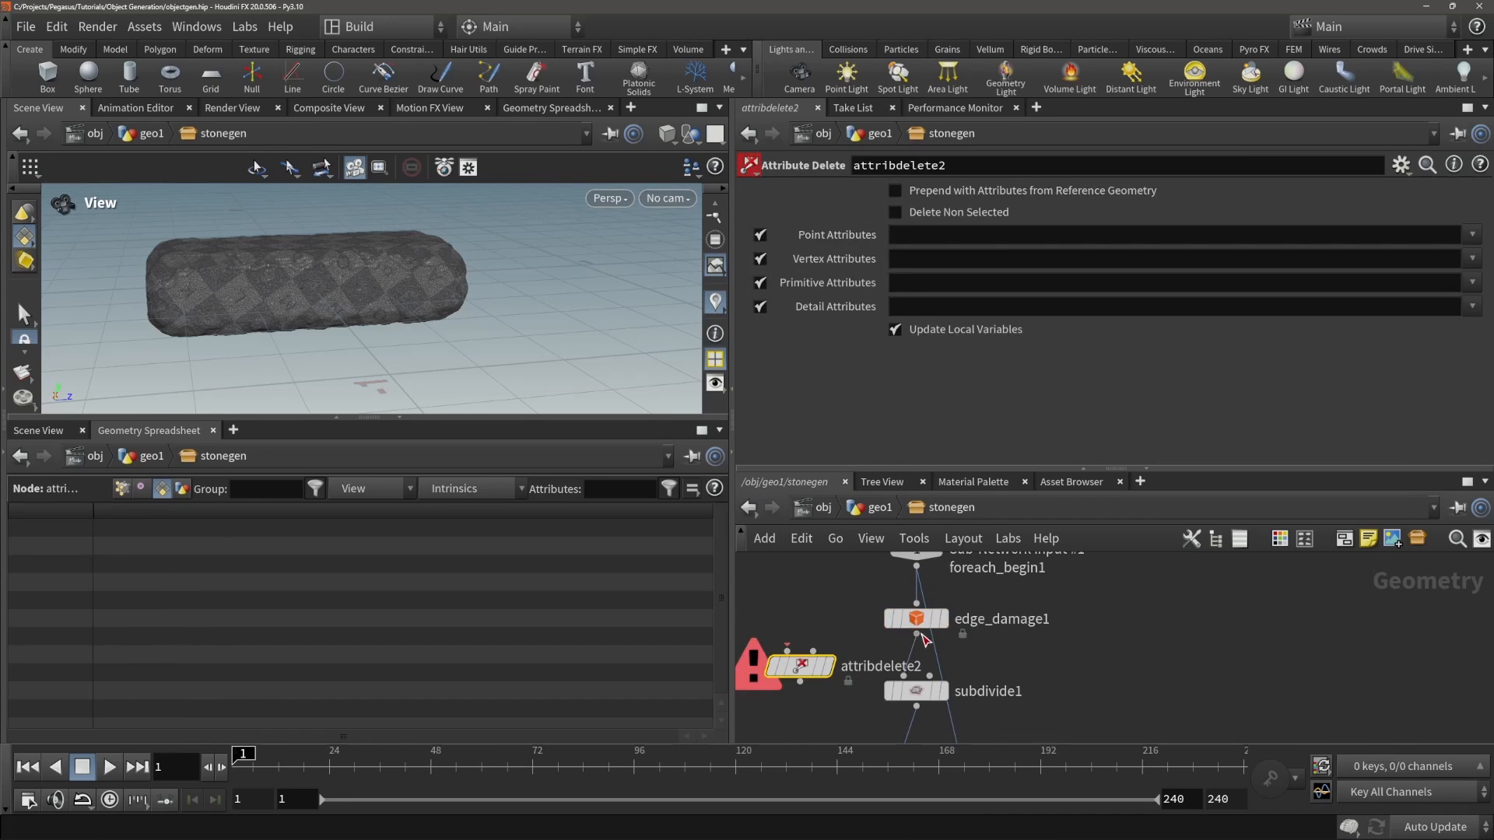
left_click(801, 682)
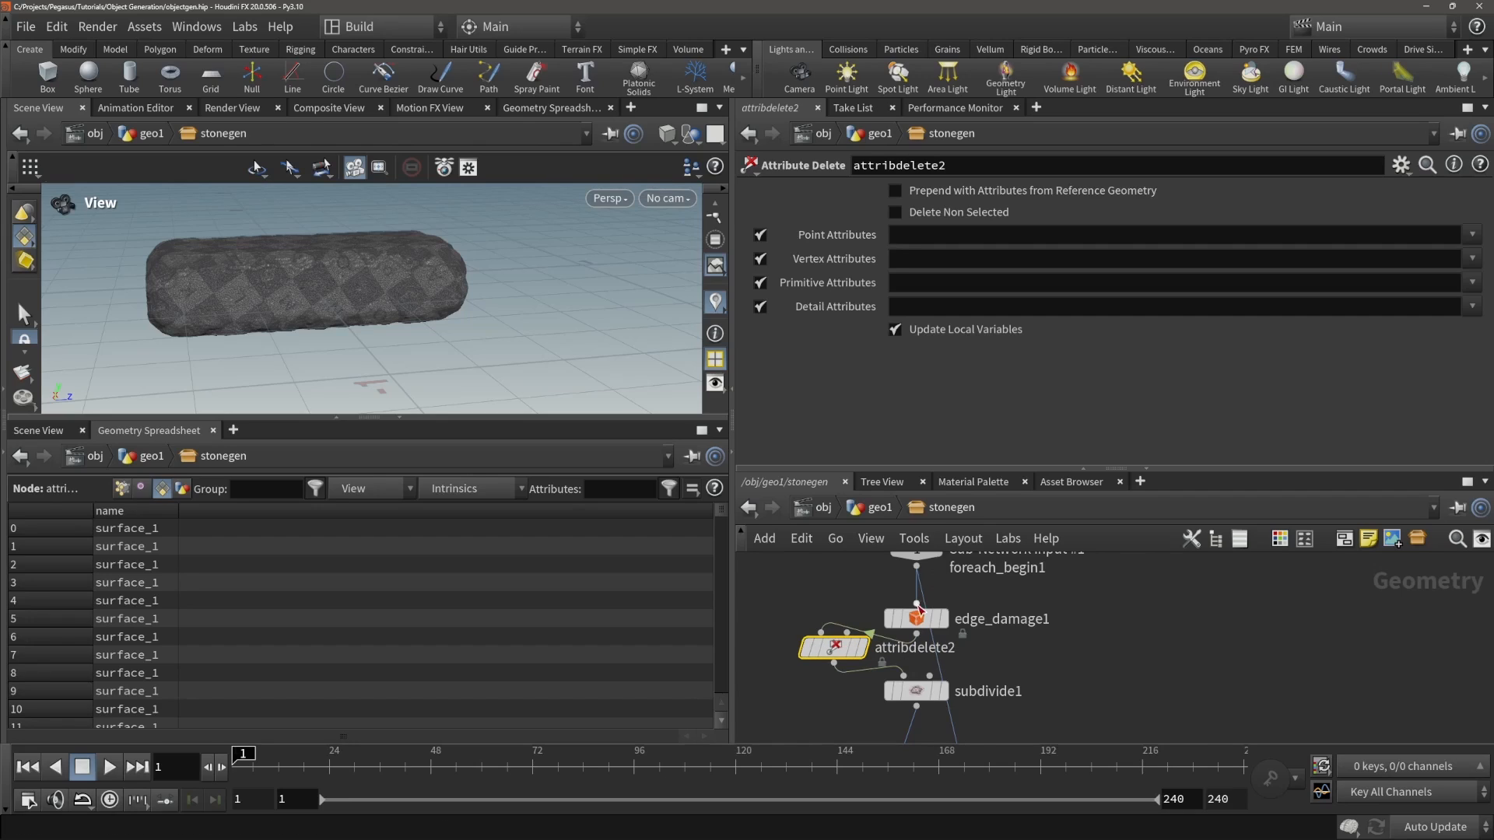
left_click_drag(916, 619, 834, 597)
left_click_drag(915, 691, 840, 704)
middle_click_drag(1069, 647, 965, 636)
- Return to geo1 and add an Attribute Create node that takes its input from repeat_end2
left_click(880, 510)
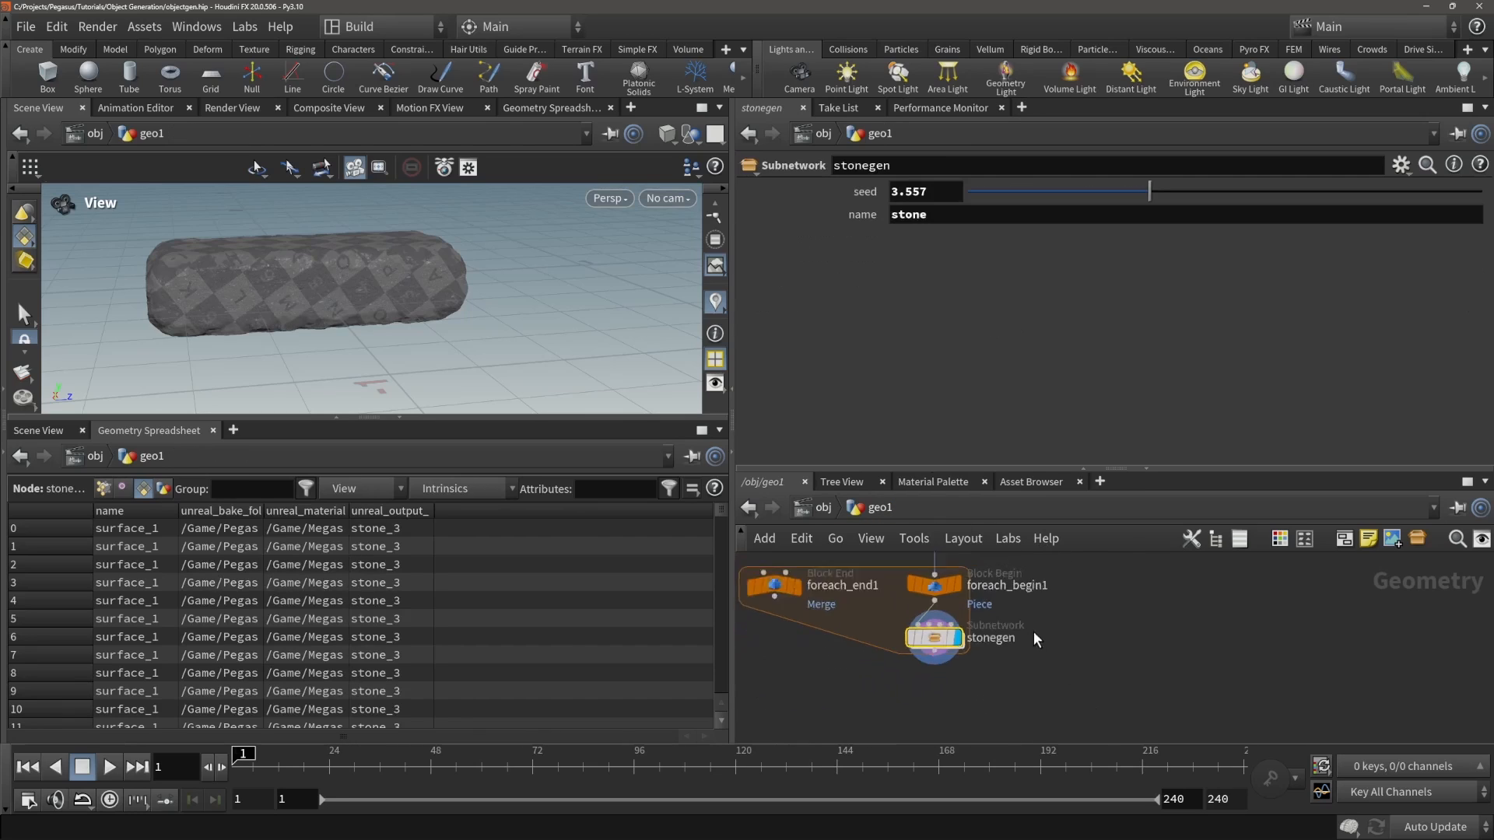
scroll(1034, 632, "down", 5)
scroll(994, 684, "up", 6)
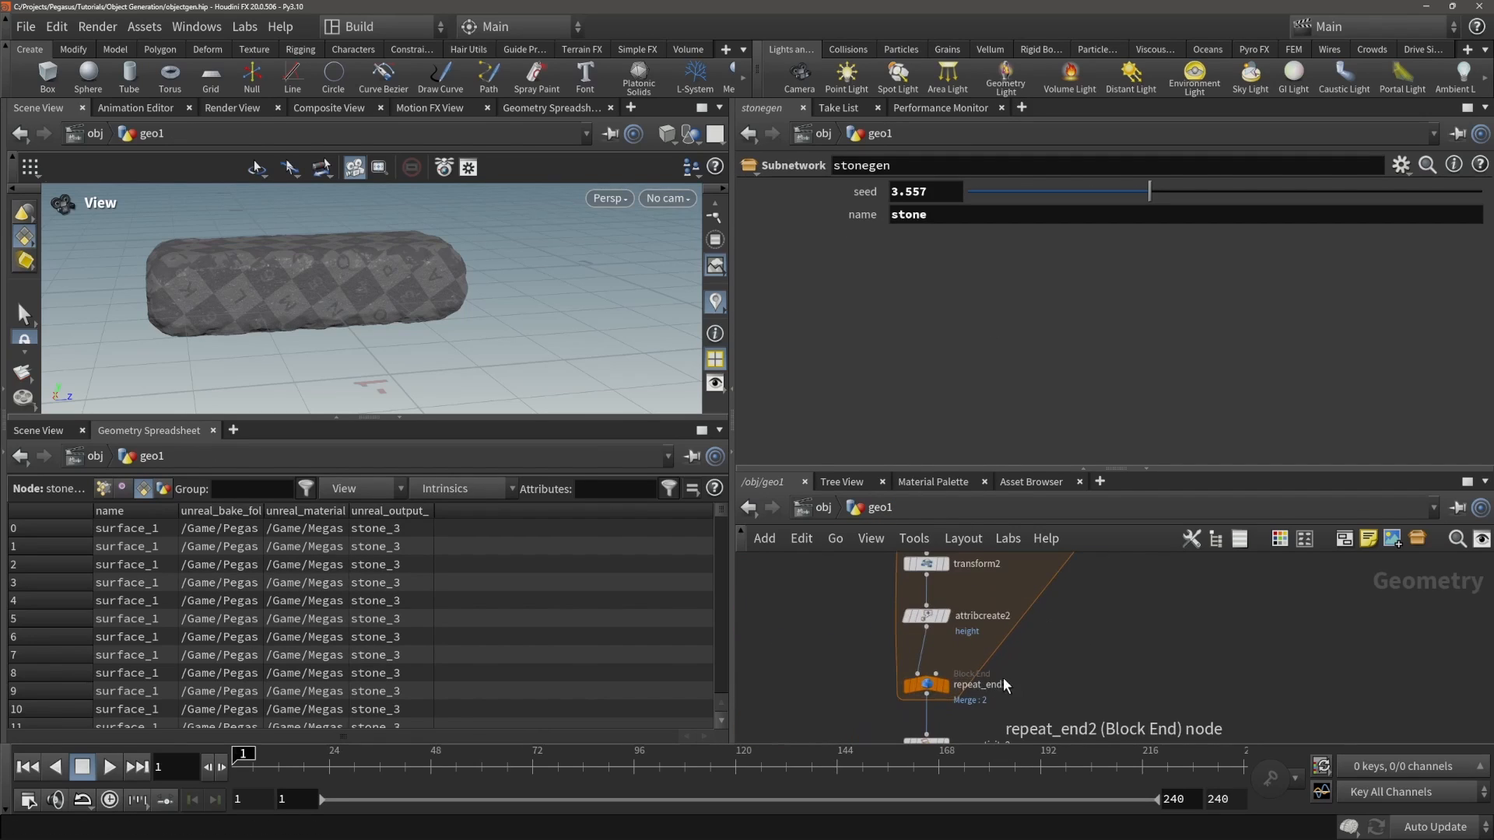
key("Tab")
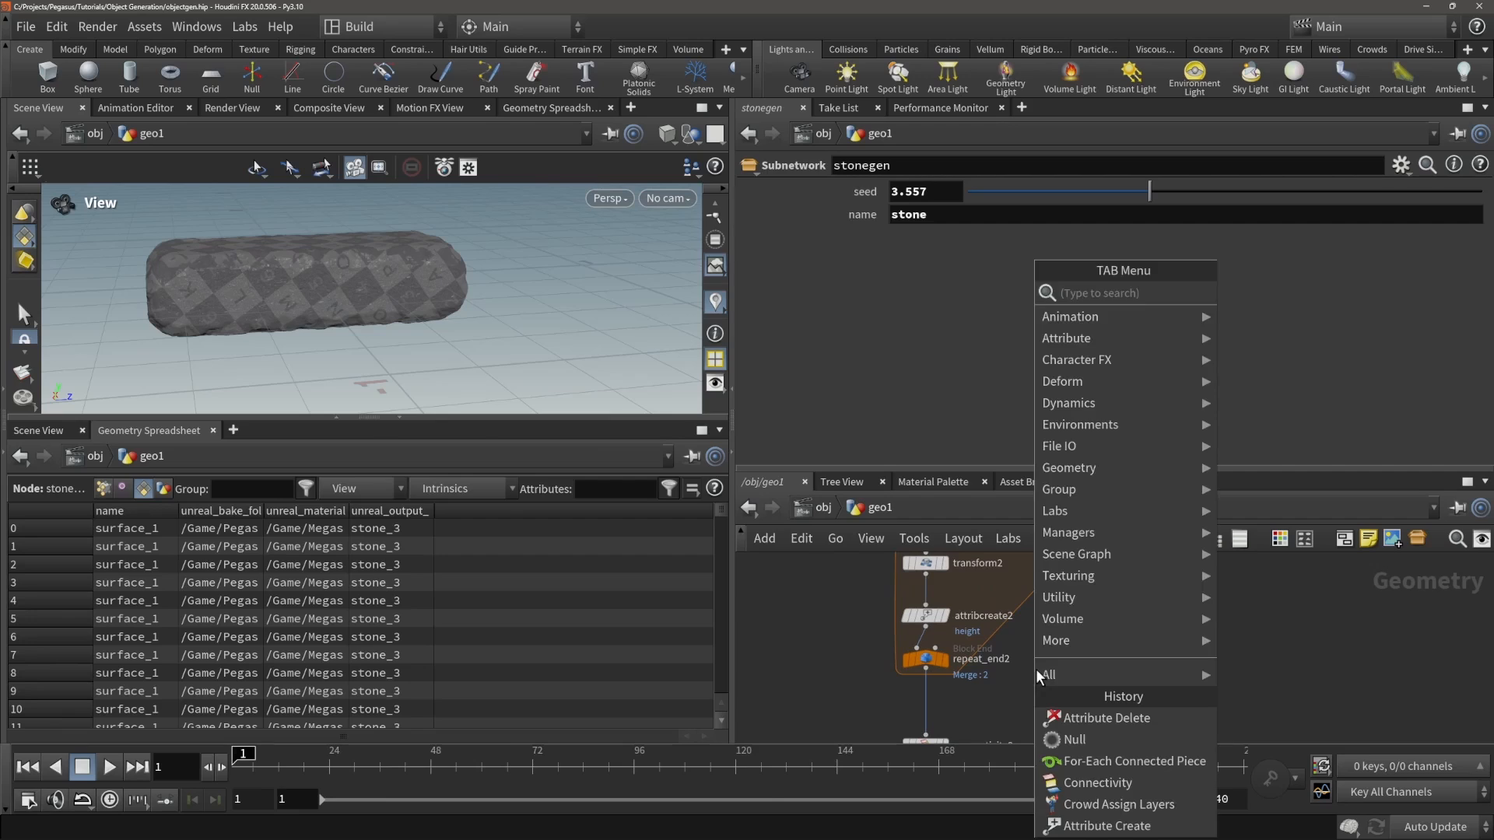
type("attribute")
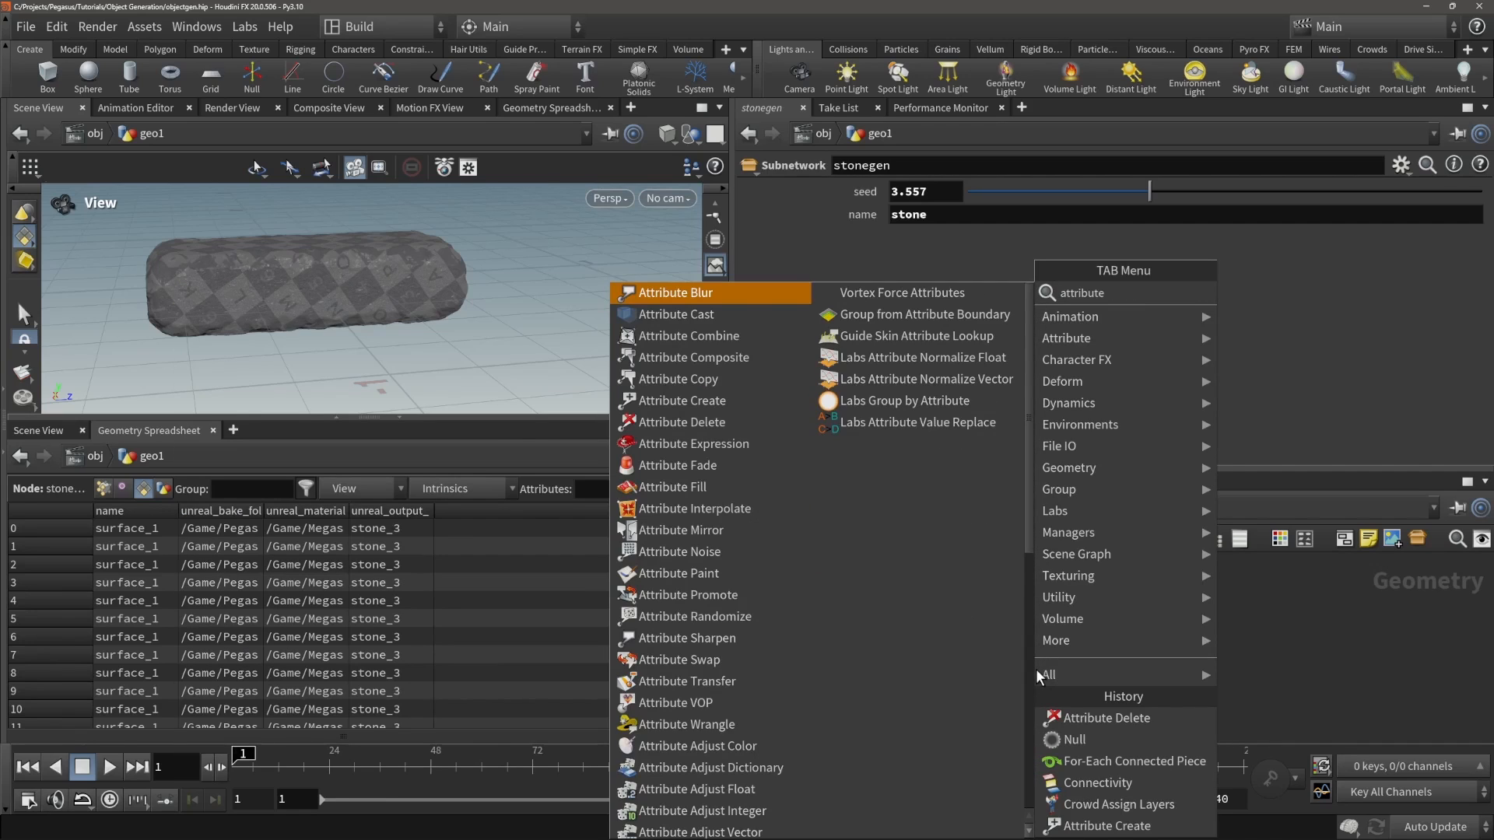
key("Return")
left_click(1121, 687)
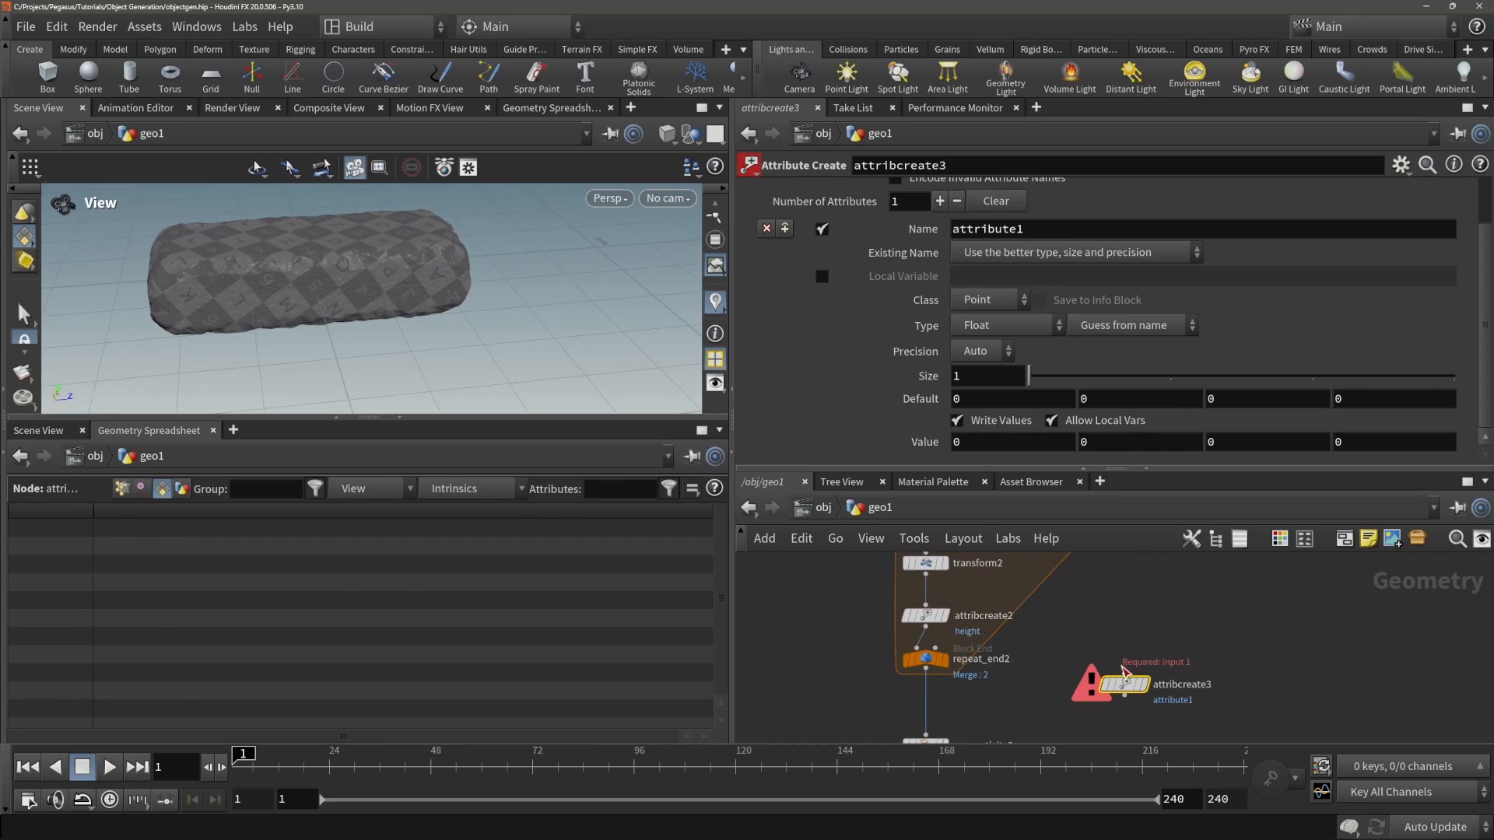
left_click_drag(1124, 672, 926, 669)
middle_click_drag(1053, 602, 1024, 580)
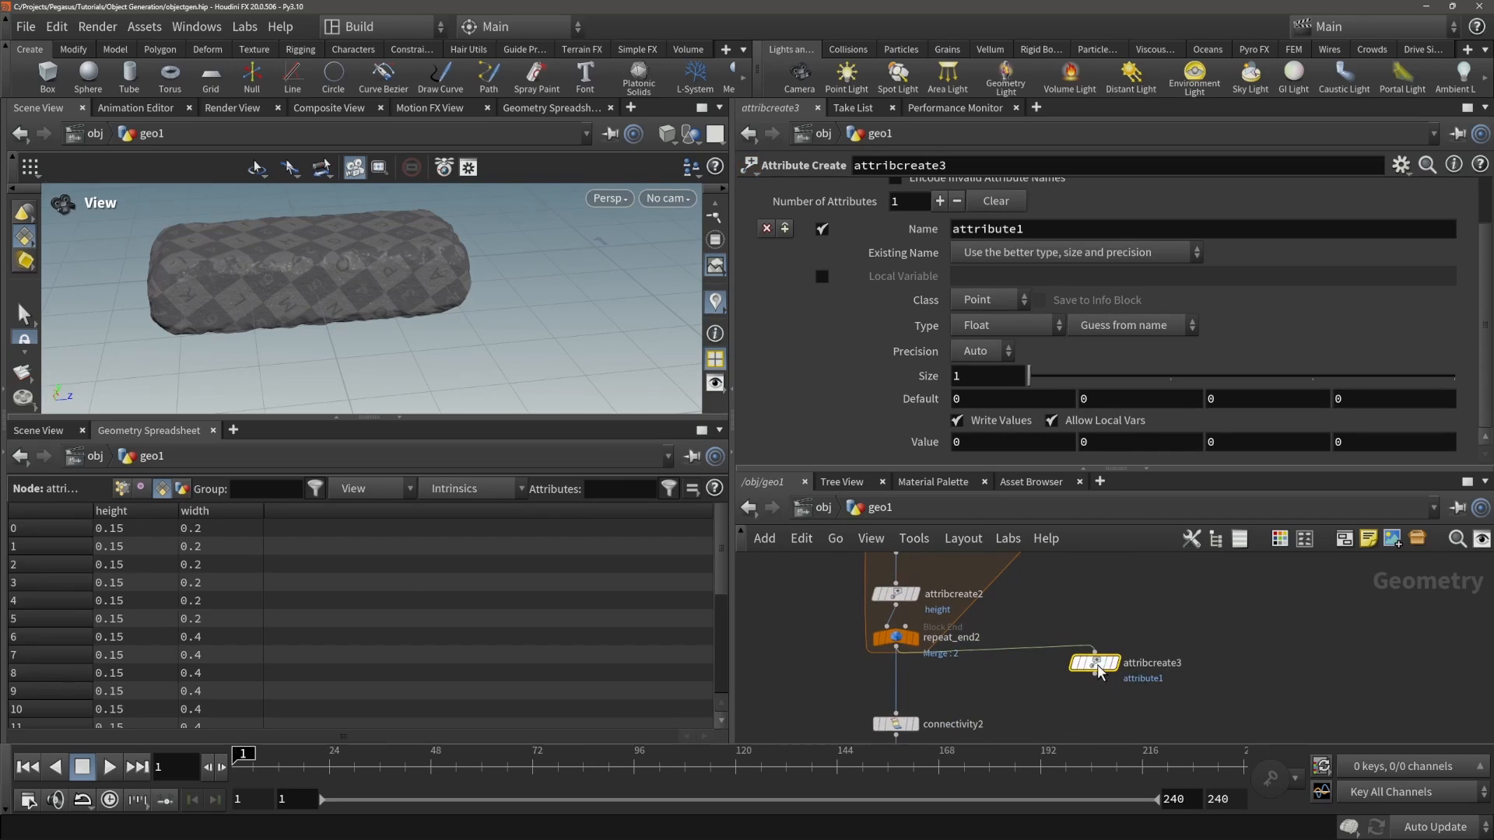
- Name the new attribute depth on attribcreate3, with class Primitive and type Float
double_click(1007, 230)
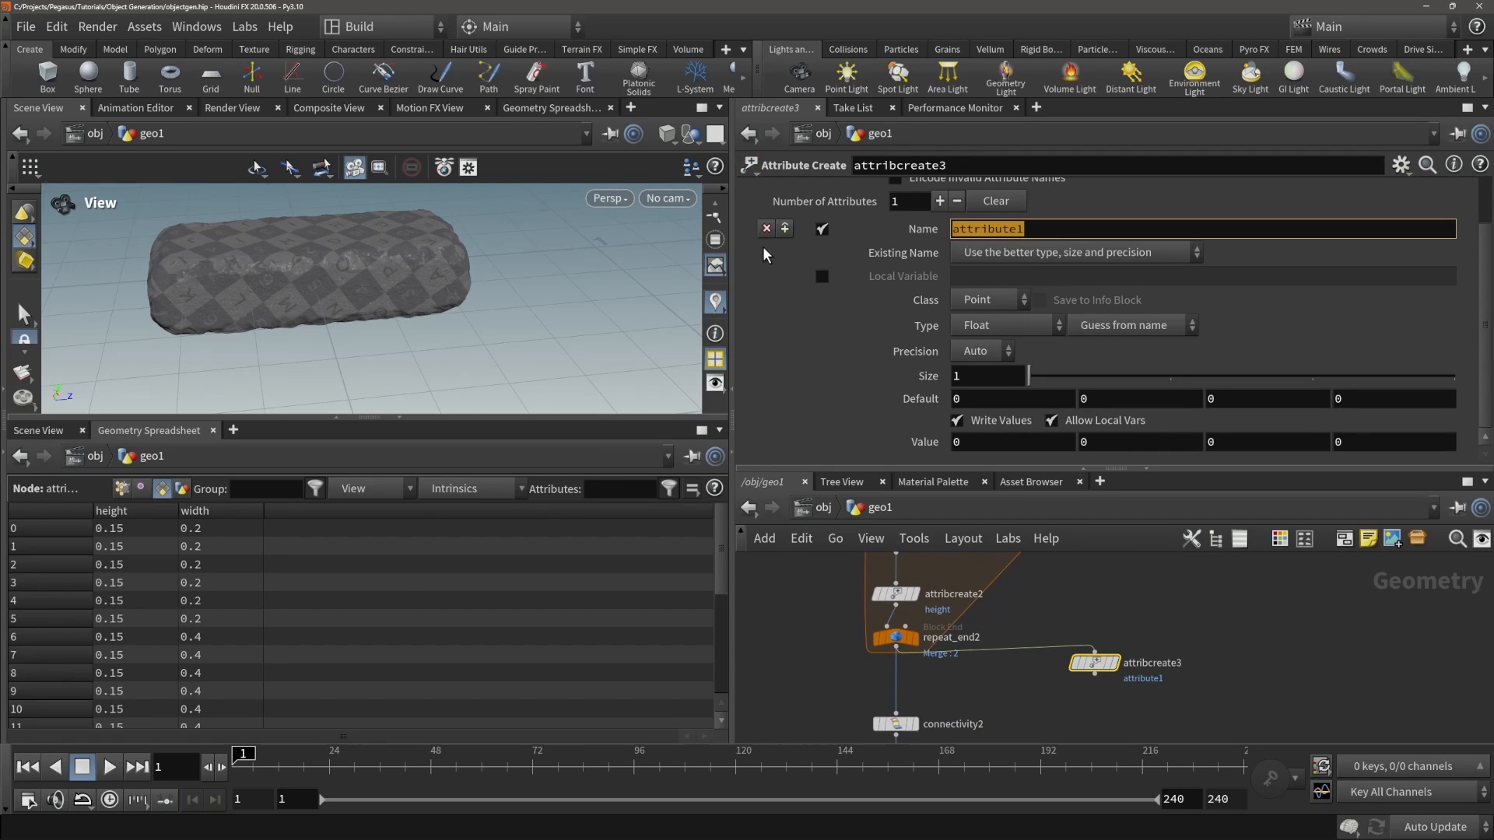
type("depth")
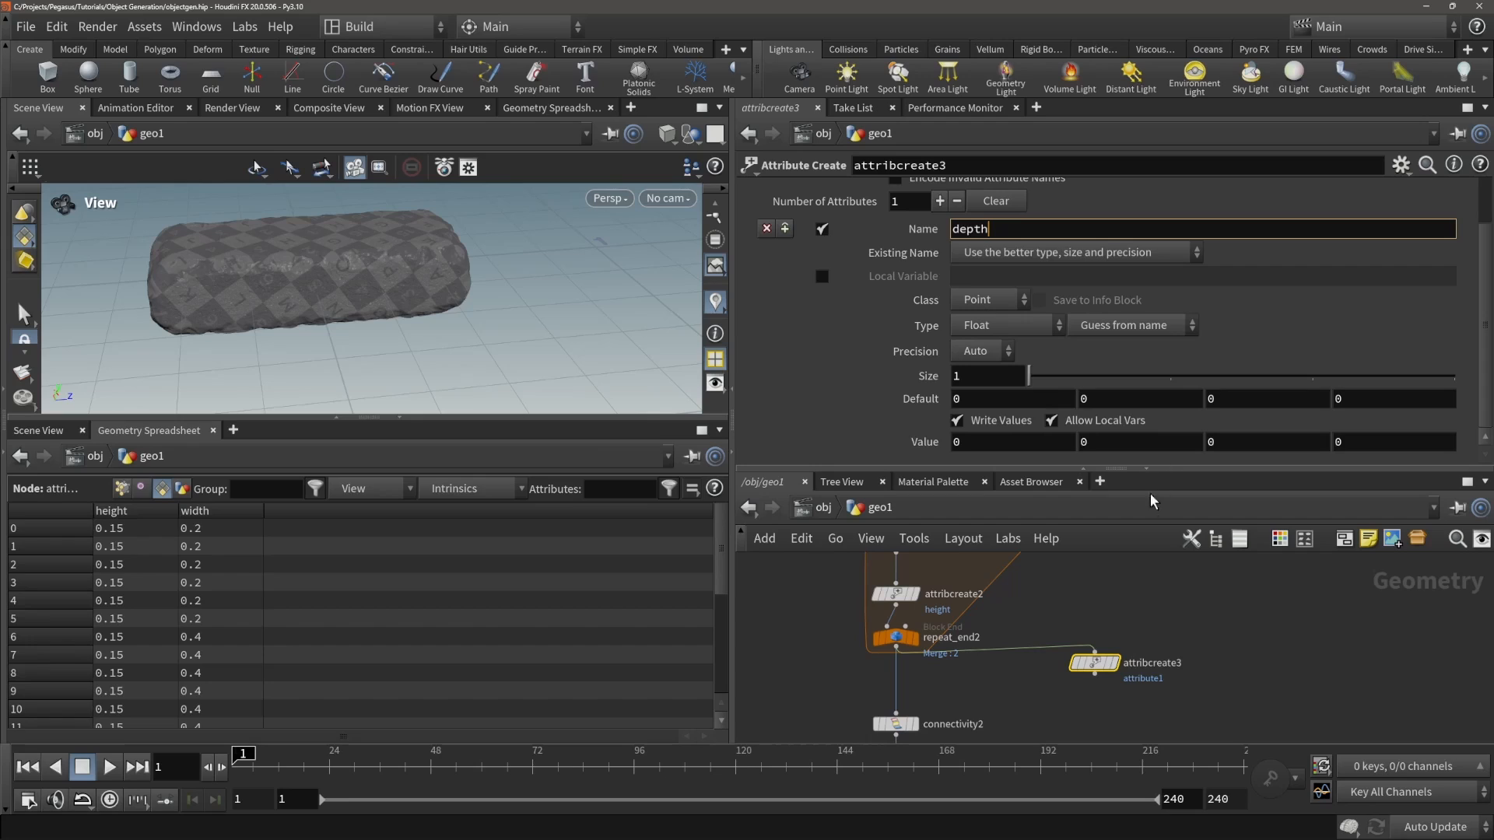
left_click(1004, 299)
left_click(1000, 343)
left_click(1003, 325)
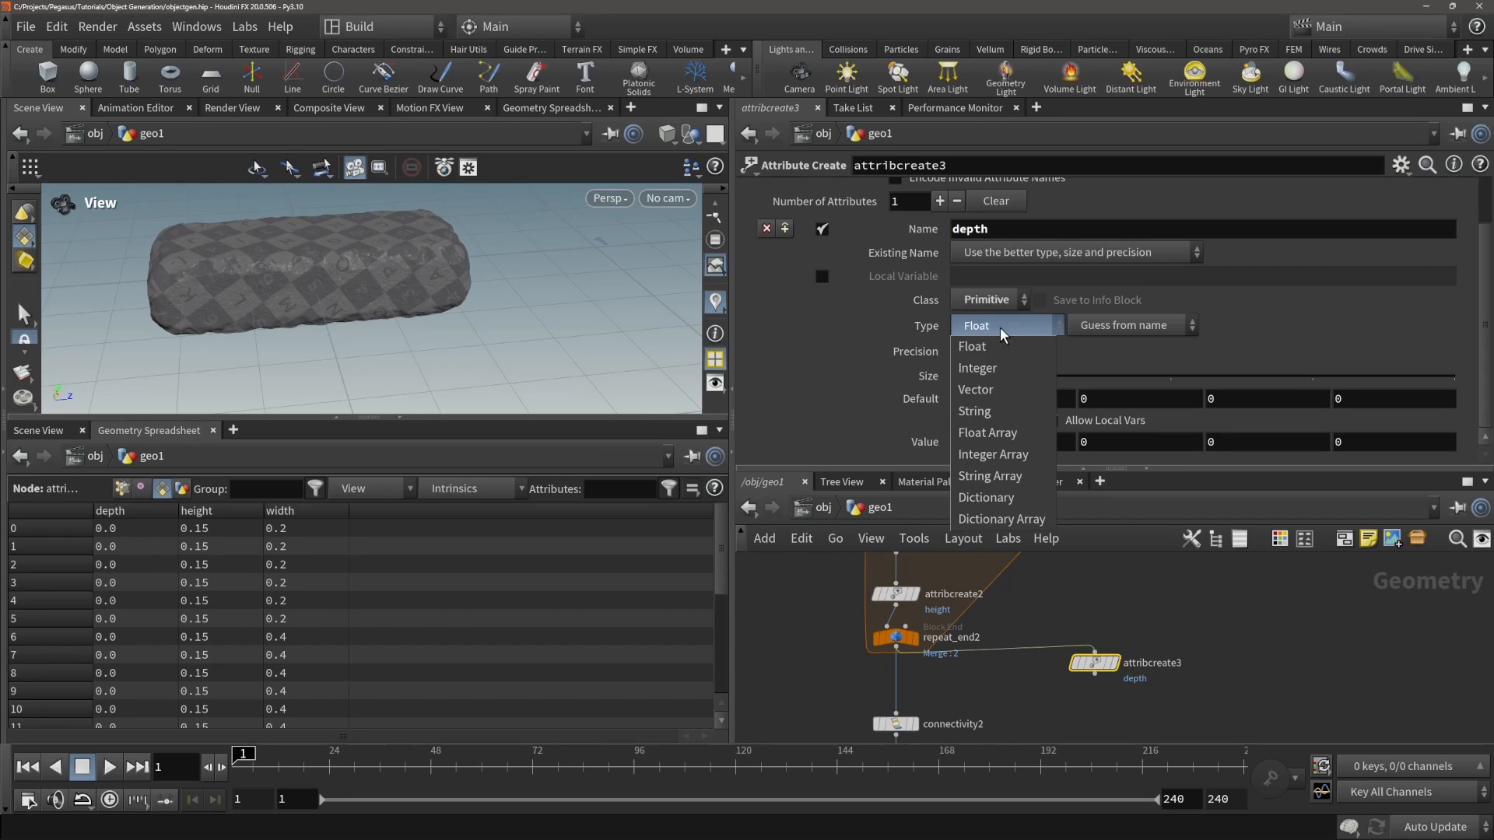
left_click(1000, 346)
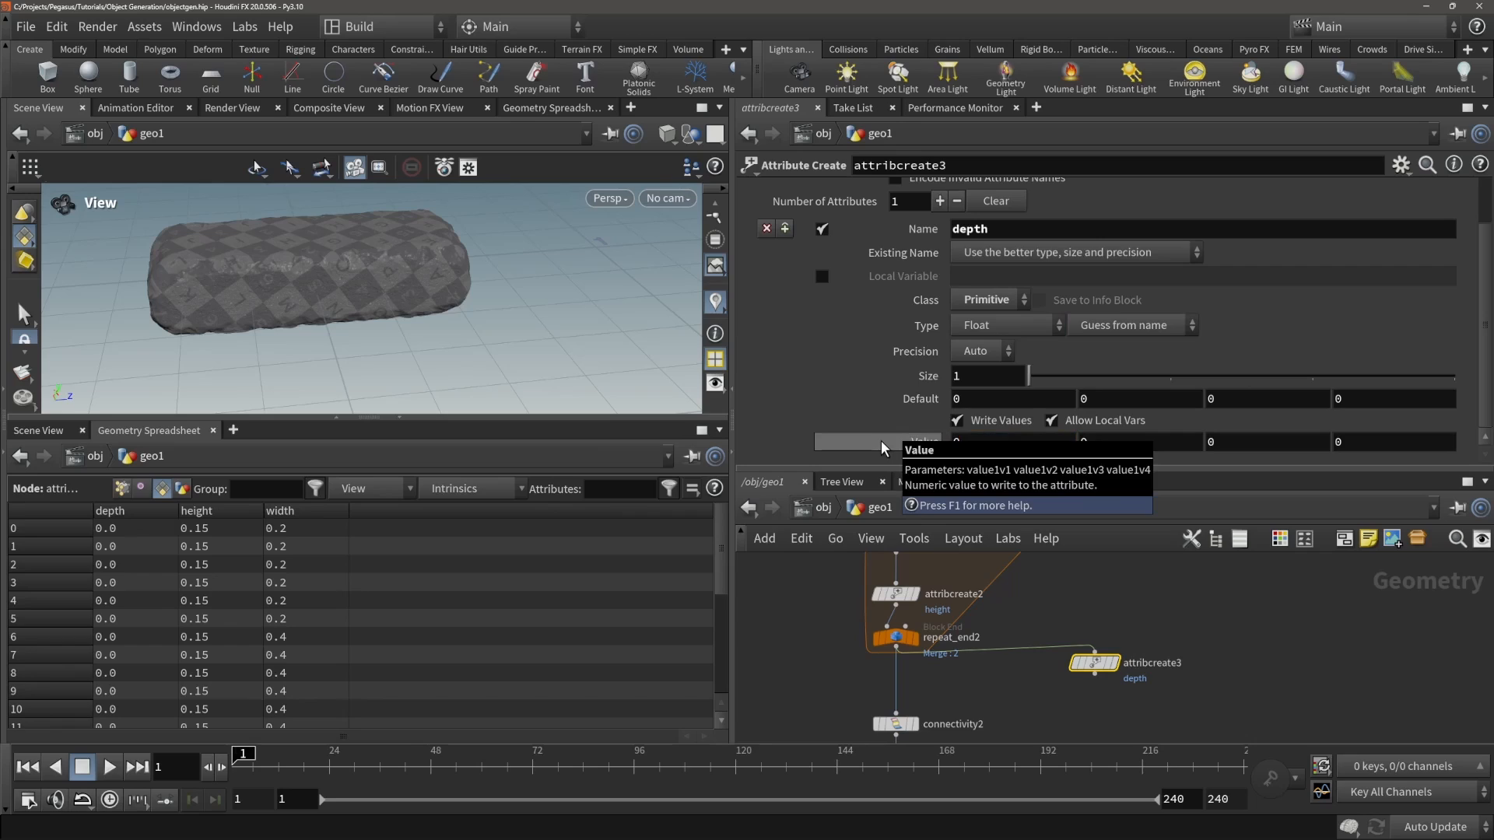
- Set the Z size of box1 to .3 and inspect the resulting stone in the viewport
scroll(1041, 626, "down", 5)
scroll(1041, 626, "up", 4)
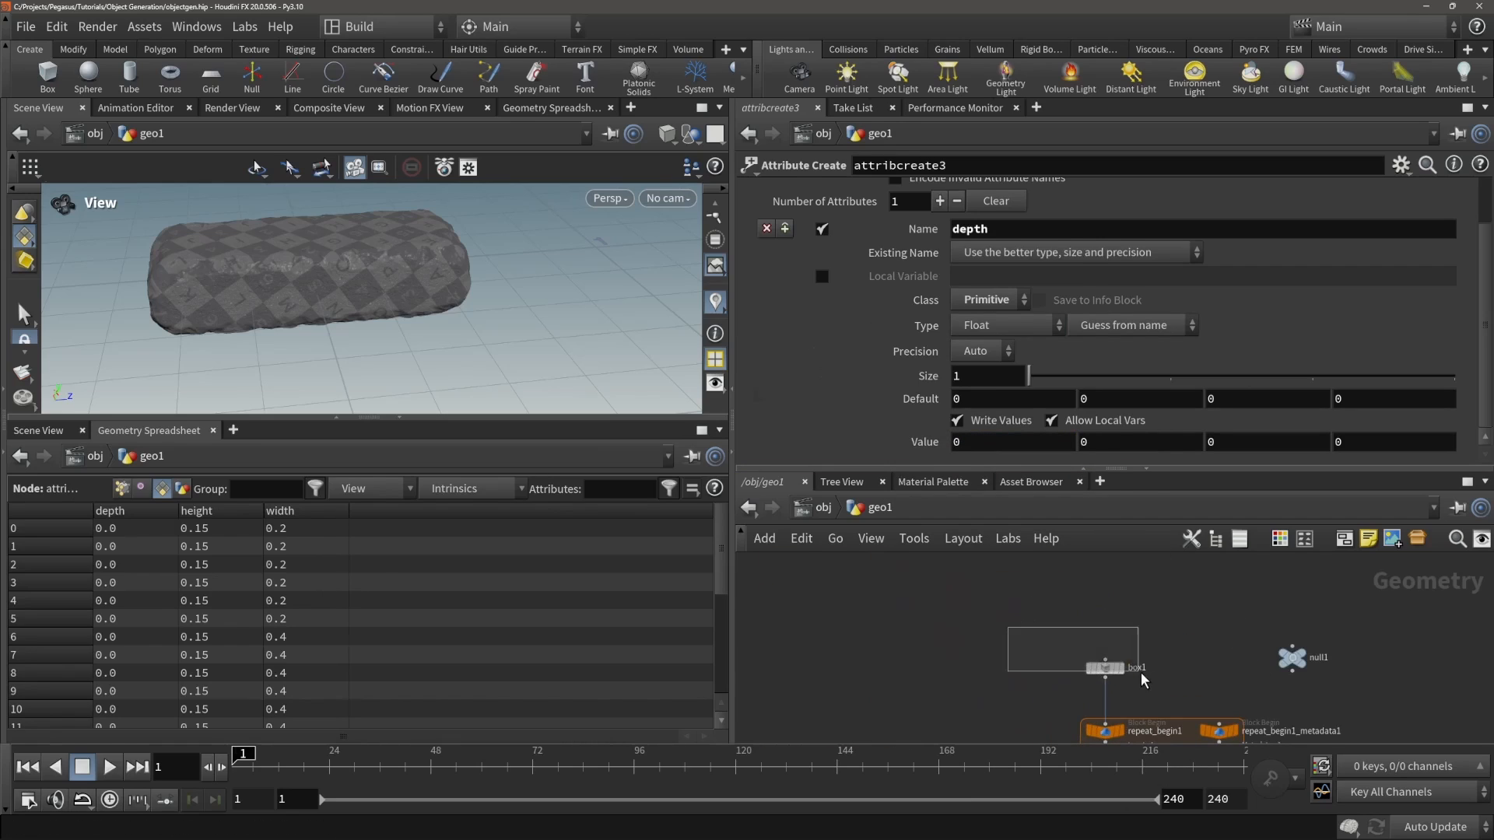
left_click(1105, 667)
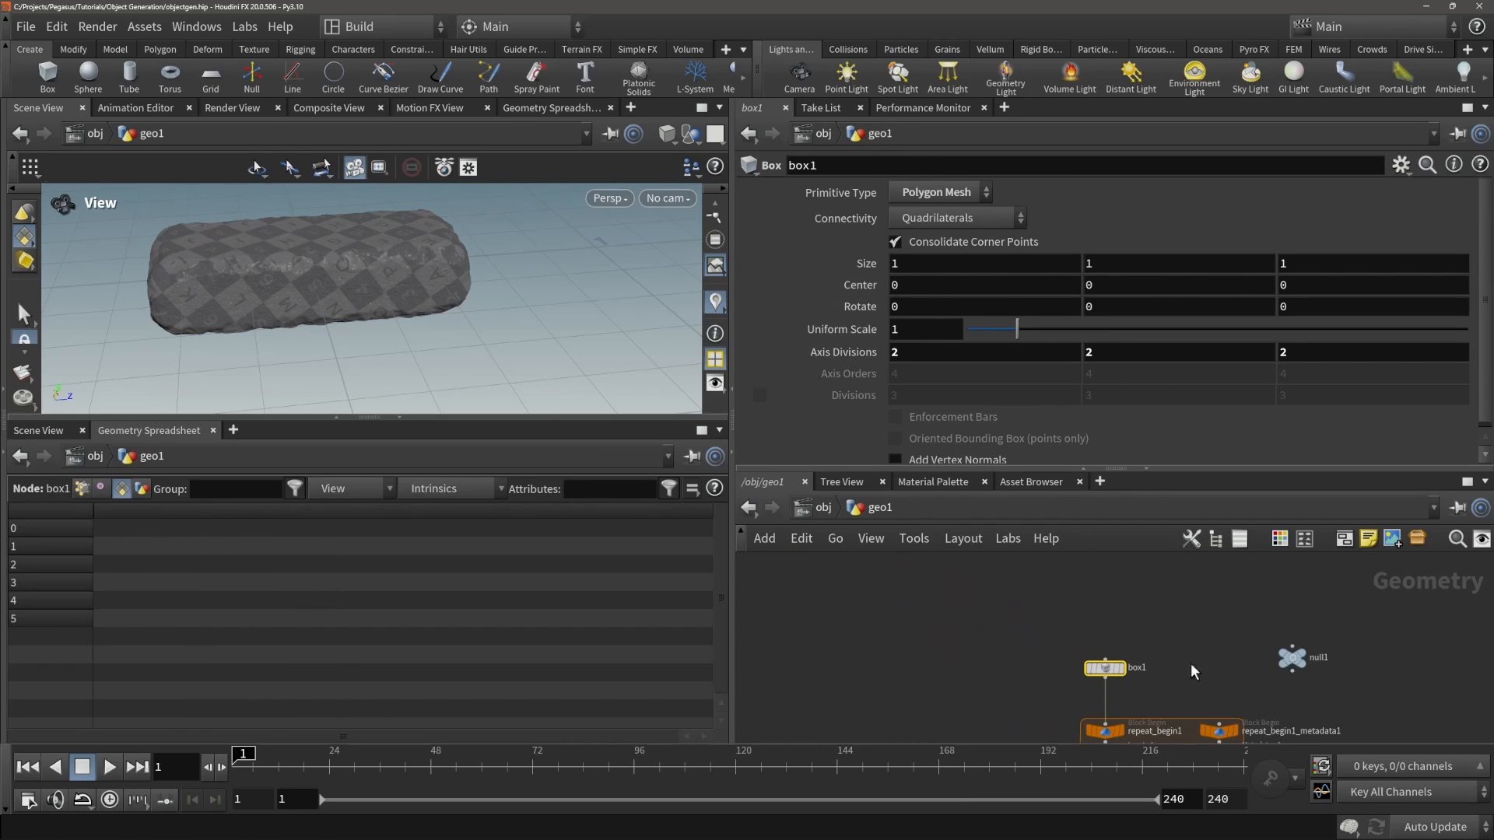
scroll(1181, 615, "down", 5)
scroll(1200, 689, "up", 5)
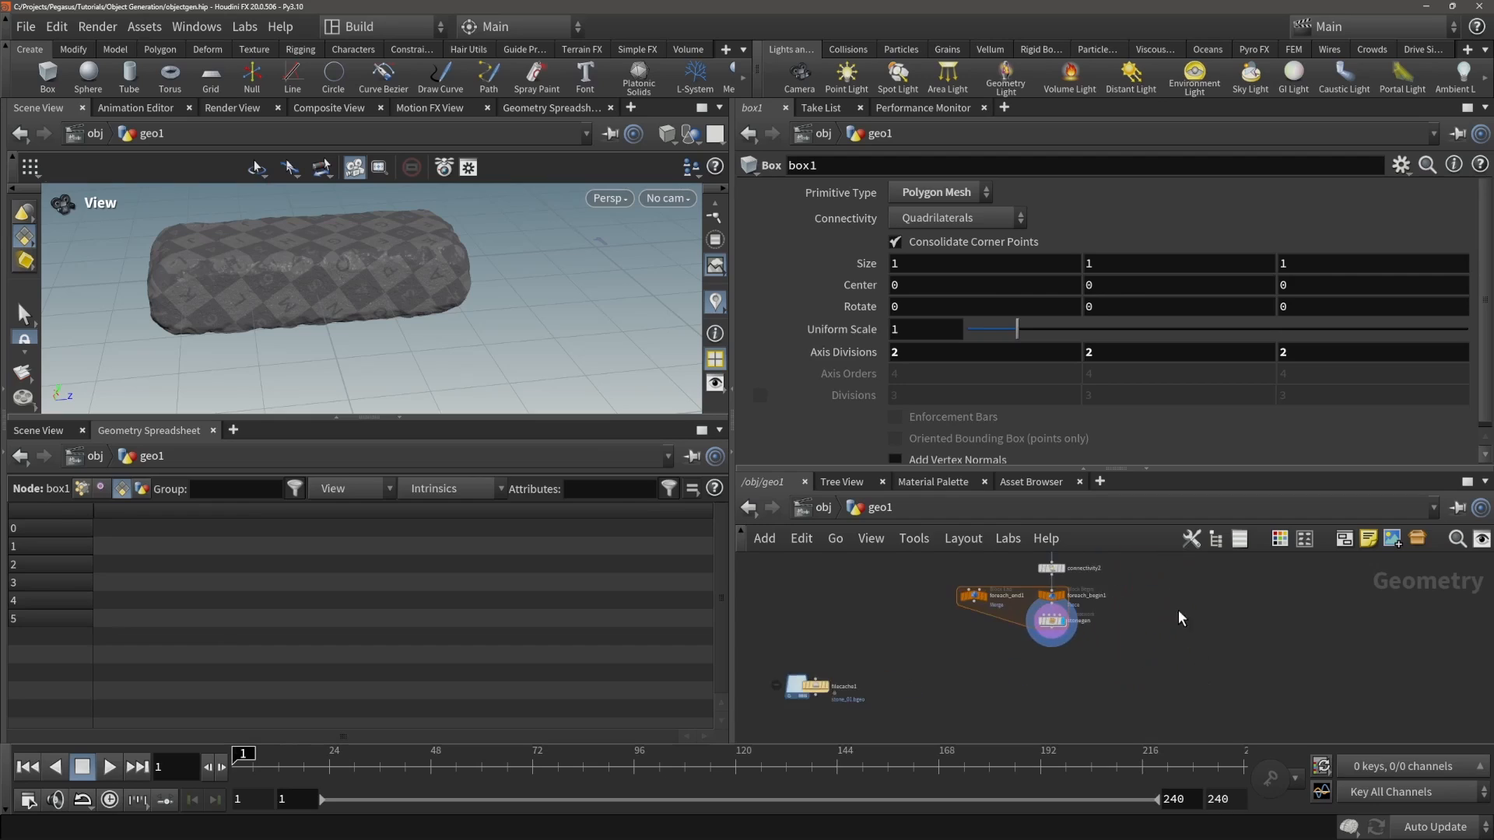
middle_click_drag(1181, 617, 1187, 720)
scroll(1147, 661, "up", 2)
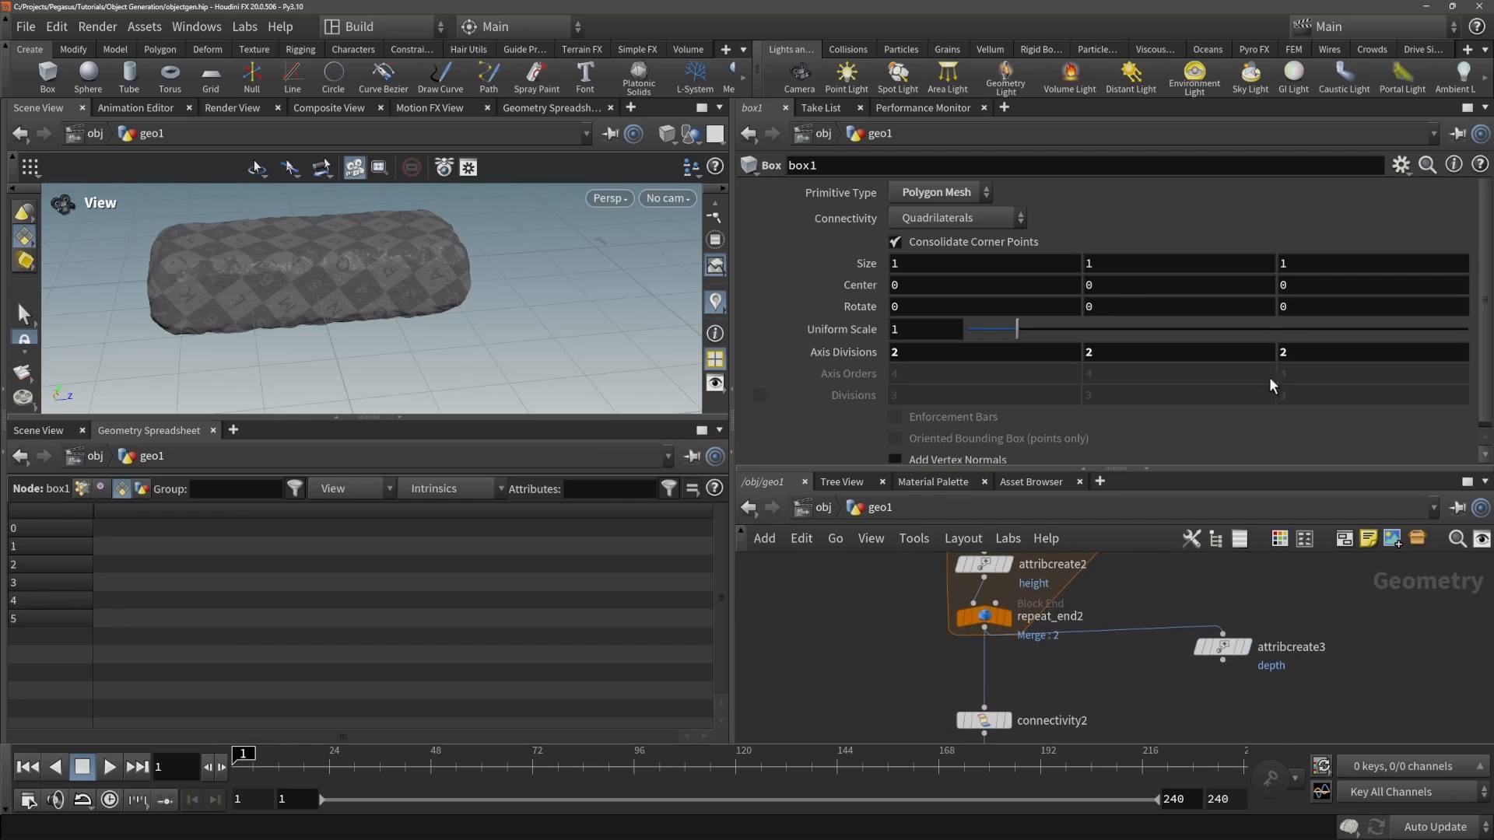
double_click(1310, 265)
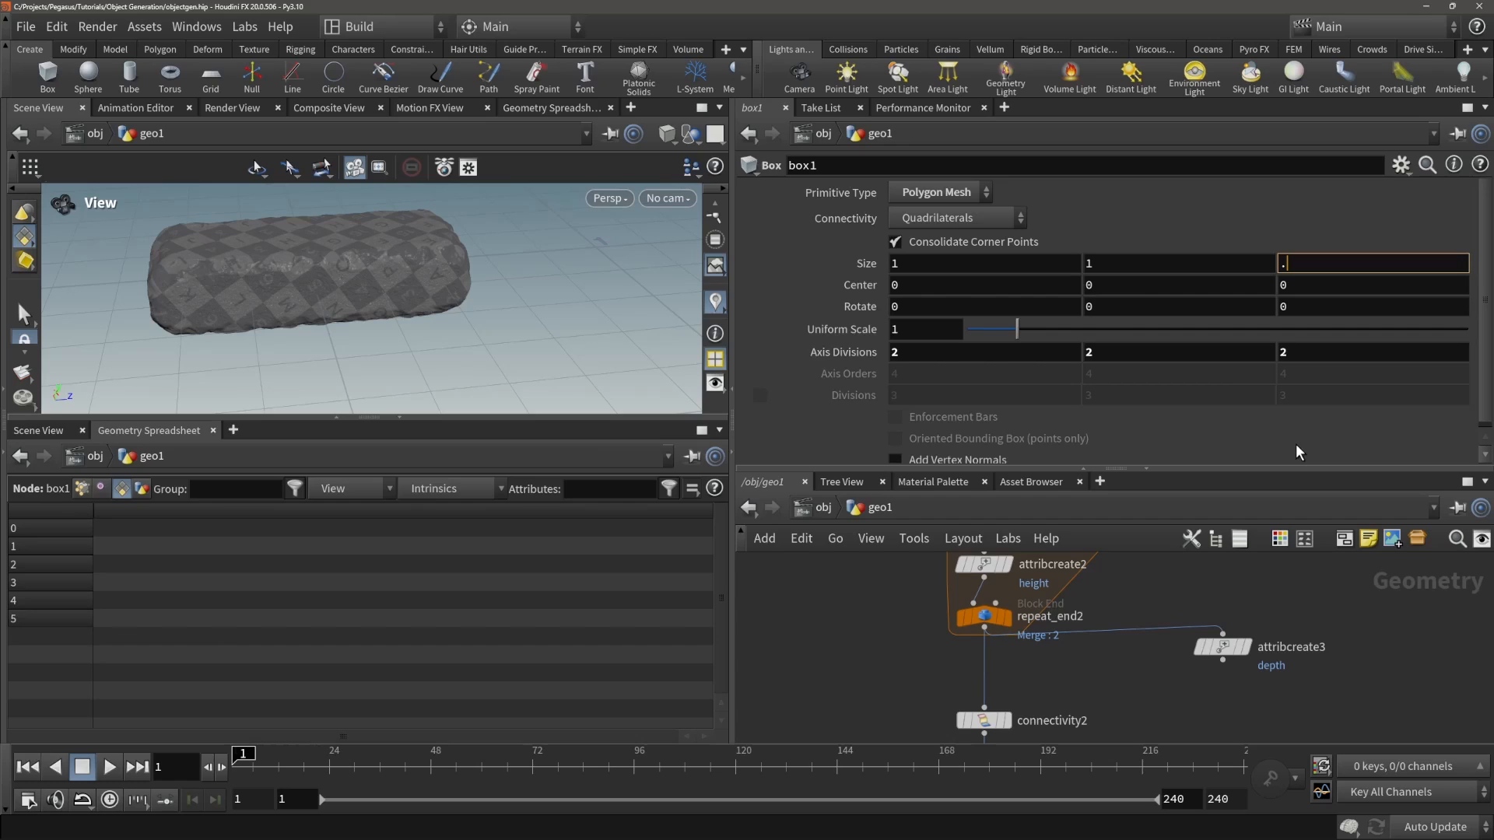
type(".3")
key("Return")
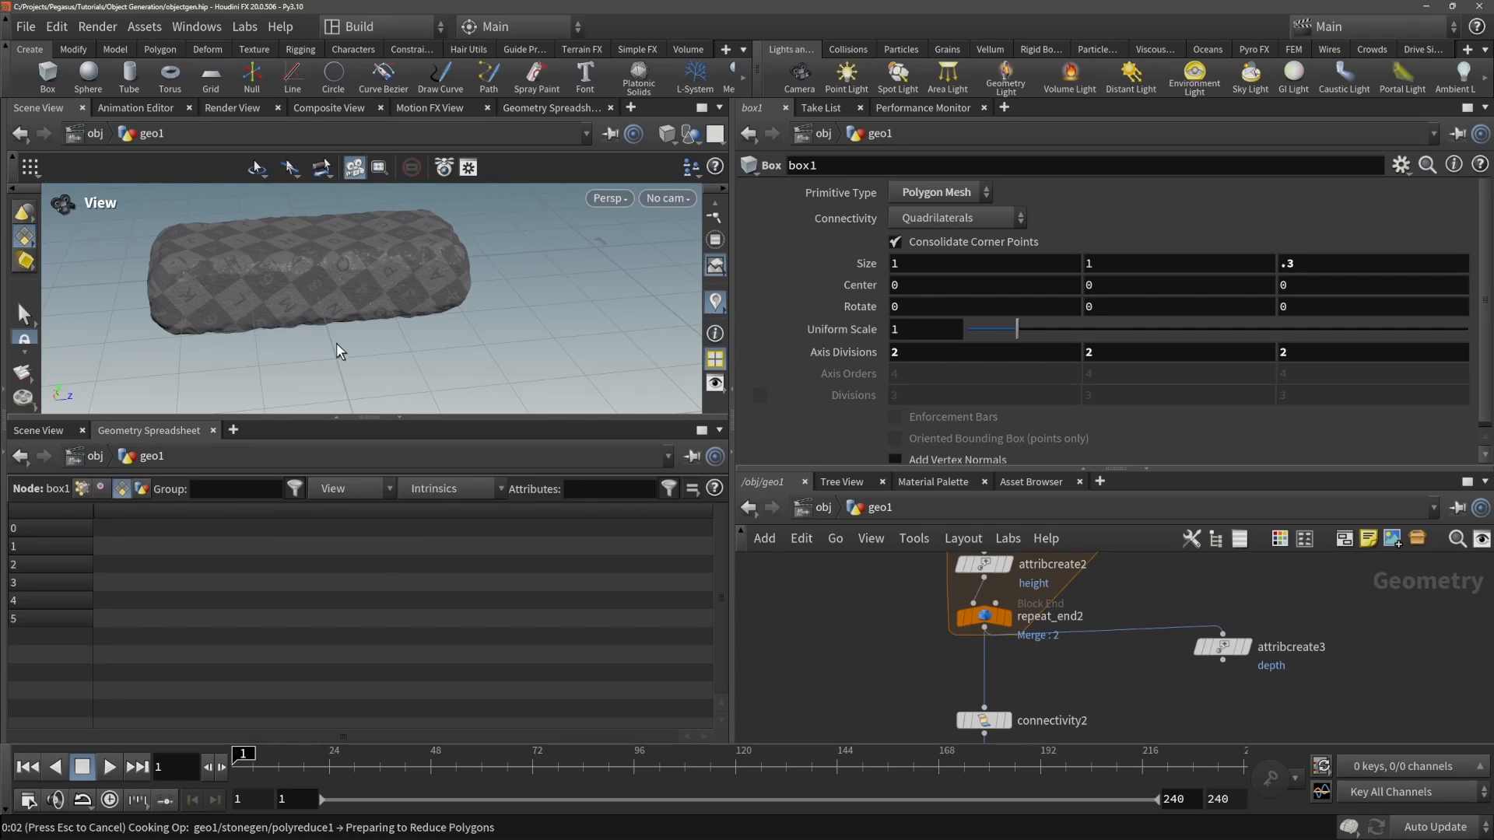
left_click_drag(348, 324, 374, 250)
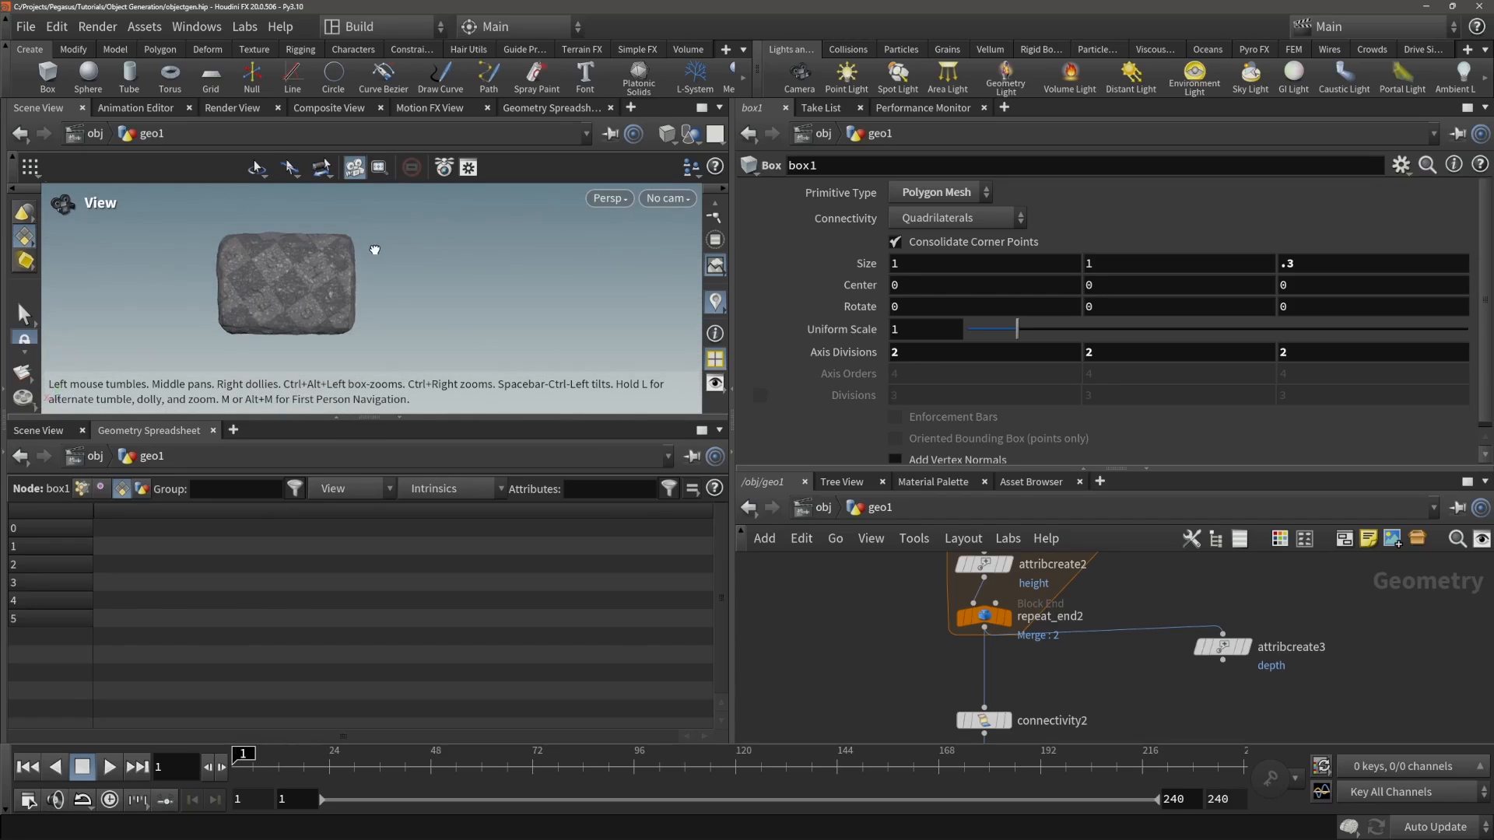
- Display attribcreate3 and set the depth attribute's value to .3
scroll(1174, 670, "down", 1)
middle_click_drag(1174, 670, 1138, 665)
scroll(1202, 658, "up", 1)
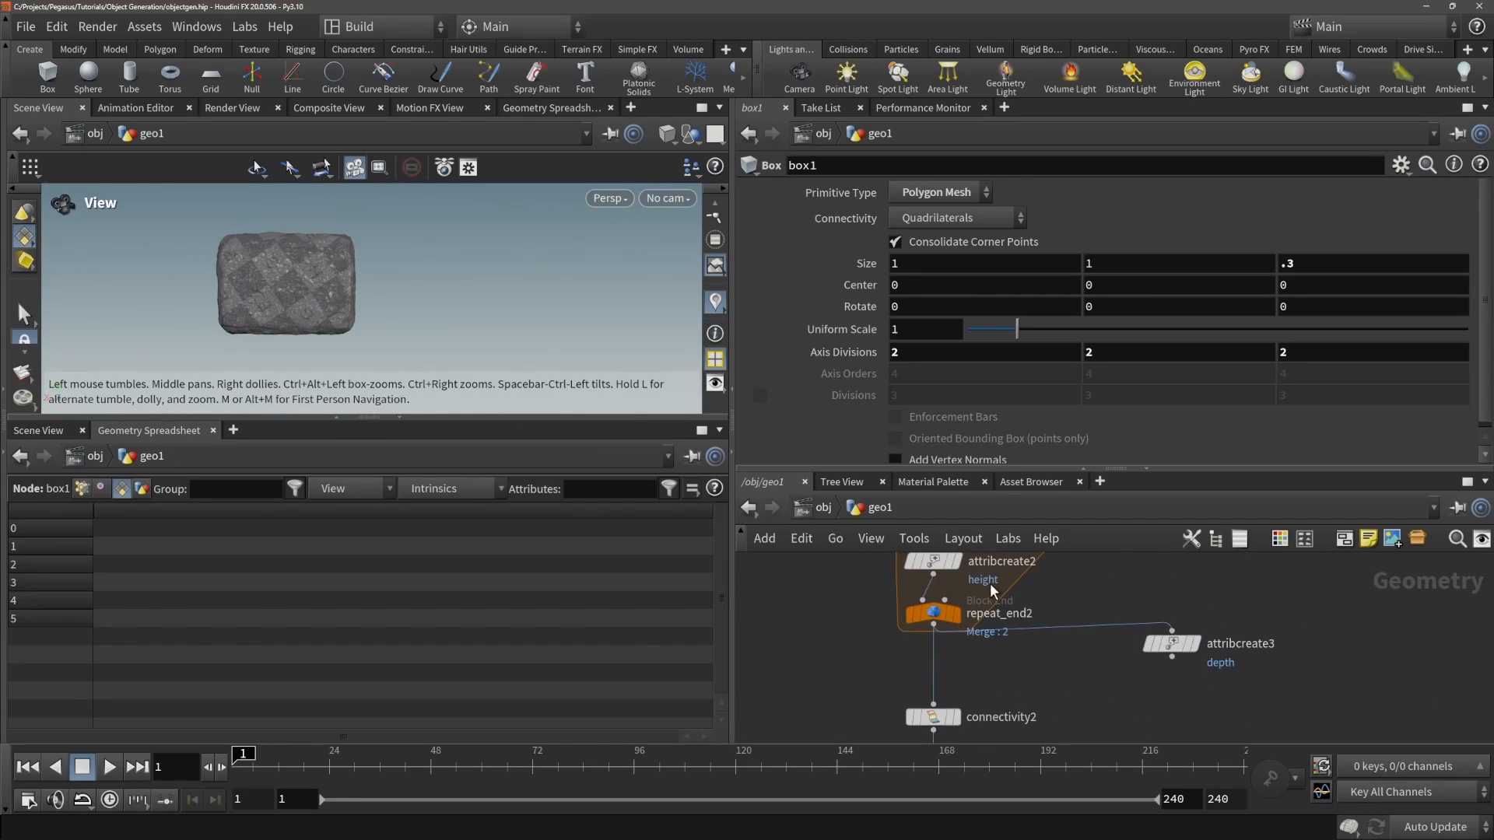
left_click_drag(468, 296, 450, 302)
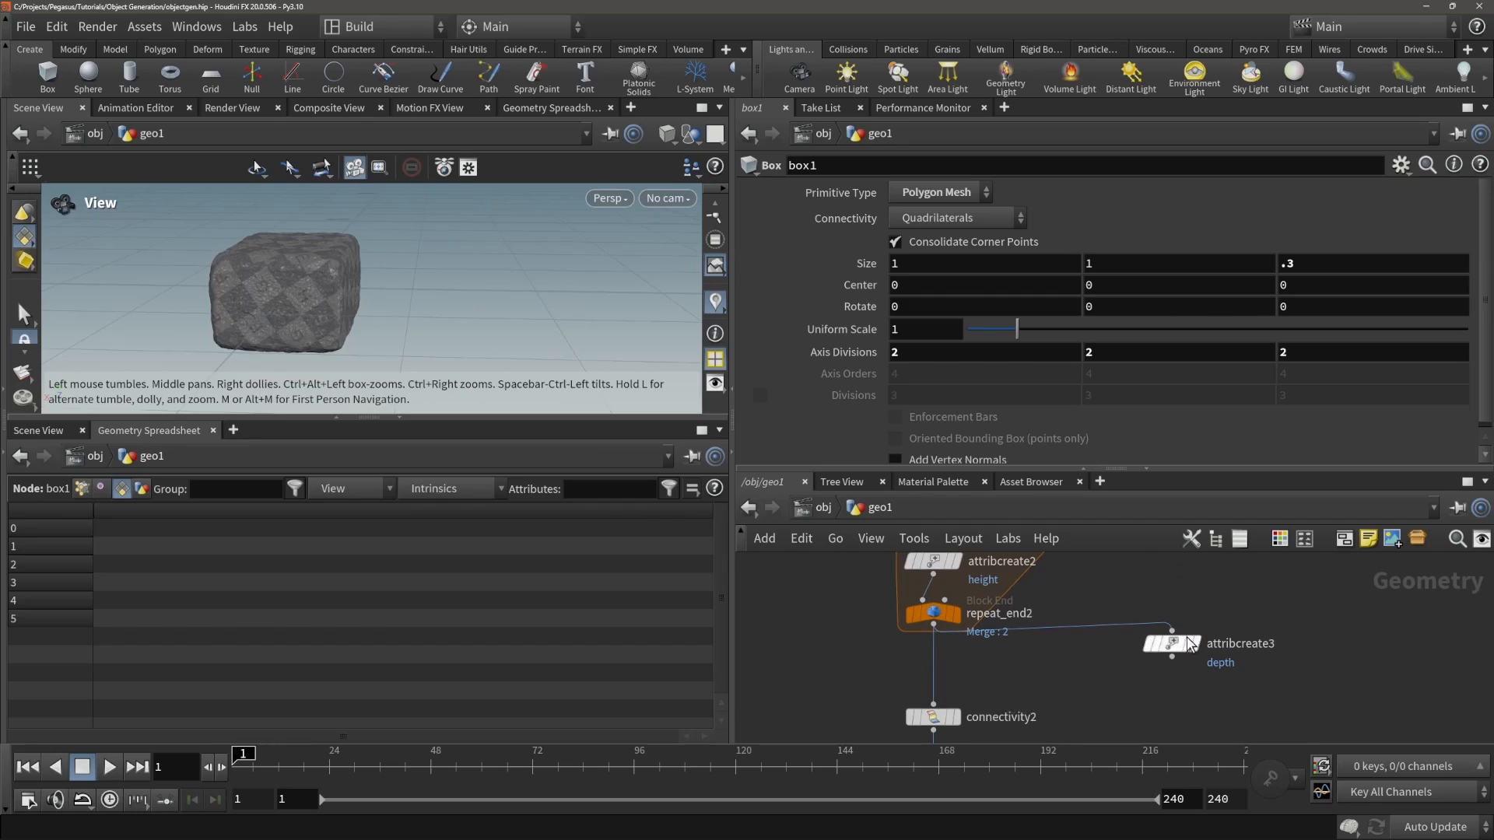
left_click(1198, 652)
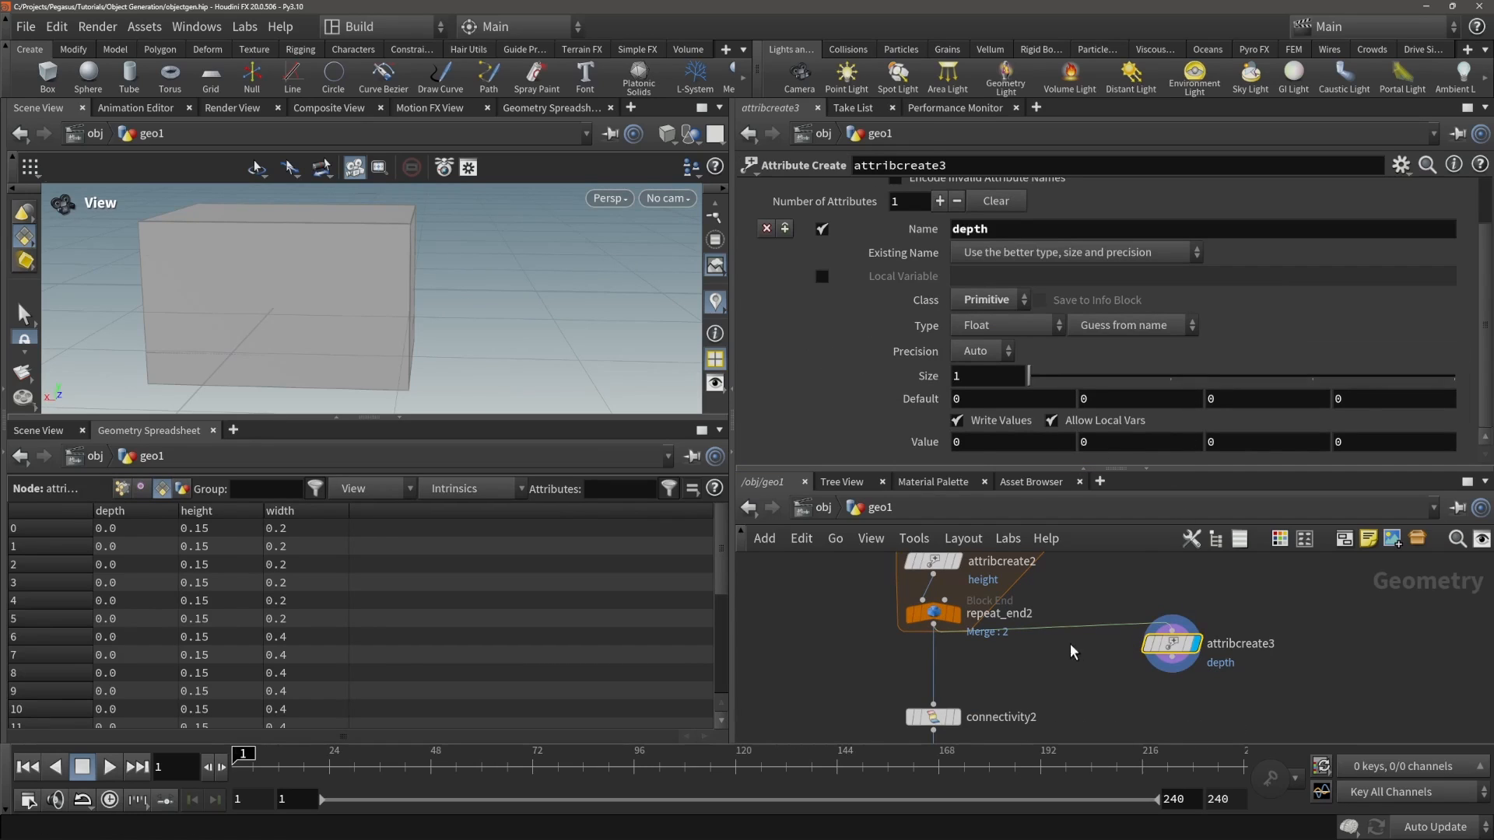
left_click(960, 450)
type(".")
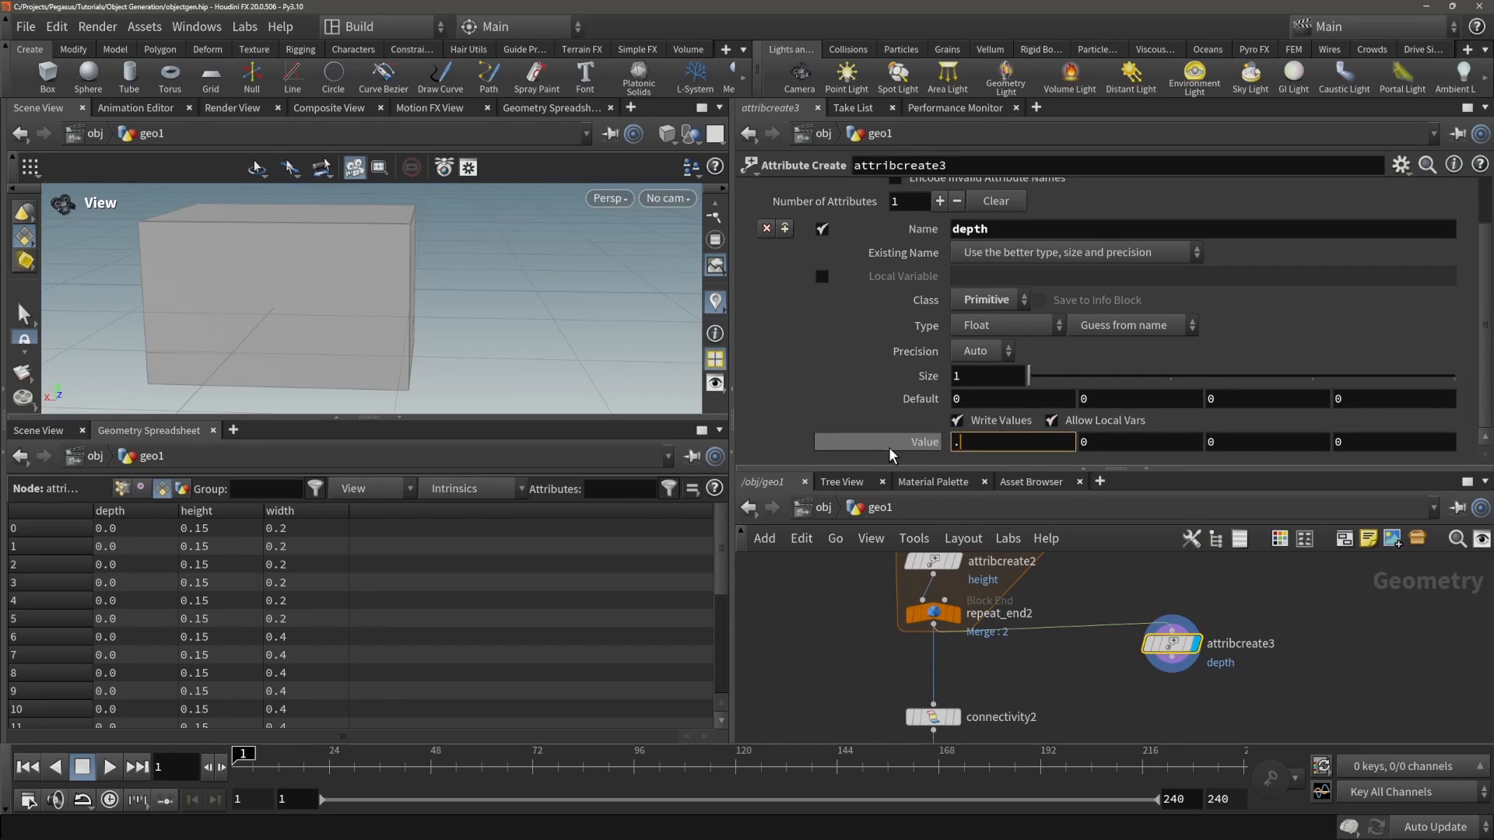
type("3")
key("Return")
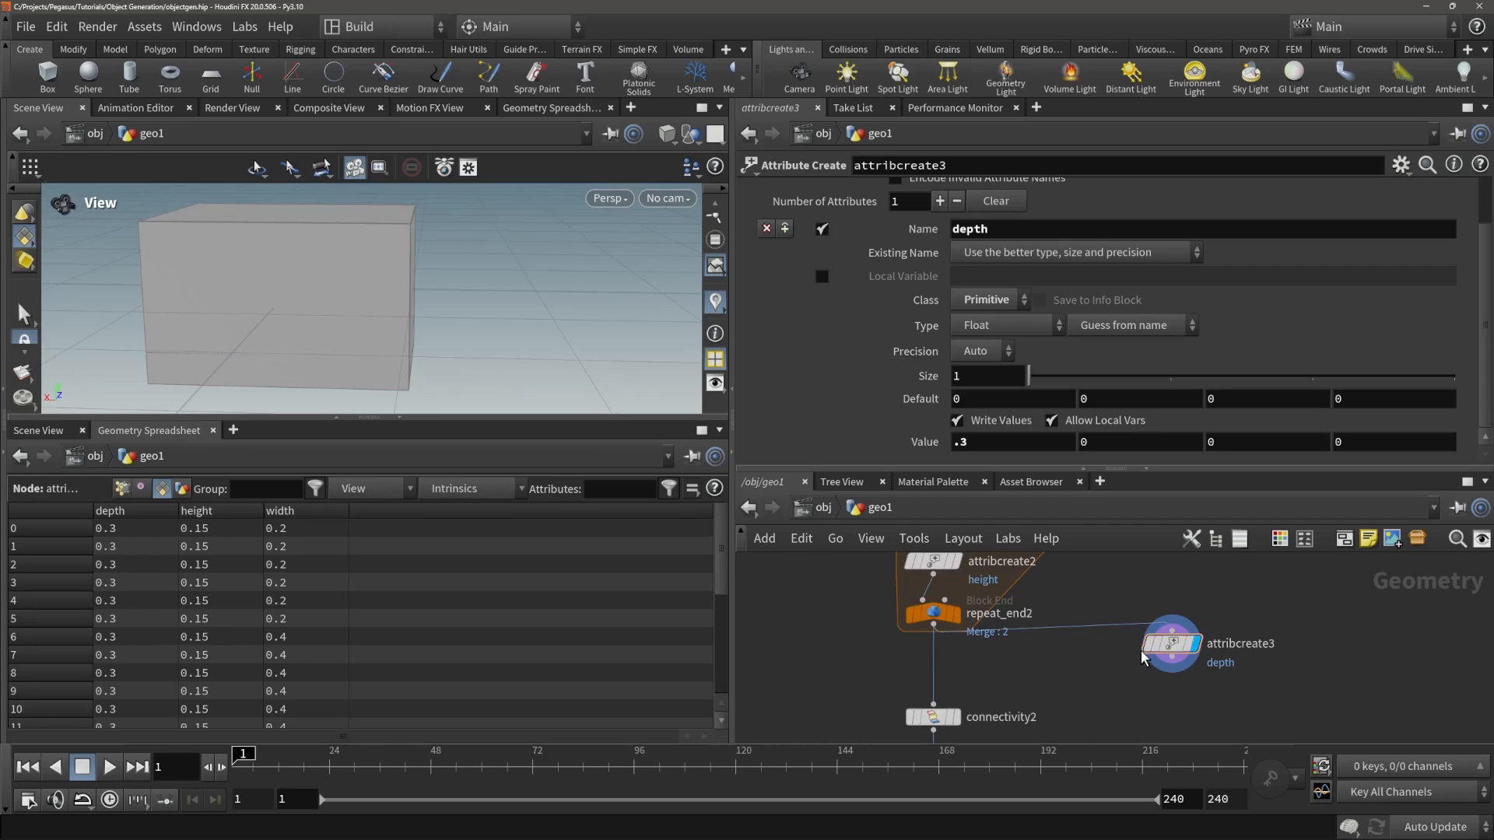
- Insert attribcreate3 between repeat_end2 and connectivity2, and check stonegen's attributes in the spreadsheet
left_click_drag(1144, 658, 1026, 646)
scroll(1074, 643, "down", 5)
scroll(1059, 646, "up", 5)
middle_click_drag(930, 651, 940, 590)
left_click_drag(955, 695, 1022, 653)
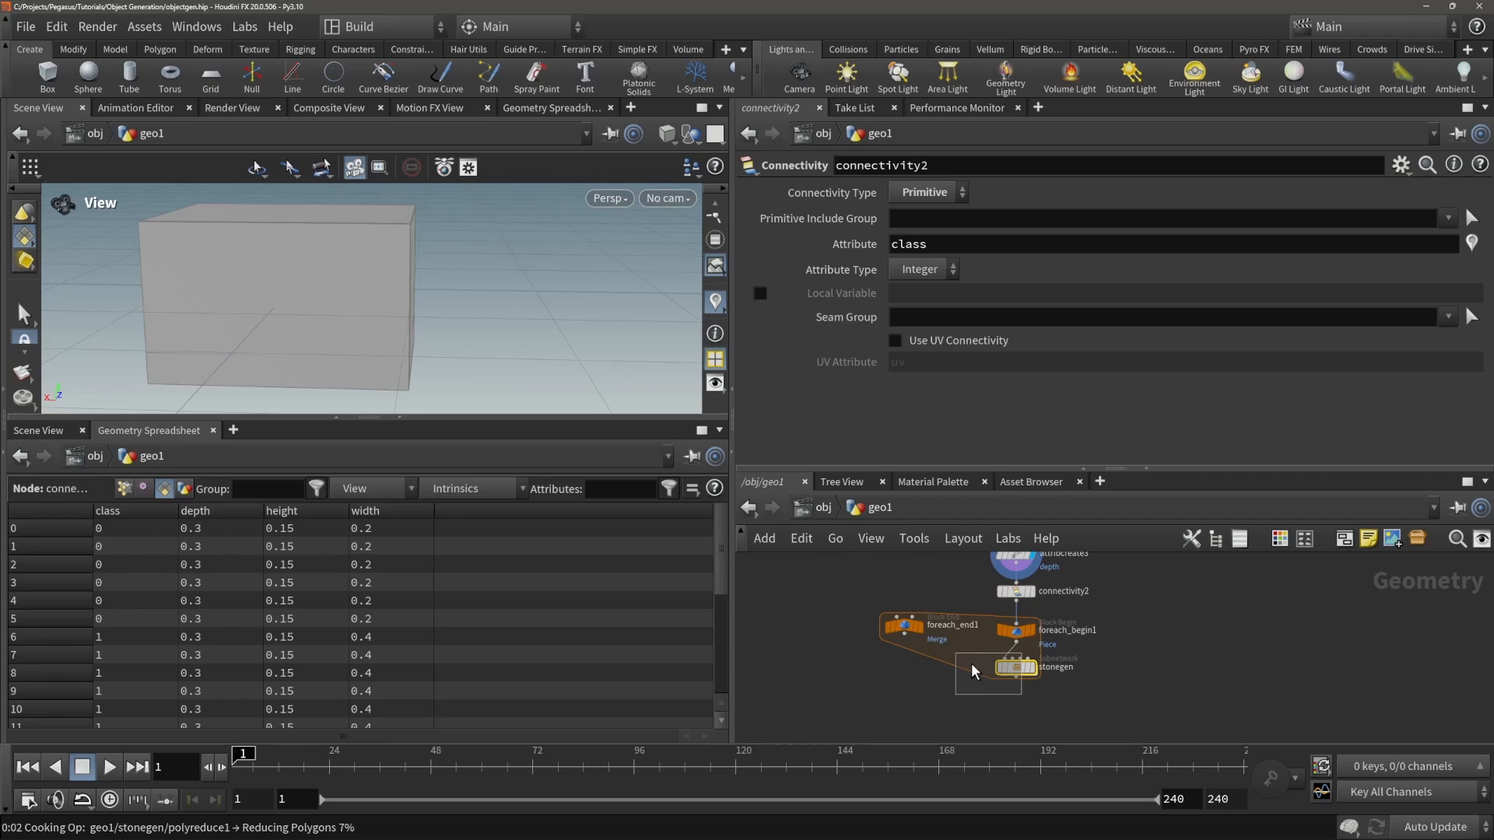
middle_click_drag(1036, 632, 988, 711)
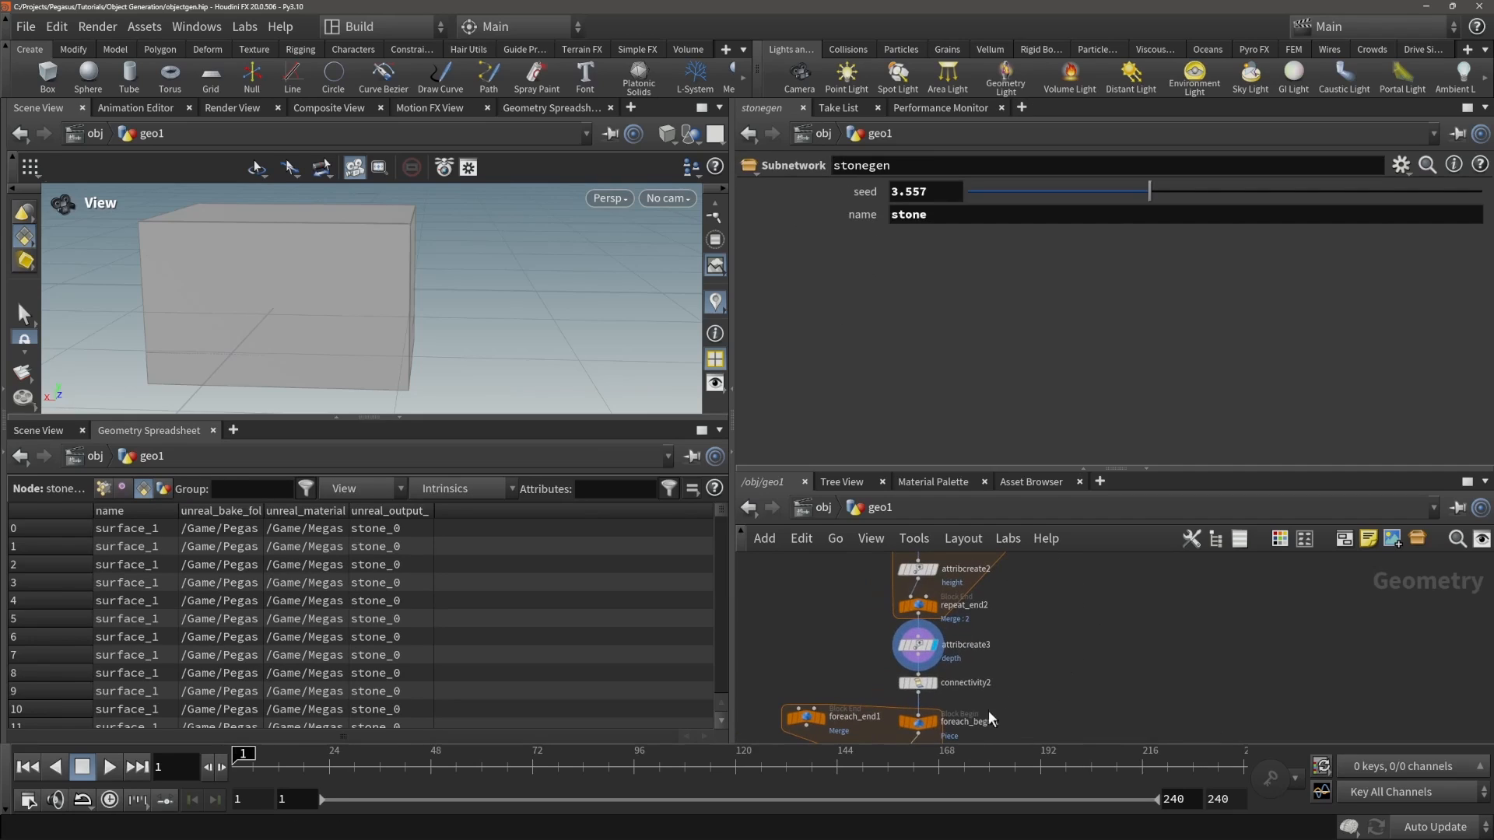
- Select attribcreate3 and cut the connection between foreach_begin1 and stonegen
left_click(918, 644)
middle_click_drag(918, 644, 890, 598)
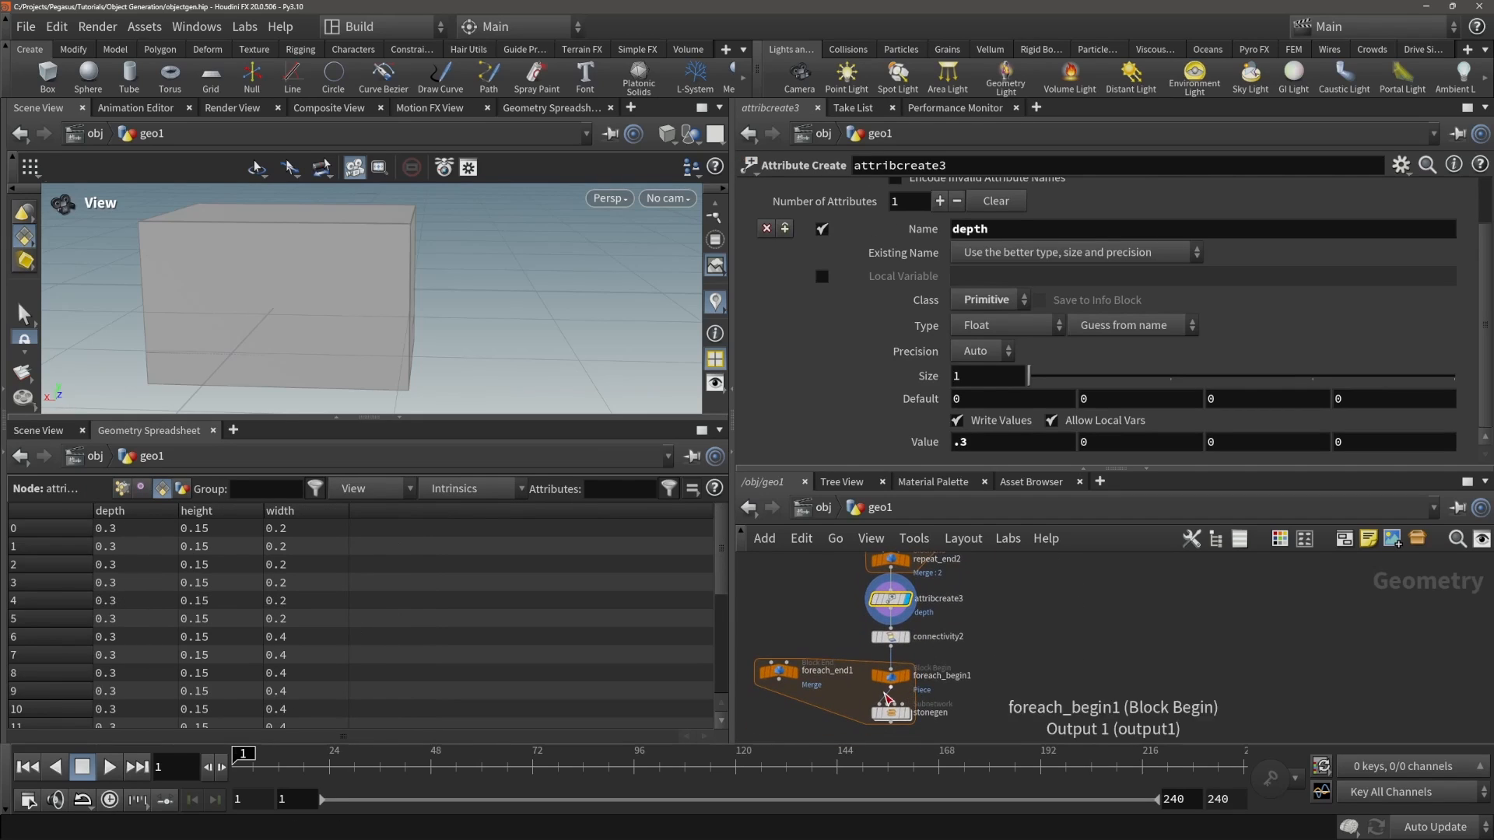
key("y")
left_click_drag(877, 702, 941, 656)
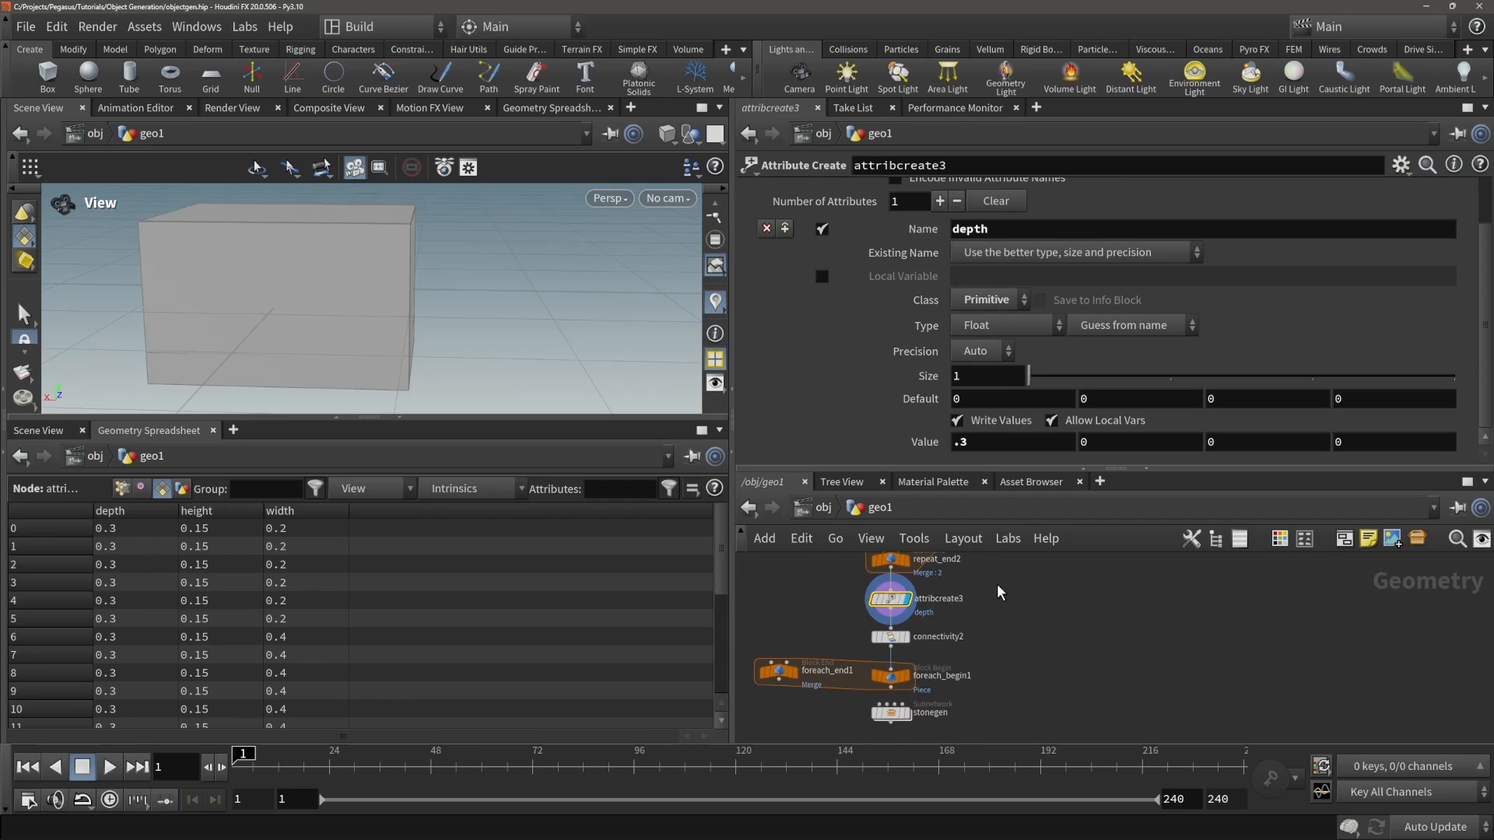
- Move stonegen and foreach_begin1 further down the network to make room, and check connectivity2's attributes in the spreadsheet
middle_click_drag(943, 680, 947, 632)
scroll(946, 632, "down", 1)
left_click(908, 659)
left_click_drag(909, 660, 921, 715)
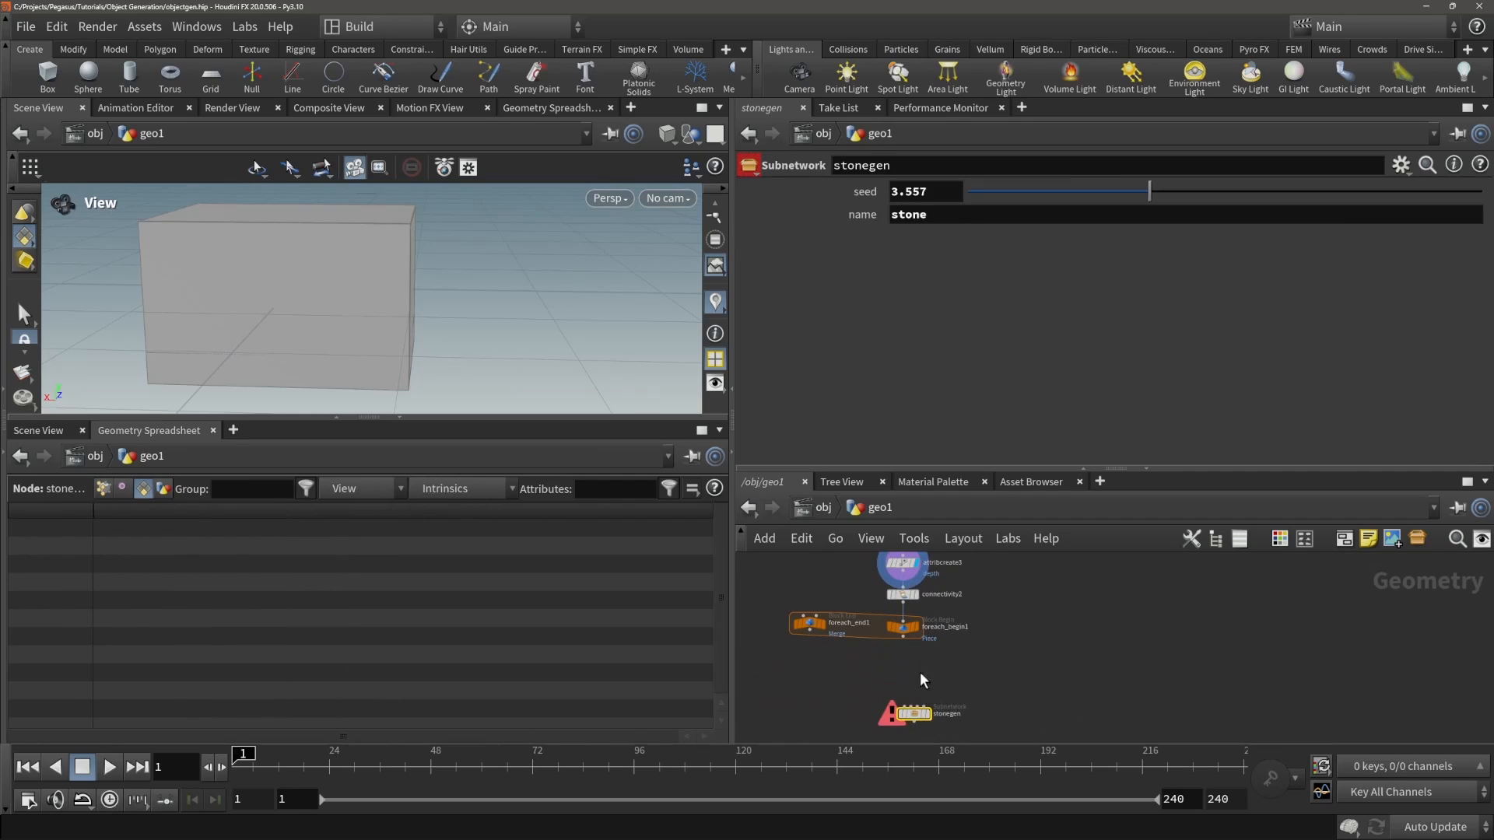
left_click_drag(903, 627, 903, 664)
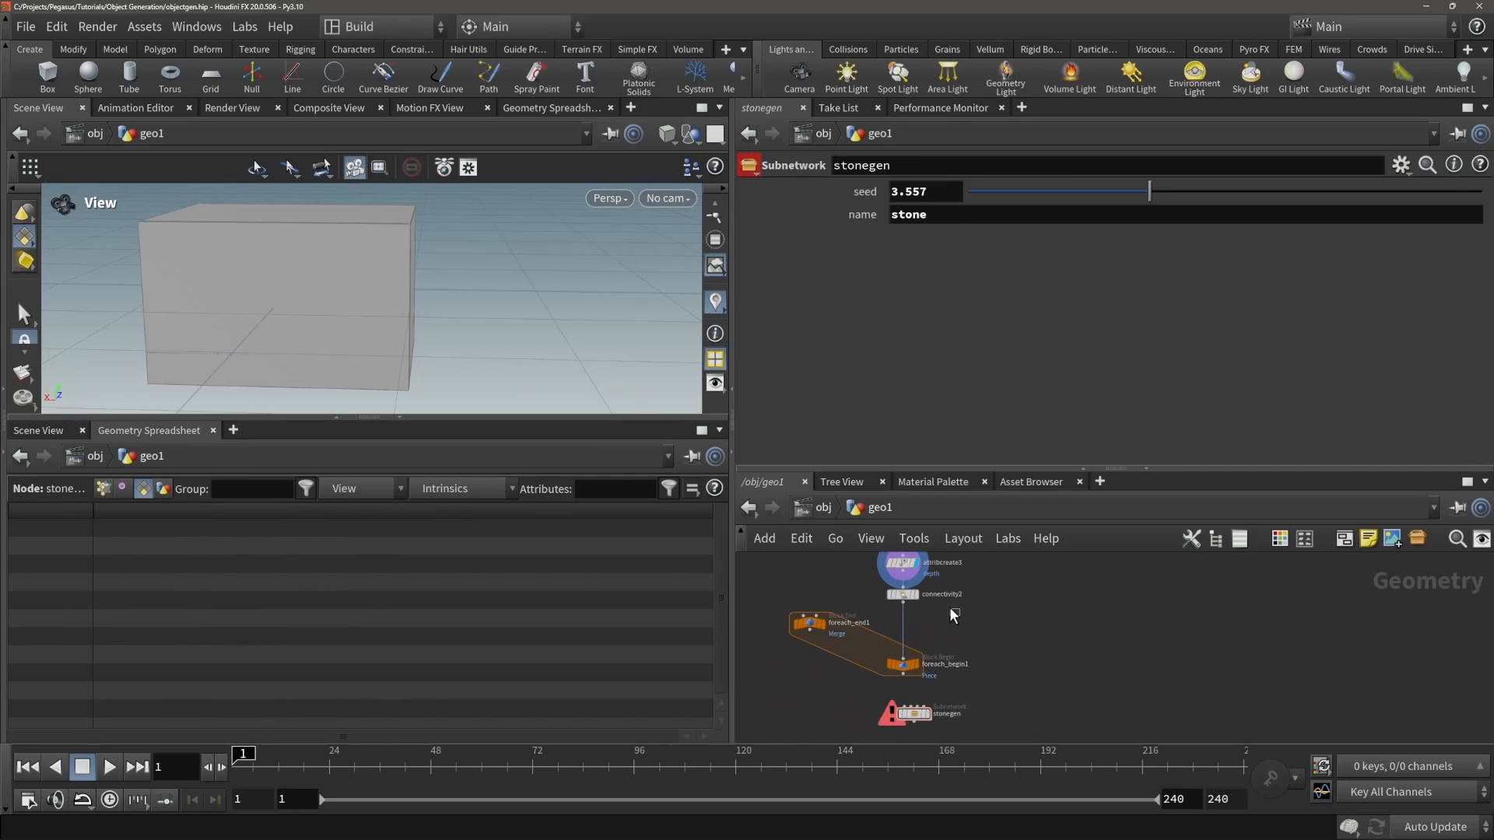
left_click(902, 594)
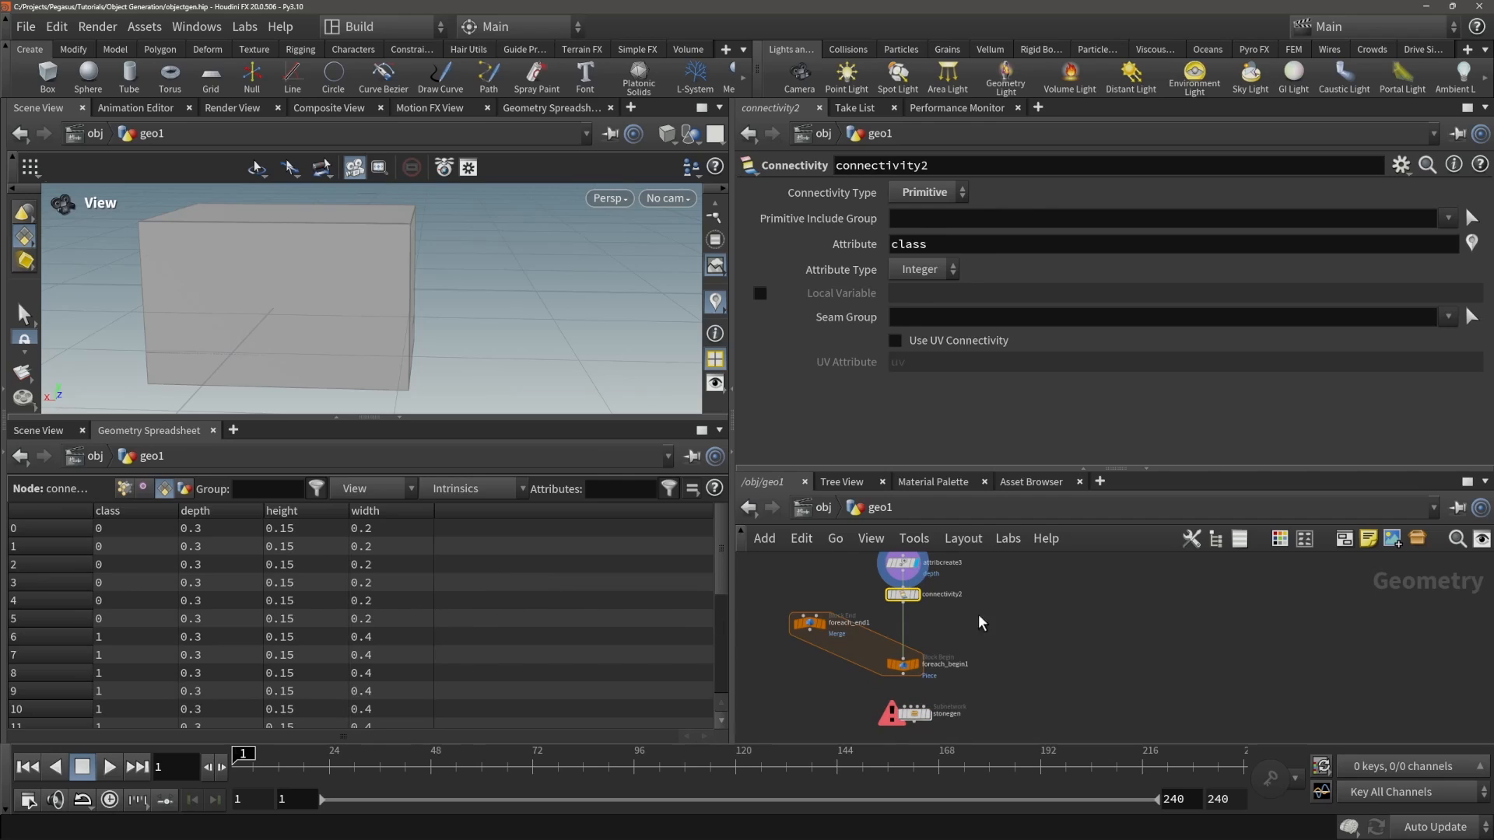
- Go inside the stonegen subnetwork and add an Attribute Copy node near the end of its chain
middle_click_drag(982, 622, 973, 569)
double_click(907, 660)
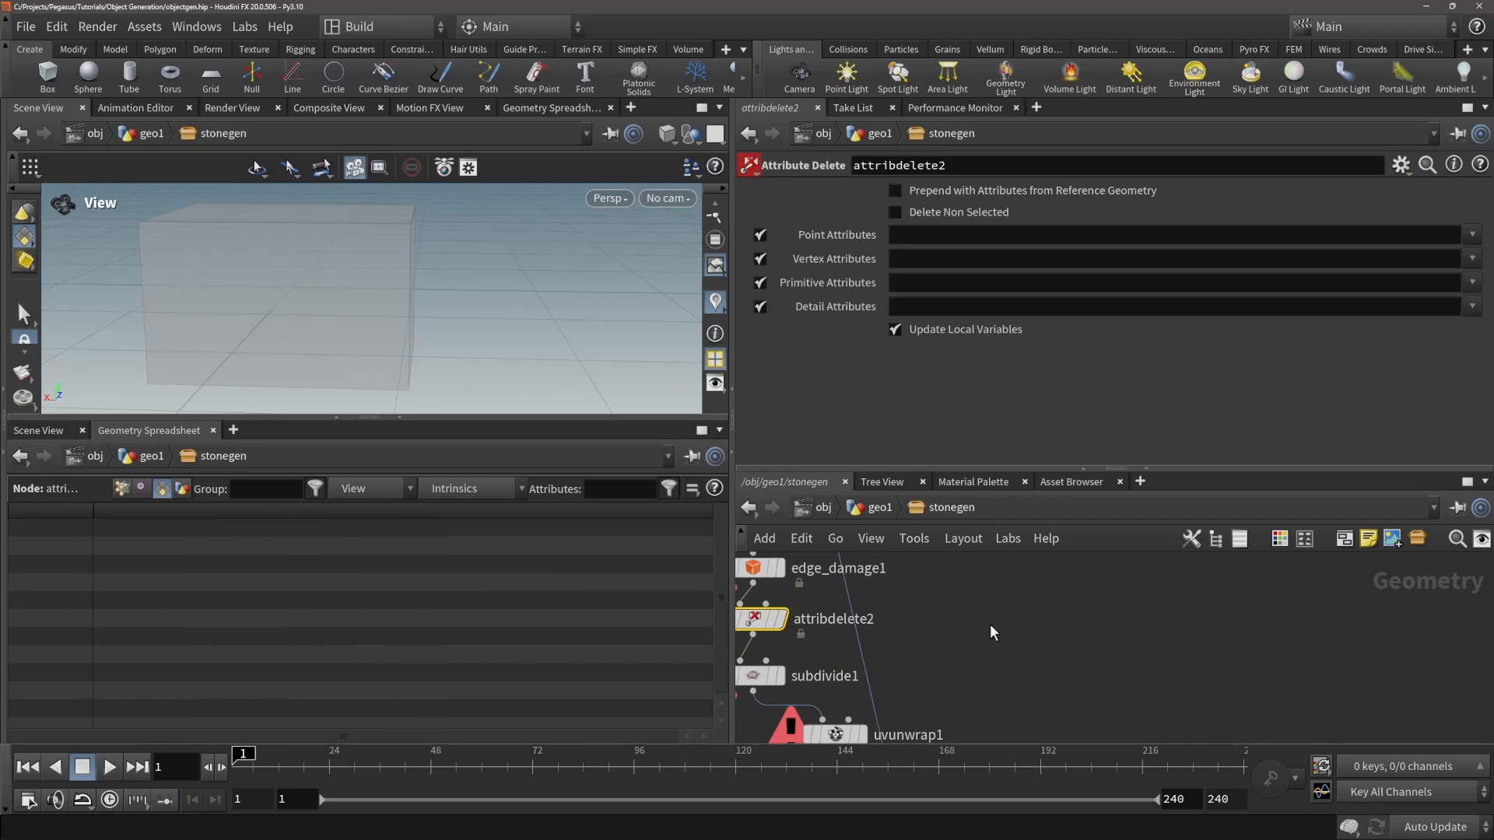
scroll(1004, 645, "down", 2)
key("Tab")
type("attribu")
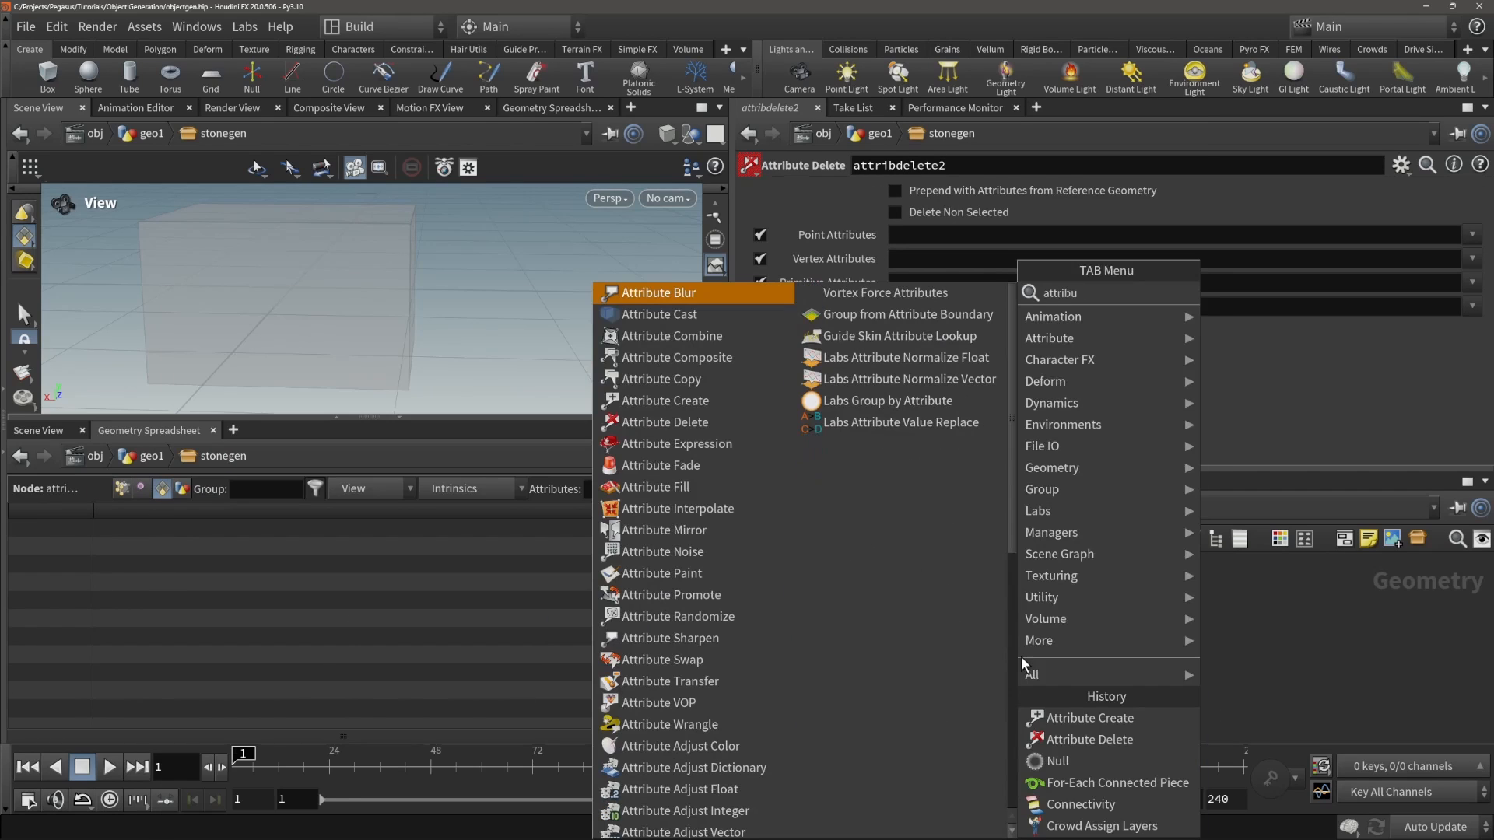
type("copy")
key("Return")
scroll(1070, 691, "down", 5)
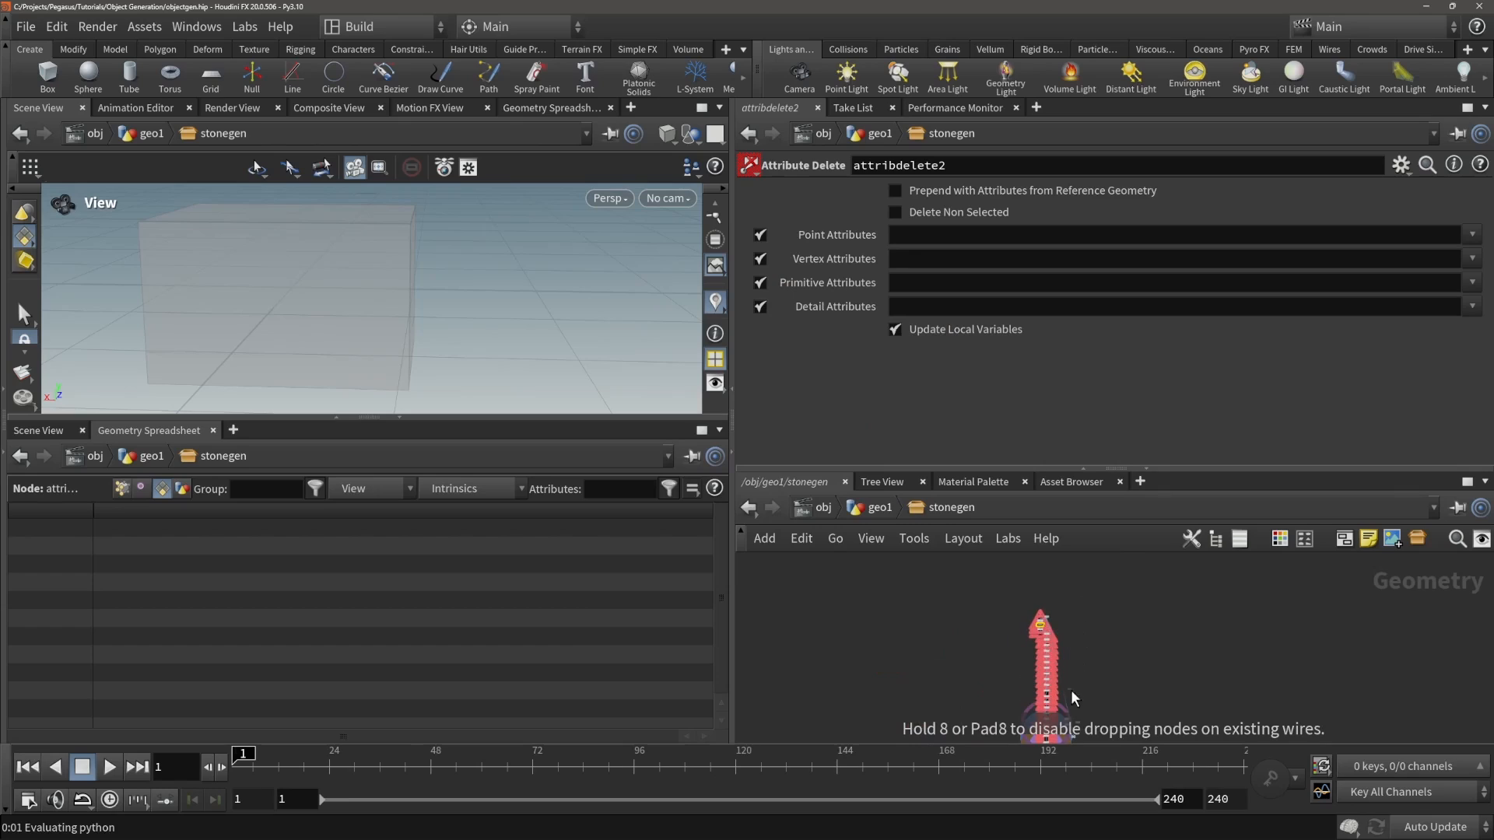
middle_click_drag(1070, 690, 1072, 614)
scroll(1052, 669, "up", 5)
left_click(1027, 647)
- Return to geo1 and reconnect foreach_begin1's output to stonegen's first input
left_click(874, 513)
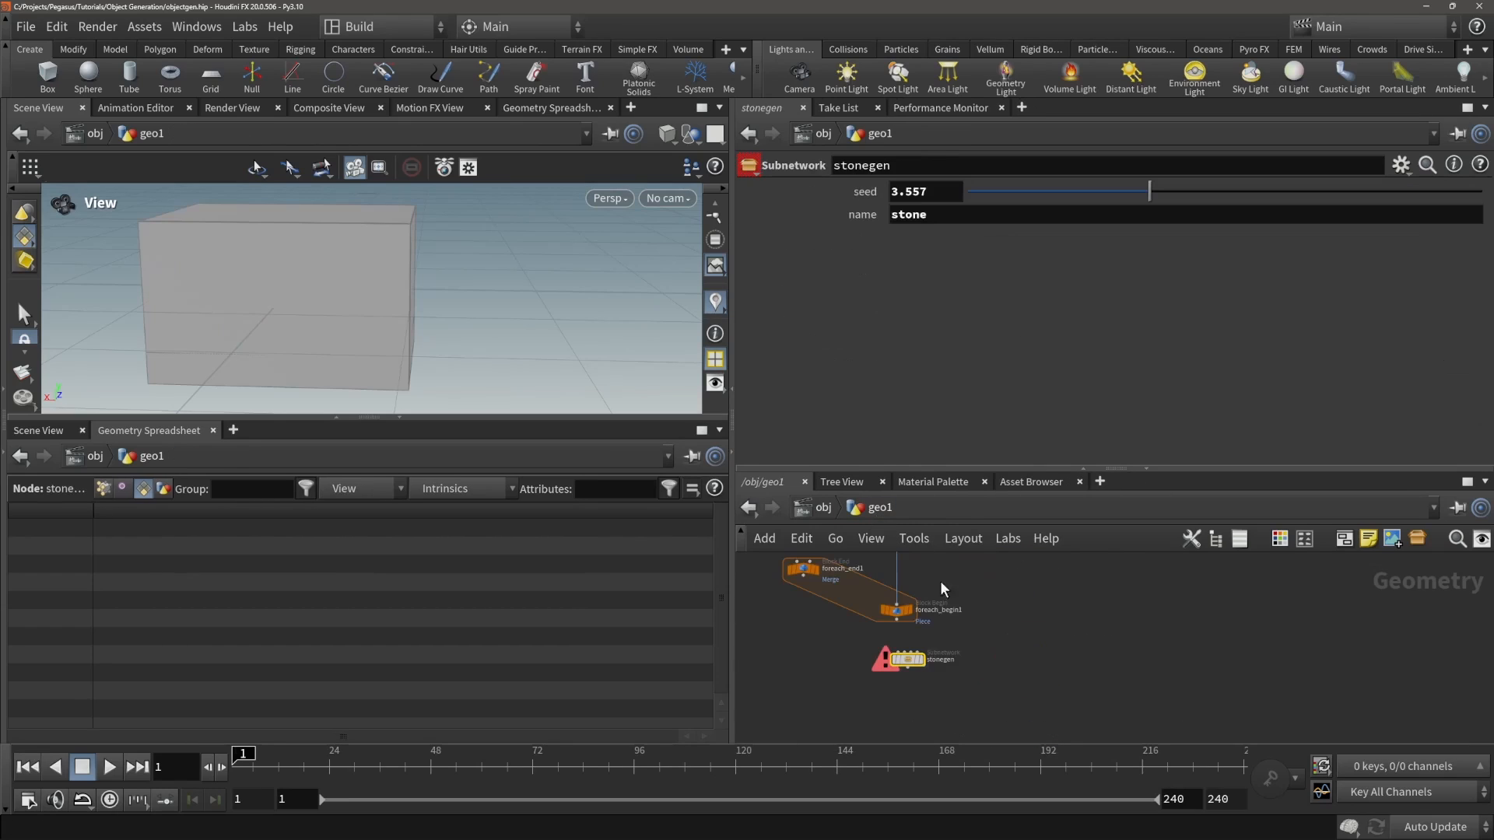
left_click(897, 620)
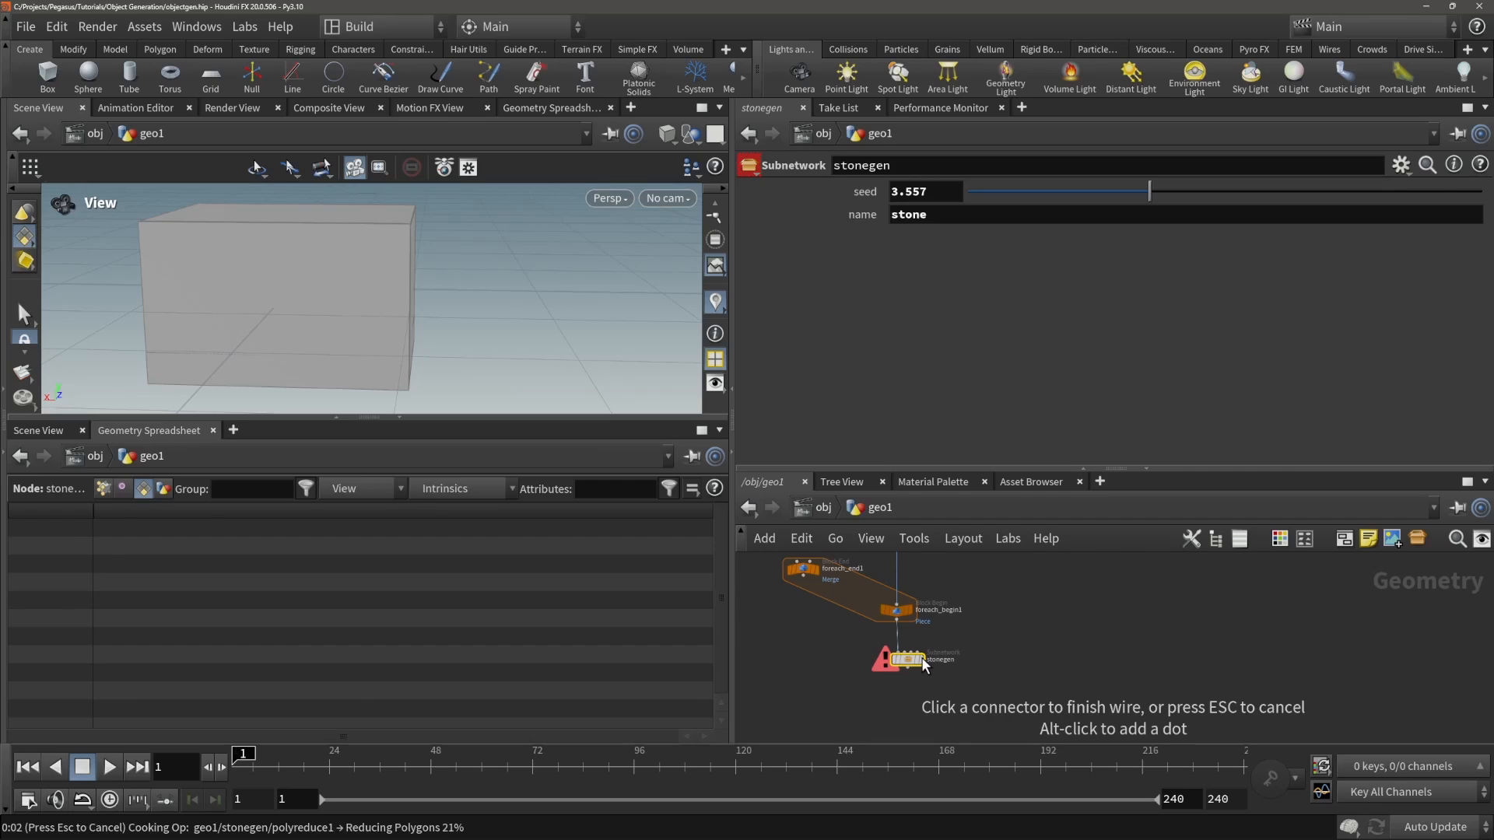
left_click_drag(924, 665, 956, 631)
- Inside stonegen, wire attribcopy1 in after attribcreate3, with OUT_attribs feeding its second input
double_click(901, 645)
left_click(950, 620)
middle_click_drag(1030, 623, 976, 643)
scroll(974, 737, "down", 1)
left_click(1019, 714)
scroll(1018, 715, "up", 1)
scroll(930, 663, "up", 4)
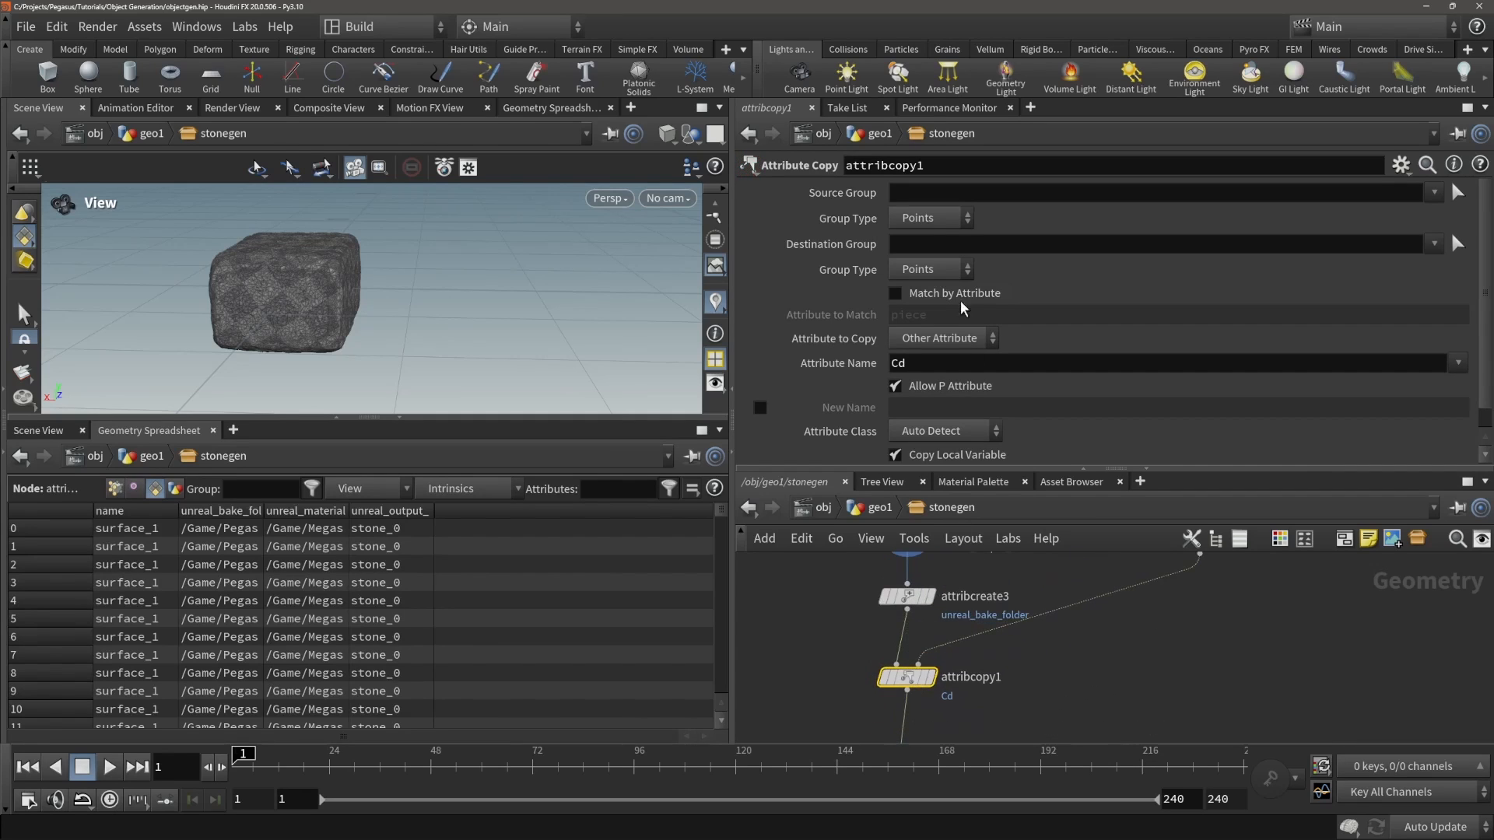
- Set both the source and destination group types of attribcopy1 to Primitives
left_click(915, 269)
left_click(926, 334)
left_click(925, 218)
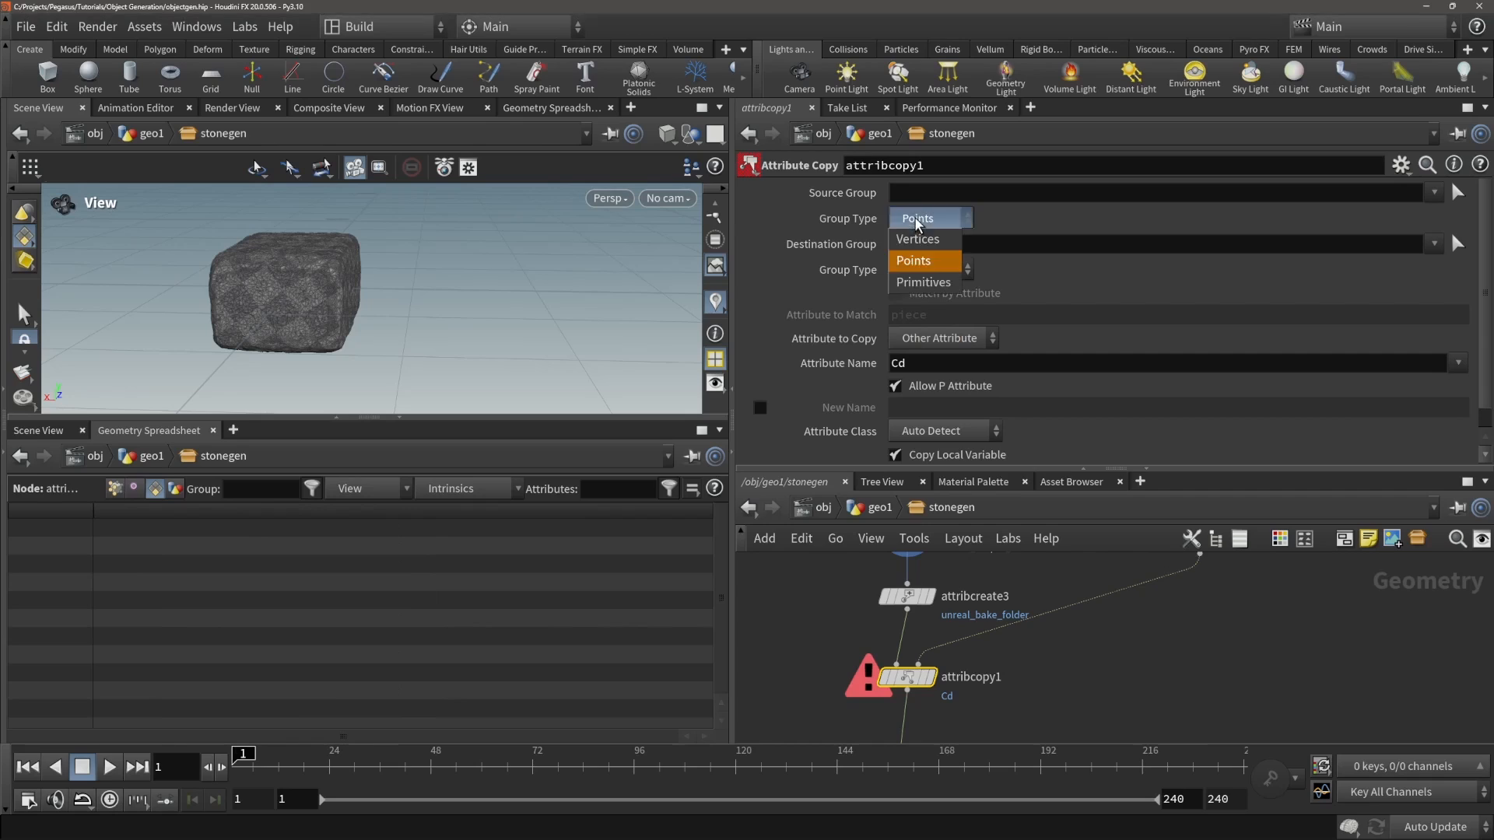
left_click(926, 285)
- Set the attribute names copied by attribcopy1 to width height depth
left_click(817, 364)
type("width ")
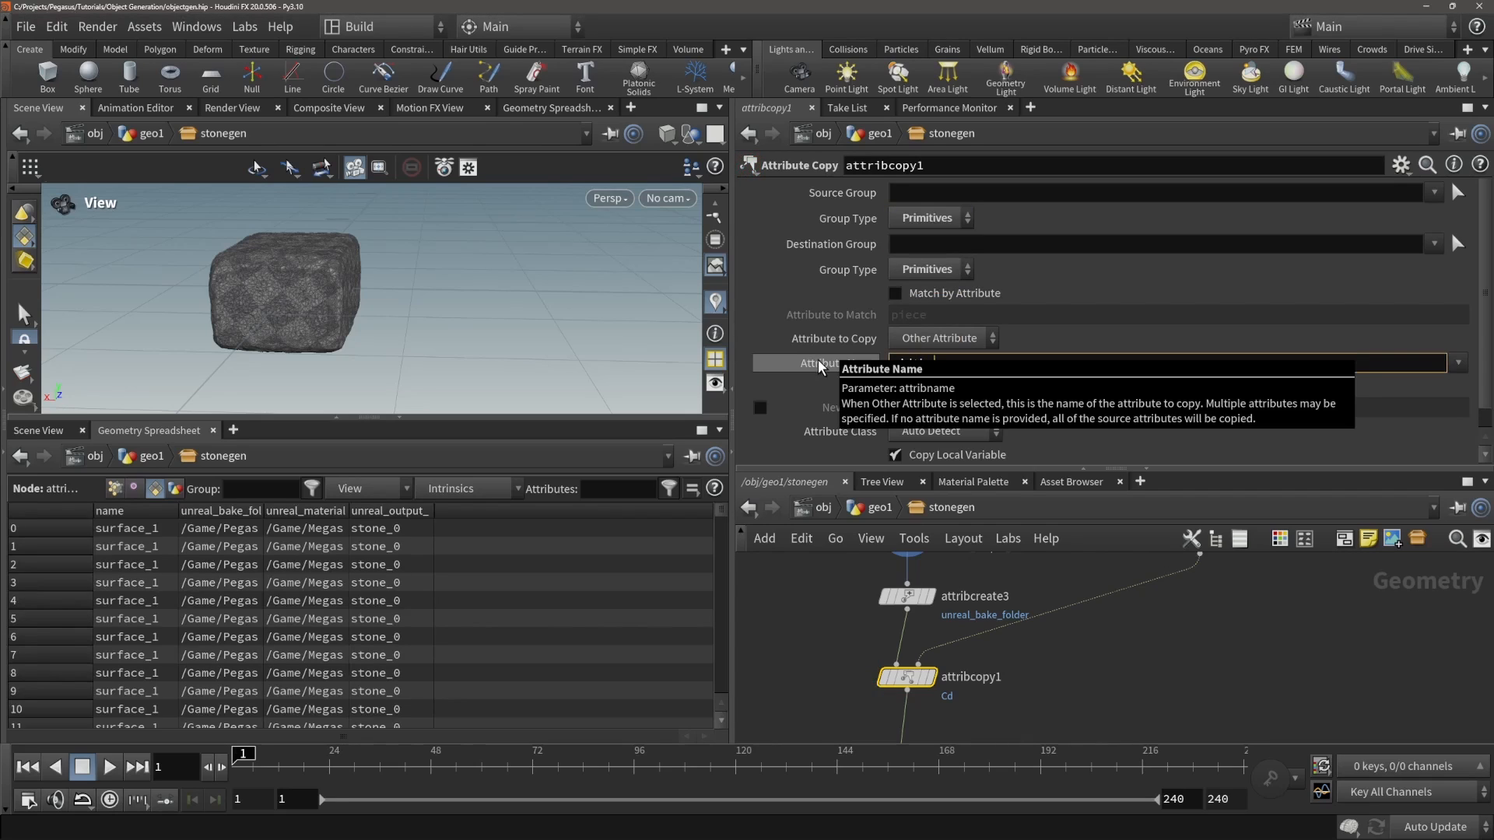
type("height")
key("Return")
left_click(996, 369)
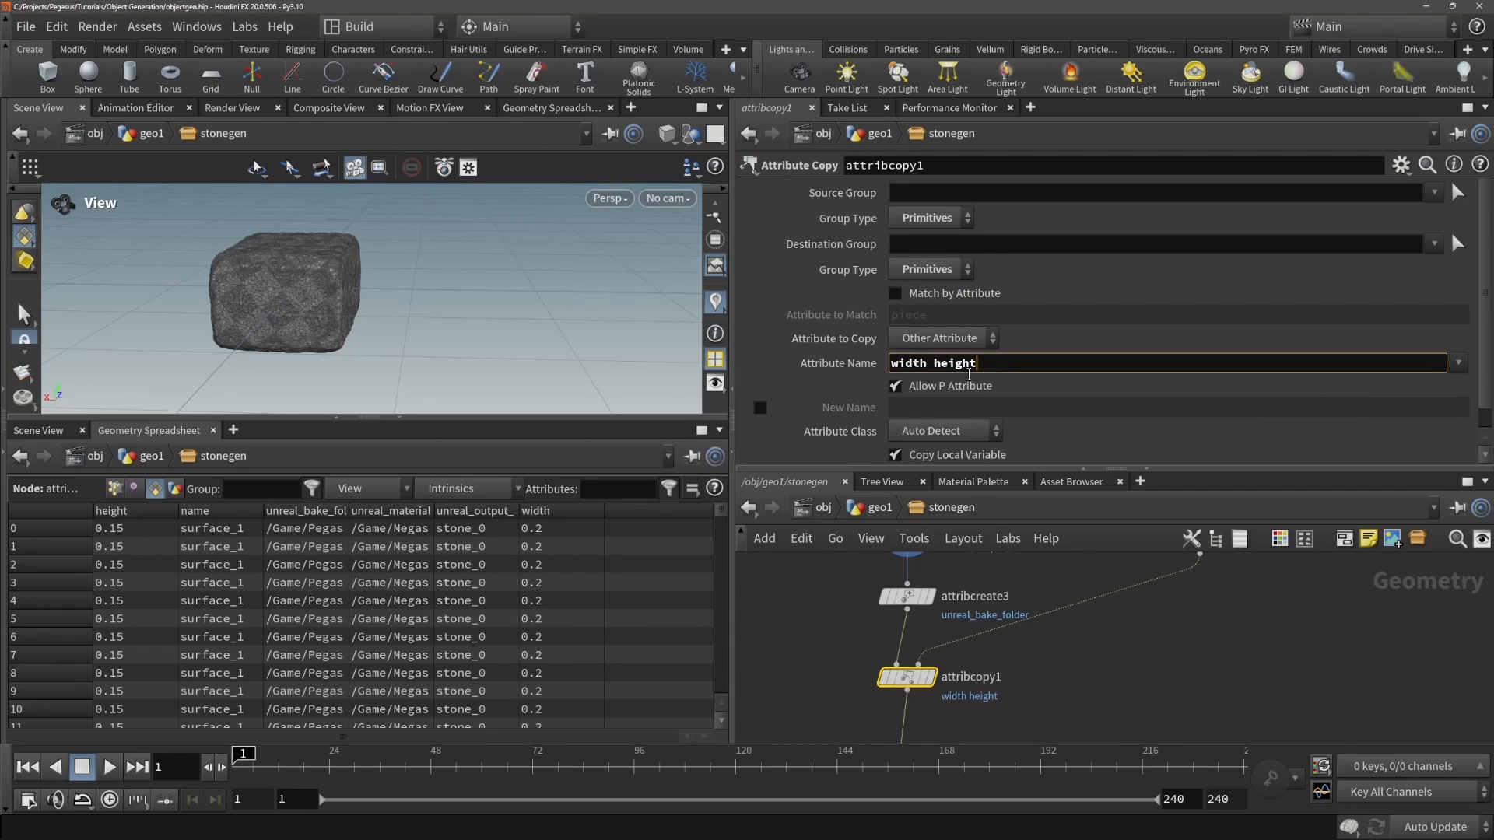
type("depth")
key("Return")
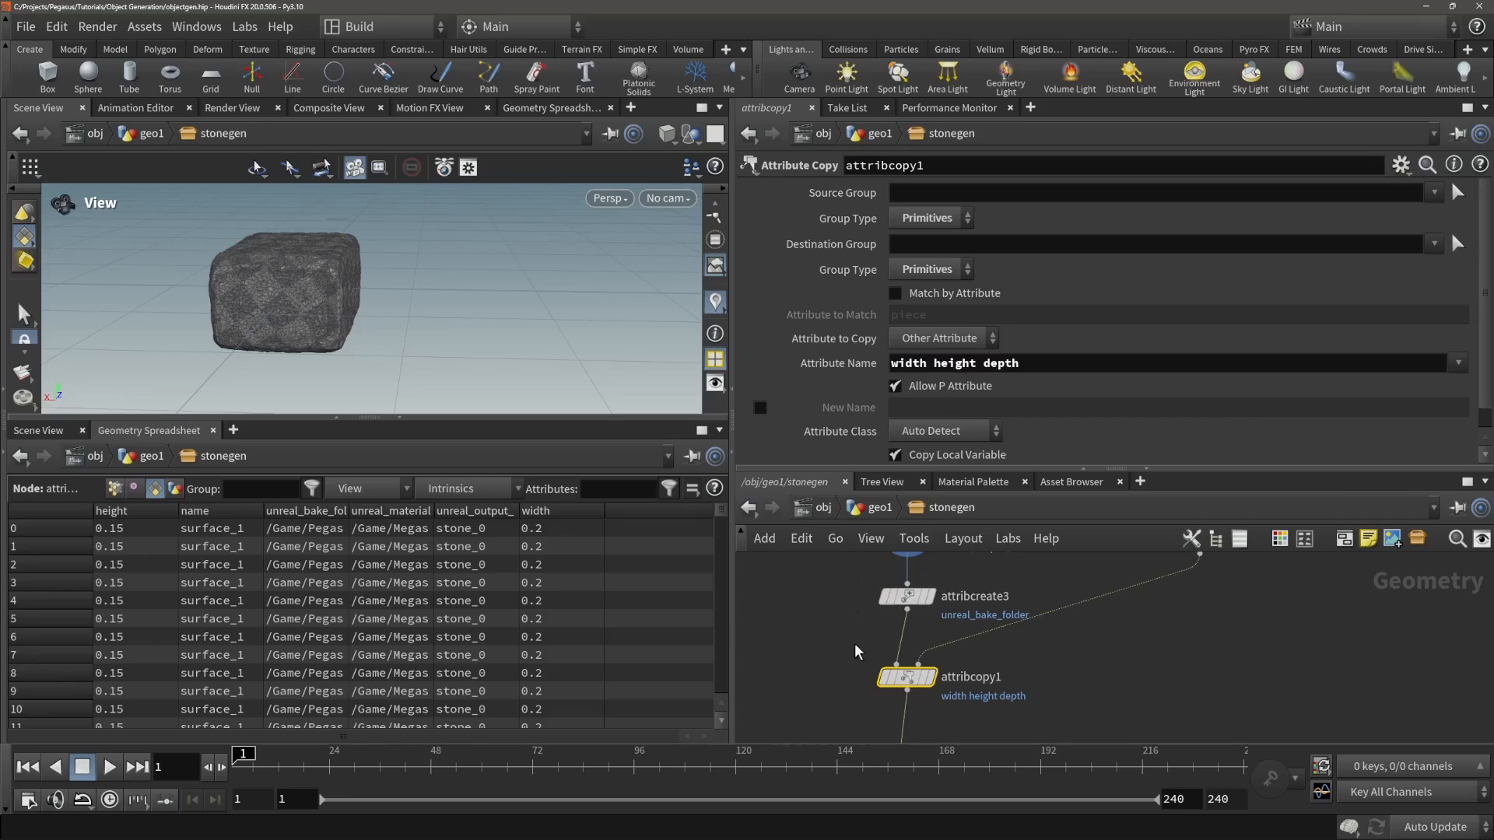
- Trace the depth attribute in the spreadsheet at OUT_attribs inside stonegen, and at attribcreate3, foreach_end1 and foreach_begin1 in geo1
middle_click_drag(773, 698, 786, 631)
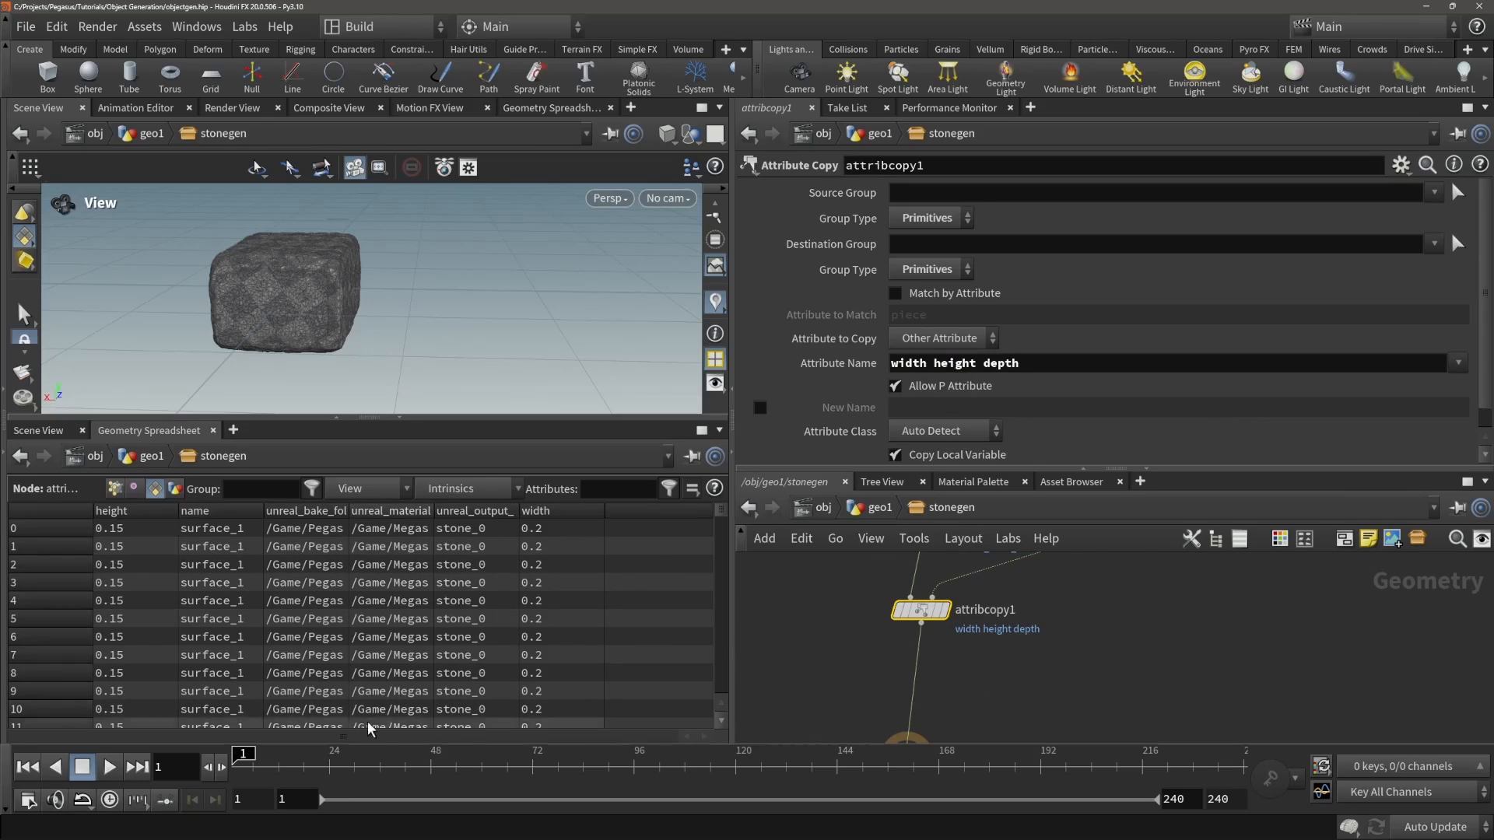
middle_click_drag(1045, 612, 947, 763)
left_click(1108, 603)
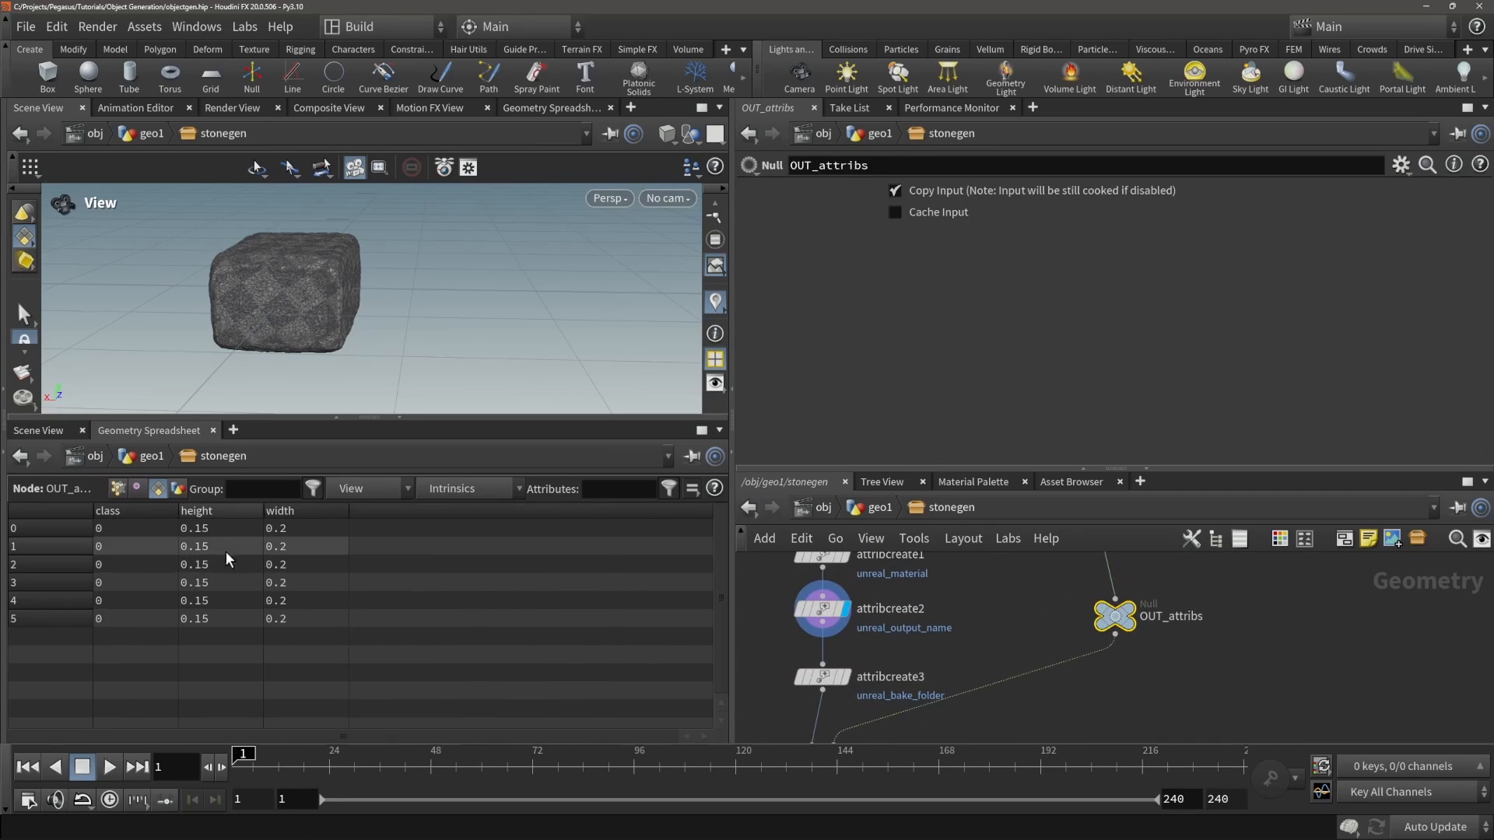
left_click(883, 507)
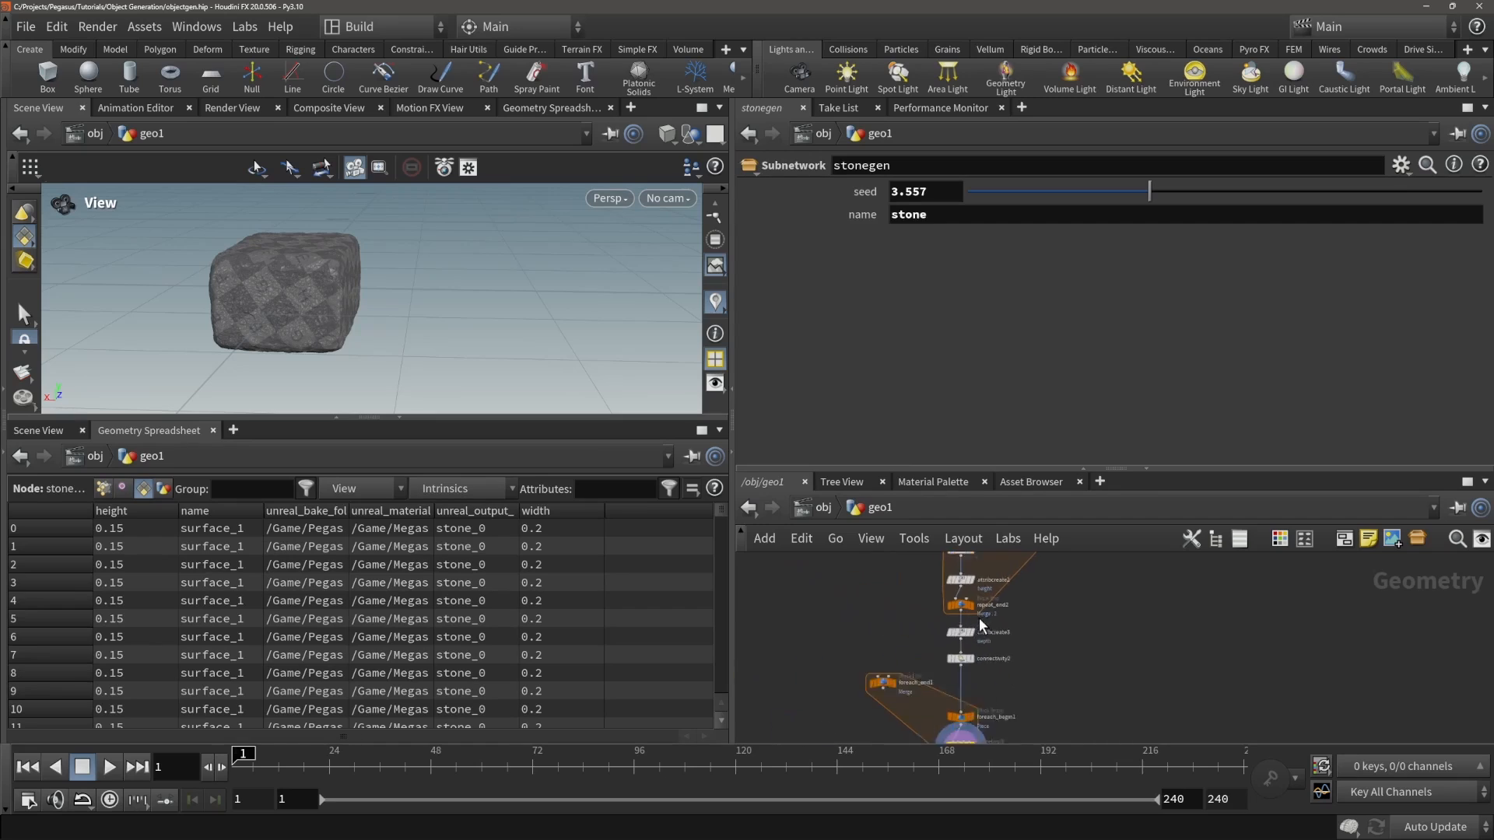
left_click(974, 634)
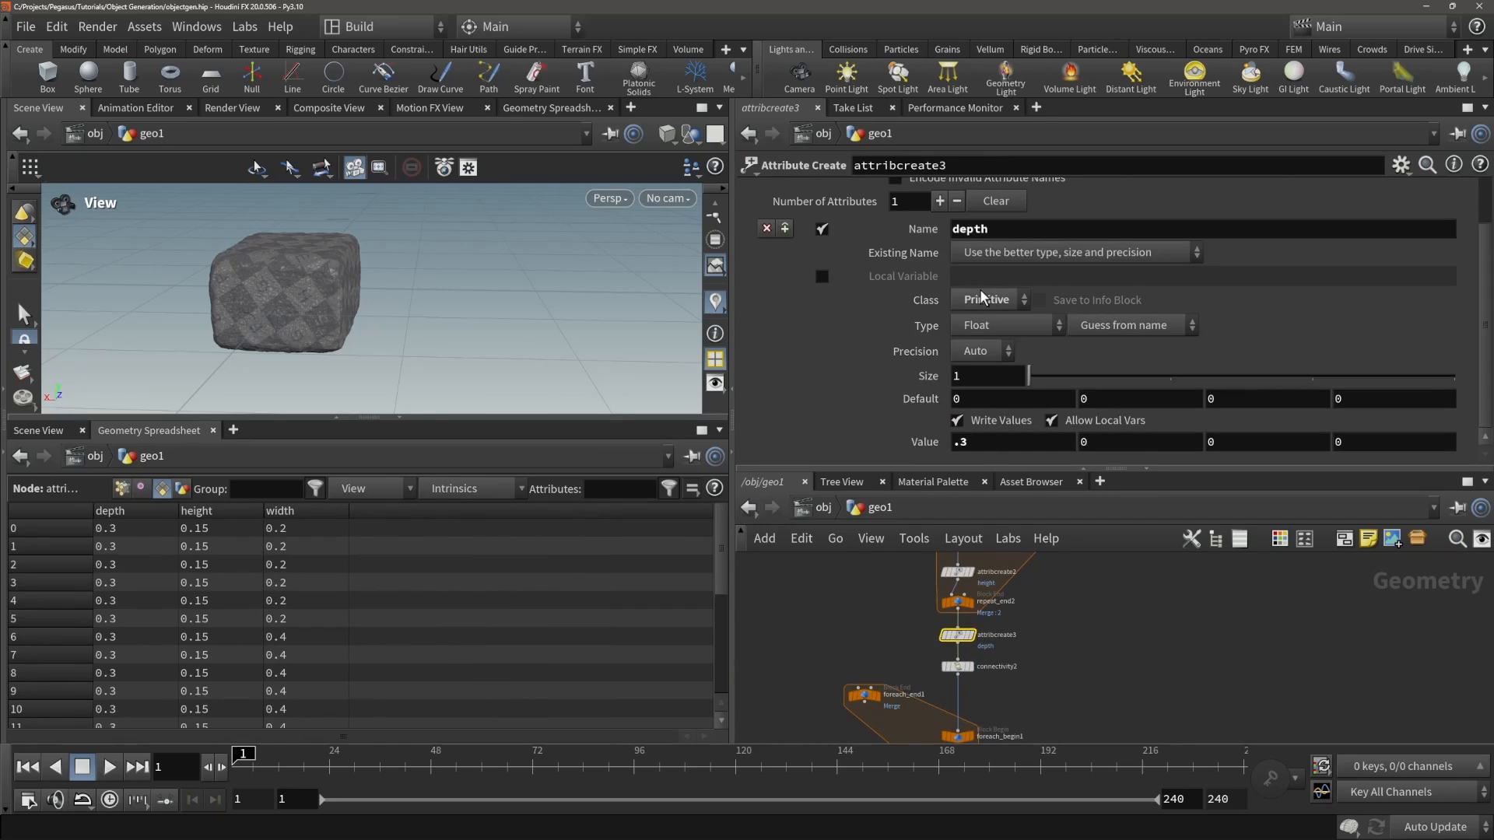
middle_click_drag(1141, 693, 1120, 620)
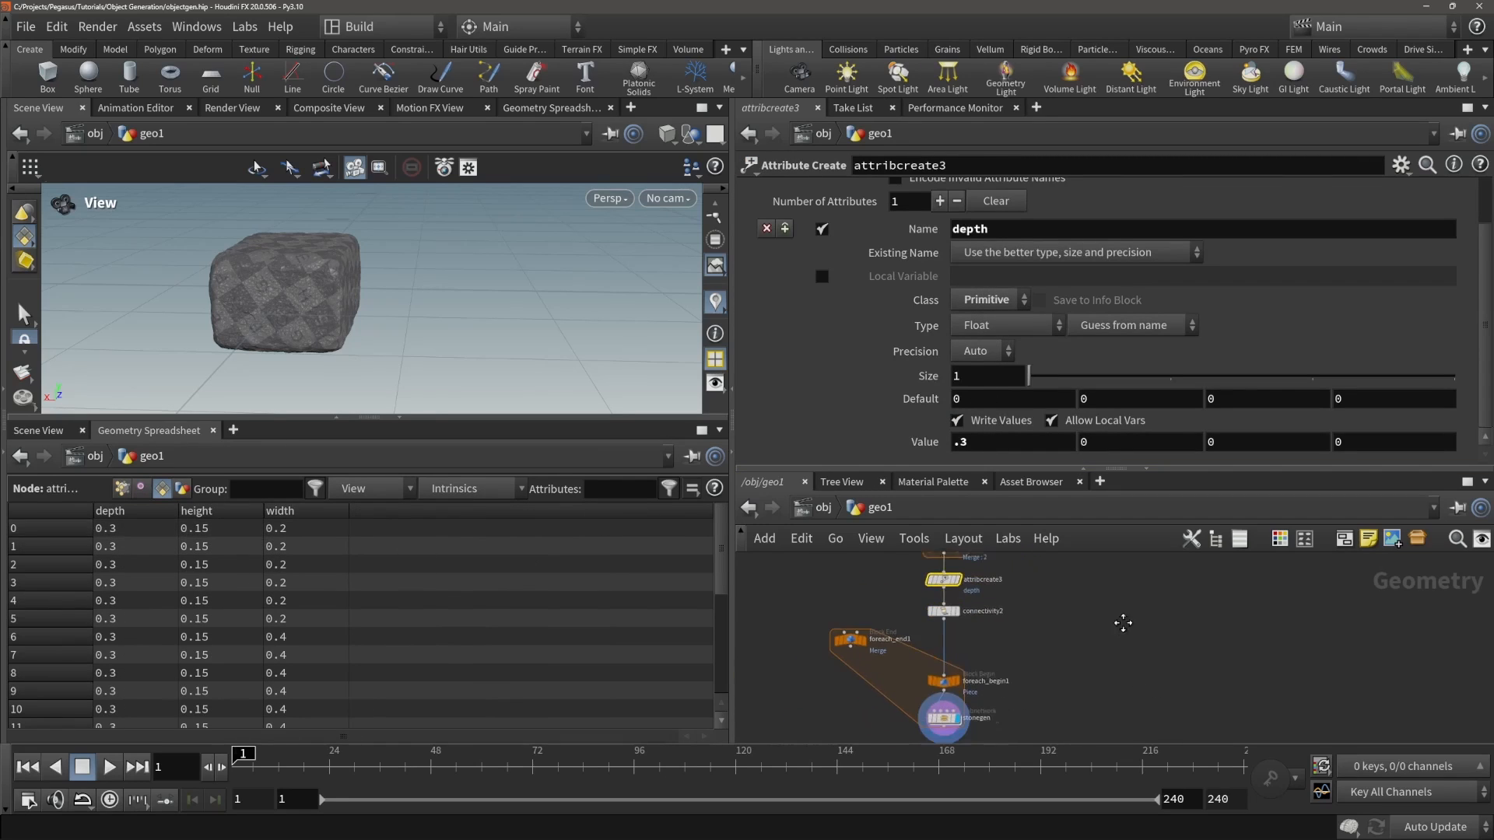
left_click(930, 594)
left_click(934, 665)
scroll(837, 656, "down", 2)
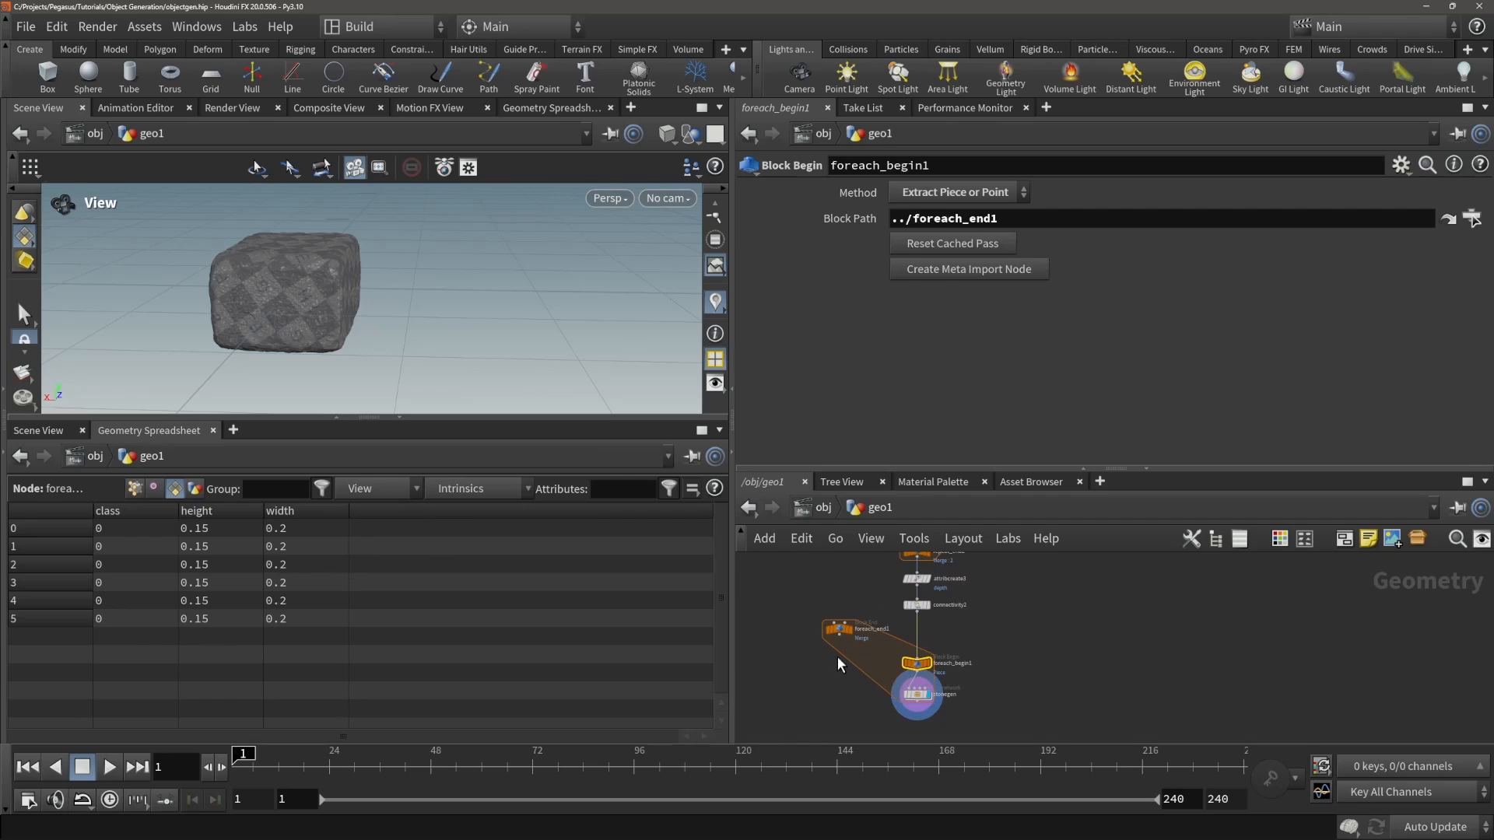
left_click(852, 632)
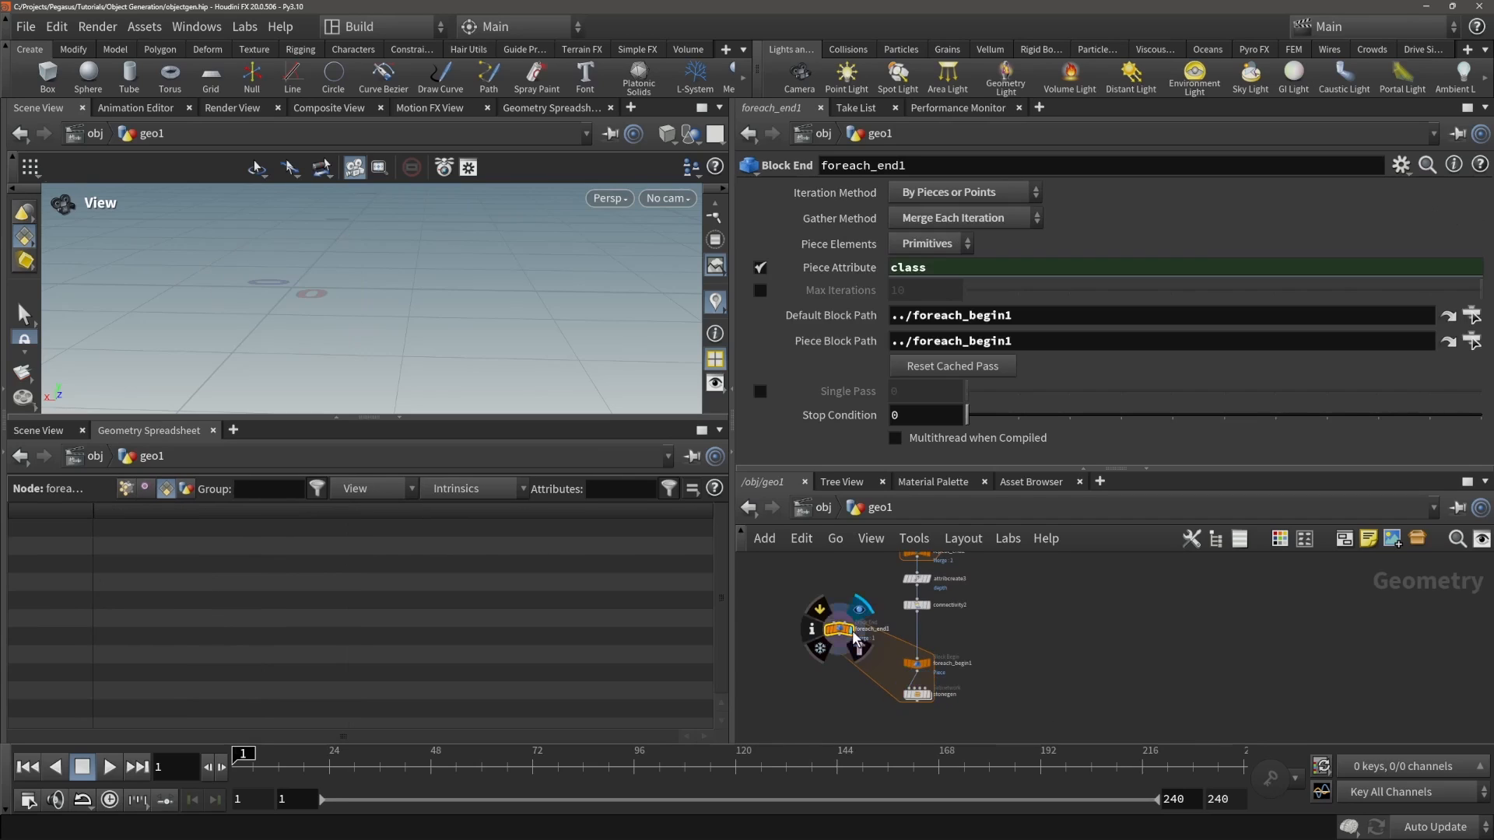
left_click(929, 665)
left_click(926, 667)
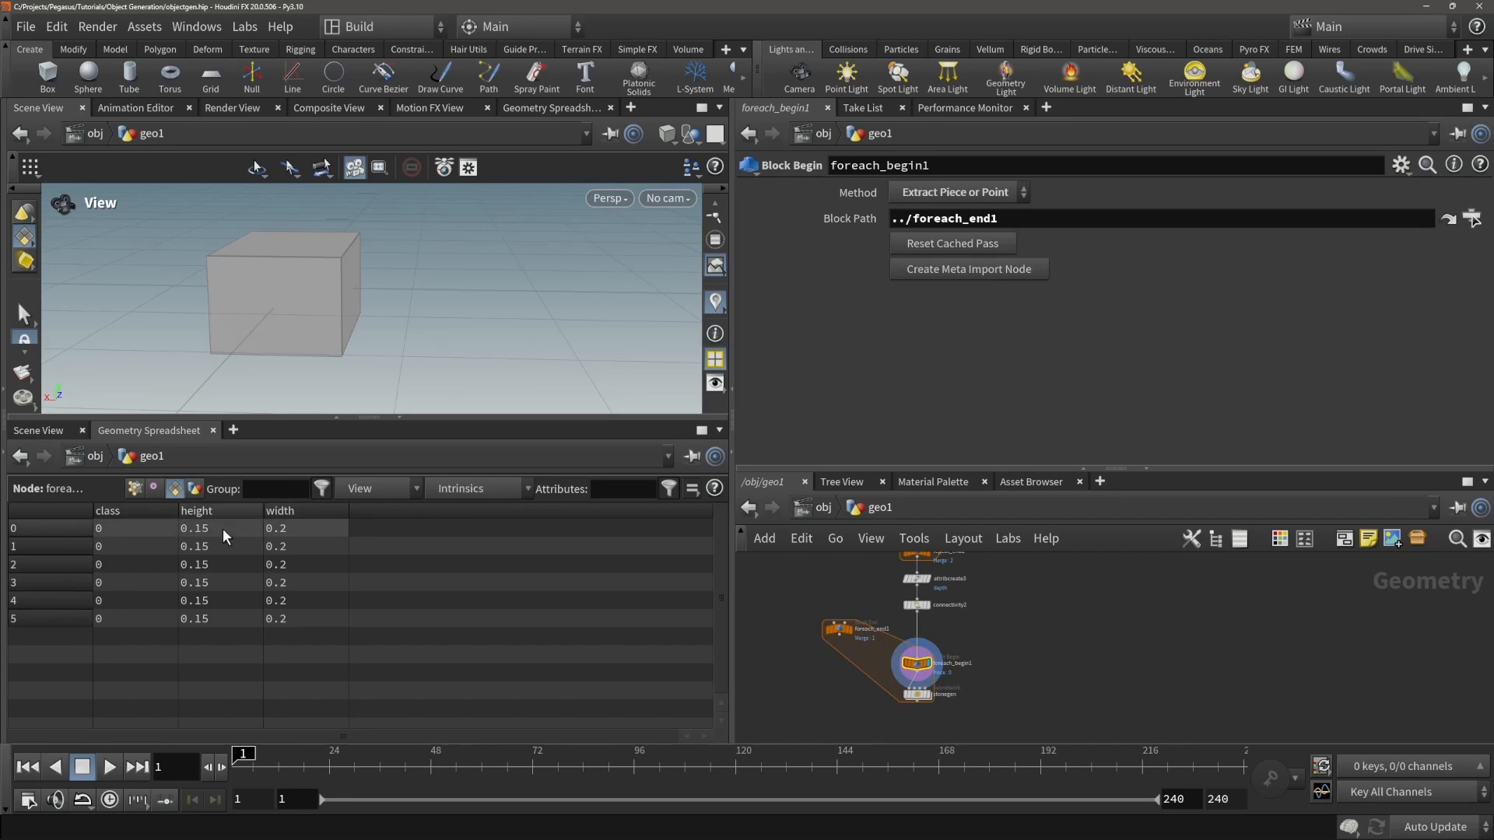
- Connect foreach_begin1's output to foreach_end1 and recook the loop so foreach_begin1 picks up the current attributes
scroll(925, 678, "up", 5)
middle_click_drag(825, 613, 959, 648)
left_click(1044, 672)
left_click(867, 626)
left_click(895, 639)
left_click(1076, 688)
middle_click_drag(1077, 690, 974, 627)
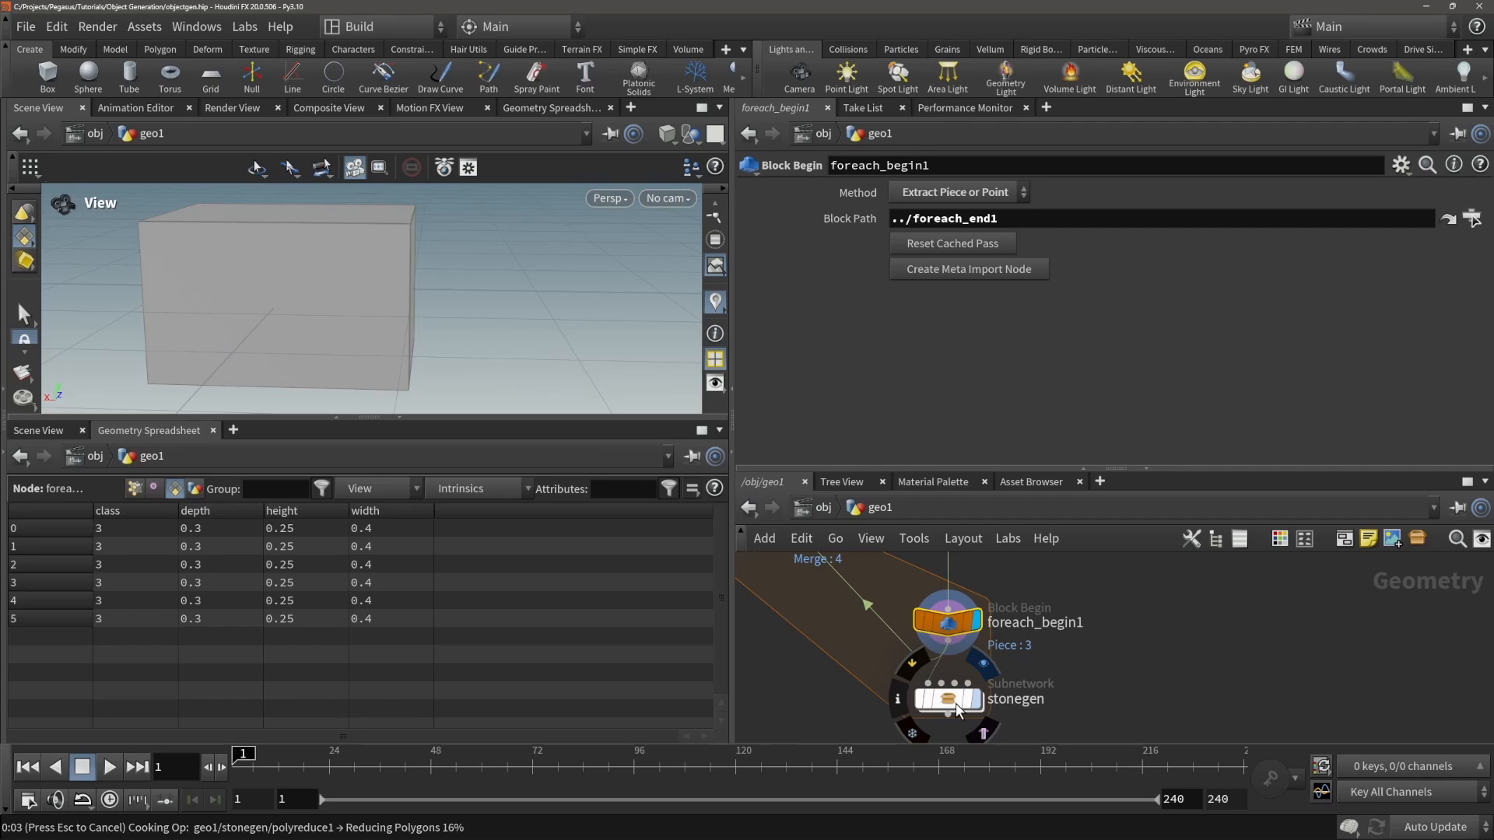
- Check stonegen's attributes in the spreadsheet, and display attribcopy1 inside the subnetwork
left_click(955, 701)
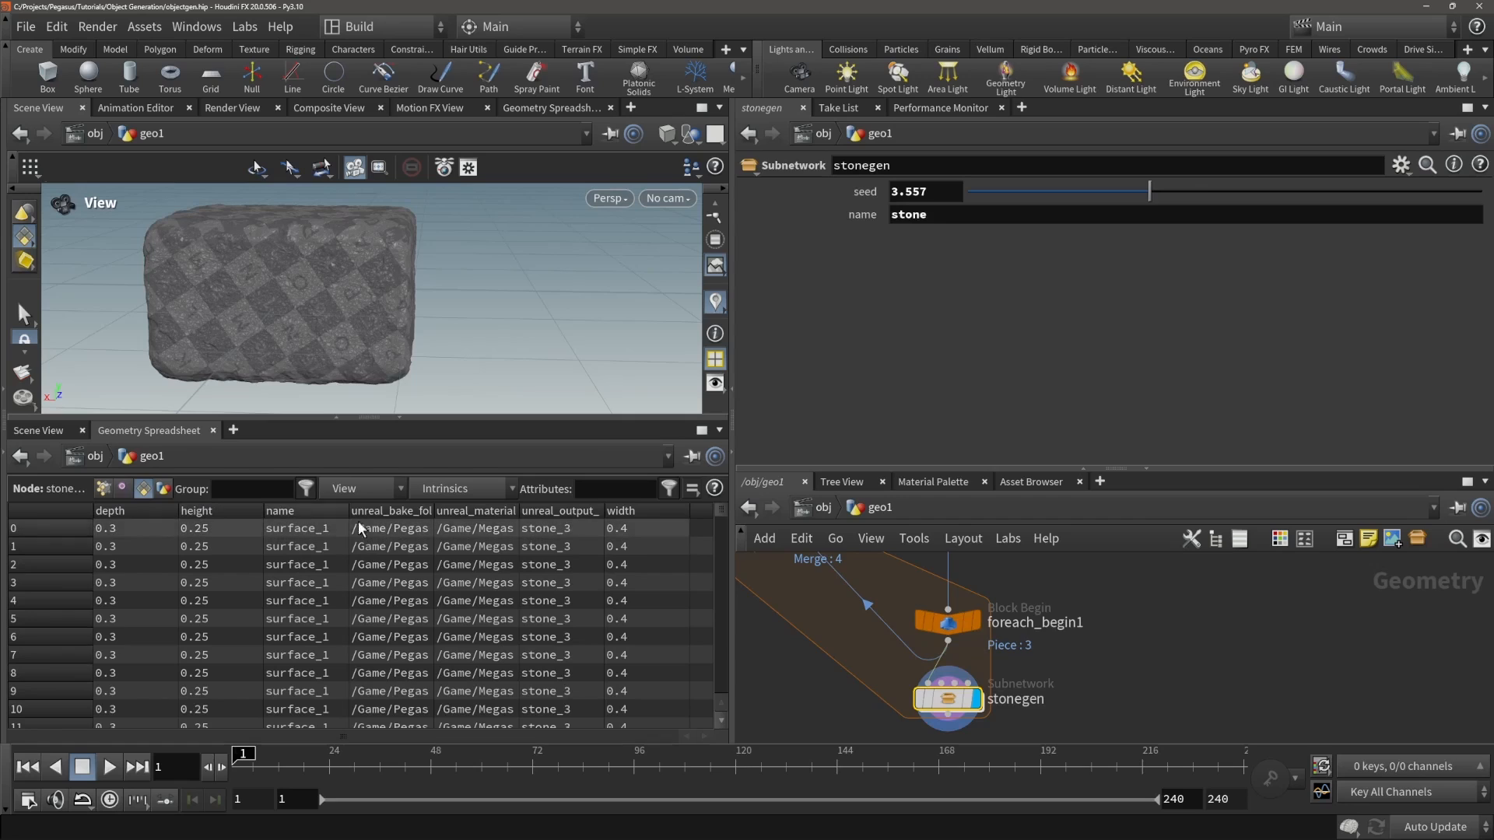
double_click(926, 650)
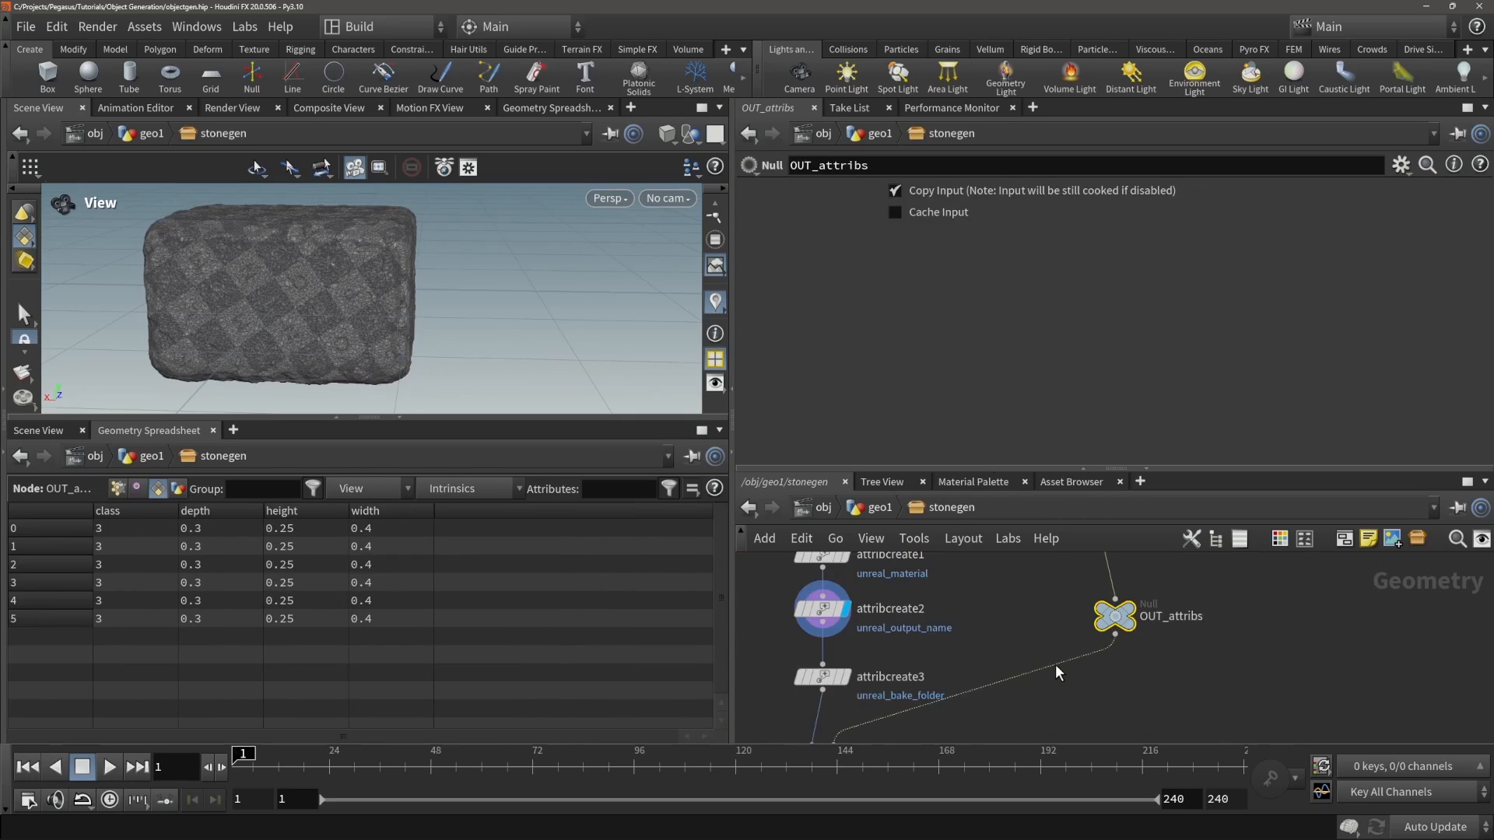
scroll(1004, 588, "down", 4)
scroll(967, 643, "up", 3)
middle_click_drag(969, 585, 984, 724)
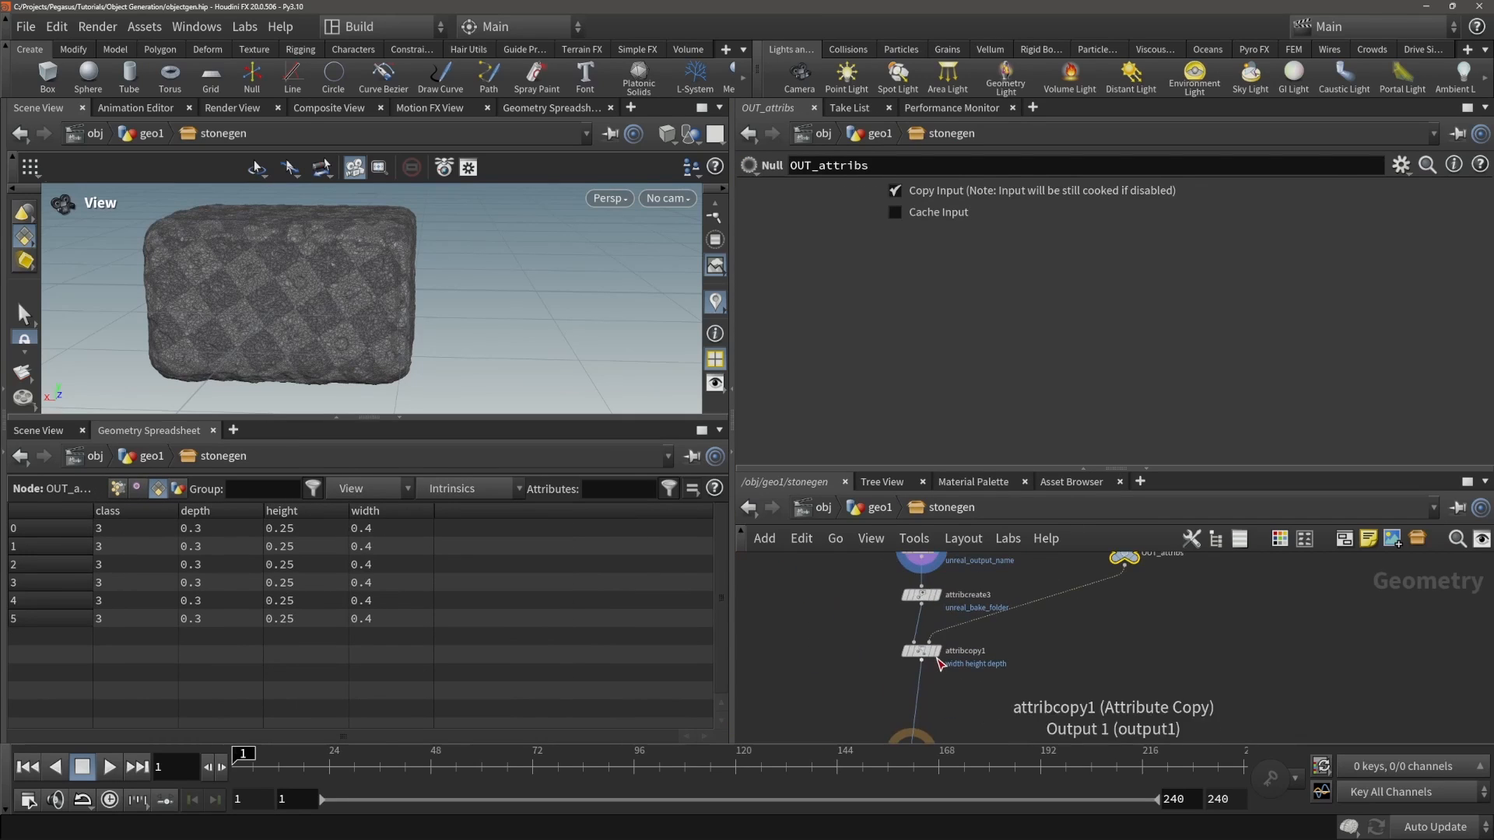
left_click(938, 651)
scroll(327, 312, "down", 4)
left_click_drag(326, 311, 394, 293)
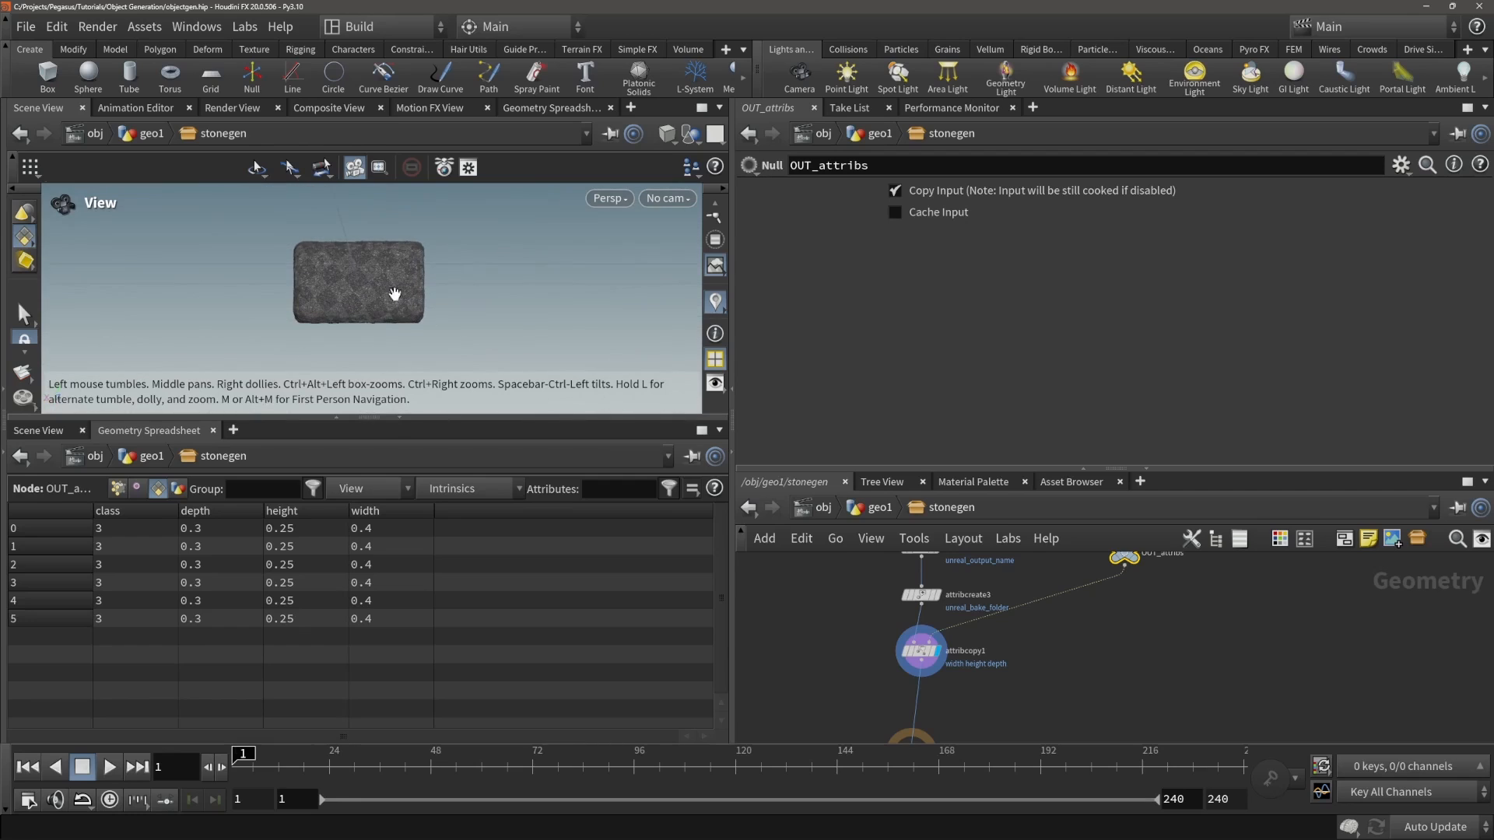
- In geo1, place foreach_end1 below stonegen, feed it from stonegen's output, and inspect the merged stones in the viewport
left_click(877, 510)
scroll(926, 638, "down", 4)
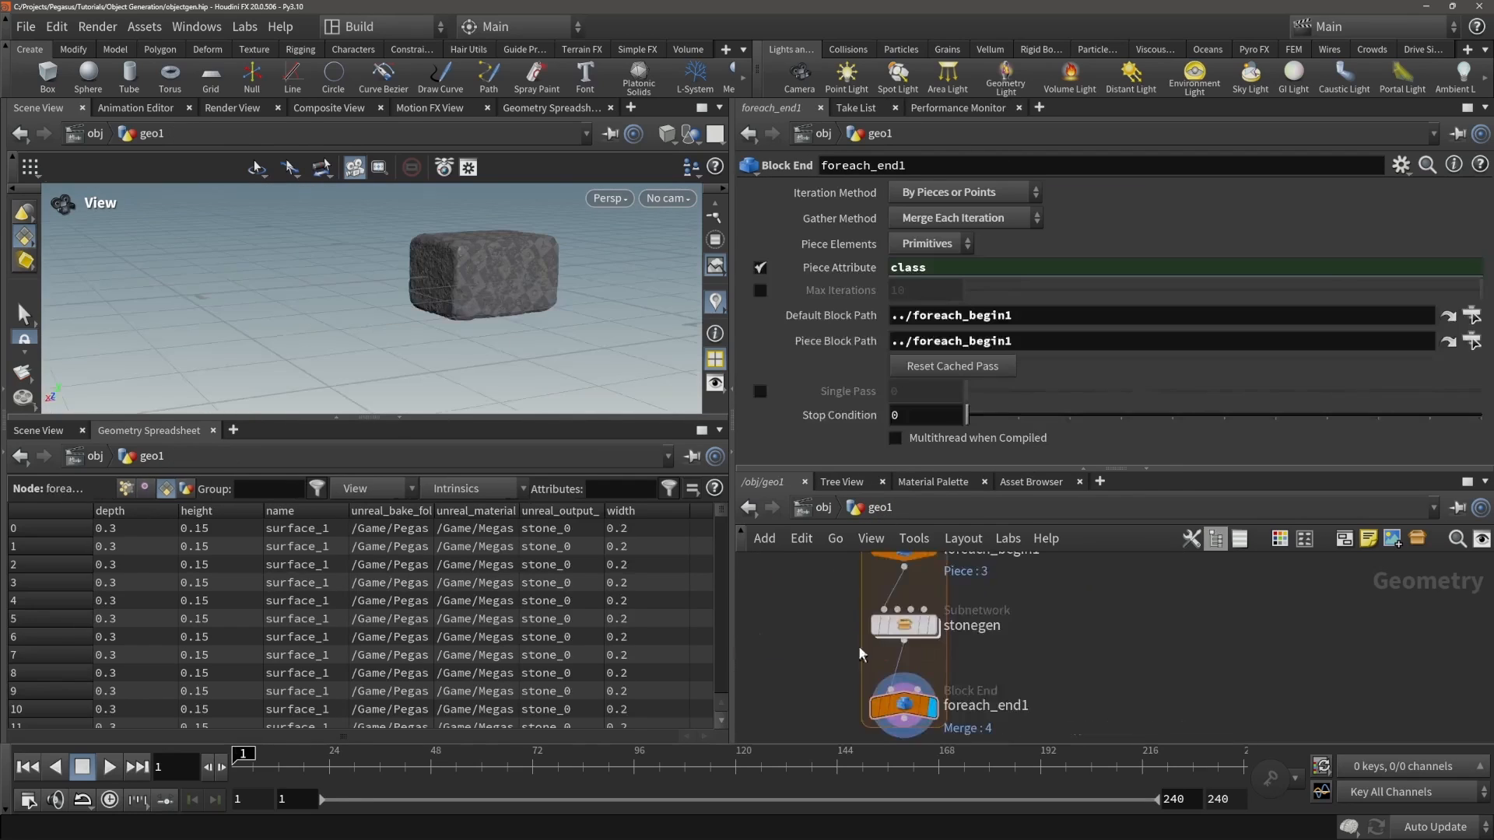
middle_click_drag(1142, 676, 1160, 557)
scroll(1137, 599, "down", 4)
left_click_drag(467, 259, 506, 264)
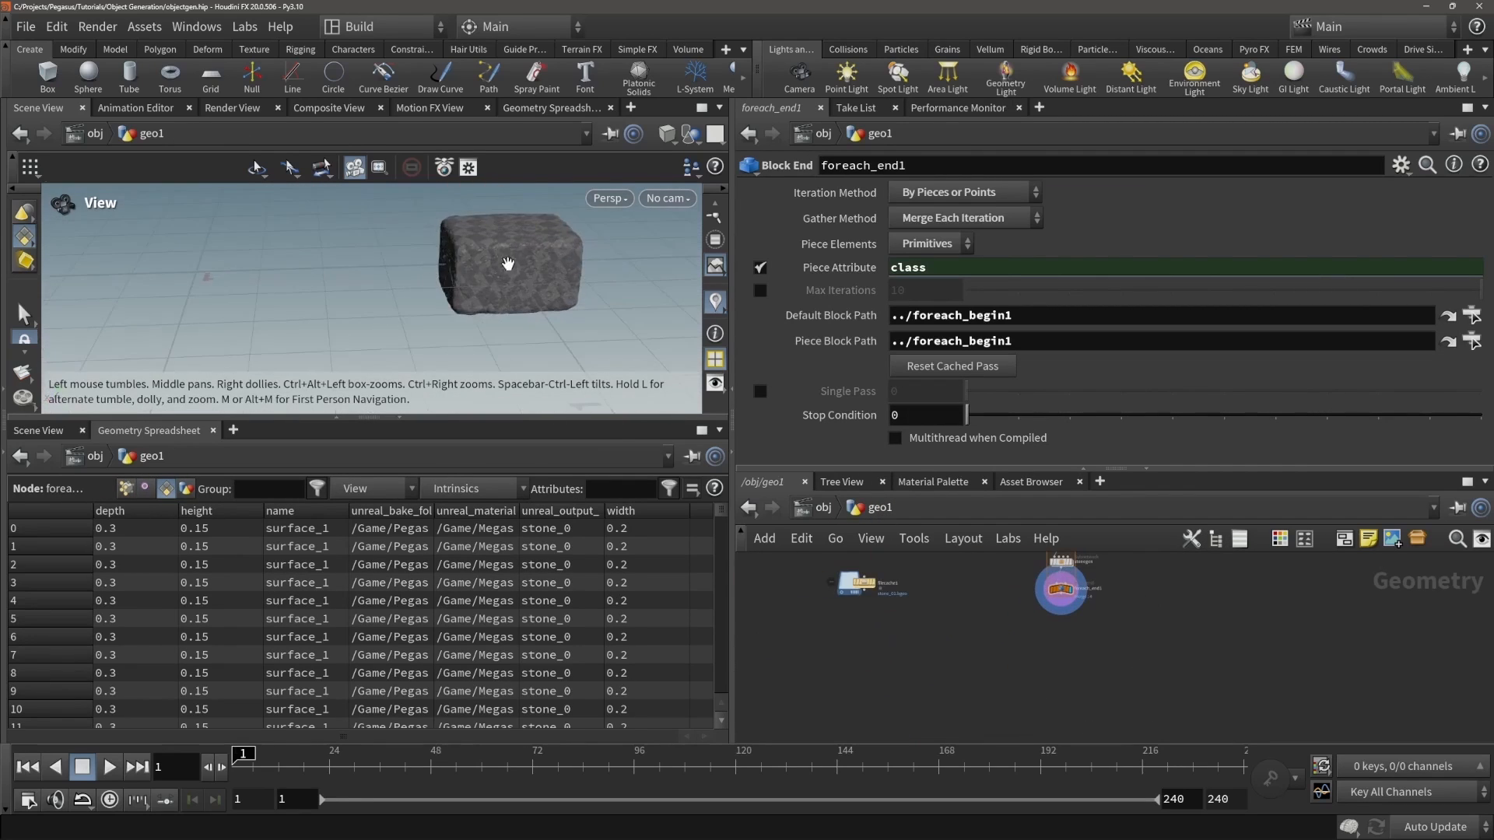
middle_click_drag(507, 264, 345, 318)
right_click_drag(344, 317, 137, 327)
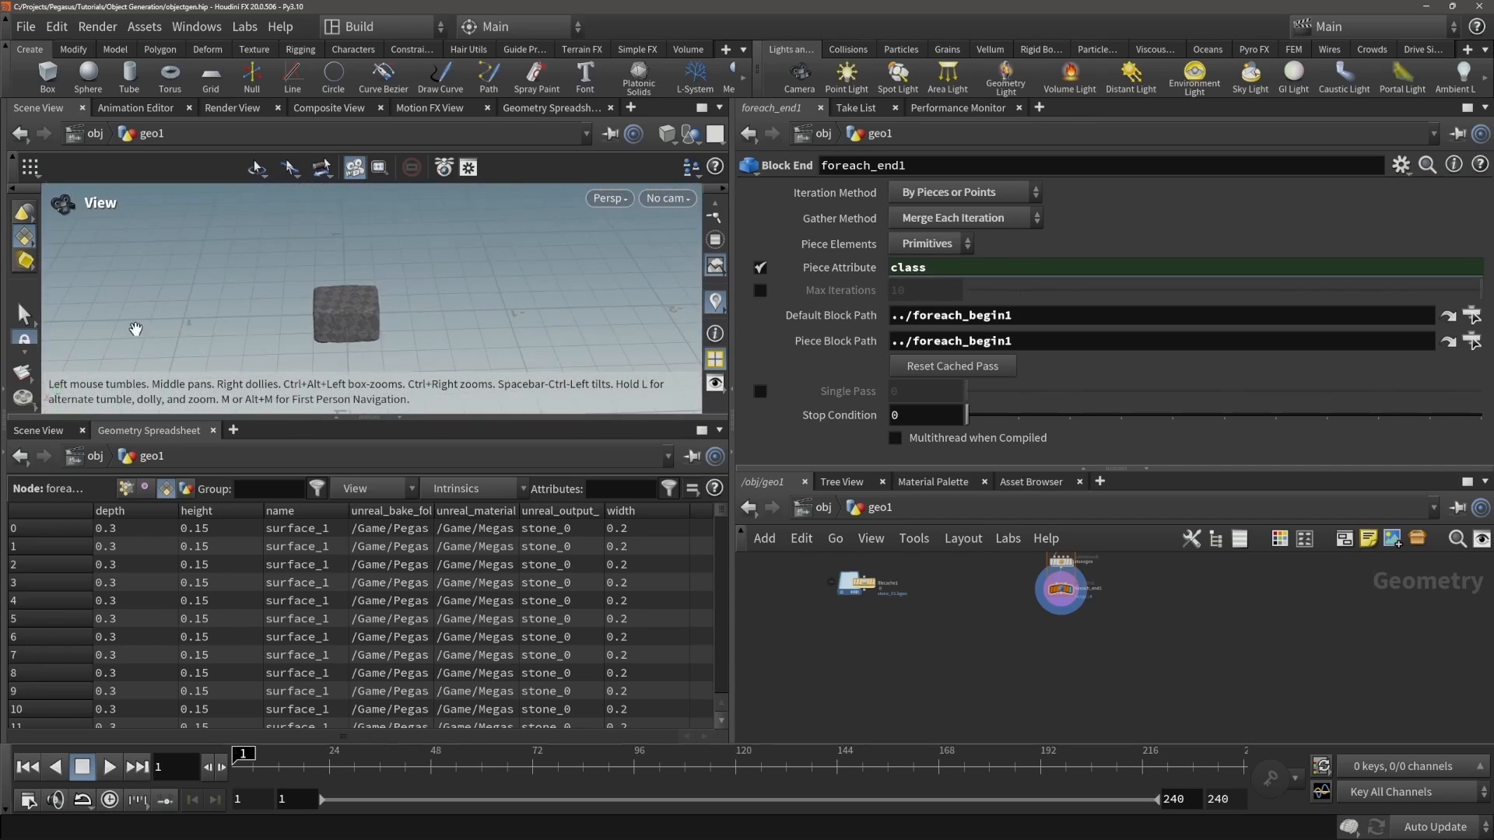
left_click_drag(137, 327, 302, 324)
right_click_drag(301, 324, 549, 301)
scroll(1081, 634, "up", 6)
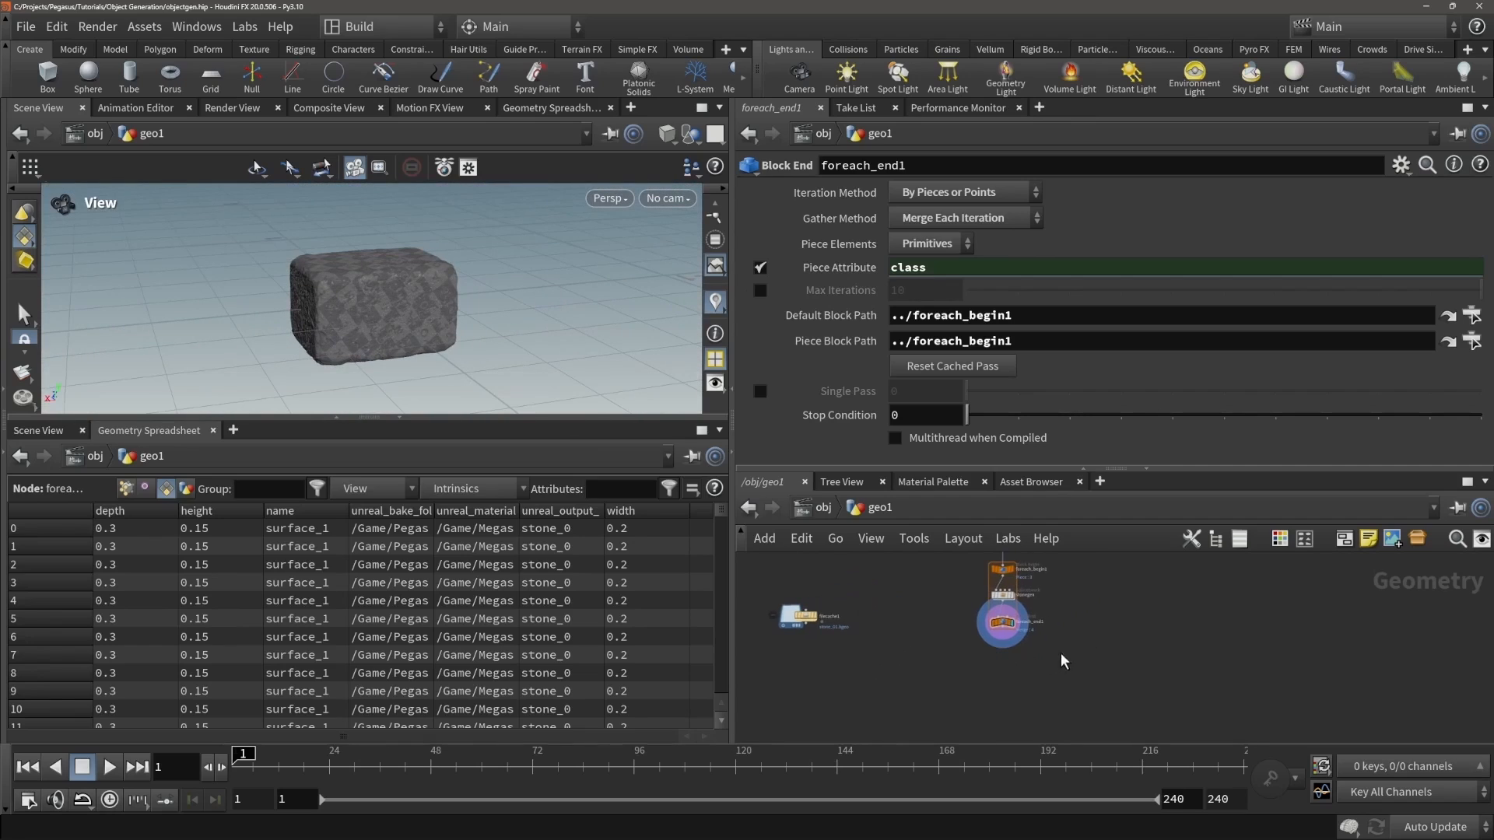
- Create a meta import node from foreach_begin1 and switch the scene's update mode to Manual
left_click(973, 655)
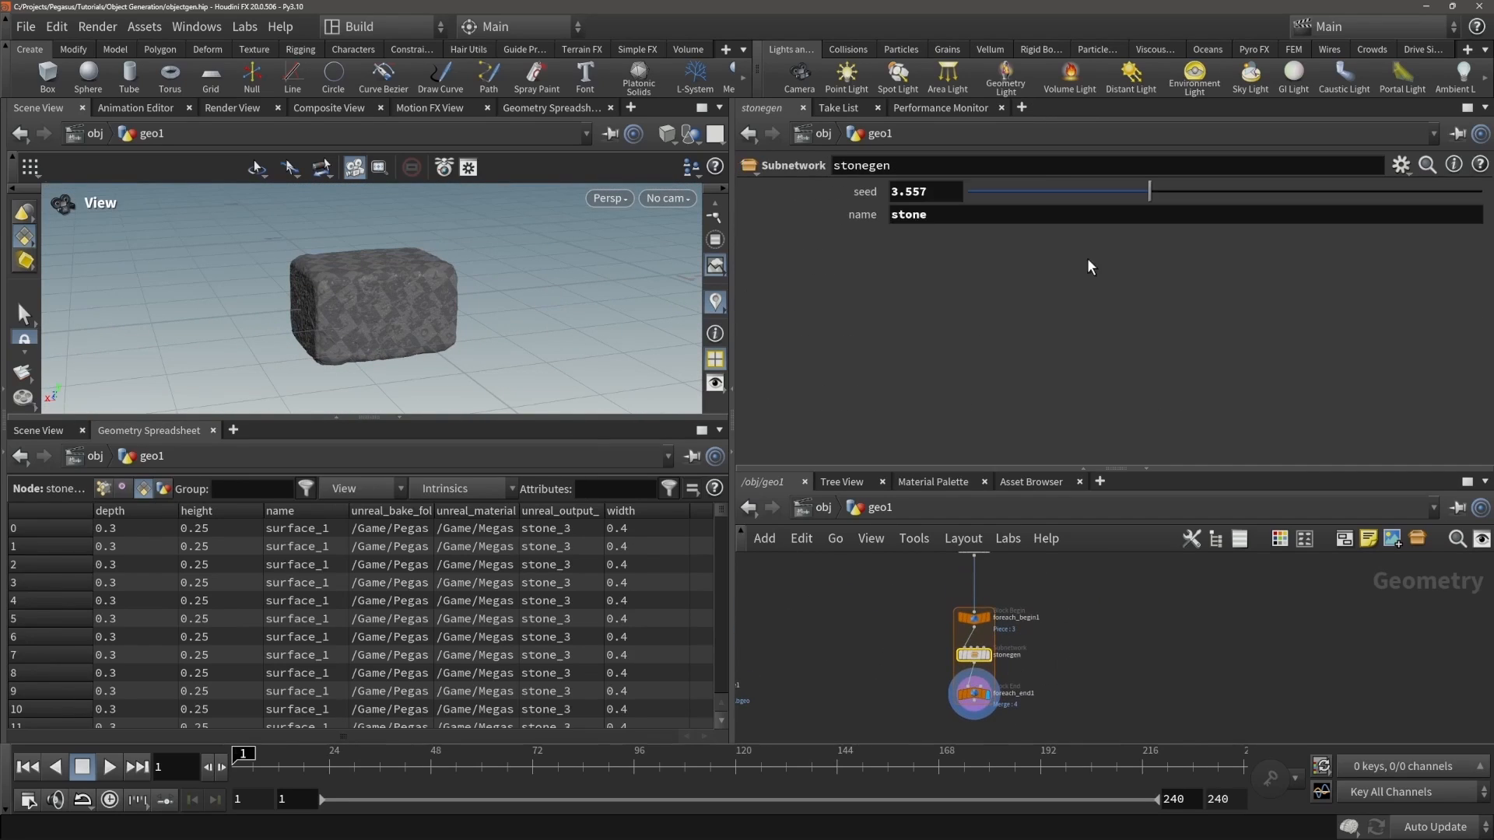
left_click(951, 621)
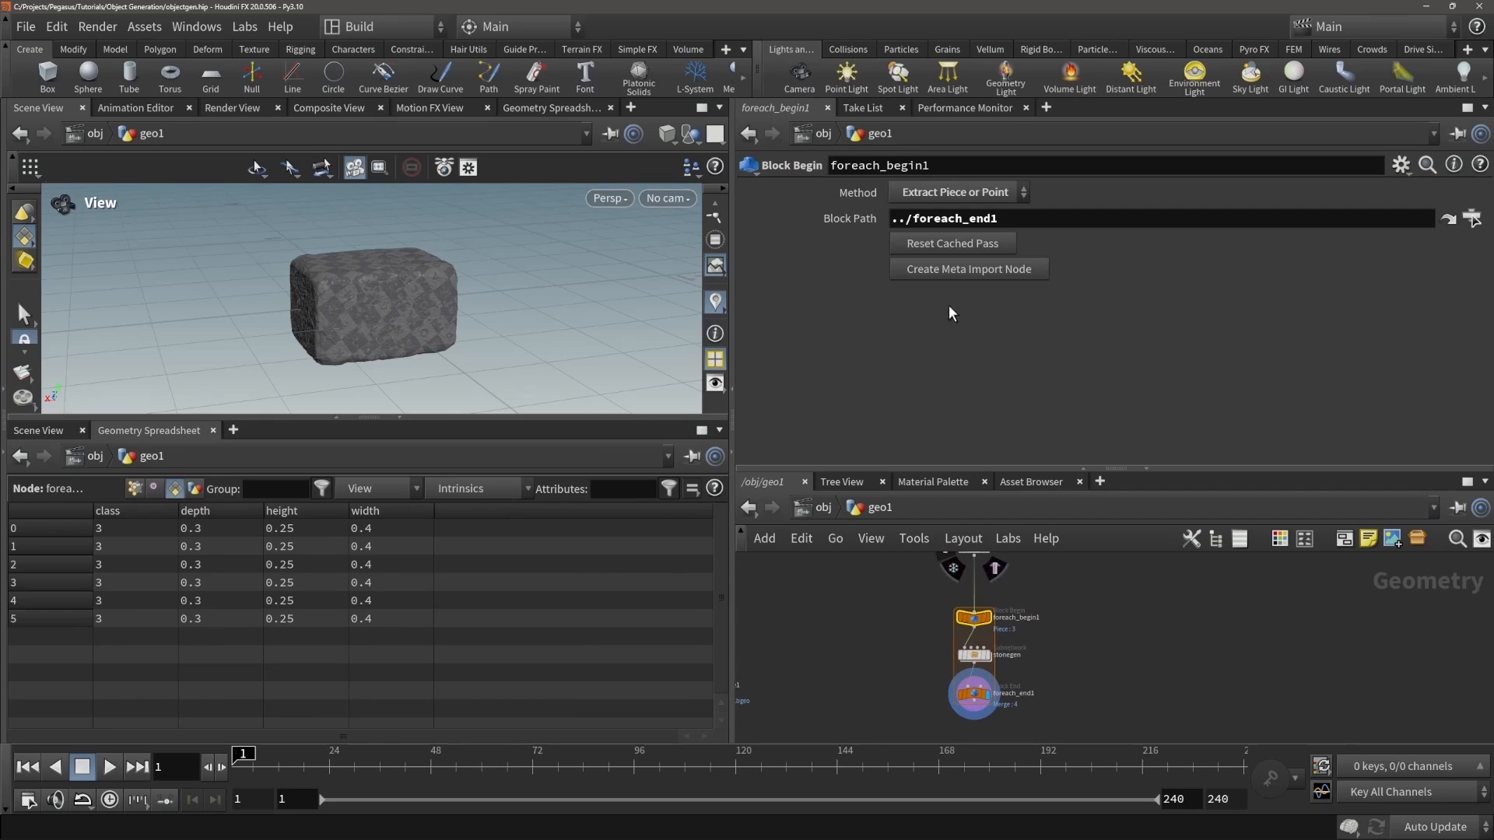
left_click(960, 270)
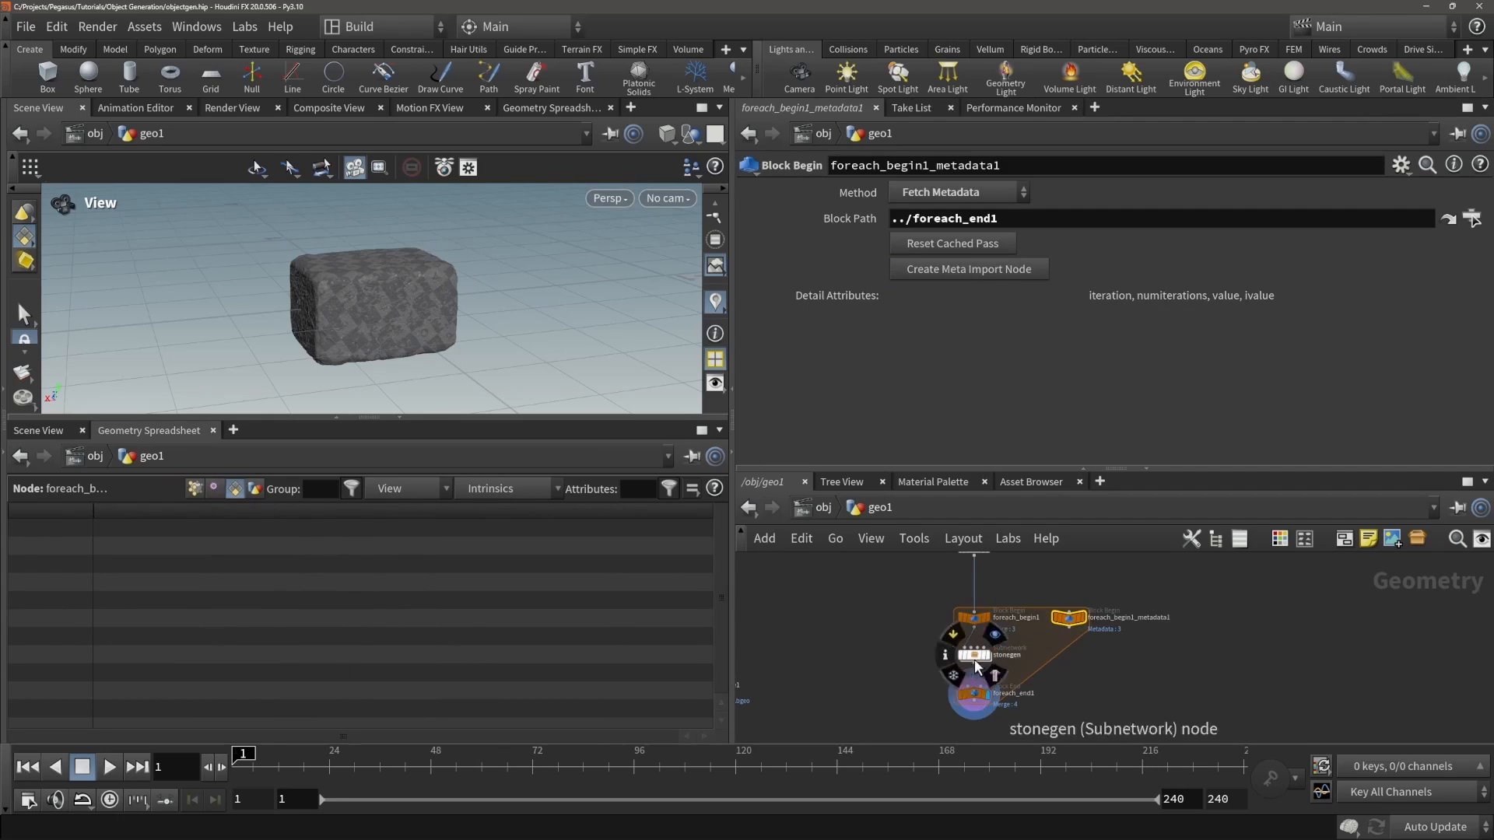
left_click(1435, 826)
left_click(1429, 805)
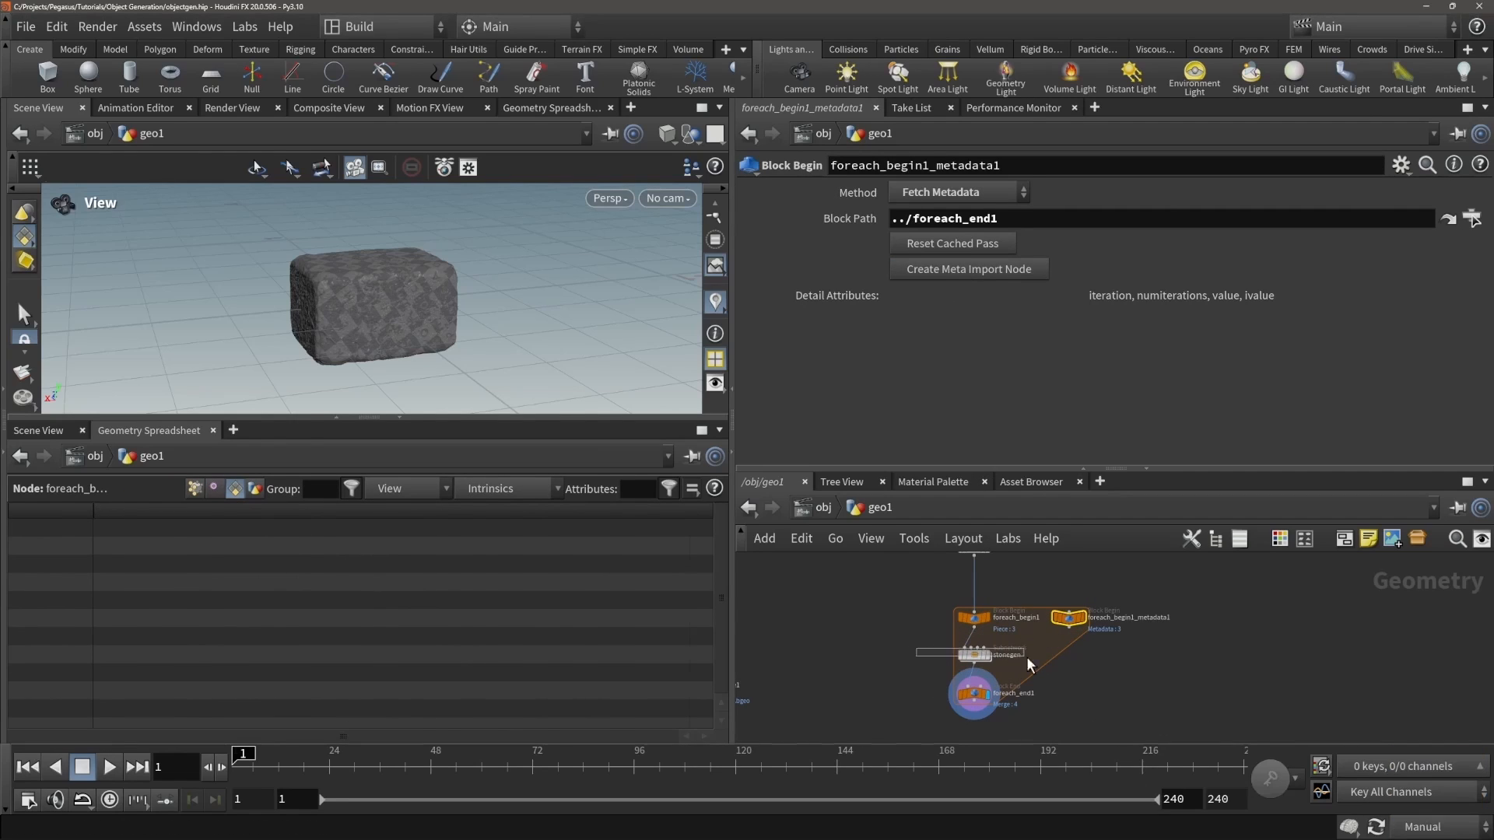
- Set stonegen's seed to the expression detail("../foreach_begin1_metadata1", "iteration", 0)
left_click(973, 654)
double_click(914, 191)
type("detail")
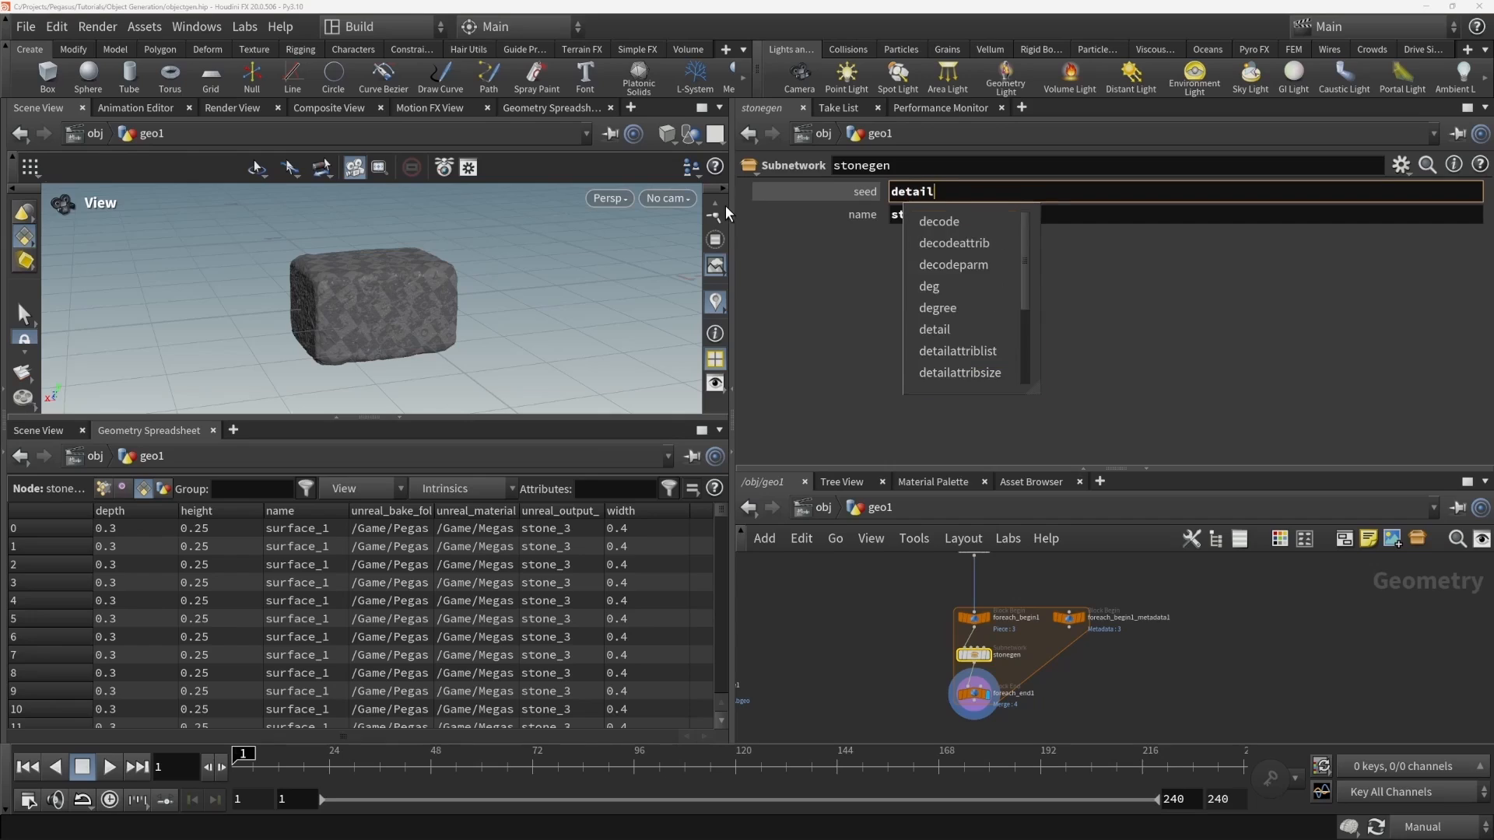
type("(\"../")
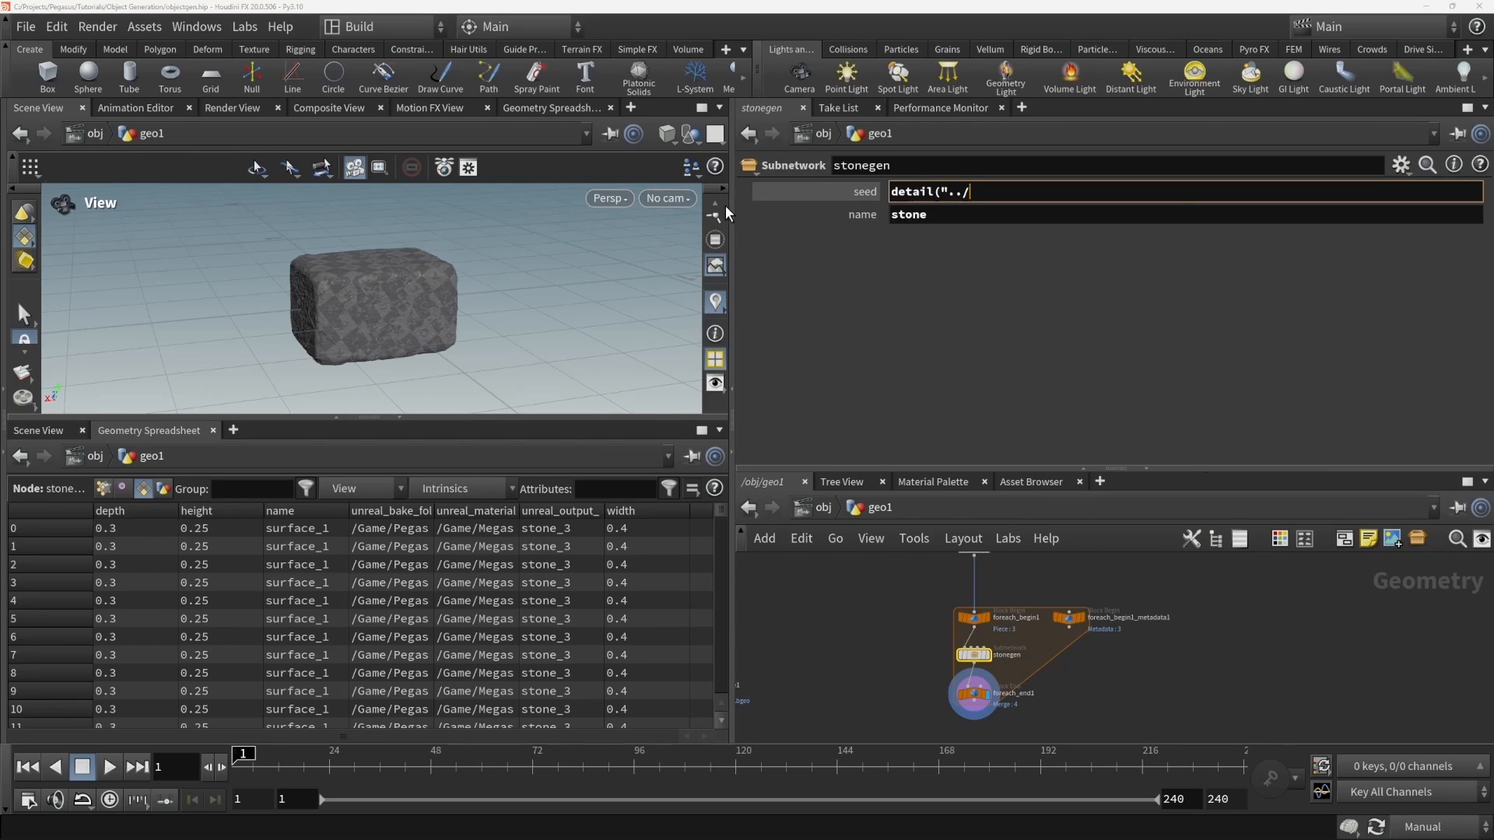
type("foreach_")
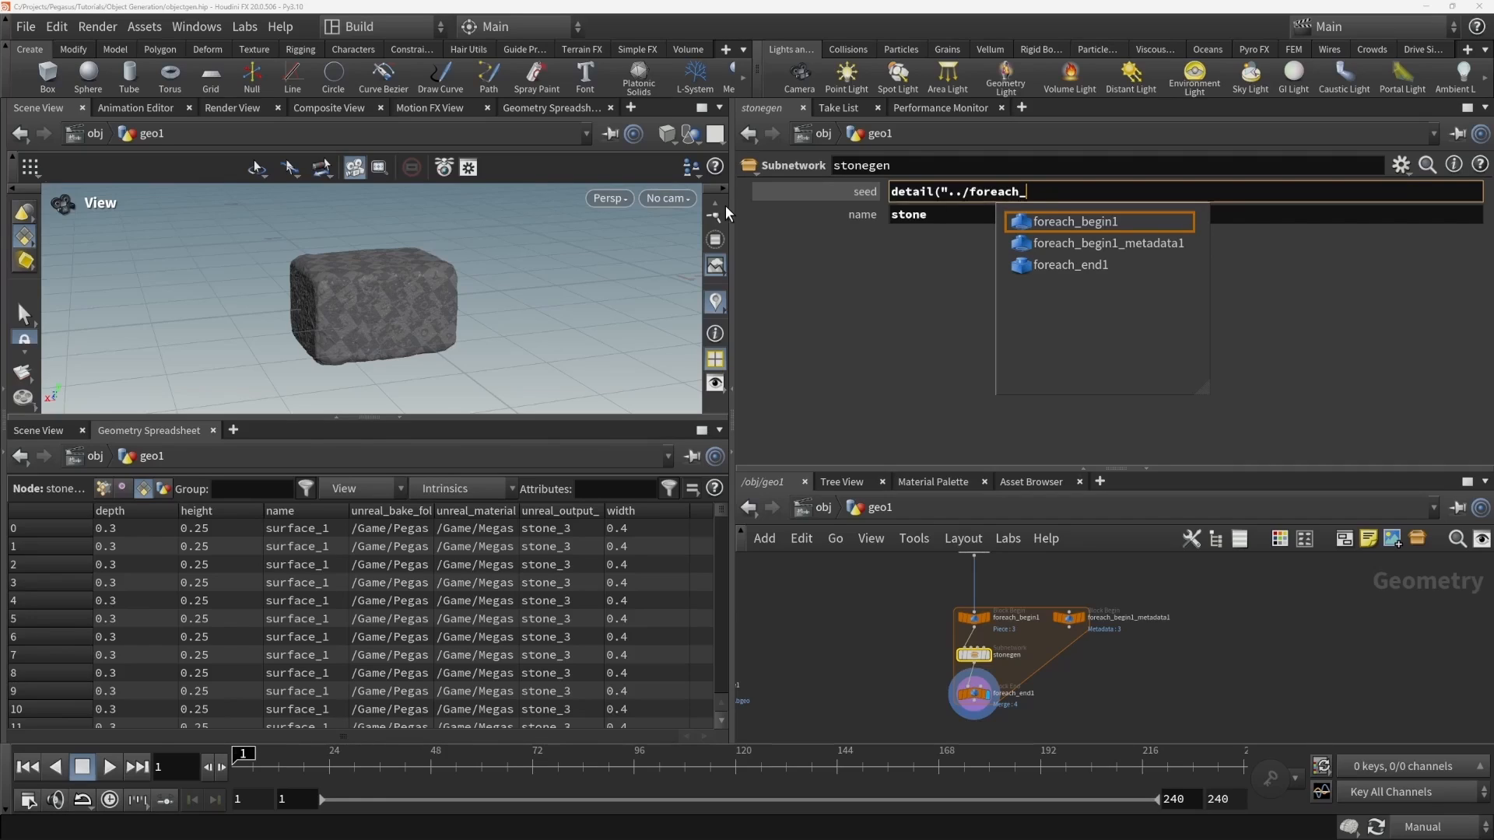
left_click(1166, 243)
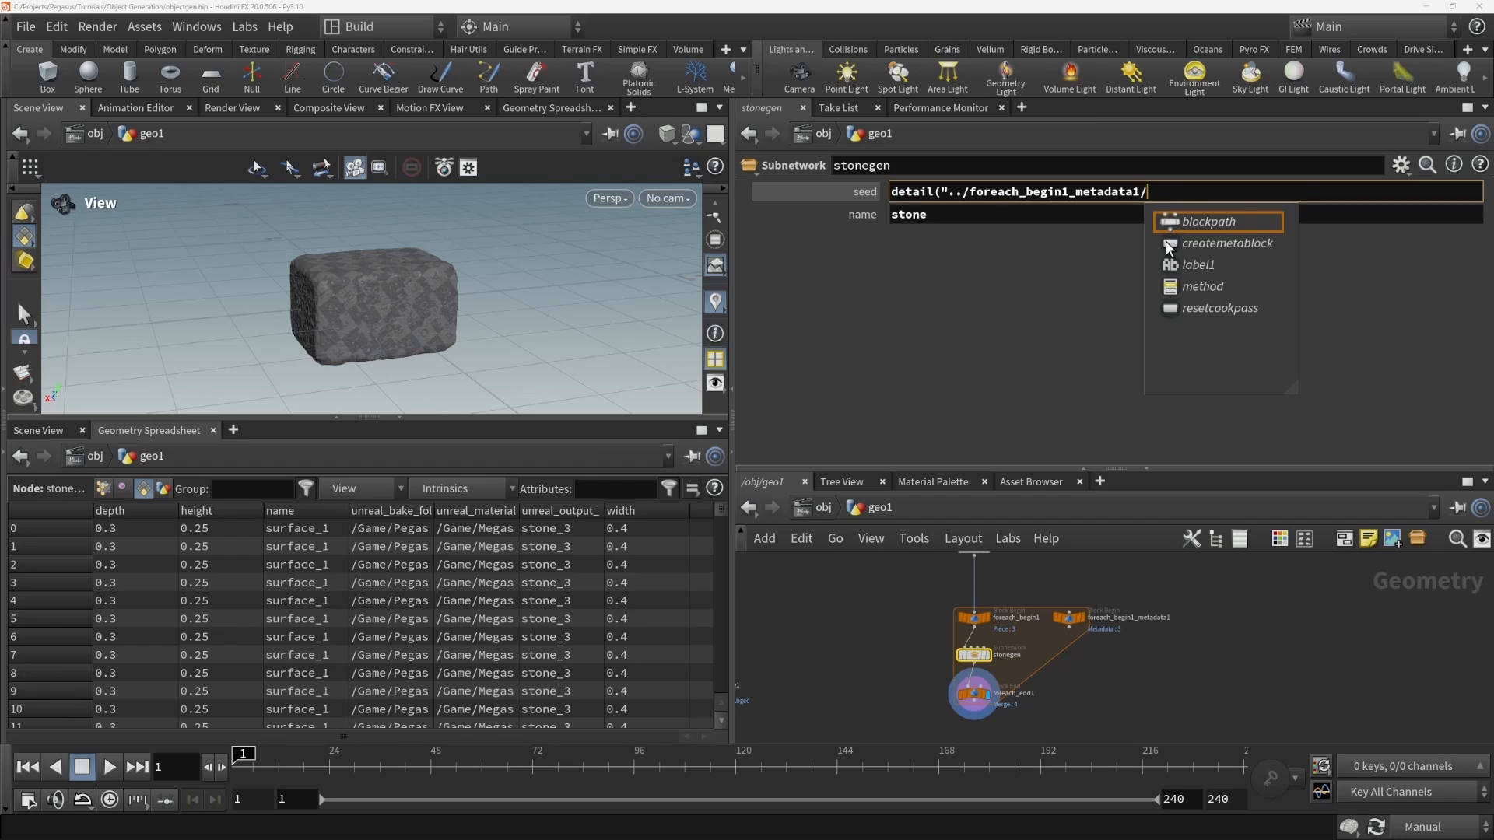
key("BackSpace")
type("\", ")
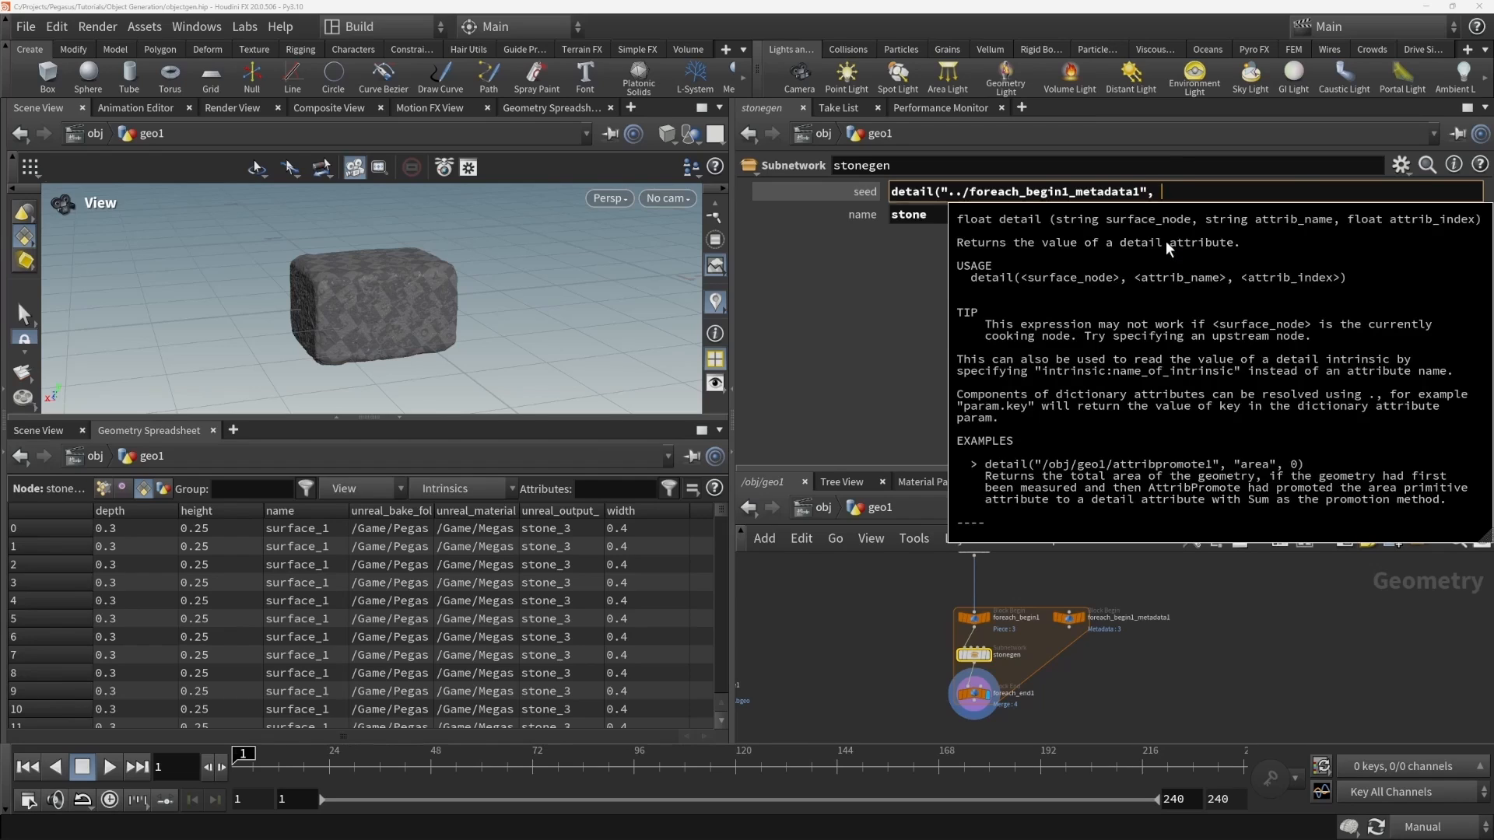
type("\"iteration\", 0)")
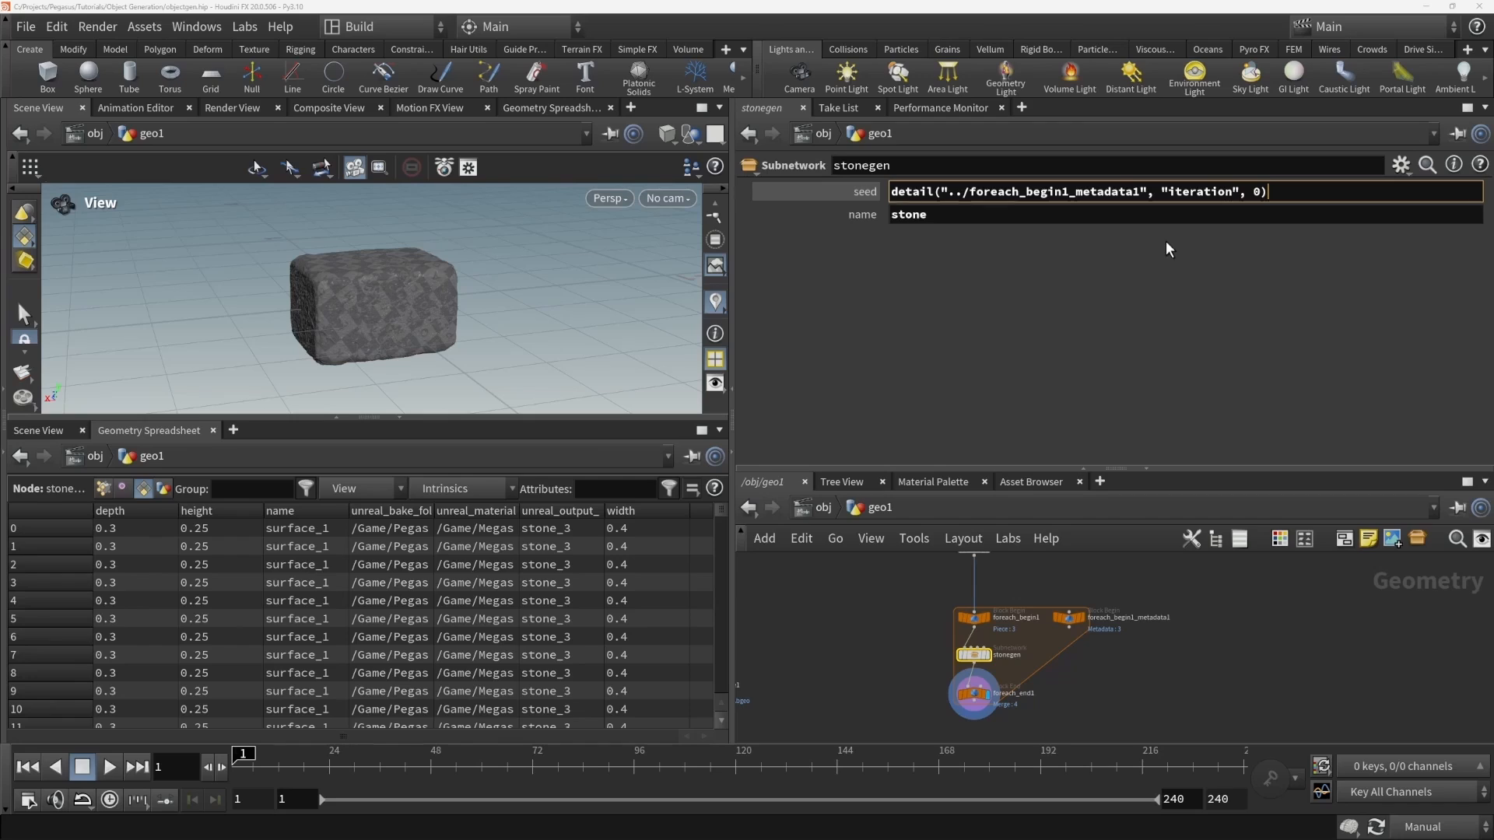
key("Return")
left_click(856, 193)
left_click(848, 197)
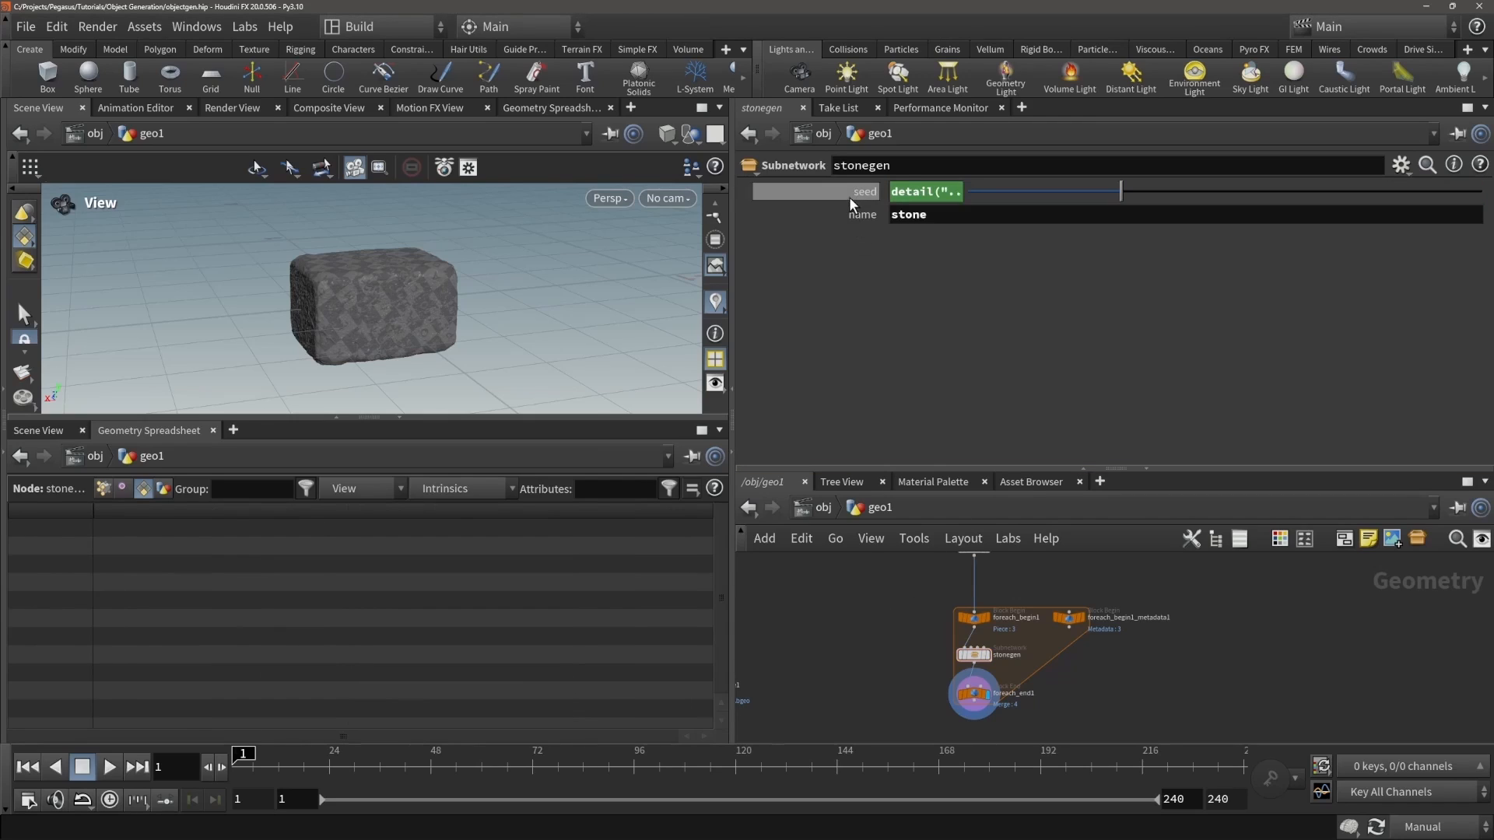
- Select foreach_end1 and switch the scene's update mode back to Auto Update
scroll(959, 703, "up", 2)
left_click_drag(903, 657, 1066, 710)
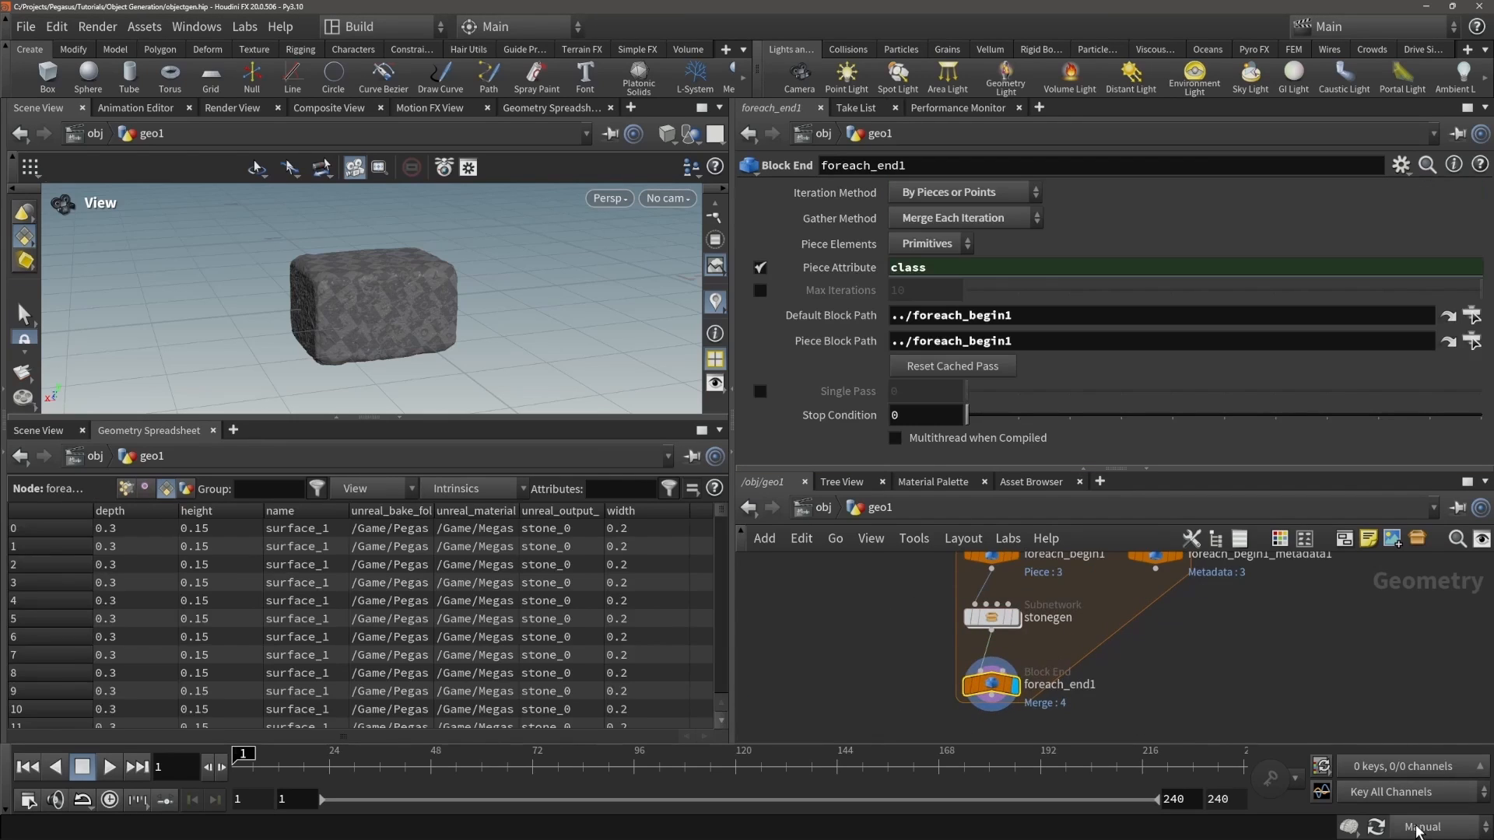
left_click(1418, 826)
left_click(1417, 764)
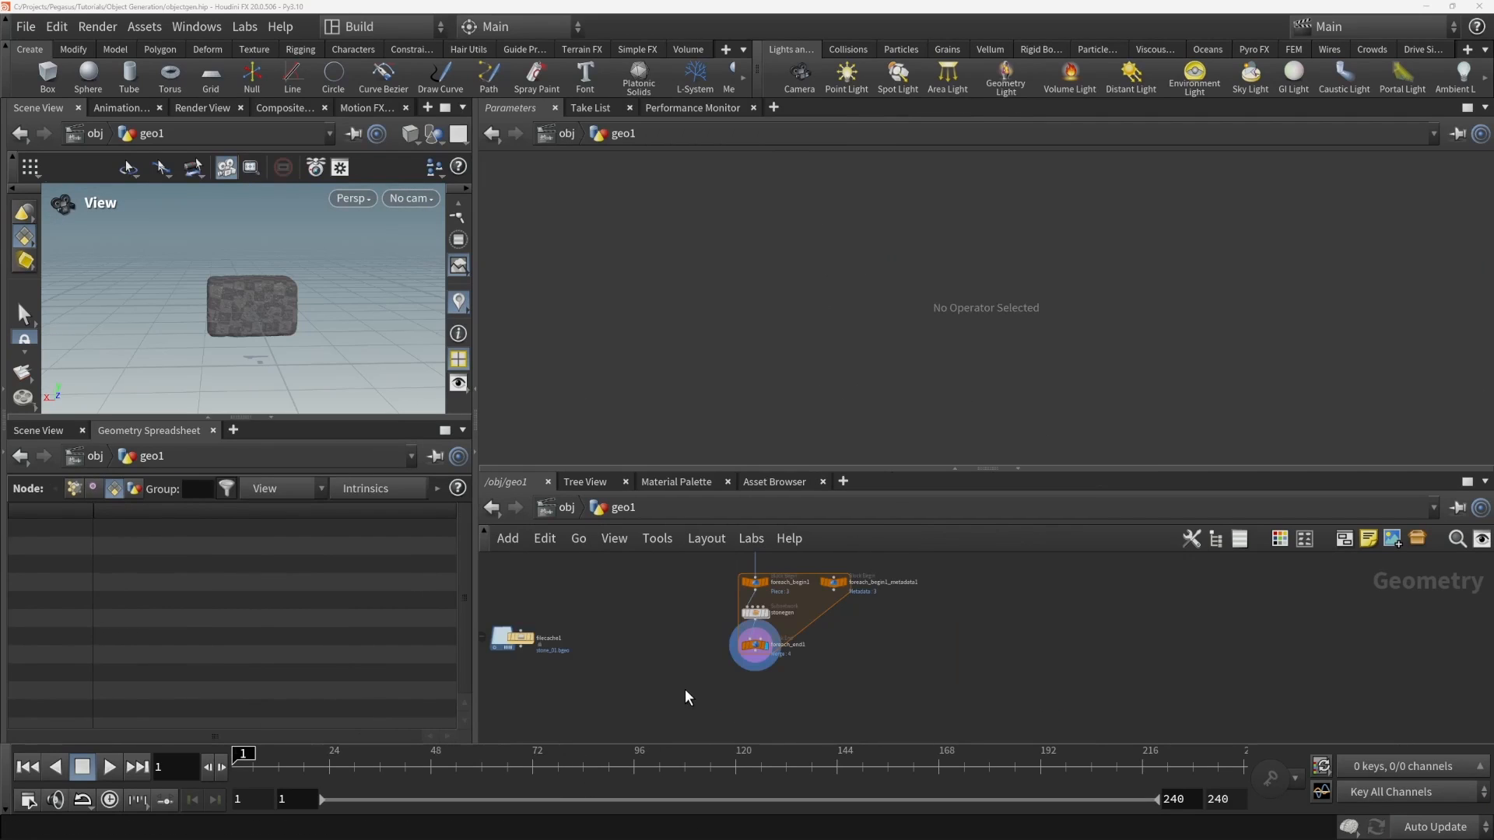
- Add a For-Each Named Primitive loop below foreach_end1 and feed its begin node from foreach_end1's output
key("Tab")
type("forea")
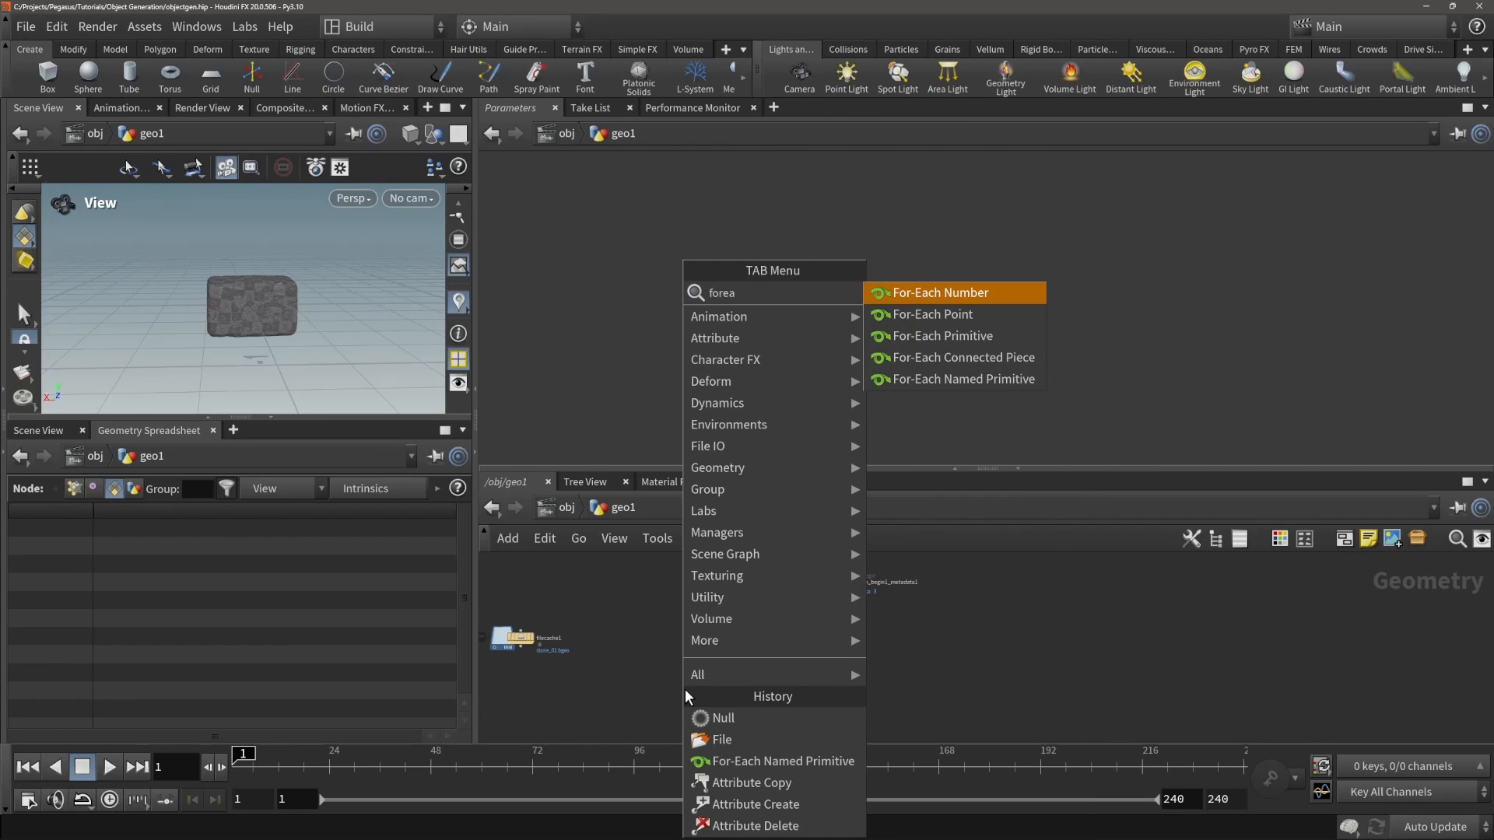
left_click(955, 362)
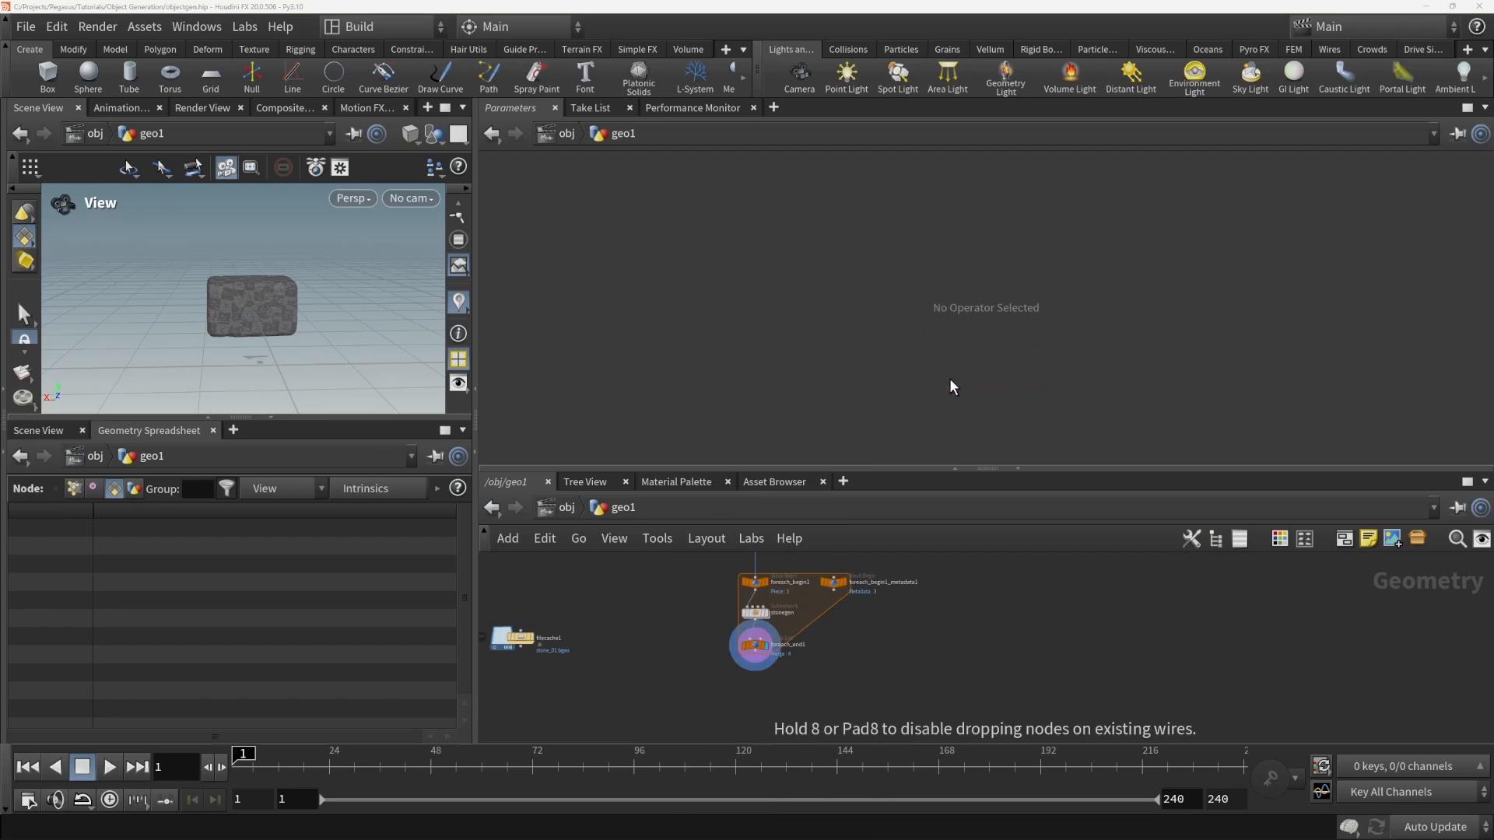
left_click(758, 685)
scroll(825, 694, "up", 4)
middle_click_drag(834, 698, 887, 665)
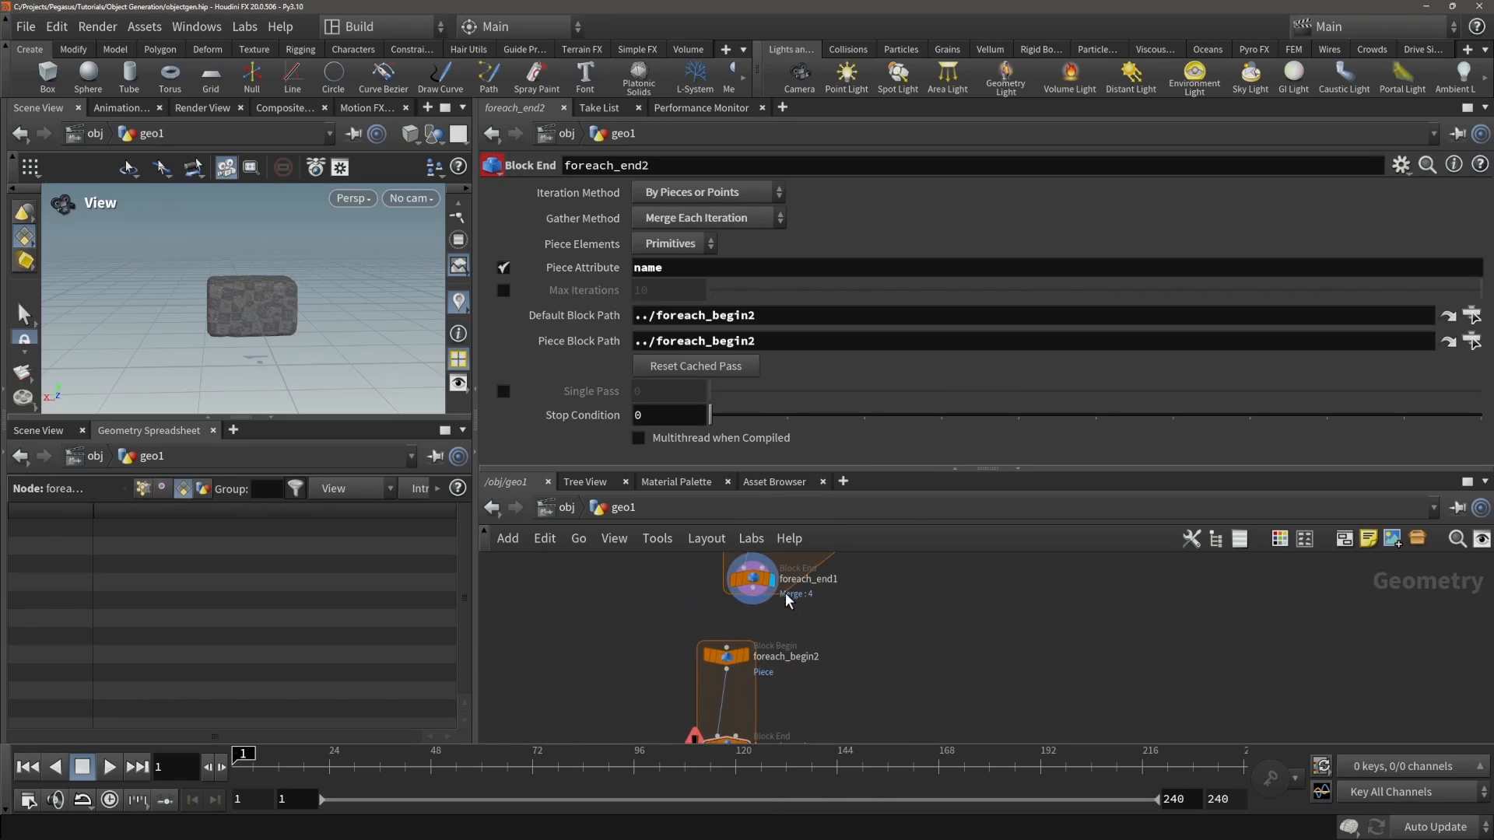
left_click(752, 589)
left_click(724, 638)
left_click_drag(725, 658, 752, 638)
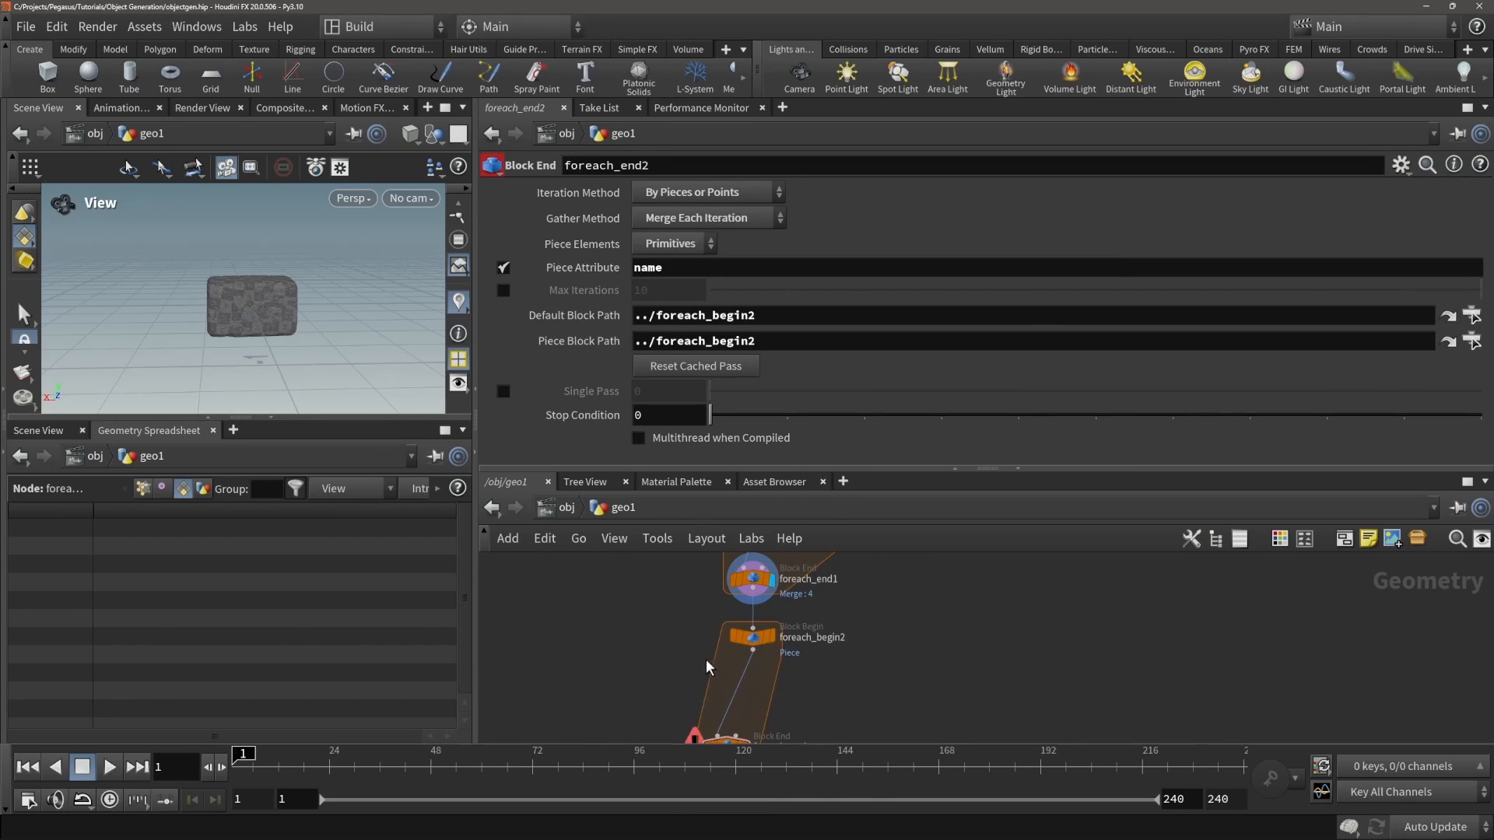
middle_click_drag(678, 705, 670, 651)
left_click_drag(669, 650, 750, 715)
- Set foreach_end2's Piece Attribute to unreal_output_name, and display foreach_begin2 to inspect the extracted piece
left_click_drag(684, 267, 538, 282)
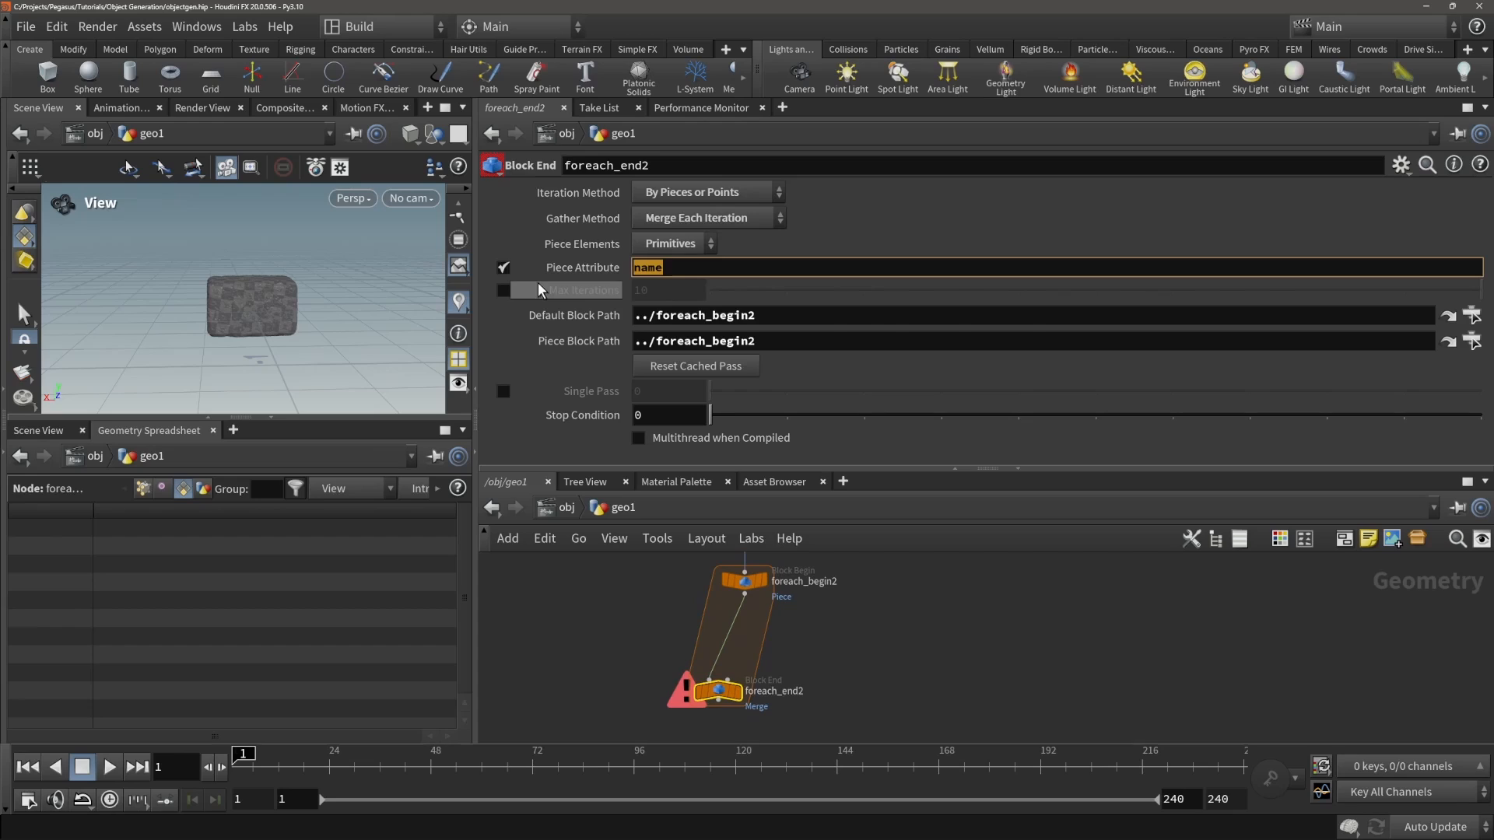
type("unreal_output")
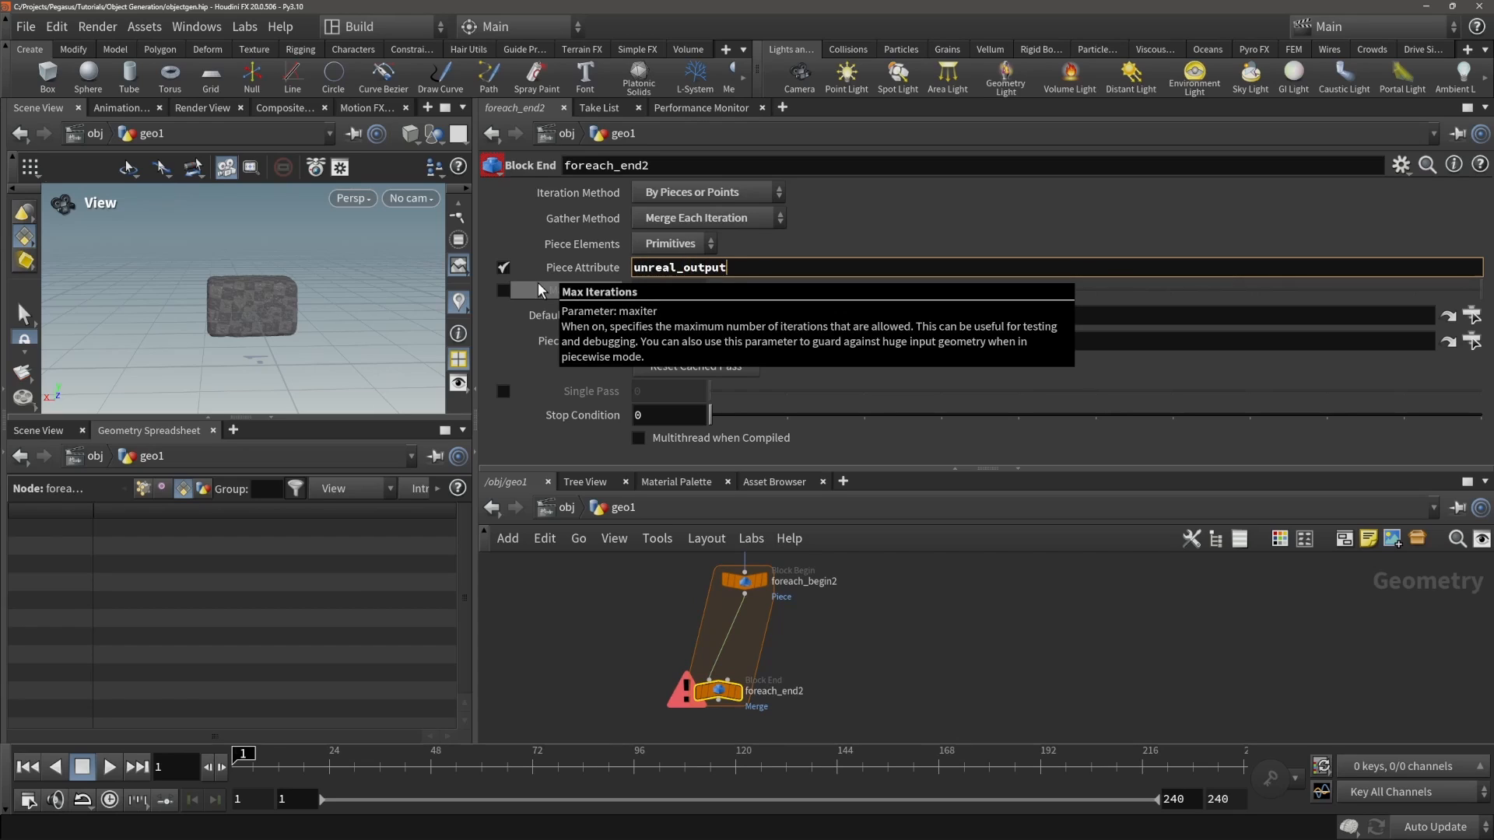
type("_name")
key("Return")
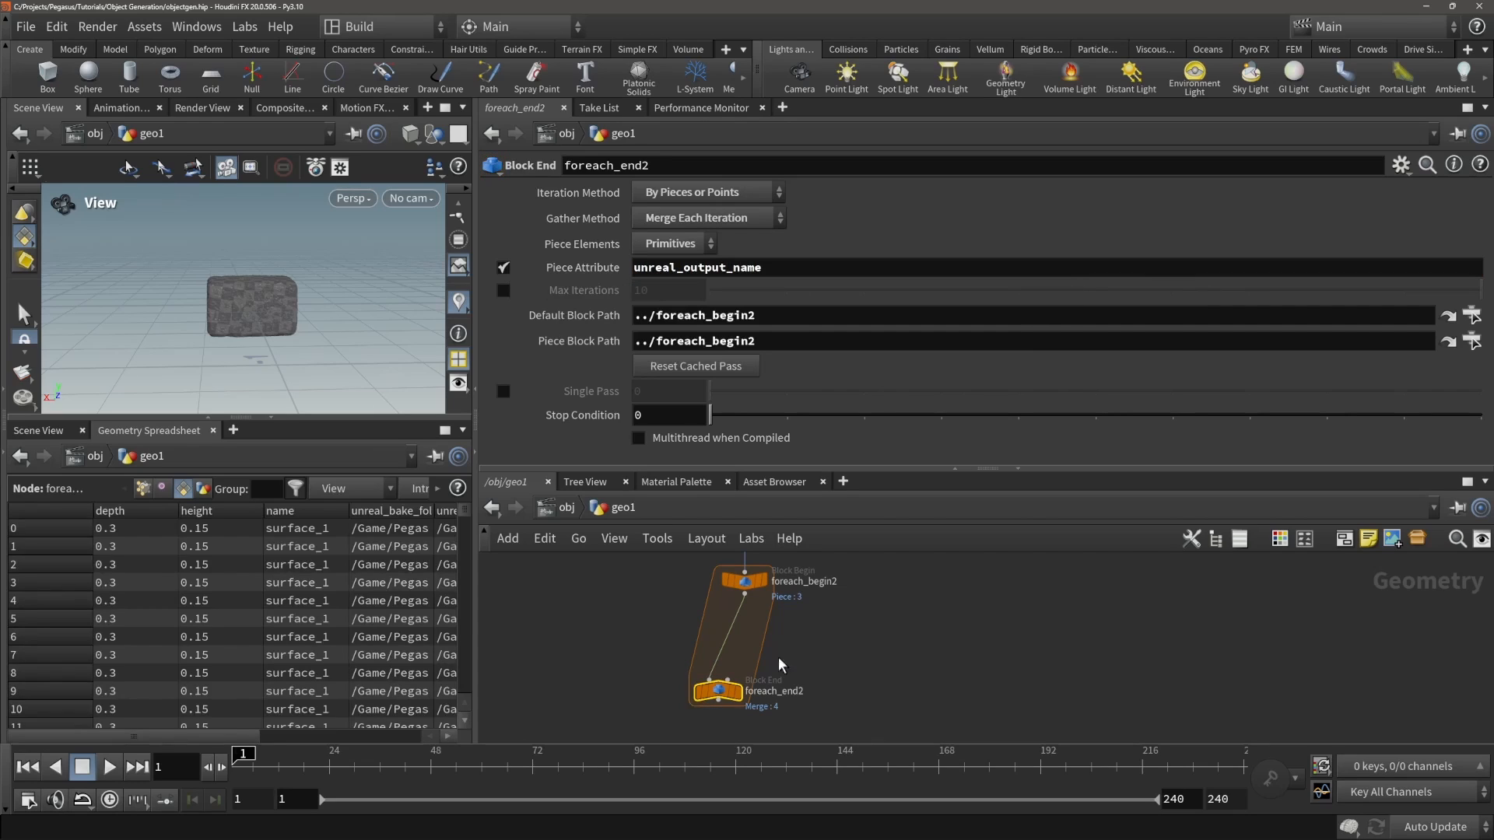
left_click(747, 580)
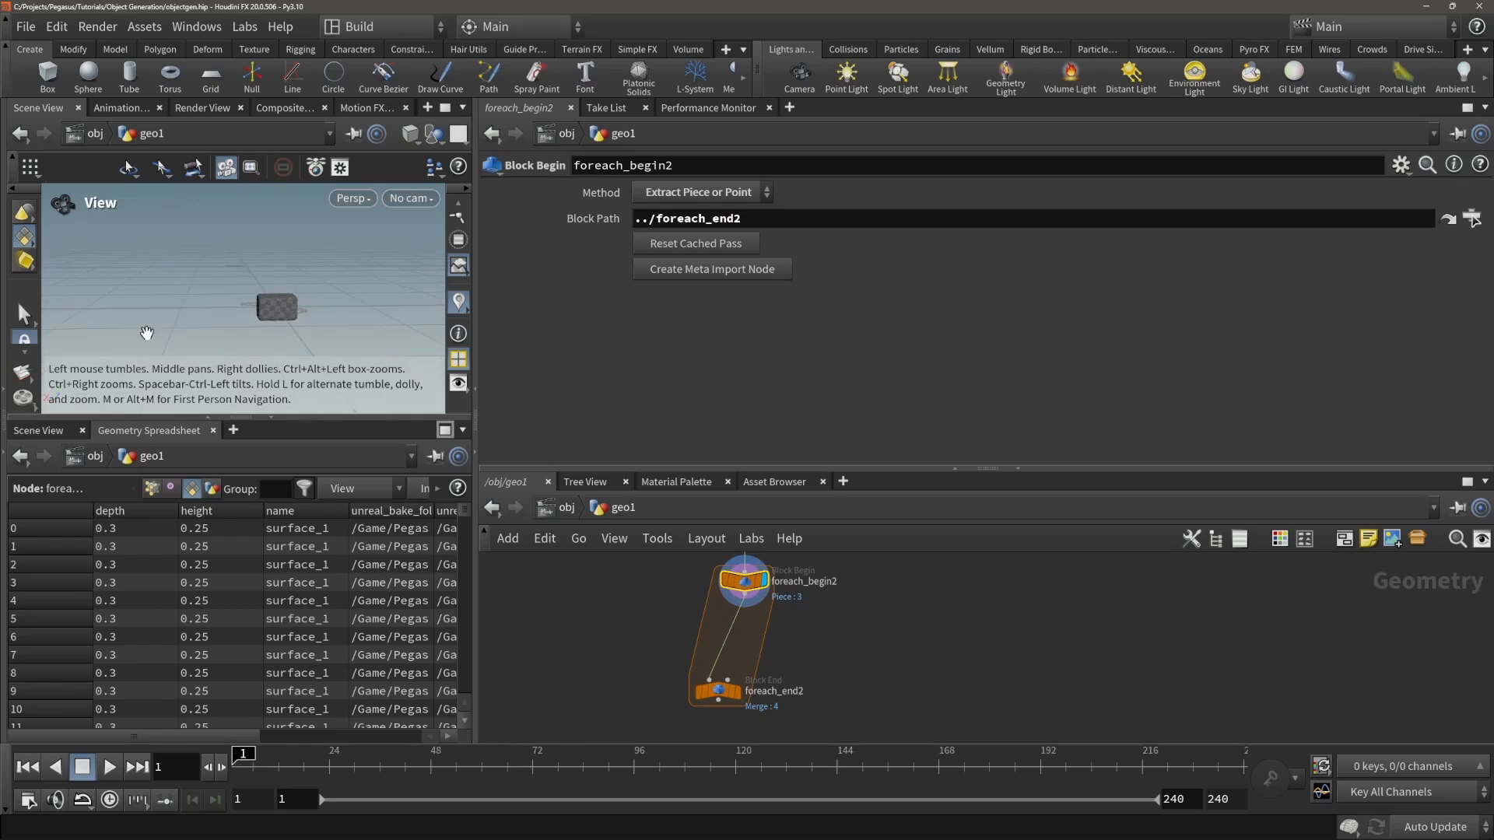
- Add a Null node beside the new loop, feed it from foreach_begin2, and rename it OUT_name
key("Tab")
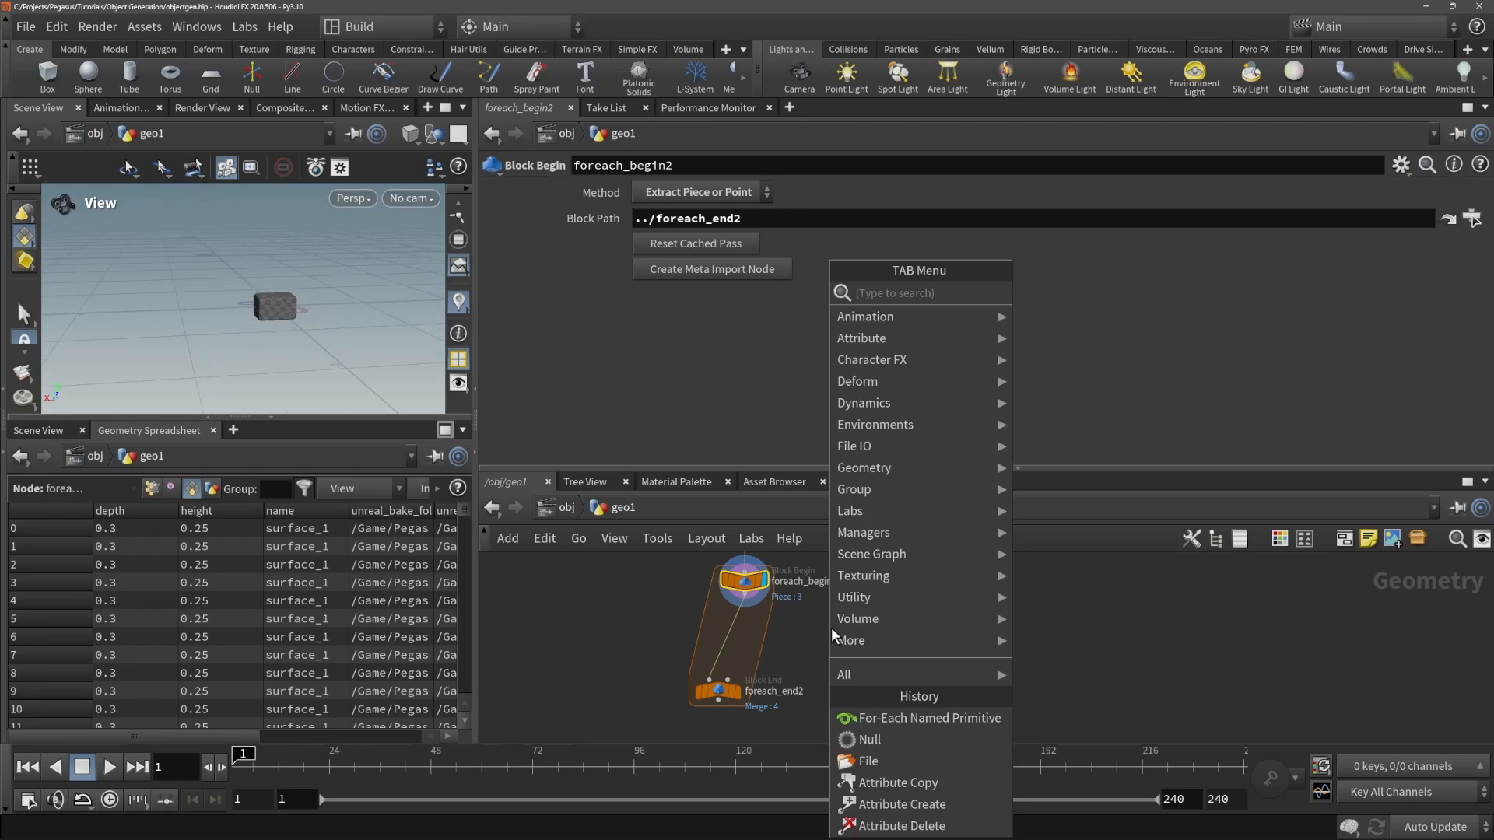
type("null")
key("Return")
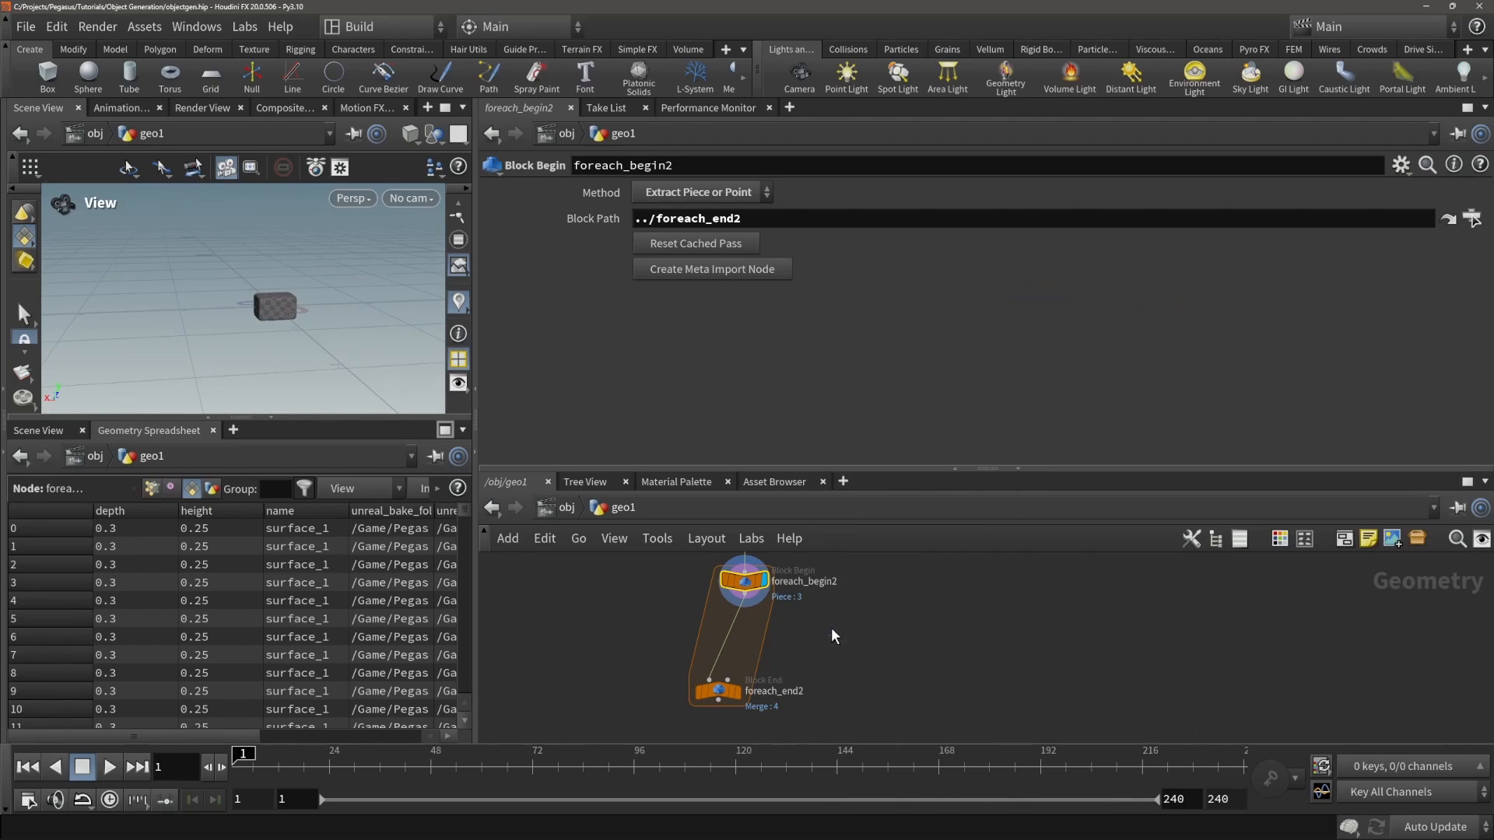
left_click(831, 627)
left_click(768, 596)
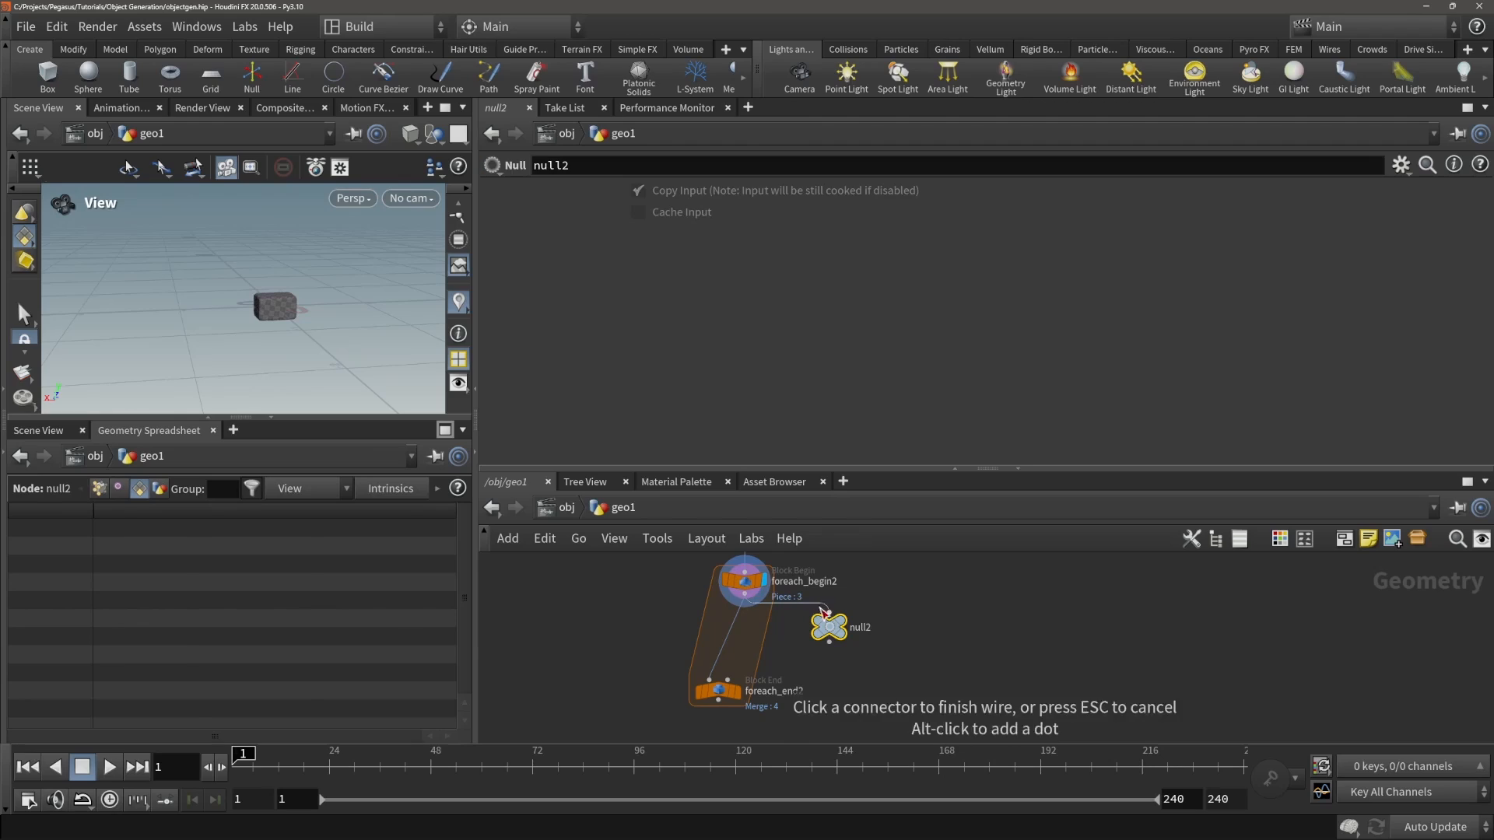
left_click(829, 613)
double_click(862, 627)
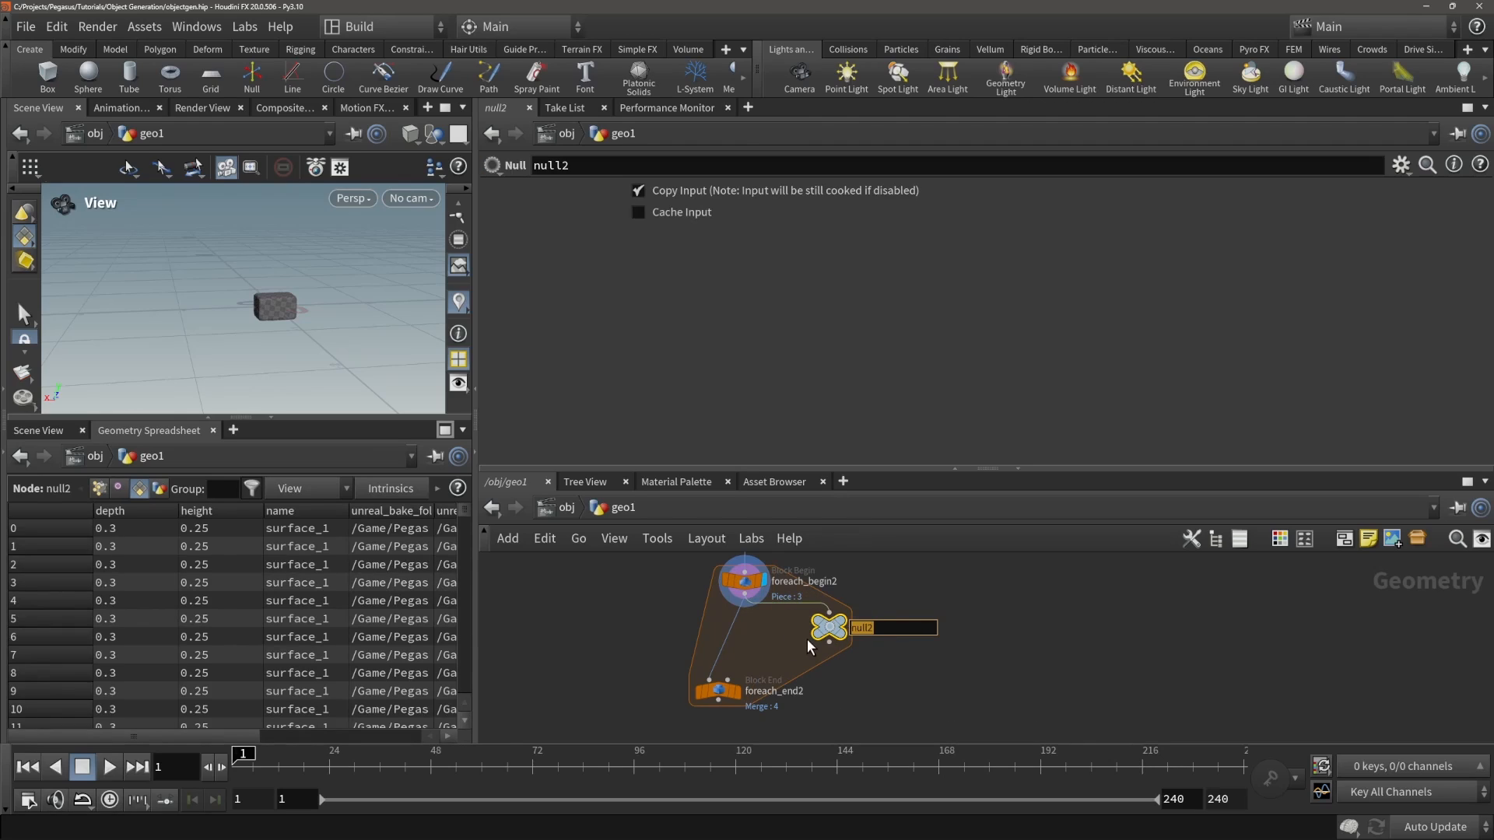
type("OUT_name")
key("Return")
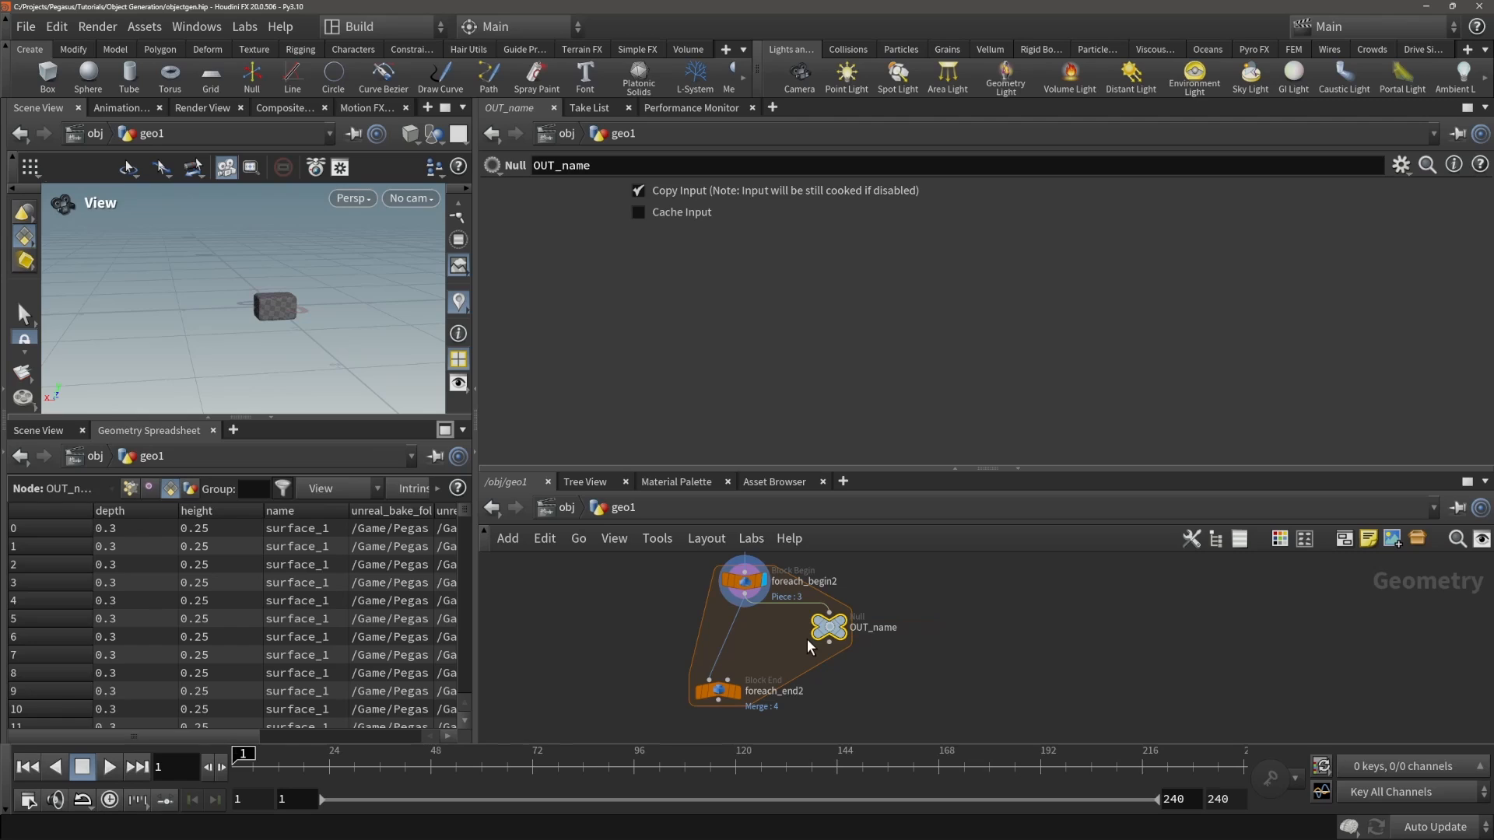
- Add a File node between foreach_begin2 and foreach_end2, and connect its input to foreach_begin2
key("Tab")
type("file")
key("Return")
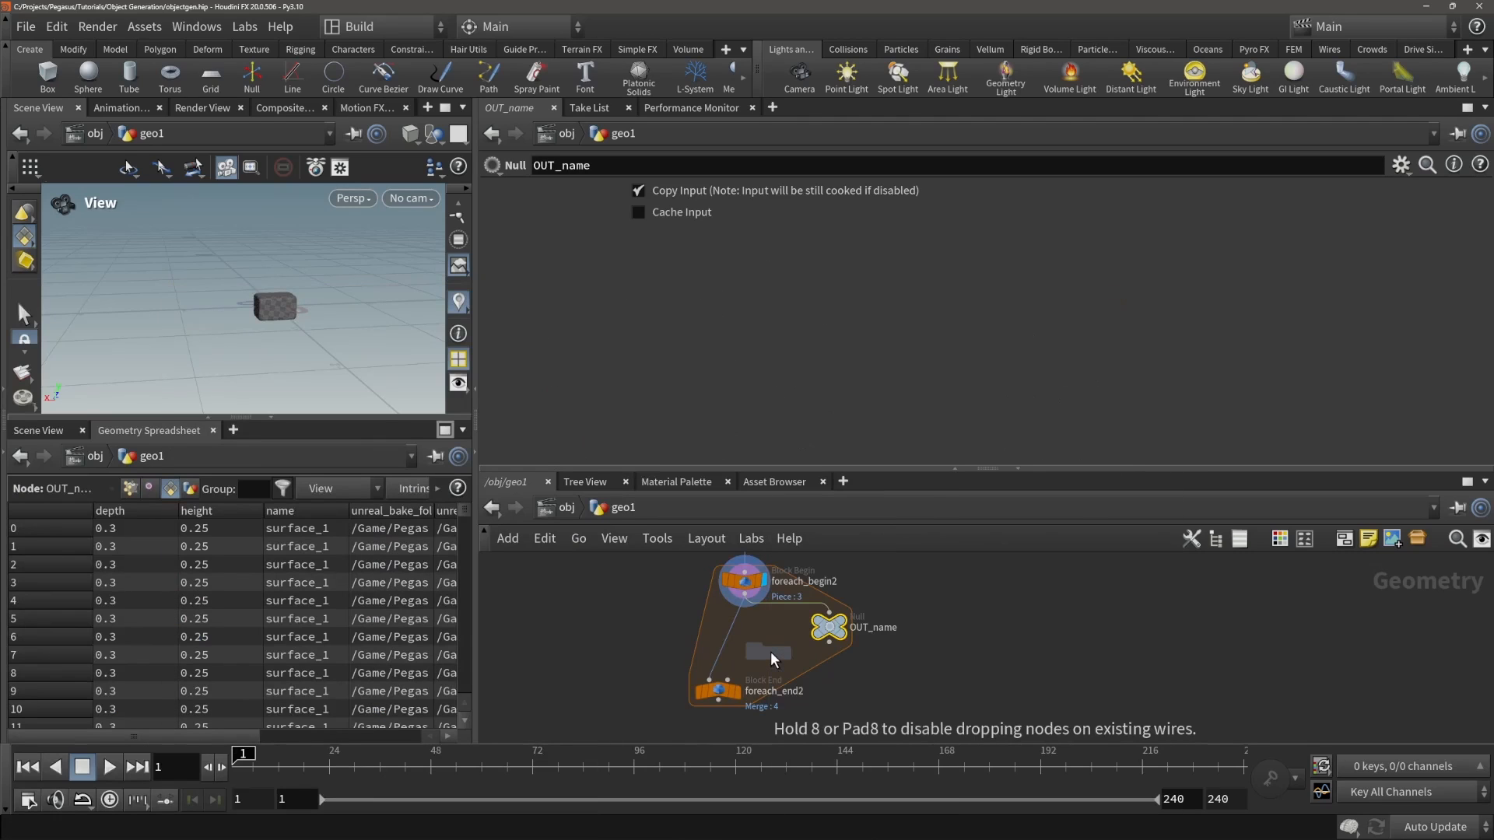
left_click(770, 651)
left_click(769, 636)
left_click(744, 596)
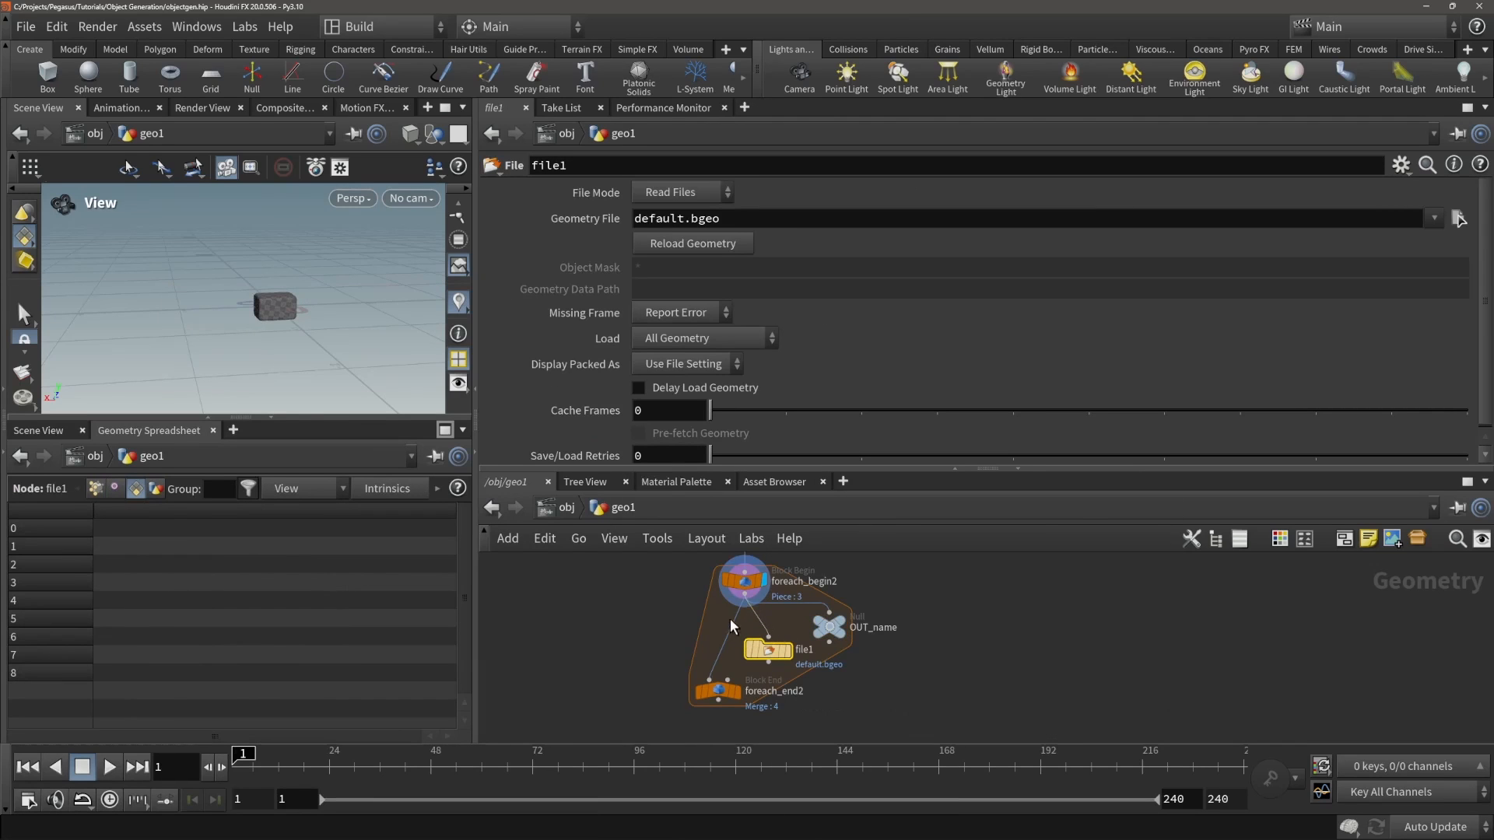
middle_click_drag(711, 670, 709, 651)
left_click_drag(716, 672, 719, 716)
left_click_drag(761, 634, 755, 657)
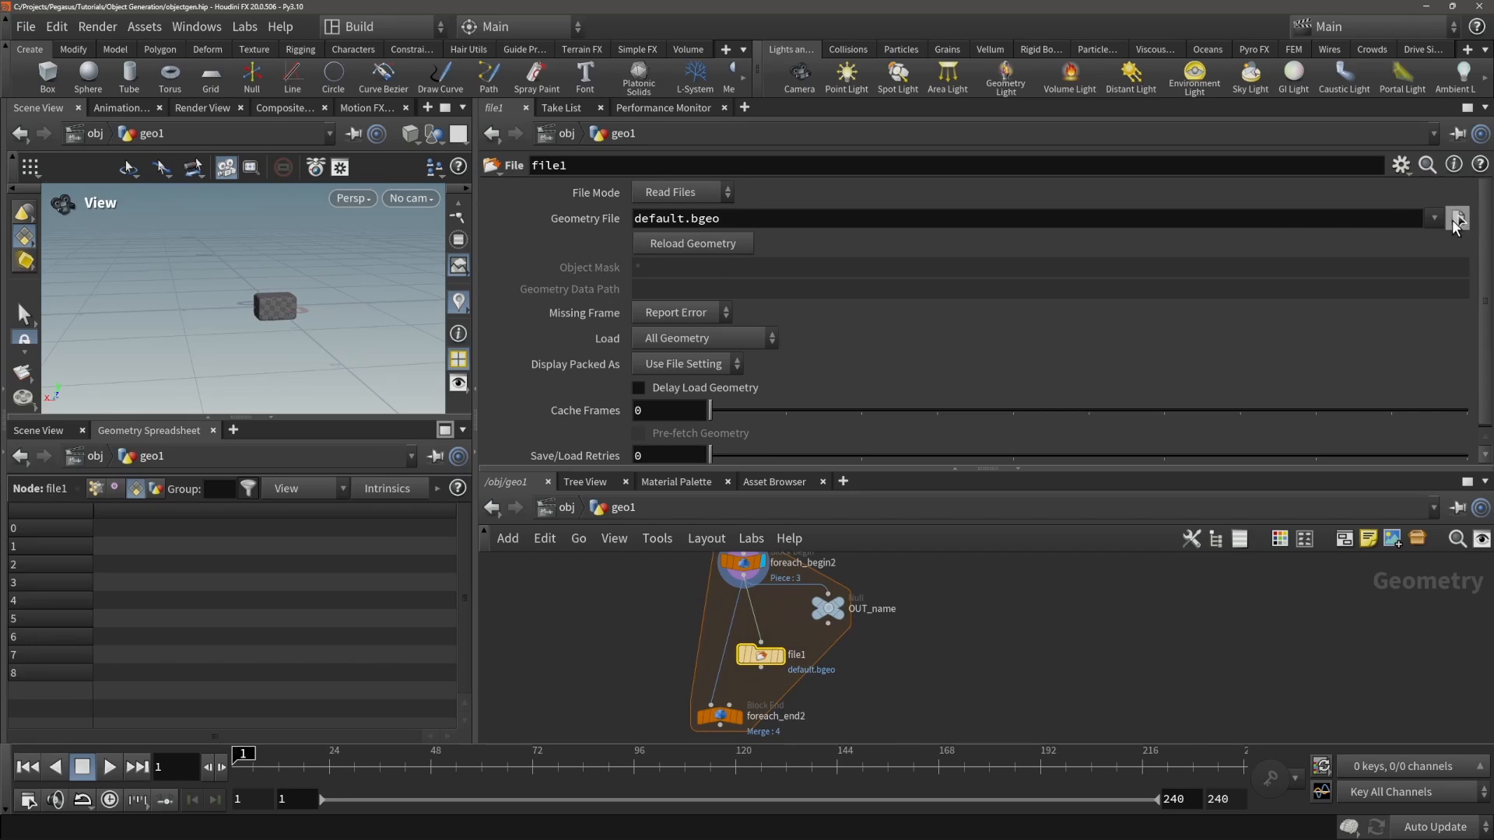
left_click_drag(760, 654, 752, 652)
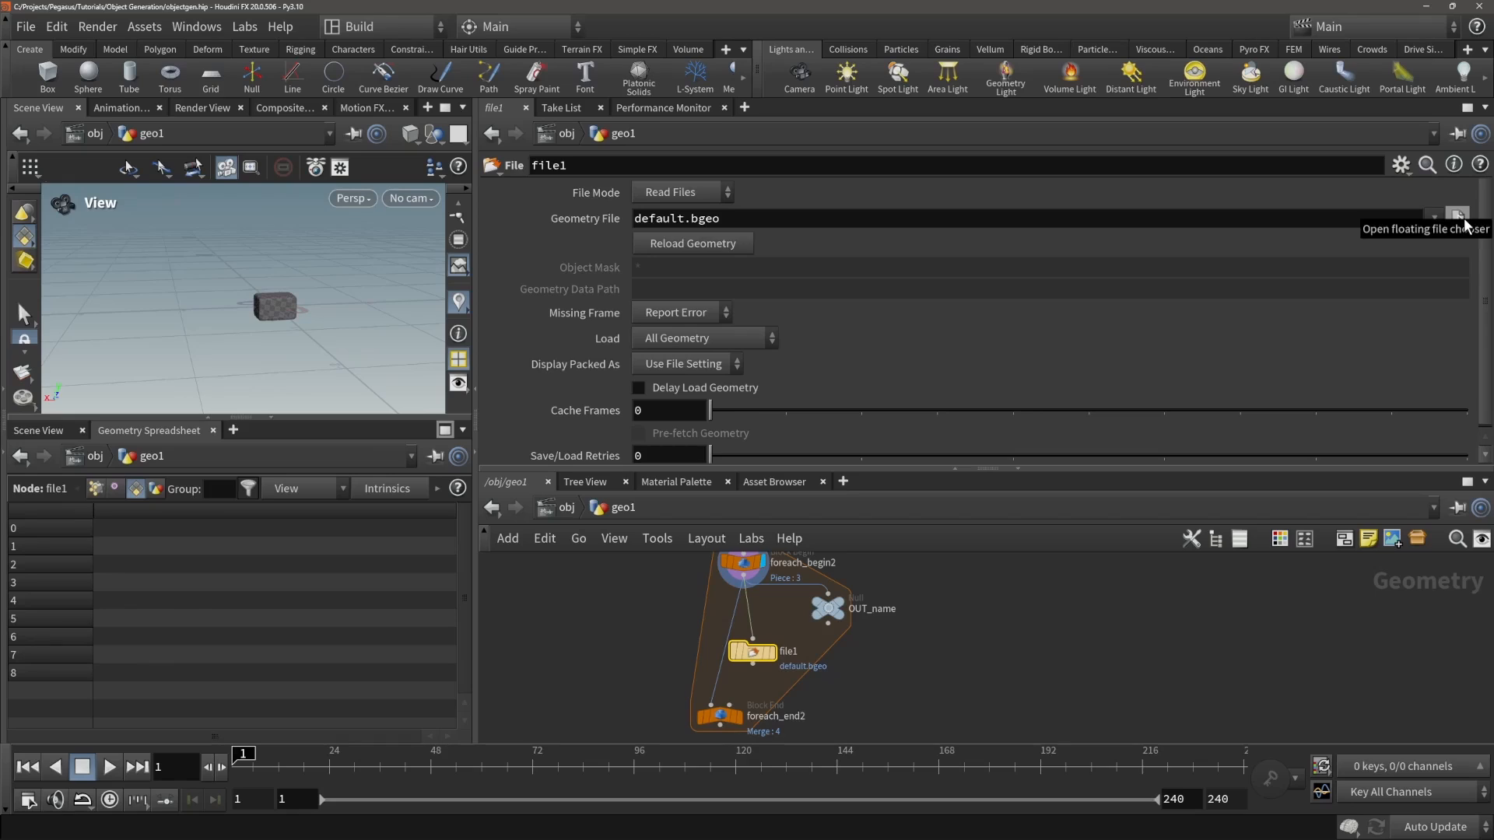
- Check filecache1's geometry file path, and start file1's Geometry File expression as a prims() lookup on ../OUT_name
middle_click_drag(624, 593, 765, 675)
scroll(765, 673, "down", 3)
left_click(600, 610)
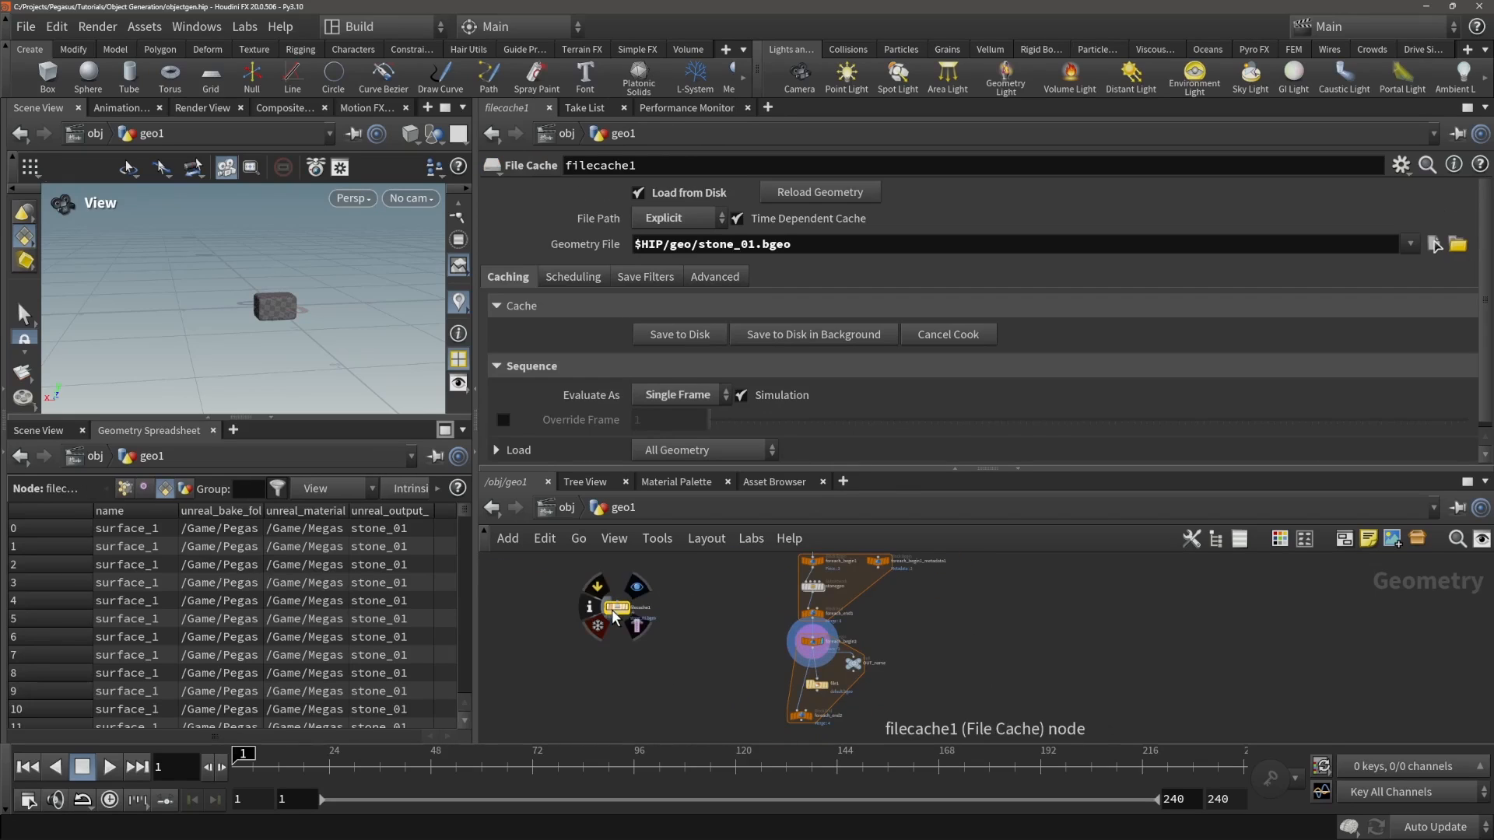
scroll(700, 661, "up", 3)
scroll(655, 633, "down", 3)
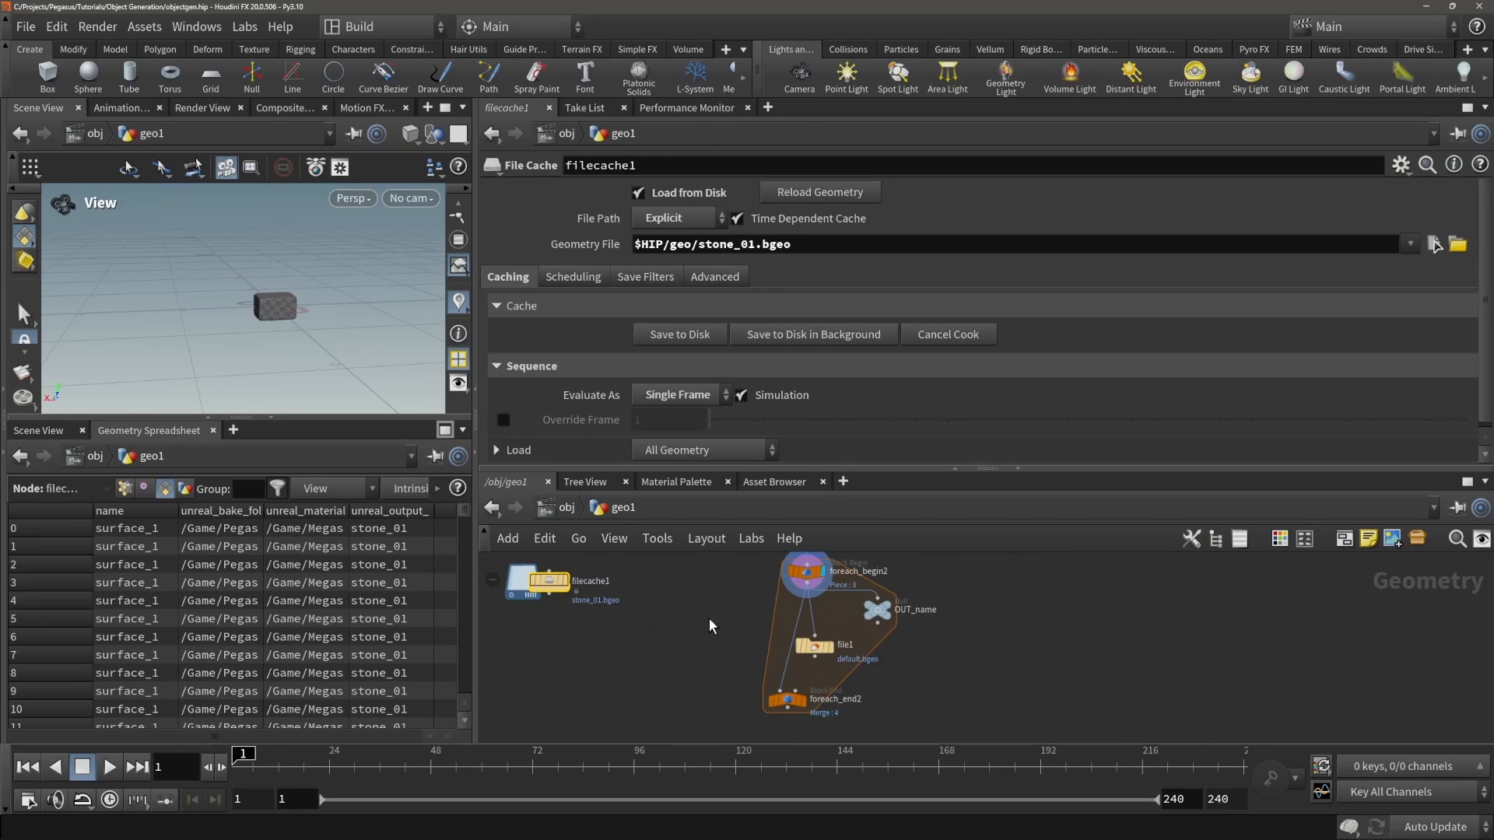
left_click(814, 645)
left_click(746, 226)
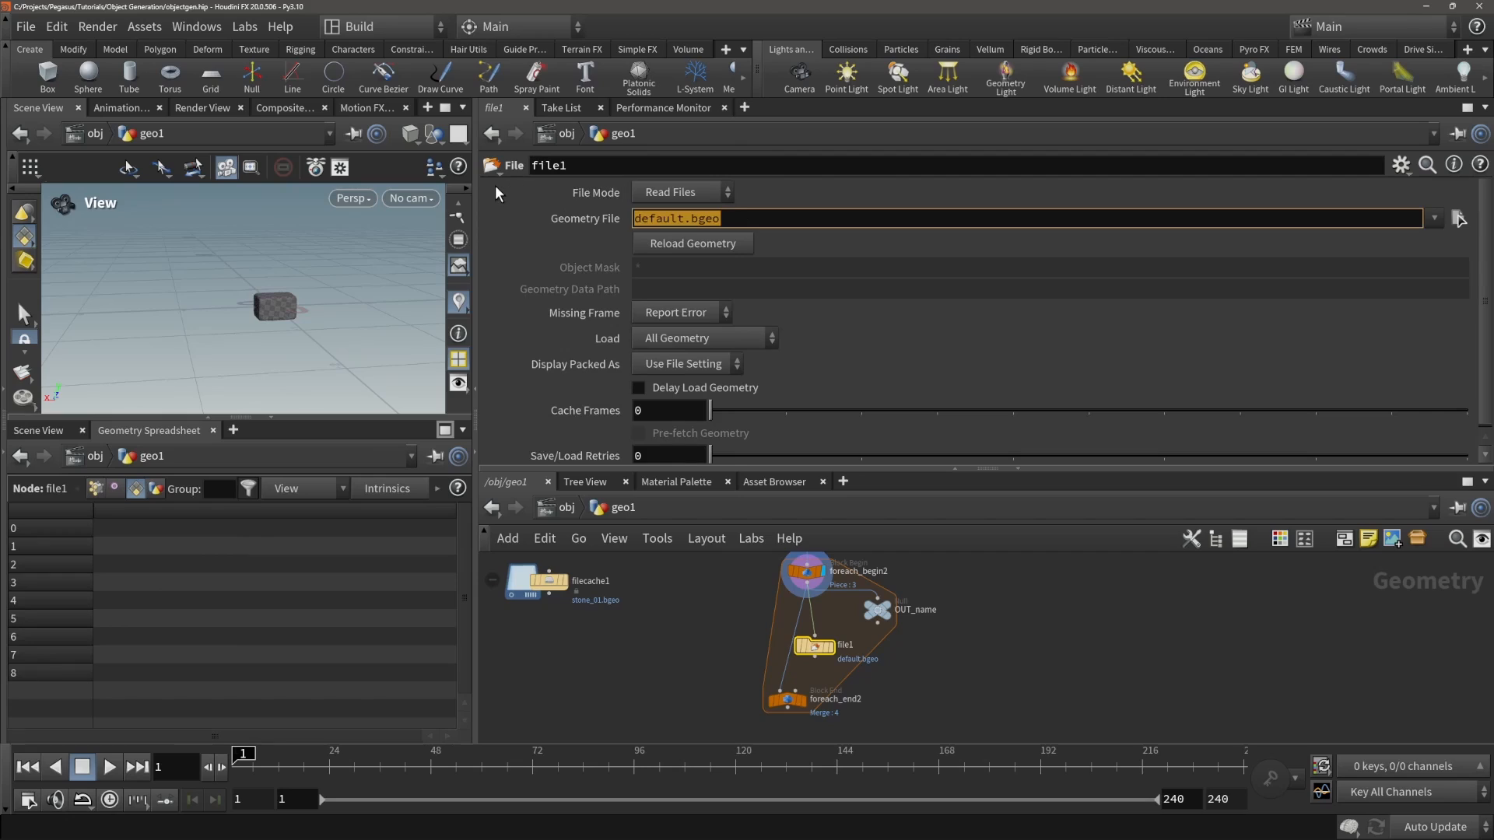
type("prim(")
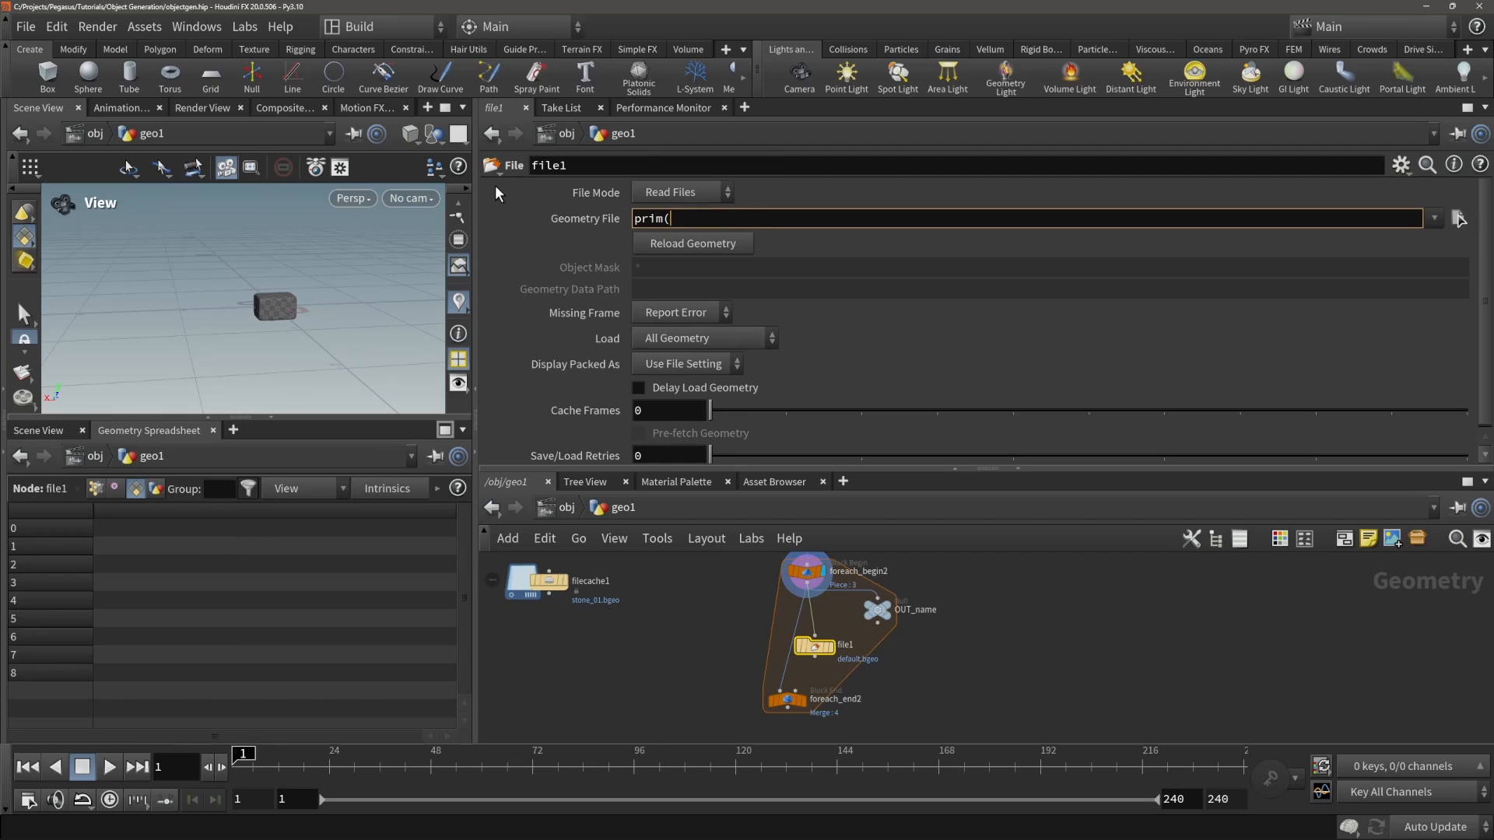
key("BackSpace")
type("s")
type("(0, ")
type("\"")
key("BackSpace")
key("BackSpace")
key("BackSpace")
key("BackSpace")
type("\"../")
key("Return")
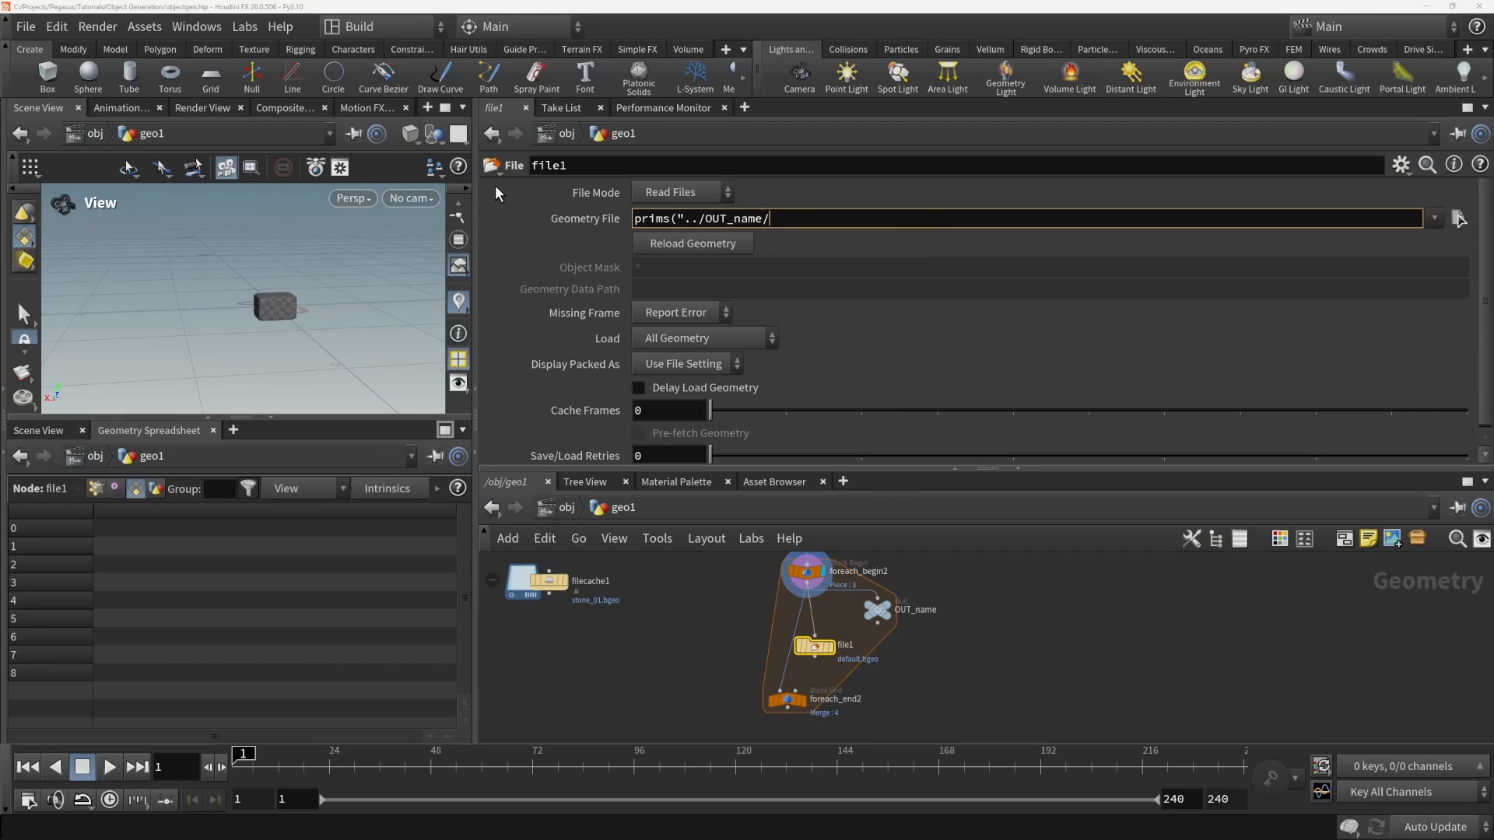
- Complete file1's Geometry File expression with primitive 0 and attribute "unreal_output_name", enclose it in backticks, and check its evaluated value
type("\", 0, \"o")
key("BackSpace")
type("unreal_output_name\",")
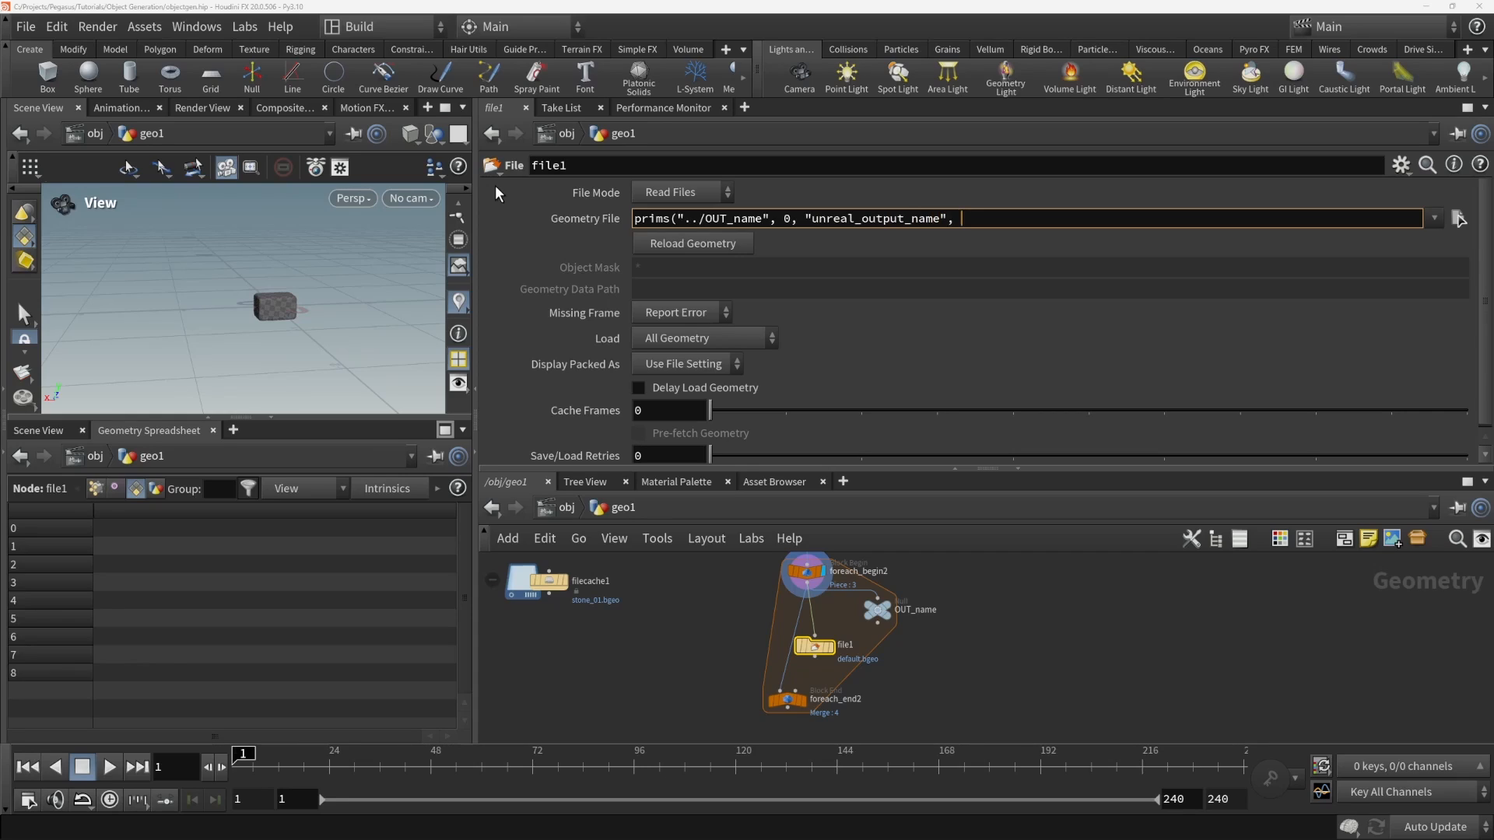
key("BackSpace")
key("BackSpace")
type(")")
left_click(637, 223)
type("`")
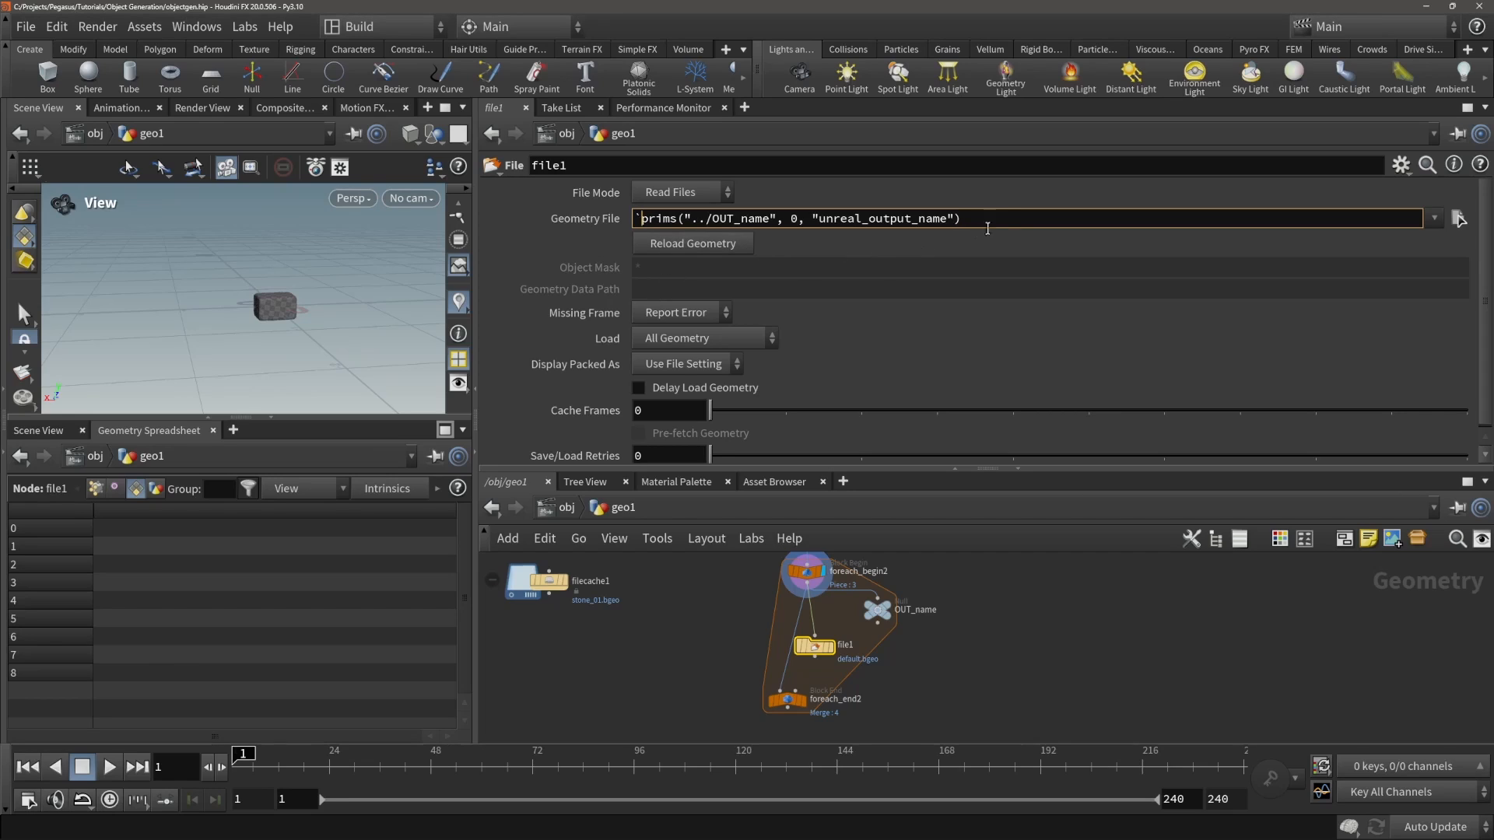
key("End")
type("`")
key("Return")
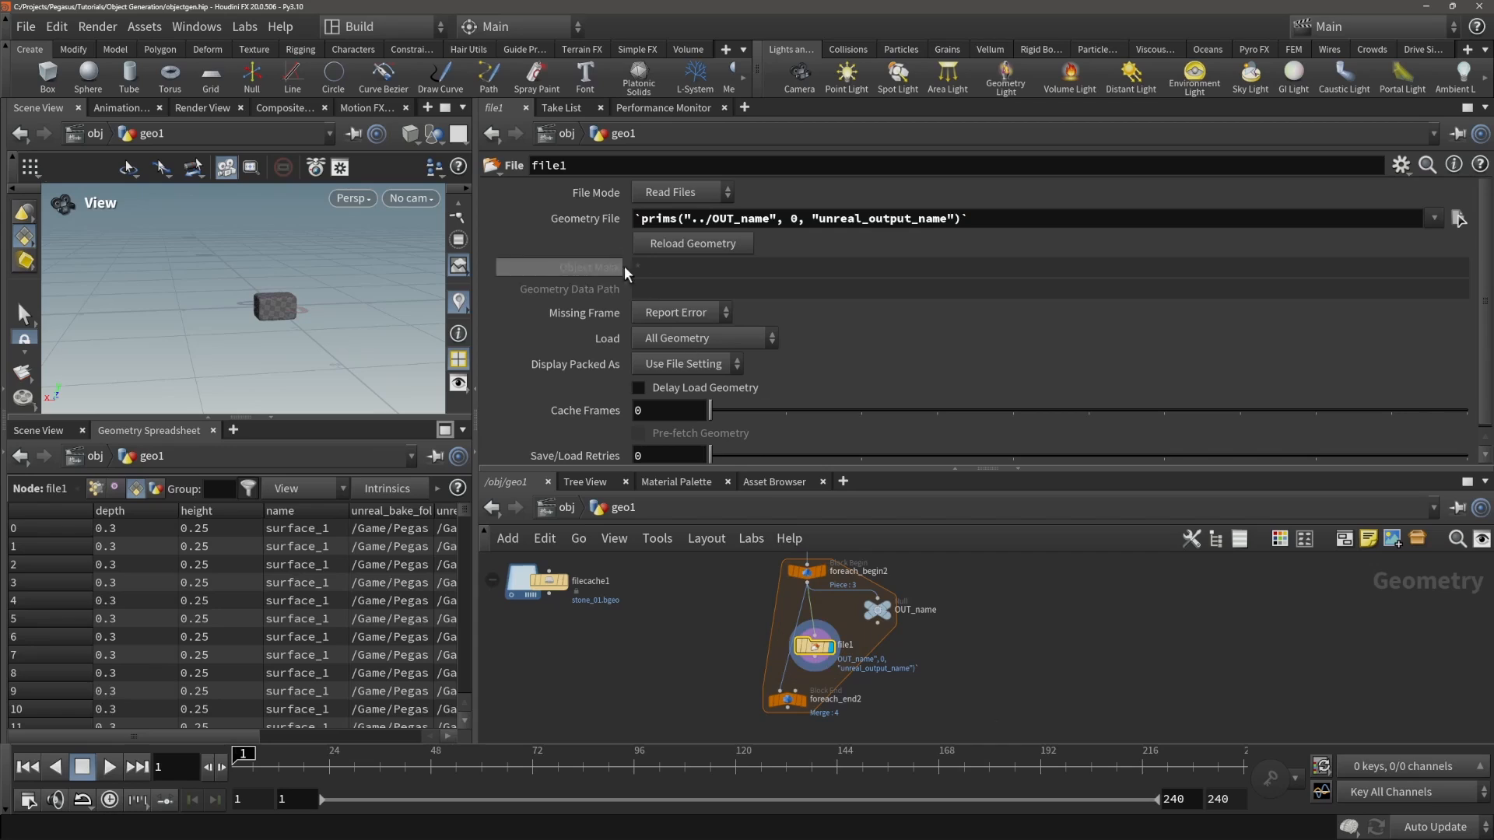
left_click(590, 221)
left_click(599, 217)
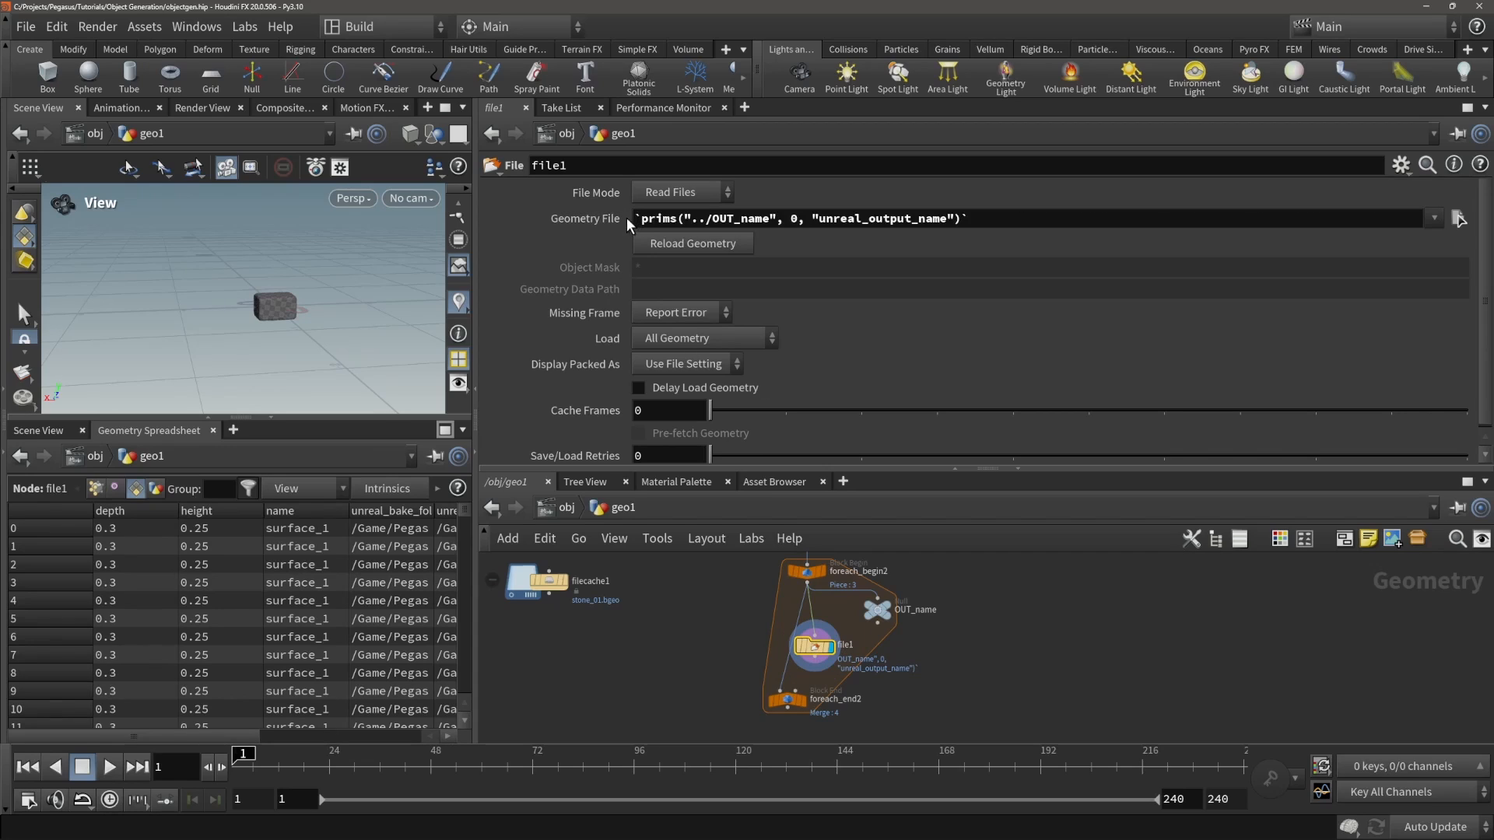
- Check filecache1's path pattern, and wrap file1's Geometry File expression with the prefix $HIP/geo/ and the extension .bgeo
left_click(549, 580)
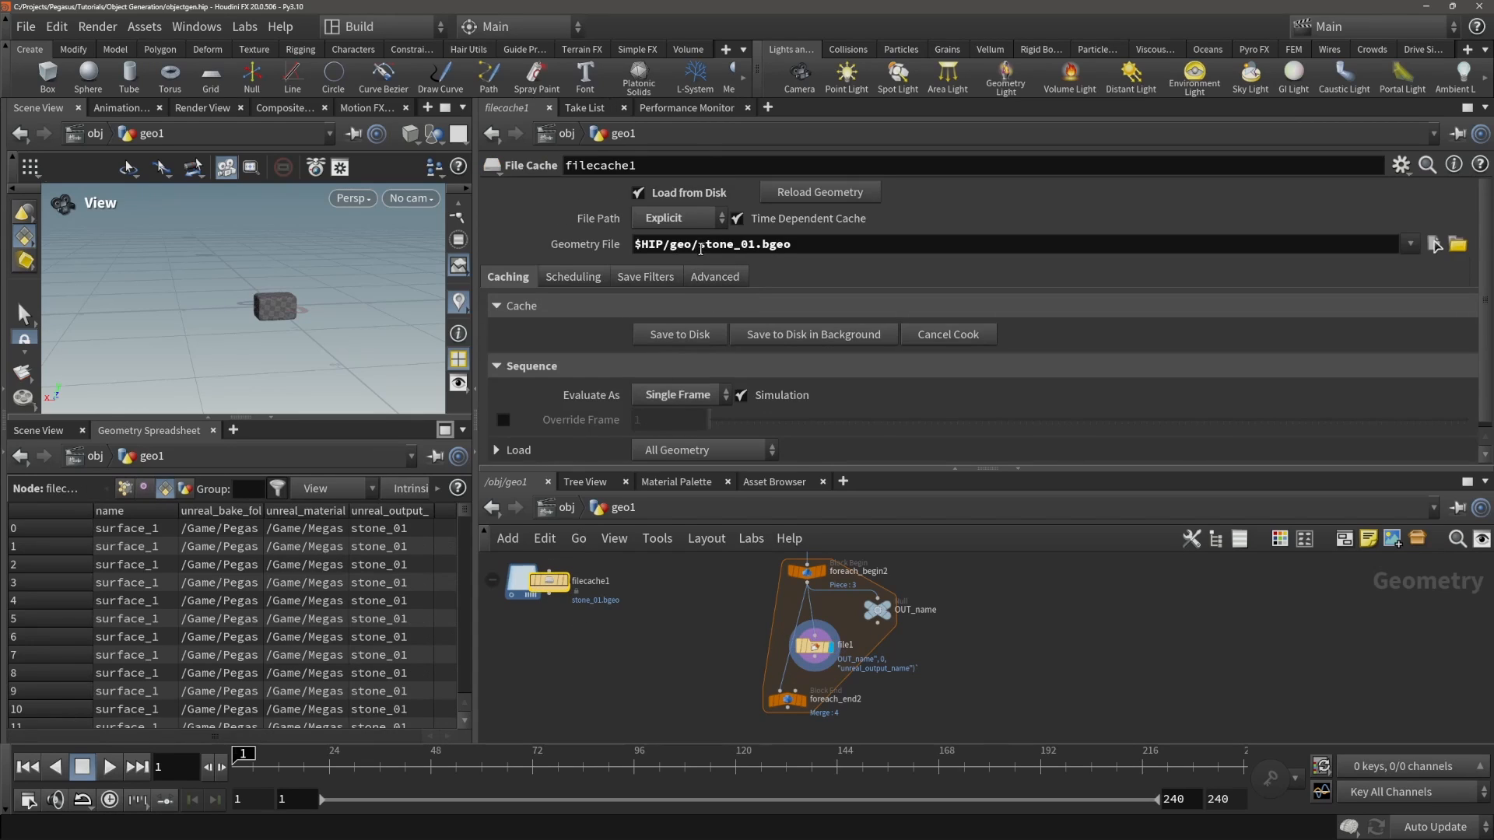
left_click(813, 646)
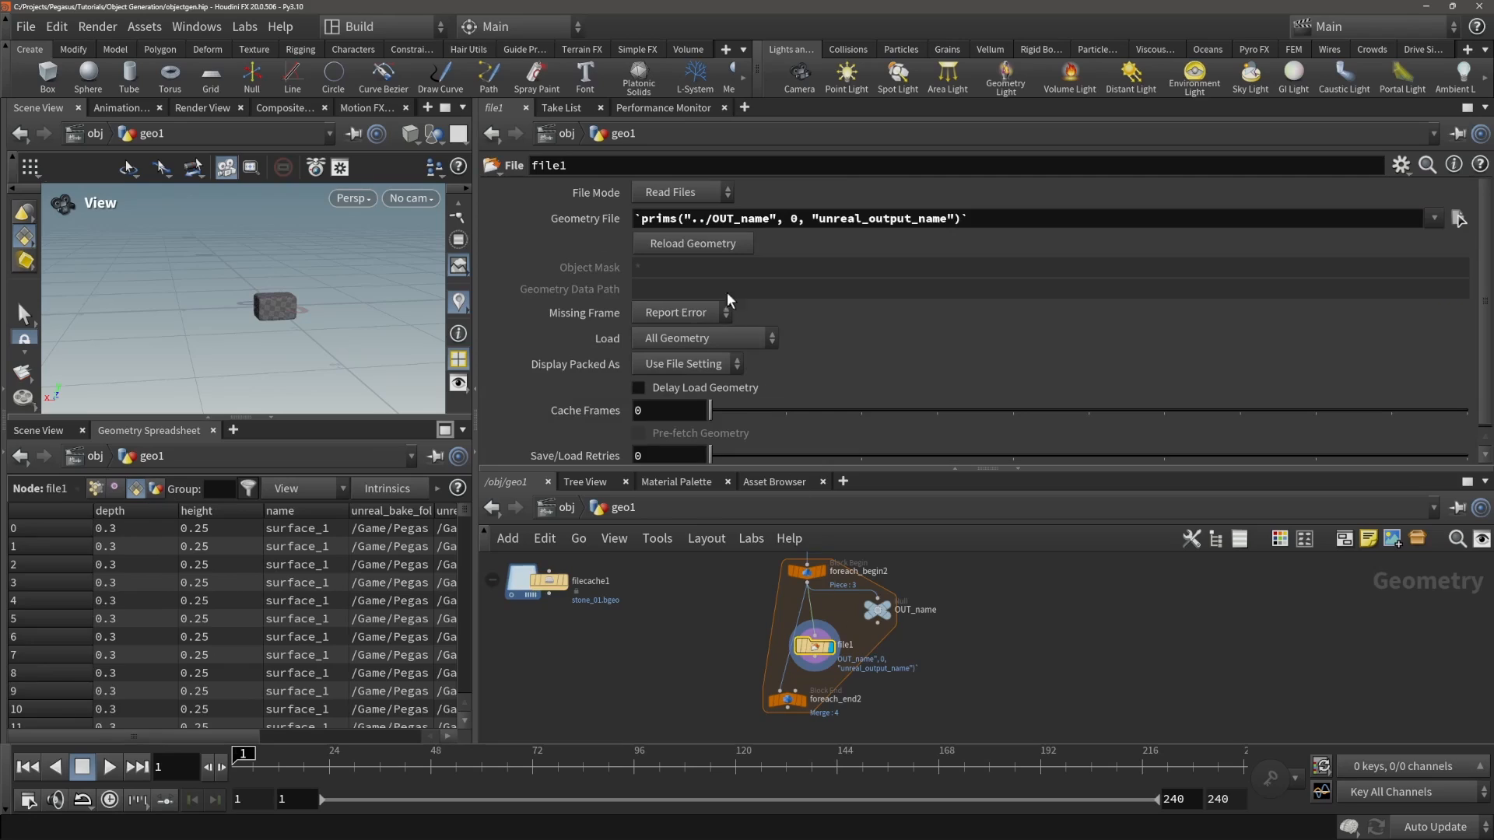
left_click(636, 218)
type("$HIP/geo/")
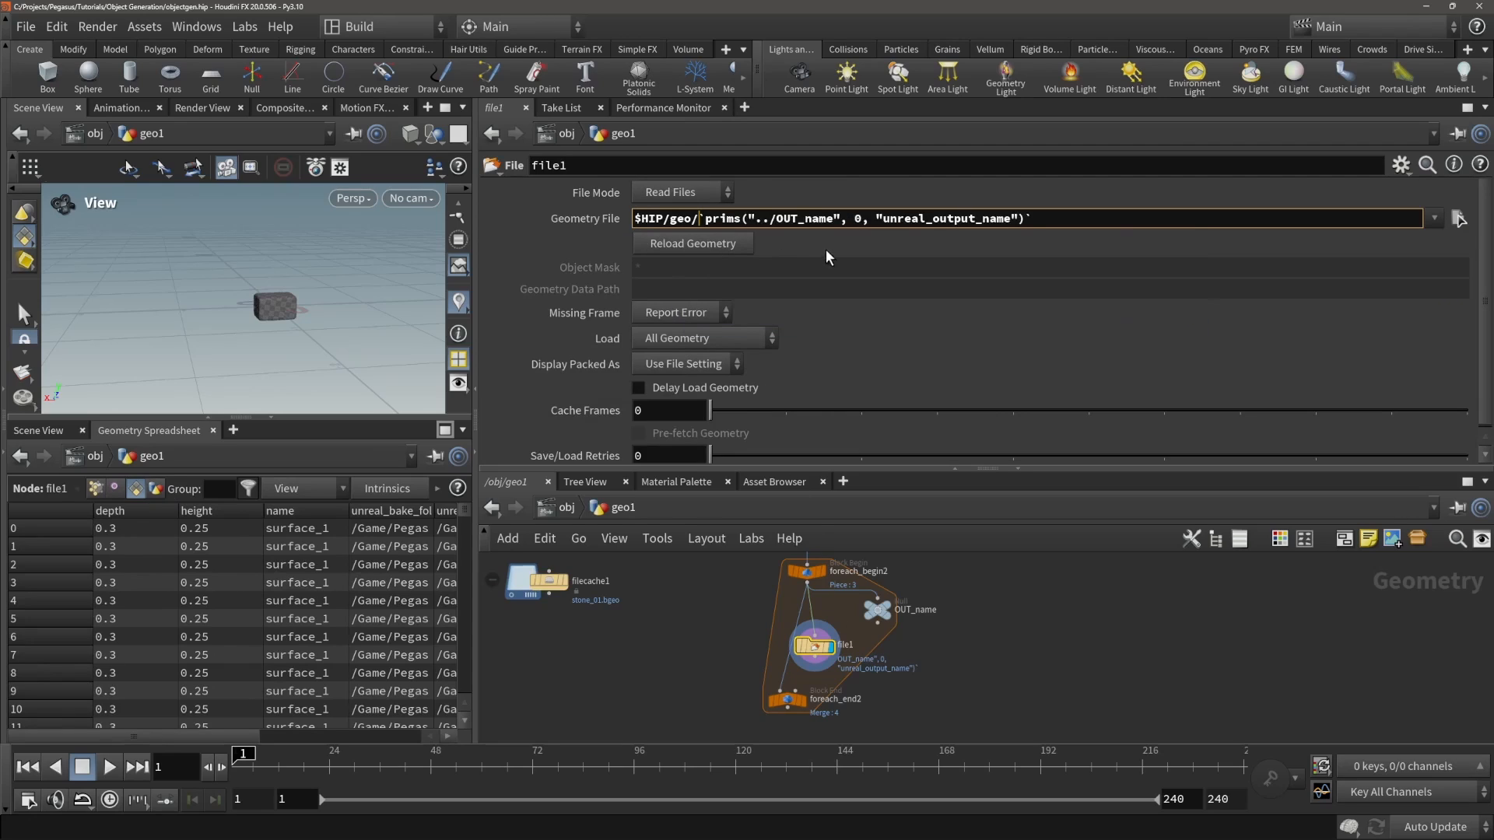
left_click(1088, 221)
type(".bgeo")
key("Return")
- Connect file1's output to foreach_end2 and display foreach_end2
scroll(806, 640, "up", 3)
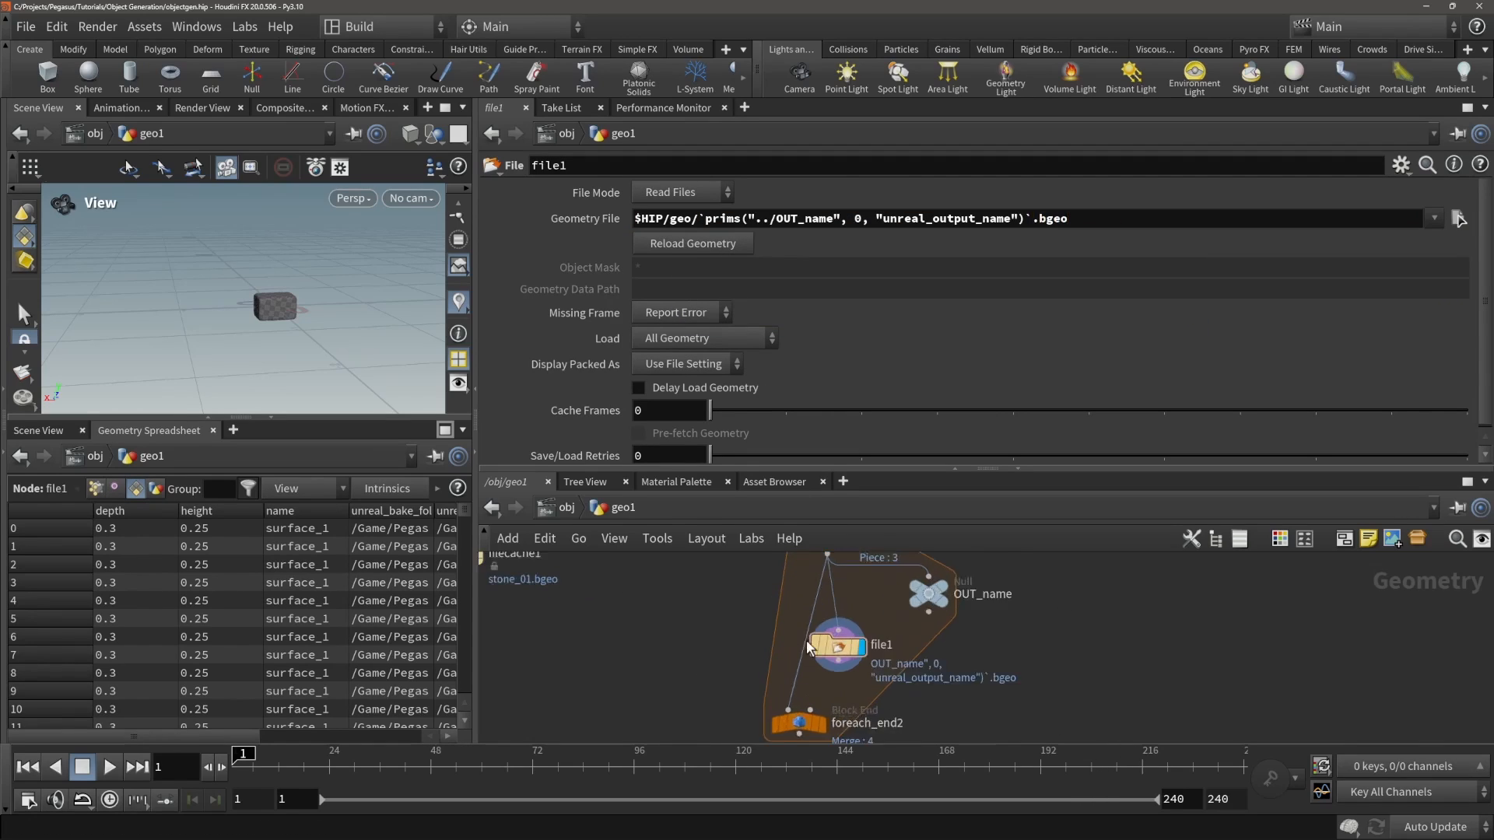
middle_click_drag(724, 689, 737, 614)
left_click(841, 670)
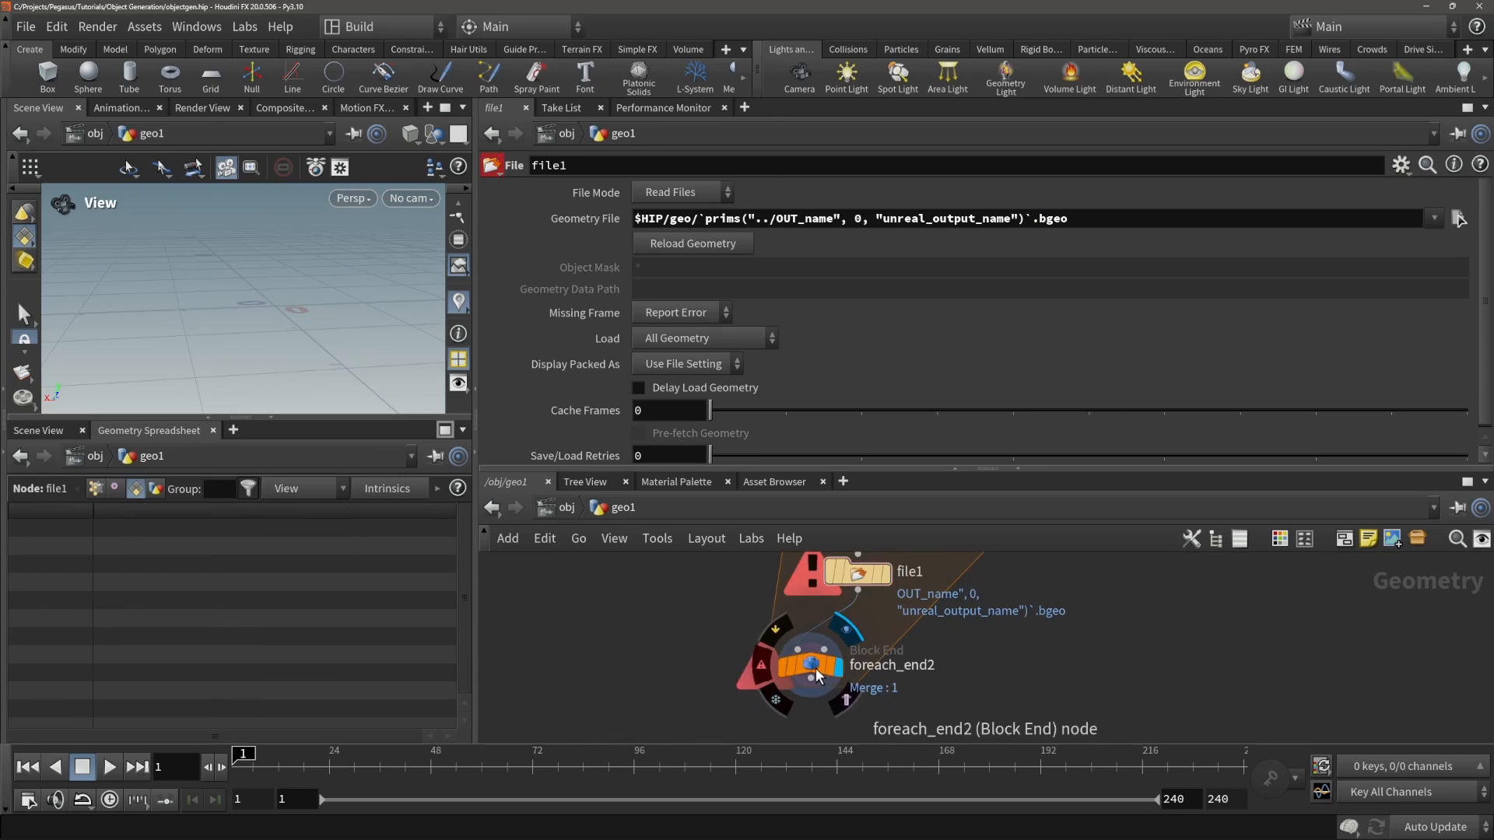
left_click(815, 670)
scroll(830, 607, "down", 3)
- Read file1's error details, and set its File Mode to Write Files
left_click(830, 603)
left_click(817, 585)
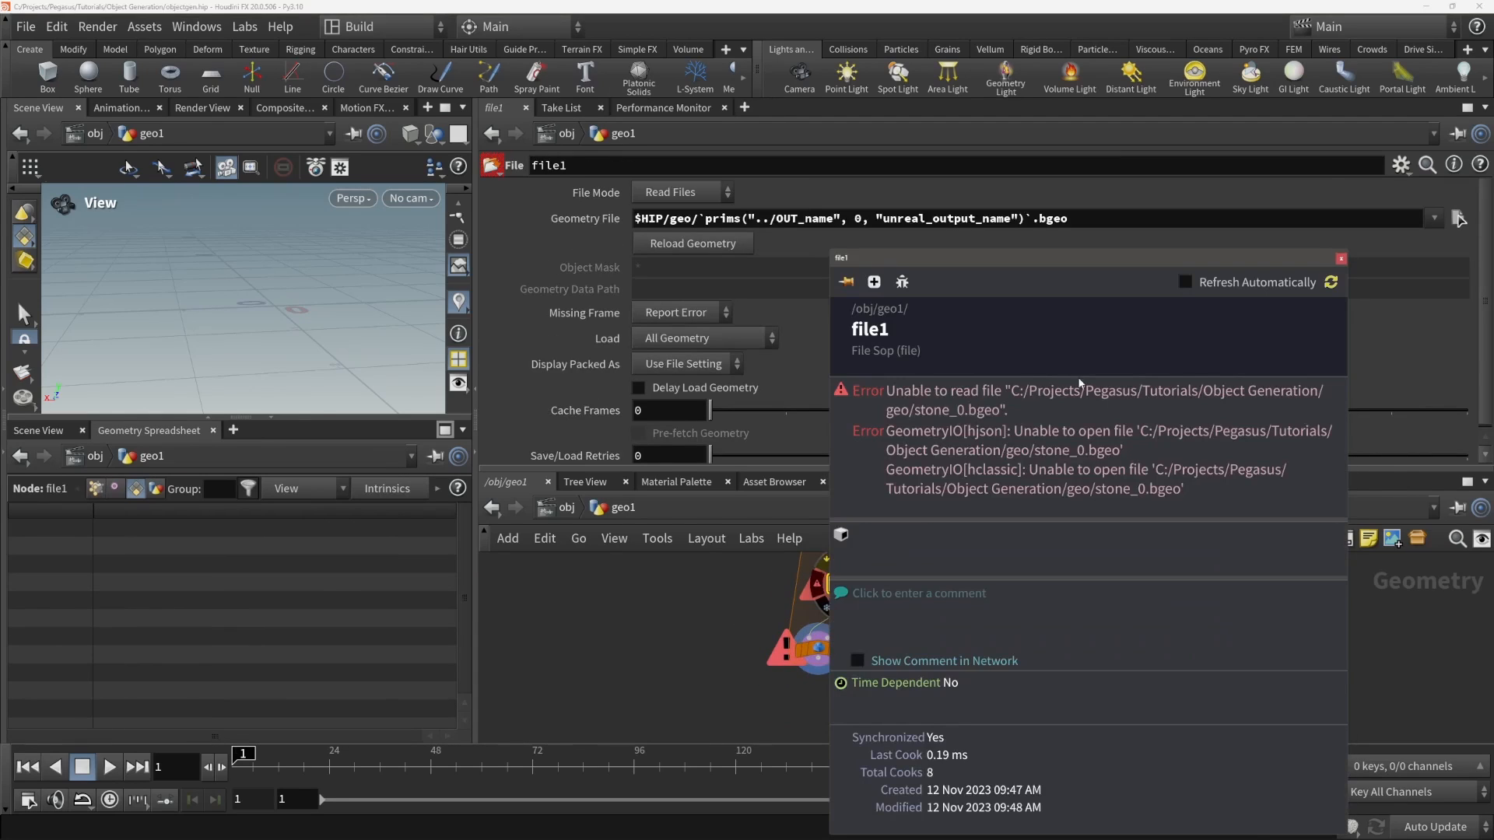
left_click(1341, 259)
left_click(675, 192)
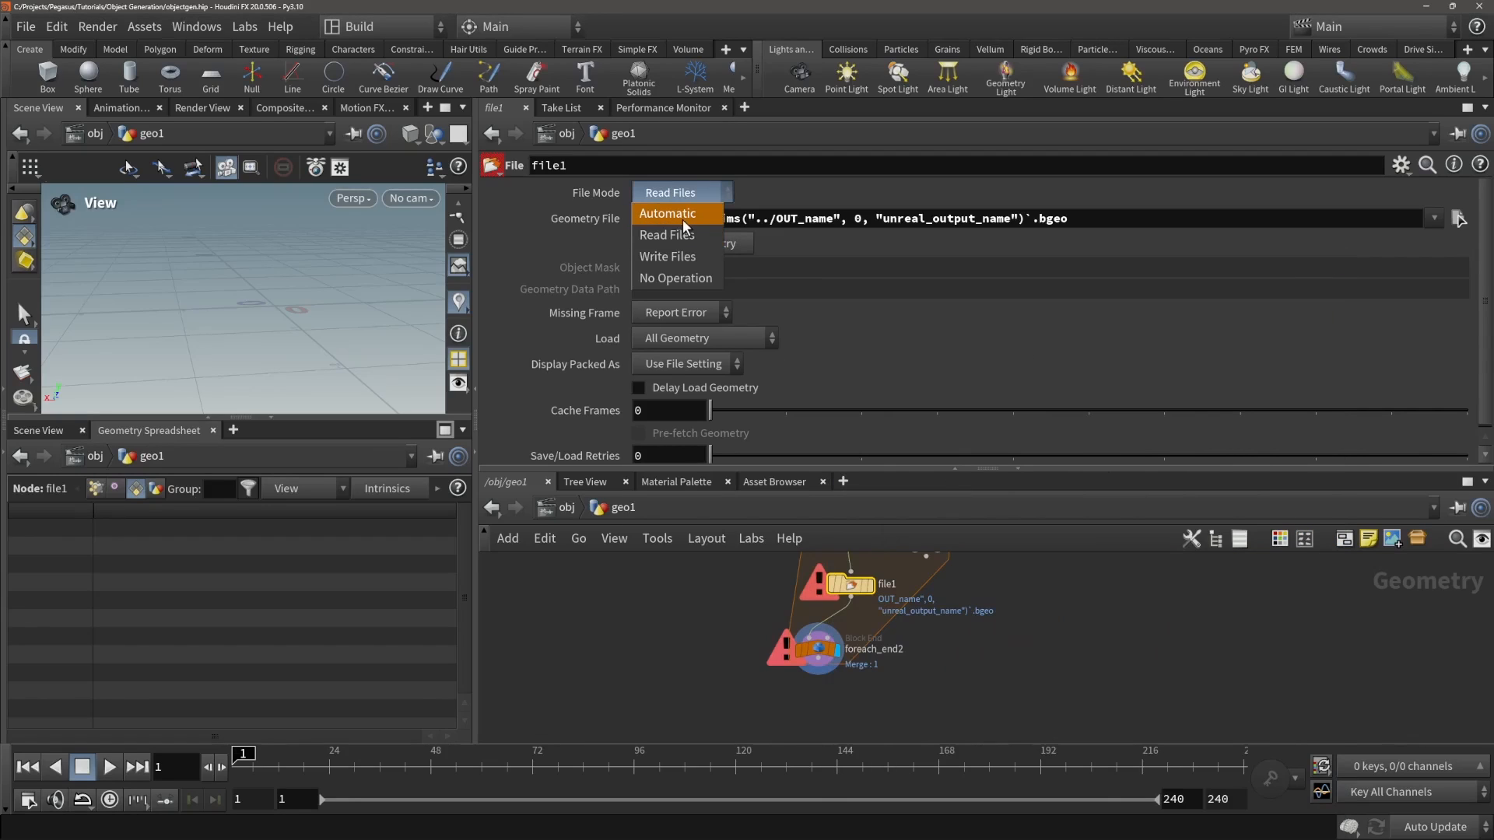
left_click(675, 251)
- Select foreach_end2 and check the stone files written to the project's geo folder
left_click(817, 648)
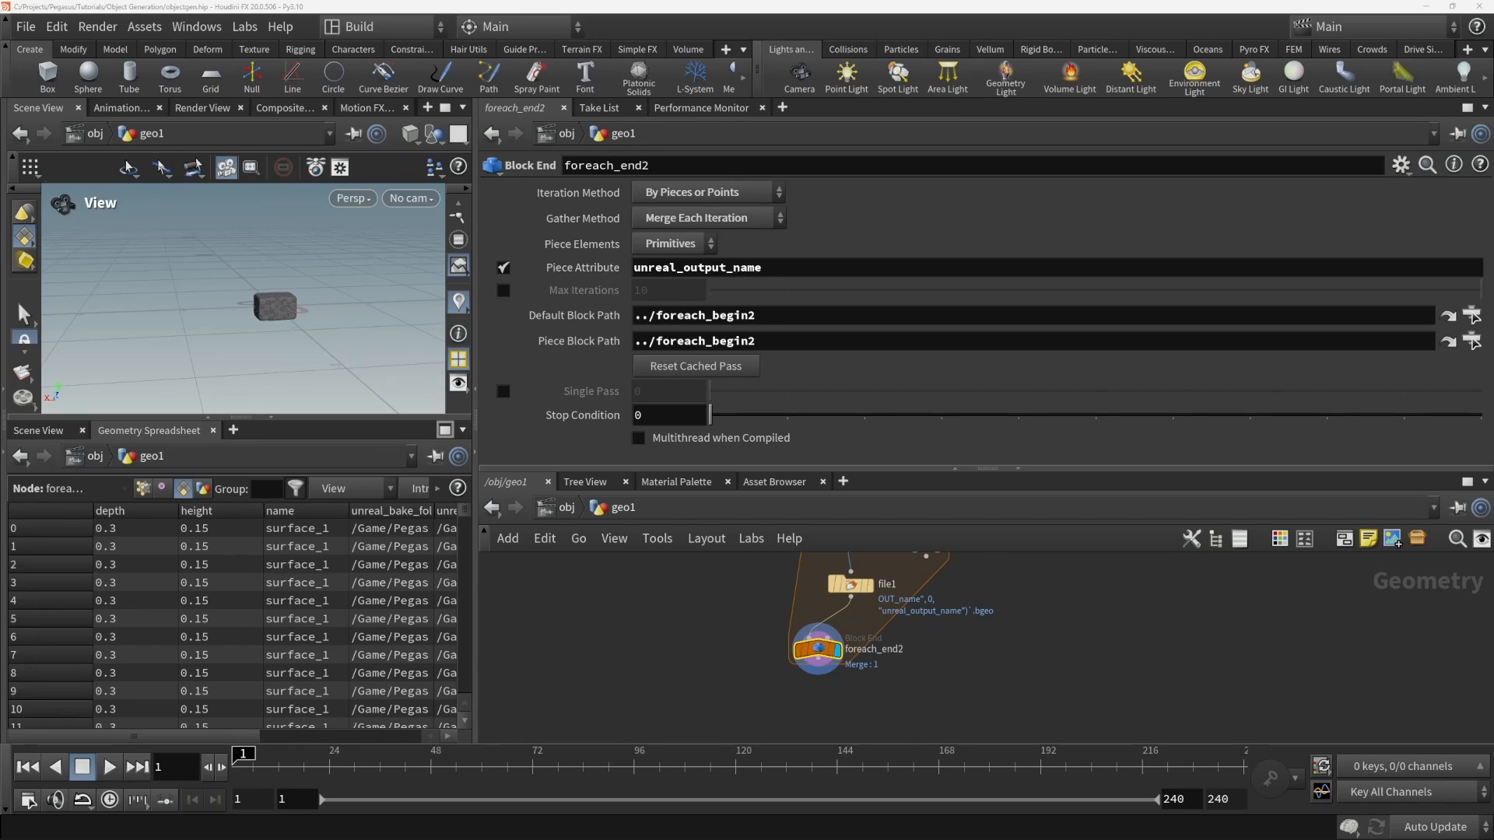
left_click_drag(0, 198, 616, 299)
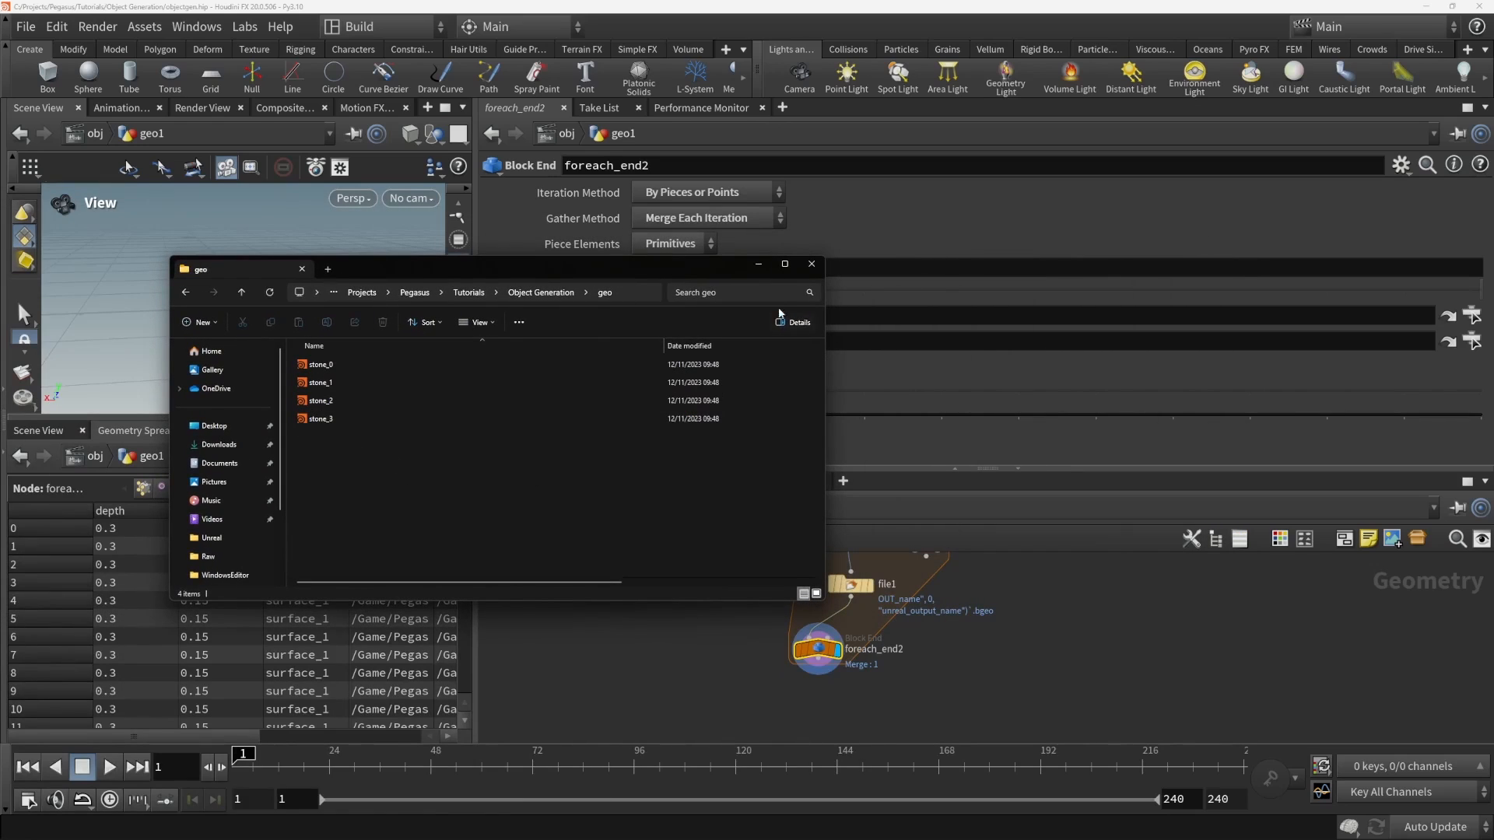
left_click_drag(706, 270, 0, 435)
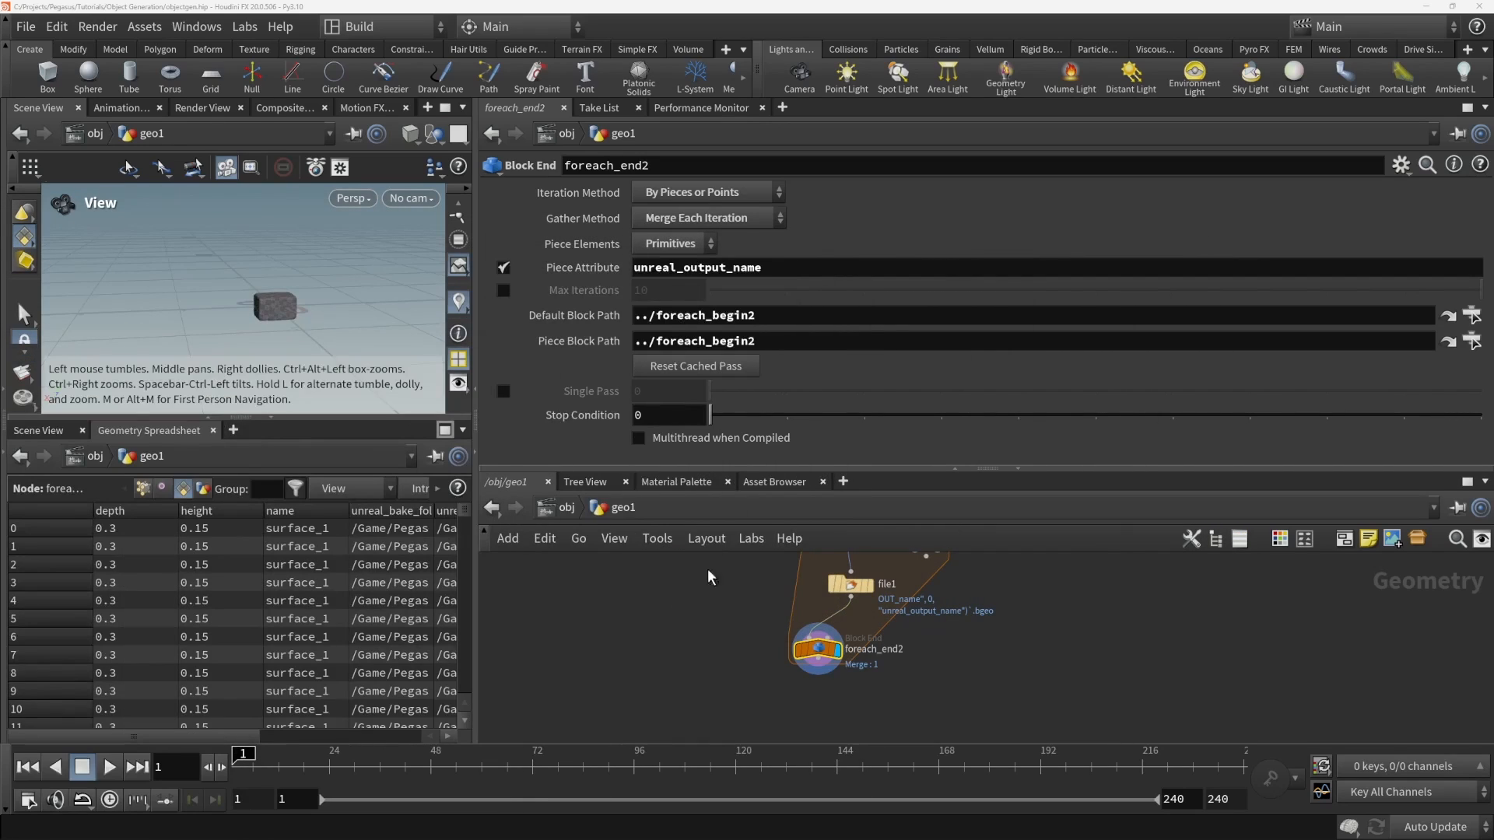
- Move foreach_end2 directly beneath file1 to straighten the loop layout
middle_click_drag(739, 648, 667, 690)
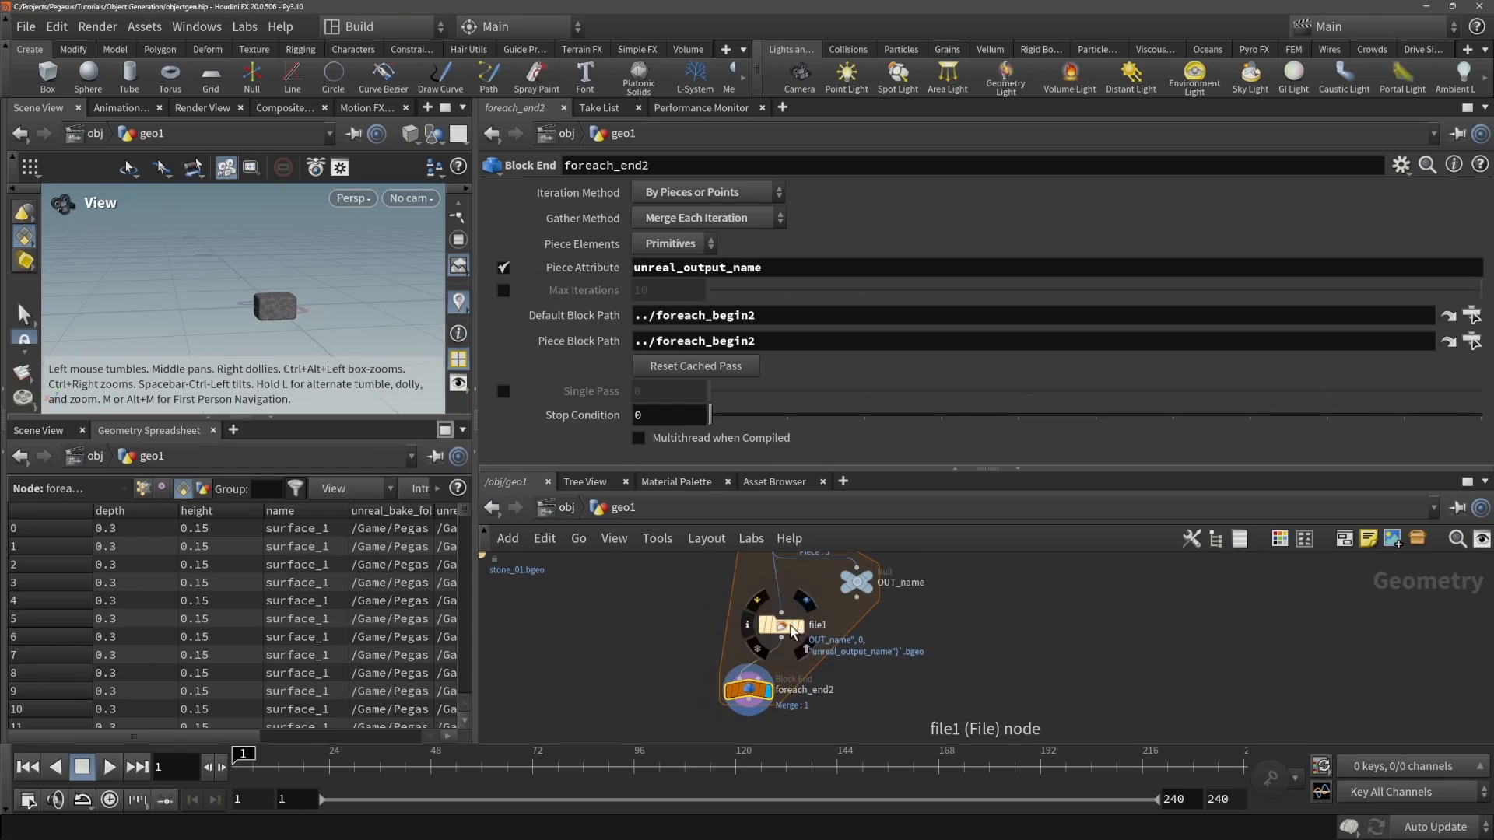
left_click_drag(753, 688, 776, 665)
middle_click_drag(703, 620, 701, 651)
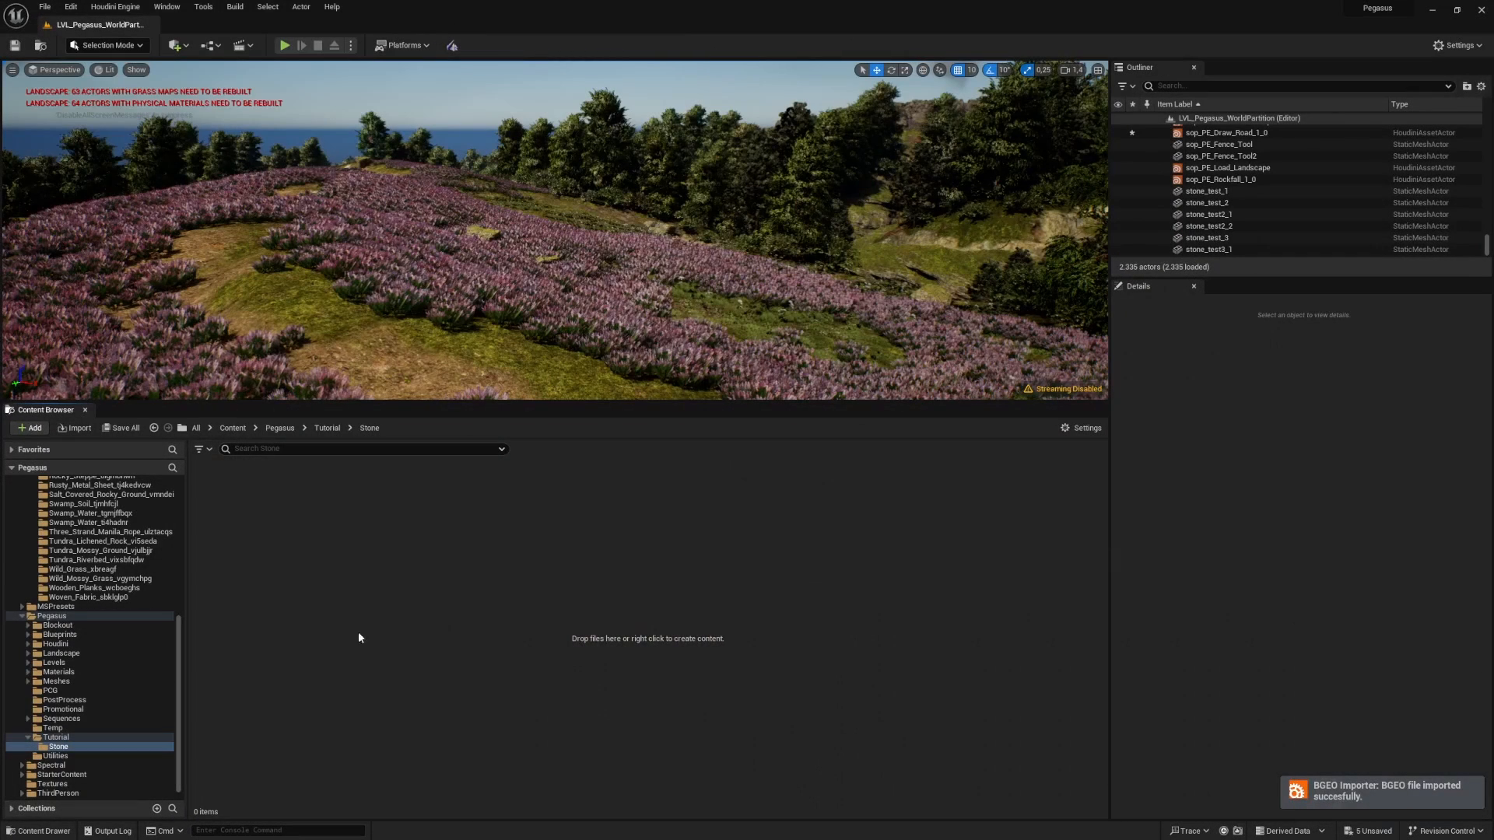
- In Unreal Editor, browse the Pegasus content folders, examine the imported stone meshes in Tutorial/Stone, and return to Houdini
left_click(325, 428)
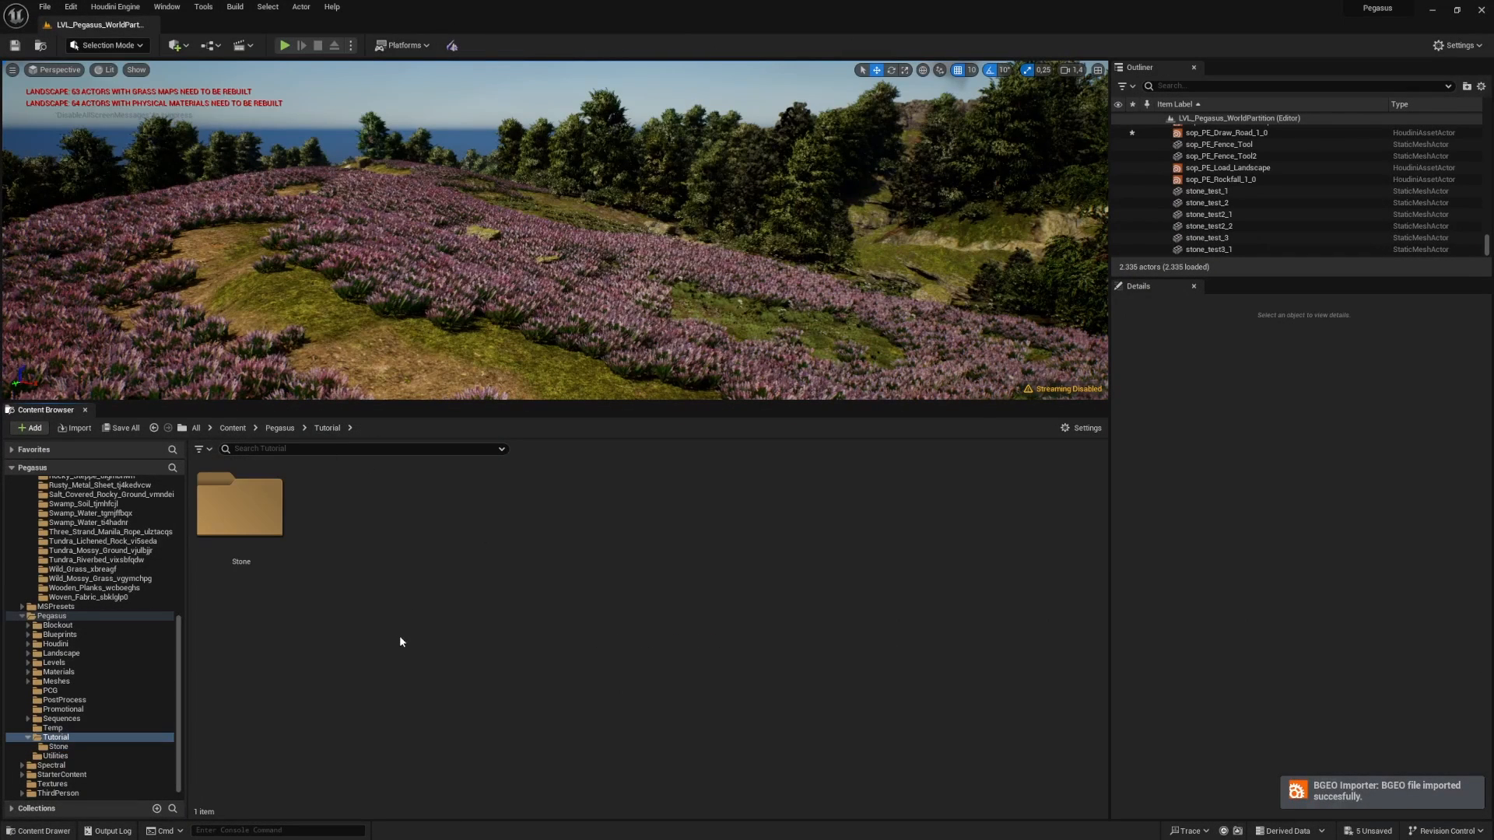
left_click(279, 427)
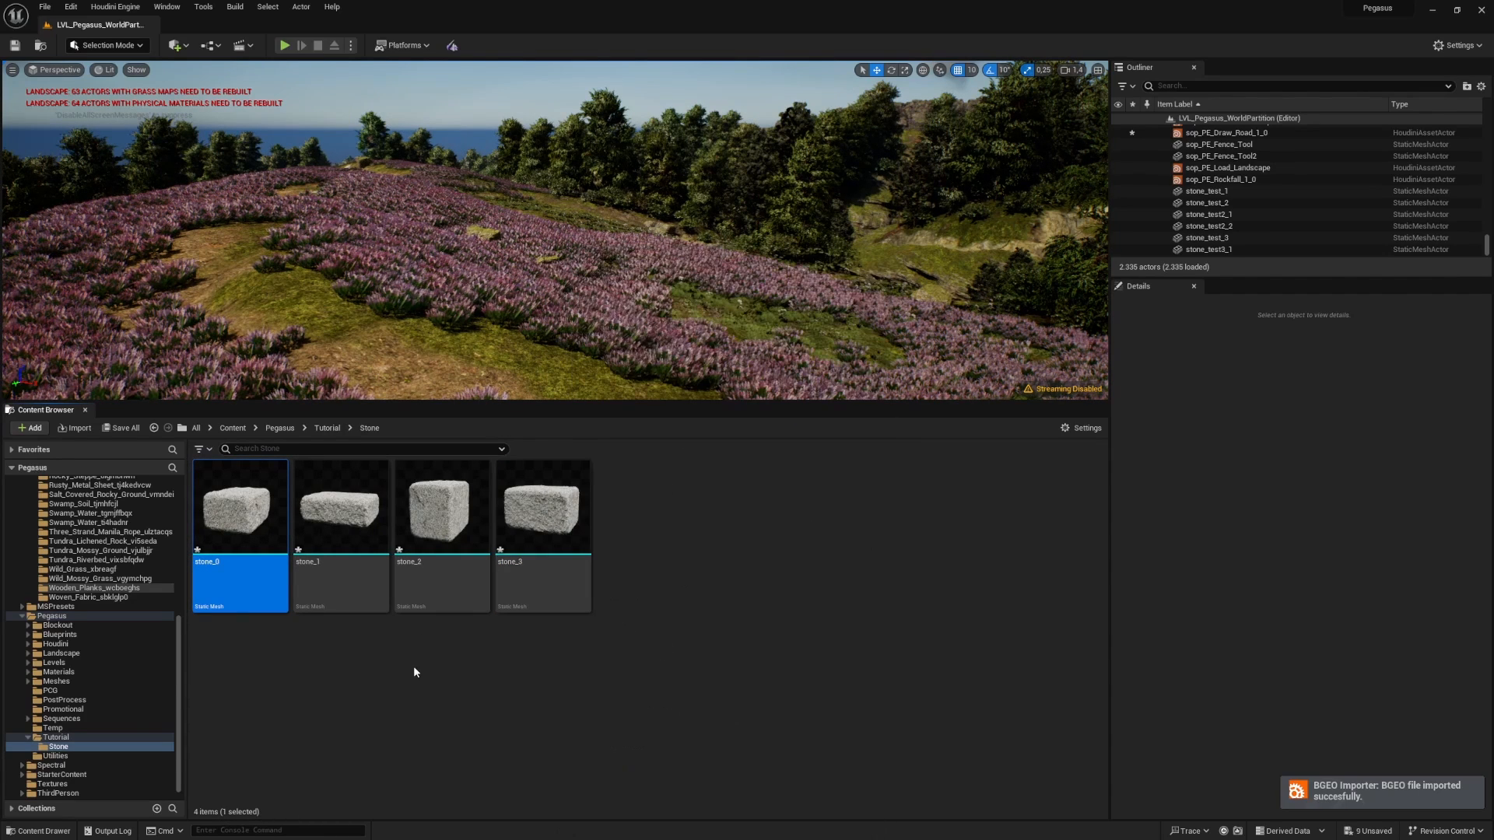
left_click(632, 538)
left_click_drag(632, 539, 256, 591)
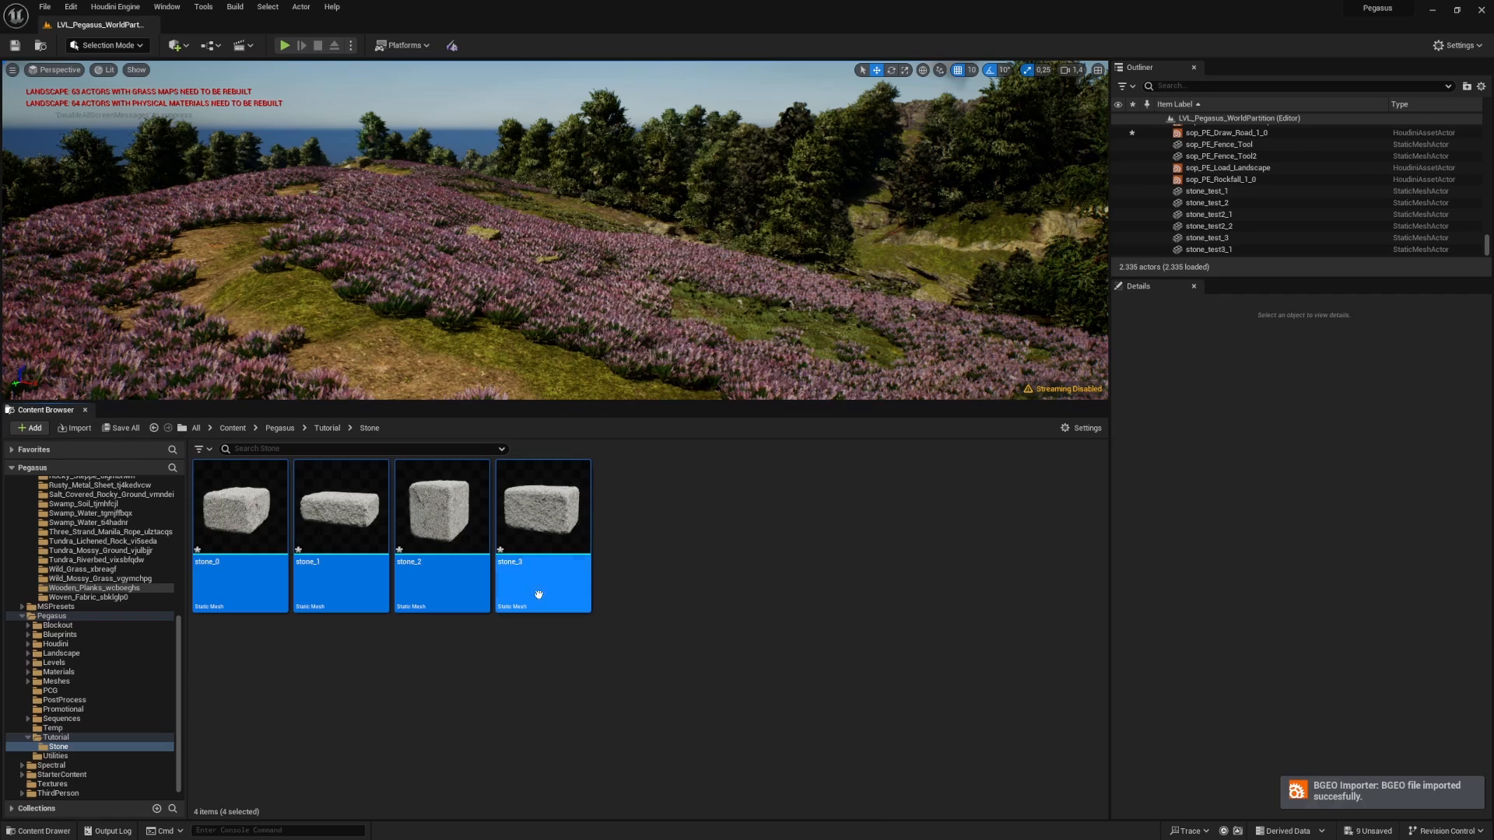
left_click(427, 644)
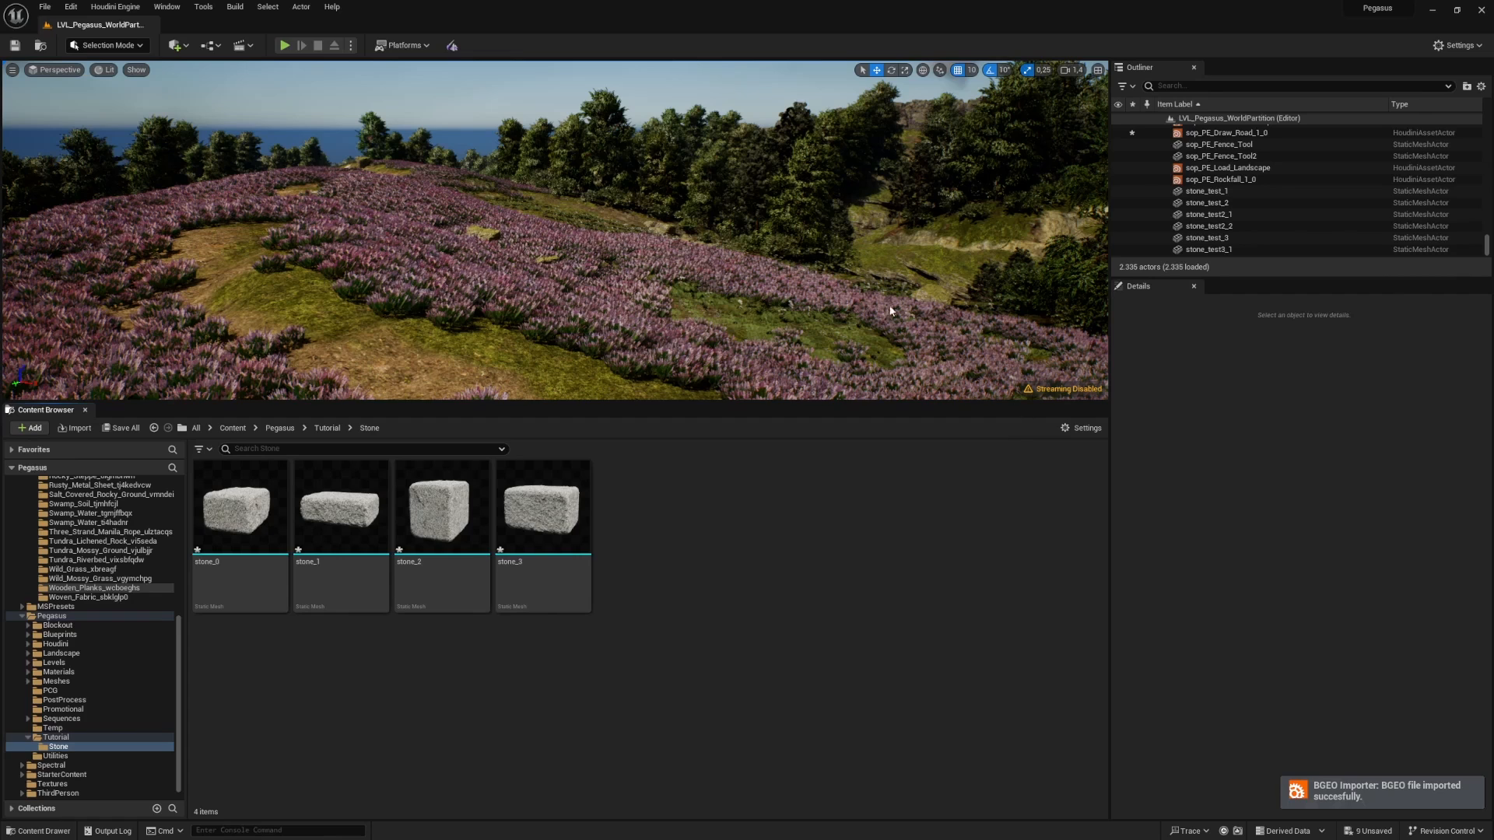
key("alt+Tab")
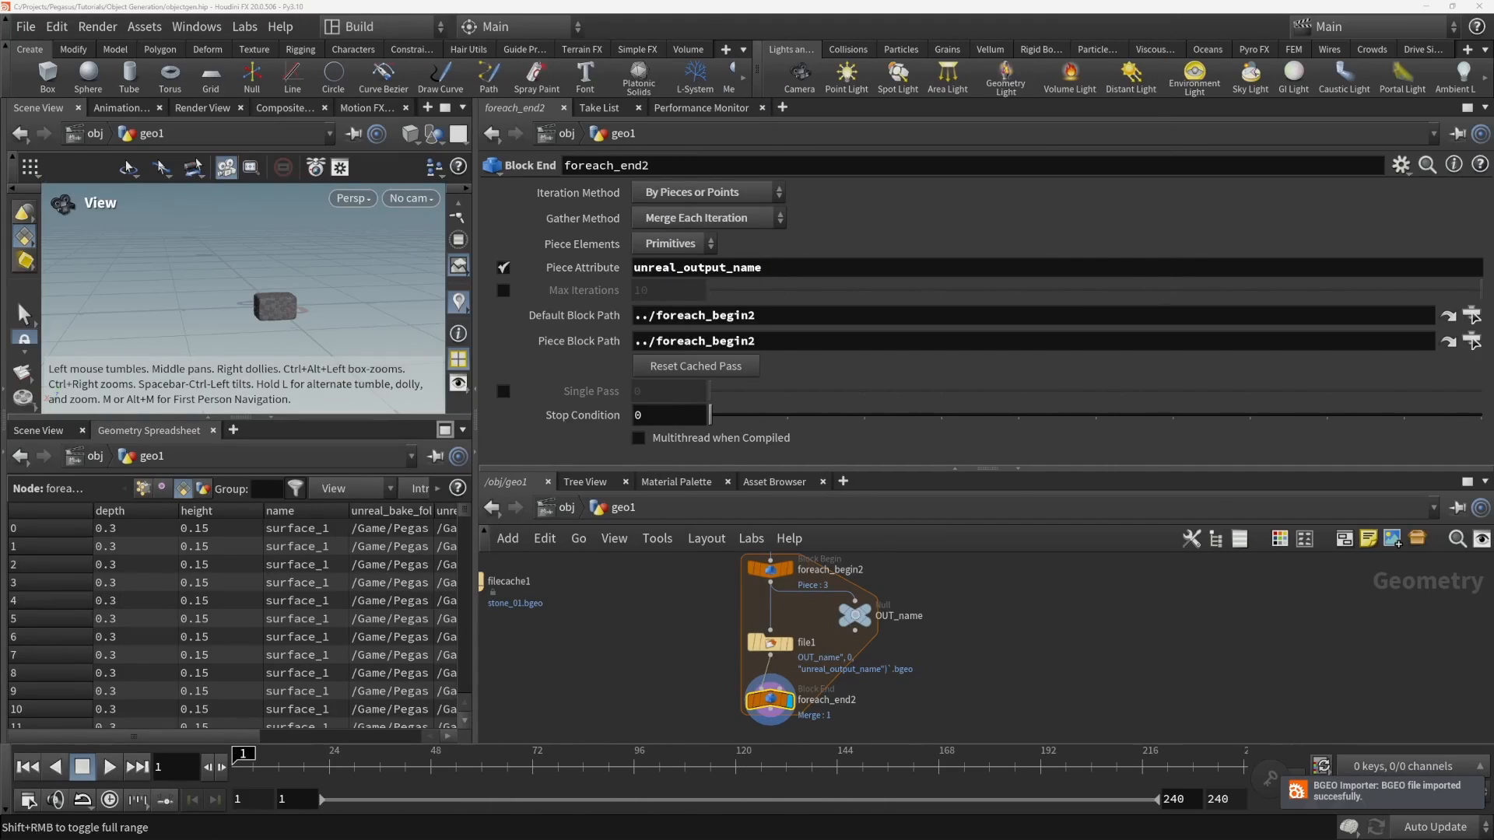